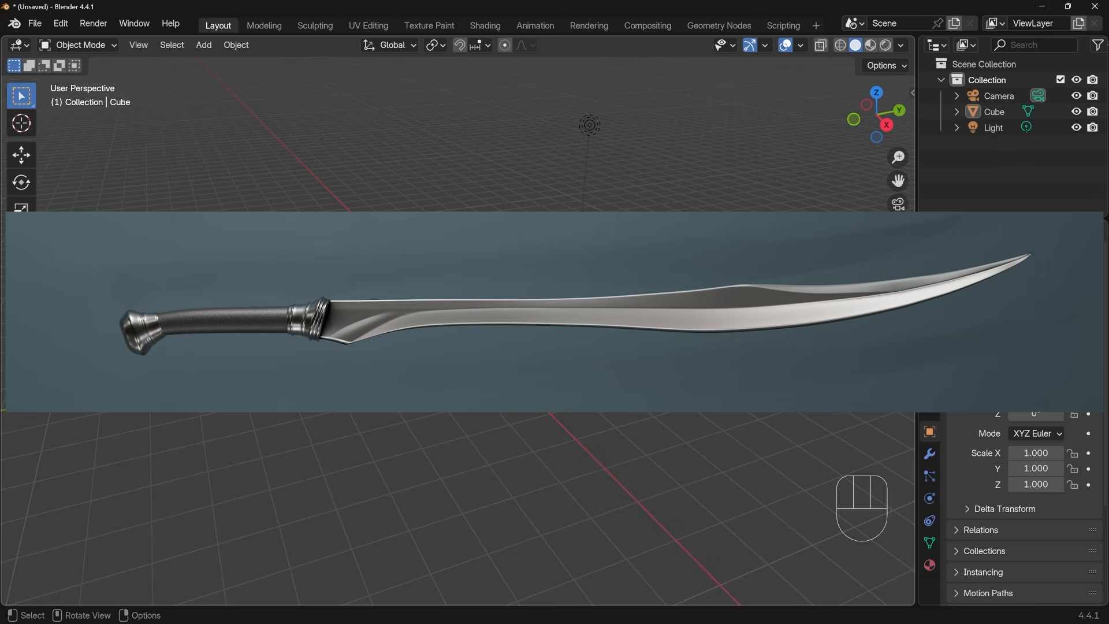
# Add the sword picture "reference" from the "sword testing" folder to the scene as an image empty
pyautogui.moveTo(1020, 0); pyautogui.dragTo(742, 91)
pyautogui.moveTo(580, 221); pyautogui.dragTo(297, 258)
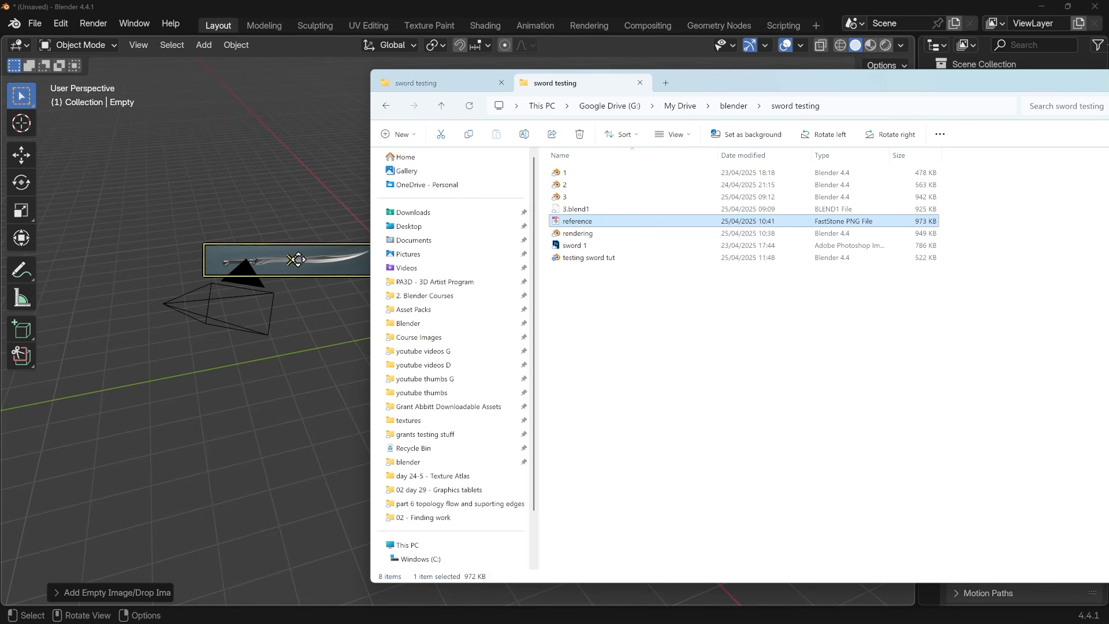
pyautogui.click(1076, 107)
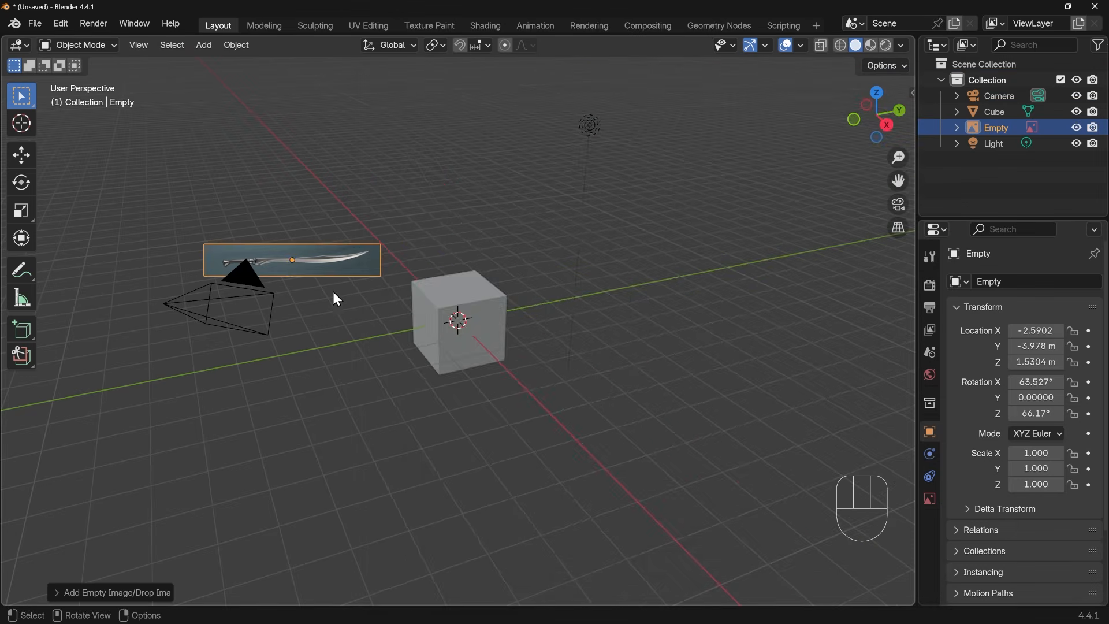
# Clear the reference image's rotation and location so that it lies flat at the world origin
pyautogui.moveTo(338, 299); pyautogui.dragTo(520, 301, button='middle')
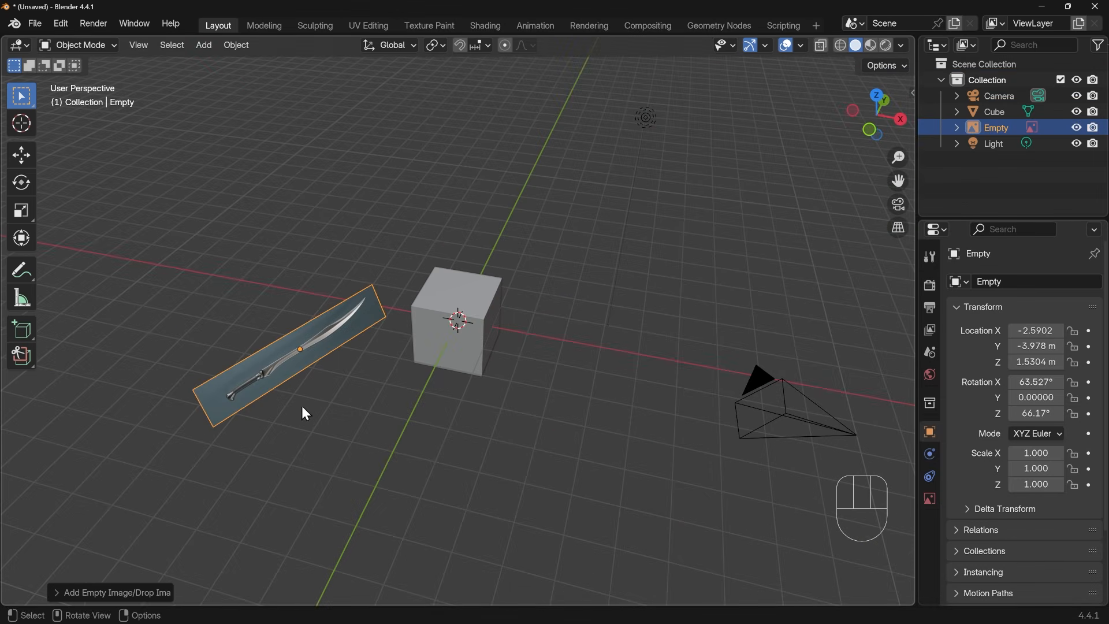
pyautogui.moveTo(306, 414); pyautogui.dragTo(332, 389, button='middle')
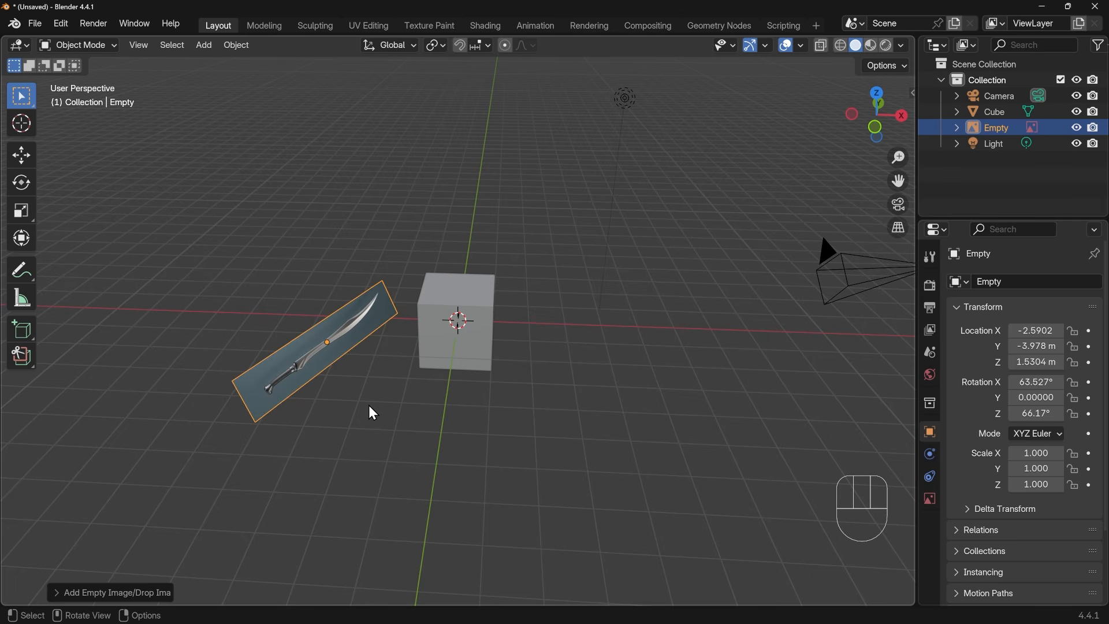
pyautogui.hotkey('alt', 'r')
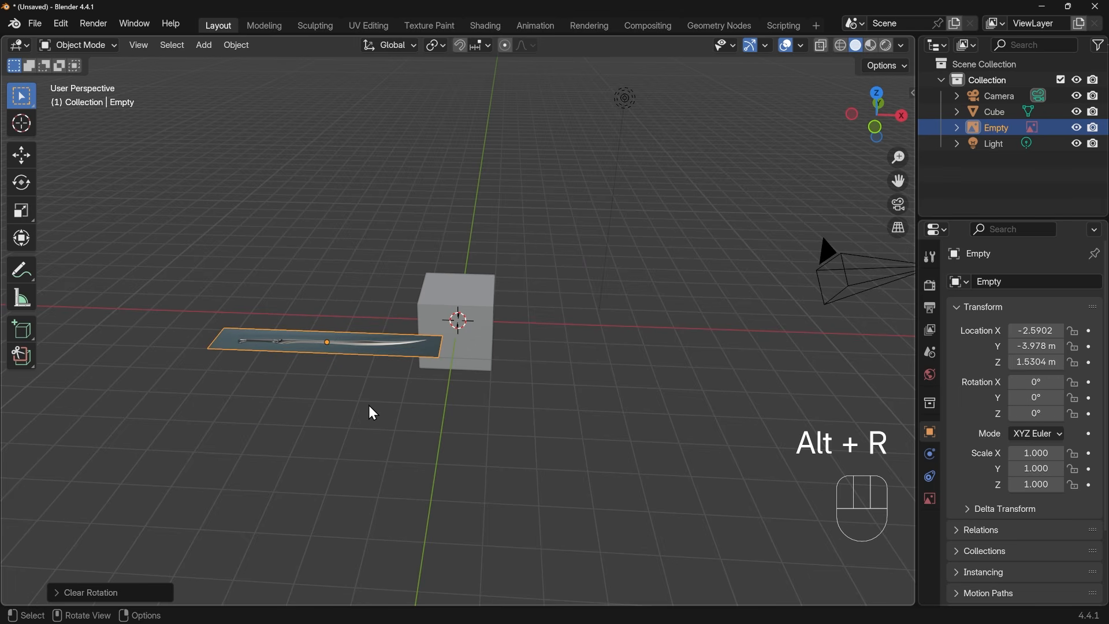
pyautogui.hotkey('alt', 'g')
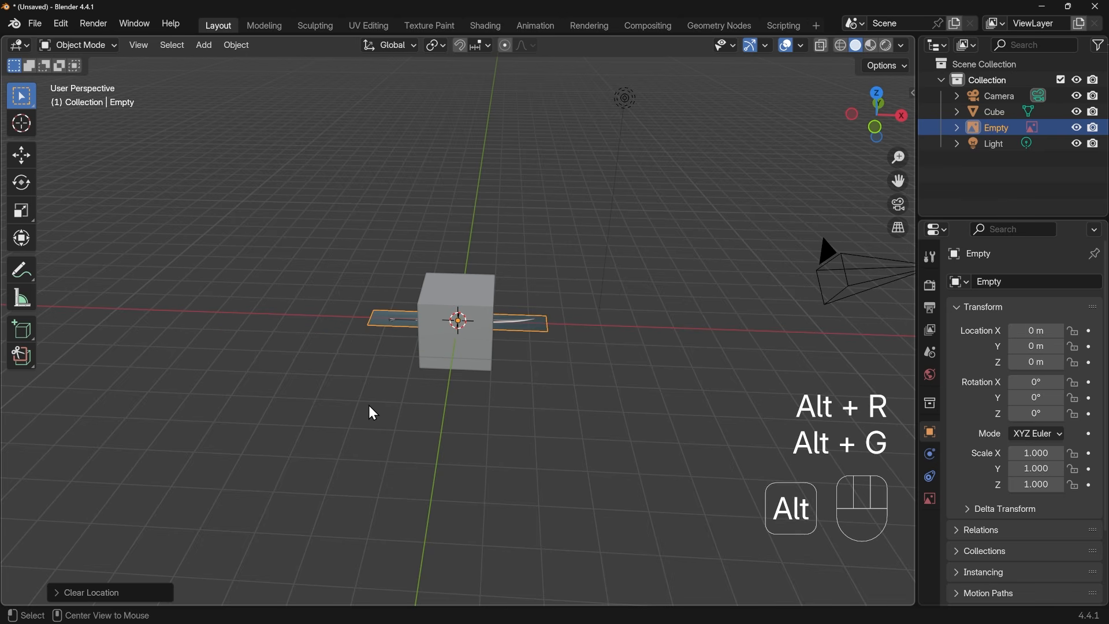
pyautogui.moveTo(389, 414); pyautogui.dragTo(479, 439, button='middle')
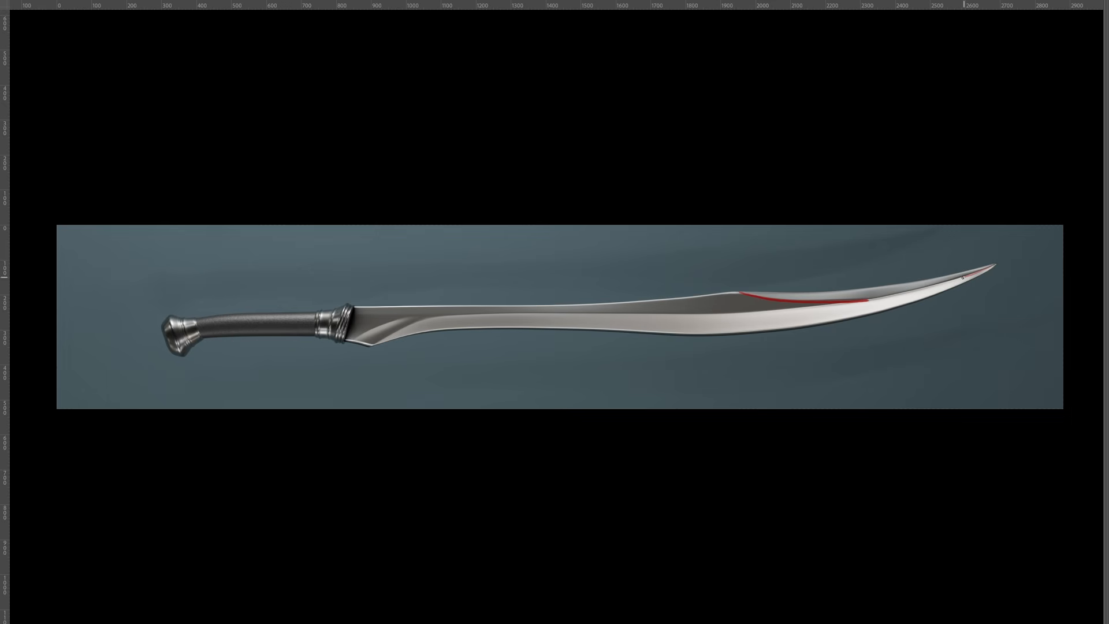
pyautogui.moveTo(848, 306)
pyautogui.mouseDown()
pyautogui.moveTo(527, 314)
pyautogui.moveTo(365, 334)
pyautogui.mouseUp()
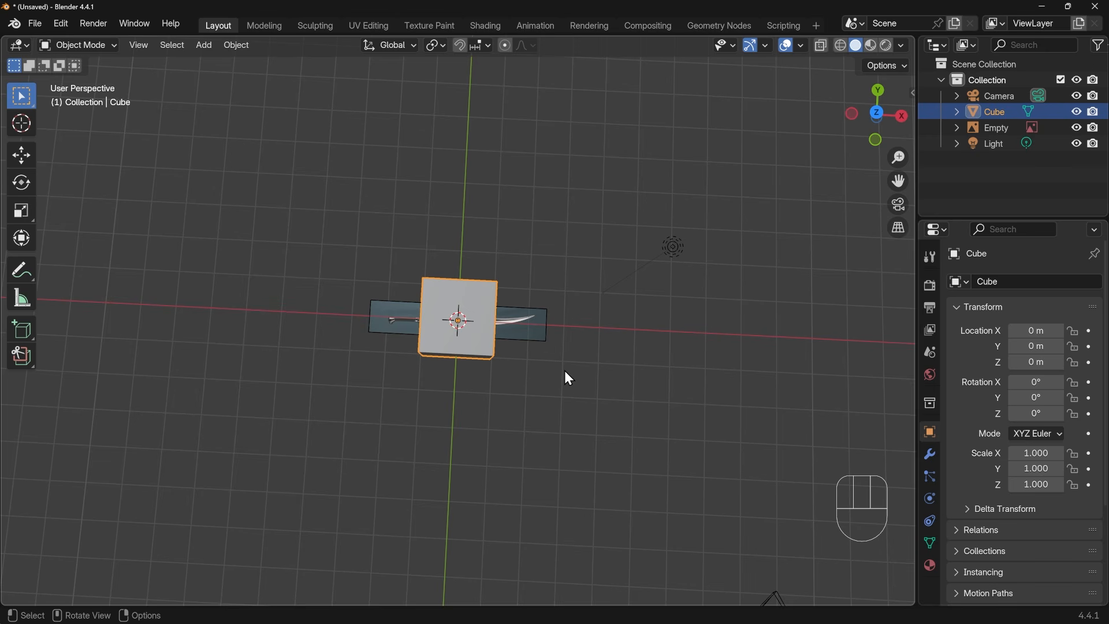
# In top view, enter Edit Mode on the cube and merge all its vertices at center into a single vertex
pyautogui.press('KP_7')
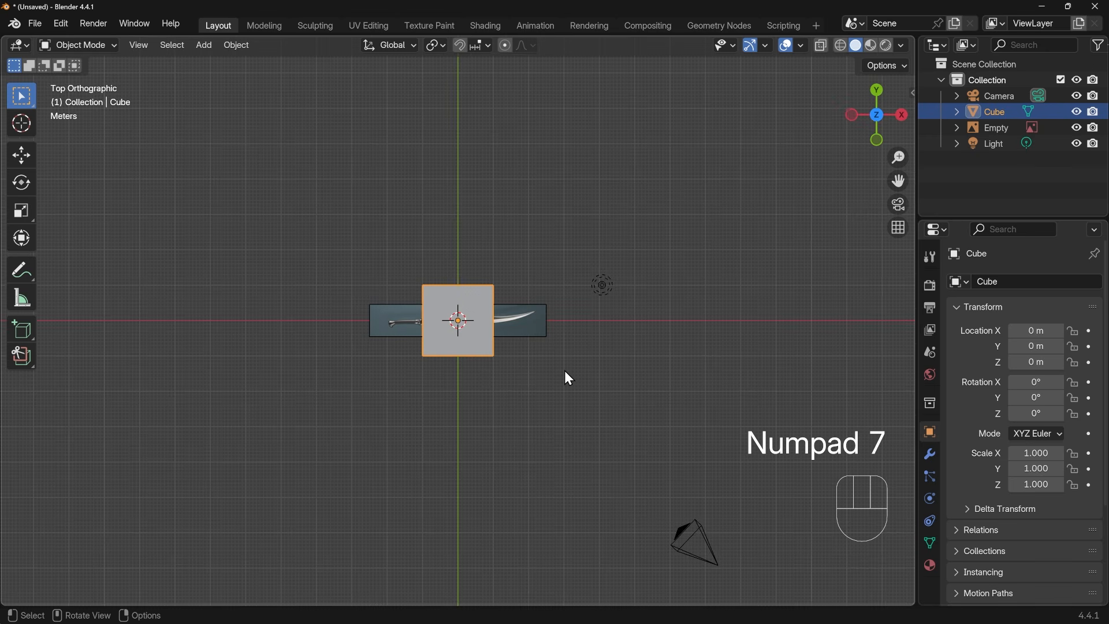
pyautogui.scroll(6, 483, 353)
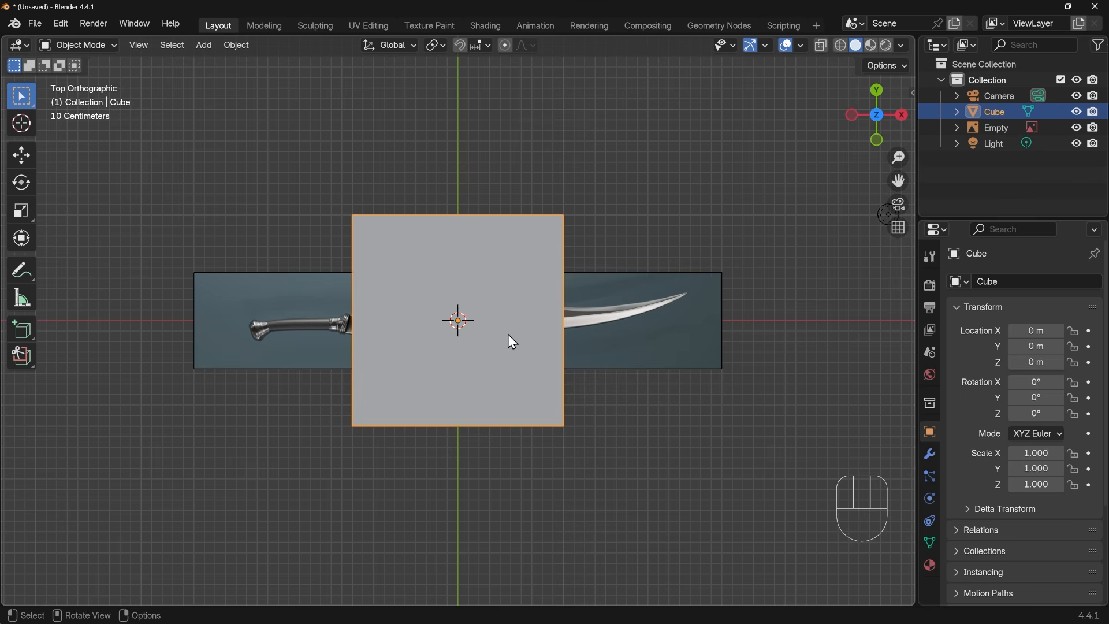
pyautogui.press('Tab')
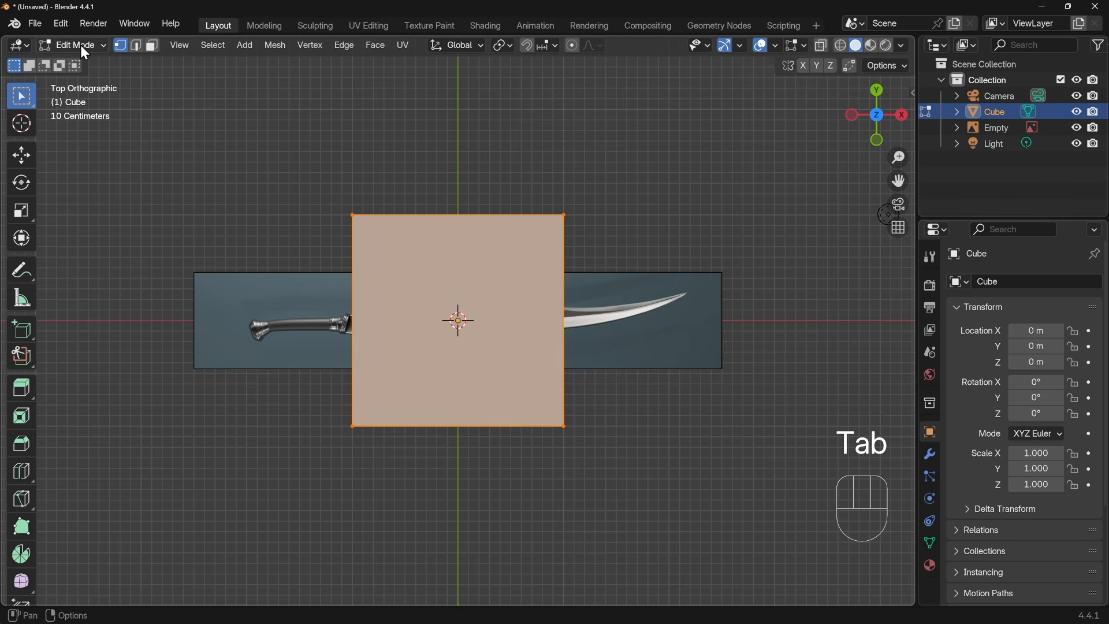
pyautogui.moveTo(643, 468); pyautogui.dragTo(681, 442, button='middle')
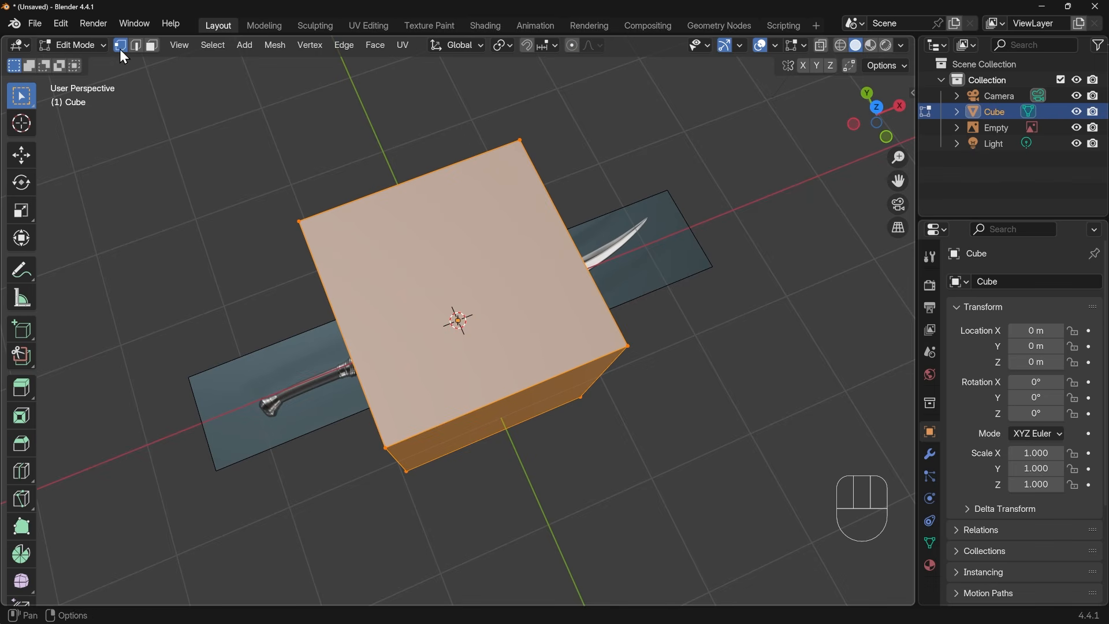
pyautogui.press('KP_7')
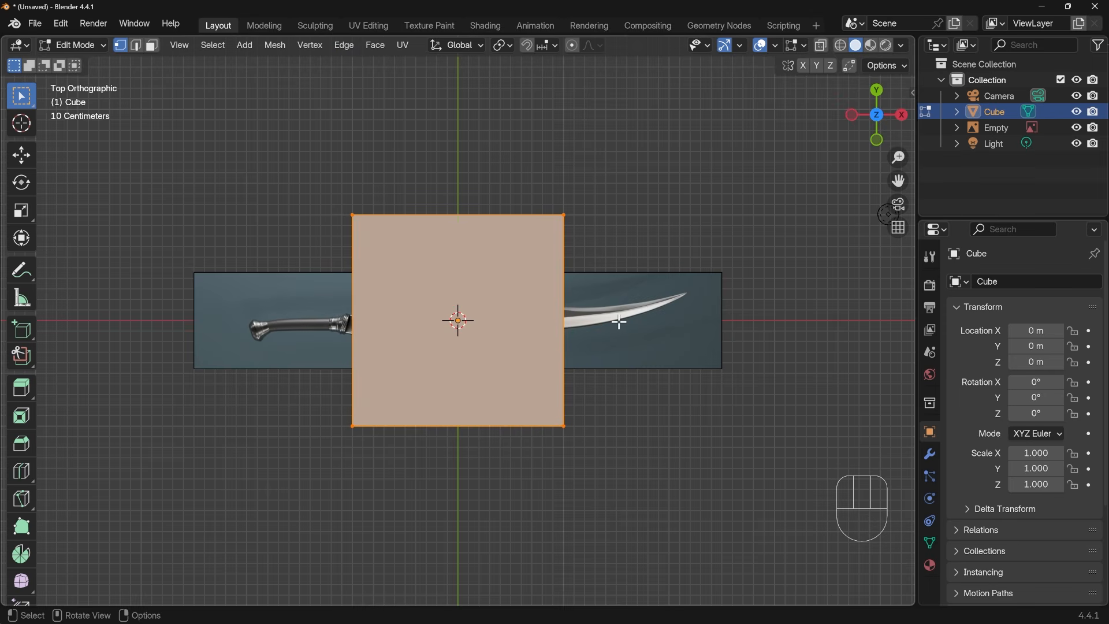
pyautogui.press('m')
pyautogui.click(275, 45)
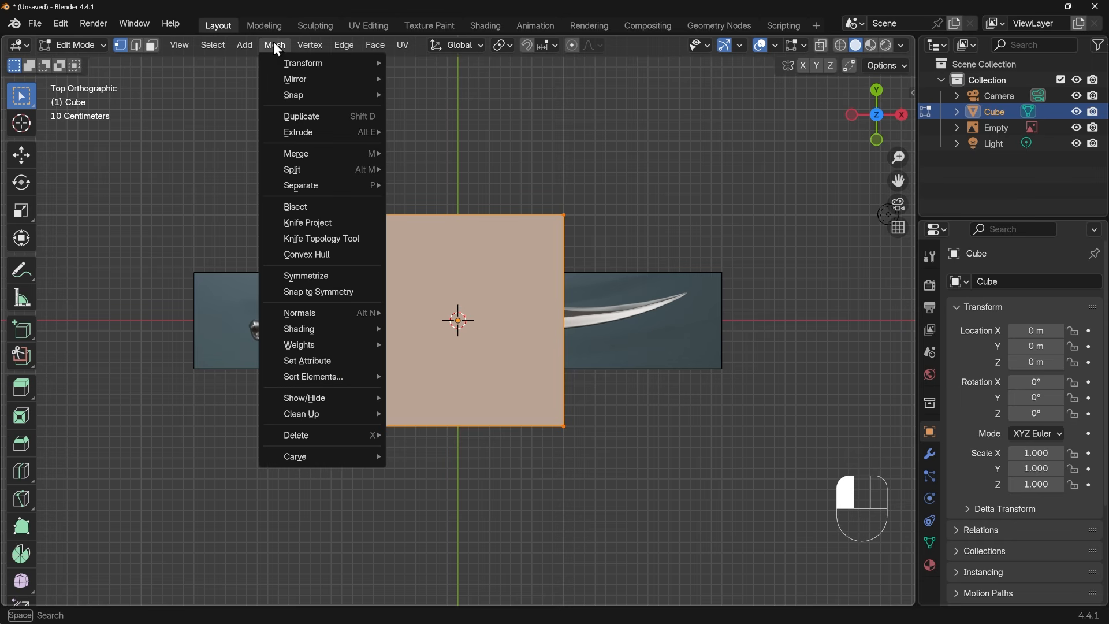
pyautogui.moveTo(304, 157)
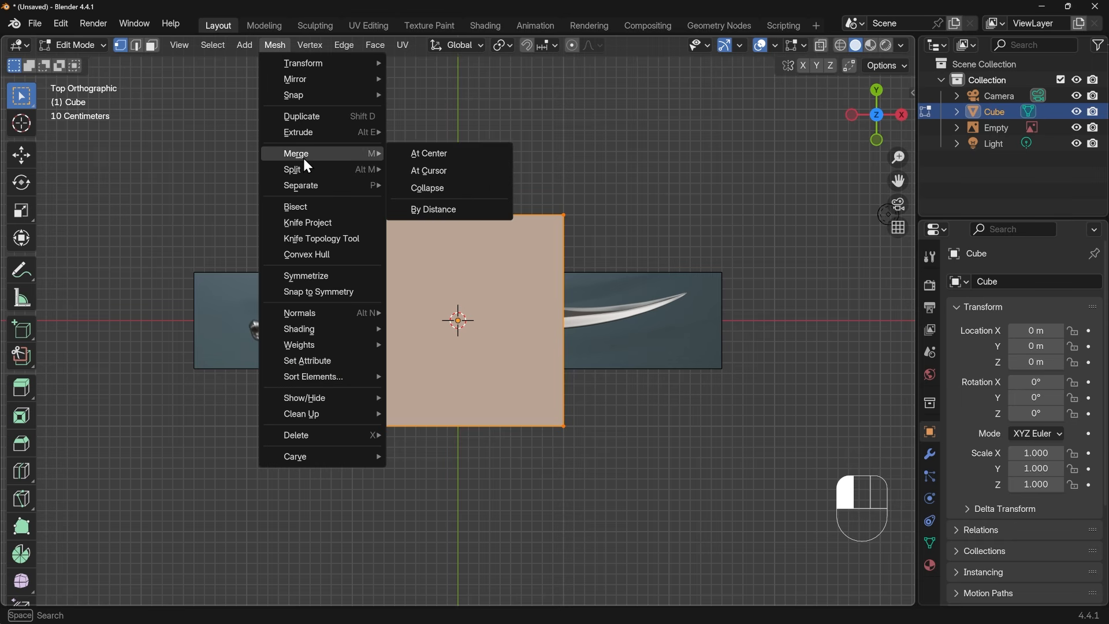
pyautogui.click(442, 156)
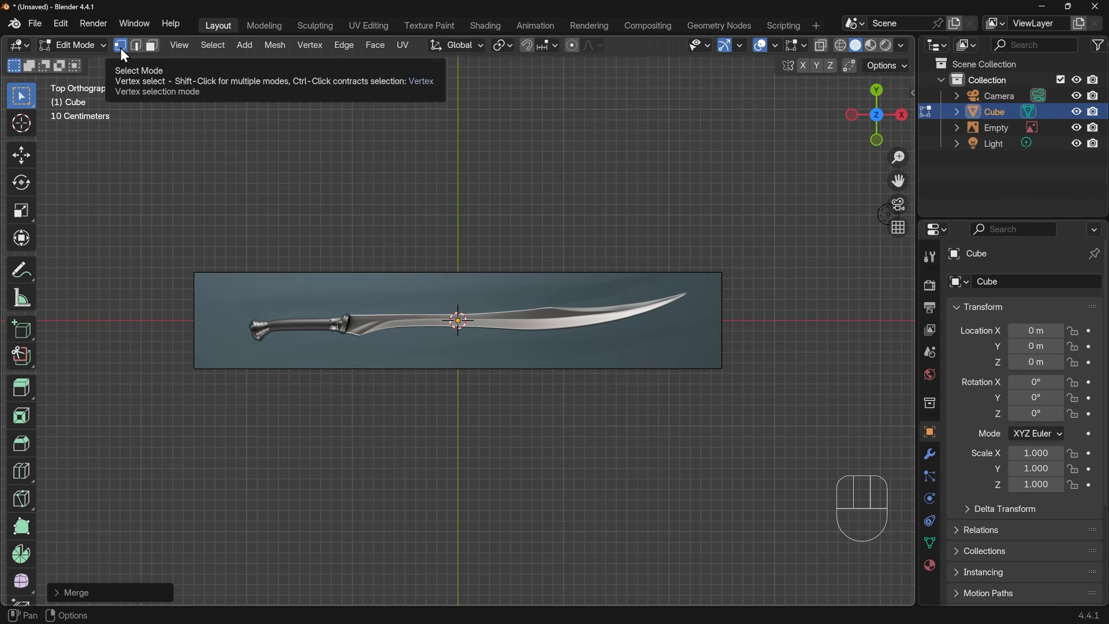
# Move the single vertex to the handle end of the blade's upper edge and extrude one vertex from it along that edge
pyautogui.press('g')
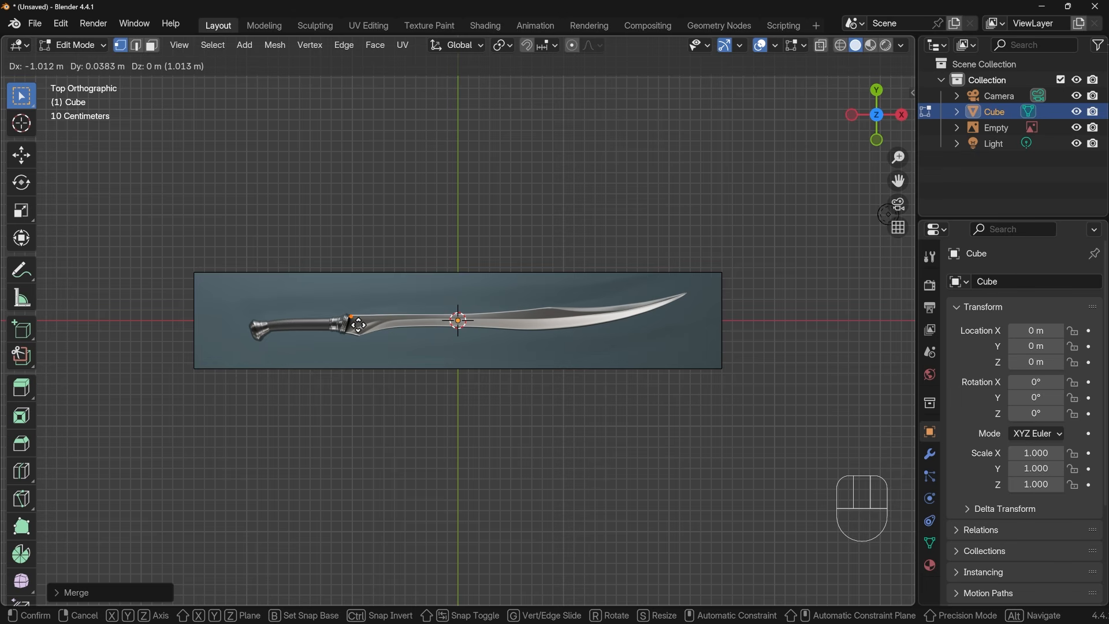
pyautogui.click(358, 324)
pyautogui.scroll(4, 358, 324)
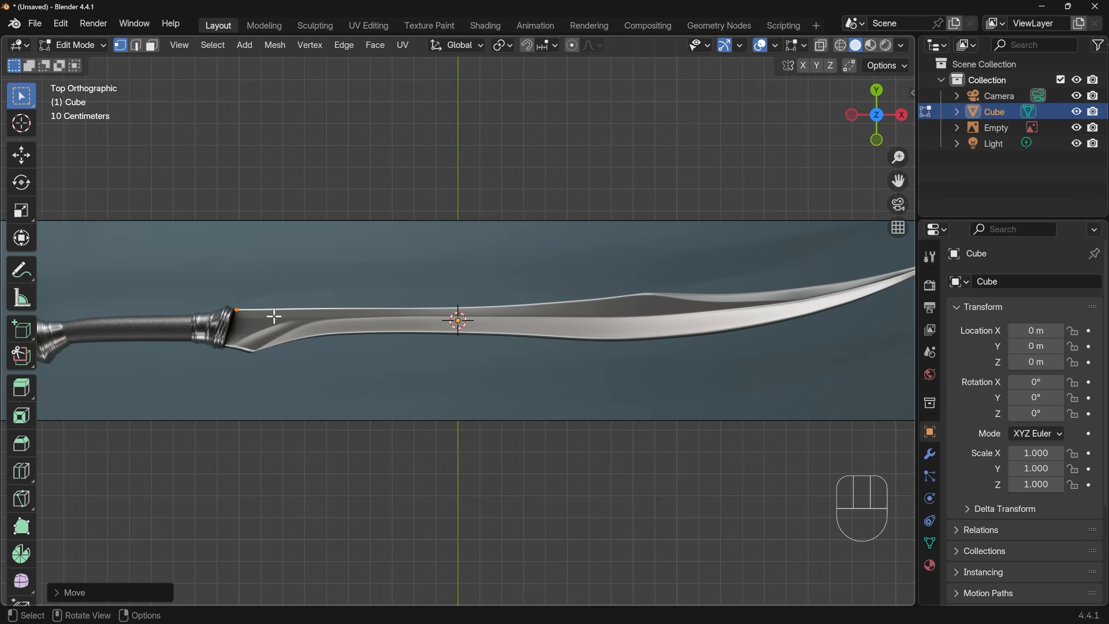
pyautogui.press('e')
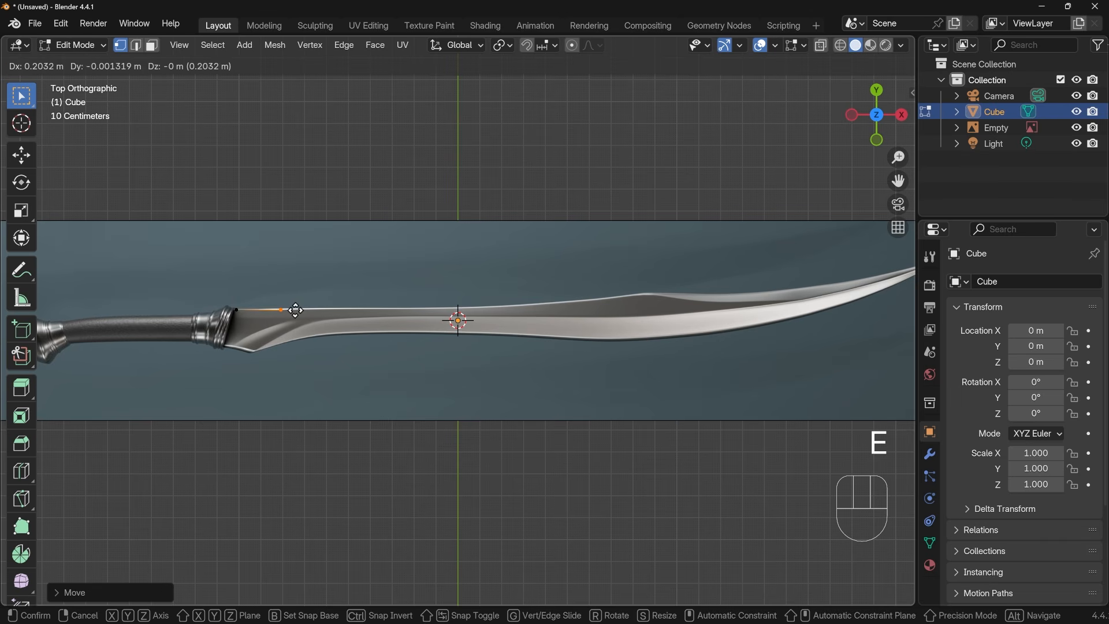
pyautogui.click(299, 309)
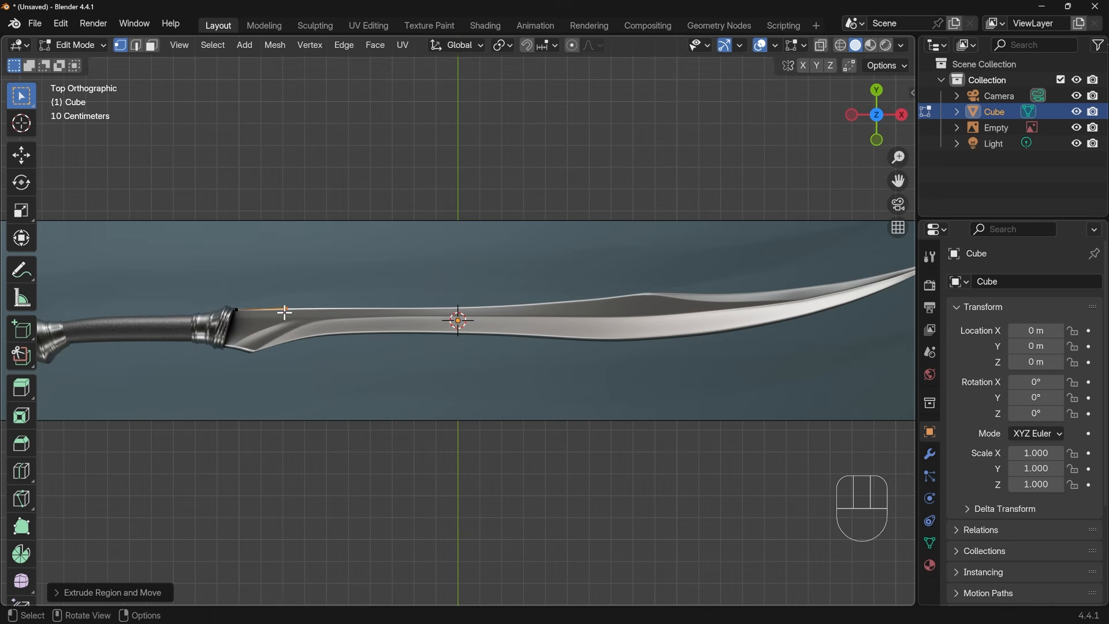
# Reposition the first vertex exactly on the blade's upper corner where it meets the handle collar
pyautogui.scroll(2, 255, 315)
pyautogui.keyDown('shift'); pyautogui.moveTo(255, 315); pyautogui.dragTo(322, 320, button='middle'); pyautogui.keyUp('shift')
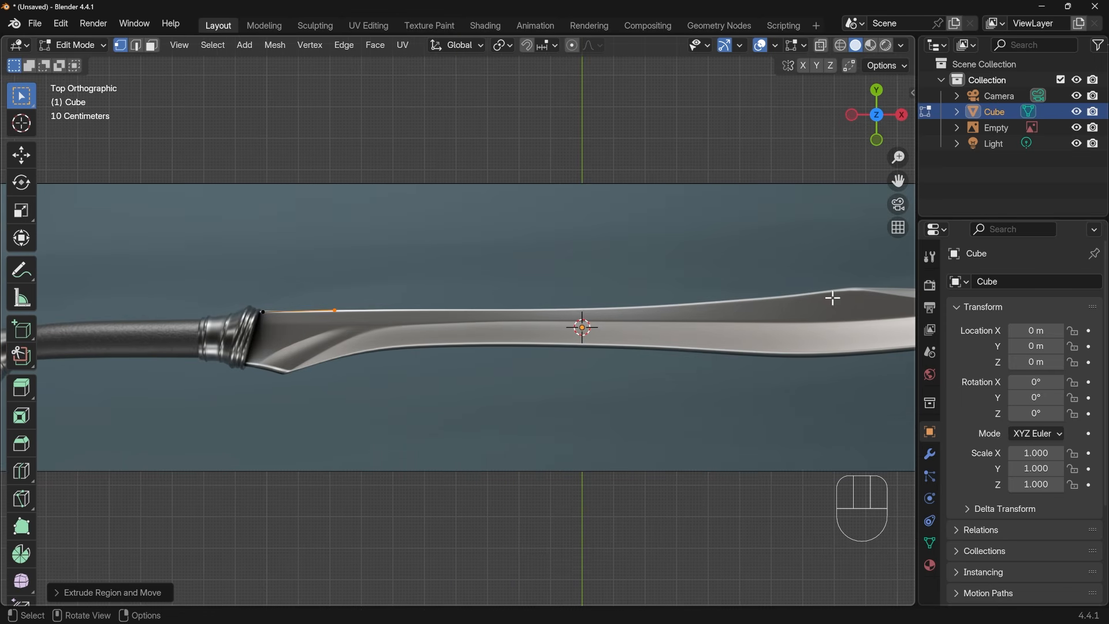
pyautogui.click(262, 311)
pyautogui.press('g')
pyautogui.click(273, 322)
# Extrude seven more vertices from the second one, tracing the blade's upper edge up to its raised peak
pyautogui.click(335, 311)
pyautogui.press('e')
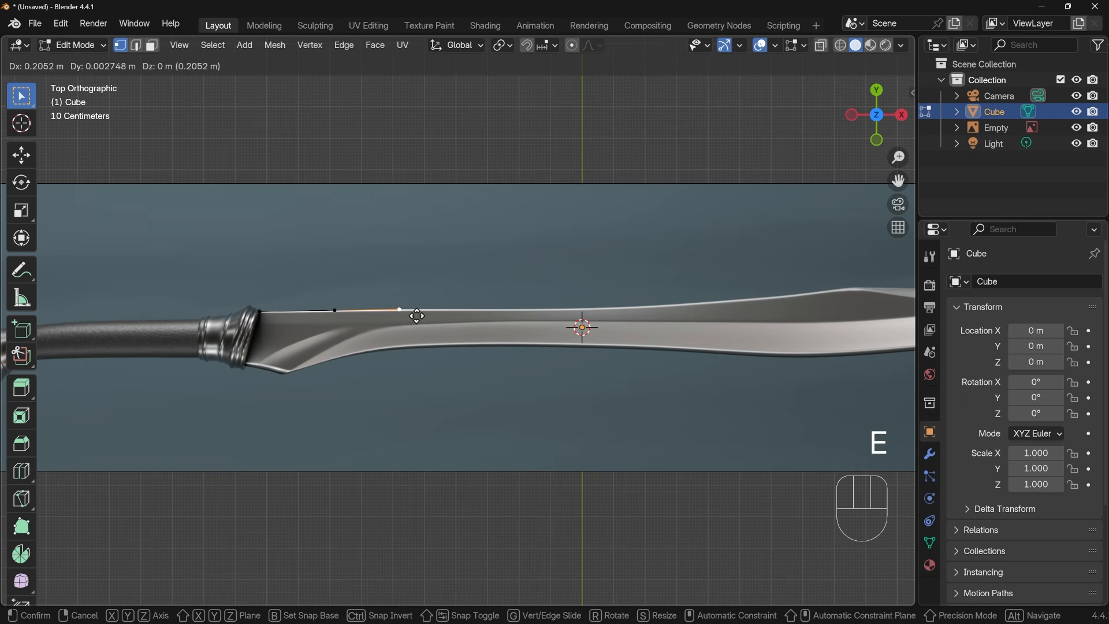
pyautogui.click(421, 317)
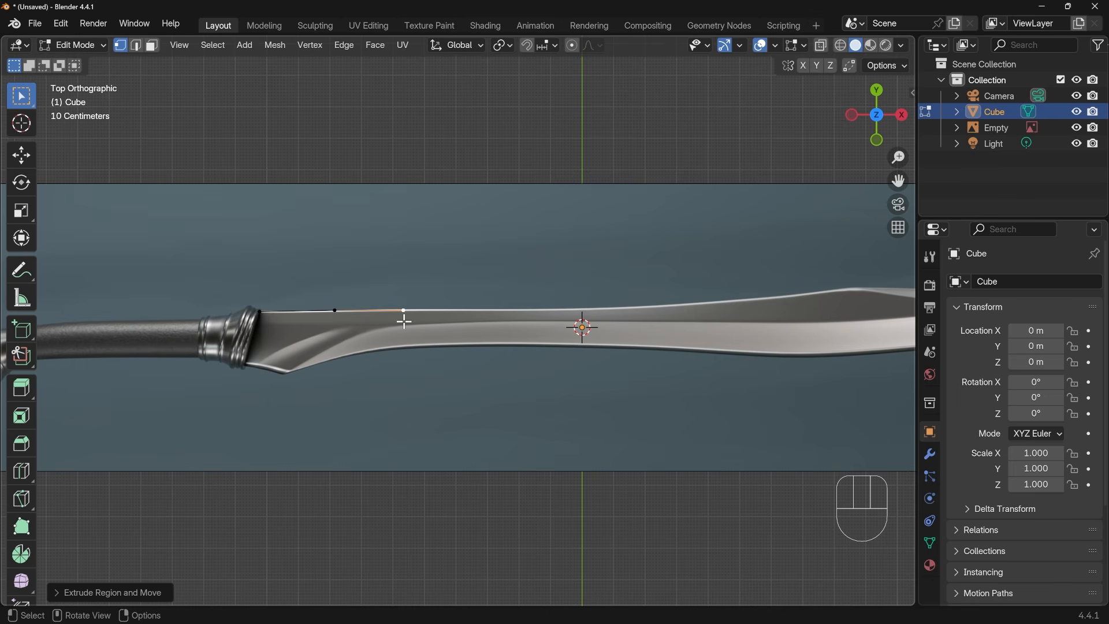
pyautogui.press('e')
pyautogui.click(480, 317)
pyautogui.press('e')
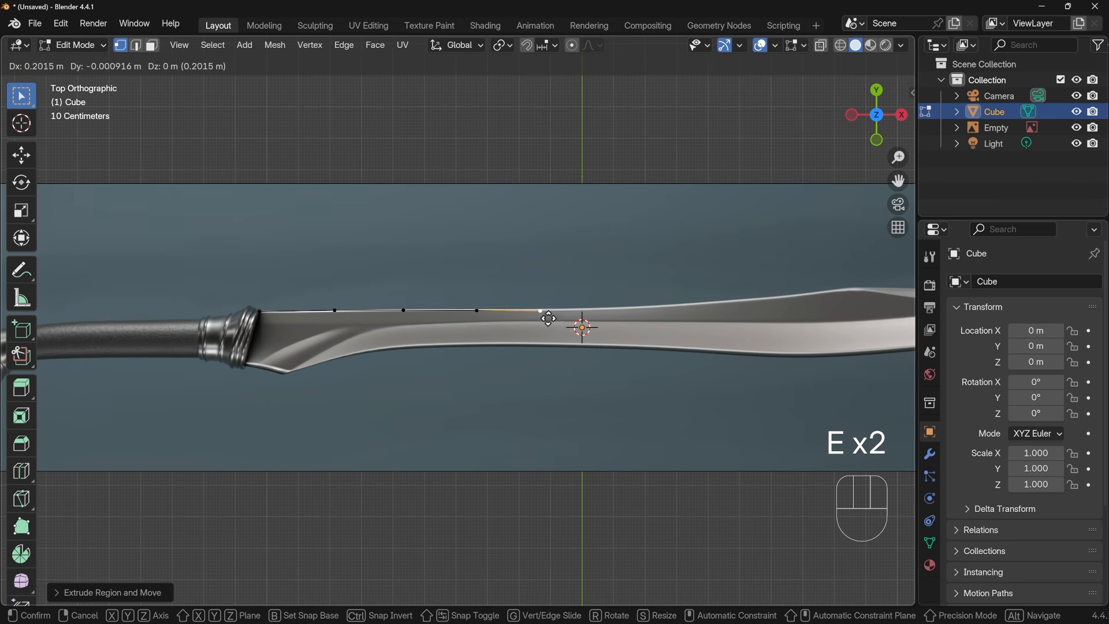
pyautogui.click(559, 318)
pyautogui.press('e')
pyautogui.click(639, 313)
pyautogui.press('e')
pyautogui.click(716, 307)
pyautogui.press('e')
pyautogui.click(783, 302)
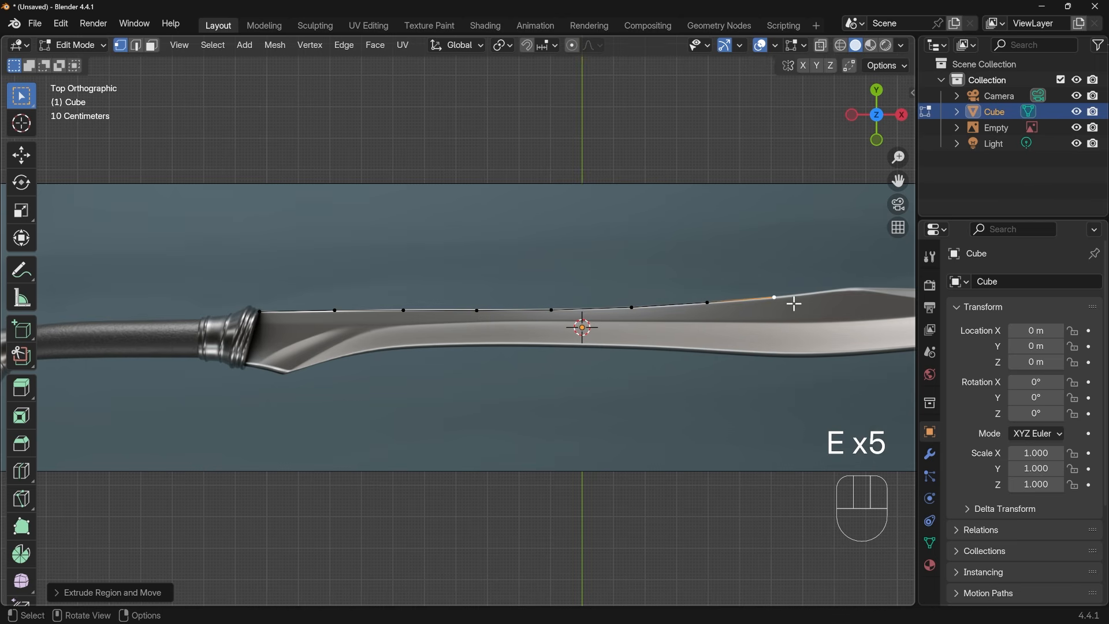
pyautogui.keyDown('shift'); pyautogui.moveTo(795, 303); pyautogui.dragTo(605, 338, button='middle'); pyautogui.keyUp('shift')
pyautogui.press('e')
pyautogui.click(682, 326)
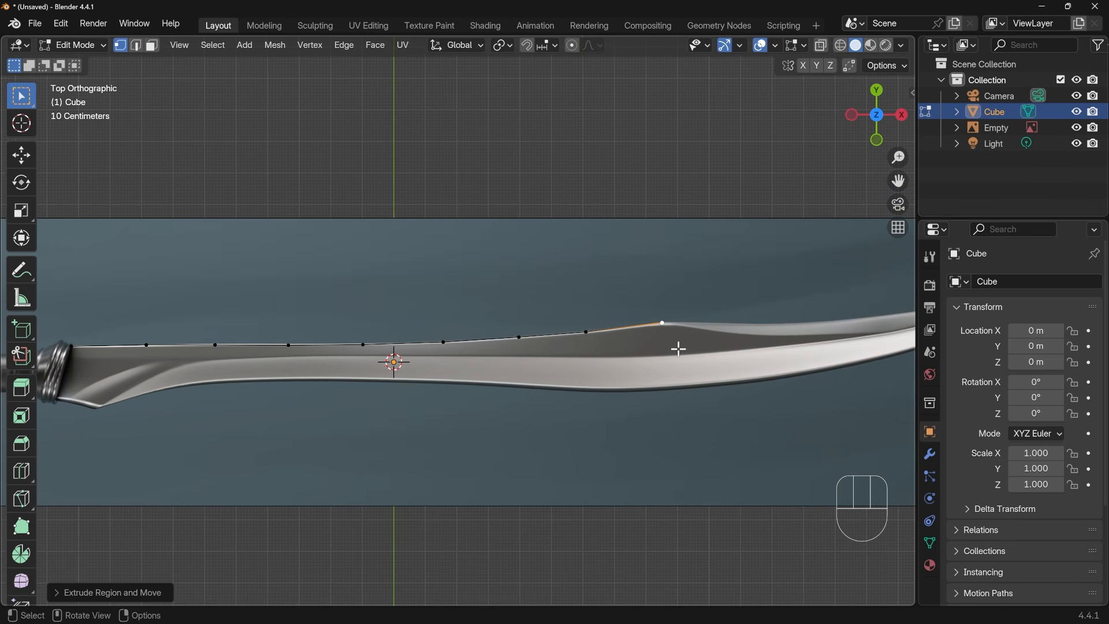
# Extrude seven vertices from the peak along the concave part of the upper edge, tracing it to the blade's tip
pyautogui.keyDown('shift'); pyautogui.moveTo(682, 347); pyautogui.dragTo(540, 351, button='middle'); pyautogui.keyUp('shift')
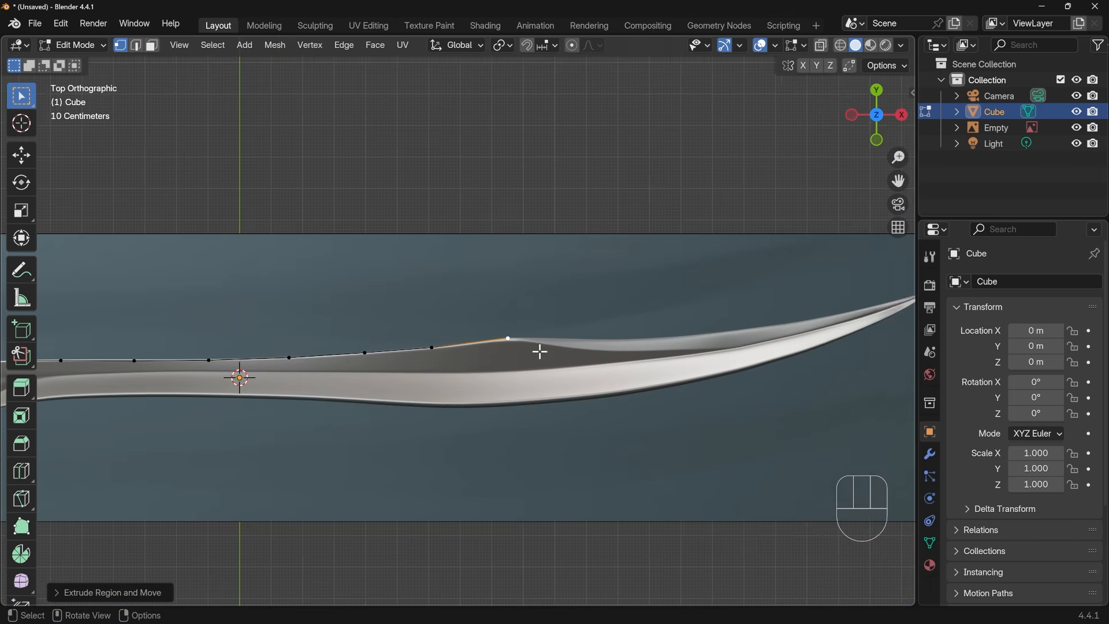
pyautogui.scroll(3, 540, 352)
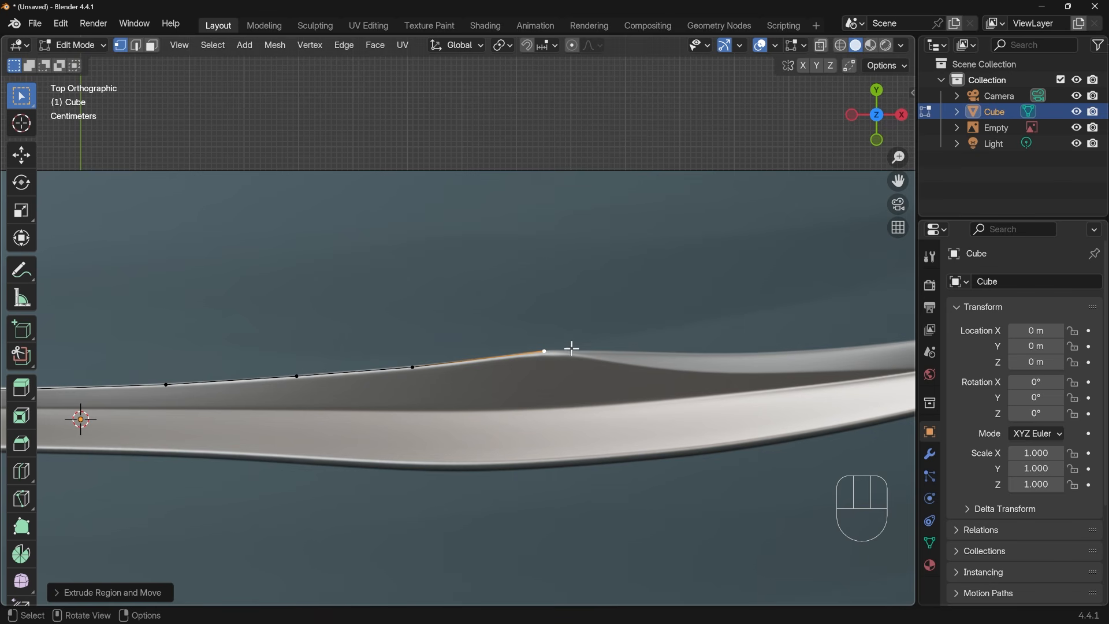
pyautogui.keyDown('shift'); pyautogui.moveTo(562, 337); pyautogui.dragTo(341, 342, button='middle'); pyautogui.keyUp('shift')
pyautogui.press('e')
pyautogui.click(505, 352)
pyautogui.press('e')
pyautogui.click(480, 340)
pyautogui.press('e')
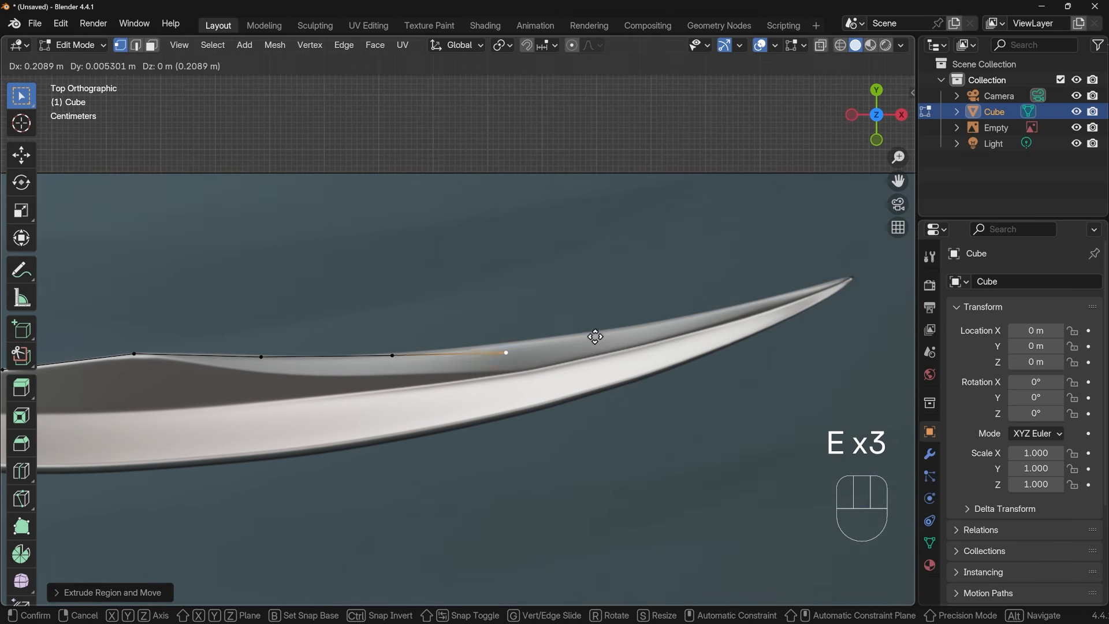
pyautogui.click(599, 326)
pyautogui.press('e')
pyautogui.click(712, 309)
pyautogui.press('e')
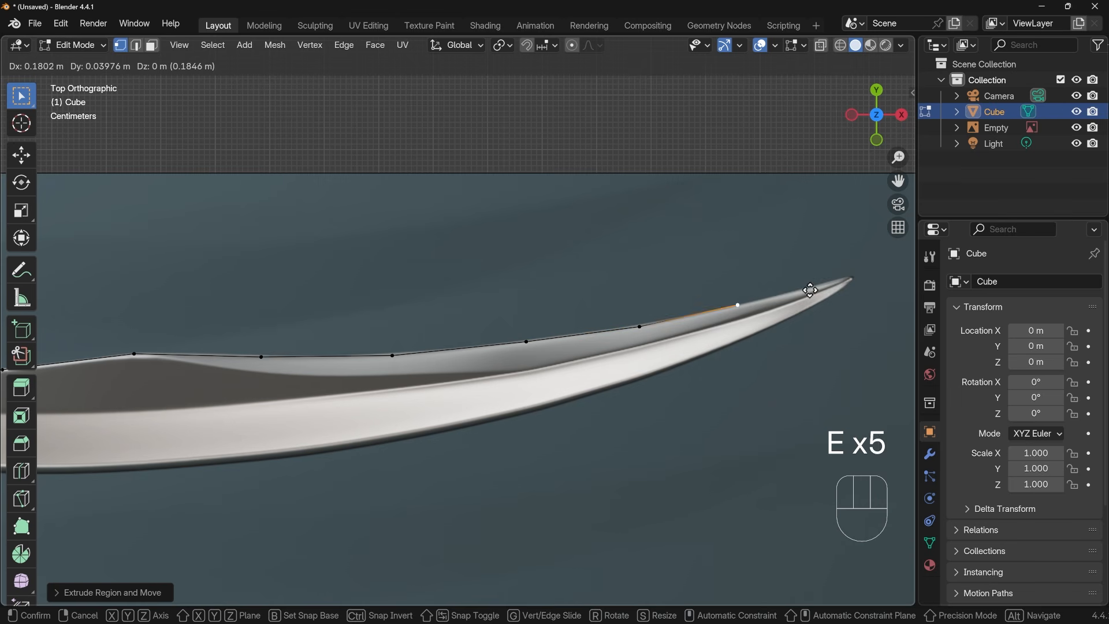
pyautogui.click(811, 290)
pyautogui.press('e')
pyautogui.click(879, 261)
pyautogui.press('e')
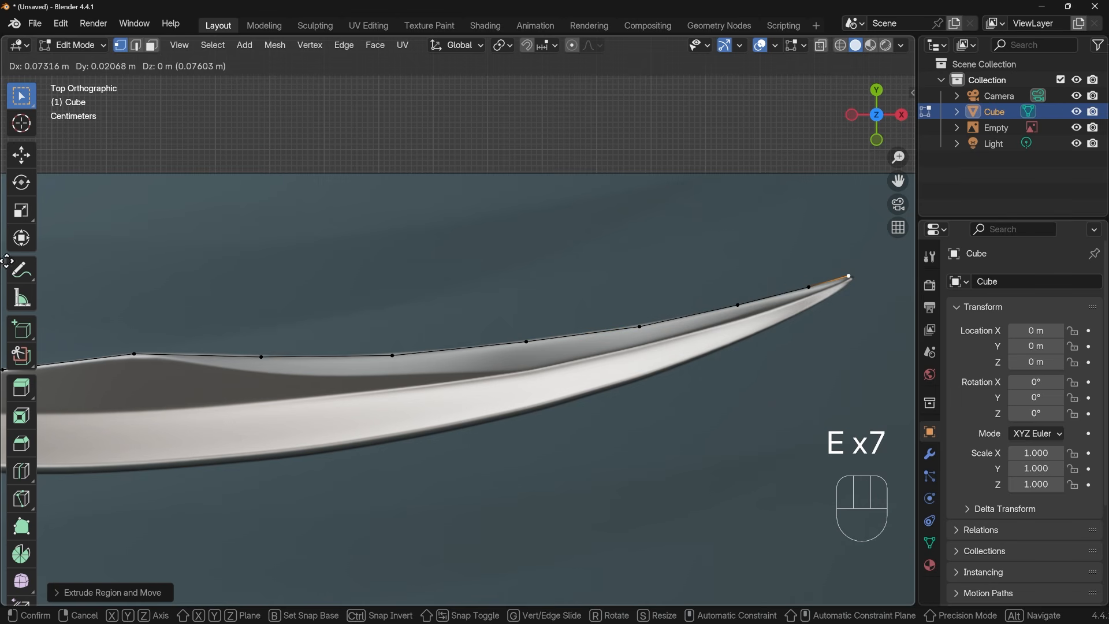
pyautogui.click(7, 261)
# Extrude a short edge around the blade's point so that the outline turns onto the lower edge
pyautogui.keyDown('shift'); pyautogui.moveTo(852, 300); pyautogui.dragTo(526, 363, button='middle'); pyautogui.keyUp('shift')
pyautogui.scroll(4, 527, 363)
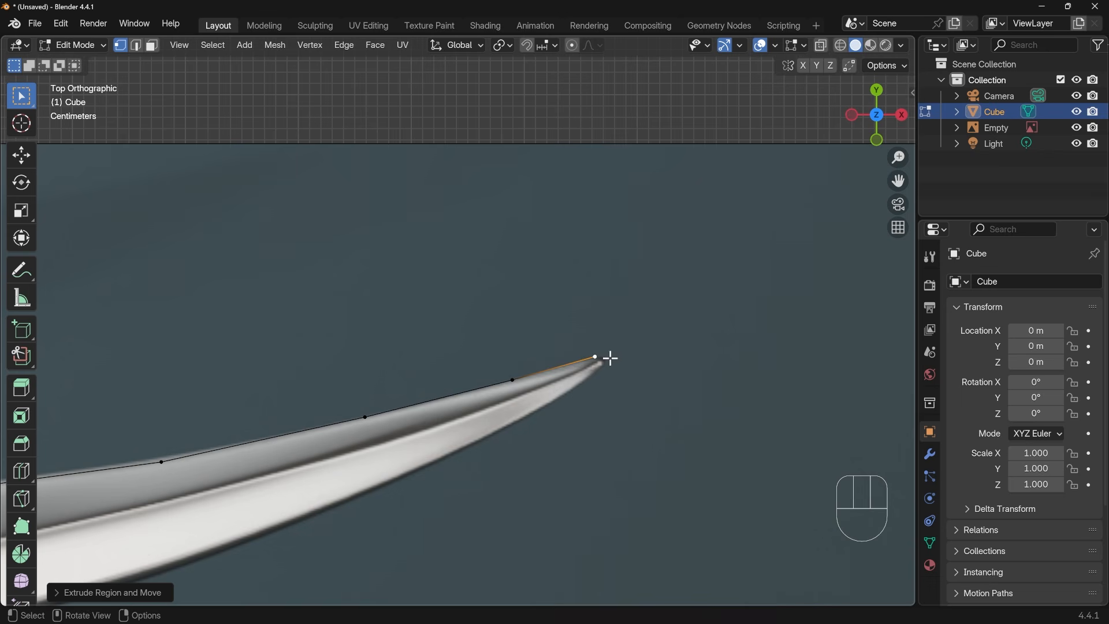
pyautogui.press('e')
pyautogui.click(616, 372)
# Extrude four vertices from the blade's tip along its lower edge, tracing the curve back toward the handle
pyautogui.press('e')
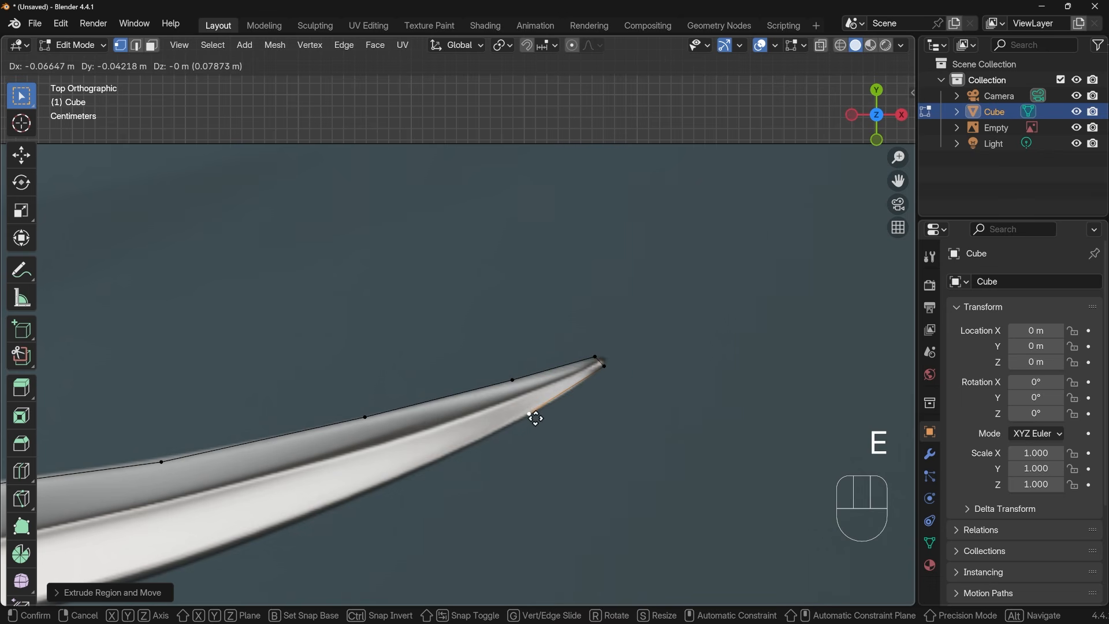
pyautogui.click(529, 414)
pyautogui.press('e')
pyautogui.click(386, 485)
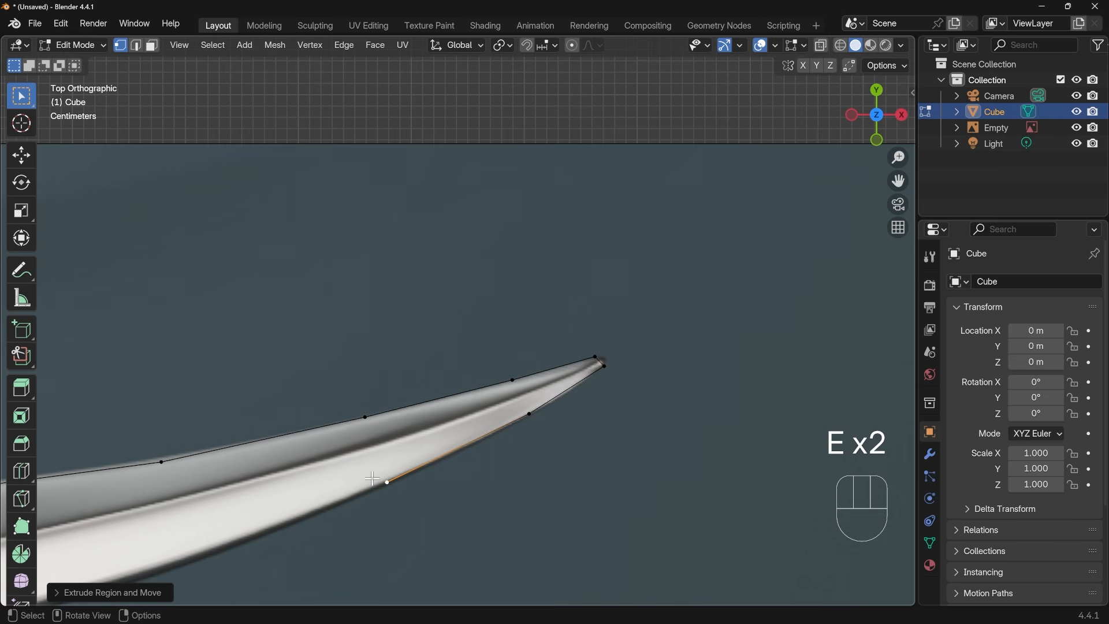
pyautogui.keyDown('shift'); pyautogui.moveTo(386, 486); pyautogui.dragTo(696, 346, button='middle'); pyautogui.keyUp('shift')
pyautogui.press('e')
pyautogui.click(460, 445)
pyautogui.press('e')
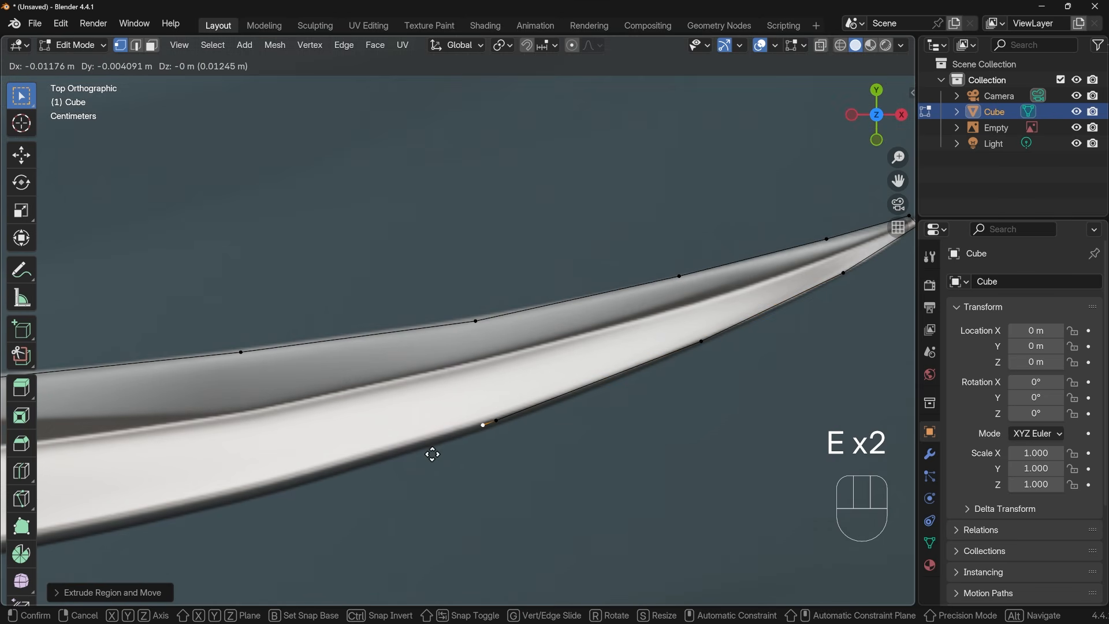
pyautogui.click(237, 513)
# Nudge the traced vertices near the blade's tip so that they sit exactly on the reference image's edge
pyautogui.click(524, 438)
pyautogui.press('g')
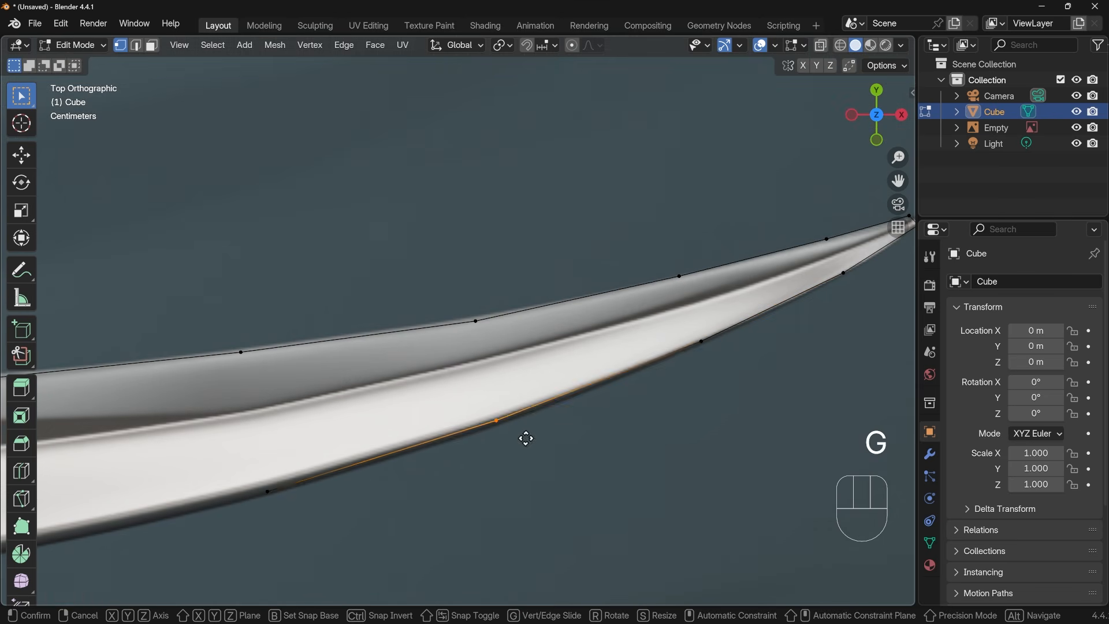
pyautogui.click(526, 442)
pyautogui.click(730, 364)
pyautogui.press('g')
pyautogui.click(730, 364)
pyautogui.click(492, 332)
pyautogui.press('g')
pyautogui.click(265, 485)
# Extrude three more vertices along the lower edge until the outline reaches the spot below the upper edge's raised peak
pyautogui.keyDown('shift'); pyautogui.moveTo(274, 492); pyautogui.dragTo(568, 434, button='middle'); pyautogui.keyUp('shift')
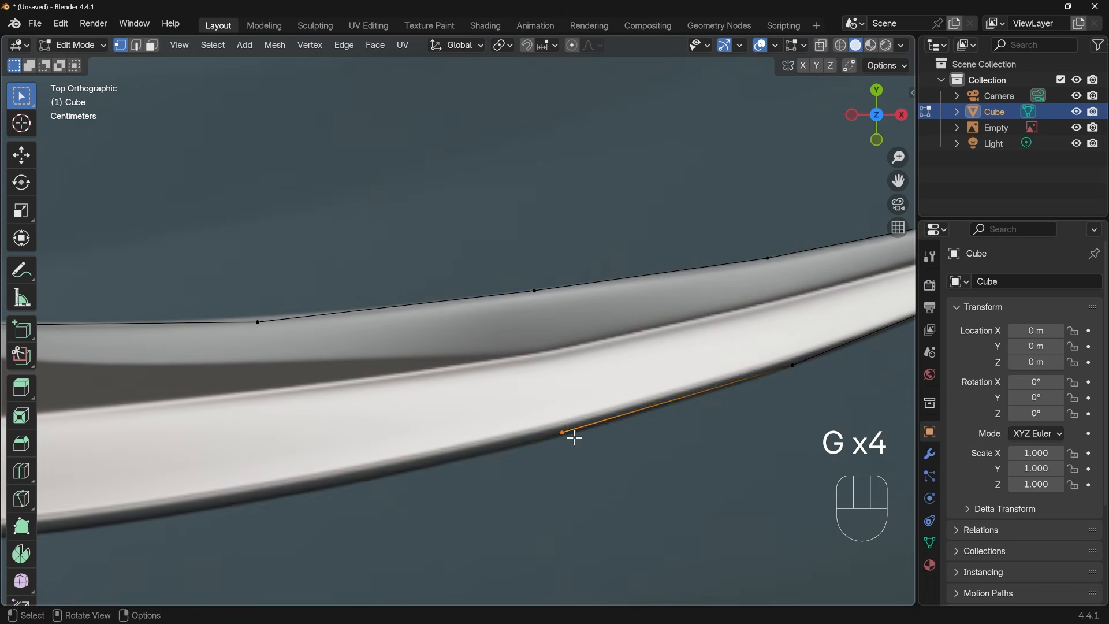
pyautogui.press('e')
pyautogui.click(282, 503)
pyautogui.keyDown('shift'); pyautogui.moveTo(285, 506); pyautogui.dragTo(660, 456, button='middle'); pyautogui.keyUp('shift')
pyautogui.press('e')
pyautogui.click(393, 503)
pyautogui.keyDown('shift'); pyautogui.moveTo(432, 467); pyautogui.dragTo(660, 420, button='middle'); pyautogui.keyUp('shift')
pyautogui.press('e')
pyautogui.click(405, 443)
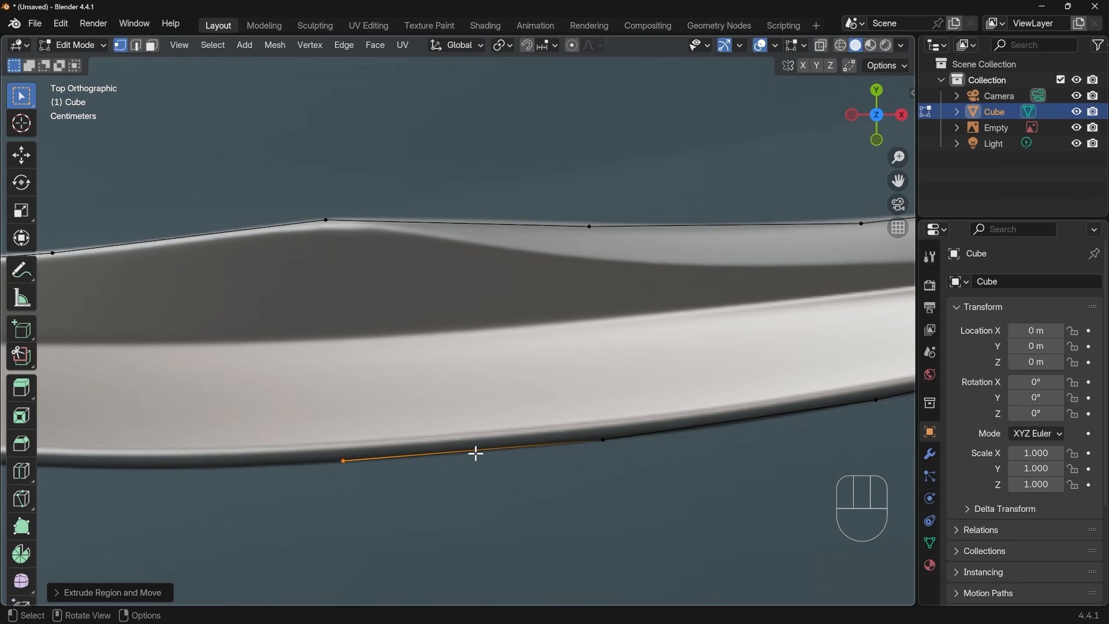
pyautogui.hotkey('ctrl', 'r')
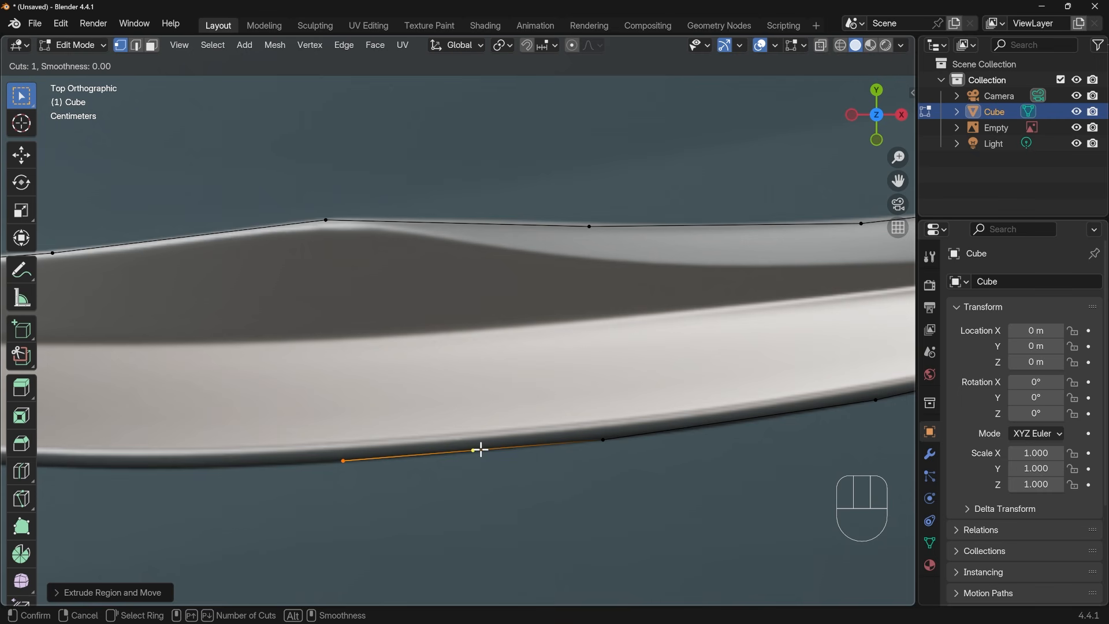
pyautogui.press('Escape')
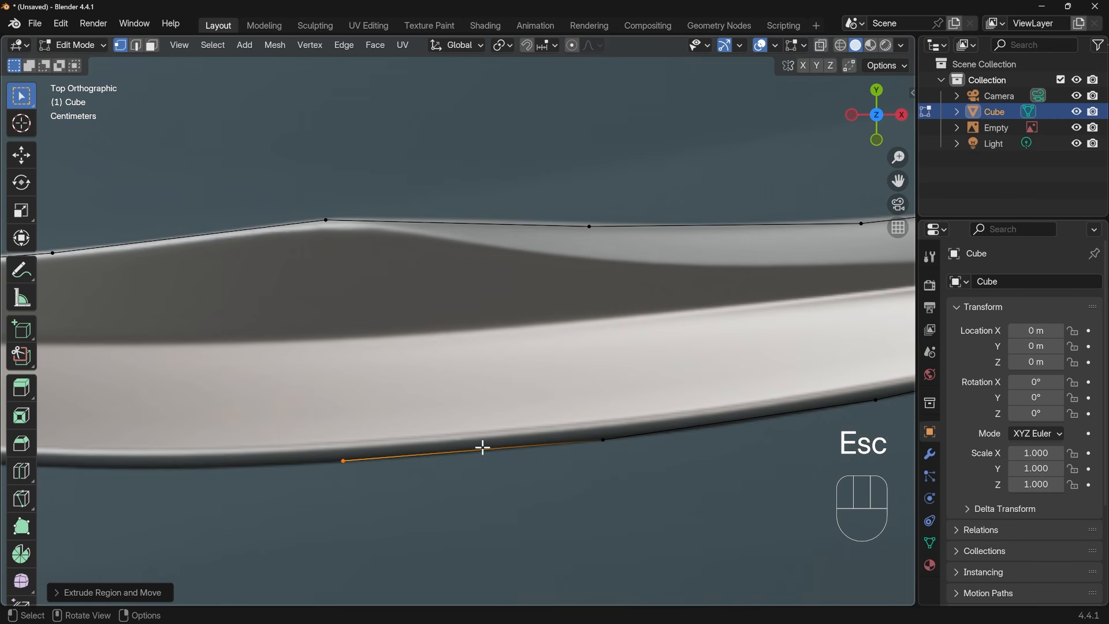
# Extrude five more vertices along the lower edge from below the peak toward the handle, roughly matching the upper vertices' spacing
pyautogui.keyDown('shift'); pyautogui.moveTo(420, 500); pyautogui.dragTo(668, 513, button='middle'); pyautogui.keyUp('shift')
pyautogui.press('e')
pyautogui.click(303, 481)
pyautogui.keyDown('shift'); pyautogui.moveTo(360, 490); pyautogui.dragTo(789, 487, button='middle'); pyautogui.keyUp('shift')
pyautogui.click(470, 479)
pyautogui.press('e')
pyautogui.click(204, 464)
pyautogui.keyDown('shift'); pyautogui.moveTo(205, 464); pyautogui.dragTo(621, 464, button='middle'); pyautogui.keyUp('shift')
pyautogui.press('e')
pyautogui.click(314, 449)
pyautogui.keyDown('shift'); pyautogui.moveTo(332, 446); pyautogui.dragTo(639, 472, button='middle'); pyautogui.keyUp('shift')
pyautogui.press('e')
pyautogui.click(370, 470)
pyautogui.keyDown('shift'); pyautogui.moveTo(370, 474); pyautogui.dragTo(630, 475, button='middle'); pyautogui.keyUp('shift')
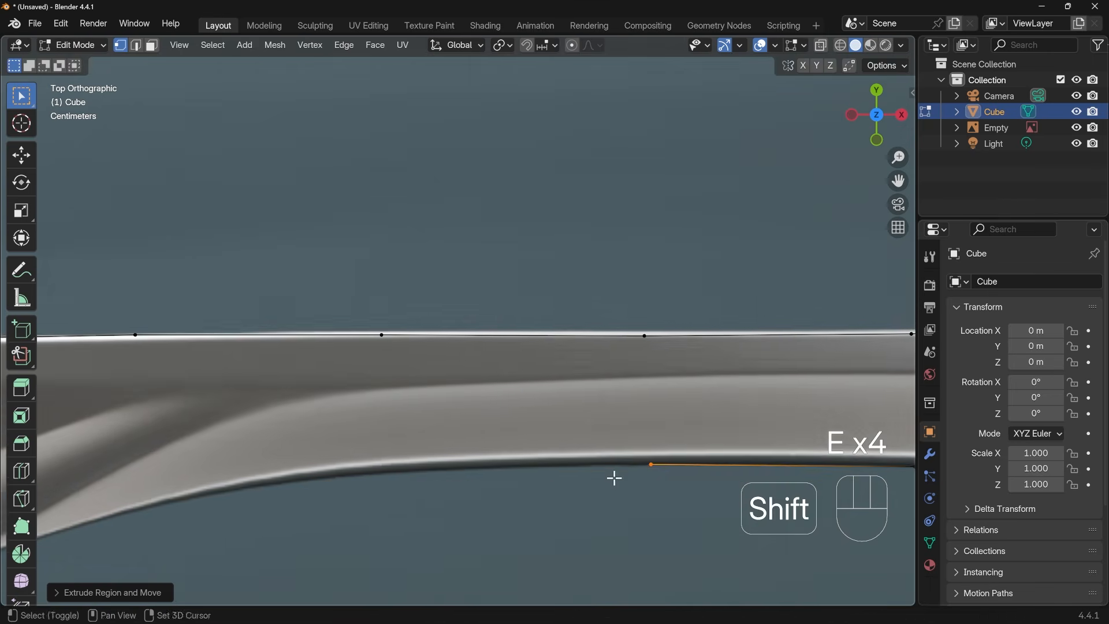
# Extrude four vertices along the rest of the lower edge, around the pointed heel and up to the handle collar
pyautogui.keyDown('shift'); pyautogui.moveTo(543, 464); pyautogui.dragTo(597, 451, button='middle'); pyautogui.keyUp('shift')
pyautogui.press('e')
pyautogui.click(384, 457)
pyautogui.press('e')
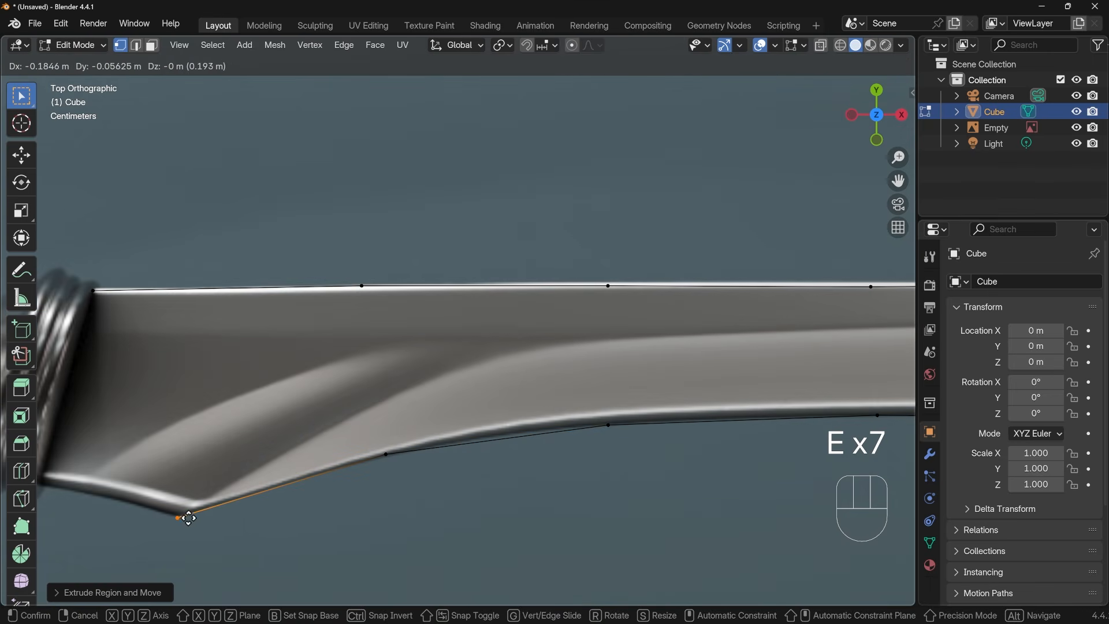
pyautogui.click(189, 519)
pyautogui.press('e')
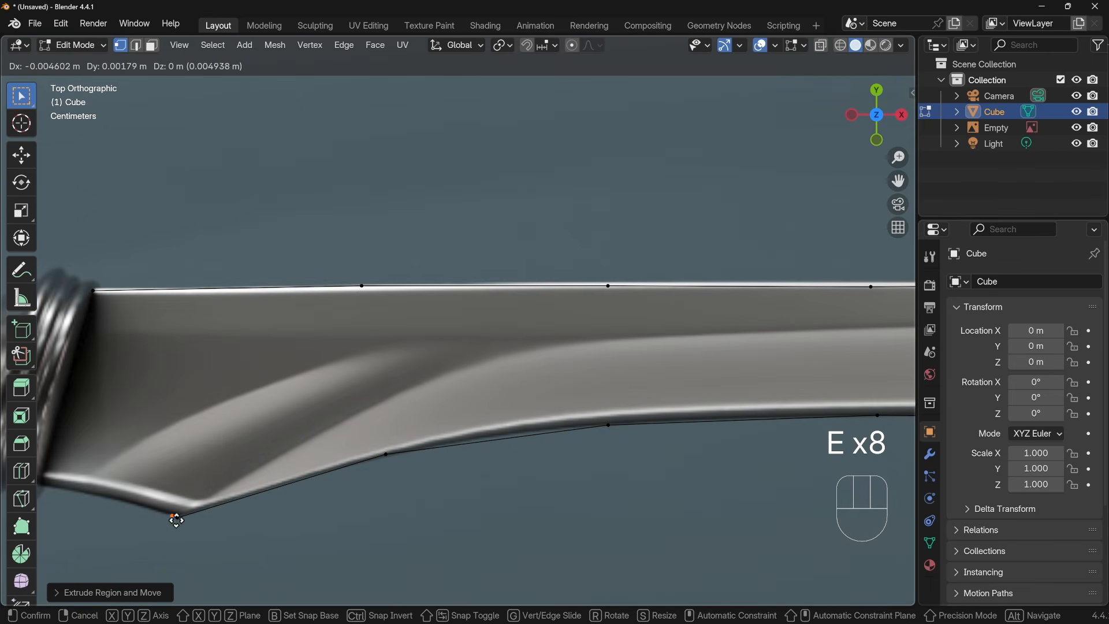
pyautogui.click(50, 484)
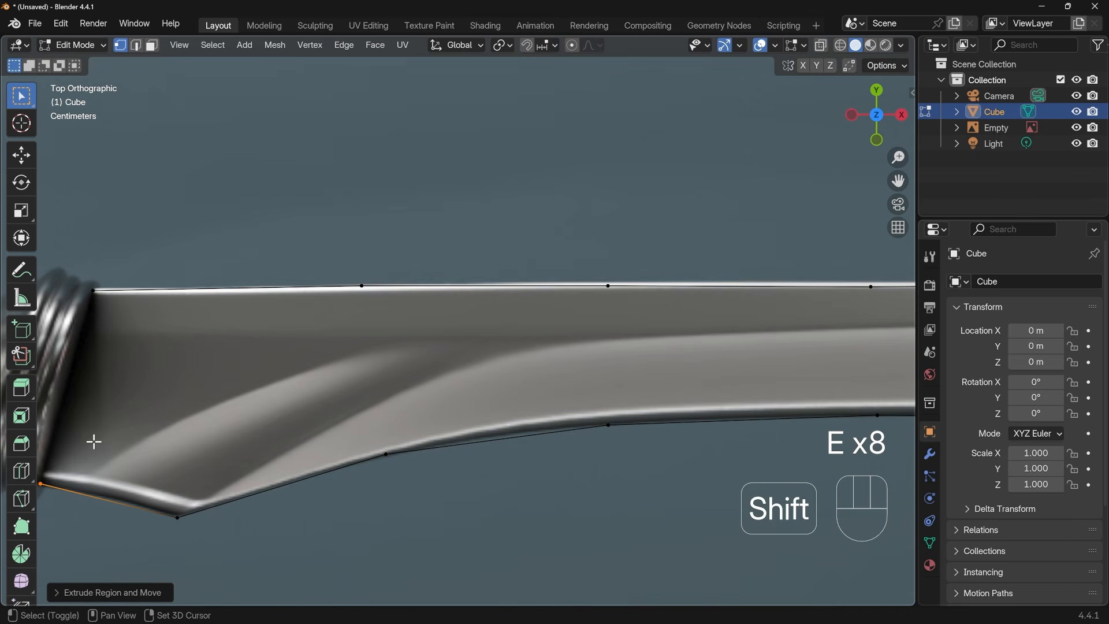
# Close the outline with an edge along the collar and add a midpoint vertex to the upper edge's segment nearest the collar
pyautogui.keyDown('shift'); pyautogui.moveTo(94, 441); pyautogui.dragTo(227, 378, button='middle'); pyautogui.keyUp('shift')
pyautogui.keyDown('shift'); pyautogui.click(225, 290); pyautogui.keyUp('shift')
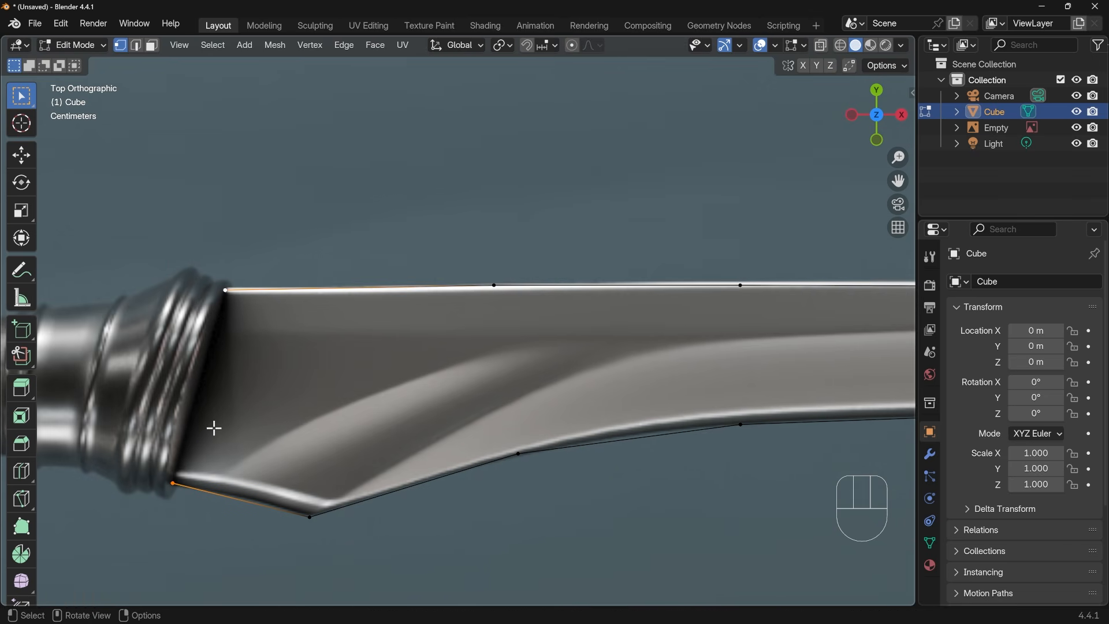
pyautogui.press('f')
pyautogui.hotkey('ctrl', 'r')
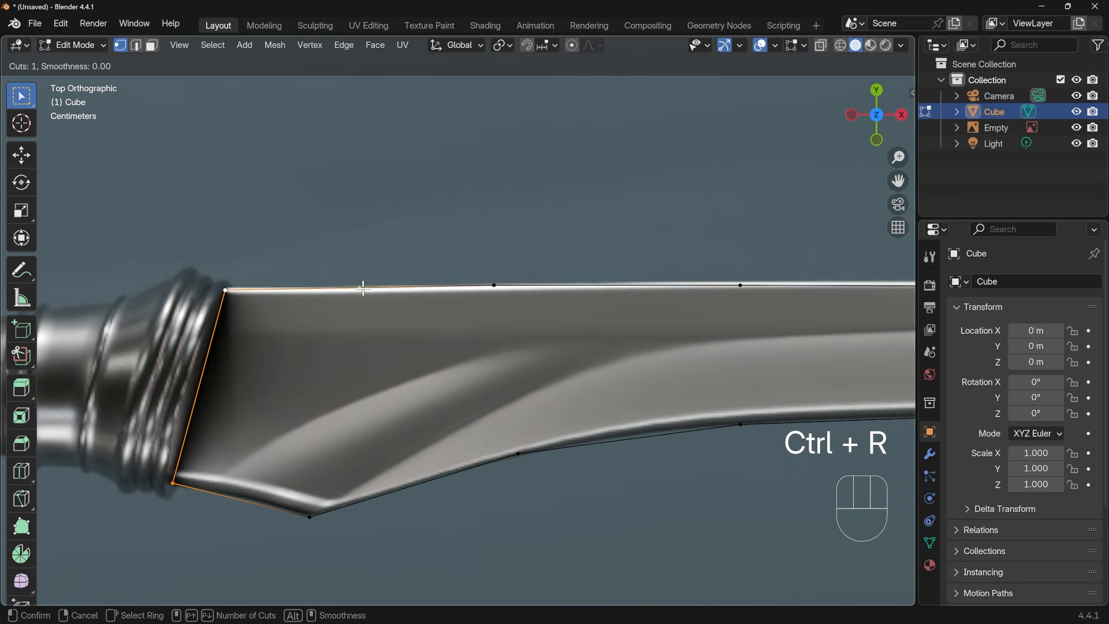
pyautogui.click(363, 289)
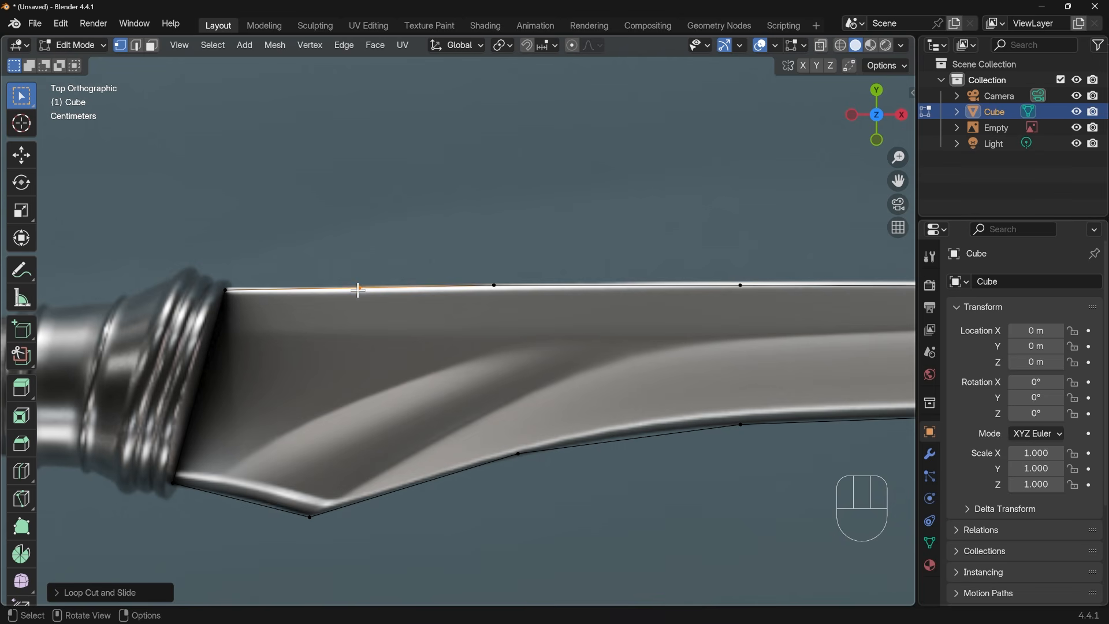
pyautogui.click(359, 289)
# Add a vertex in the middle of the short edge at the blade's tip with a loop cut
pyautogui.scroll(-5, 501, 320)
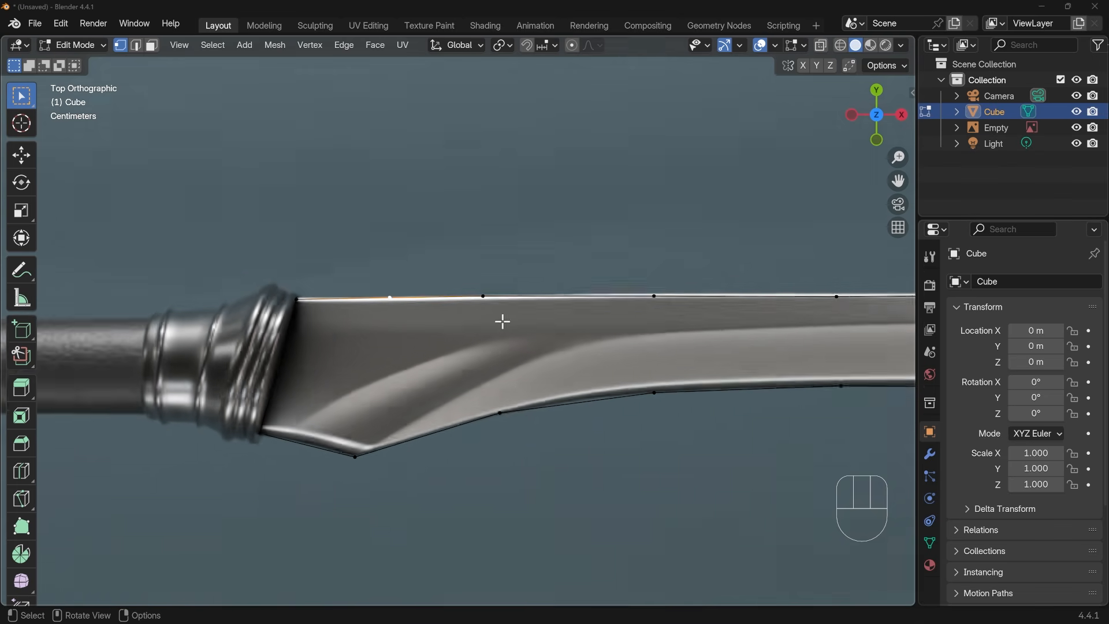
pyautogui.keyDown('shift'); pyautogui.moveTo(693, 367); pyautogui.dragTo(389, 367, button='middle'); pyautogui.keyUp('shift')
pyautogui.keyDown('shift'); pyautogui.moveTo(629, 380); pyautogui.dragTo(504, 394, button='middle'); pyautogui.keyUp('shift')
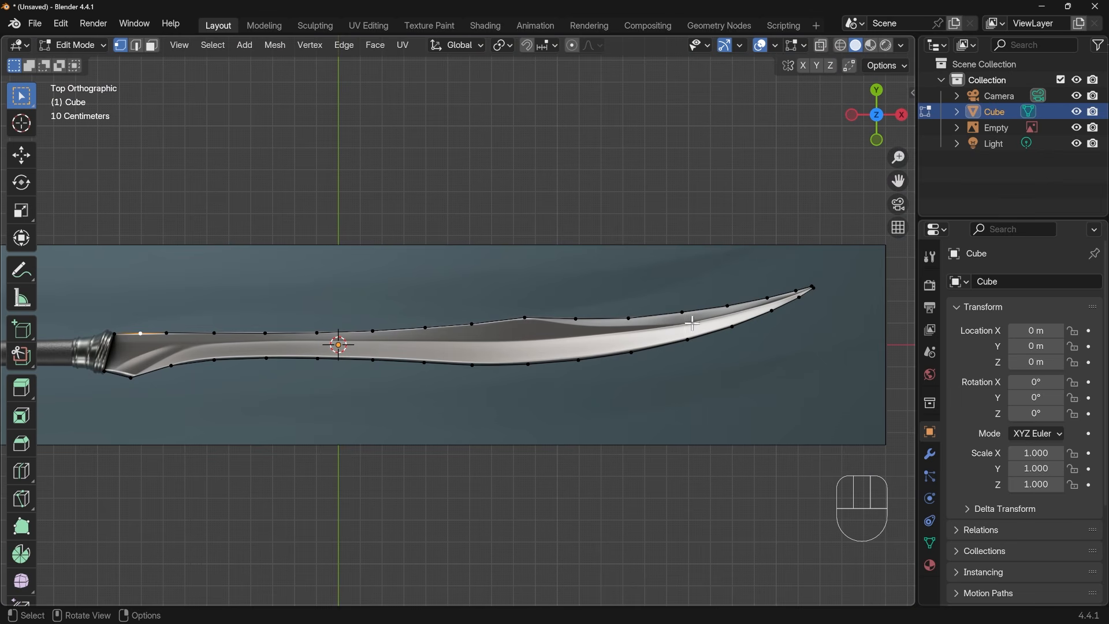
pyautogui.scroll(3, 794, 317)
pyautogui.keyDown('shift'); pyautogui.moveTo(814, 324); pyautogui.dragTo(411, 381, button='middle'); pyautogui.keyUp('shift')
pyautogui.scroll(2, 663, 329)
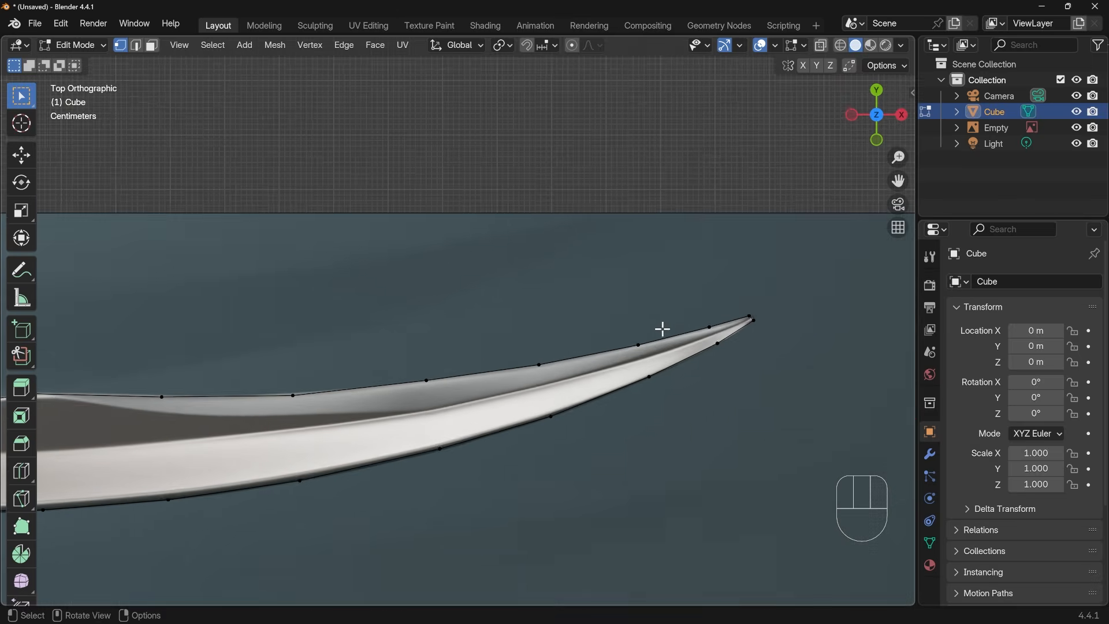
pyautogui.scroll(1, 663, 328)
pyautogui.keyDown('shift'); pyautogui.moveTo(743, 340); pyautogui.dragTo(575, 353, button='middle'); pyautogui.keyUp('shift')
pyautogui.scroll(2, 698, 337)
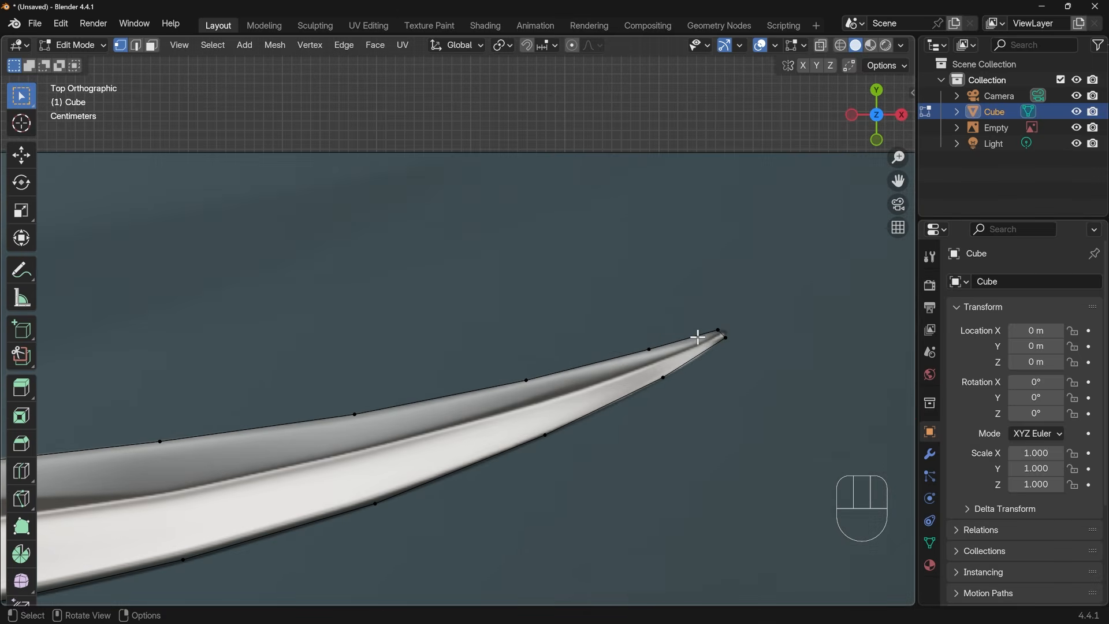
pyautogui.hotkey('ctrl', 'r')
pyautogui.click(734, 337)
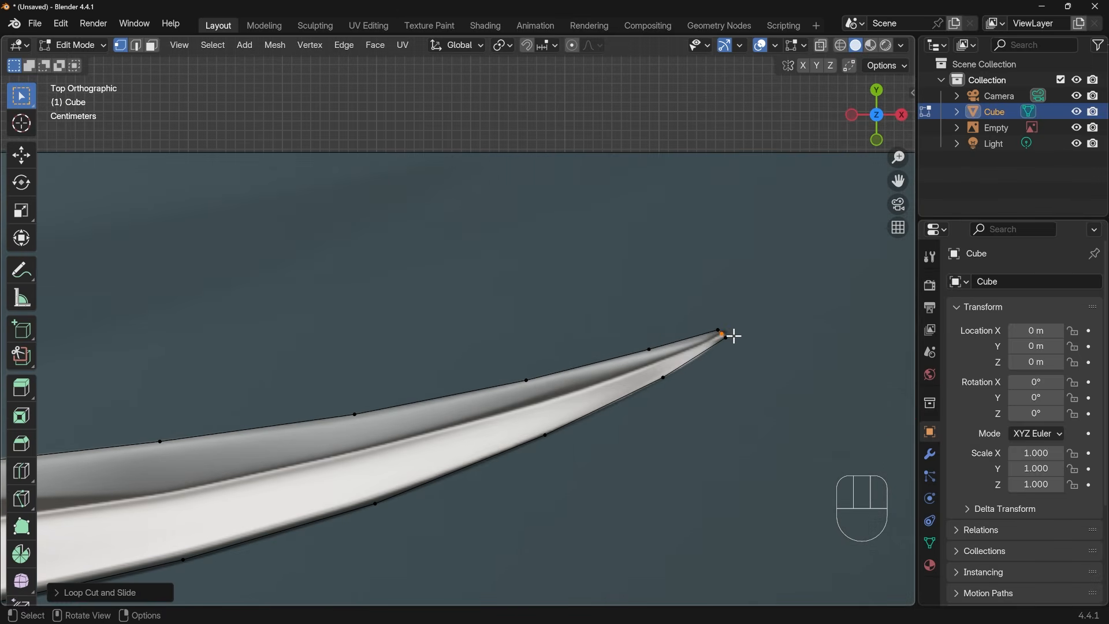
# Extrude four vertices from the tip's middle vertex along the central ridge to where the dark facet begins
pyautogui.press('e')
pyautogui.click(652, 363)
pyautogui.press('e')
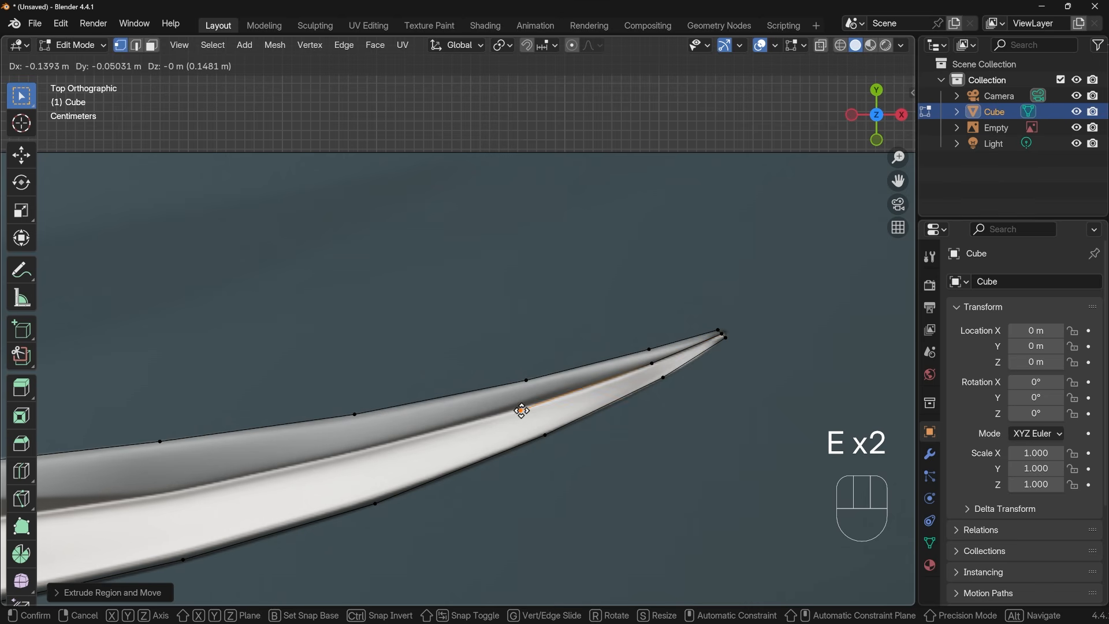
pyautogui.click(531, 406)
pyautogui.keyDown('shift'); pyautogui.moveTo(422, 450); pyautogui.dragTo(618, 405, button='middle'); pyautogui.keyUp('shift')
pyautogui.press('e')
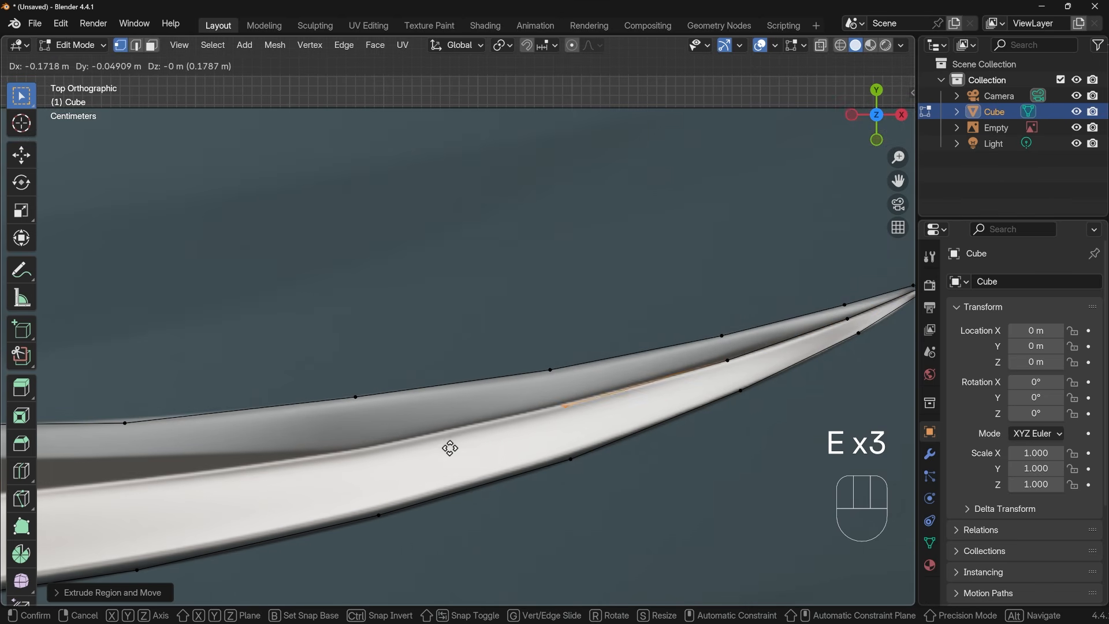
pyautogui.click(443, 447)
pyautogui.press('e')
pyautogui.click(241, 493)
# Extrude two vertices along the dark facet's upper border and join the last one to the upper edge's peak vertex
pyautogui.keyDown('shift'); pyautogui.moveTo(370, 448); pyautogui.dragTo(496, 363, button='middle'); pyautogui.keyUp('shift')
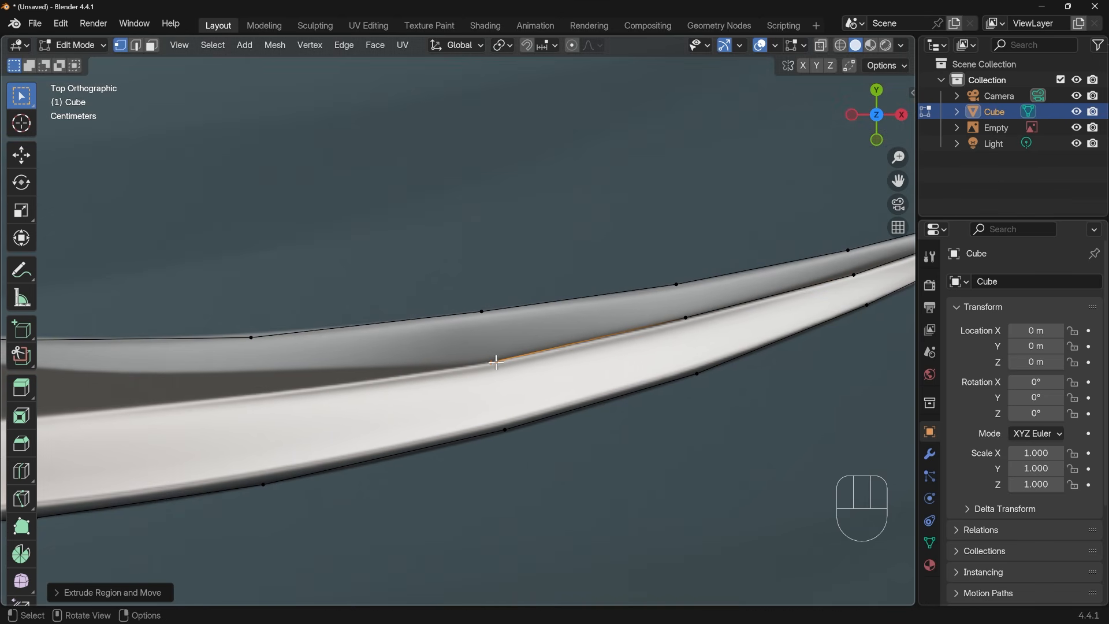
pyautogui.press('e')
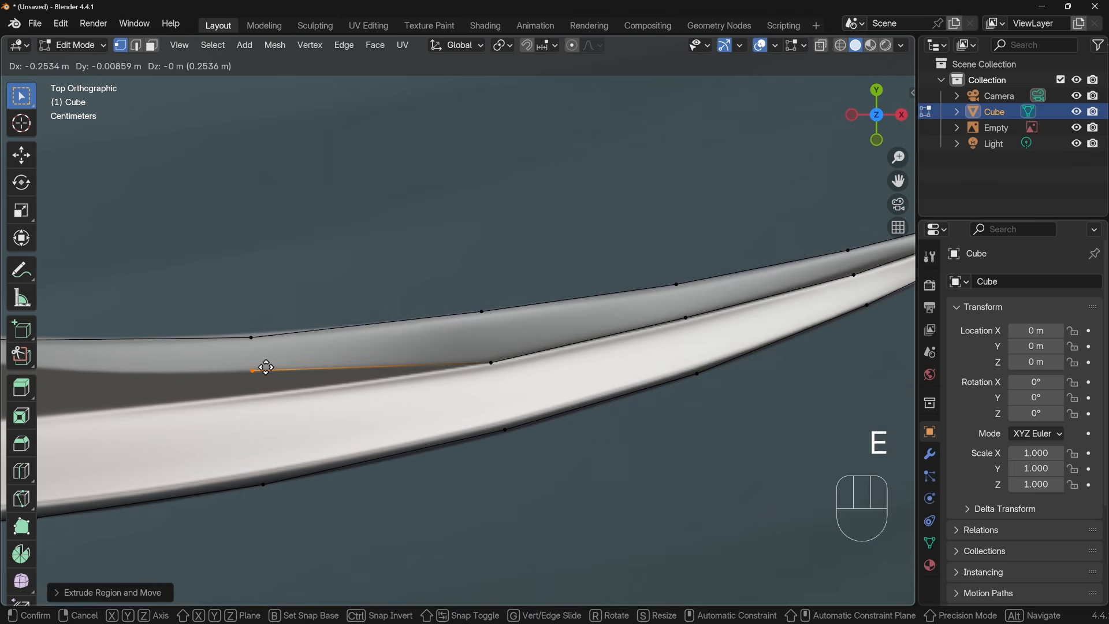
pyautogui.click(265, 367)
pyautogui.keyDown('shift'); pyautogui.moveTo(307, 364); pyautogui.dragTo(582, 367, button='middle'); pyautogui.keyUp('shift')
pyautogui.press('e')
pyautogui.click(305, 363)
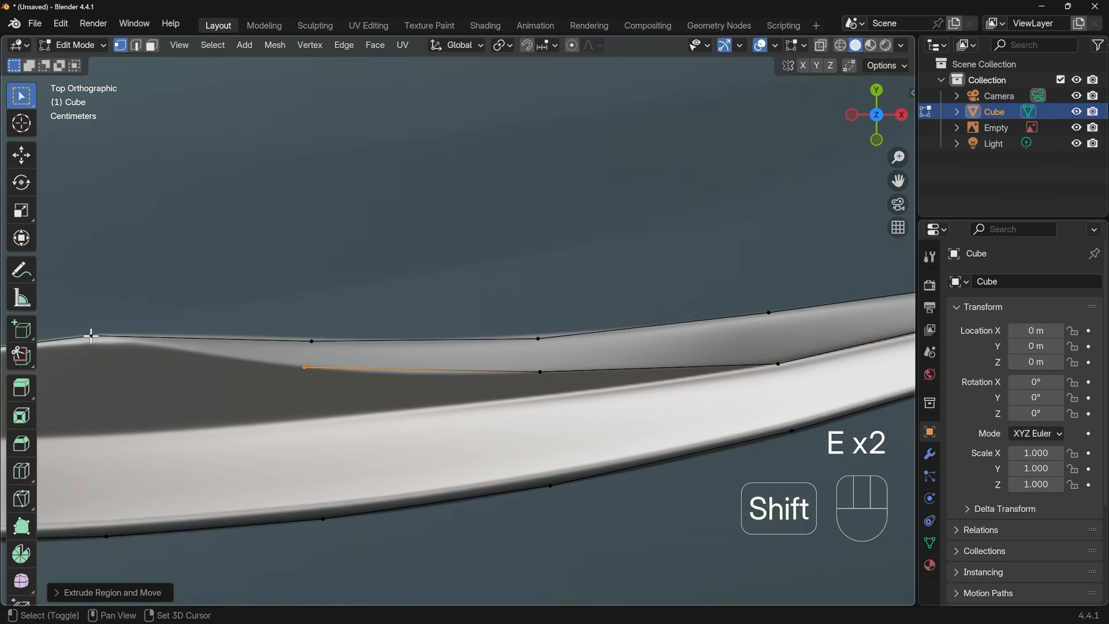
pyautogui.keyDown('shift'); pyautogui.click(93, 335); pyautogui.keyUp('shift')
pyautogui.press('f')
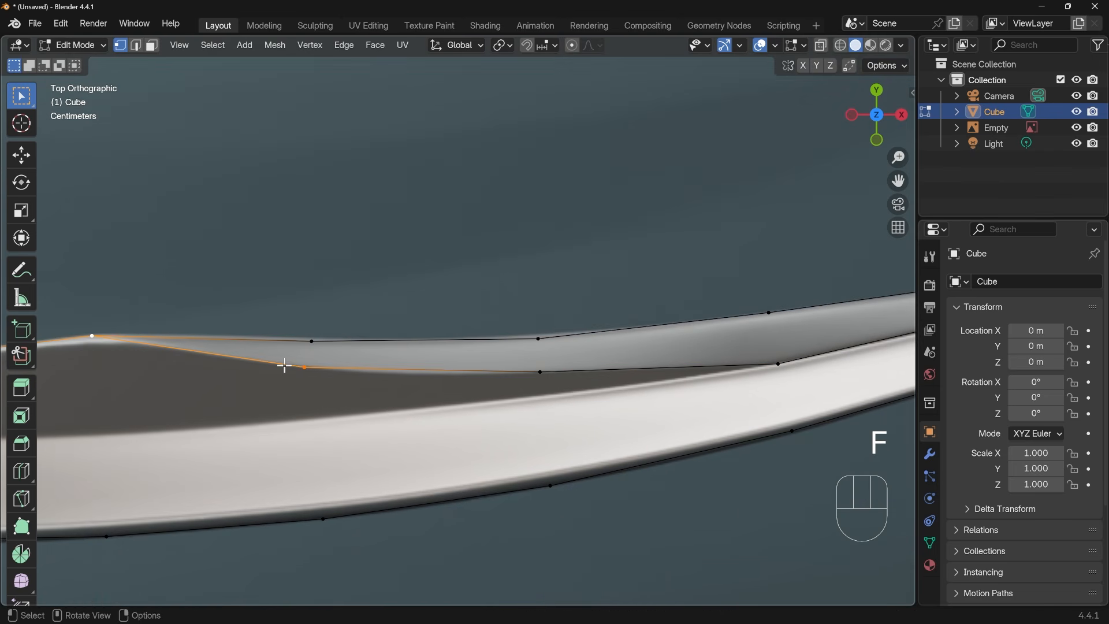
# From the ridge vertex where the borders split, extrude five vertices along the dark facet's lower border, passing below the peak
pyautogui.keyDown('shift'); pyautogui.moveTo(741, 379); pyautogui.dragTo(652, 363, button='middle'); pyautogui.keyUp('shift')
pyautogui.click(693, 348)
pyautogui.press('e')
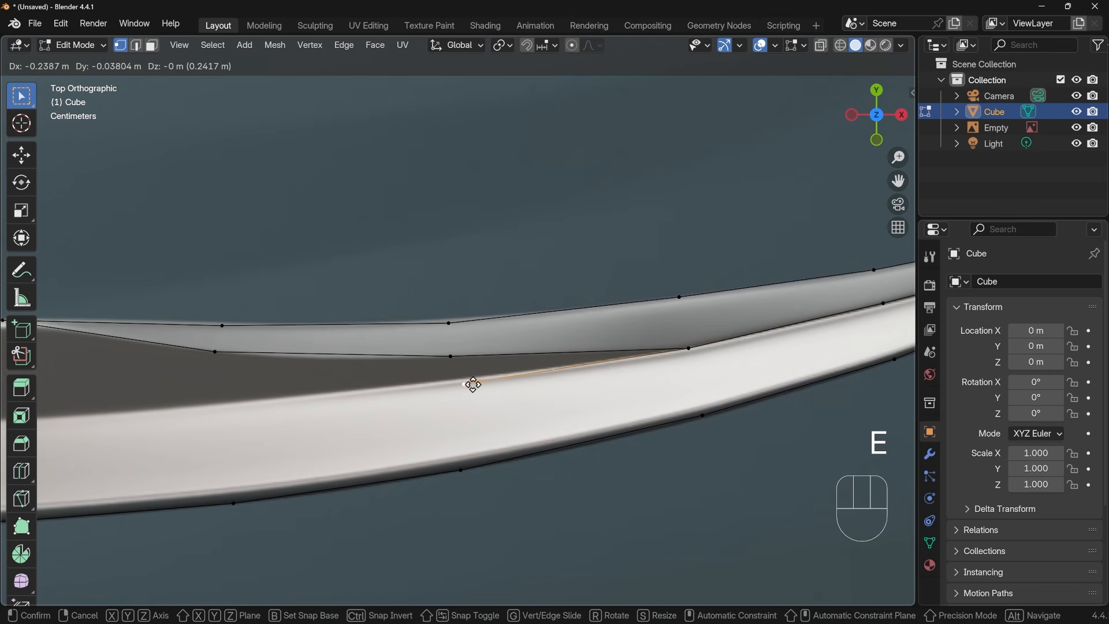
pyautogui.click(460, 385)
pyautogui.press('e')
pyautogui.keyDown('shift'); pyautogui.moveTo(461, 385); pyautogui.dragTo(654, 376, button='middle'); pyautogui.keyUp('shift')
pyautogui.click(429, 383)
pyautogui.press('e')
pyautogui.keyDown('shift'); pyautogui.moveTo(404, 398); pyautogui.dragTo(694, 387, button='middle'); pyautogui.keyUp('shift')
pyautogui.press('e')
pyautogui.click(451, 390)
# Extrude four more vertices along the central ridge toward the handle, stopping where the ridge starts to curve downward
pyautogui.press('e')
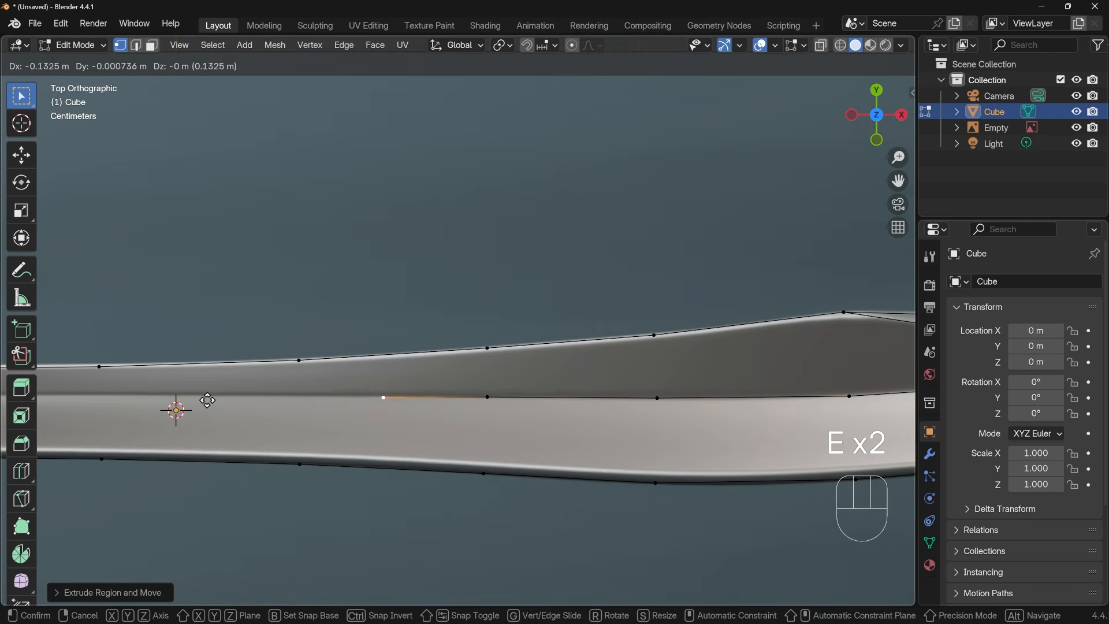
pyautogui.click(124, 400)
pyautogui.keyDown('shift'); pyautogui.moveTo(300, 400); pyautogui.dragTo(746, 403, button='middle'); pyautogui.keyUp('shift')
pyautogui.press('e')
pyautogui.click(546, 401)
pyautogui.keyDown('shift'); pyautogui.moveTo(557, 403); pyautogui.dragTo(745, 404, button='middle'); pyautogui.keyUp('shift')
pyautogui.press('e')
pyautogui.click(555, 412)
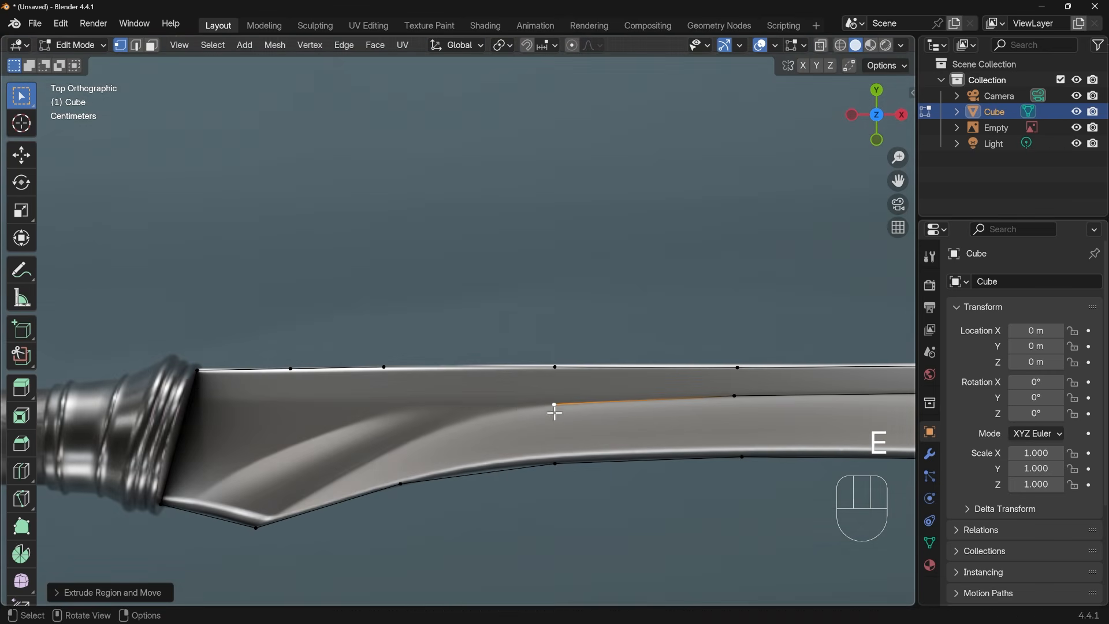
# Extrude one vertex down the curved ridge and join it to the pointed heel vertex on the lower edge
pyautogui.press('e')
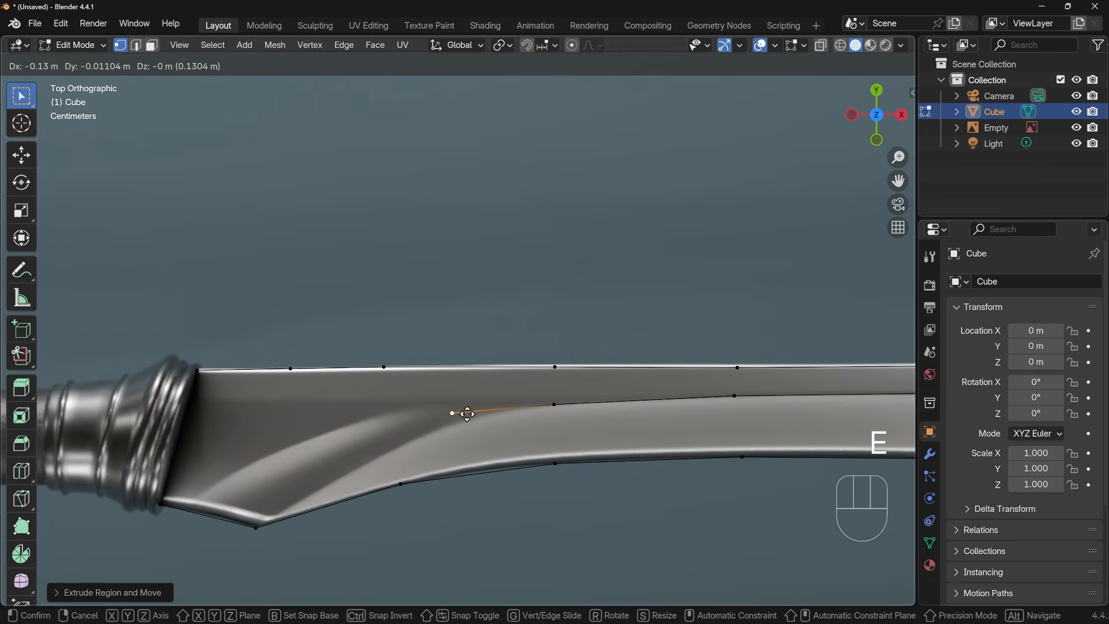
pyautogui.click(408, 452)
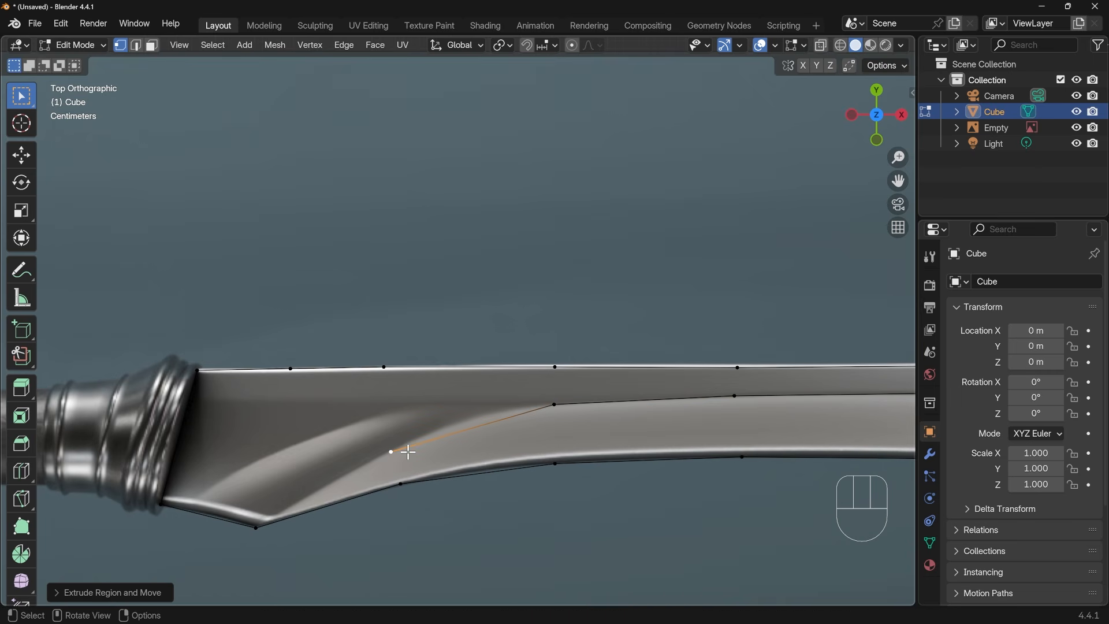
pyautogui.keyDown('shift'); pyautogui.click(261, 526); pyautogui.keyUp('shift')
pyautogui.press('f')
# Extrude two vertices from the ridge's branching vertex along the groove's upper border, and add a midpoint vertex between the heel and collar
pyautogui.click(557, 403)
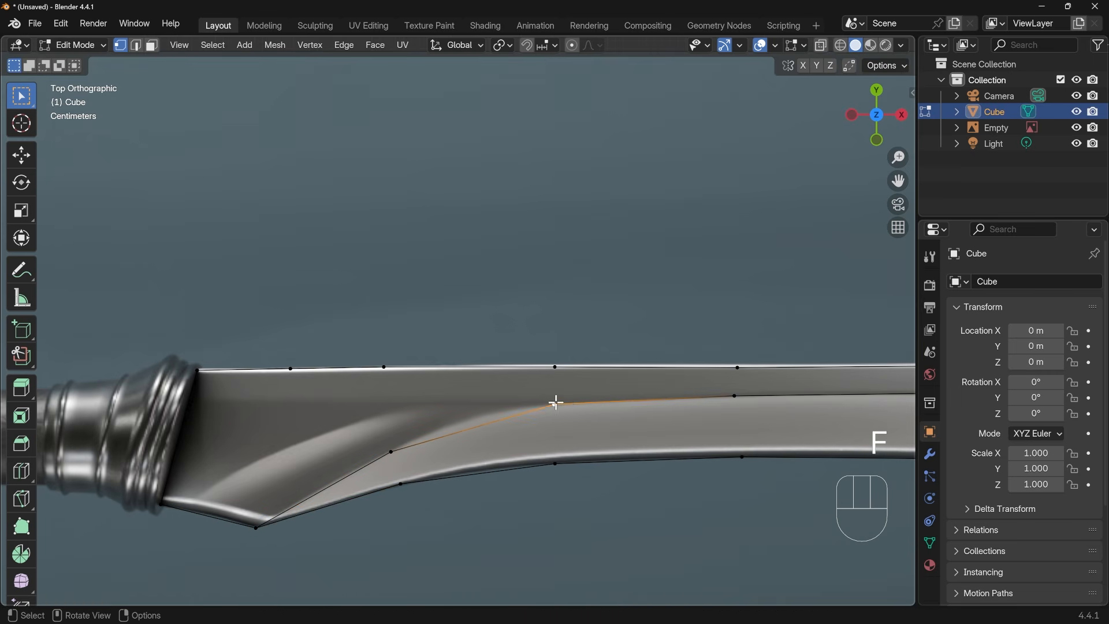
pyautogui.press('e')
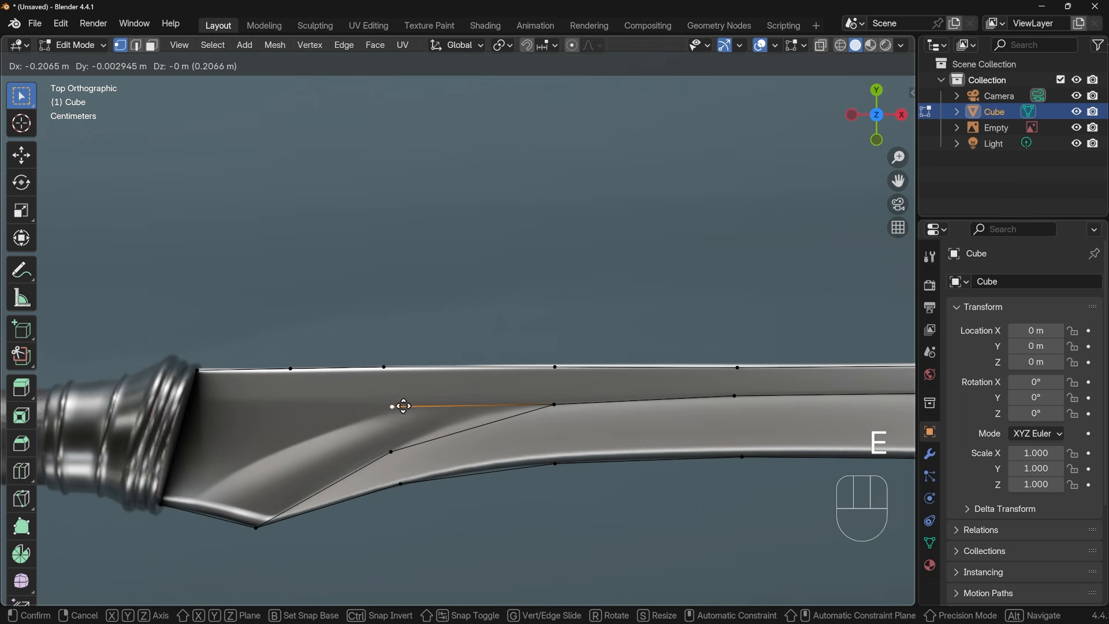
pyautogui.click(394, 405)
pyautogui.press('e')
pyautogui.click(281, 450)
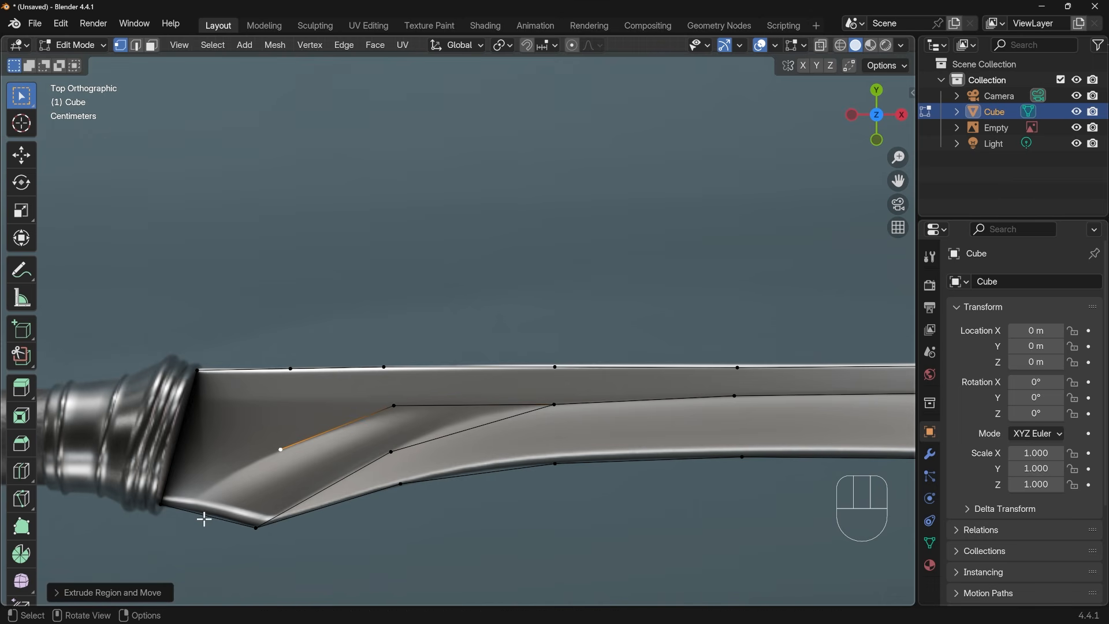
pyautogui.hotkey('ctrl', 'r')
pyautogui.click(206, 517)
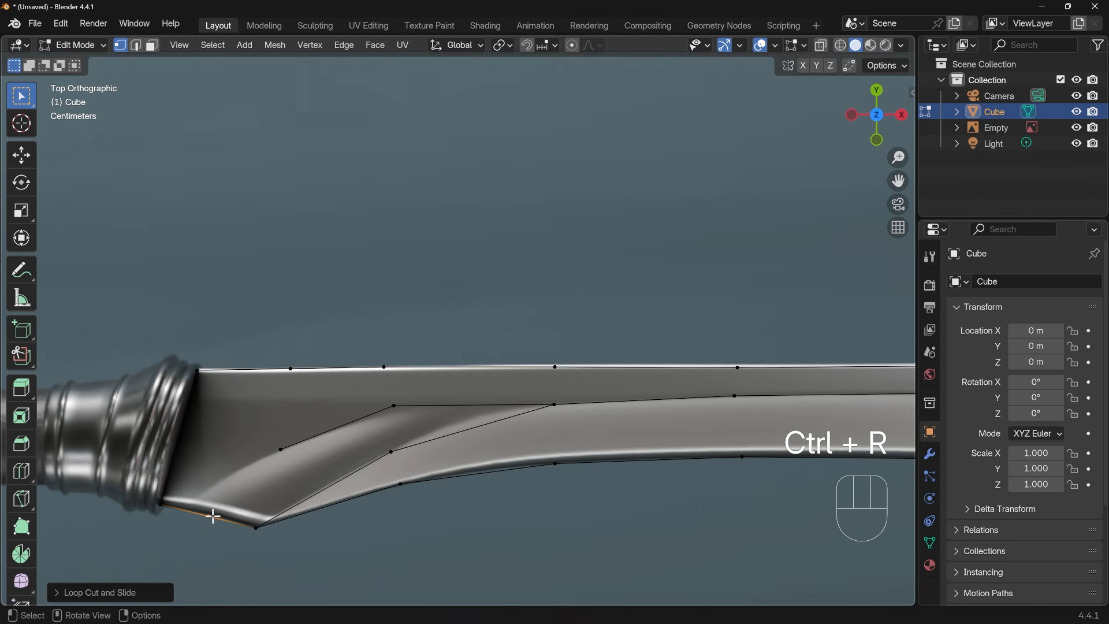
# Move the heel-to-collar edge's middle vertex closer to the collar and join it to the end of the groove's upper border
pyautogui.press('g')
pyautogui.click(191, 510)
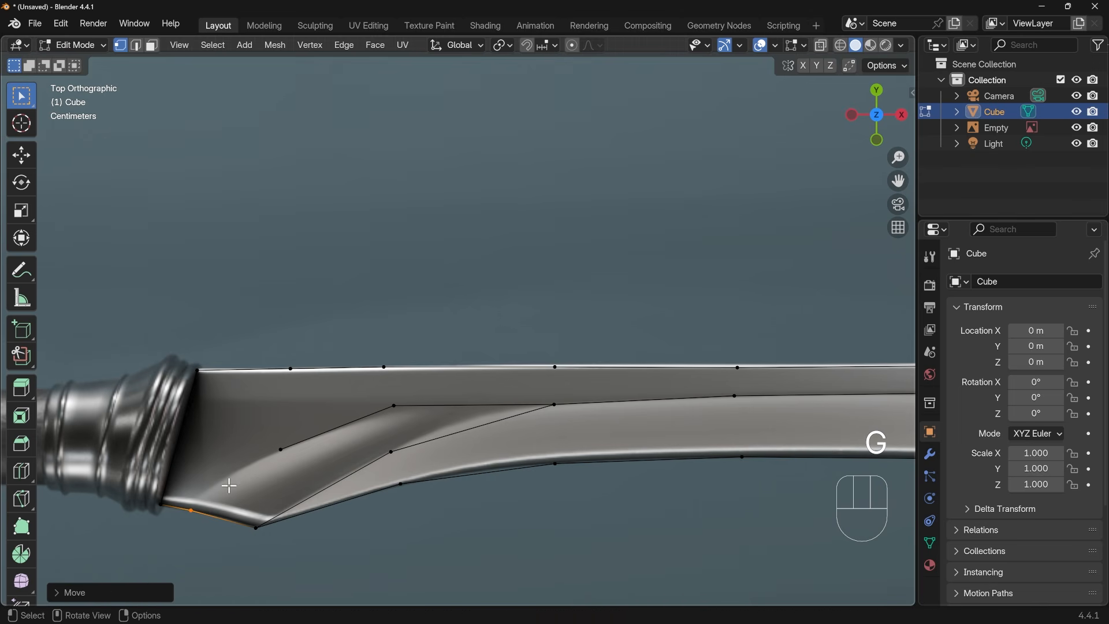
pyautogui.keyDown('shift'); pyautogui.click(281, 450); pyautogui.keyUp('shift')
pyautogui.press('f')
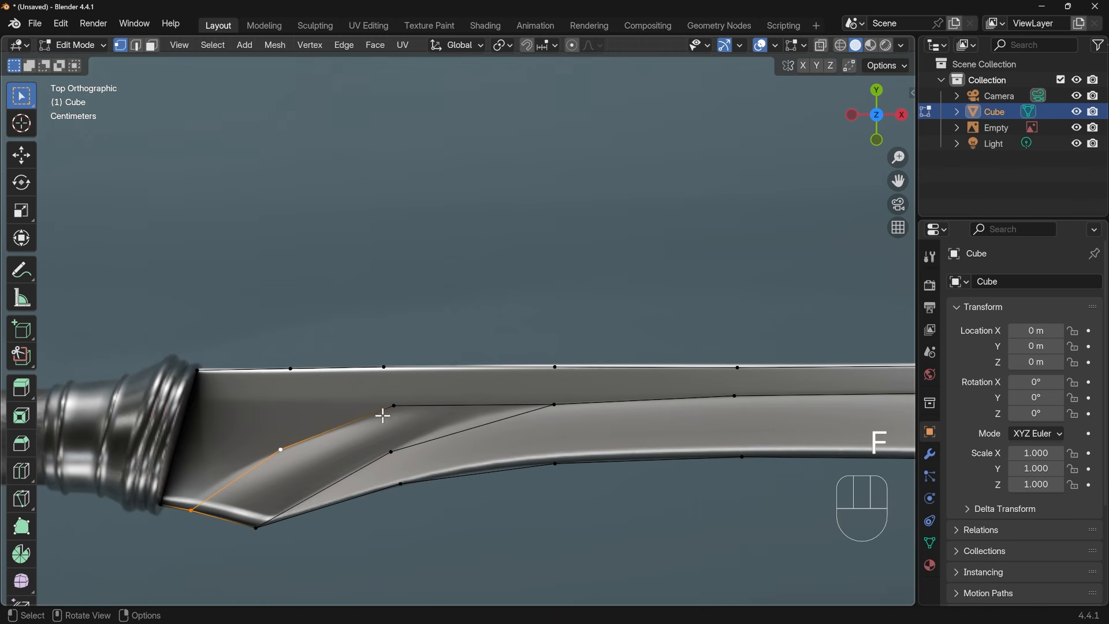
# Extrude one vertex horizontally toward the handle from the bend in the groove's upper border
pyautogui.click(396, 403)
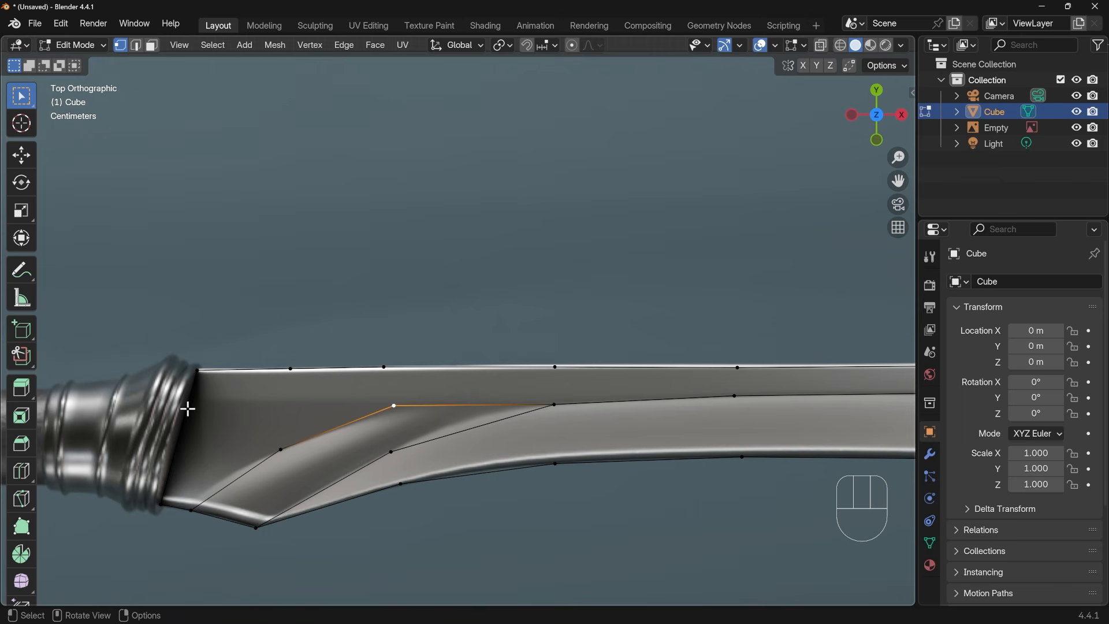
pyautogui.press('e')
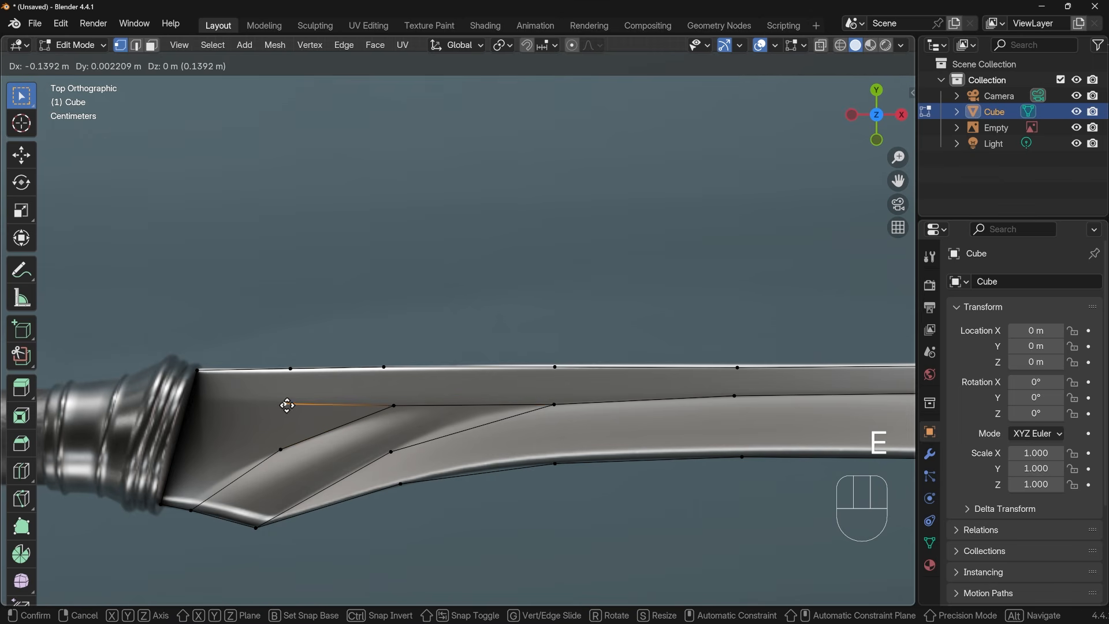
pyautogui.click(289, 405)
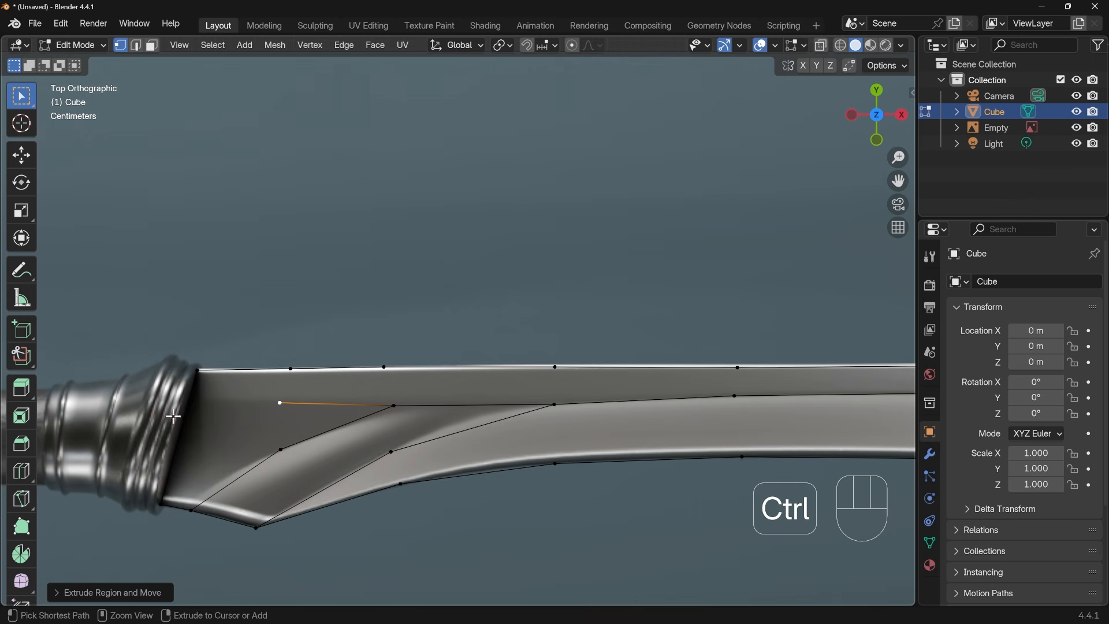
# Add a vertex to the collar edge, move it up level with the extruded vertex, and join the two with an edge
pyautogui.hotkey('ctrl', 'r')
pyautogui.click(181, 429)
pyautogui.press('f')
pyautogui.hotkey('ctrl', 'z')
pyautogui.press('g')
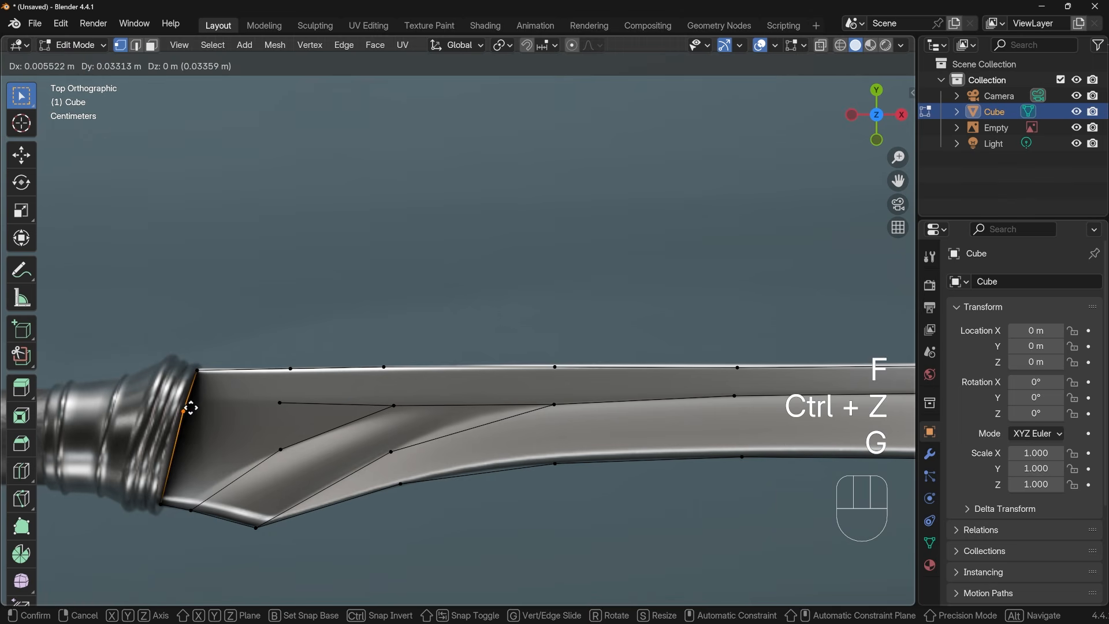
pyautogui.click(188, 401)
pyautogui.keyDown('shift'); pyautogui.click(323, 403); pyautogui.keyUp('shift')
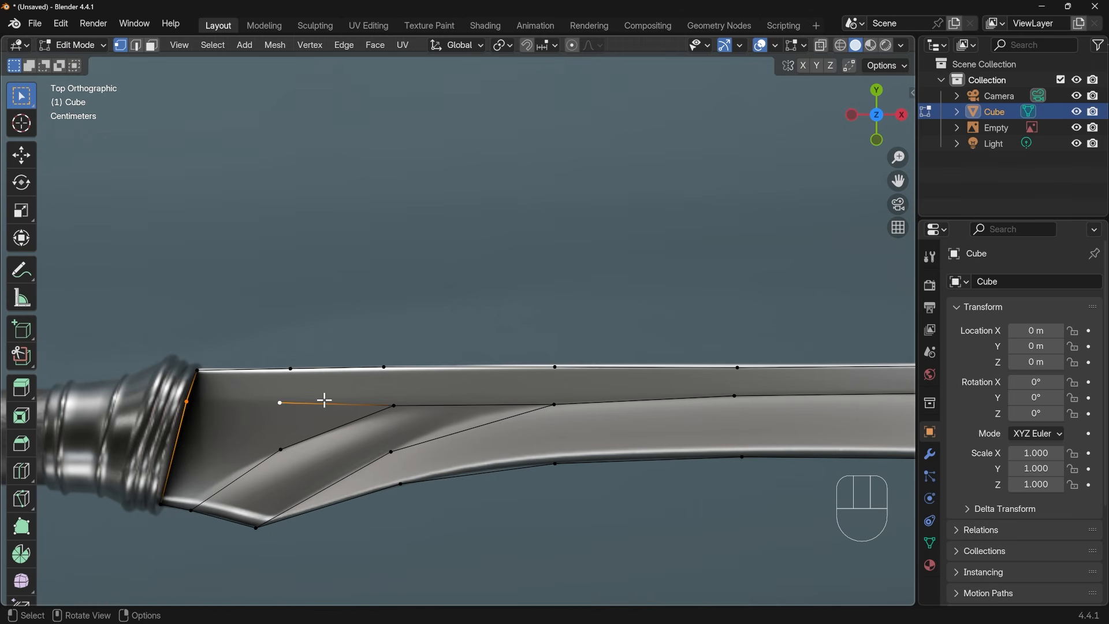
pyautogui.press('f')
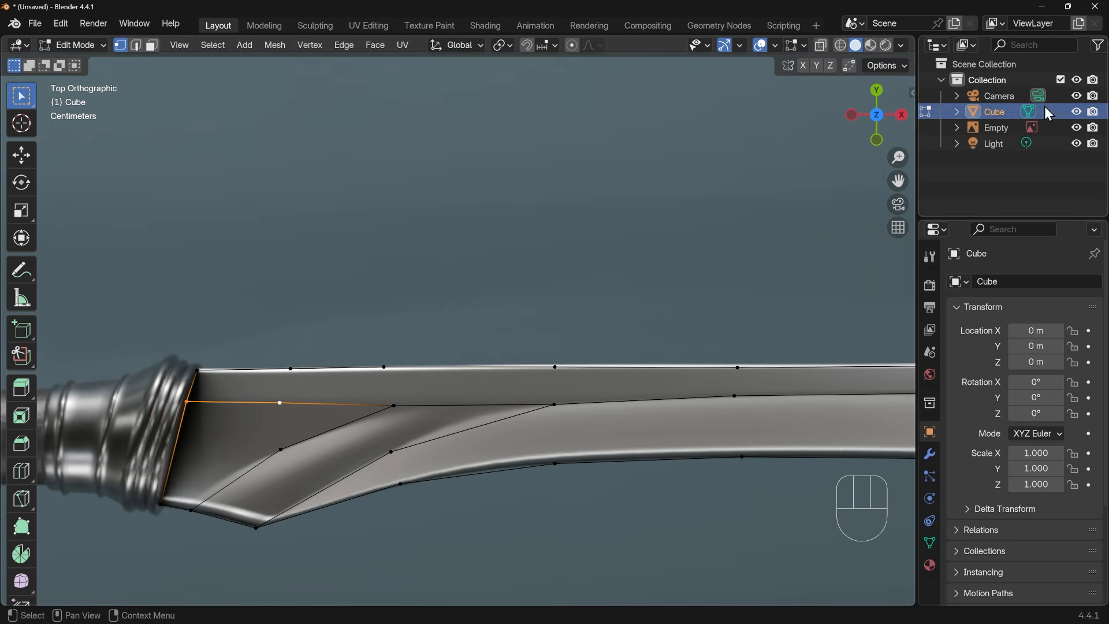
# Hide the sword reference image so that only the traced mesh is shown
pyautogui.click(1078, 128)
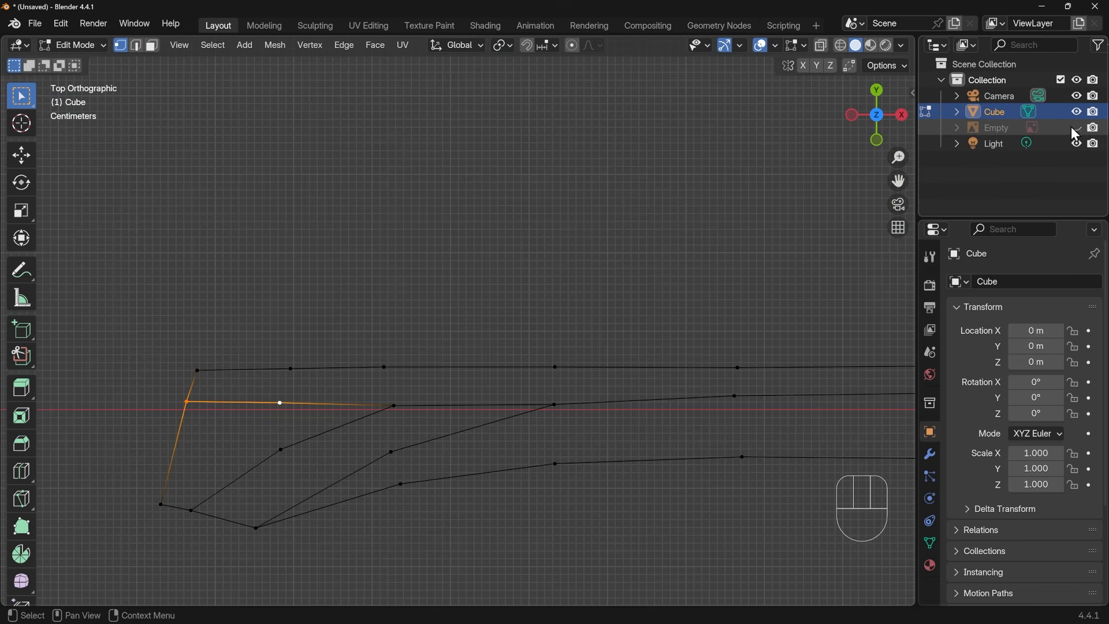
pyautogui.scroll(-5, 703, 450)
pyautogui.keyDown('shift'); pyautogui.moveTo(706, 439); pyautogui.dragTo(475, 460, button='middle'); pyautogui.keyUp('shift')
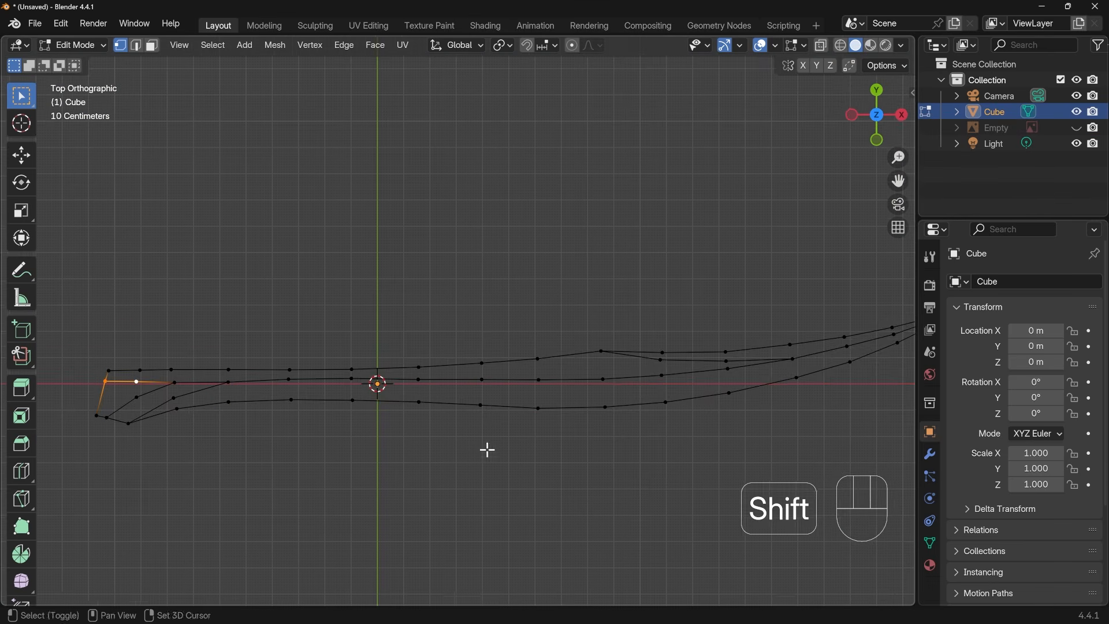
pyautogui.scroll(-2, 569, 432)
pyautogui.scroll(1, 569, 432)
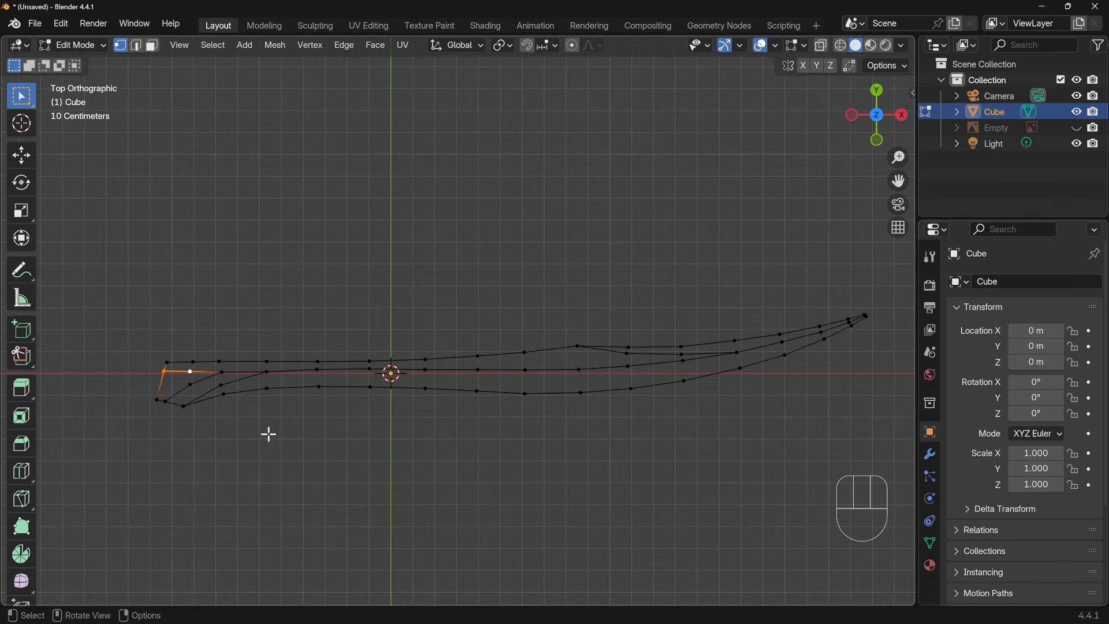
pyautogui.keyDown('shift'); pyautogui.moveTo(212, 422); pyautogui.dragTo(482, 340, button='middle'); pyautogui.keyUp('shift')
pyautogui.scroll(4, 332, 414)
# In edge select mode, fill the first two faces between the blade's upper outline and the inner line, starting at the collar
pyautogui.click(137, 45)
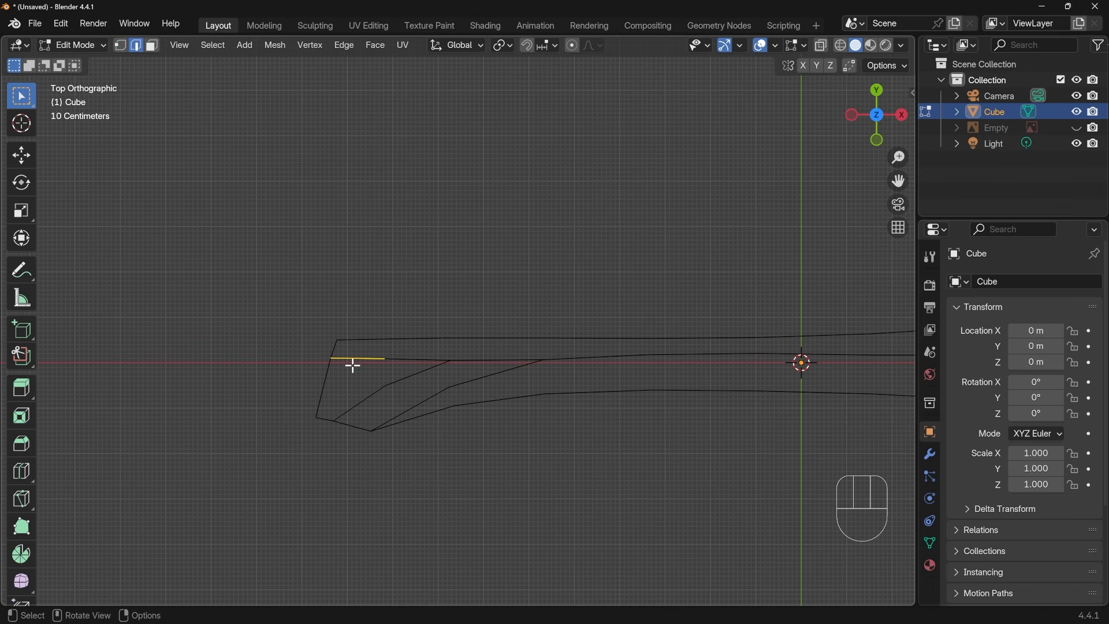
pyautogui.scroll(2, 354, 365)
pyautogui.click(312, 349)
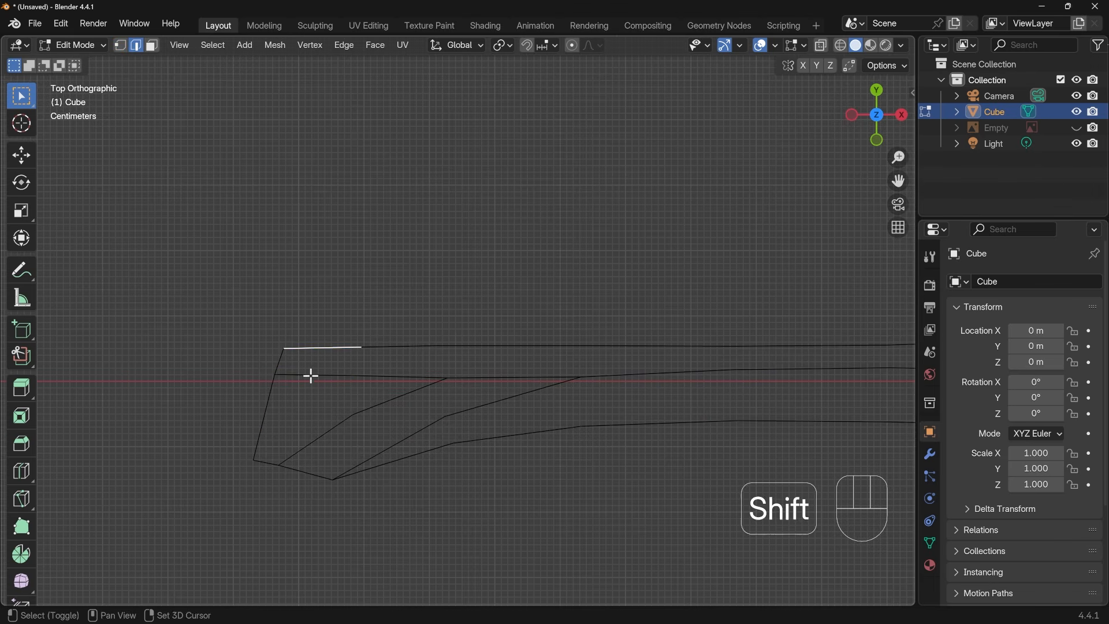
pyautogui.keyDown('shift'); pyautogui.click(310, 376); pyautogui.keyUp('shift')
pyautogui.press('f')
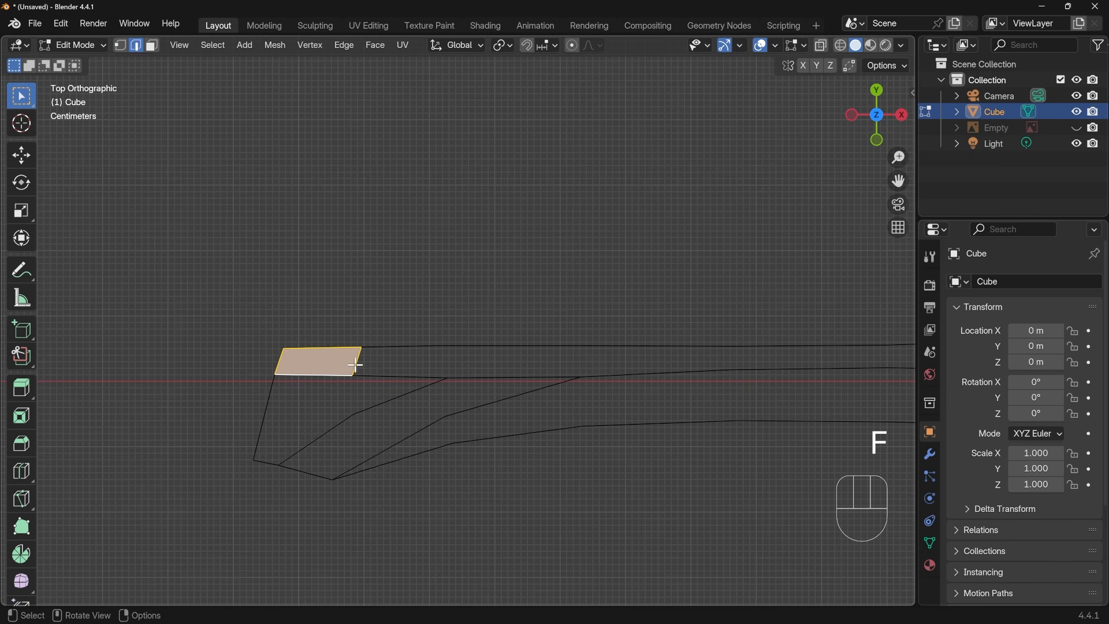
pyautogui.click(360, 364)
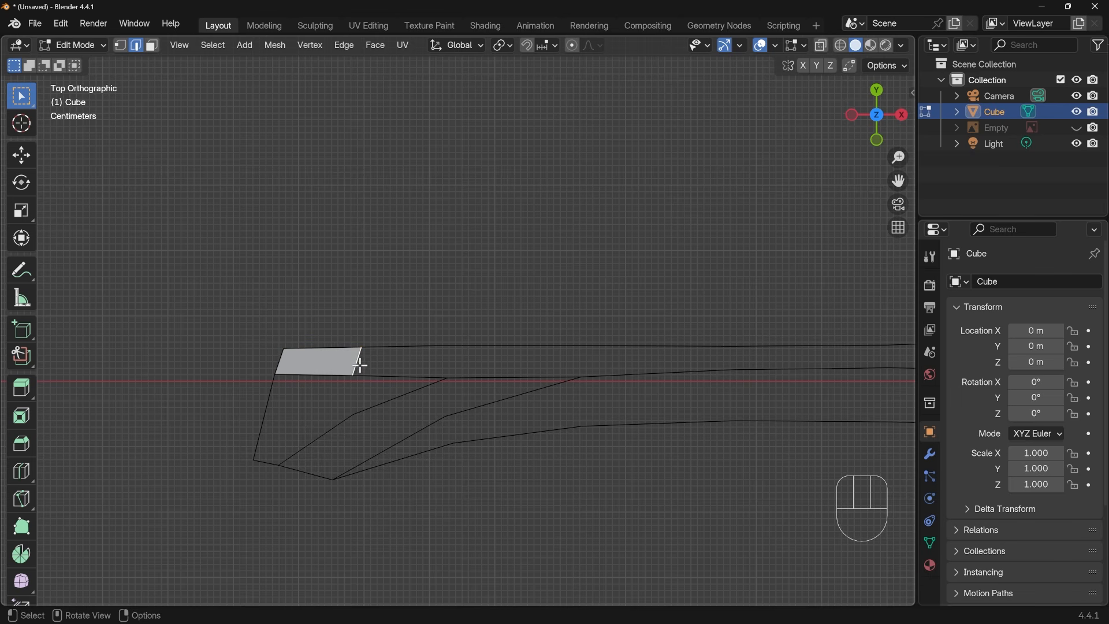
pyautogui.press('f')
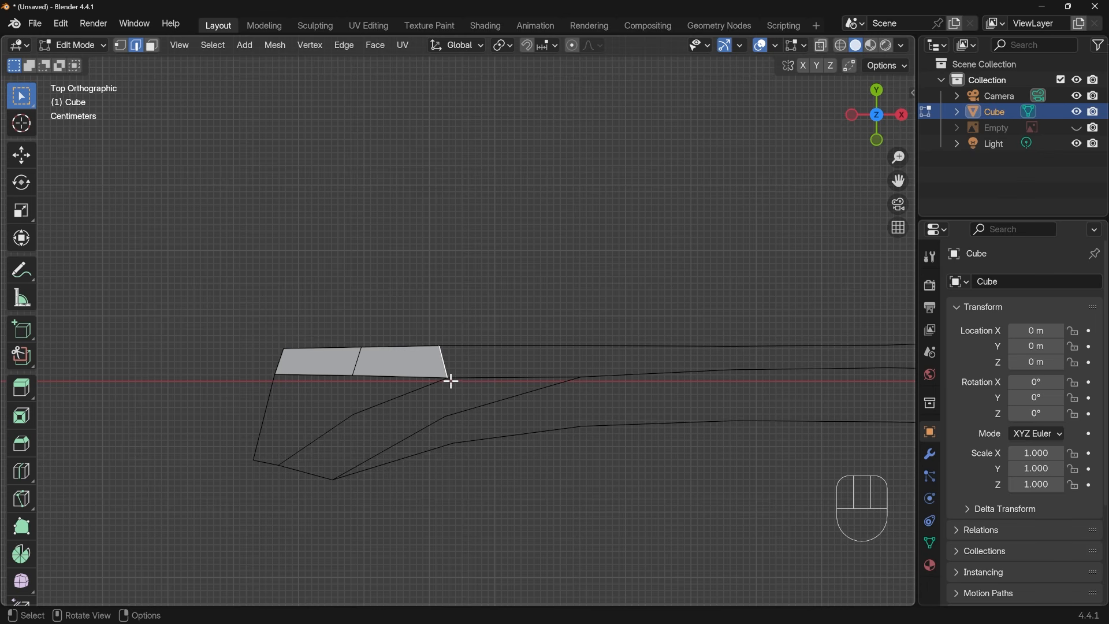
# Fill the third face of the upper strip, from the groove border's bend to the vertex where the ridge branches
pyautogui.click(120, 45)
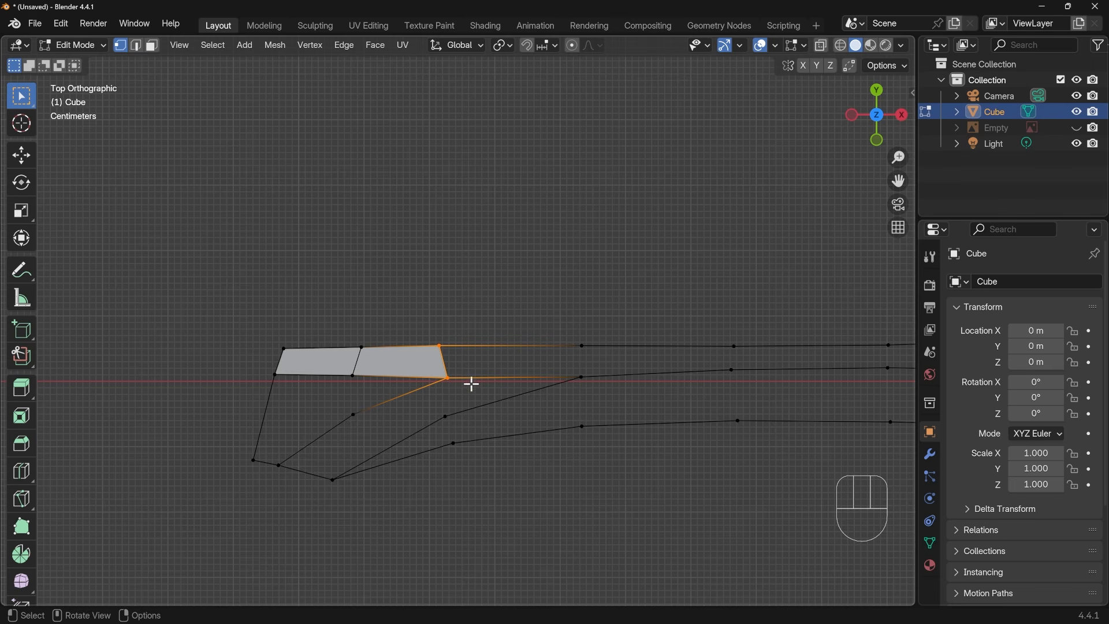
pyautogui.scroll(2, 472, 384)
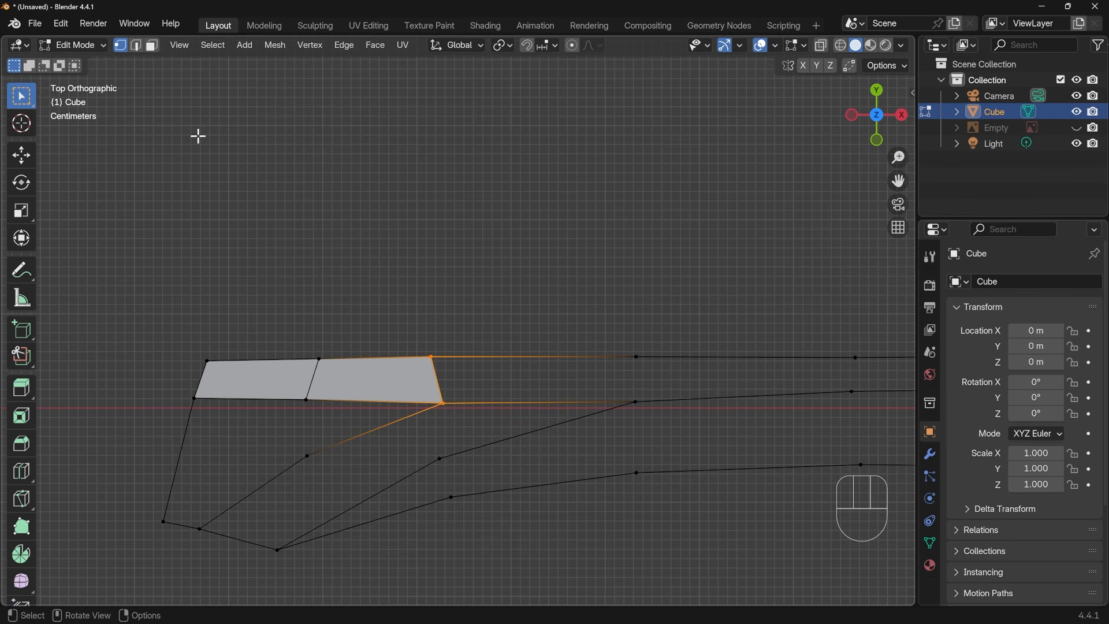
pyautogui.click(136, 45)
pyautogui.click(432, 377)
pyautogui.click(506, 361)
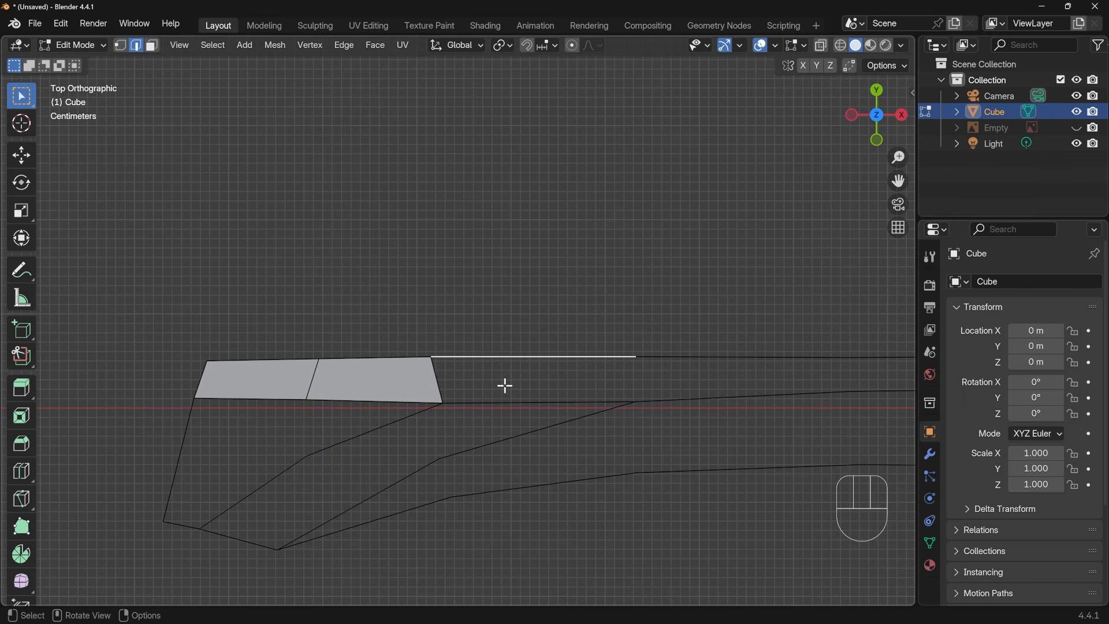
pyautogui.keyDown('shift'); pyautogui.click(503, 401); pyautogui.keyUp('shift')
pyautogui.press('f')
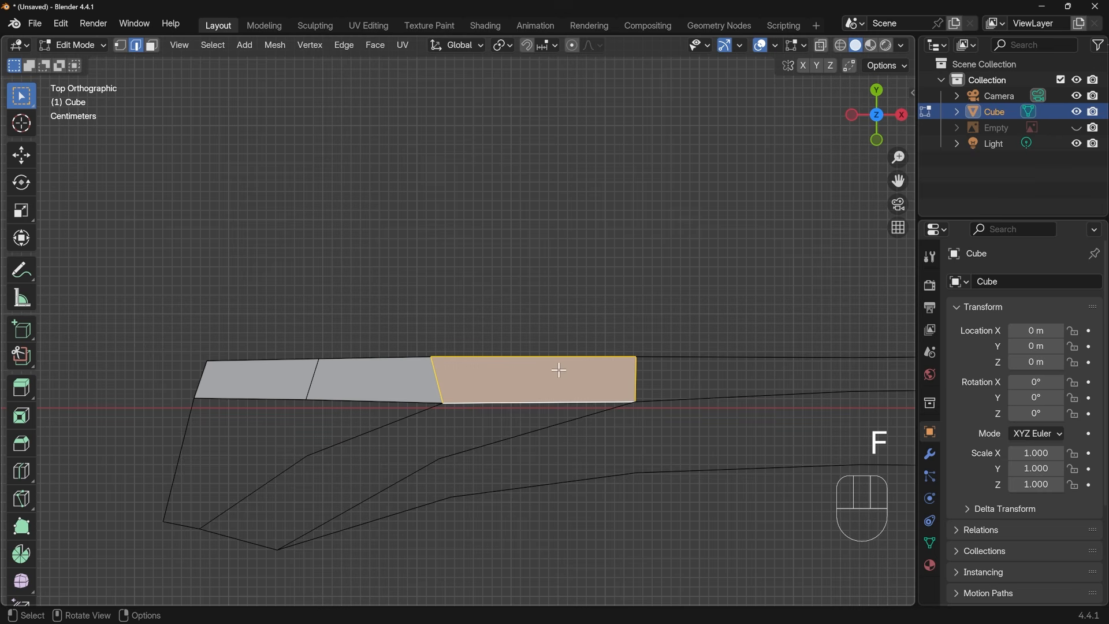
pyautogui.click(638, 379)
pyautogui.press('f')
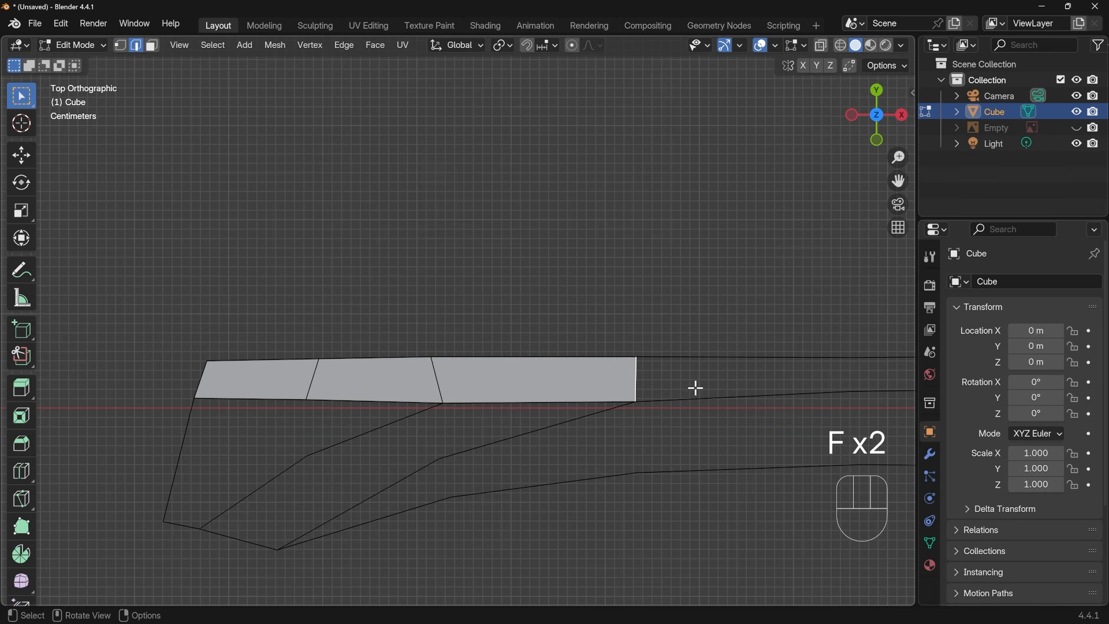
# Fill two more faces between the upper outline and the central ridge, from the branching vertex toward the tip
pyautogui.keyDown('shift'); pyautogui.moveTo(722, 390); pyautogui.dragTo(523, 391, button='middle'); pyautogui.keyUp('shift')
pyautogui.click(522, 361)
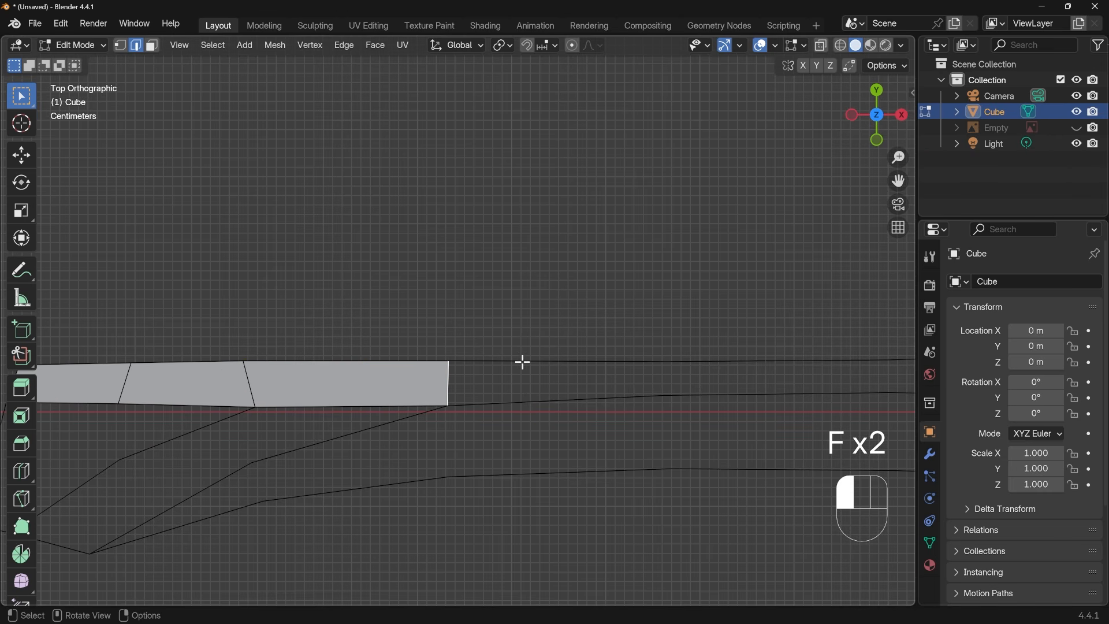
pyautogui.keyDown('shift'); pyautogui.click(528, 401); pyautogui.keyUp('shift')
pyautogui.press('f')
pyautogui.click(669, 382)
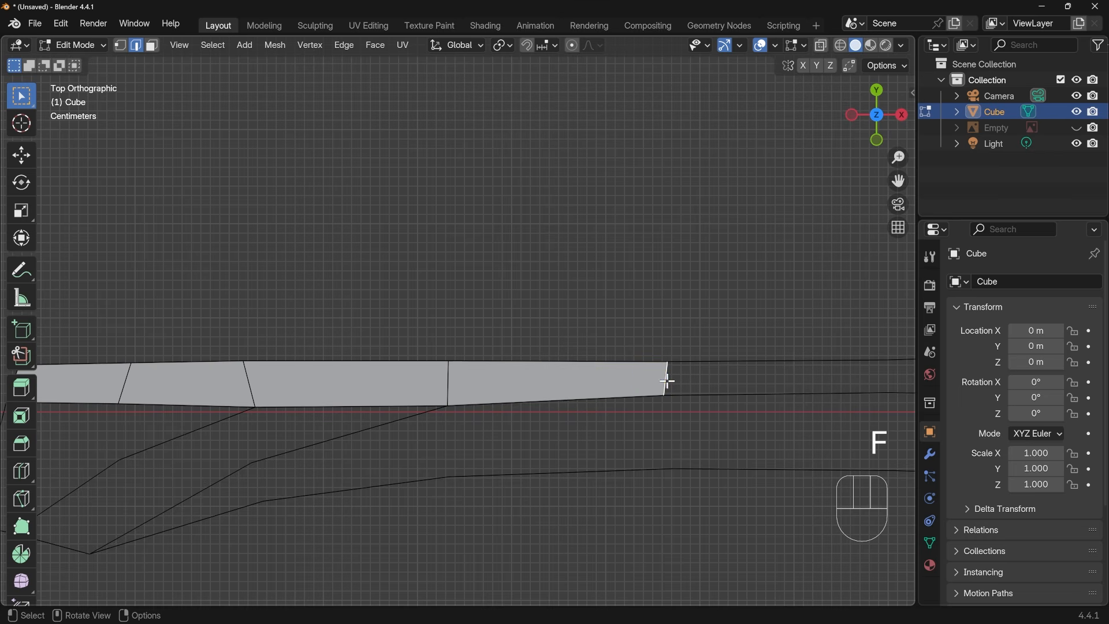
pyautogui.keyDown('shift'); pyautogui.moveTo(768, 372); pyautogui.dragTo(536, 393, button='middle'); pyautogui.keyUp('shift')
pyautogui.press('f')
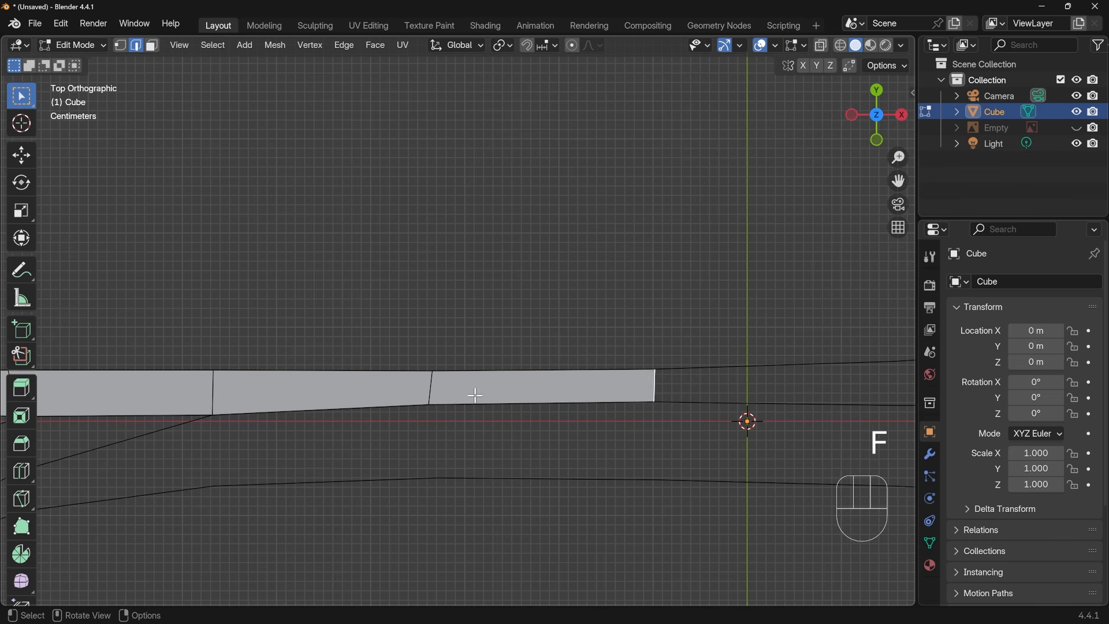
# Continue the upper strip with four more faces, ending at the peak on the blade's upper outline
pyautogui.press('f')
pyautogui.keyDown('shift'); pyautogui.moveTo(654, 398); pyautogui.dragTo(353, 404, button='middle'); pyautogui.keyUp('shift')
pyautogui.press('f')
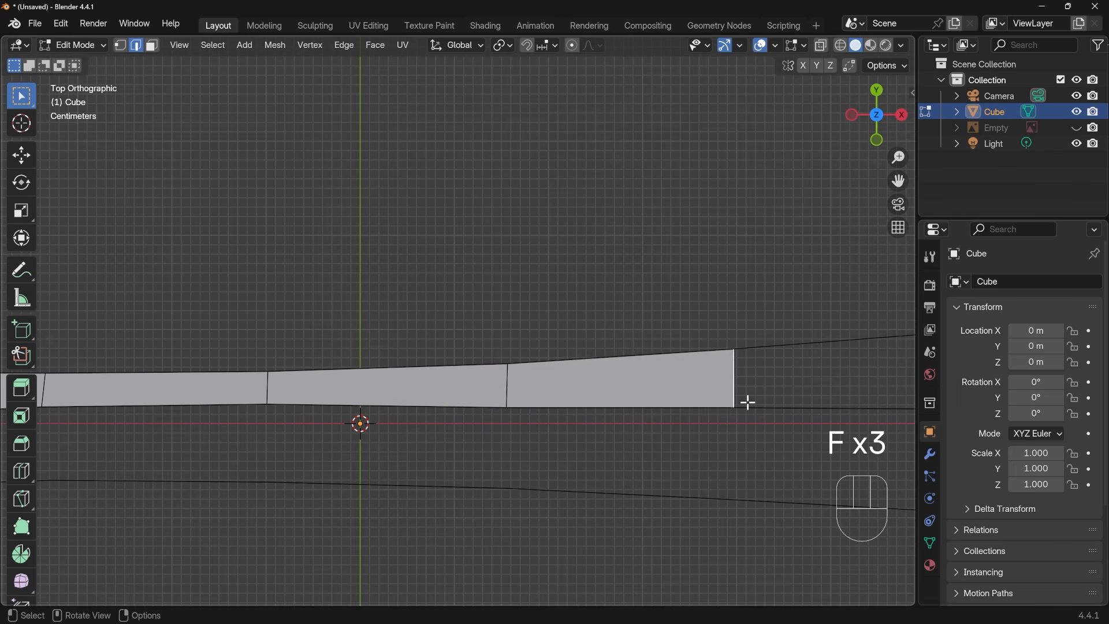
pyautogui.keyDown('shift'); pyautogui.moveTo(746, 401); pyautogui.dragTo(377, 405, button='middle'); pyautogui.keyUp('shift')
pyautogui.press('f')
pyautogui.press('f')
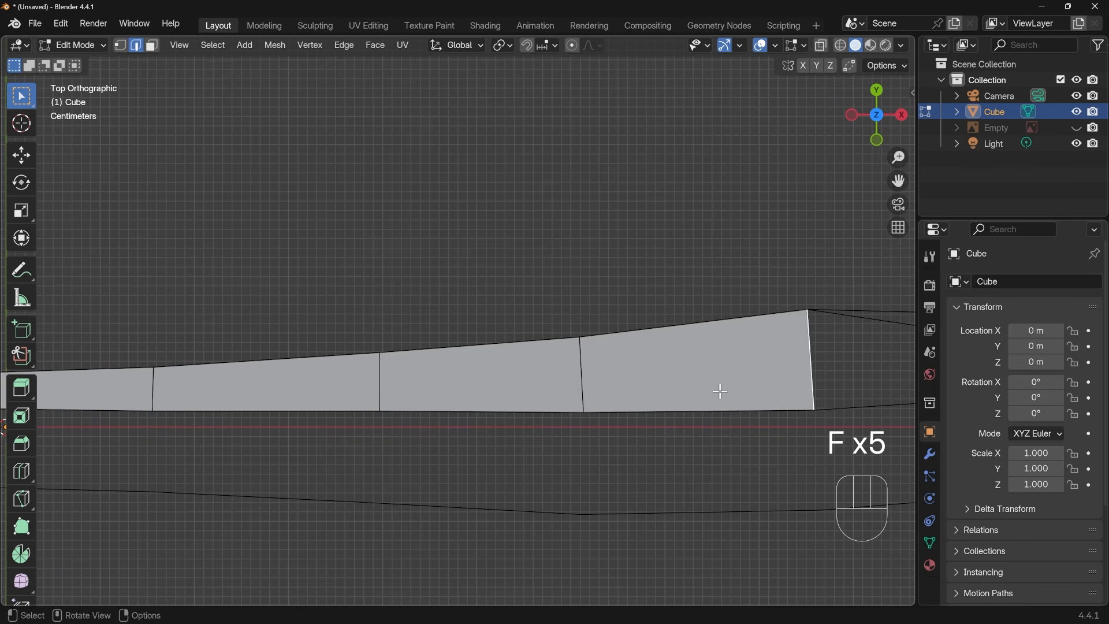
pyautogui.keyDown('shift'); pyautogui.moveTo(718, 389); pyautogui.dragTo(375, 383, button='middle'); pyautogui.keyUp('shift')
pyautogui.press('f')
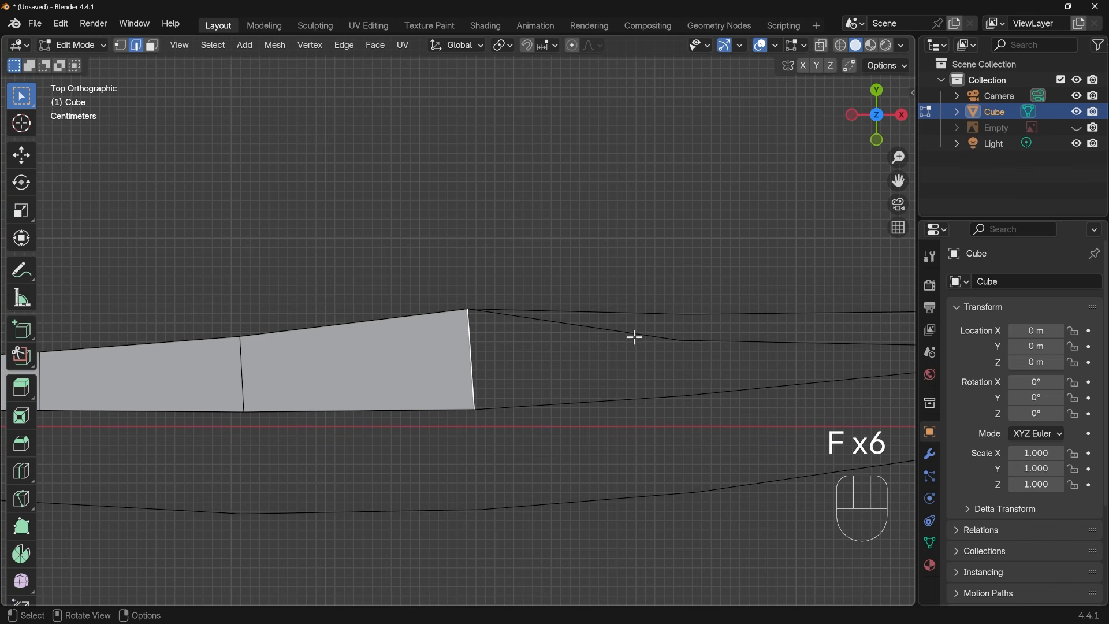
# Fill three faces between the dark facet's lower border and the central ridge, from the peak to where the two lines meet
pyautogui.click(607, 329)
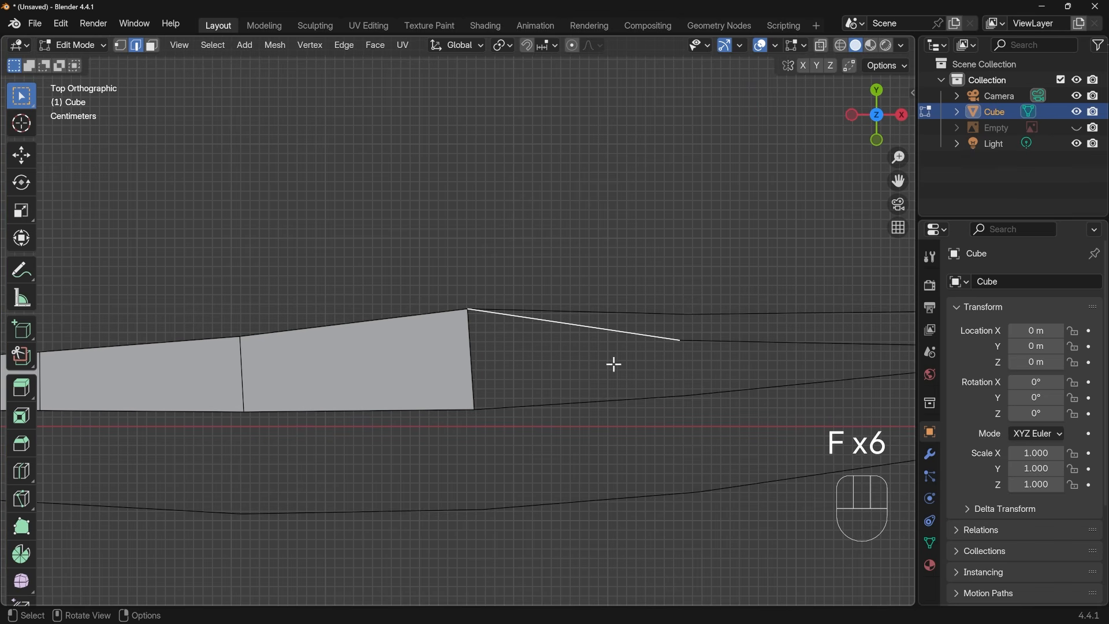
pyautogui.keyDown('shift'); pyautogui.click(607, 398); pyautogui.keyUp('shift')
pyautogui.press('f')
pyautogui.keyDown('shift'); pyautogui.moveTo(718, 376); pyautogui.dragTo(449, 379, button='middle'); pyautogui.keyUp('shift')
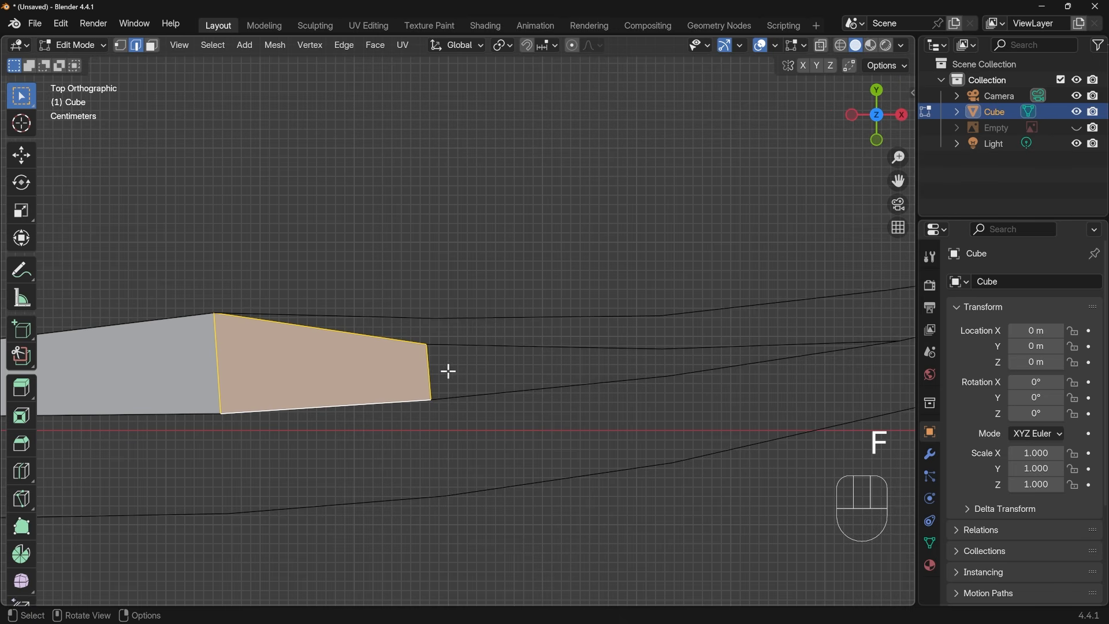
pyautogui.click(424, 367)
pyautogui.press('f')
pyautogui.keyDown('shift'); pyautogui.moveTo(705, 388); pyautogui.dragTo(699, 425, button='middle'); pyautogui.keyUp('shift')
pyautogui.press('f')
pyautogui.scroll(-1, 473, 388)
# Fill three faces between the upper outline and the dark facet's lower border, from the peak to where the border meets the ridge
pyautogui.click(429, 406)
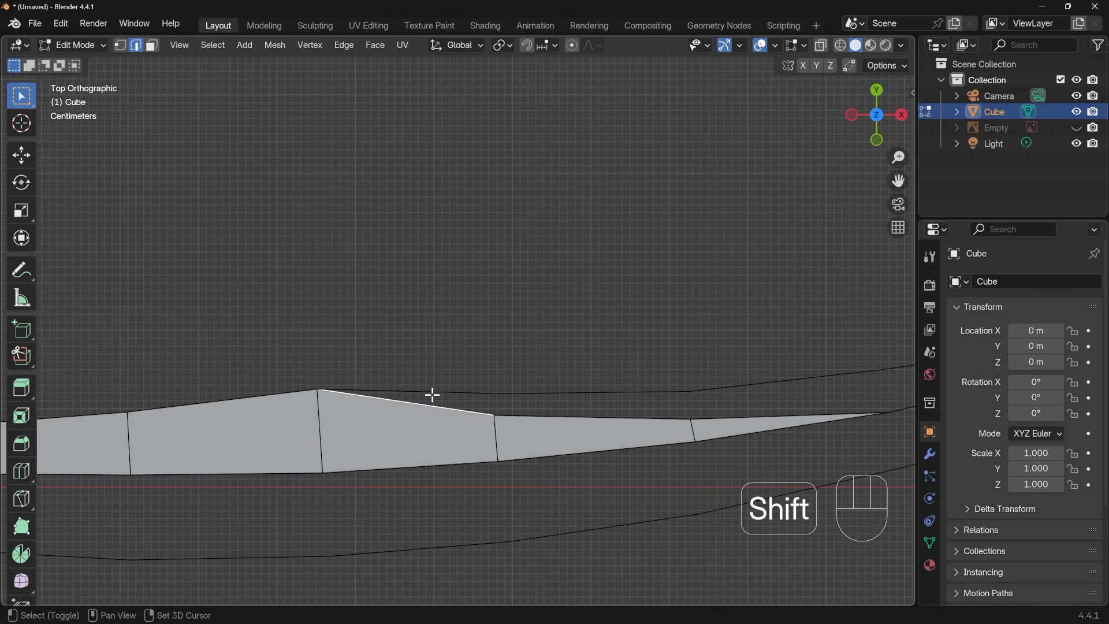
pyautogui.keyDown('shift'); pyautogui.click(439, 393); pyautogui.keyUp('shift')
pyautogui.press('f')
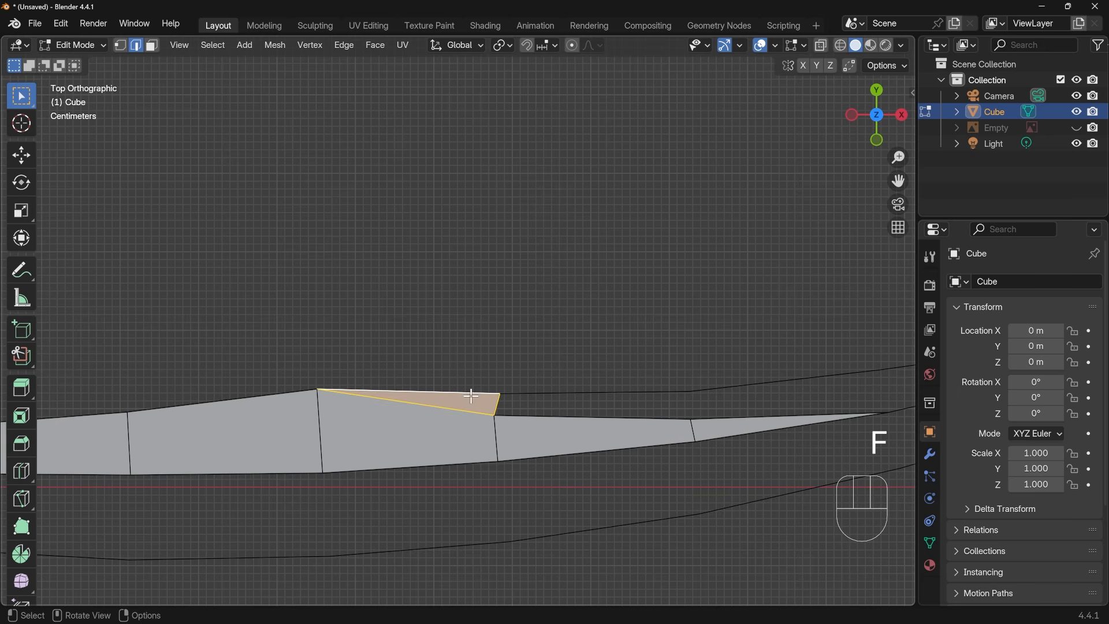
pyautogui.keyDown('shift'); pyautogui.moveTo(696, 418); pyautogui.dragTo(371, 410, button='middle'); pyautogui.keyUp('shift')
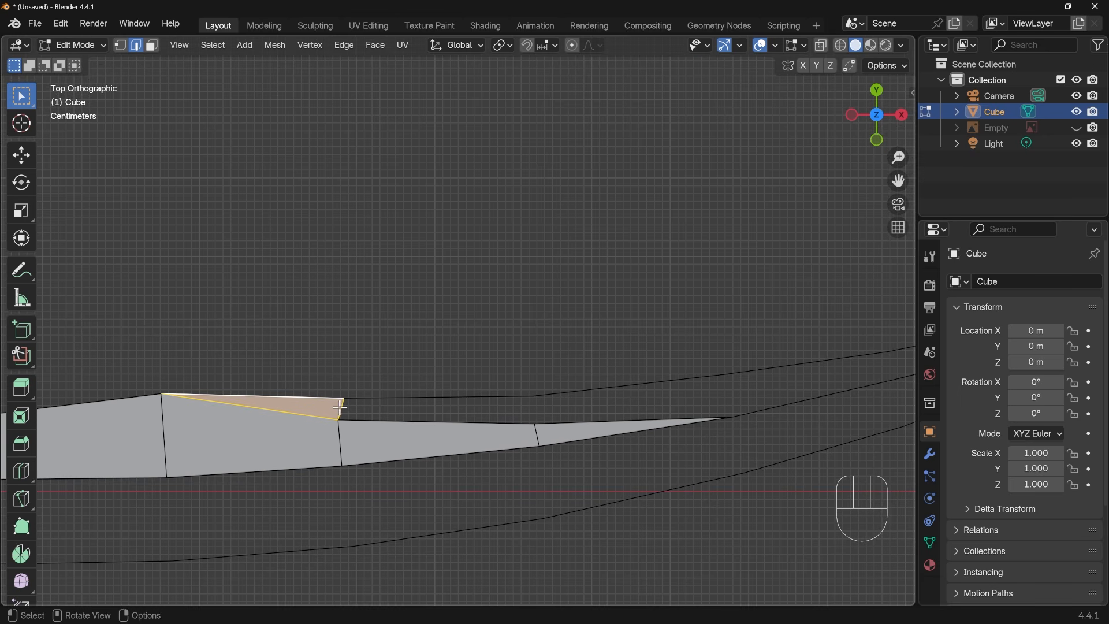
pyautogui.click(396, 408)
pyautogui.press('f')
# Extend the upper strip with four more faces between the outline and the ridge, out to the blade's tip
pyautogui.press('f')
pyautogui.keyDown('shift'); pyautogui.moveTo(721, 443); pyautogui.dragTo(495, 451, button='middle'); pyautogui.keyUp('shift')
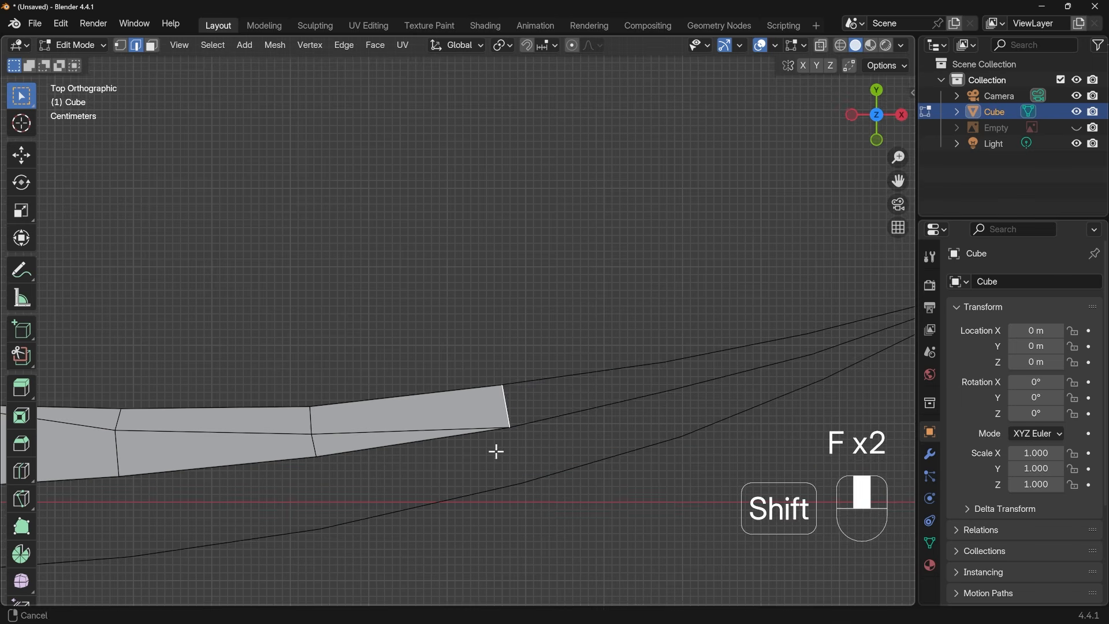
pyautogui.press('f')
pyautogui.keyDown('shift'); pyautogui.moveTo(696, 414); pyautogui.dragTo(515, 406, button='middle'); pyautogui.keyUp('shift')
pyautogui.press('f')
pyautogui.press('f')
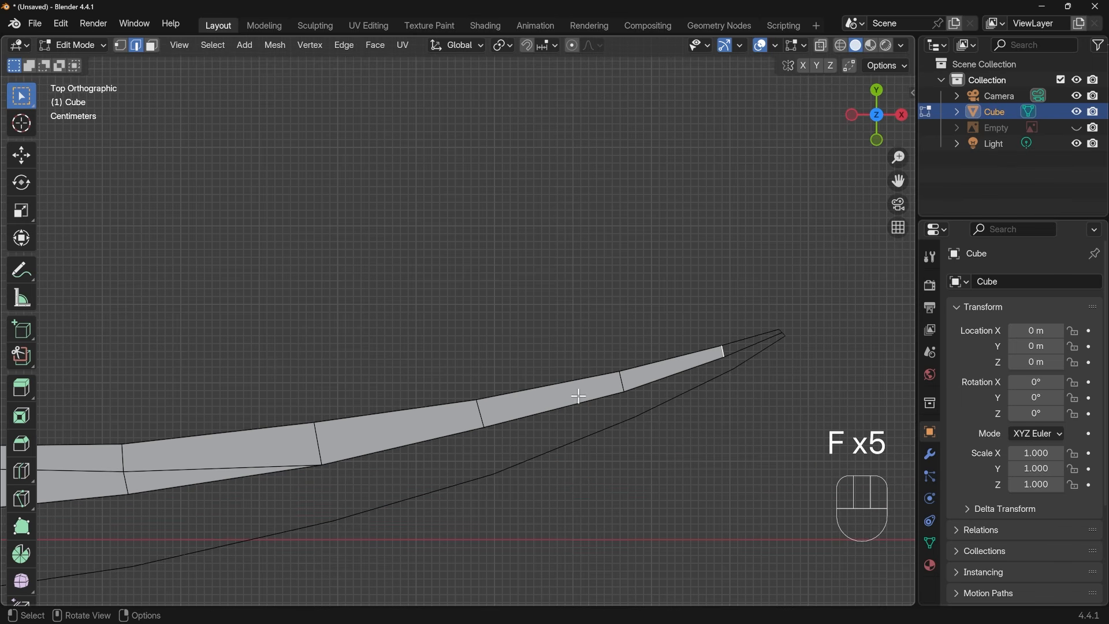
pyautogui.press('f')
# Fill four faces between the ridge and the lower outline, from the blade's tip back to where the facet border meets the ridge
pyautogui.press('f')
pyautogui.click(767, 347)
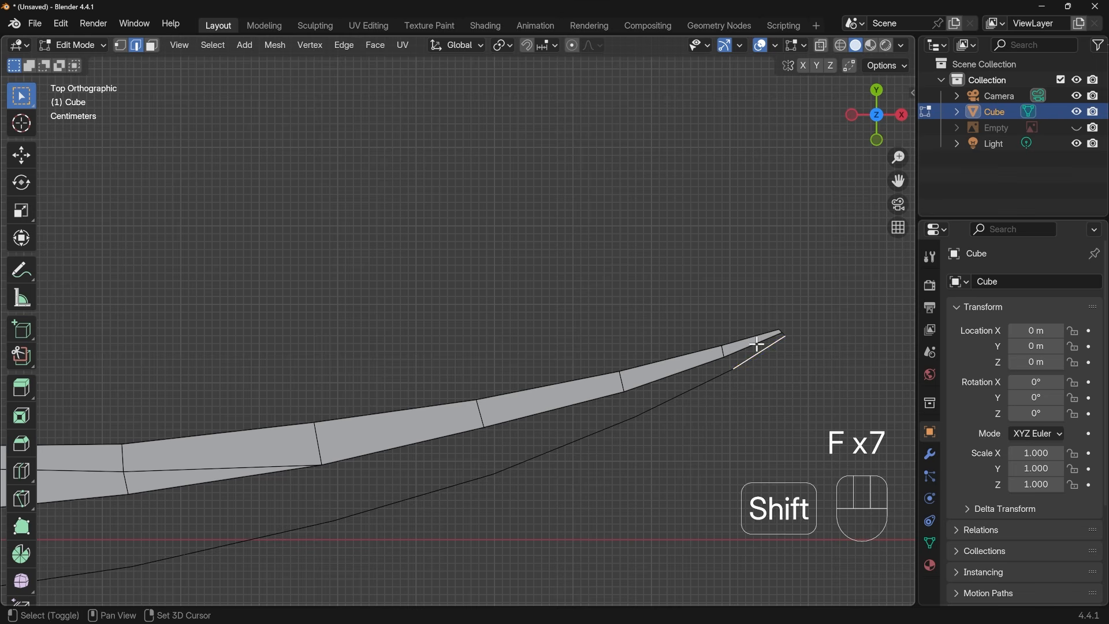
pyautogui.press('f')
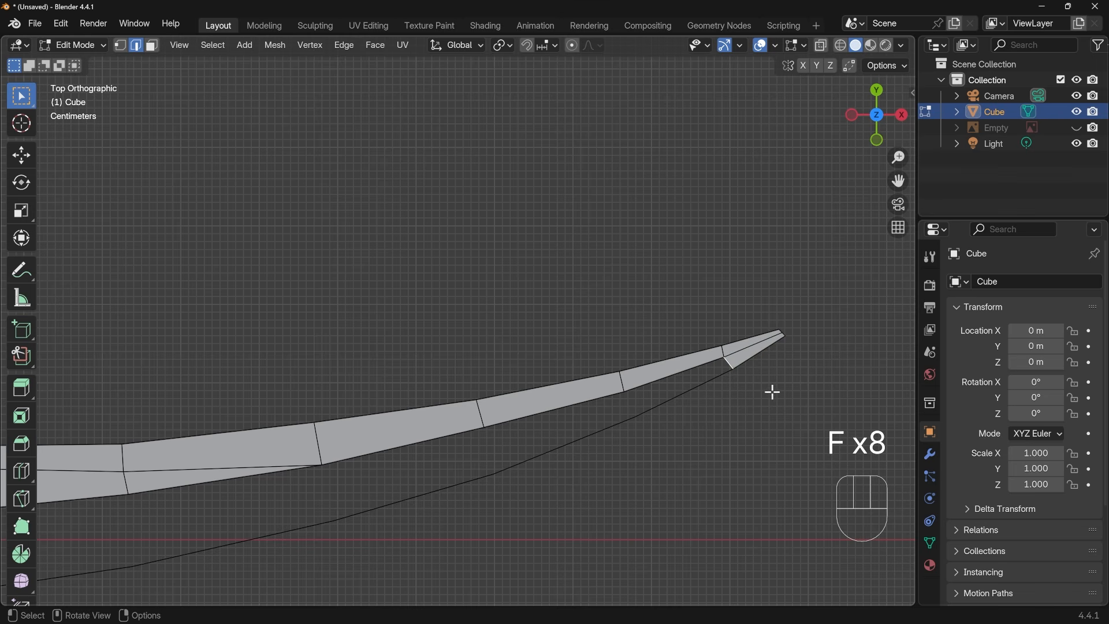
pyautogui.press('f')
pyautogui.press('f')
# Continue the lower strip with six more faces between the ridge and the lower outline, toward the blade's base
pyautogui.press('f')
pyautogui.keyDown('shift'); pyautogui.moveTo(441, 477); pyautogui.dragTo(585, 354, button='middle'); pyautogui.keyUp('shift')
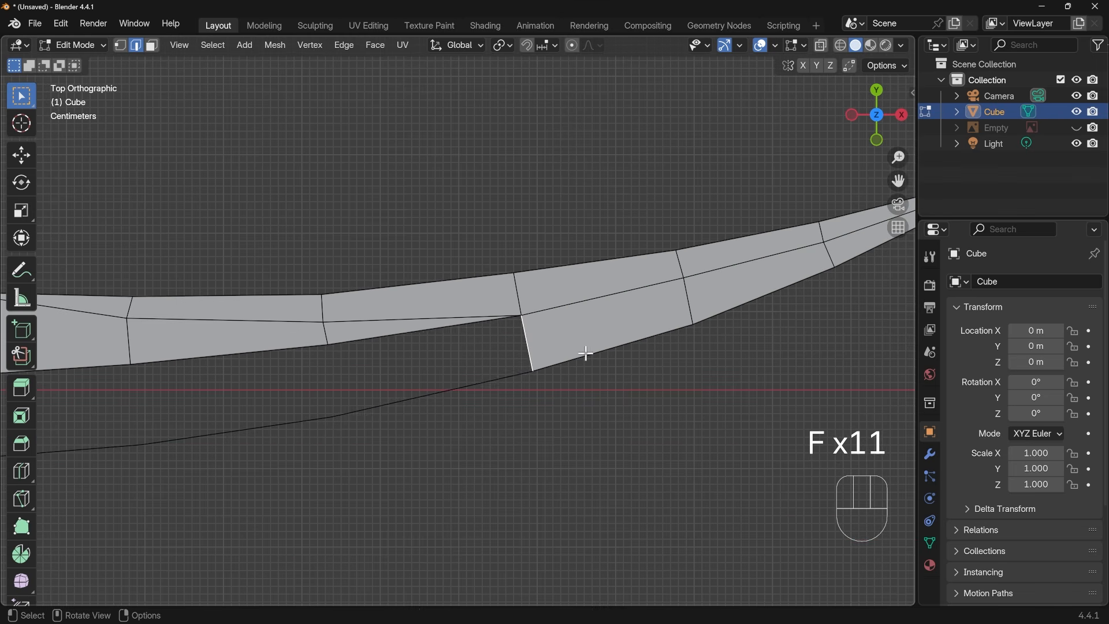
pyautogui.press('f')
pyautogui.keyDown('shift'); pyautogui.moveTo(389, 384); pyautogui.dragTo(639, 368, button='middle'); pyautogui.keyUp('shift')
pyautogui.press('f')
pyautogui.press('f')
pyautogui.moveTo(555, 386)
pyautogui.keyDown('shift'); pyautogui.mouseDown(button='middle')
pyautogui.moveTo(471, 389)
pyautogui.moveTo(555, 389)
pyautogui.mouseUp(button='middle'); pyautogui.keyUp('shift')
pyautogui.press('f')
# Extend the lower strip with five more faces, ending in a triangle at the lower corner of the blade's base
pyautogui.press('f')
pyautogui.keyDown('shift'); pyautogui.moveTo(359, 420); pyautogui.dragTo(575, 401, button='middle'); pyautogui.keyUp('shift')
pyautogui.press('f')
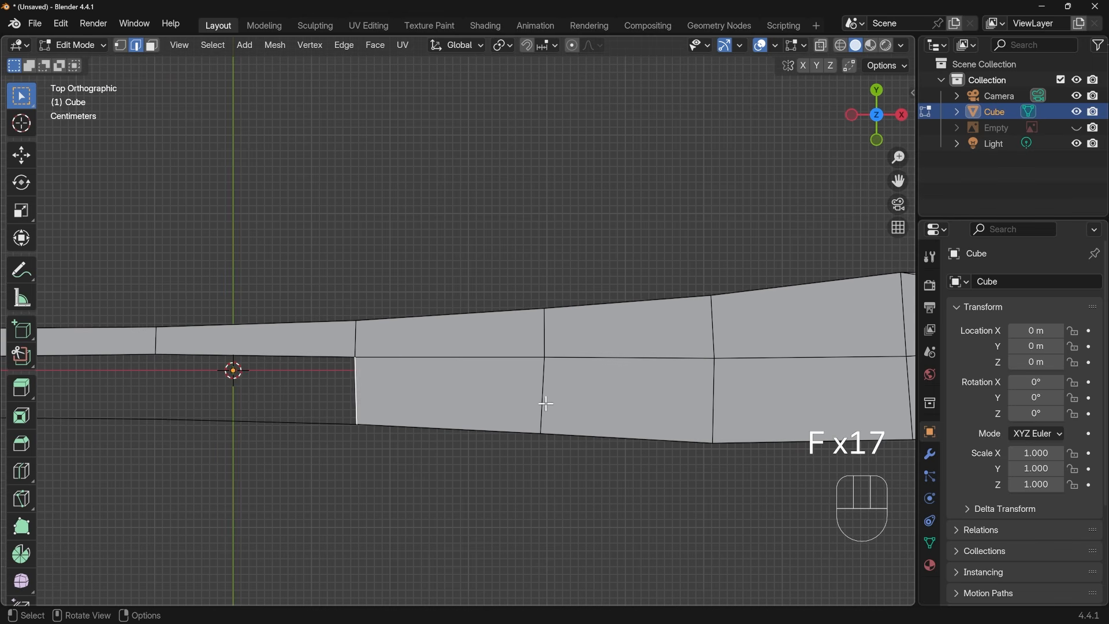
pyautogui.press('f')
pyautogui.keyDown('shift'); pyautogui.moveTo(288, 404); pyautogui.dragTo(596, 388, button='middle'); pyautogui.keyUp('shift')
pyautogui.press('f')
pyautogui.press('f')
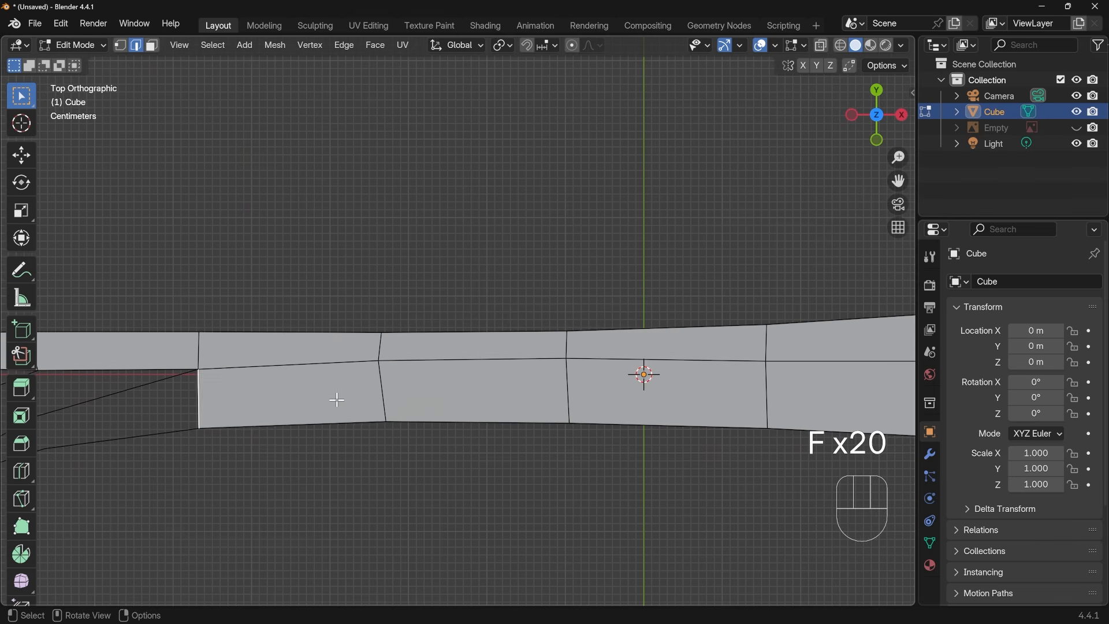
pyautogui.keyDown('shift'); pyautogui.moveTo(335, 397); pyautogui.dragTo(629, 378, button='middle'); pyautogui.keyUp('shift')
# Fill two faces between the slanted lines at the blade's base and a triangle between them and the upper strip
pyautogui.press('f')
pyautogui.press('f')
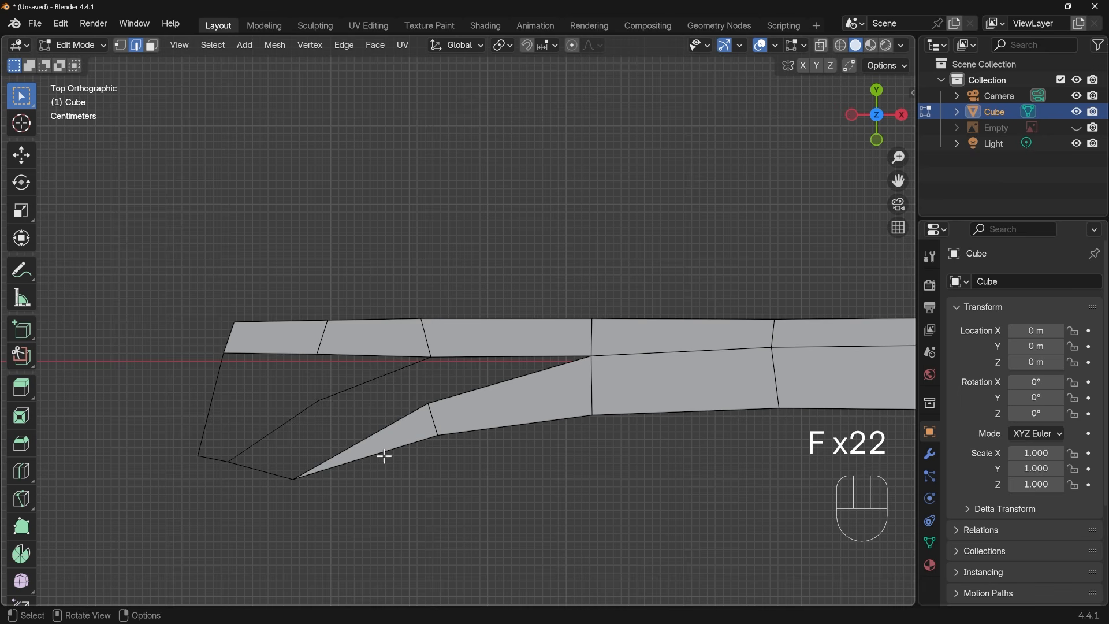
pyautogui.click(518, 360)
pyautogui.press('f')
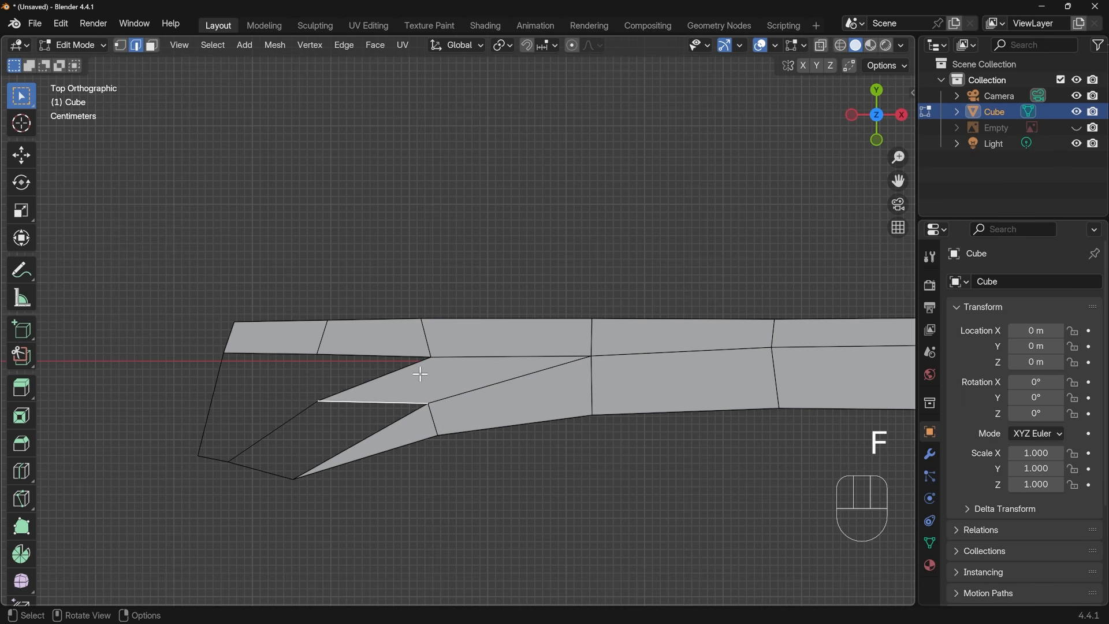
pyautogui.press('f')
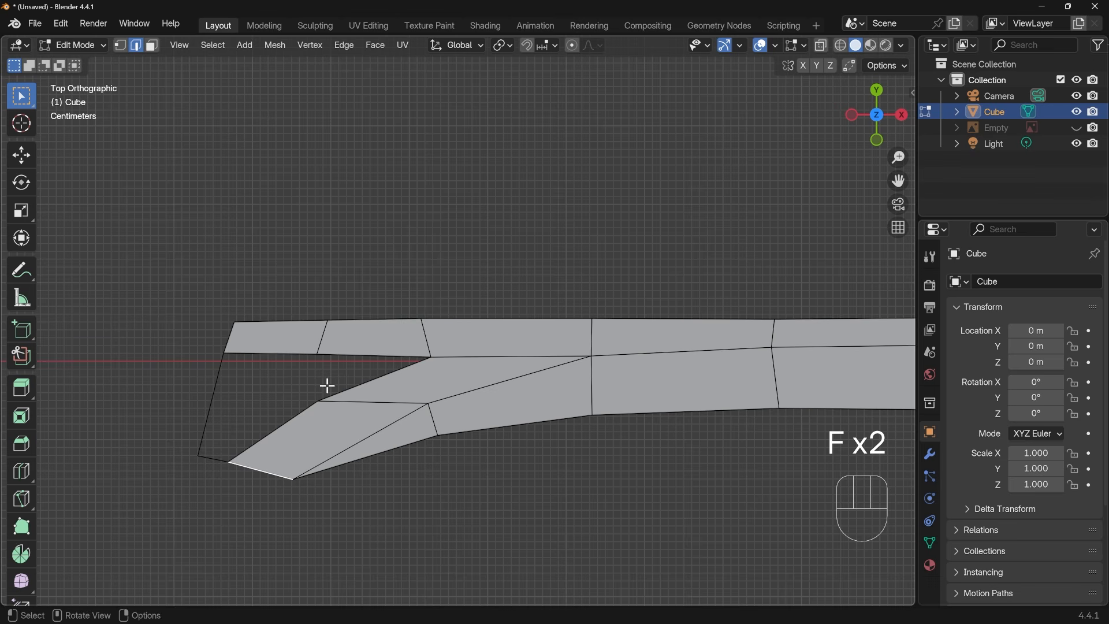
pyautogui.click(367, 354)
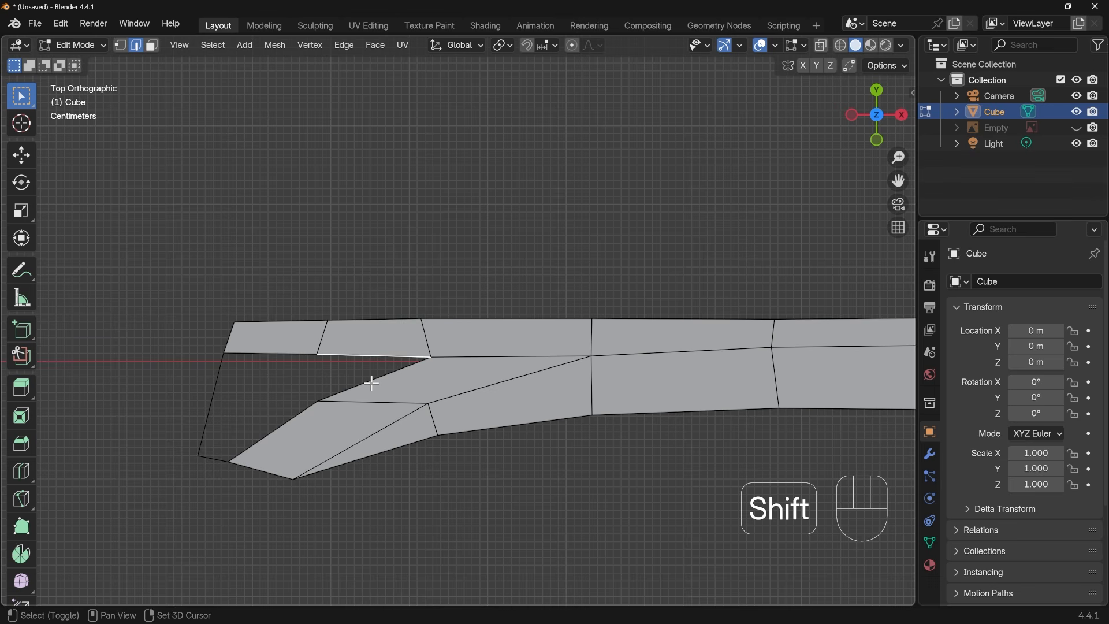
pyautogui.keyDown('shift'); pyautogui.click(372, 381); pyautogui.keyUp('shift')
pyautogui.press('f')
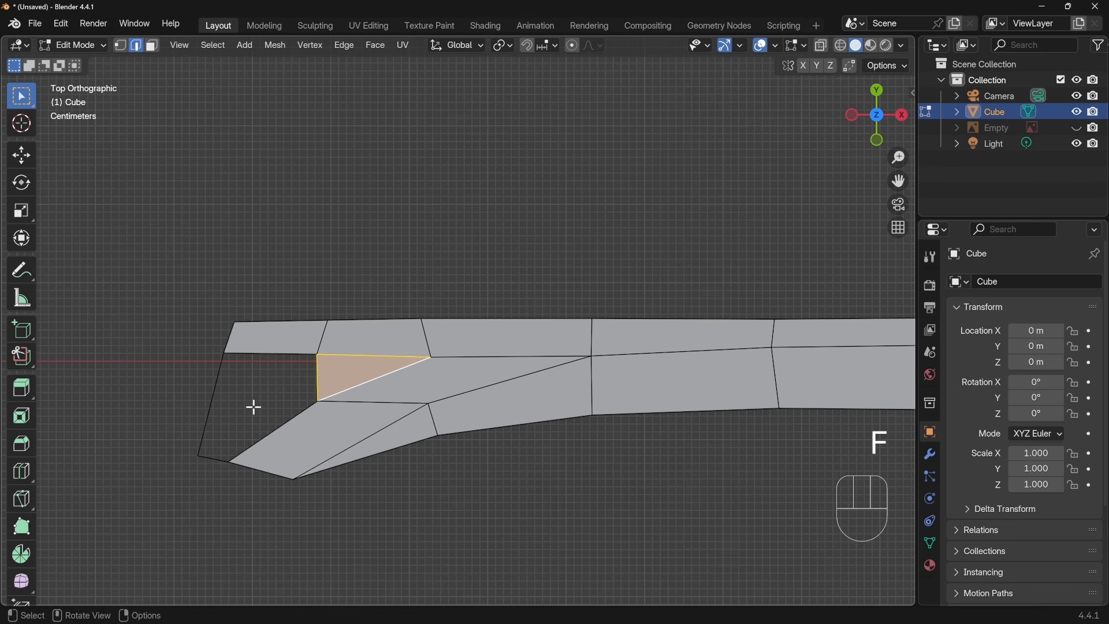
# Add one loop cut across the upper strip's end face and fill the remaining gap at the base with two faces
pyautogui.hotkey('ctrl', 'r')
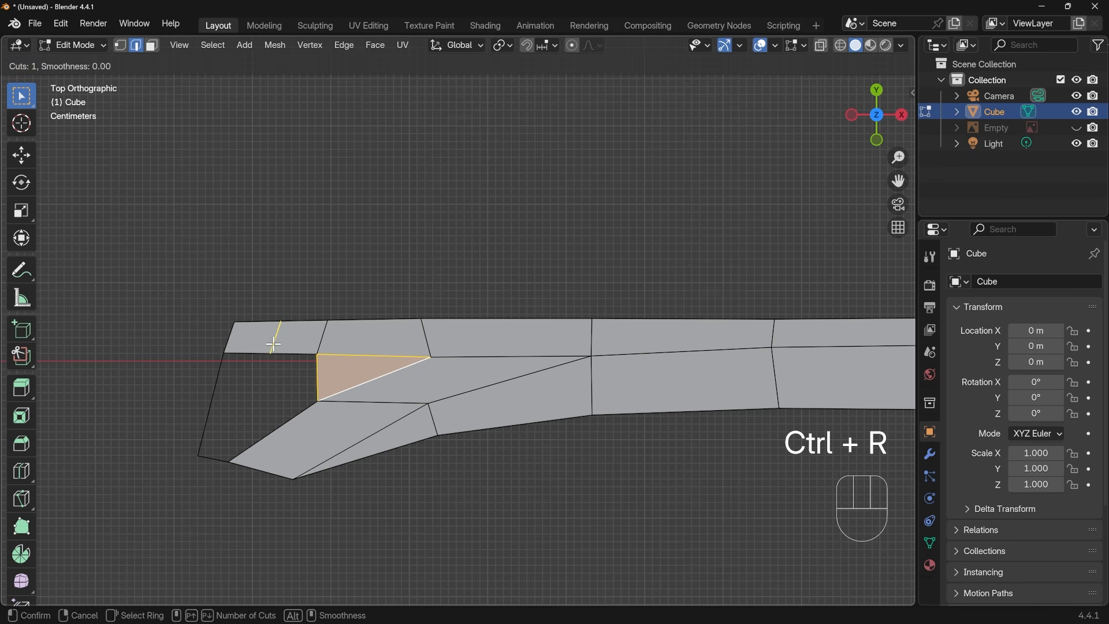
pyautogui.doubleClick(273, 344)
pyautogui.click(318, 384)
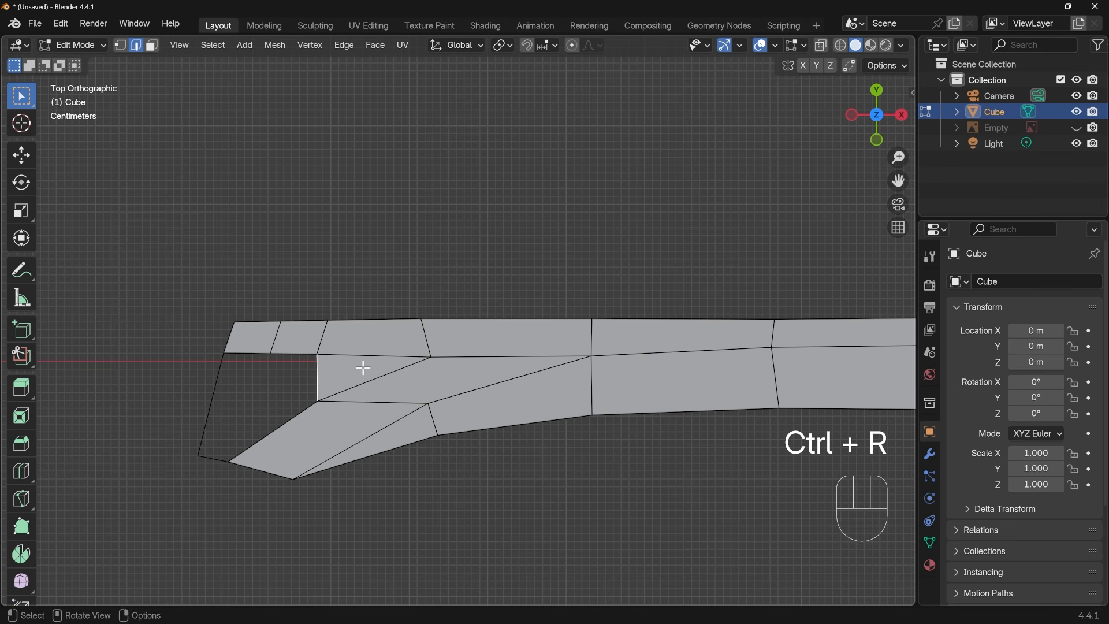
pyautogui.press('f')
pyautogui.press('f')
# Select the whole blade mesh and raise it along Z by about 0.018 m
pyautogui.scroll(-1, 431, 390)
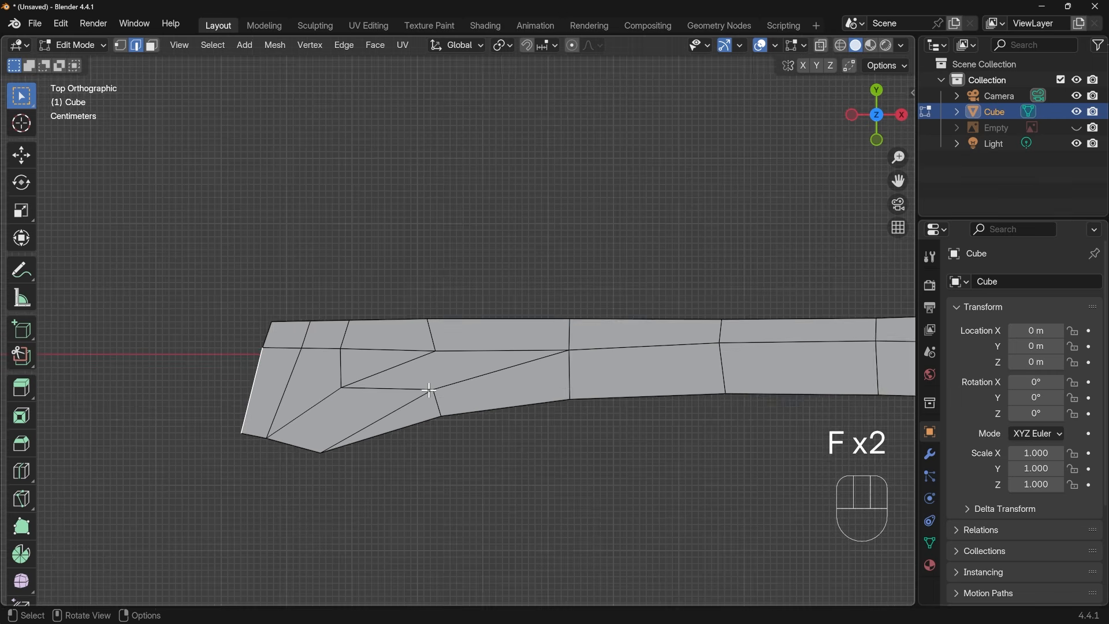
pyautogui.scroll(-3, 430, 390)
pyautogui.keyDown('shift'); pyautogui.moveTo(671, 424); pyautogui.dragTo(367, 451, button='middle'); pyautogui.keyUp('shift')
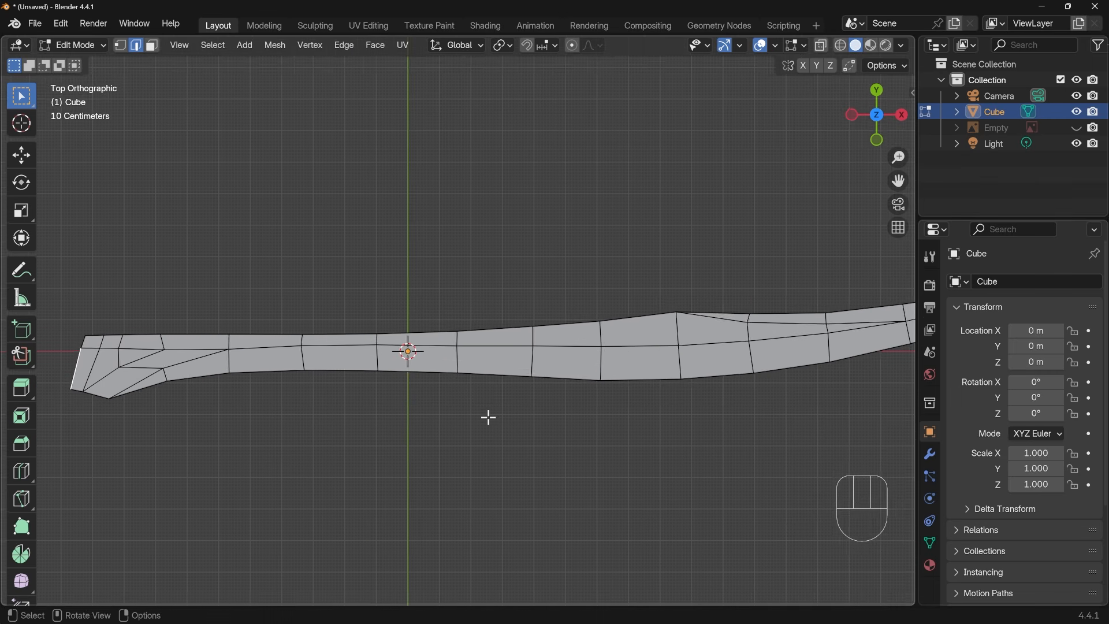
pyautogui.scroll(-2, 489, 417)
pyautogui.keyDown('shift'); pyautogui.moveTo(671, 408); pyautogui.dragTo(629, 436, button='middle'); pyautogui.keyUp('shift')
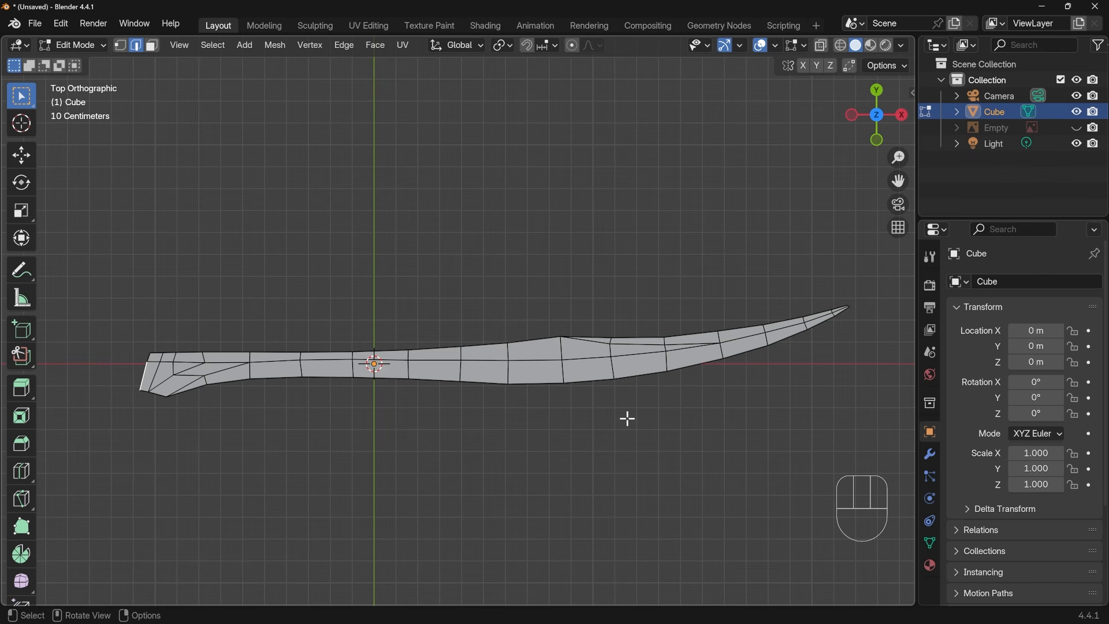
pyautogui.press('Tab')
pyautogui.press('Tab')
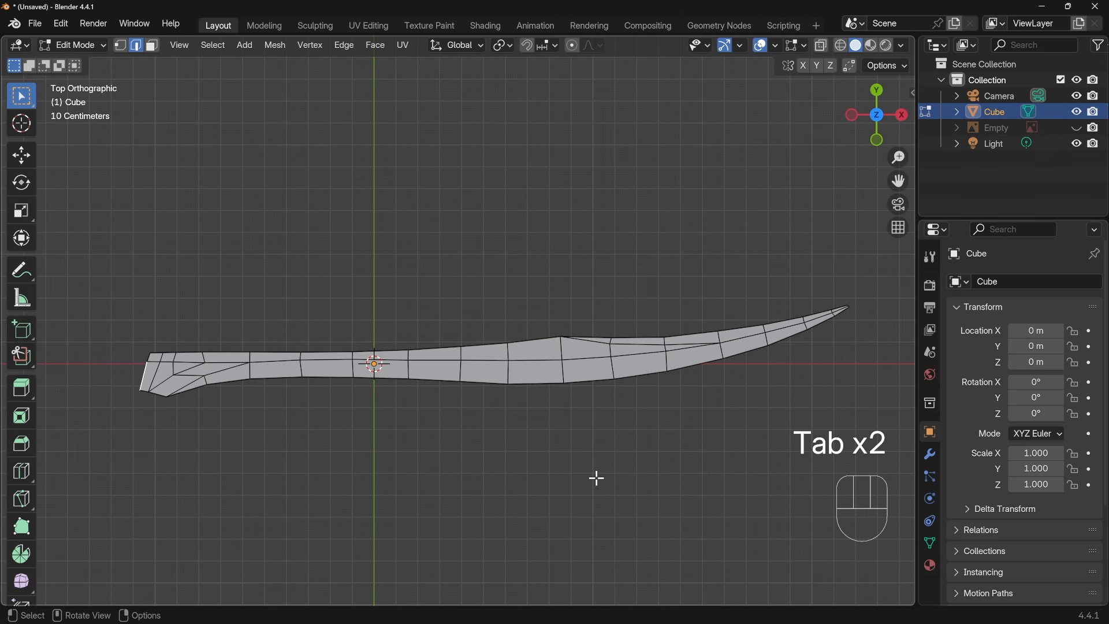
pyautogui.press('a')
pyautogui.moveTo(585, 503); pyautogui.dragTo(474, 329, button='middle')
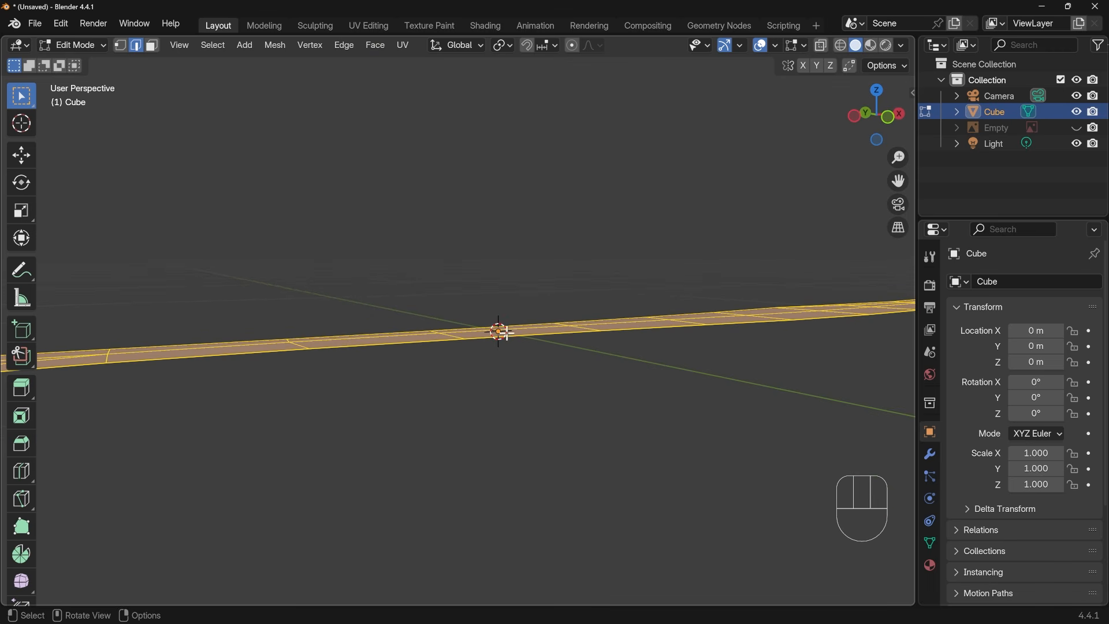
pyautogui.press('g')
pyautogui.press('z')
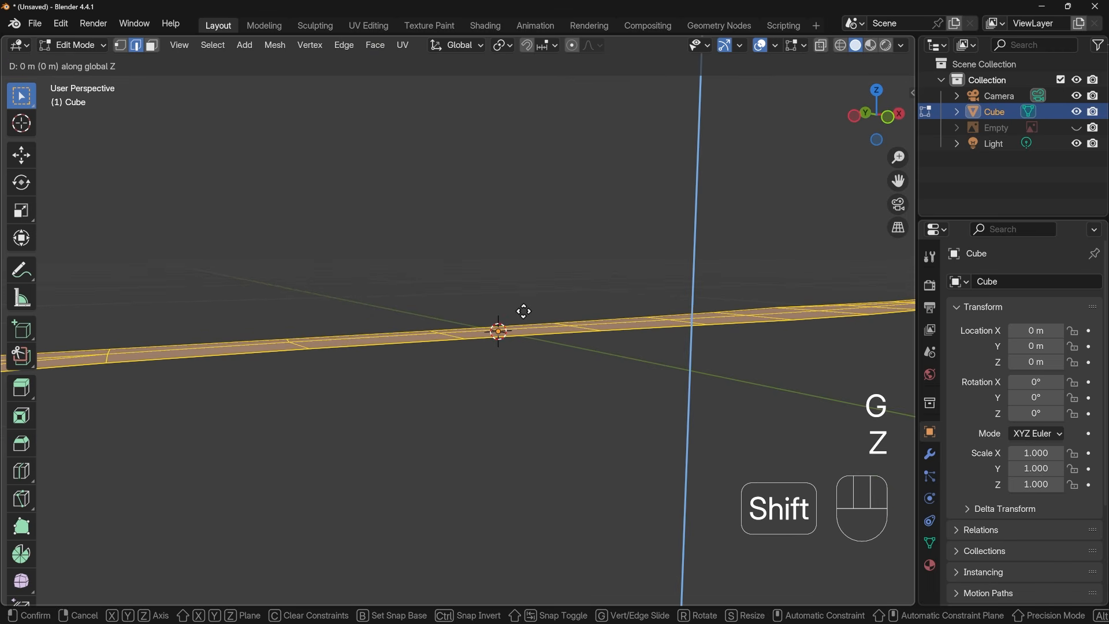
pyautogui.click(535, 223)
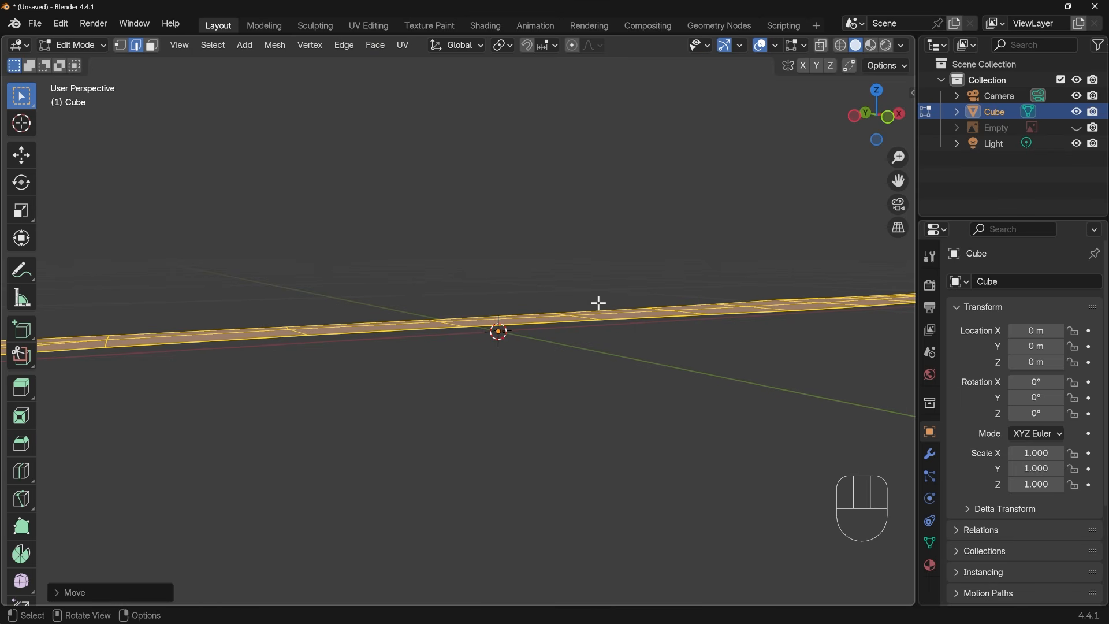
# Add a Mirror modifier to the blade
pyautogui.moveTo(709, 338); pyautogui.dragTo(589, 441, button='middle')
pyautogui.scroll(-6, 575, 399)
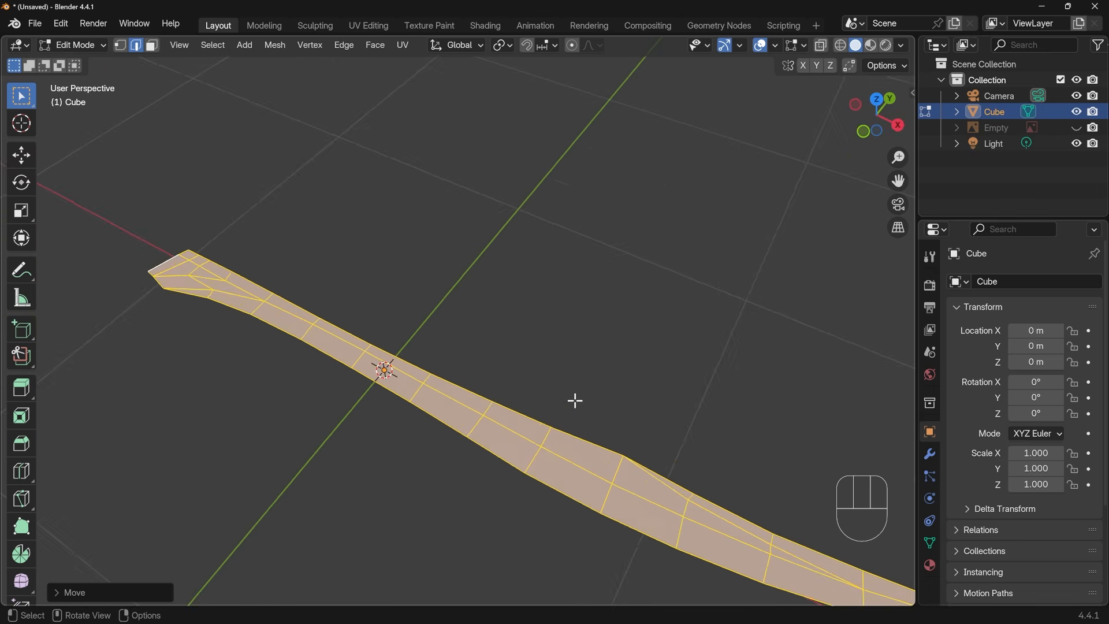
pyautogui.keyDown('shift'); pyautogui.moveTo(574, 399); pyautogui.dragTo(545, 358, button='middle'); pyautogui.keyUp('shift')
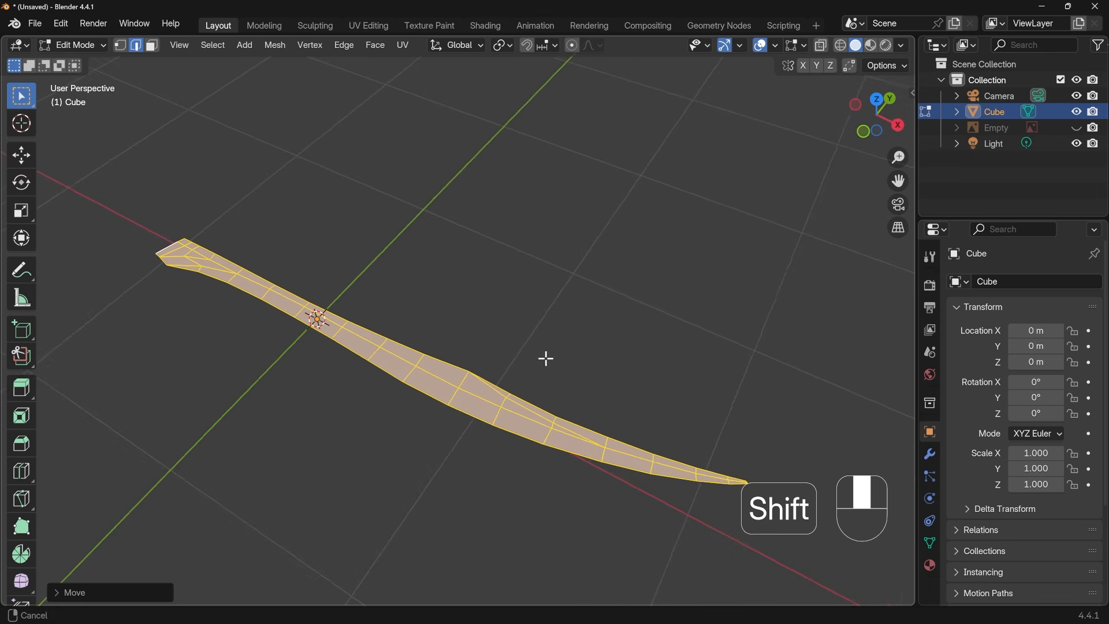
pyautogui.click(931, 461)
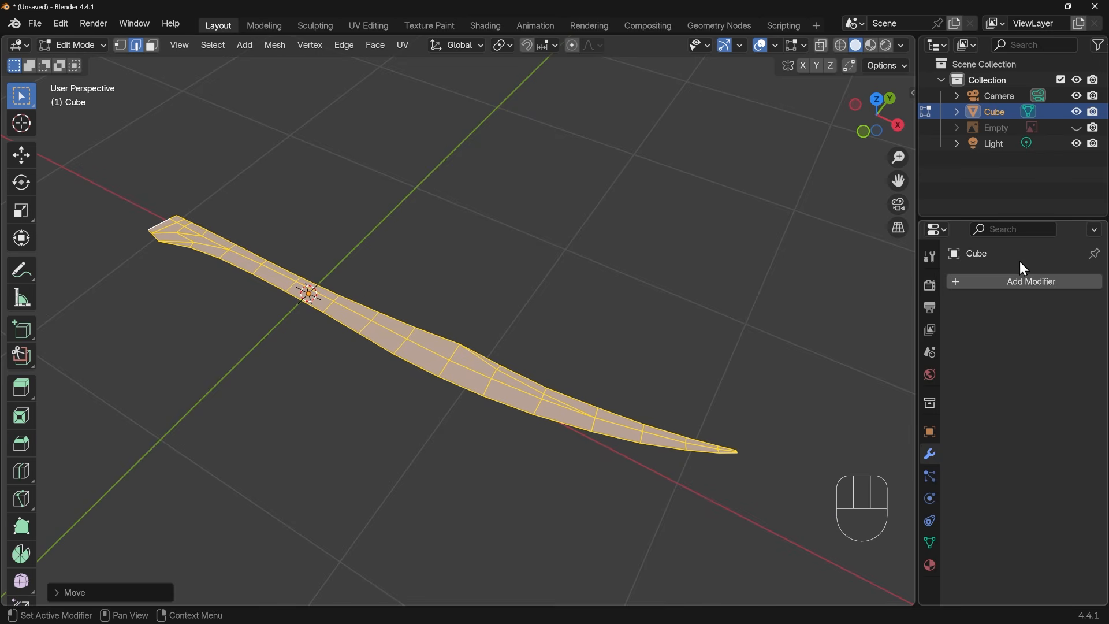
pyautogui.click(1020, 283)
pyautogui.write('mirr')
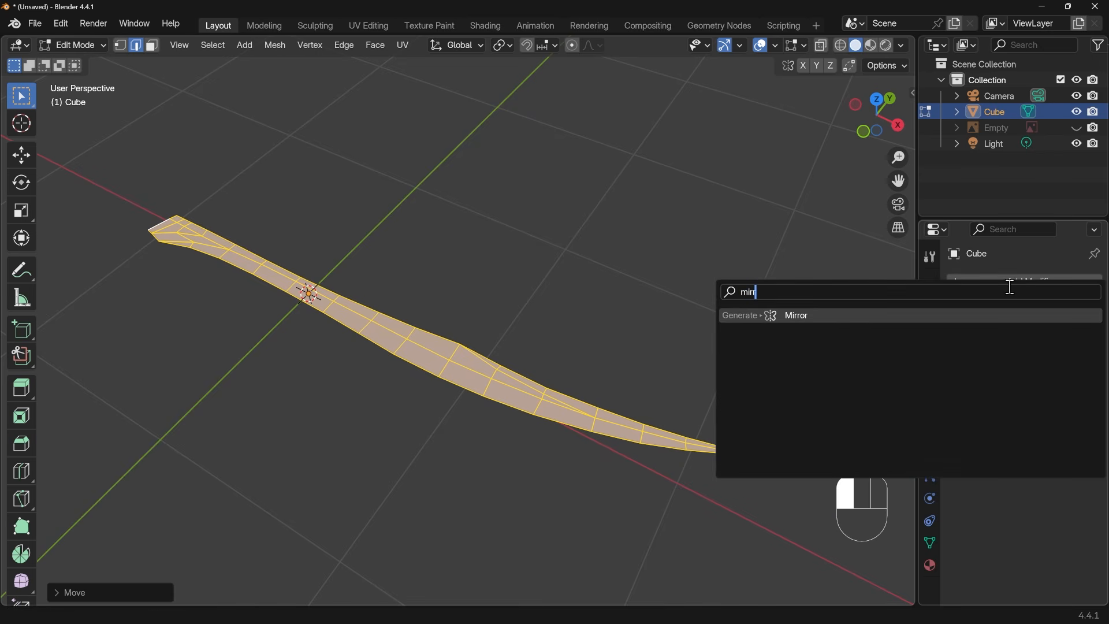
pyautogui.press('Return')
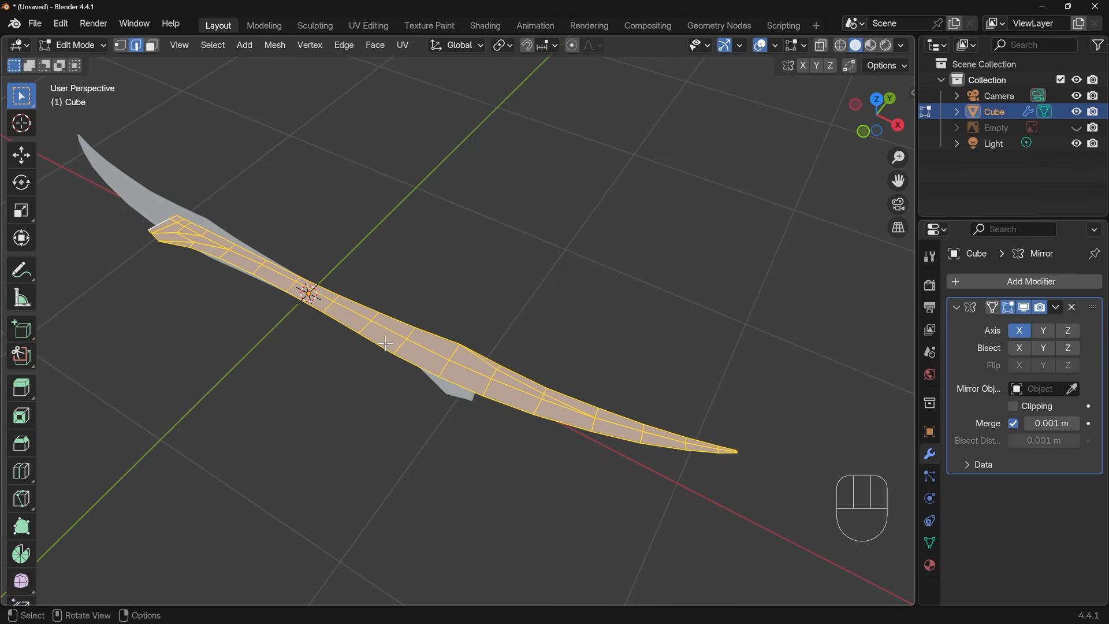
# Set the Mirror modifier to mirror across Z only instead of X, and enable Clipping
pyautogui.moveTo(523, 398); pyautogui.dragTo(390, 397, button='middle')
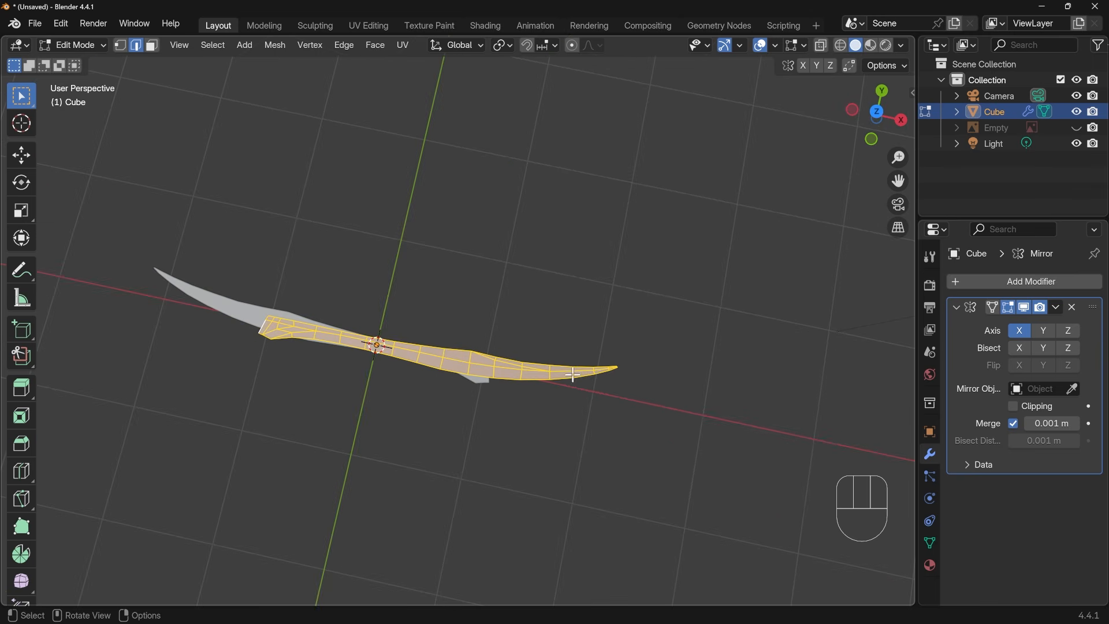
pyautogui.click(1021, 335)
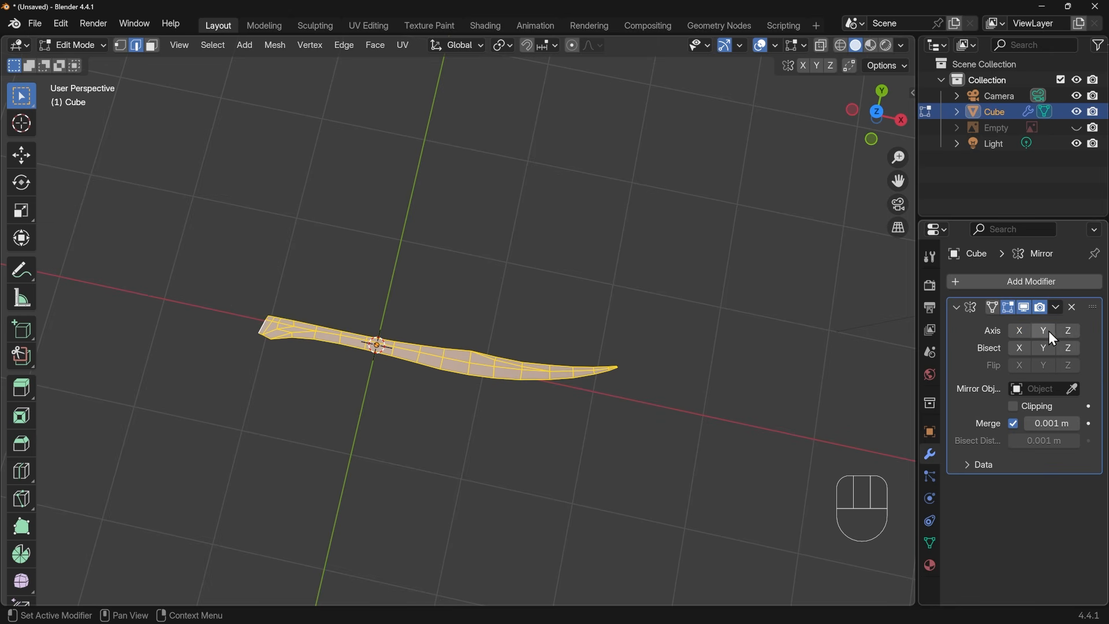
pyautogui.moveTo(612, 456); pyautogui.dragTo(502, 292, button='middle')
pyautogui.scroll(5, 527, 352)
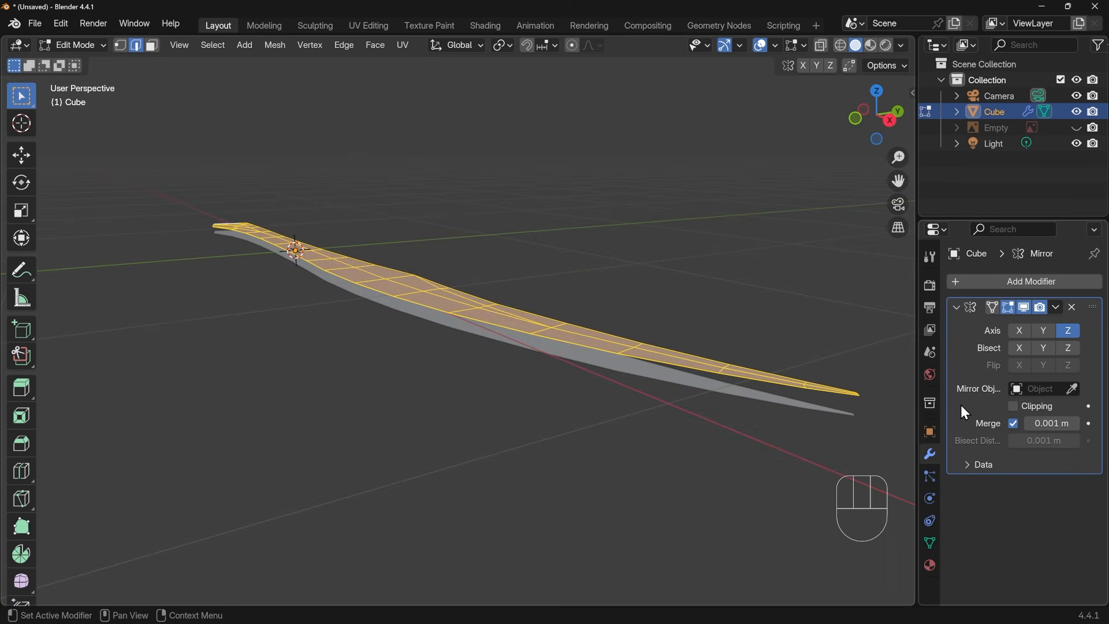
pyautogui.click(1015, 407)
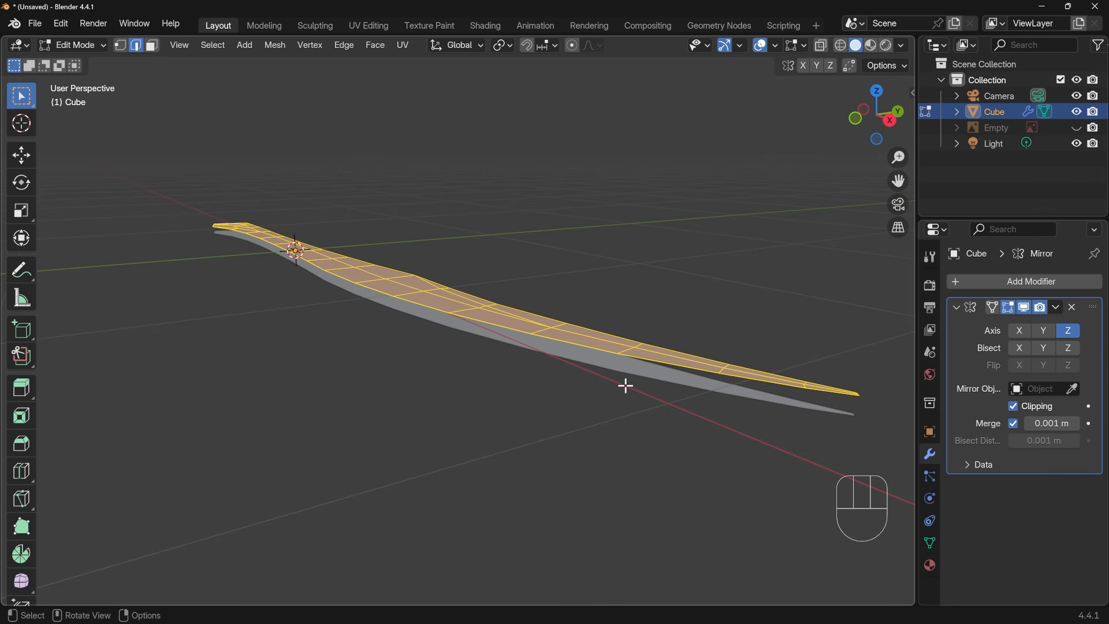
# Select the continuous path of edges along the blade's convex outer side, from the tip to near the base
pyautogui.hotkey('ctrl', 'z')
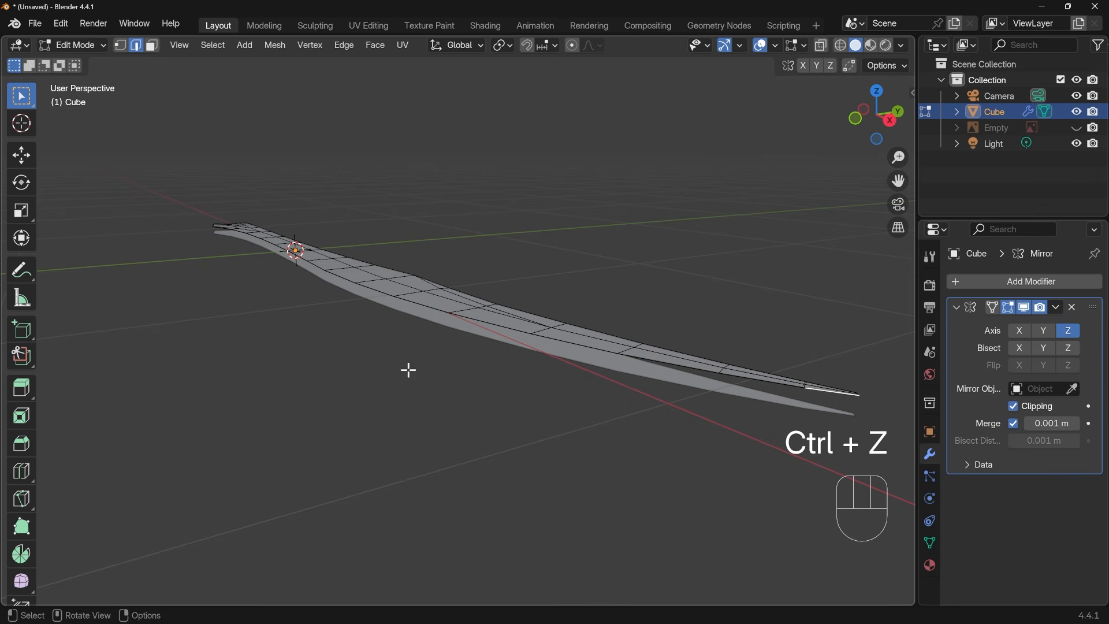
pyautogui.moveTo(267, 342); pyautogui.dragTo(592, 495, button='middle')
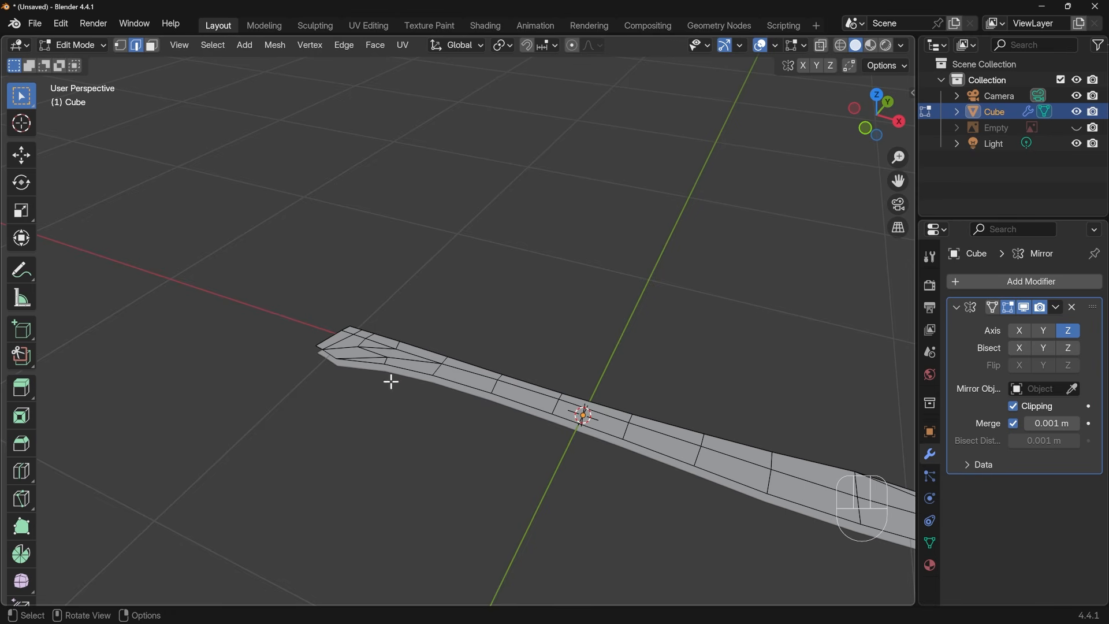
pyautogui.keyDown('ctrl'); pyautogui.click(399, 366); pyautogui.keyUp('ctrl')
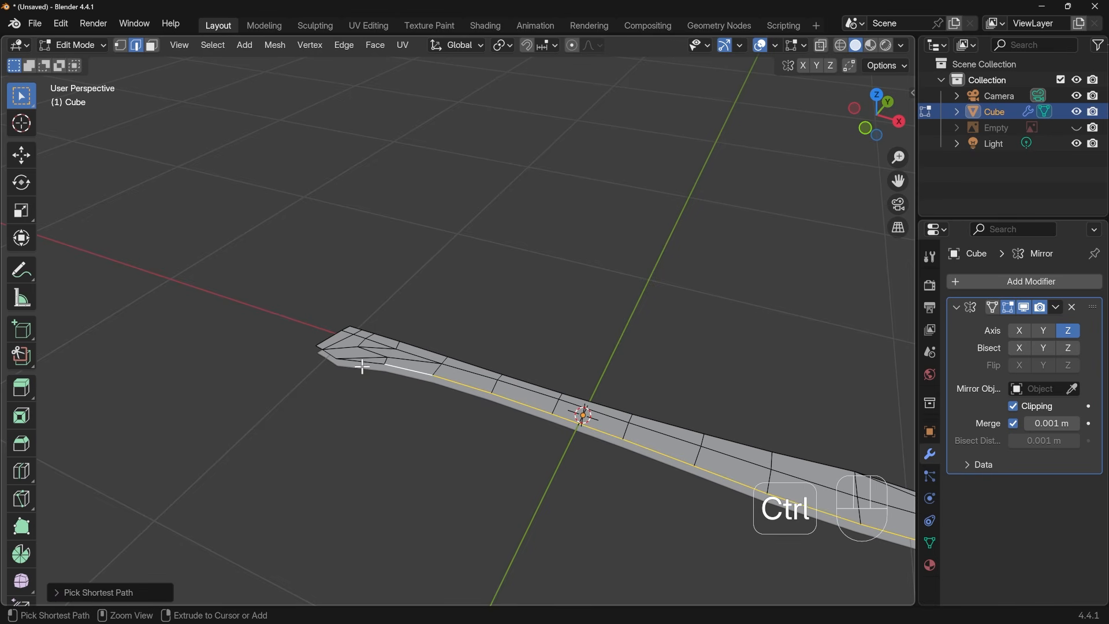
pyautogui.keyDown('shift'); pyautogui.moveTo(487, 409); pyautogui.dragTo(384, 420, button='middle'); pyautogui.keyUp('shift')
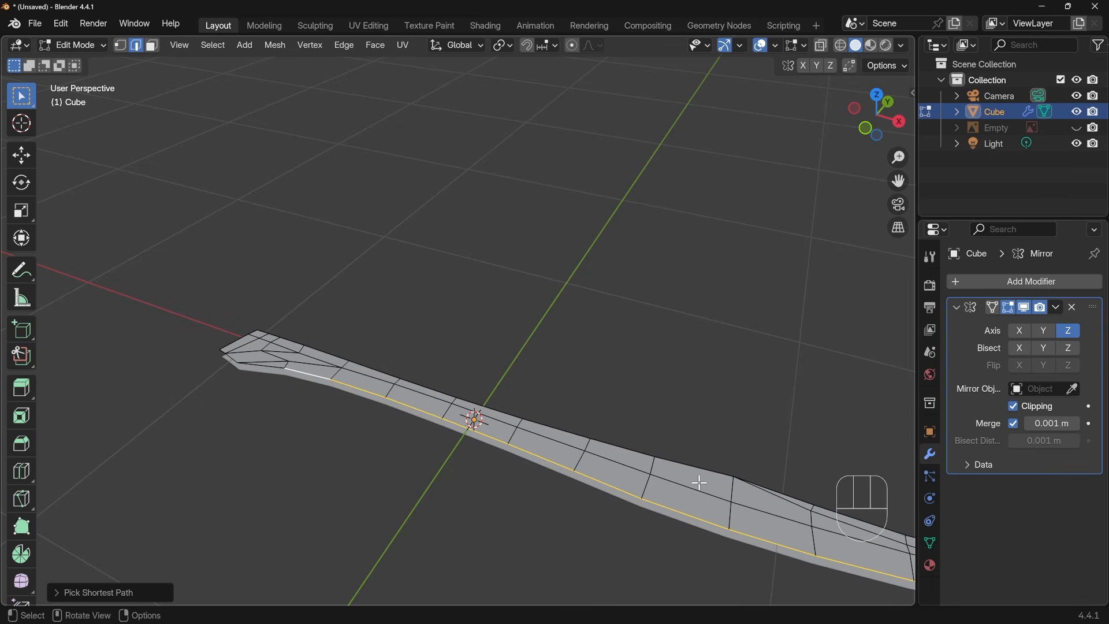
pyautogui.click(55, 597)
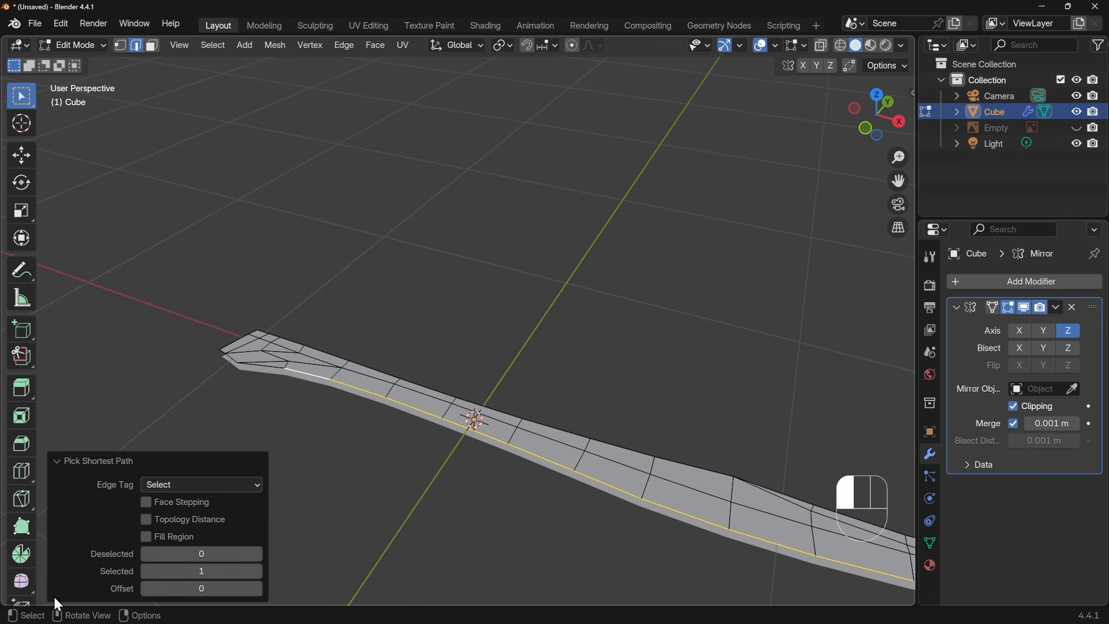
pyautogui.click(64, 463)
# Lower the selected convex-side edges along Z by about 0.03 m onto the mirror plane
pyautogui.scroll(-4, 543, 431)
pyautogui.keyDown('shift'); pyautogui.moveTo(678, 439); pyautogui.dragTo(551, 443, button='middle'); pyautogui.keyUp('shift')
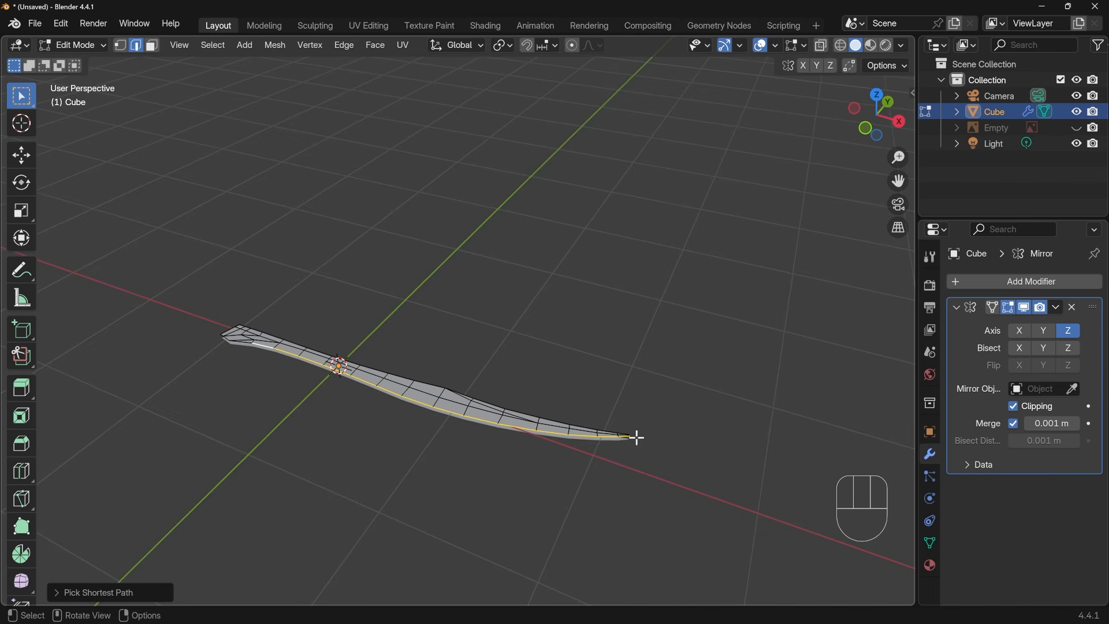
pyautogui.moveTo(433, 426); pyautogui.dragTo(495, 387, button='middle')
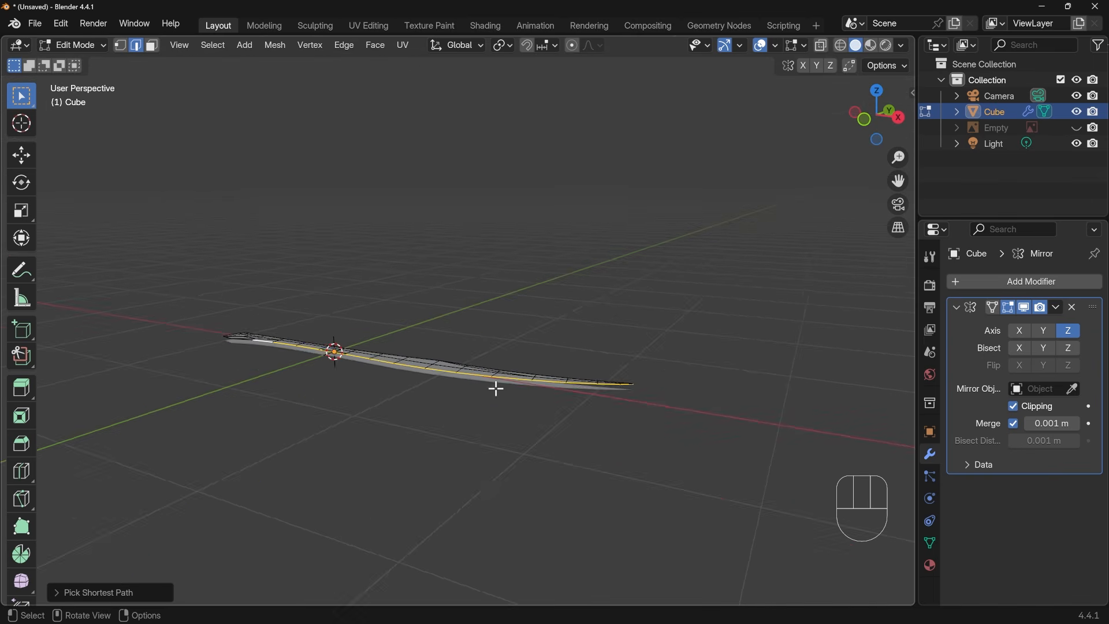
pyautogui.scroll(2, 497, 391)
pyautogui.press('g')
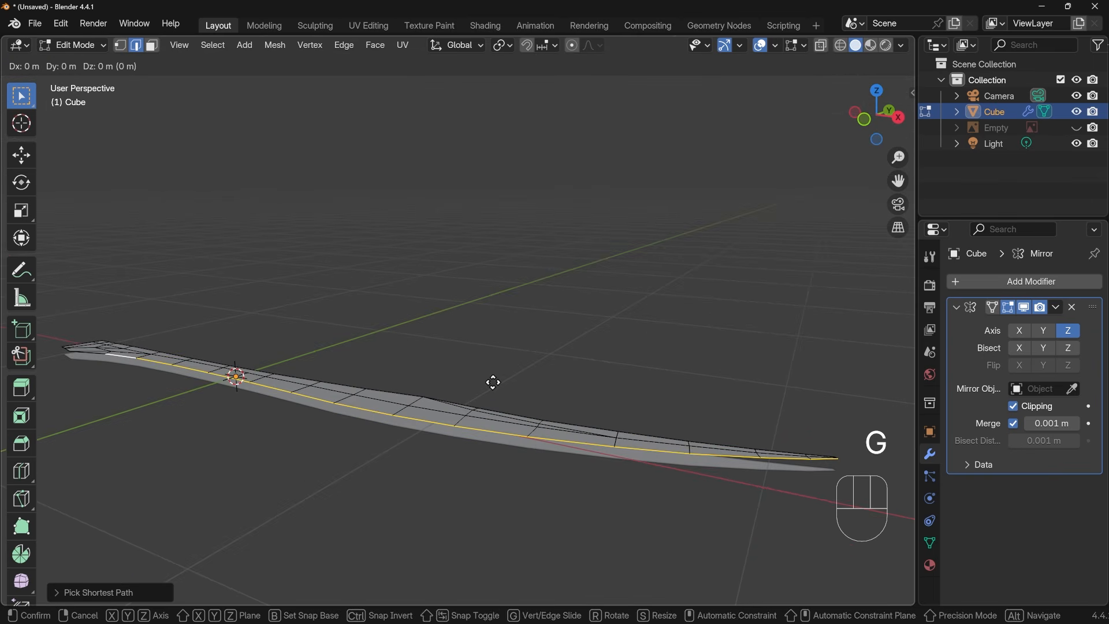
pyautogui.press('z')
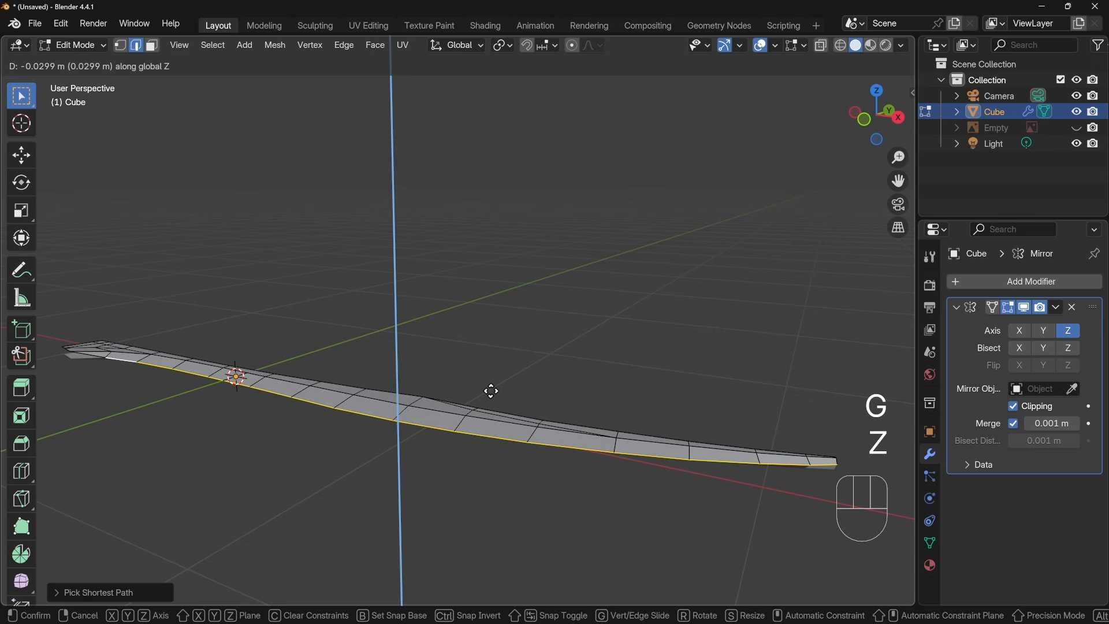
pyautogui.click(492, 388)
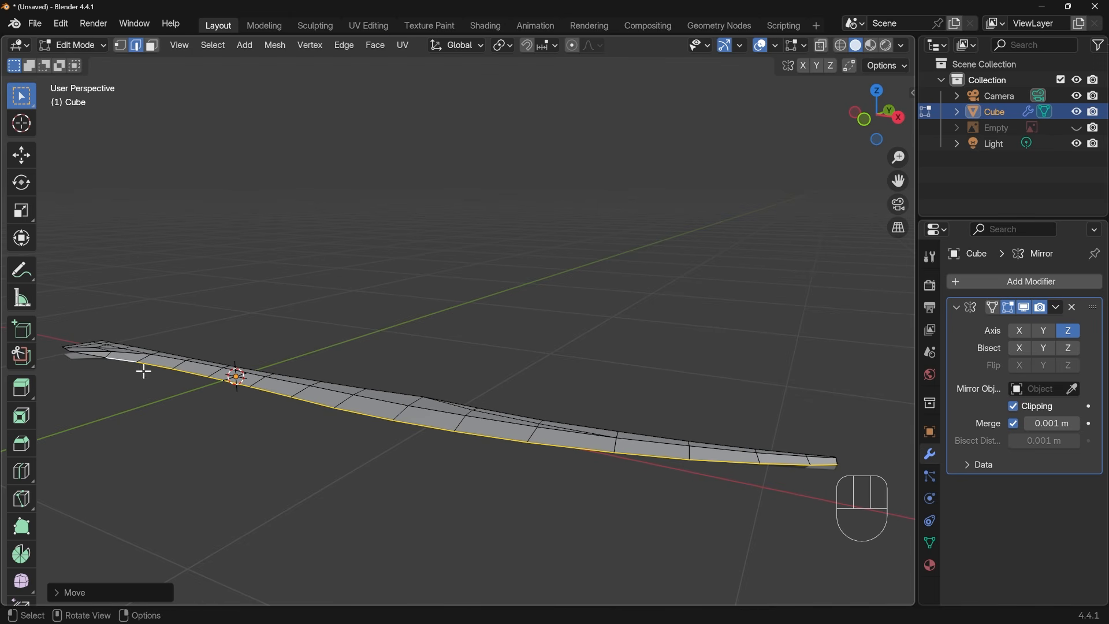
# Lower the short end edge at the blade's tip along Z by about 0.02 m onto the mirror plane
pyautogui.moveTo(585, 453); pyautogui.dragTo(475, 448, button='middle')
pyautogui.keyDown('shift'); pyautogui.moveTo(401, 447); pyautogui.dragTo(250, 465, button='middle'); pyautogui.keyUp('shift')
pyautogui.scroll(3, 441, 414)
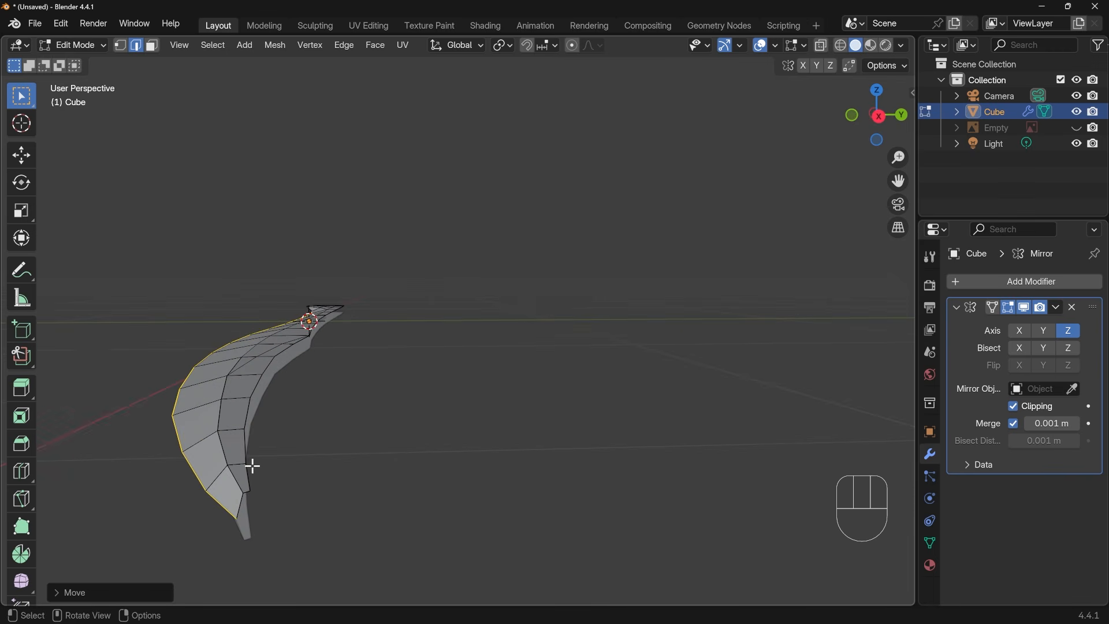
pyautogui.click(260, 486)
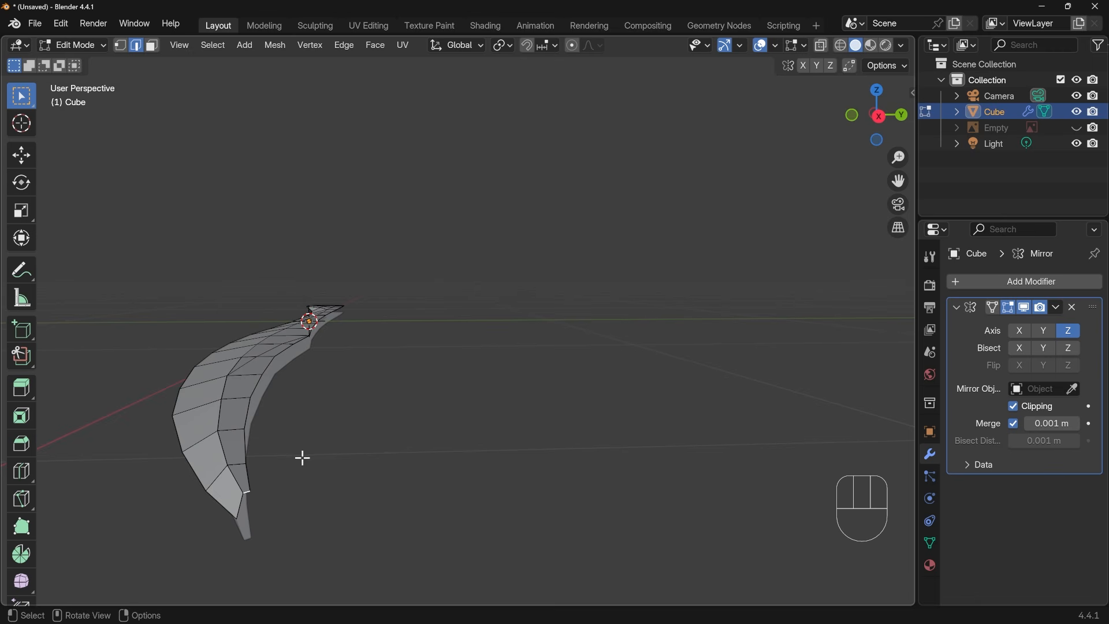
pyautogui.press('g')
pyautogui.press('z')
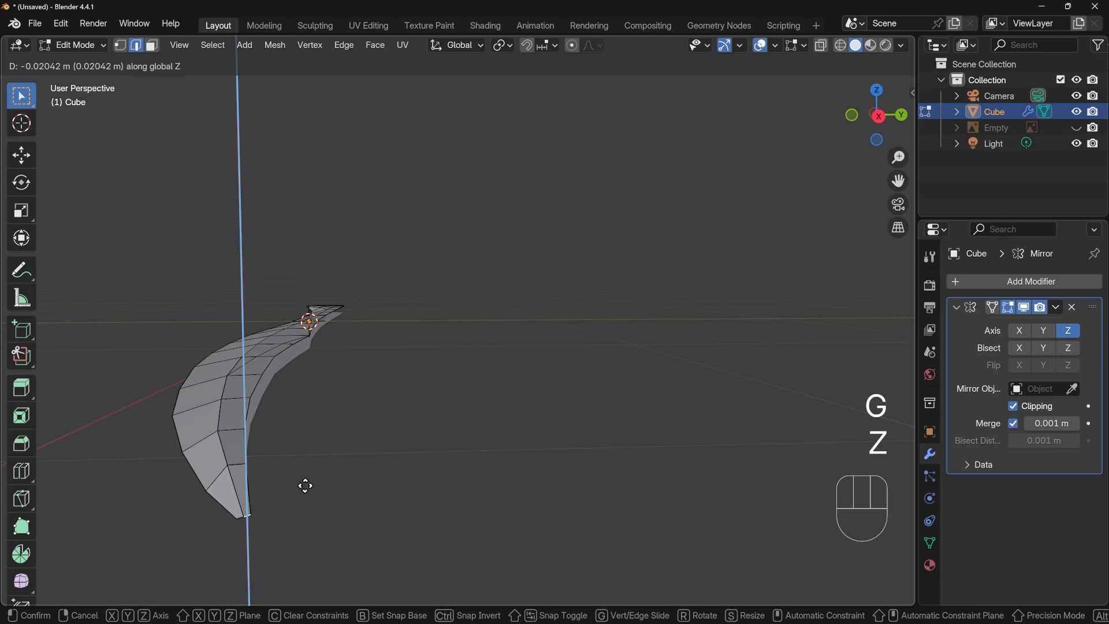
pyautogui.click(304, 487)
# Select the edges along the blade's back side through to the base and extrude them down along Z to the mirror plane
pyautogui.moveTo(305, 487); pyautogui.dragTo(303, 478, button='middle')
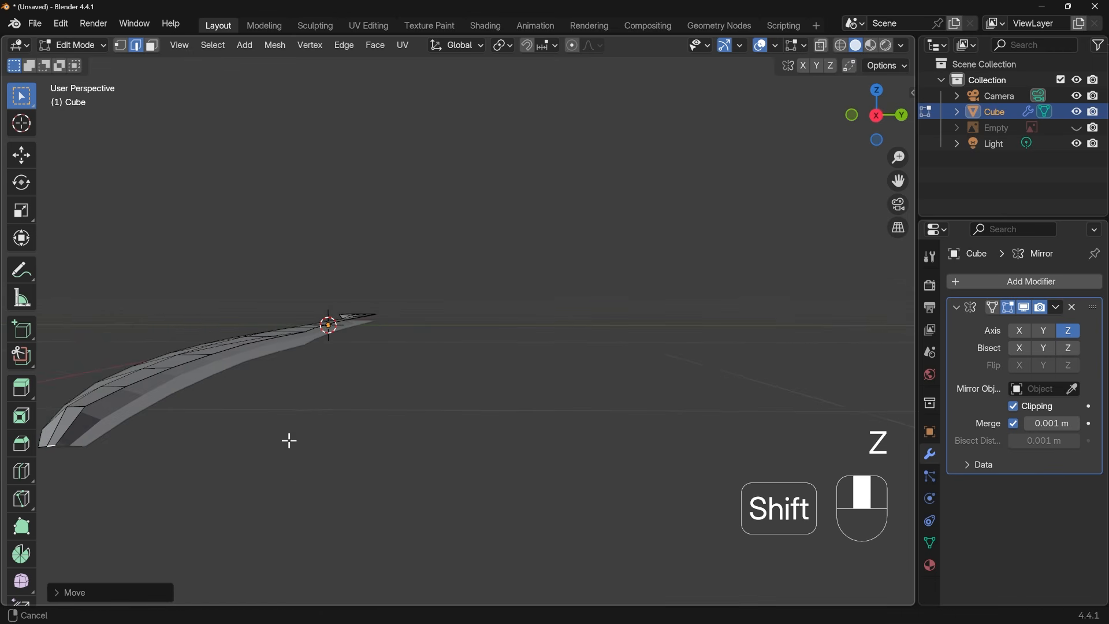
pyautogui.moveTo(287, 441); pyautogui.dragTo(334, 451, button='middle')
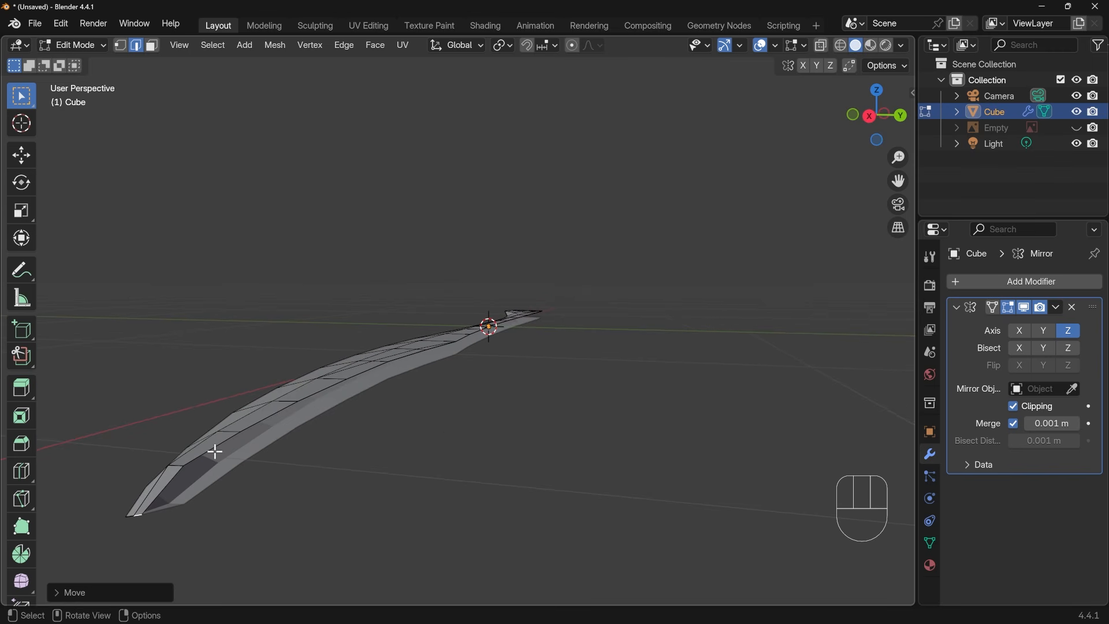
pyautogui.moveTo(483, 446); pyautogui.dragTo(336, 411, button='middle')
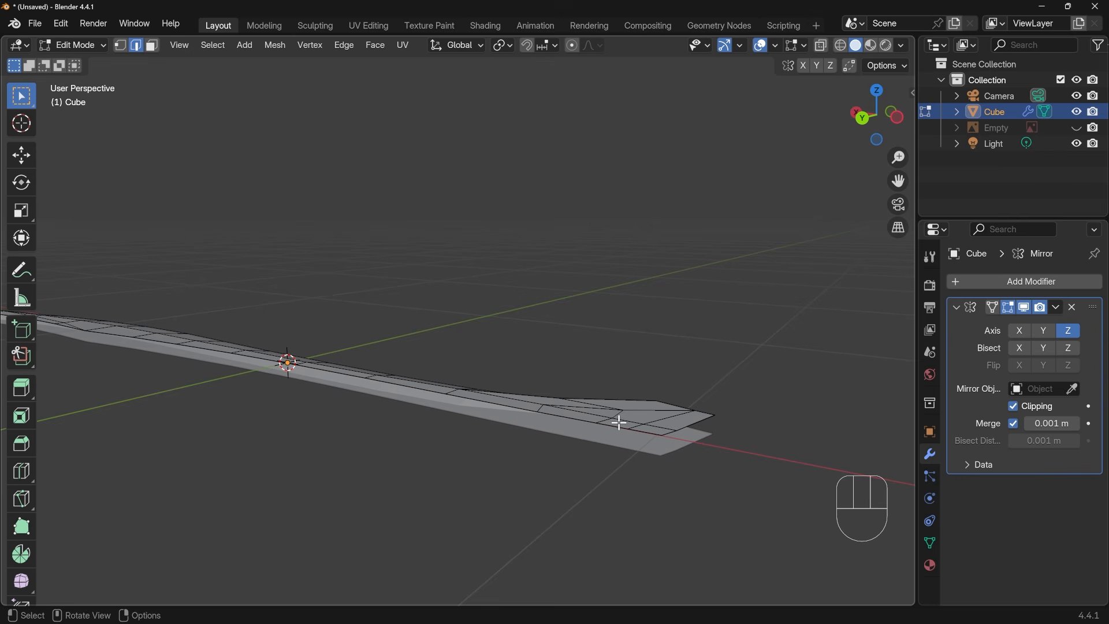
pyautogui.keyDown('ctrl'); pyautogui.click(648, 433); pyautogui.keyUp('ctrl')
pyautogui.press('g')
pyautogui.press('e')
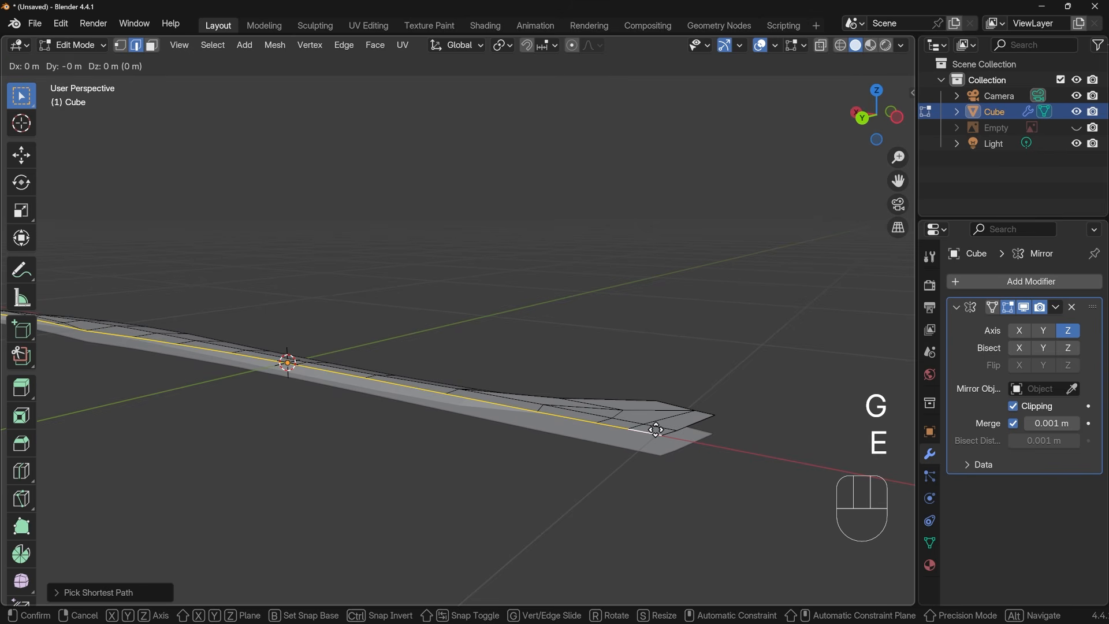
pyautogui.press('z')
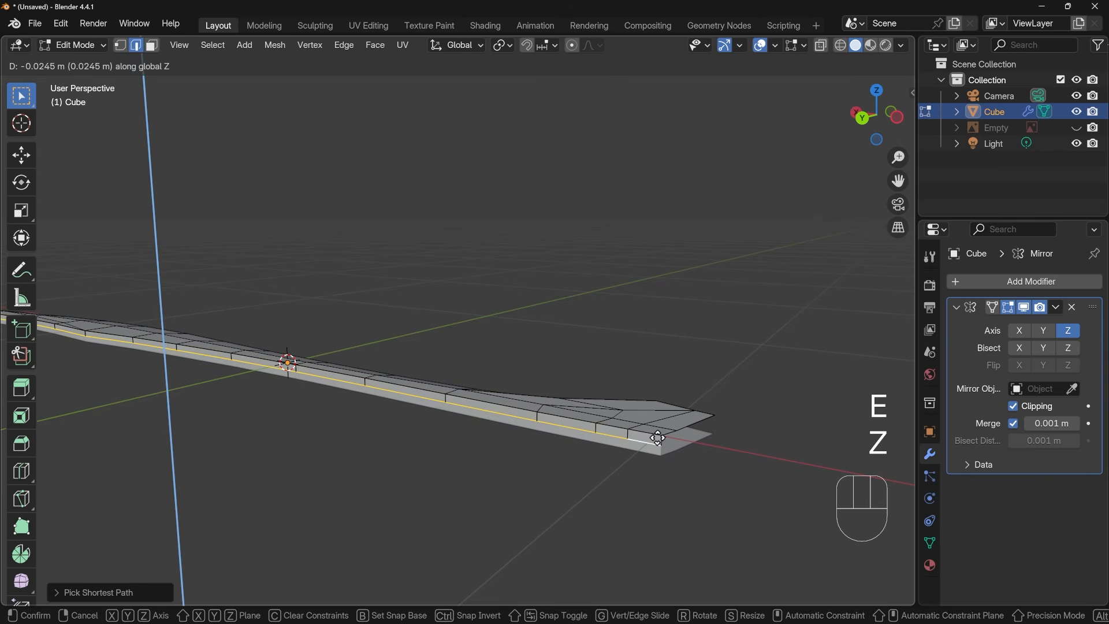
pyautogui.click(659, 439)
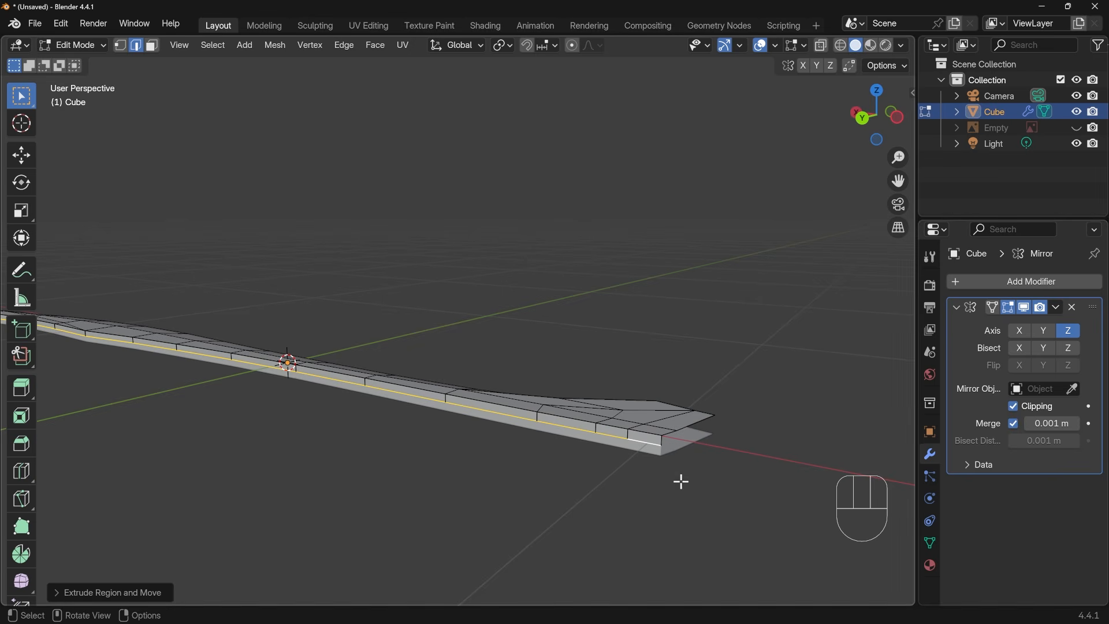
# Fill the triangular gap on the back side near the tip with a face between the vertical and sloping edges
pyautogui.moveTo(272, 457); pyautogui.dragTo(449, 427, button='middle')
pyautogui.scroll(-6, 466, 448)
pyautogui.scroll(3, 449, 427)
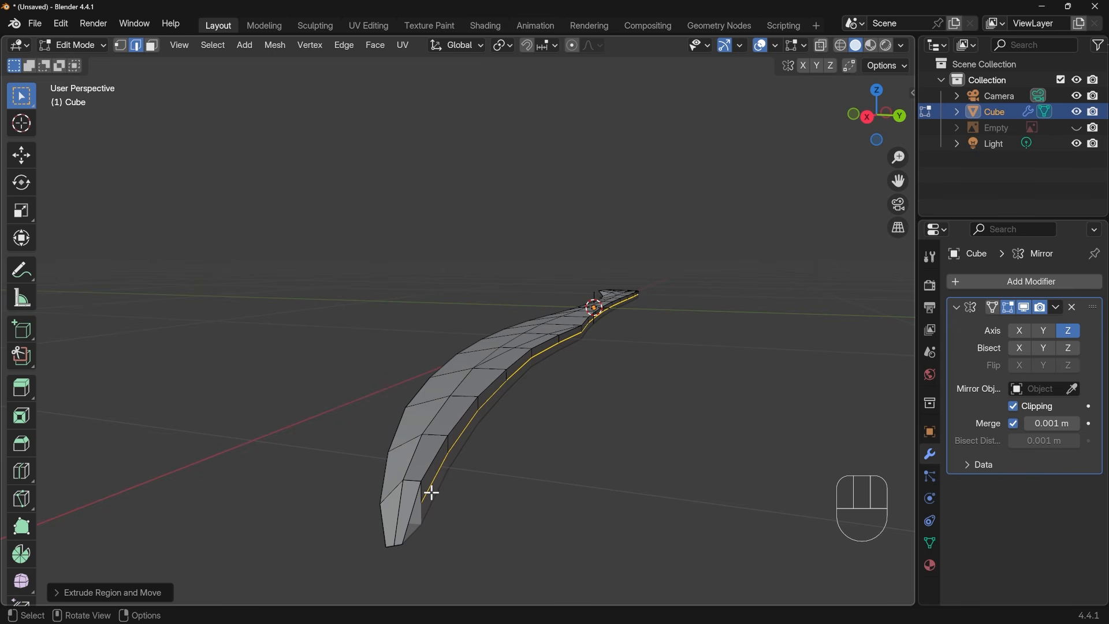
pyautogui.keyDown('shift'); pyautogui.moveTo(449, 495); pyautogui.dragTo(393, 455, button='middle'); pyautogui.keyUp('shift')
pyautogui.click(393, 454)
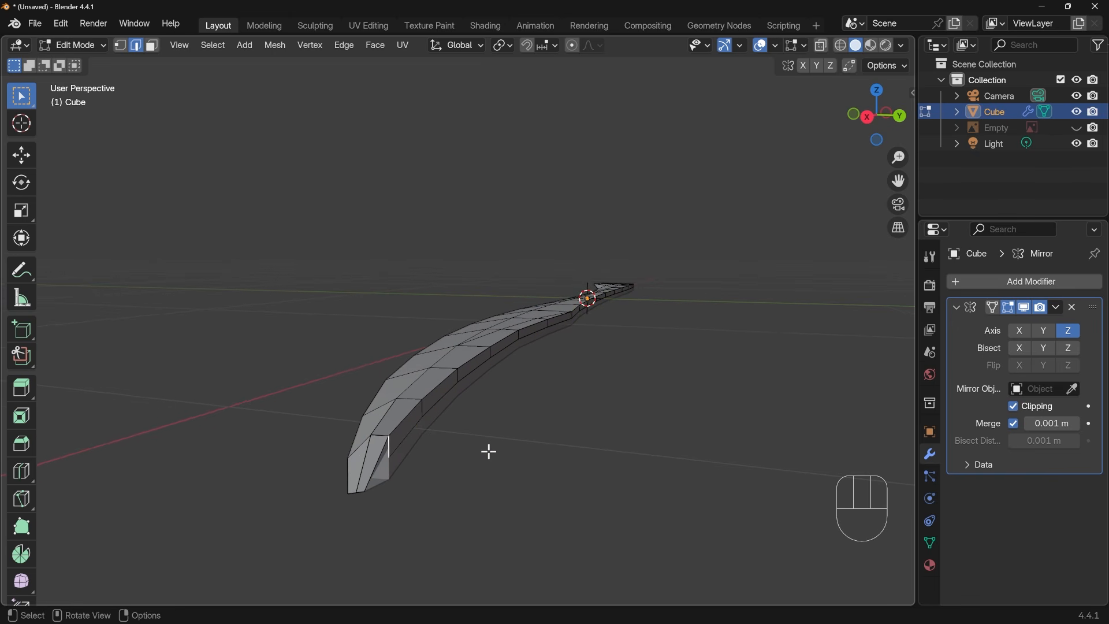
pyautogui.press('KP_Decimal')
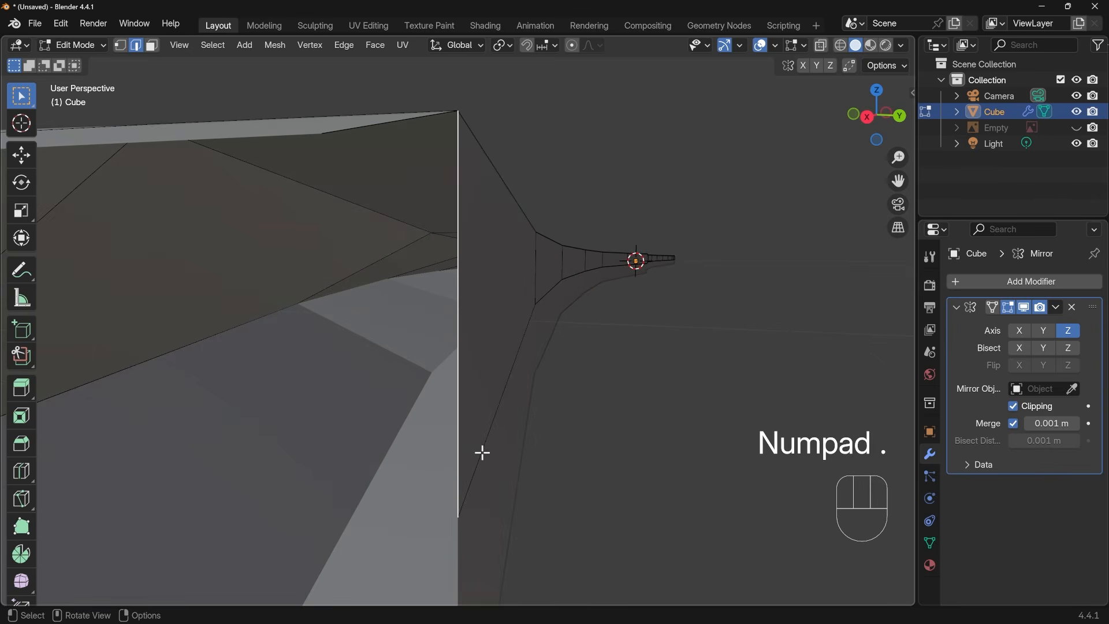
pyautogui.scroll(-4, 475, 445)
pyautogui.moveTo(526, 423); pyautogui.dragTo(436, 364, button='middle')
pyautogui.moveTo(413, 328); pyautogui.dragTo(456, 382, button='middle')
pyautogui.keyDown('shift'); pyautogui.click(413, 320); pyautogui.keyUp('shift')
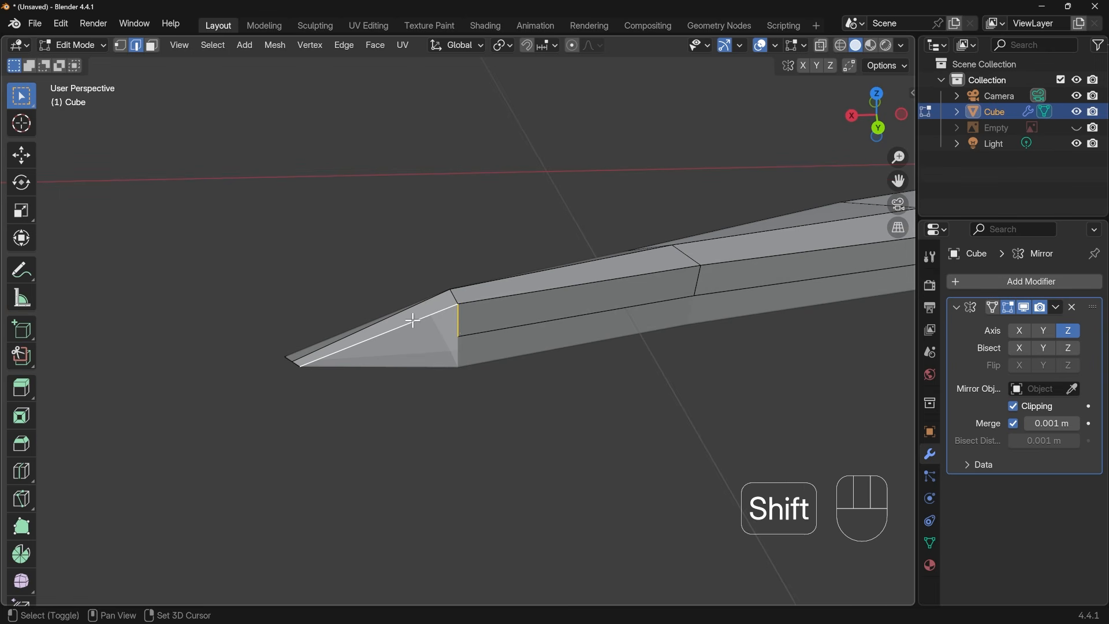
pyautogui.press('f')
# Lower the cross edge just behind the tip along Z by about 0.008 m to taper the blade
pyautogui.moveTo(460, 322); pyautogui.dragTo(542, 345, button='middle')
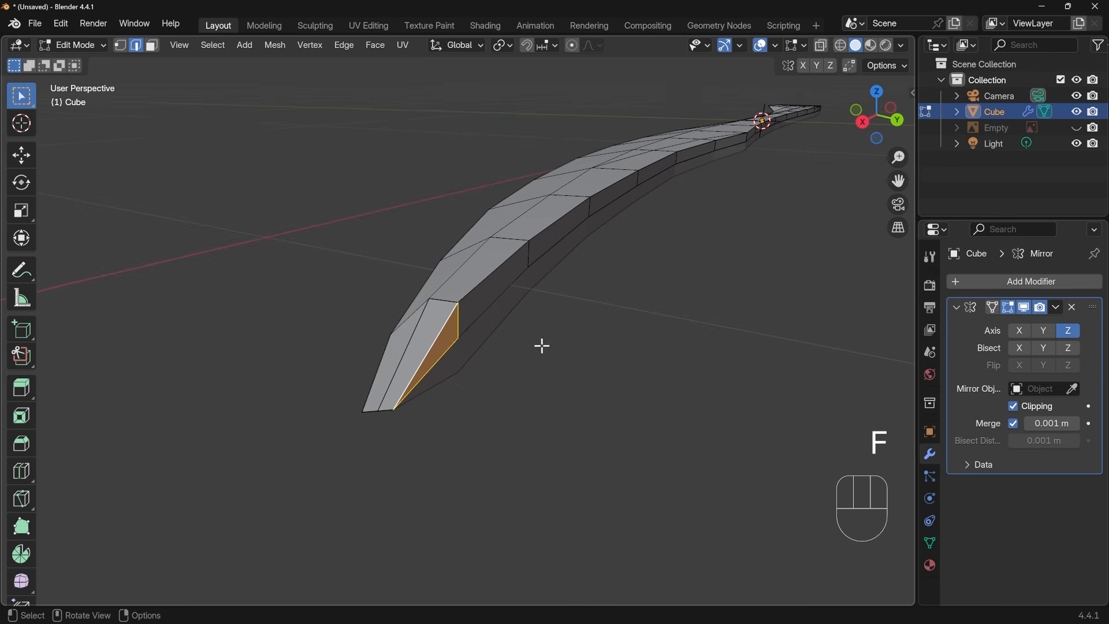
pyautogui.click(447, 304)
pyautogui.press('g')
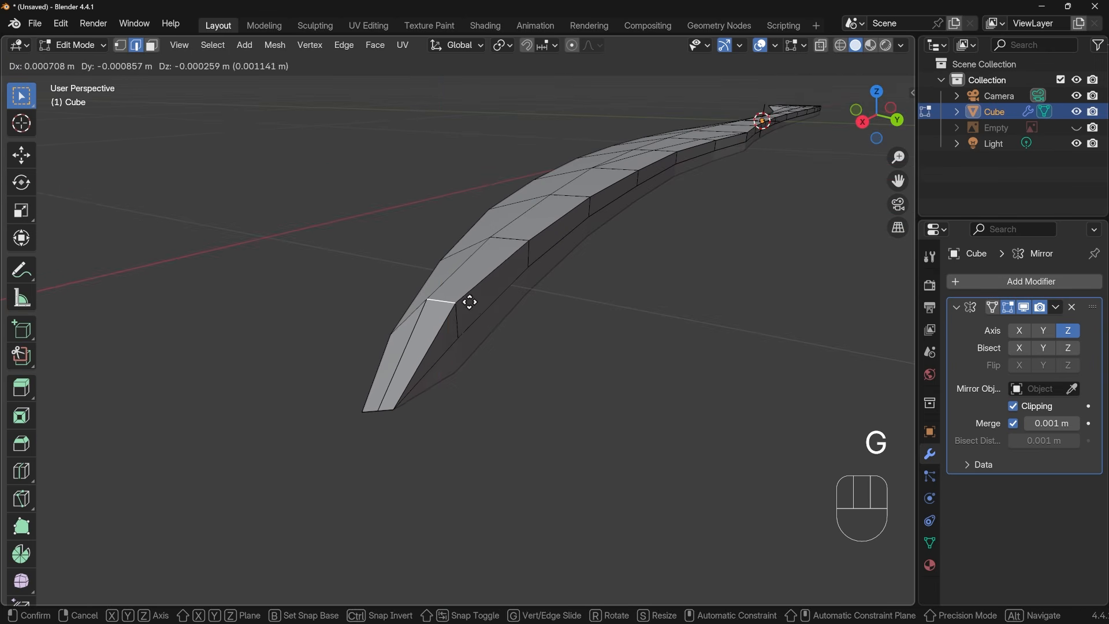
pyautogui.press('z')
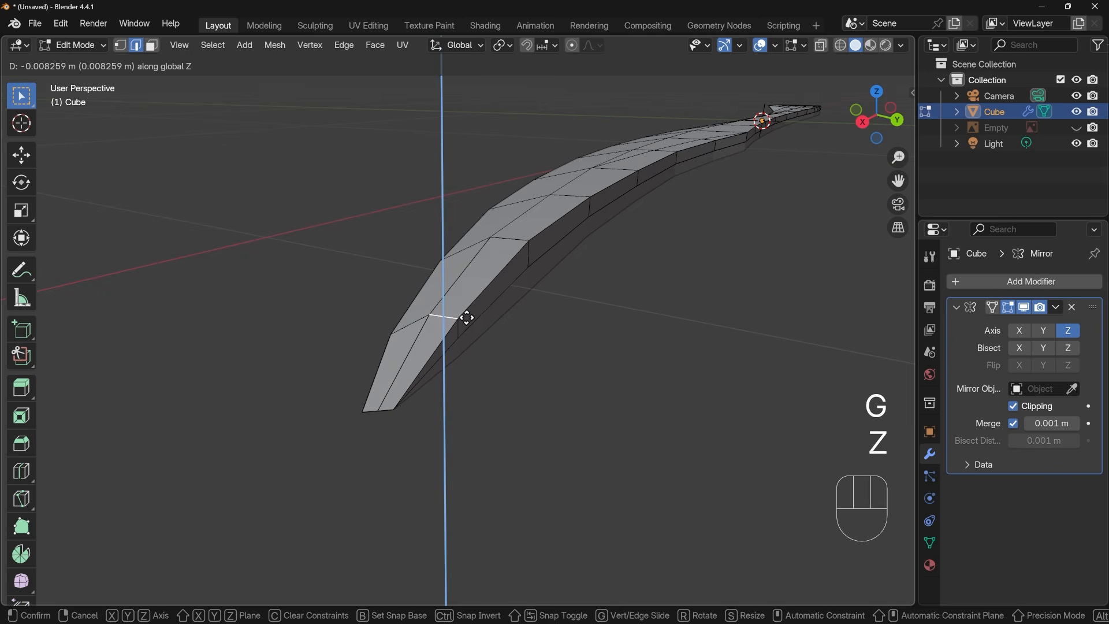
pyautogui.click(463, 317)
pyautogui.moveTo(462, 317); pyautogui.dragTo(522, 423, button='middle')
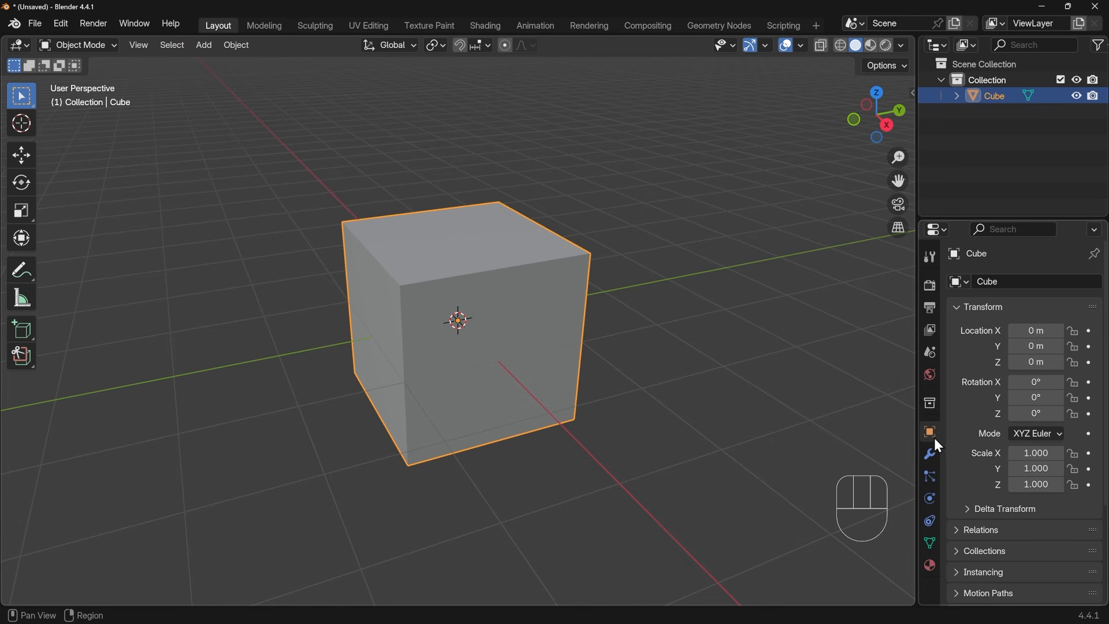
# Add a Subdivision Surface modifier to the cube
pyautogui.click(933, 456)
pyautogui.click(1026, 283)
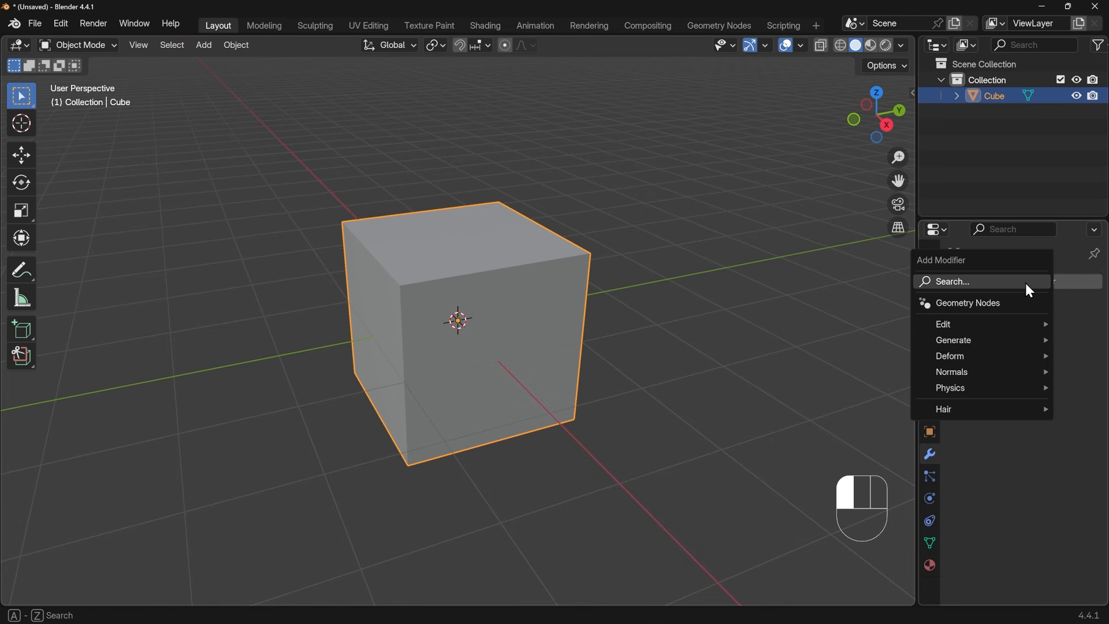
pyautogui.write('sub')
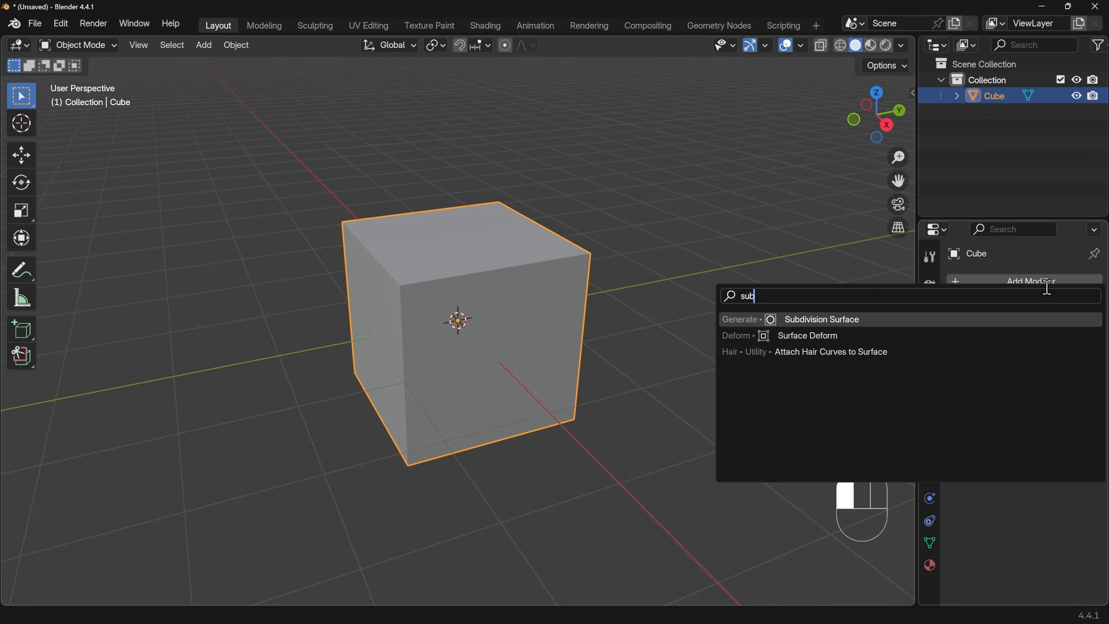
pyautogui.click(856, 320)
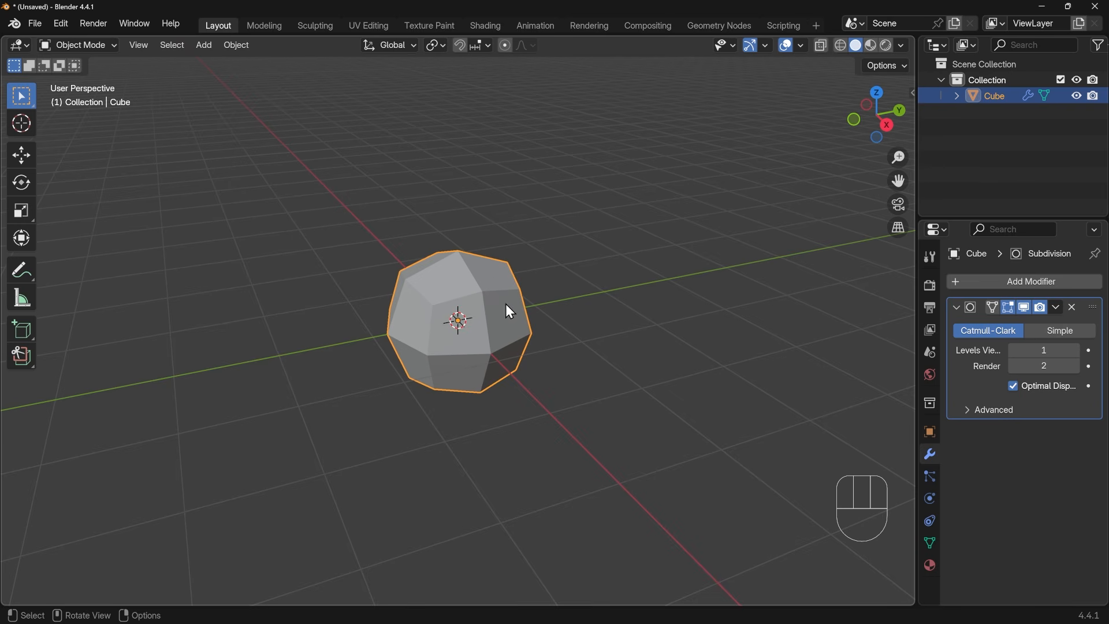
# Try viewport subdivision levels up to 4 on the cube and settle on 3
pyautogui.click(1078, 355)
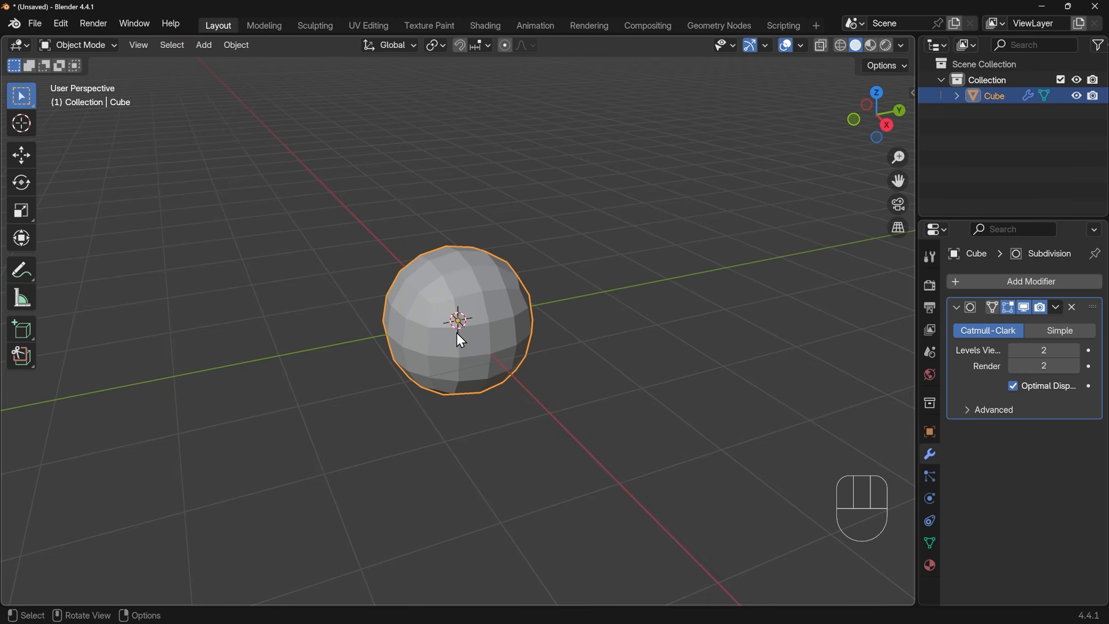
pyautogui.moveTo(477, 342); pyautogui.dragTo(532, 369, button='middle')
pyautogui.click(1076, 354)
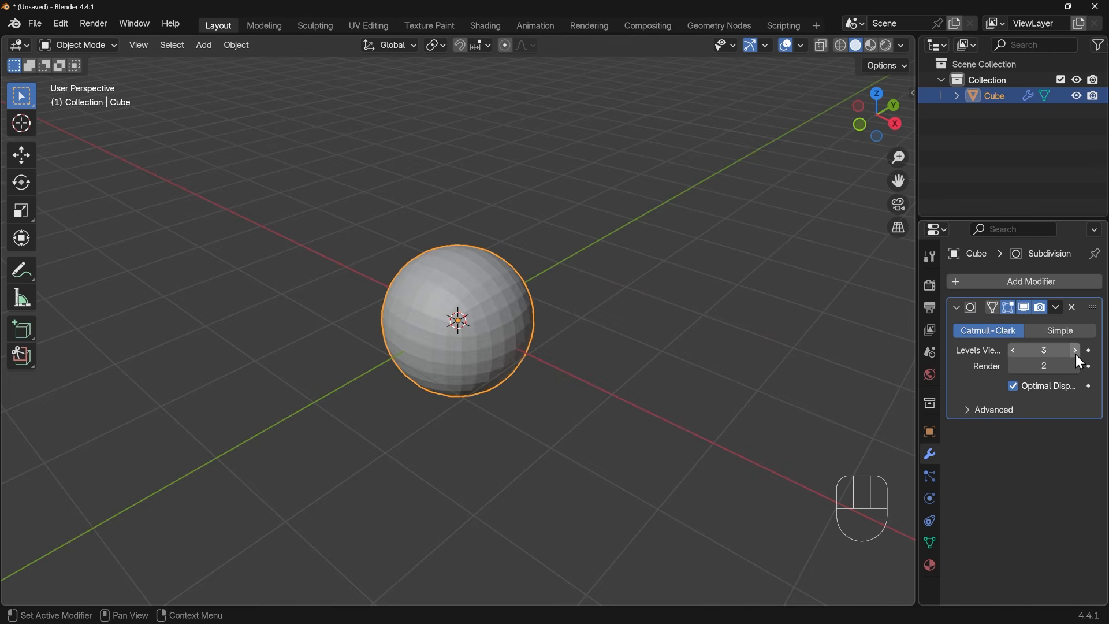
pyautogui.click(1076, 355)
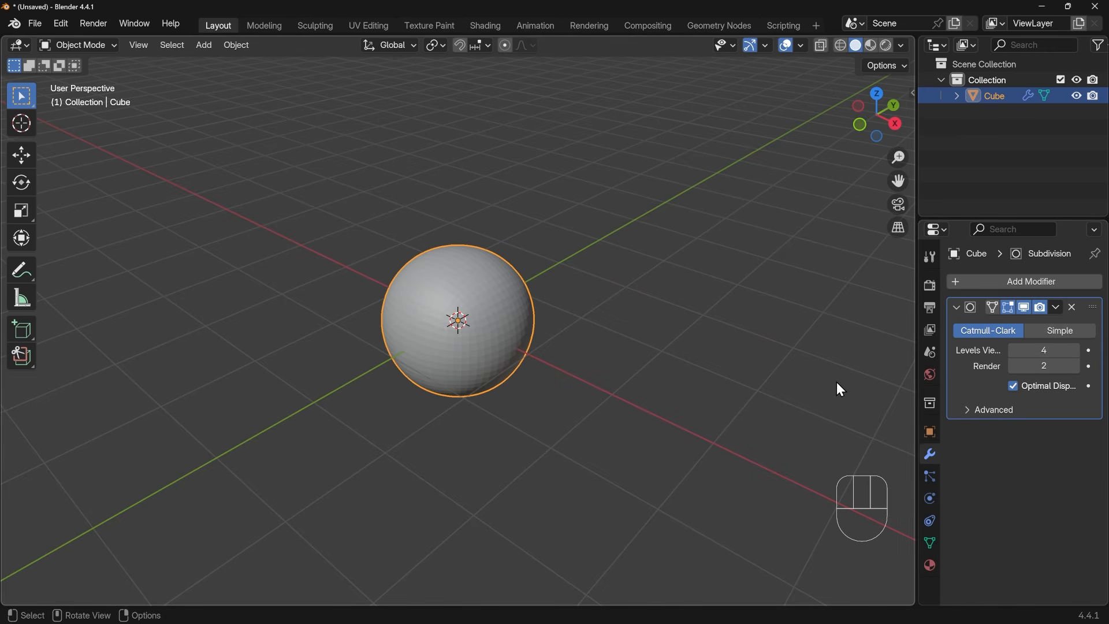
pyautogui.click(1015, 350)
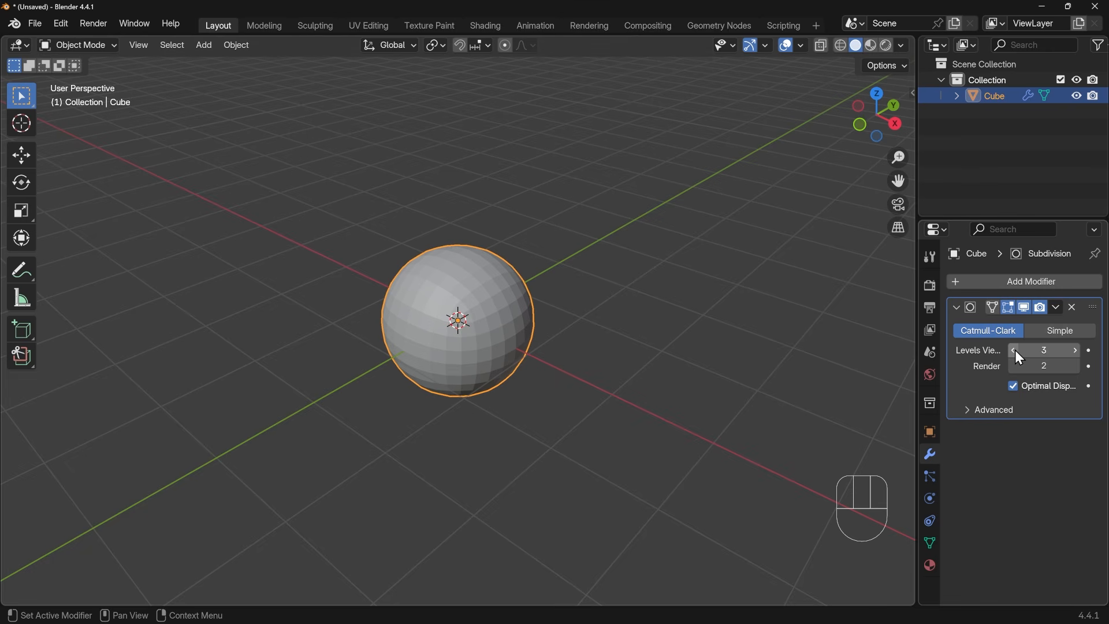
# Shade the subdivided cube smooth and enter Edit Mode on it
pyautogui.rightClick(484, 313)
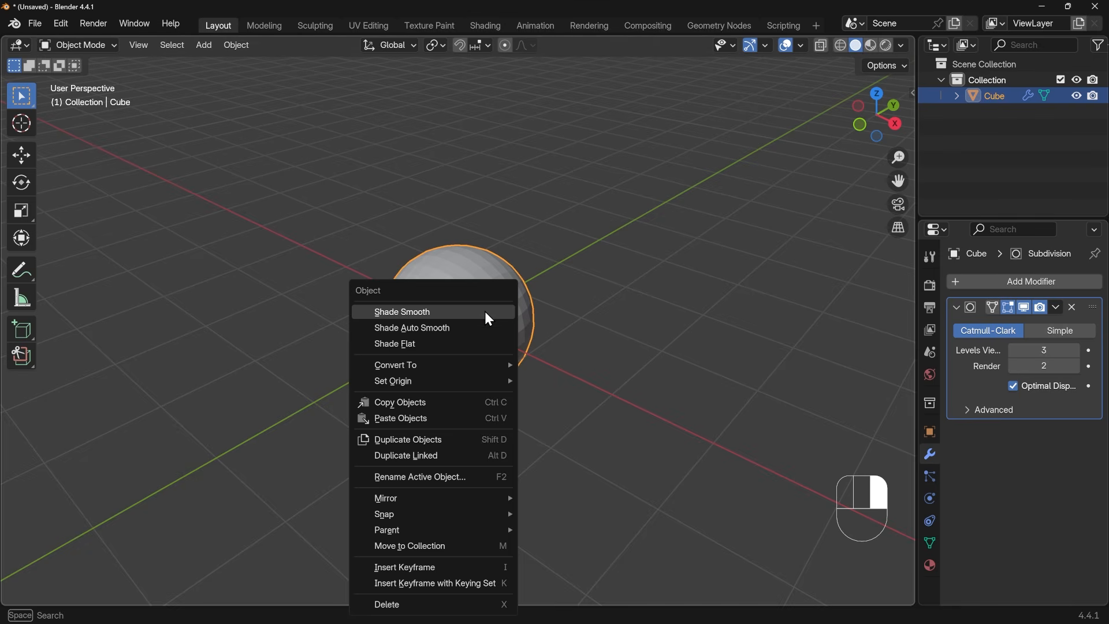
pyautogui.click(486, 311)
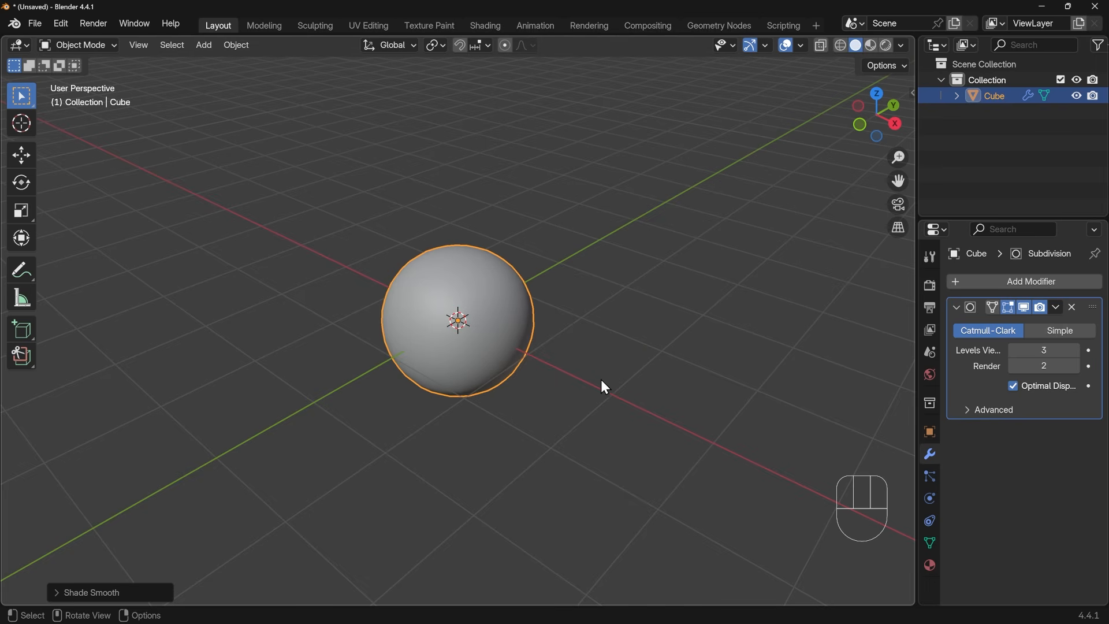
pyautogui.press('Tab')
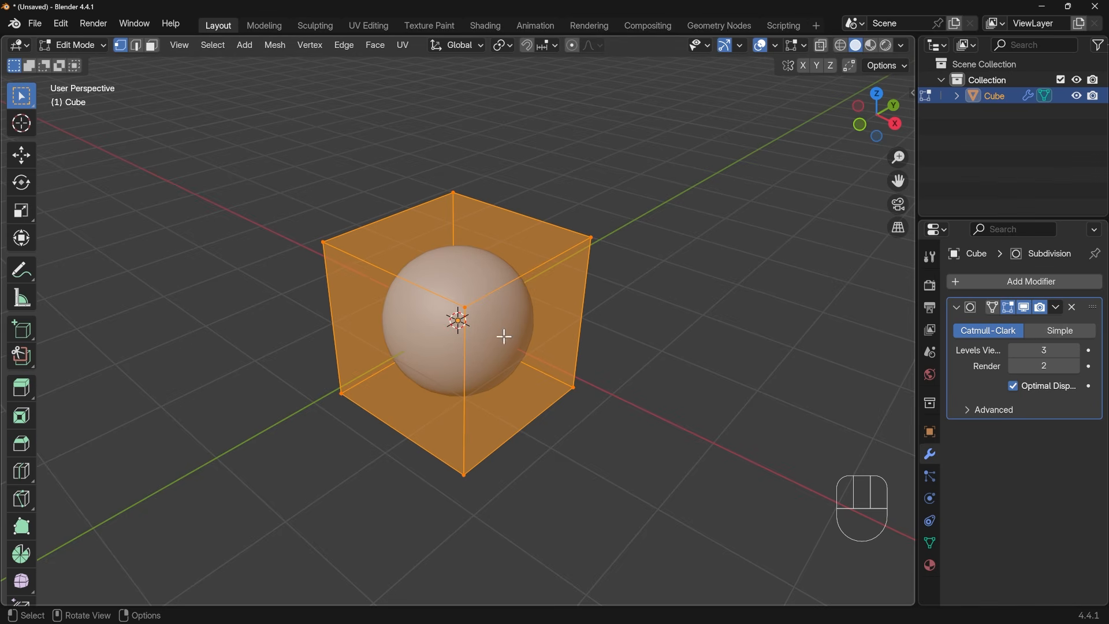
# Try the Subdivision modifier's On Cage display on the cube and switch it back off
pyautogui.click(993, 308)
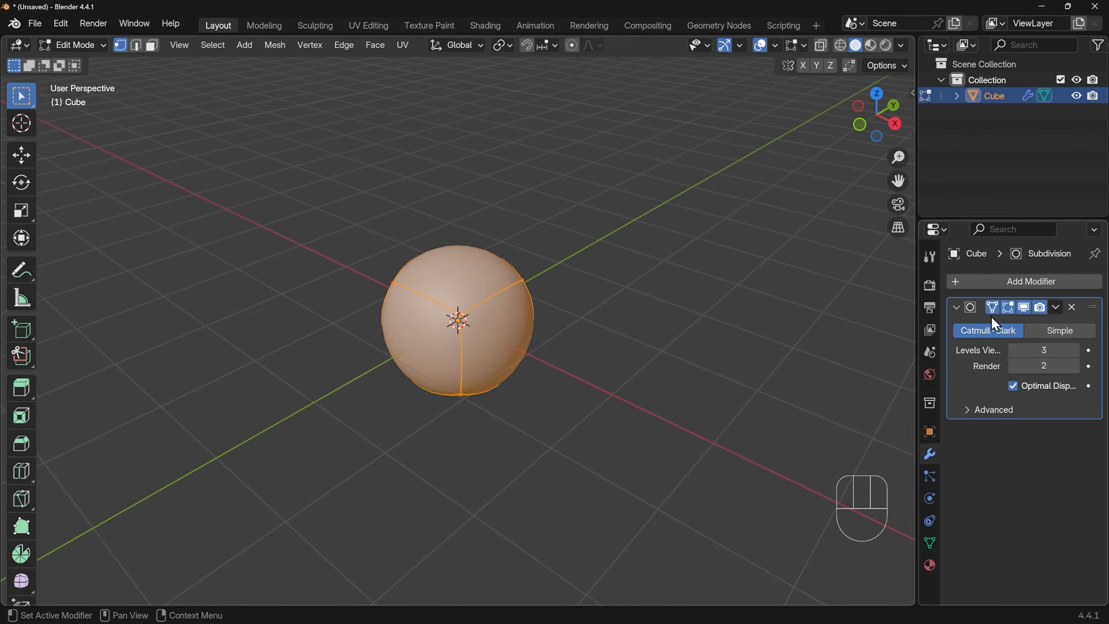
pyautogui.moveTo(578, 266); pyautogui.dragTo(636, 312, button='middle')
pyautogui.click(995, 309)
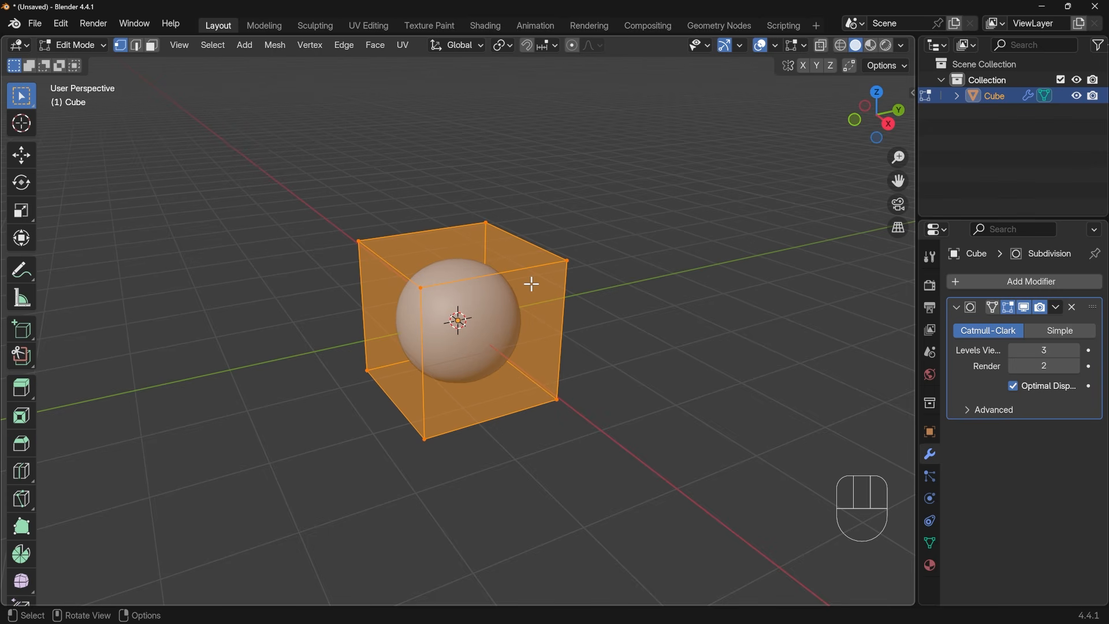
# Bevel one upper edge of the cube running along X with a single segment
pyautogui.press('2')
pyautogui.click(399, 269)
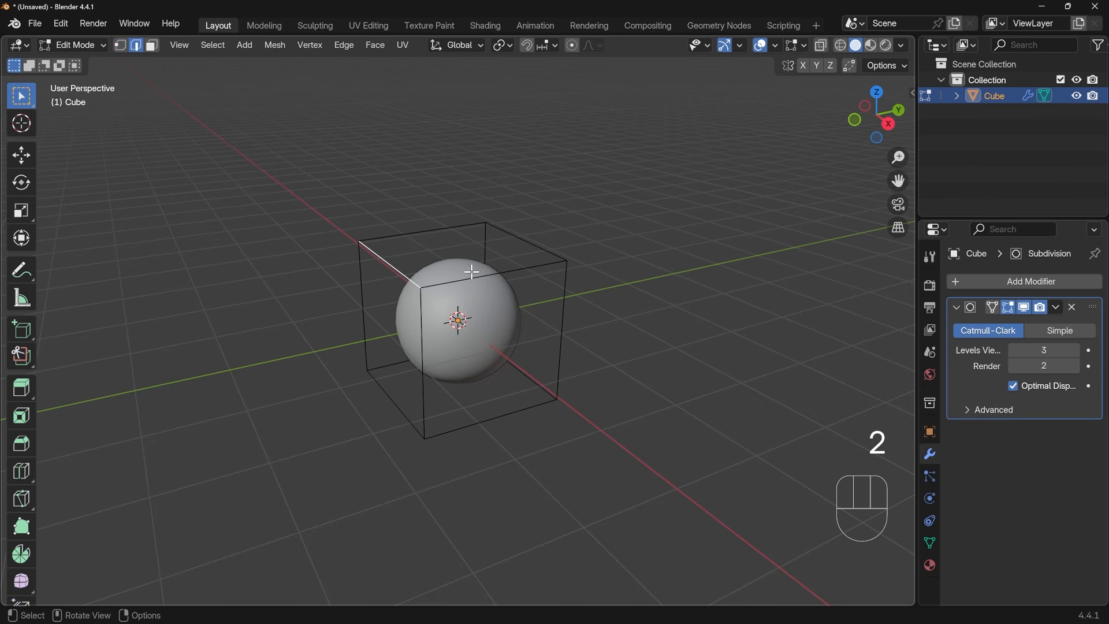
pyautogui.hotkey('ctrl', 'b')
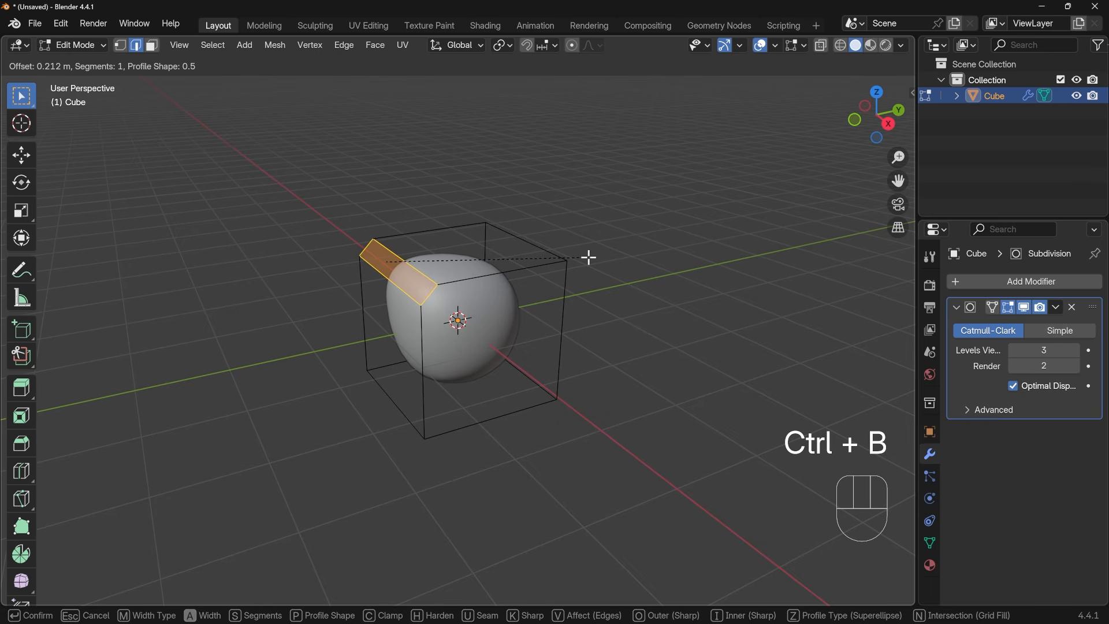
pyautogui.click(540, 275)
pyautogui.moveTo(540, 275); pyautogui.dragTo(374, 247, button='middle')
pyautogui.scroll(3, 395, 250)
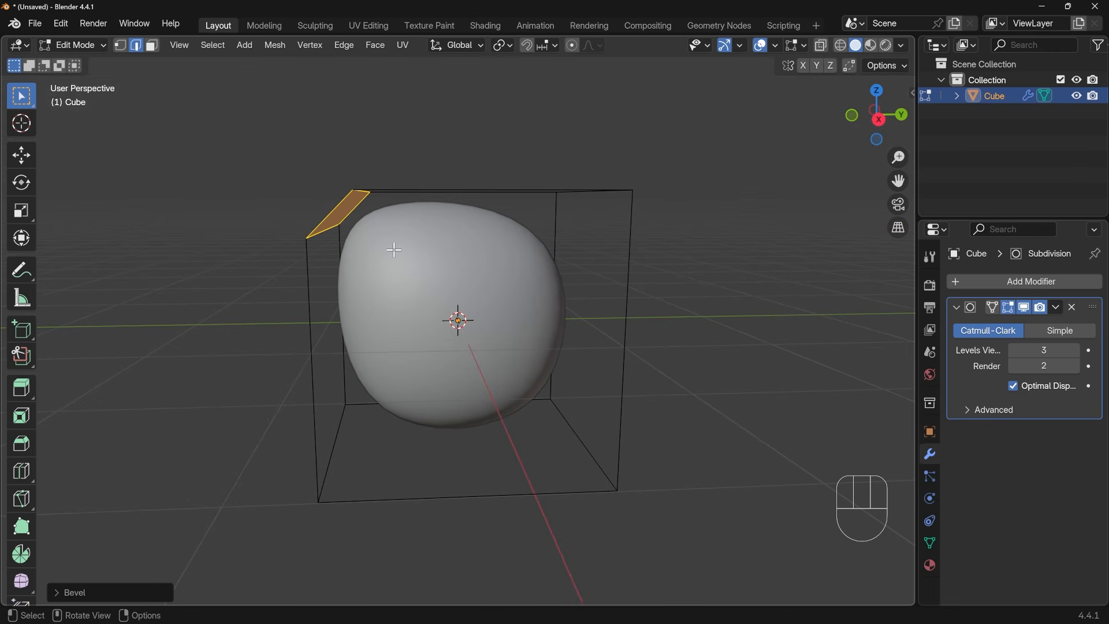
# Scale the bevel's two long edges closer together, excluding the X axis, to a factor of about 0.225
pyautogui.moveTo(418, 207); pyautogui.dragTo(364, 198, button='middle')
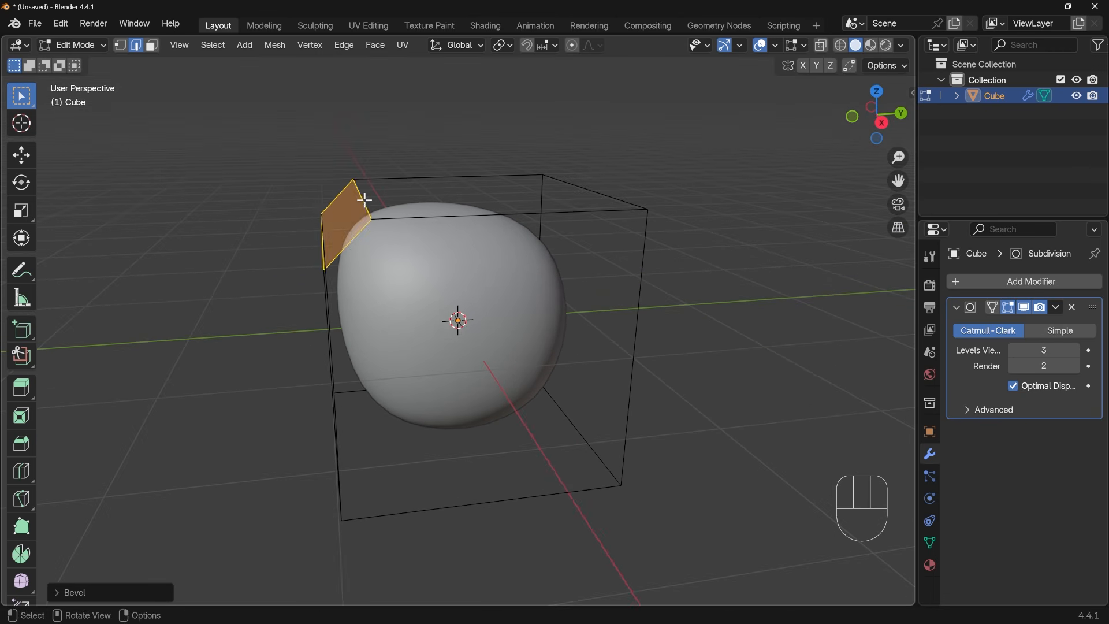
pyautogui.click(362, 199)
pyautogui.keyDown('shift'); pyautogui.click(323, 254); pyautogui.keyUp('shift')
pyautogui.moveTo(322, 247); pyautogui.dragTo(372, 247, button='middle')
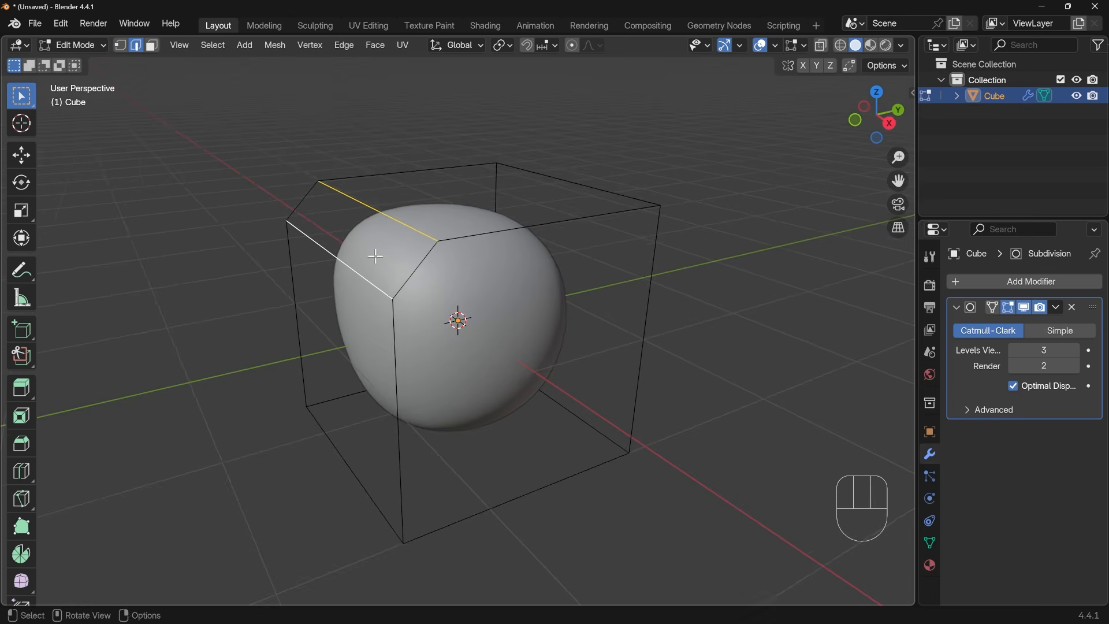
pyautogui.moveTo(443, 286); pyautogui.dragTo(441, 228, button='middle')
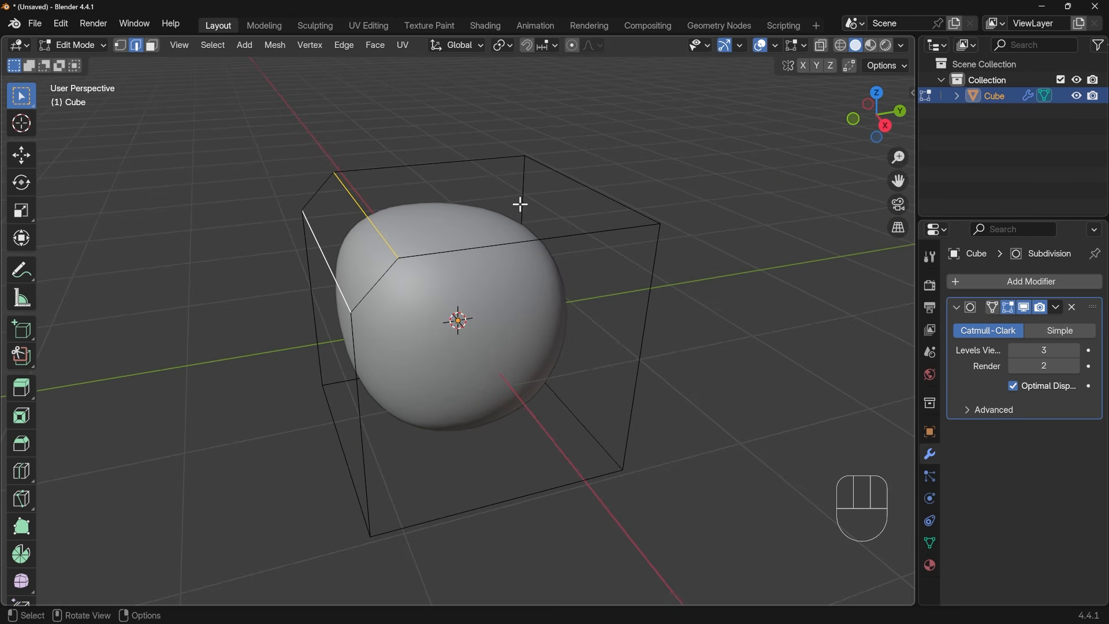
pyautogui.press('s')
pyautogui.hotkey('shift', 'x')
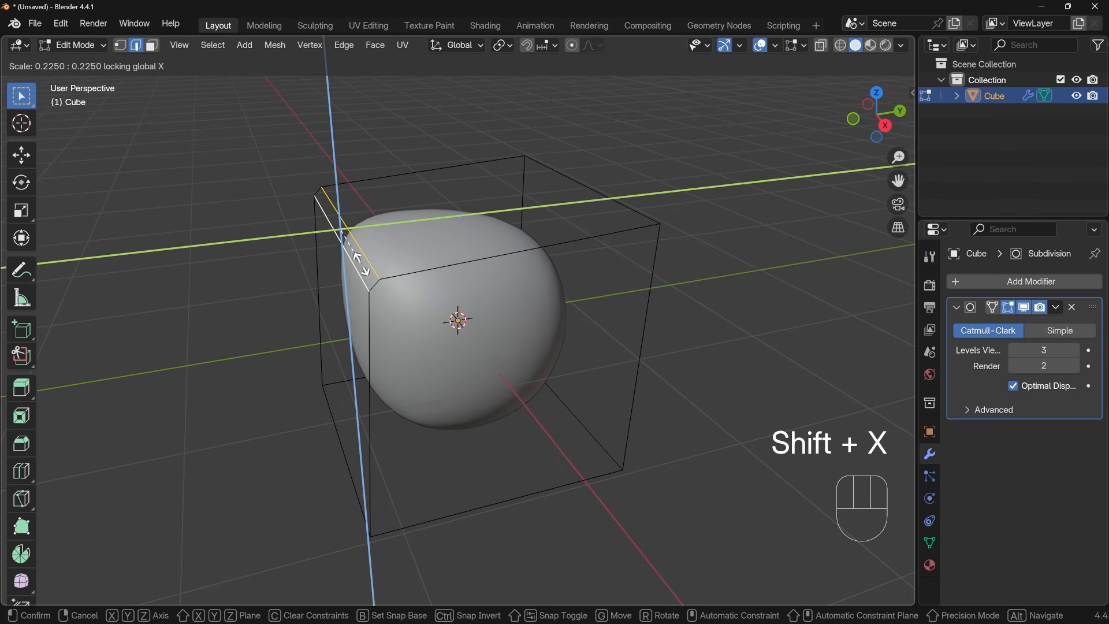
pyautogui.click(368, 267)
# Add a lengthwise loop cut through the middle of the narrow bevel strip
pyautogui.hotkey('ctrl', 'r')
pyautogui.moveTo(370, 277); pyautogui.dragTo(407, 291)
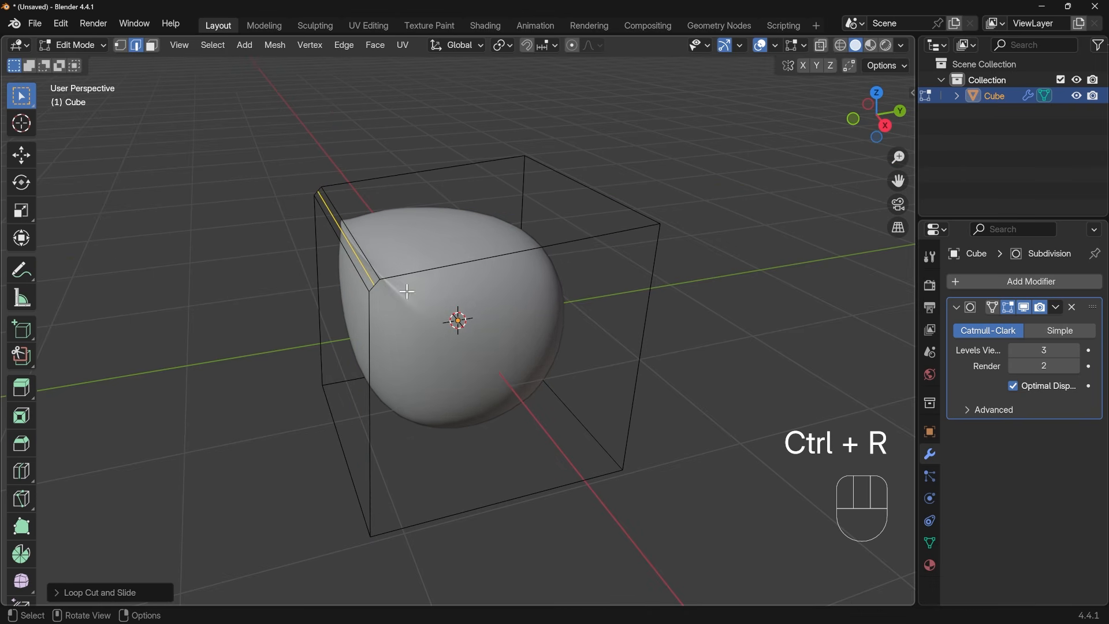
pyautogui.moveTo(422, 309); pyautogui.dragTo(450, 318, button='middle')
pyautogui.moveTo(485, 340); pyautogui.dragTo(367, 327, button='middle')
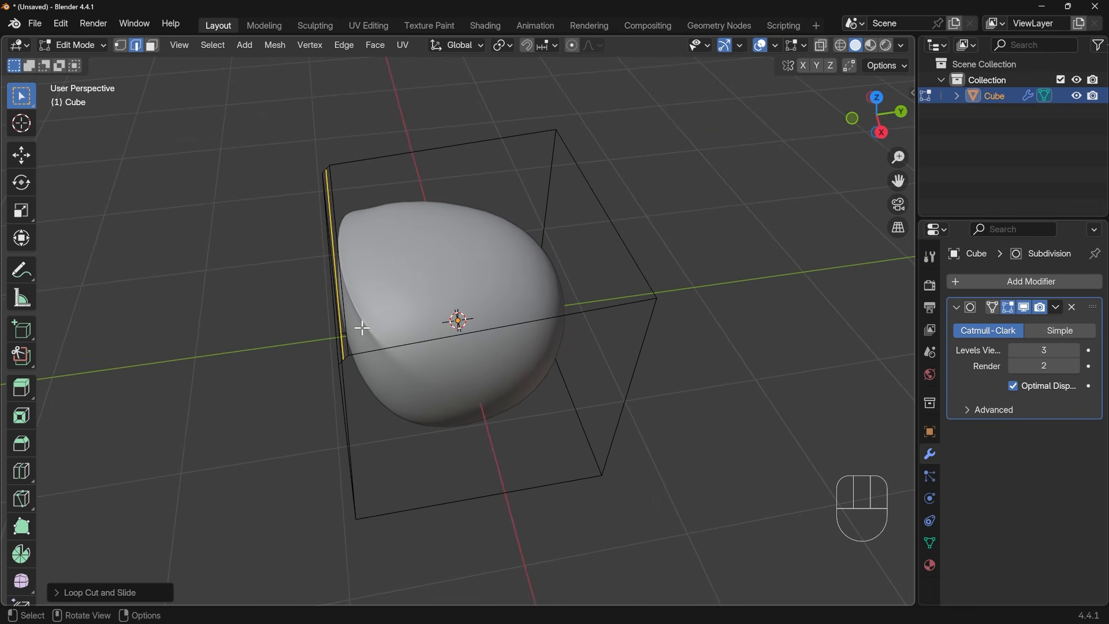
# Undo the loop cut, the edge scaling and the bevel on the cube
pyautogui.hotkey('ctrl', 'z')
pyautogui.hotkey('ctrl', 'z')
pyautogui.hotkey('ctrl', 'z')
pyautogui.hotkey('ctrl', 'z')
pyautogui.hotkey('ctrl', 'z')
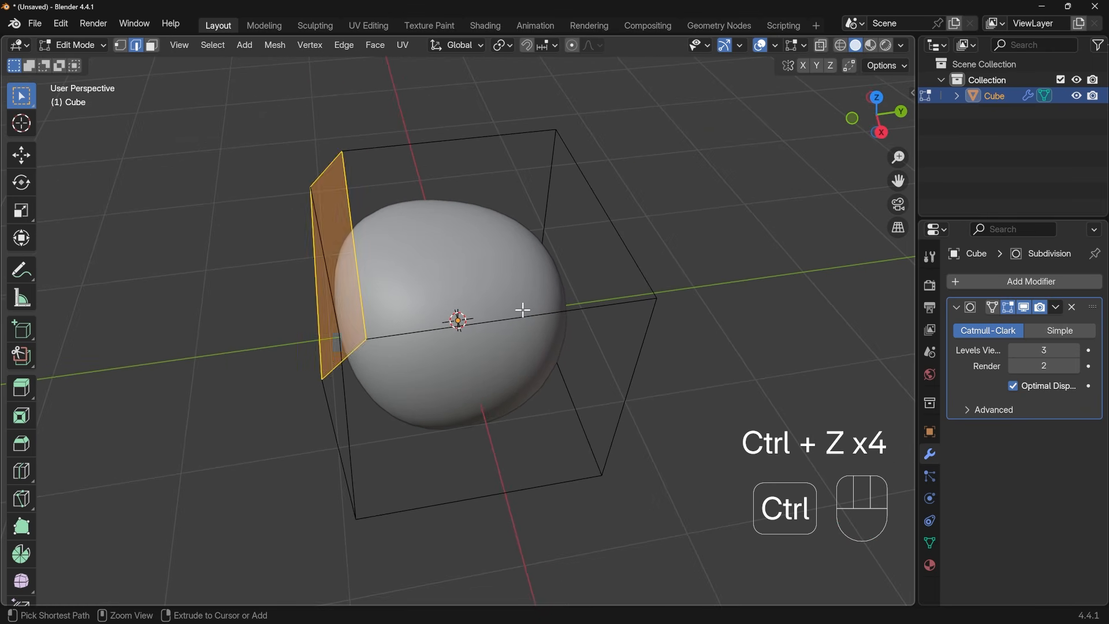
# Bevel all of the cube's edges with 2 segments and an offset of about 0.117 m, and return to Object Mode
pyautogui.press('a')
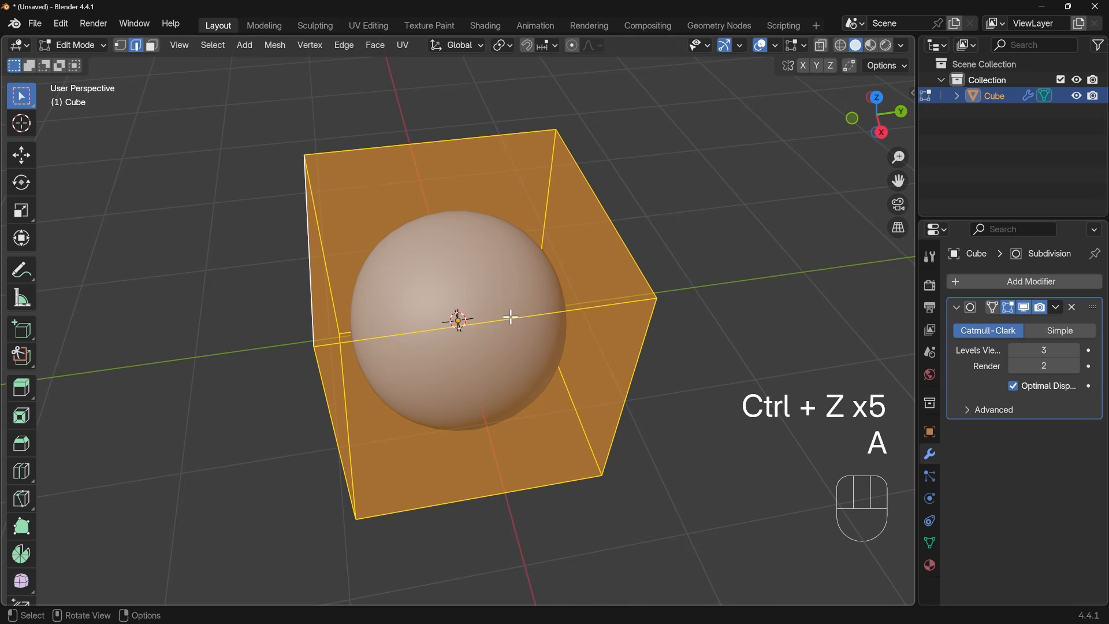
pyautogui.hotkey('ctrl', 'b')
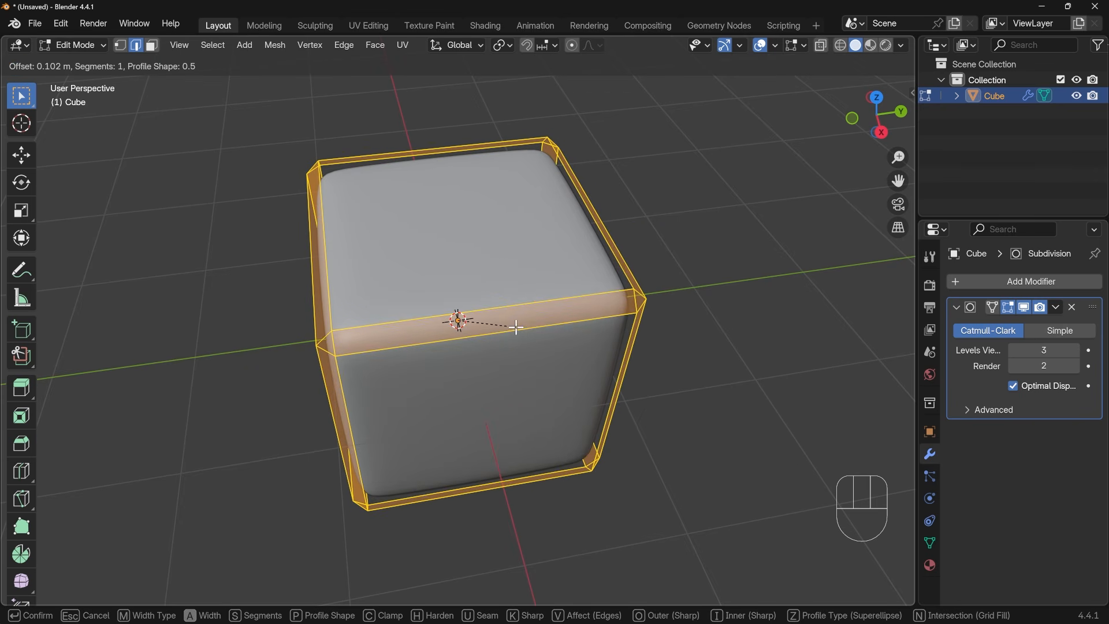
pyautogui.scroll(1, 517, 327)
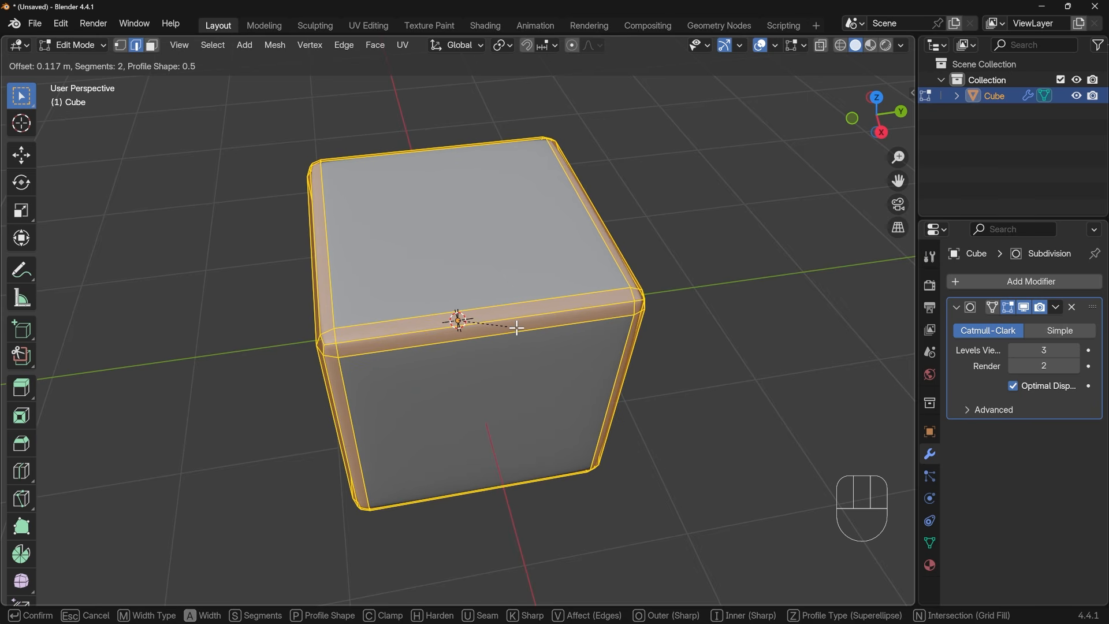
pyautogui.click(517, 327)
pyautogui.moveTo(486, 366); pyautogui.dragTo(559, 386, button='middle')
pyautogui.press('Tab')
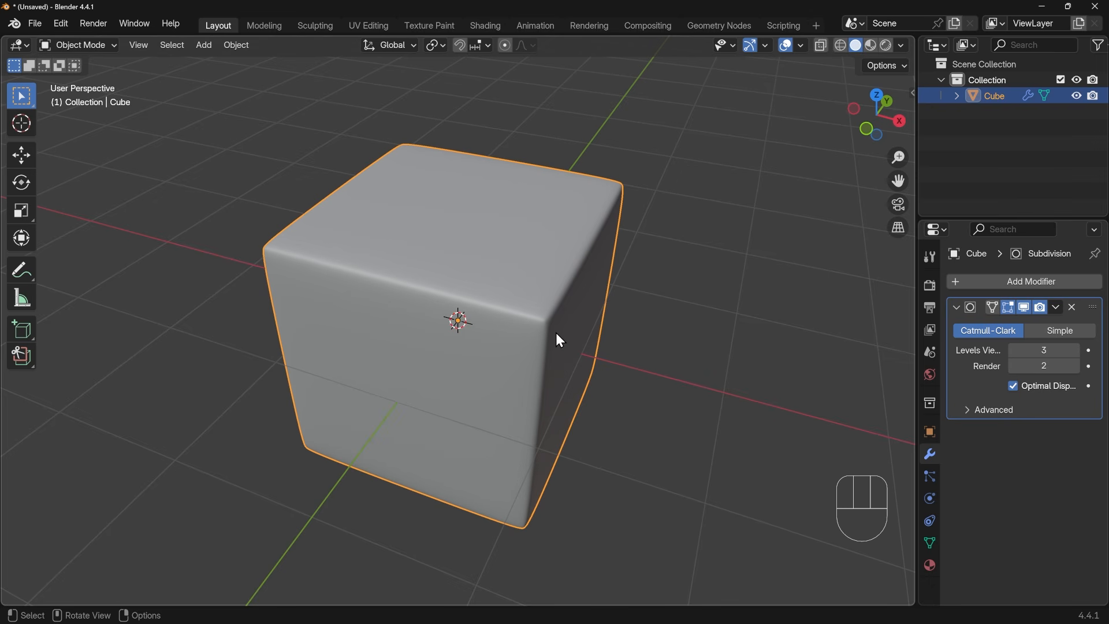
# Undo the bevel on all of the cube's edges
pyautogui.hotkey('ctrl', 'z')
pyautogui.hotkey('ctrl', 'z')
pyautogui.hotkey('ctrl', 'z')
pyautogui.hotkey('ctrl', 'z')
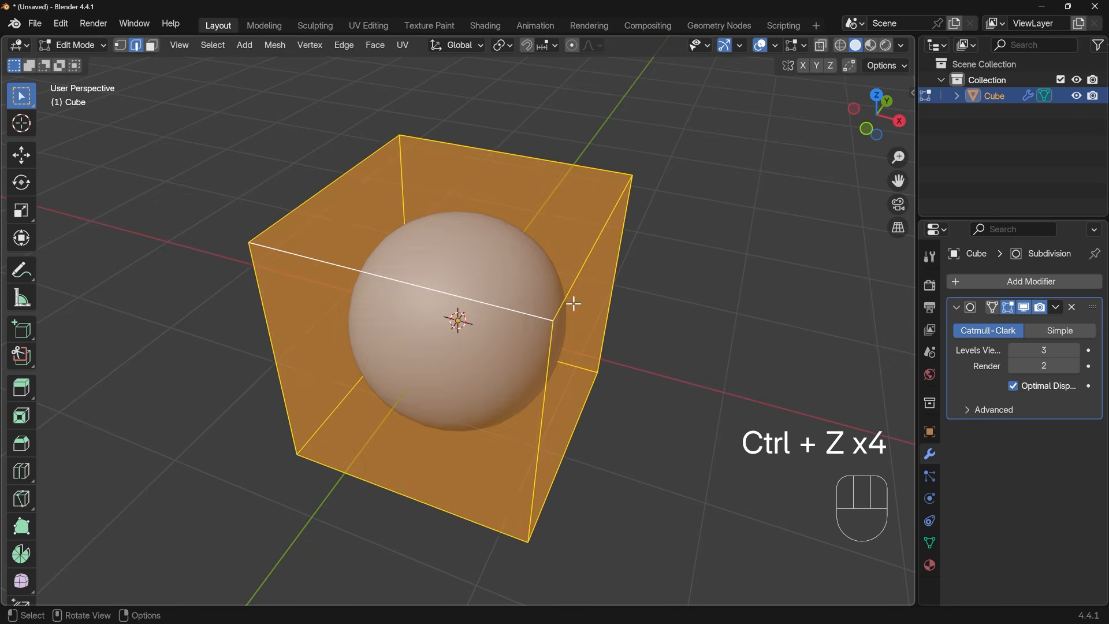
# Add a loop cut around the cube and slide it close to the face on the positive X side
pyautogui.hotkey('ctrl', 'r')
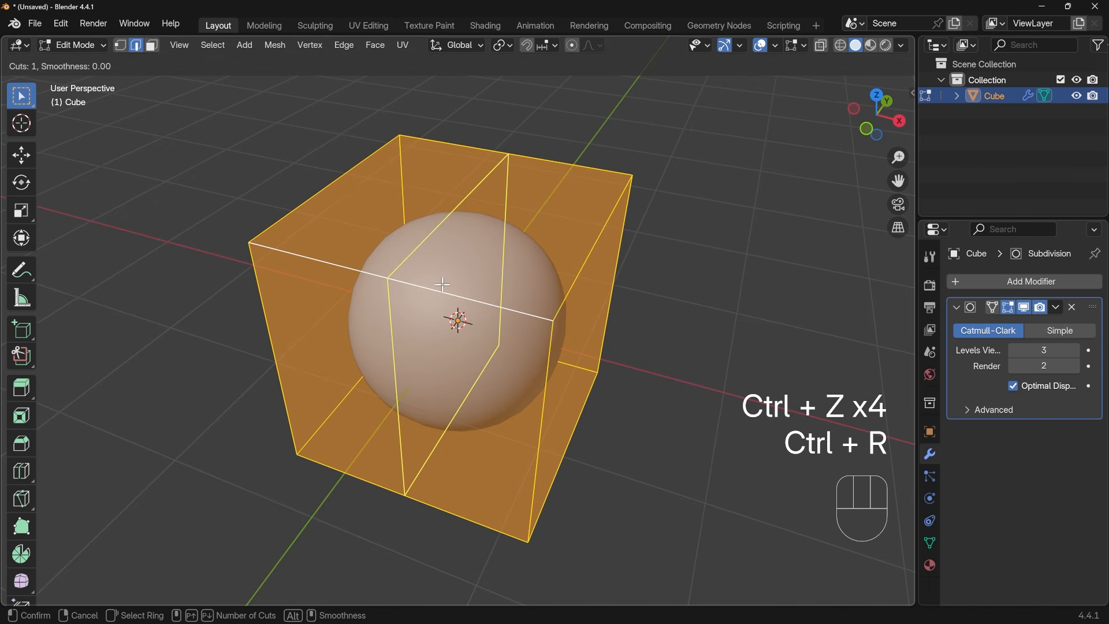
pyautogui.click(442, 284)
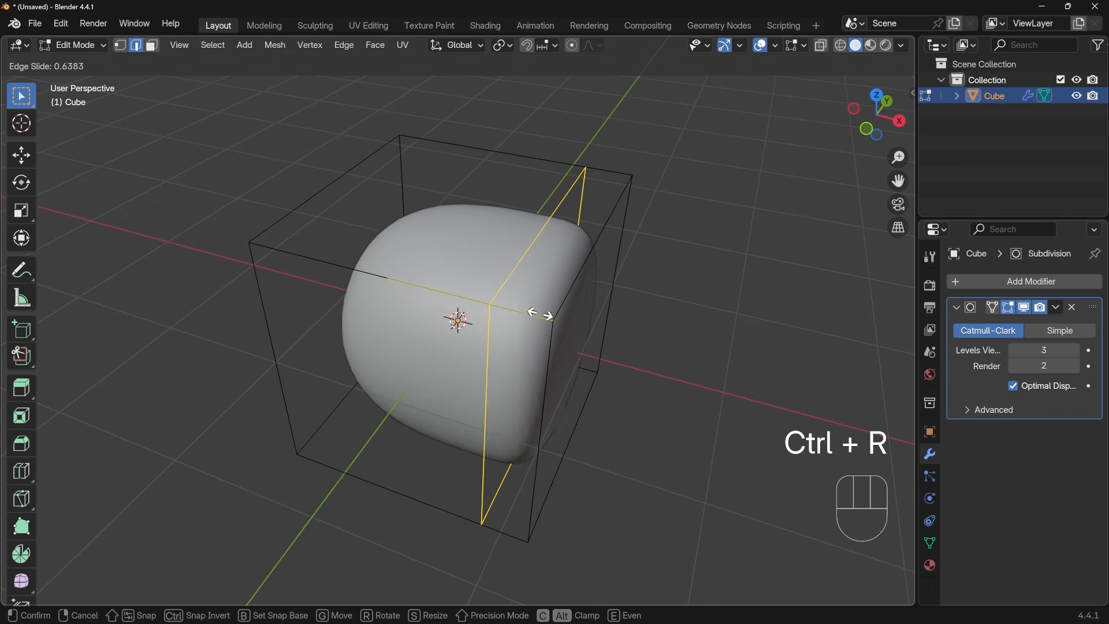
pyautogui.click(587, 323)
pyautogui.moveTo(589, 325); pyautogui.dragTo(552, 260, button='middle')
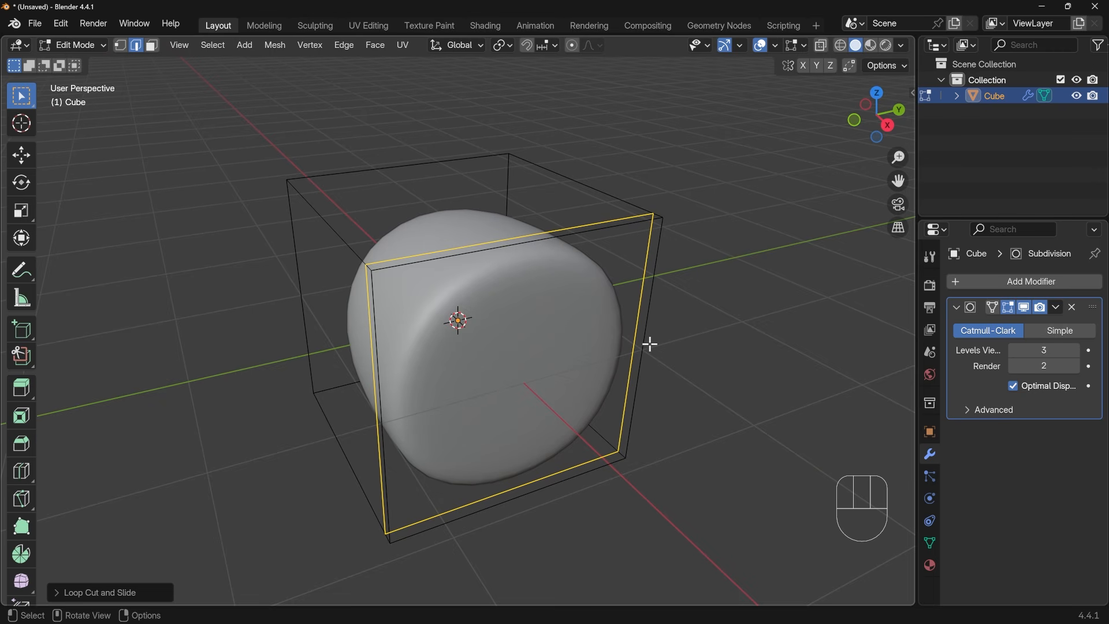
pyautogui.moveTo(421, 379); pyautogui.dragTo(451, 389, button='middle')
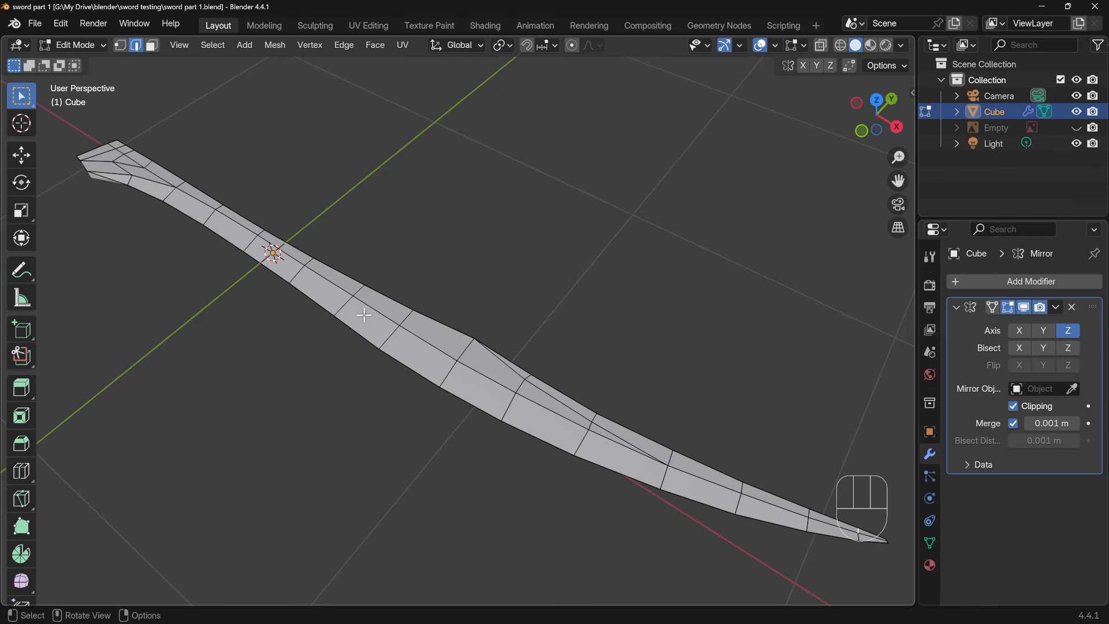
# Extrude the three open rim edges at the sword's wide handle end down along Z to the mirrored half, and return to Object Mode
pyautogui.moveTo(139, 260); pyautogui.dragTo(305, 346, button='middle')
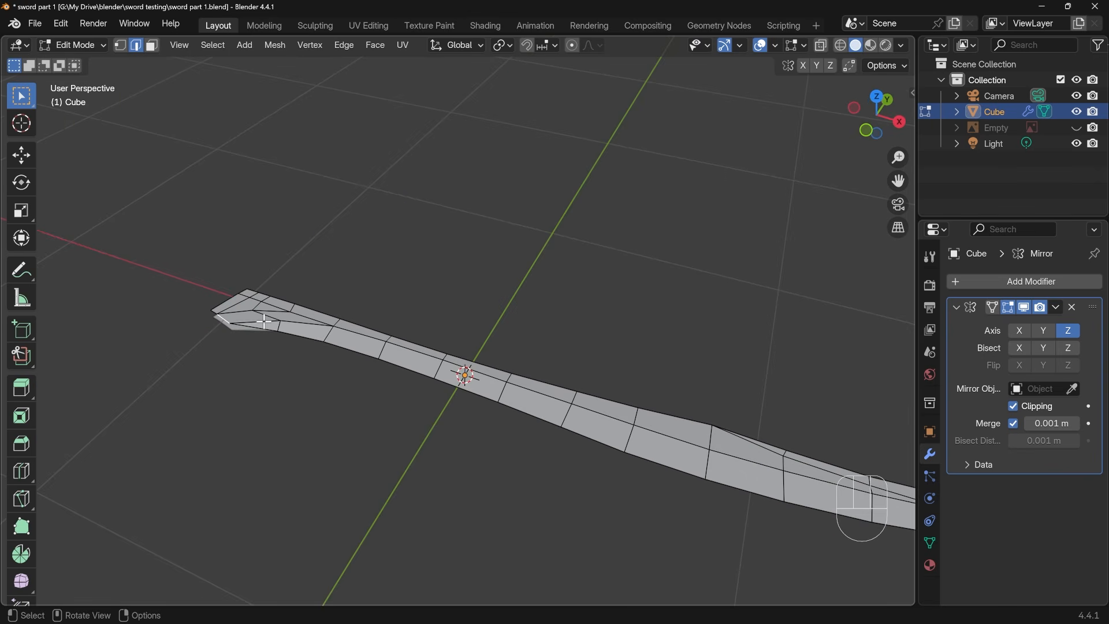
pyautogui.press('KP_Decimal')
pyautogui.scroll(-10, 364, 327)
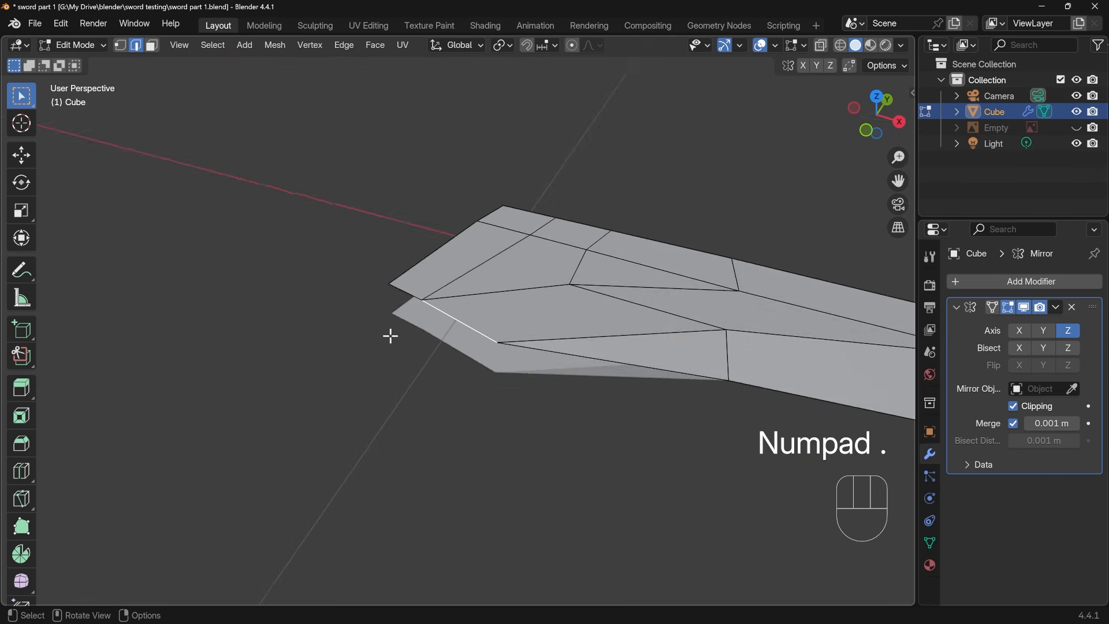
pyautogui.moveTo(389, 335); pyautogui.dragTo(514, 324, button='middle')
pyautogui.click(514, 325)
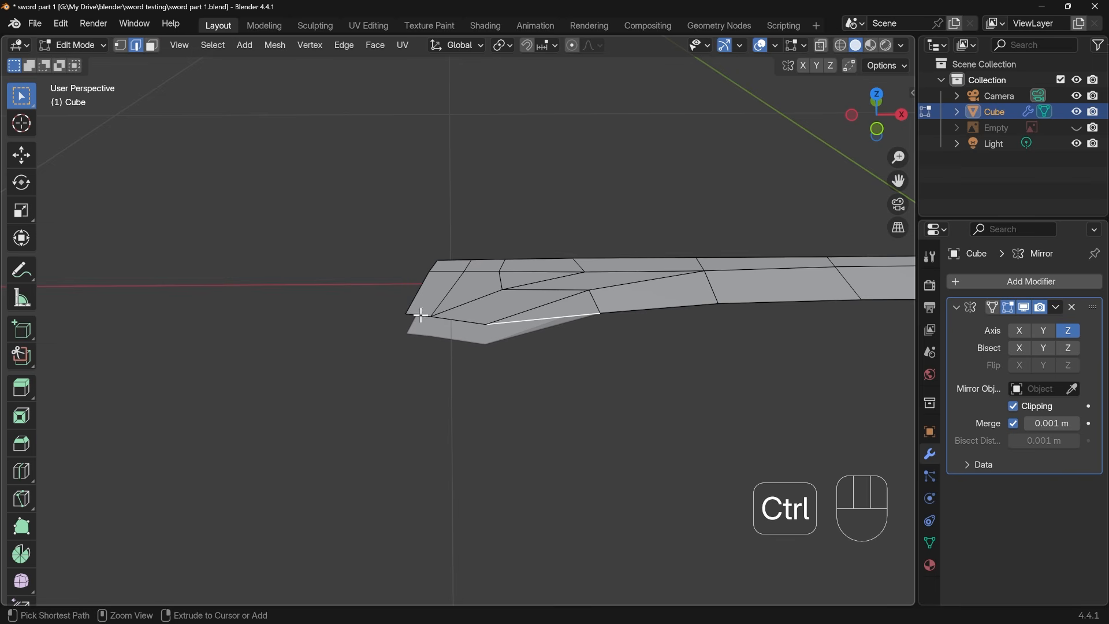
pyautogui.keyDown('ctrl'); pyautogui.click(446, 318); pyautogui.keyUp('ctrl')
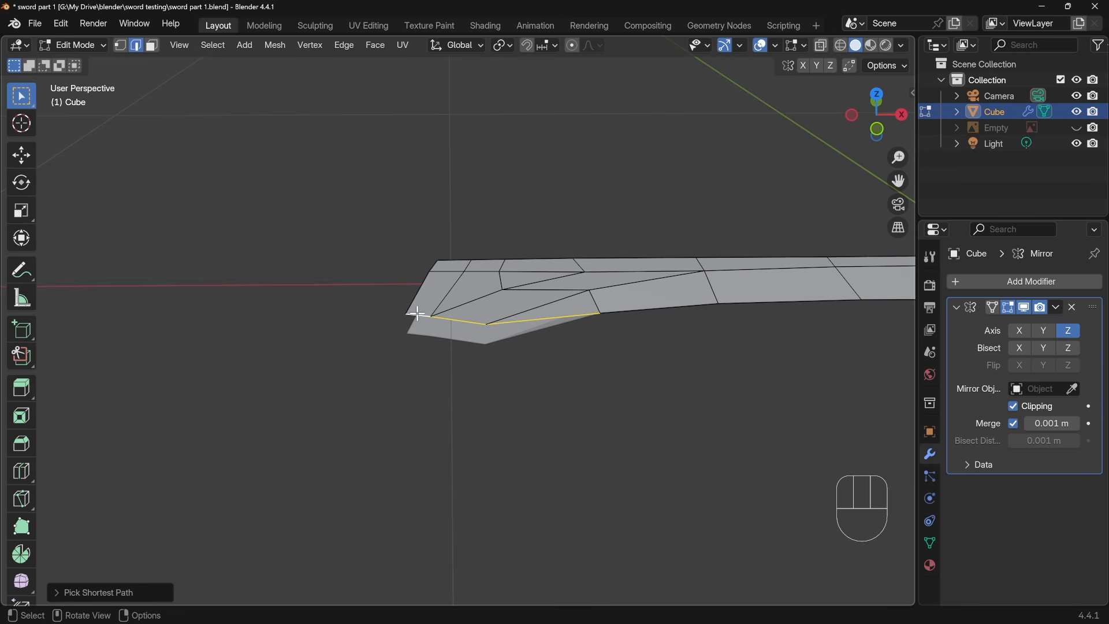
pyautogui.press('e')
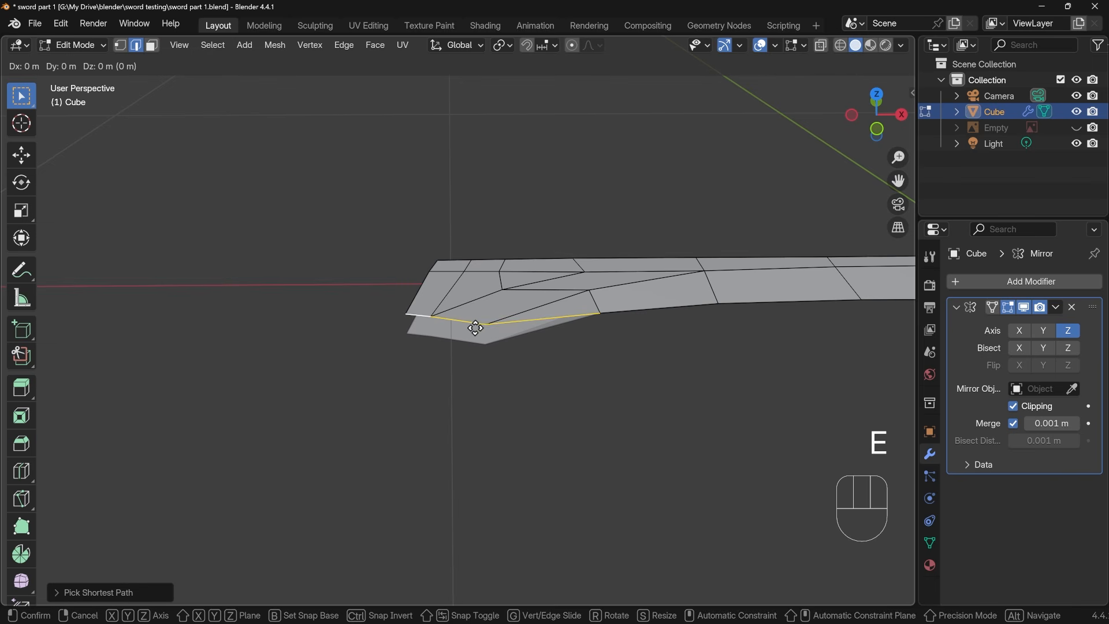
pyautogui.press('z')
pyautogui.click(486, 349)
pyautogui.press('Tab')
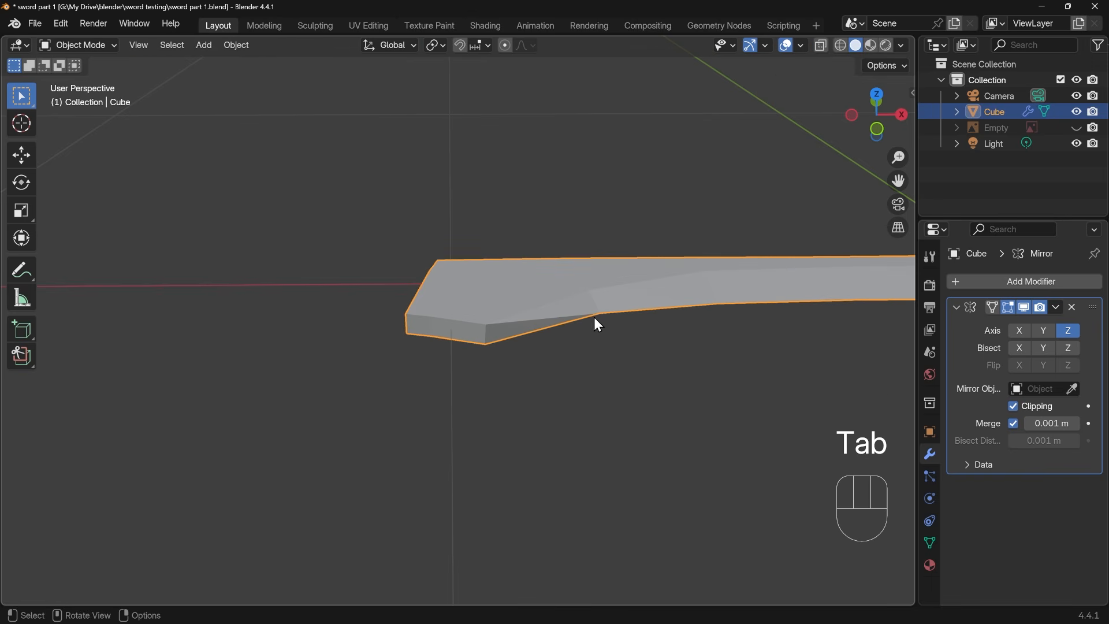
# Add a Subdivision Surface modifier to the sword and collapse the Mirror modifier's settings
pyautogui.moveTo(569, 326); pyautogui.dragTo(487, 396, button='middle')
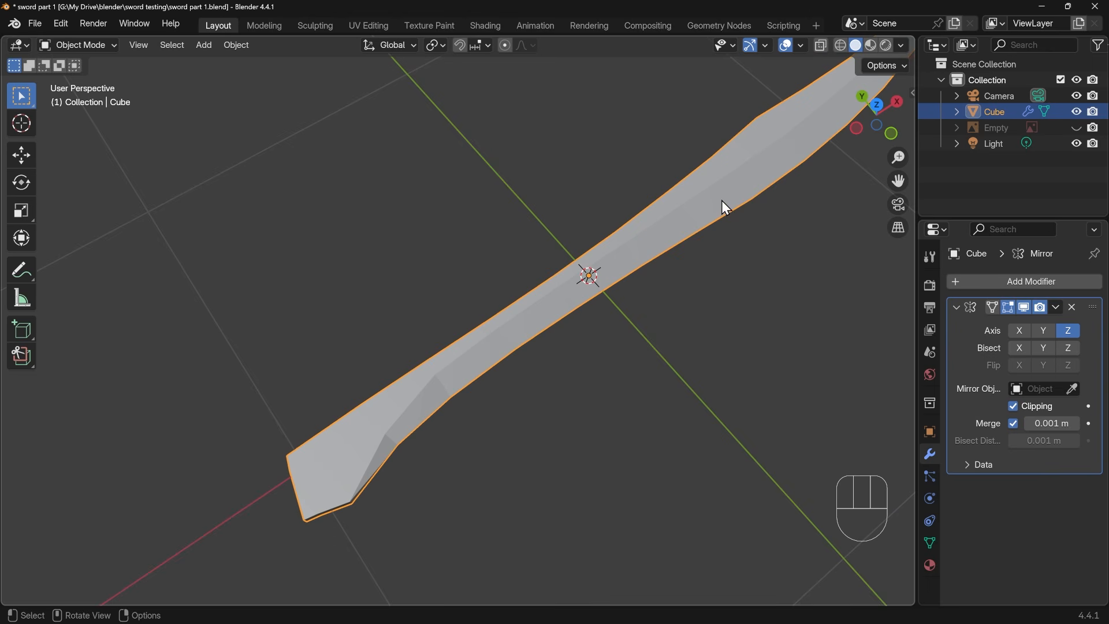
pyautogui.moveTo(649, 293); pyautogui.dragTo(716, 200, button='middle')
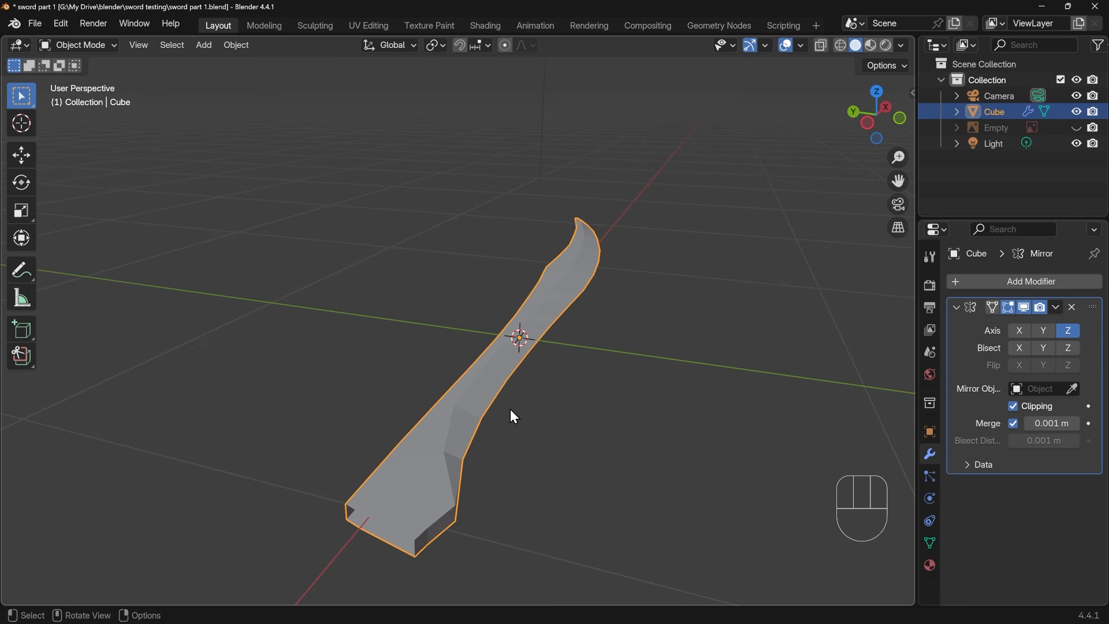
pyautogui.click(1025, 287)
pyautogui.write('sub')
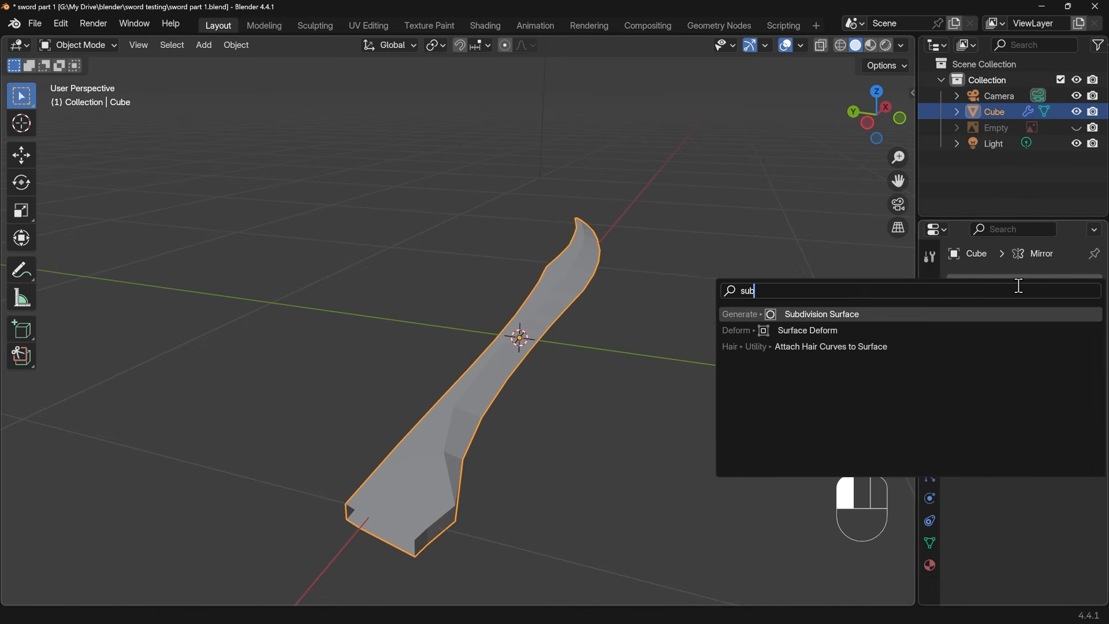
pyautogui.press('Return')
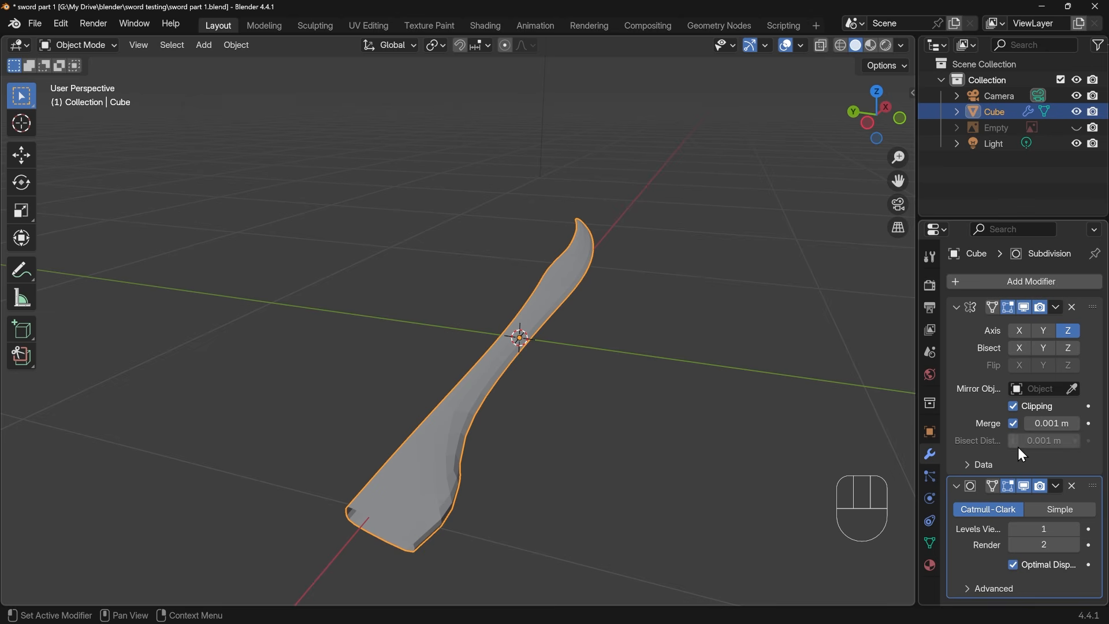
pyautogui.click(957, 308)
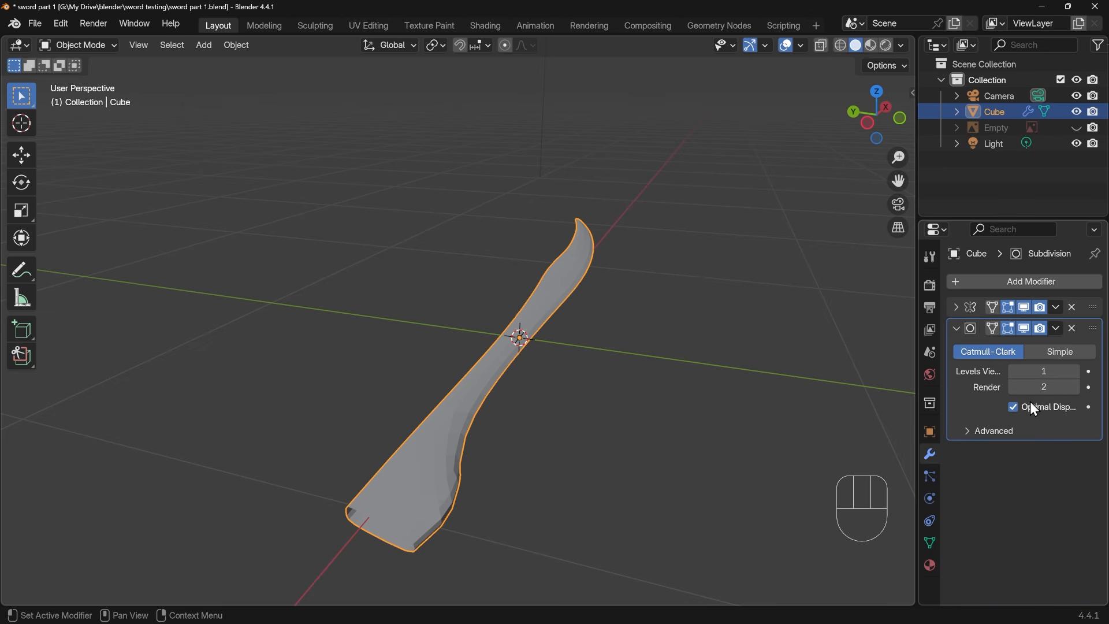
# Set the Subdivision Surface viewport level to 2 and apply Shade Smooth to the sword
pyautogui.click(1077, 372)
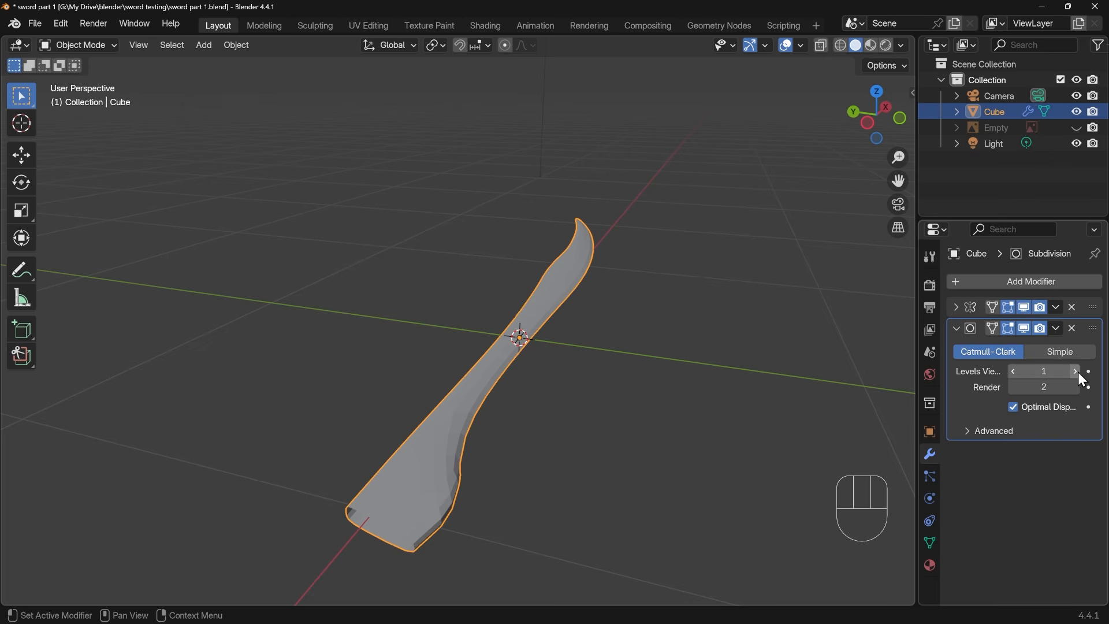
pyautogui.rightClick(461, 413)
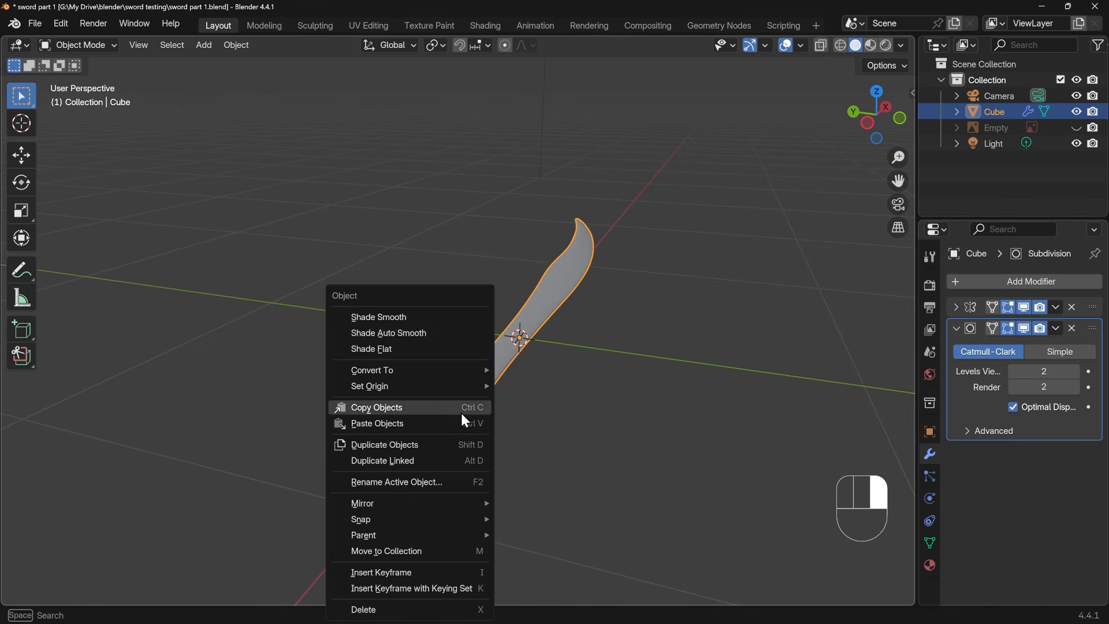
pyautogui.click(429, 321)
pyautogui.moveTo(496, 462); pyautogui.dragTo(503, 321, button='middle')
pyautogui.scroll(4, 499, 318)
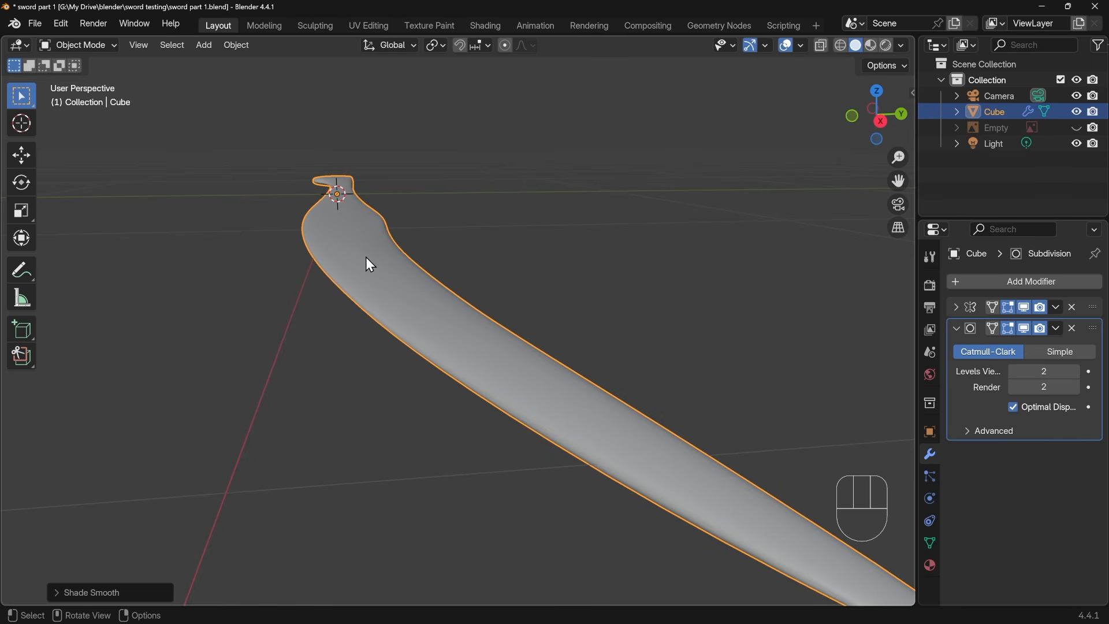
pyautogui.moveTo(403, 311); pyautogui.dragTo(433, 345, button='middle')
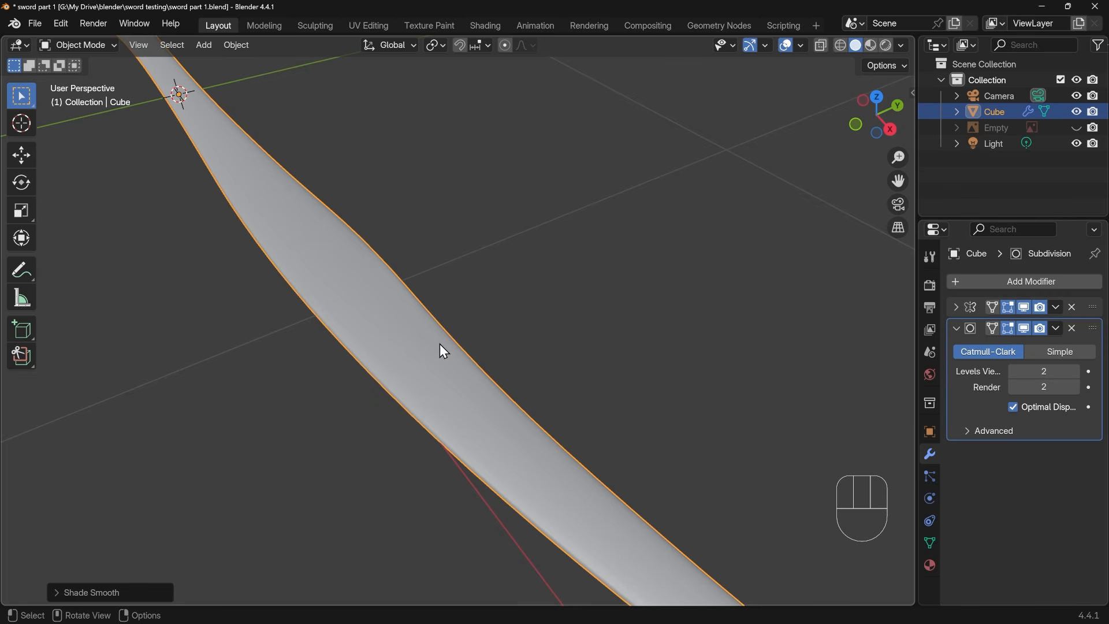
# Enter Edit Mode on the sword and select the vertex on its upper face where the two lengthwise edge lines converge
pyautogui.press('Tab')
pyautogui.scroll(-3, 442, 382)
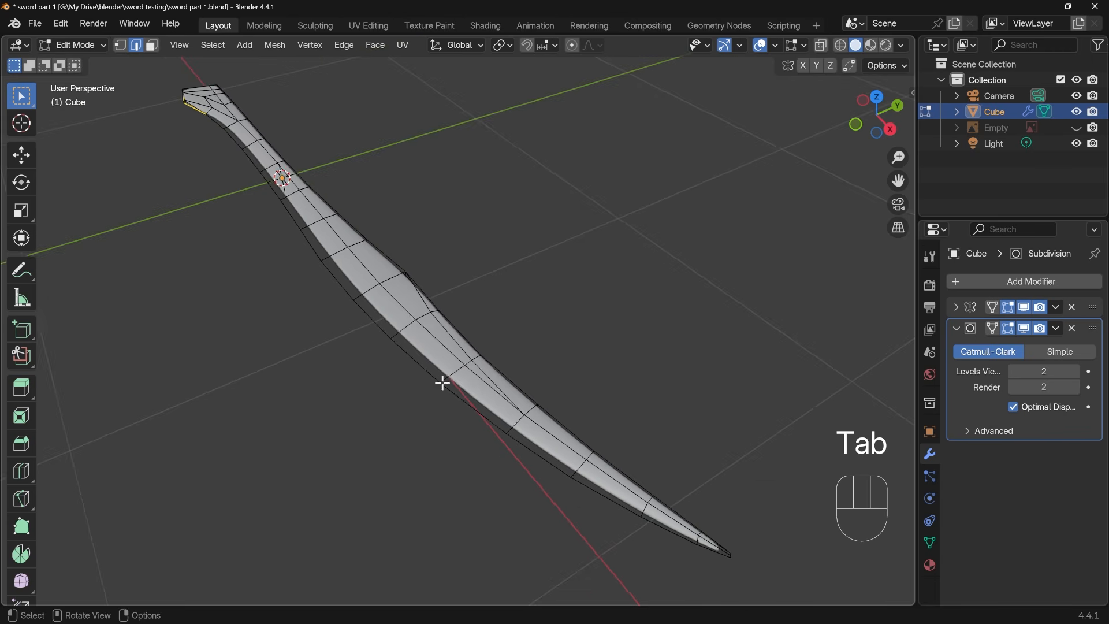
pyautogui.keyDown('shift'); pyautogui.moveTo(474, 374); pyautogui.dragTo(442, 404, button='middle'); pyautogui.keyUp('shift')
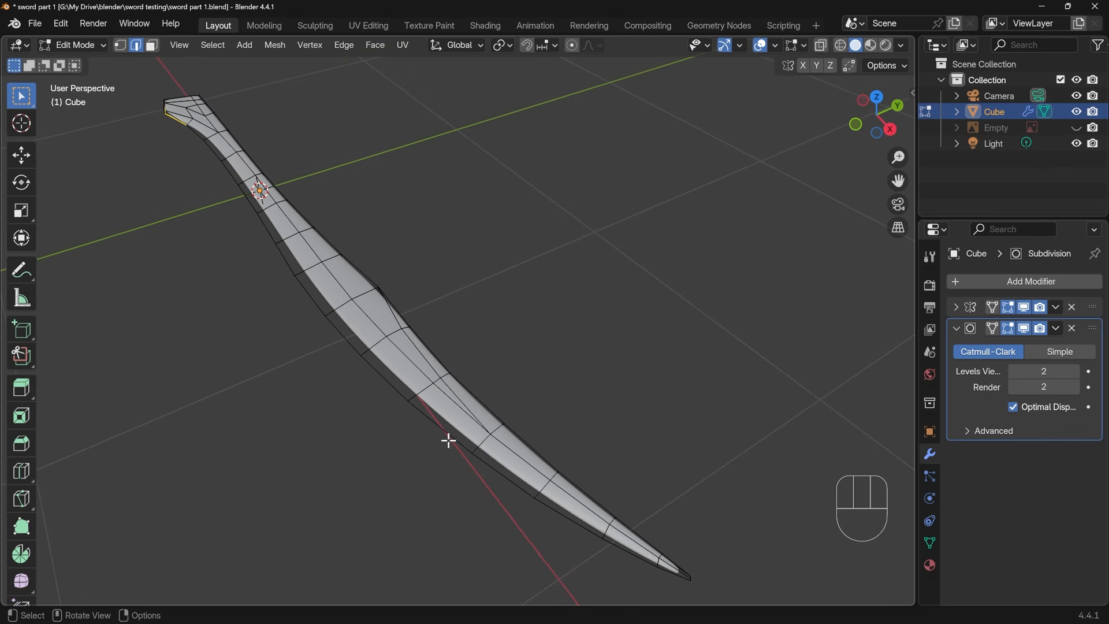
pyautogui.click(458, 441)
pyautogui.scroll(3, 522, 475)
pyautogui.keyDown('shift'); pyautogui.moveTo(521, 475); pyautogui.dragTo(496, 433, button='middle'); pyautogui.keyUp('shift')
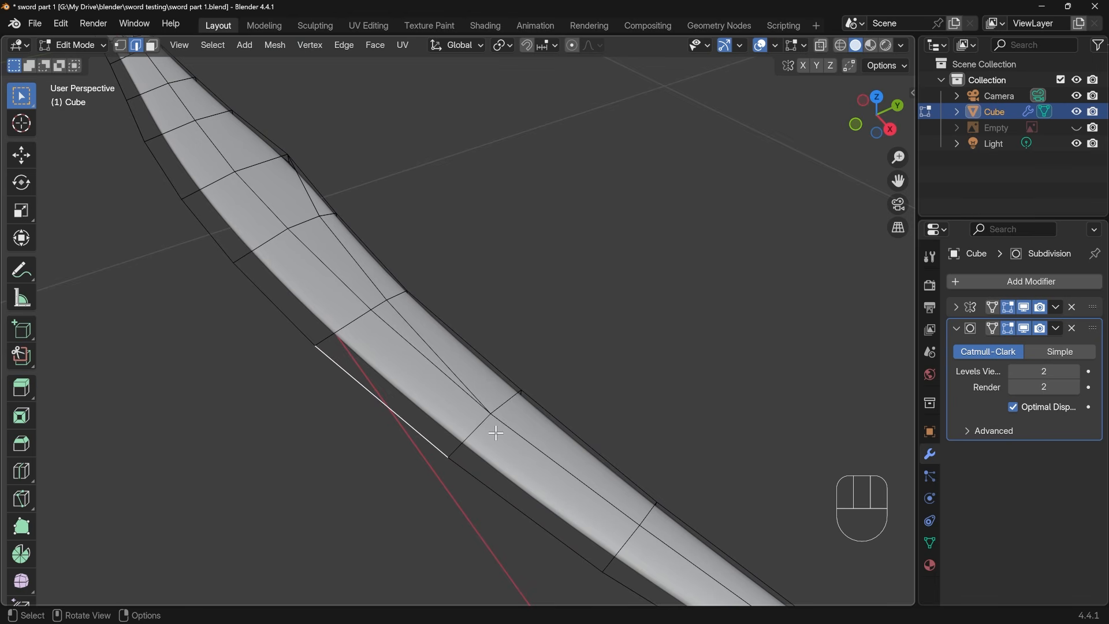
pyautogui.press('1')
pyautogui.click(499, 427)
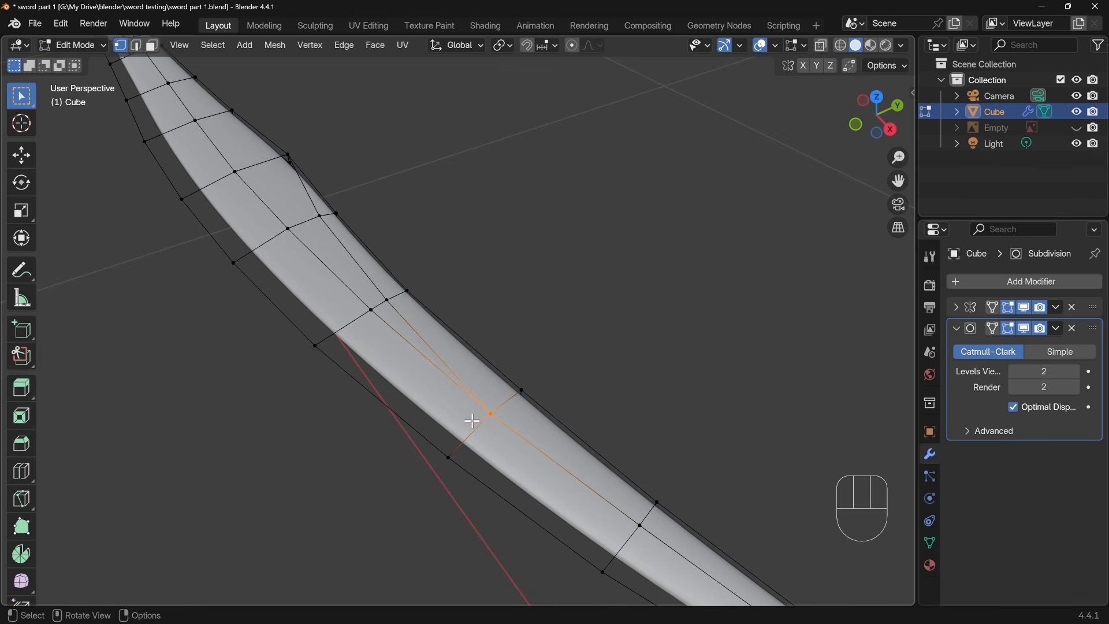
pyautogui.click(372, 312)
pyautogui.click(272, 187)
pyautogui.click(197, 118)
pyautogui.click(167, 79)
pyautogui.click(485, 406)
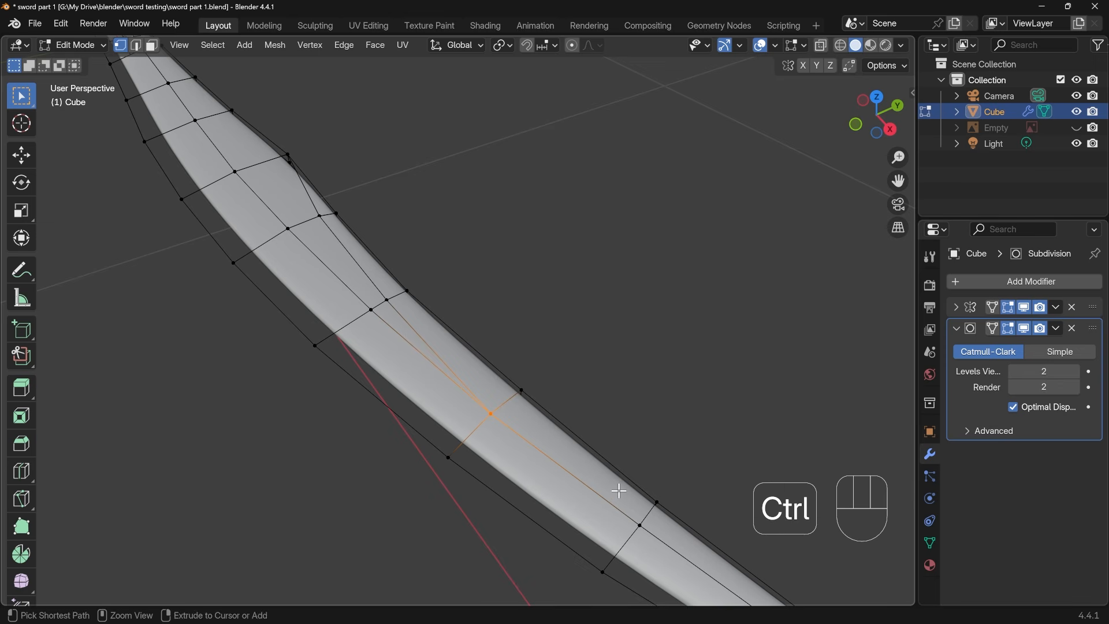
# Try a crosswise loop cut through the narrow face beside the converging vertex, along the blade's inner side, and undo it
pyautogui.hotkey('ctrl', 'r')
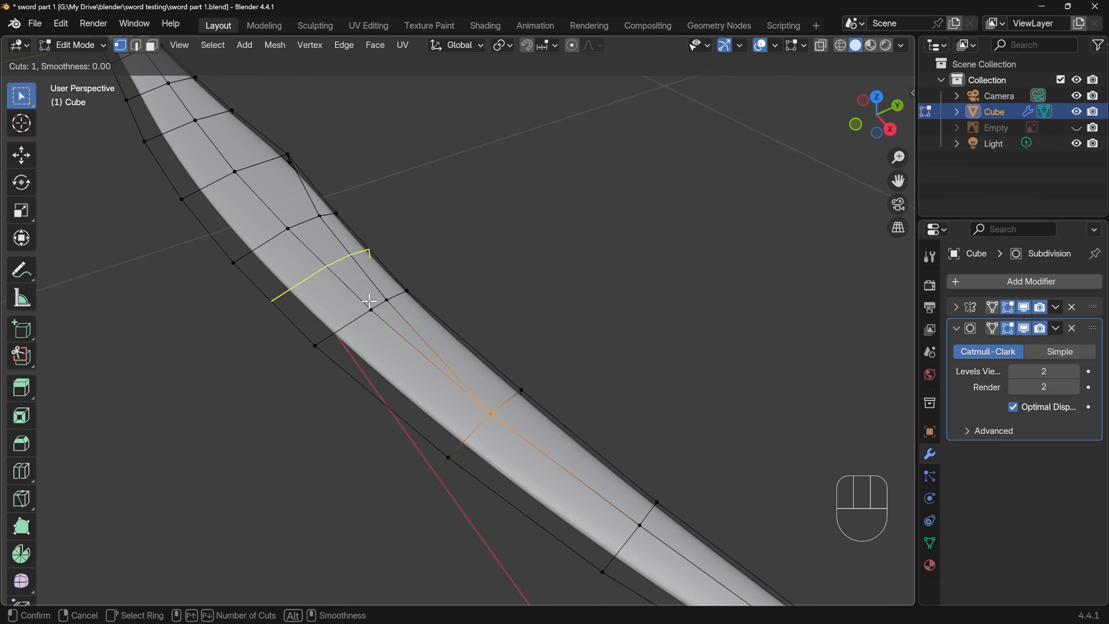
pyautogui.click(439, 345)
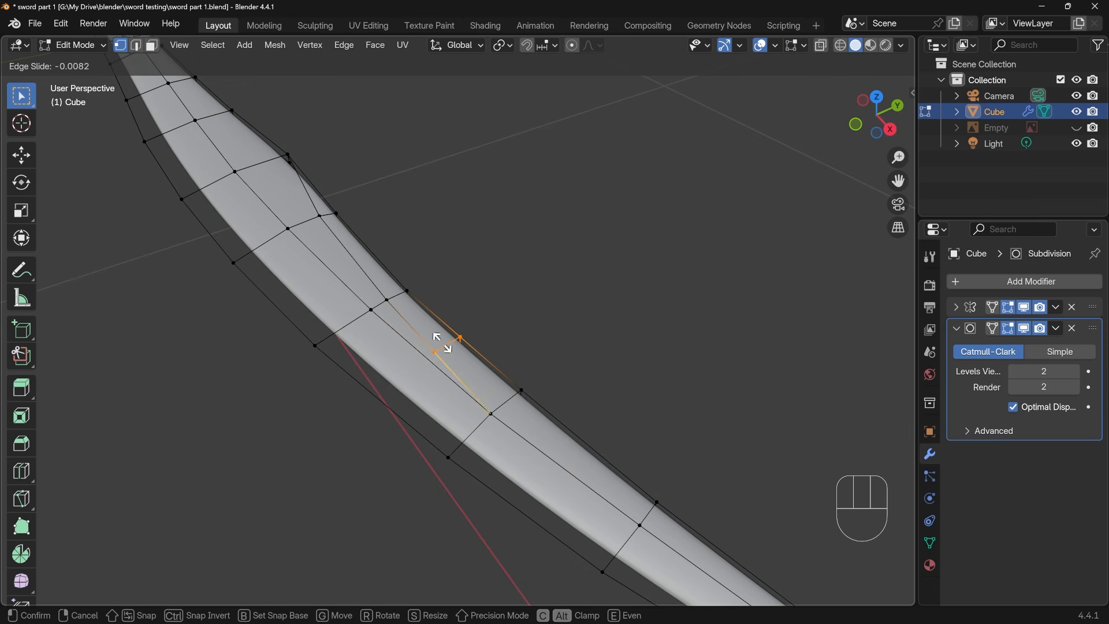
pyautogui.click(437, 339)
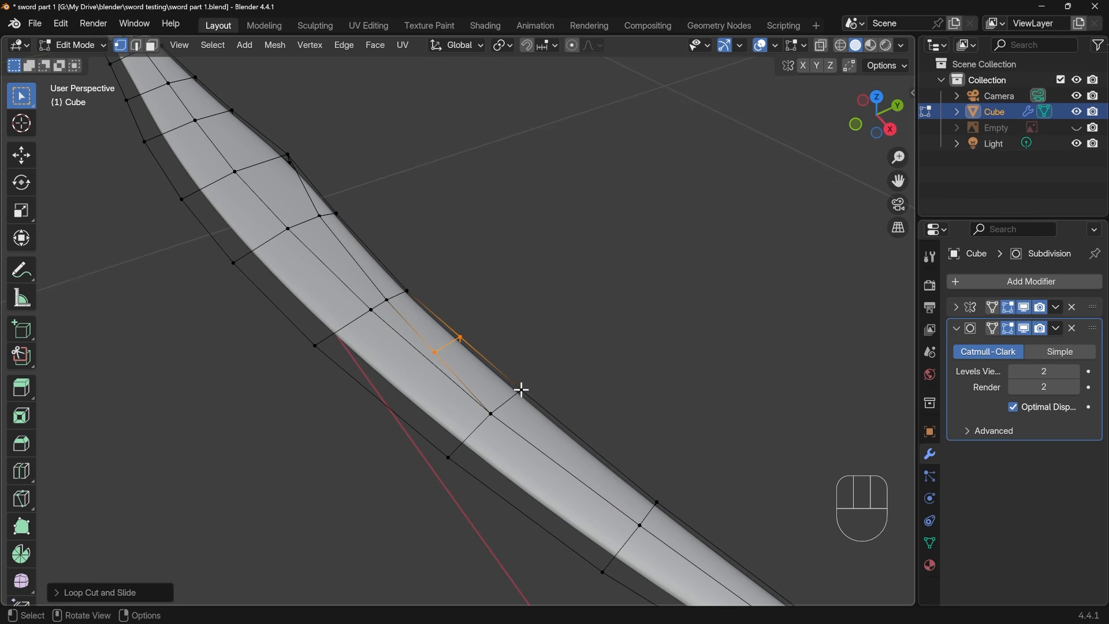
pyautogui.hotkey('ctrl', 'z')
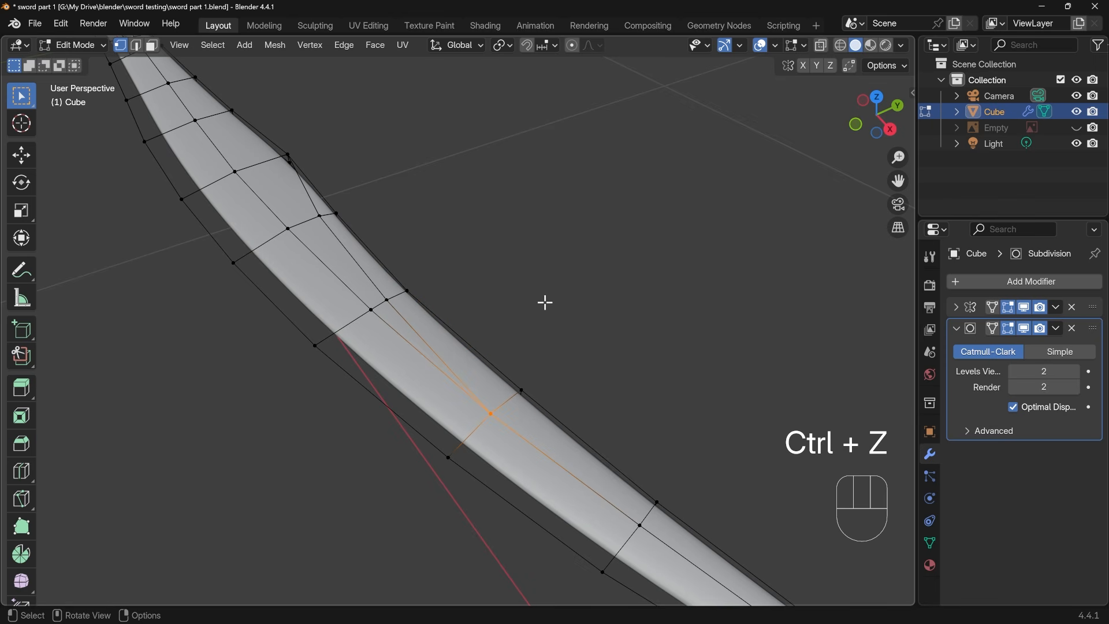
# Repeat the crosswise cut beside the converging vertex, preview a second loop cut running into it, and undo back to the original mesh
pyautogui.hotkey('ctrl', 'r')
pyautogui.click(450, 342)
pyautogui.click(450, 343)
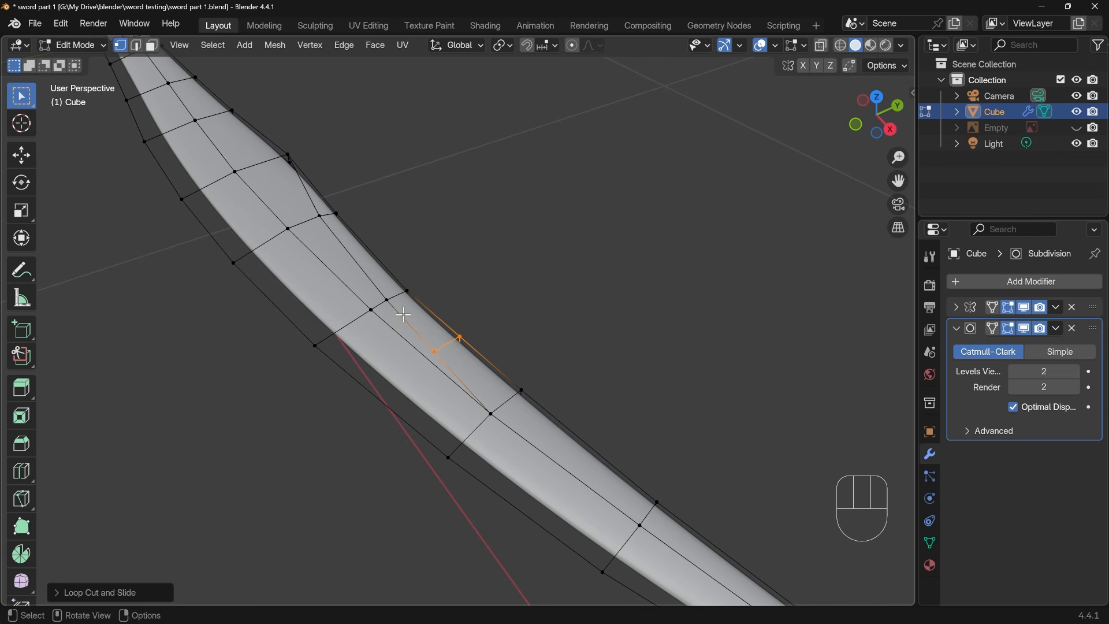
pyautogui.hotkey('ctrl', 'r')
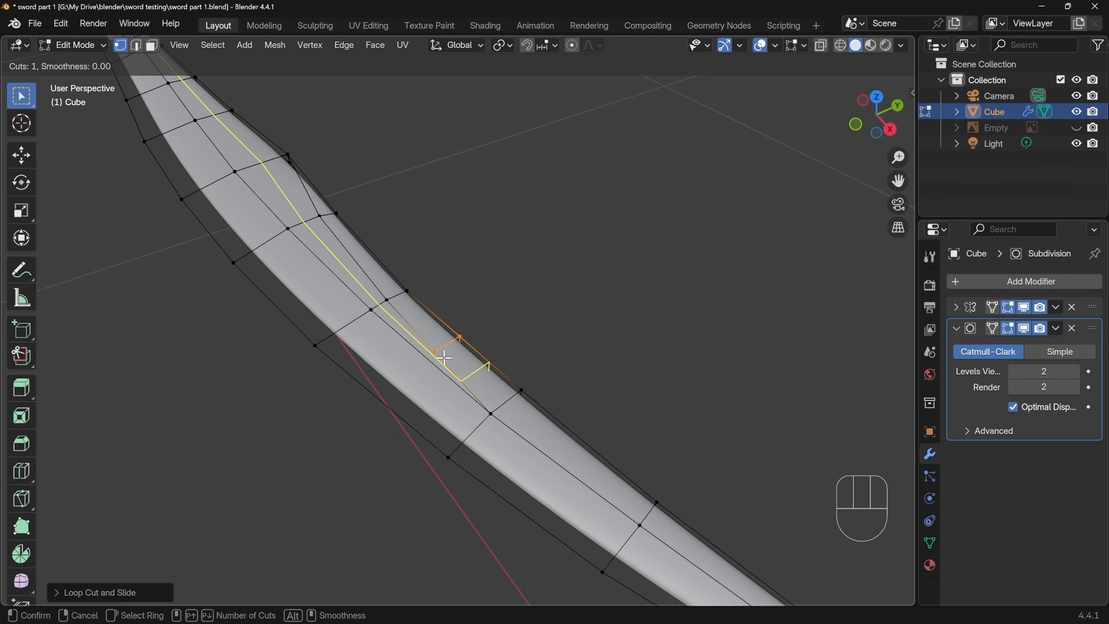
pyautogui.hotkey('ctrl', 'z')
pyautogui.hotkey('ctrl', 'z')
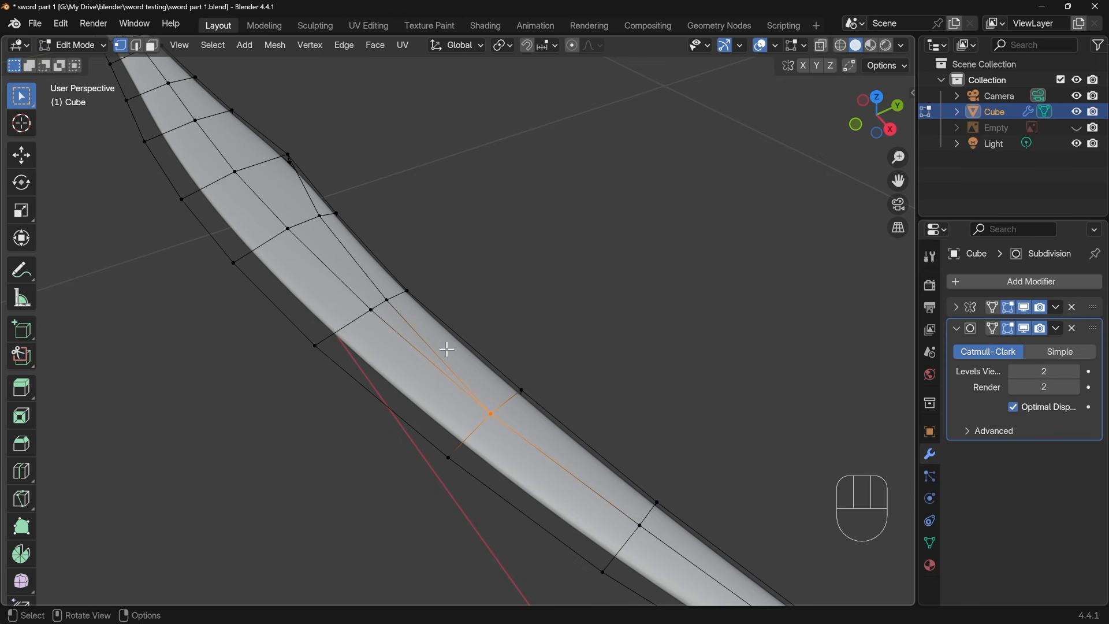
# Try a lengthwise loop cut between the two converging edge lines, ending at the triangular face, and undo it
pyautogui.hotkey('ctrl', 'r')
pyautogui.click(379, 304)
pyautogui.click(383, 304)
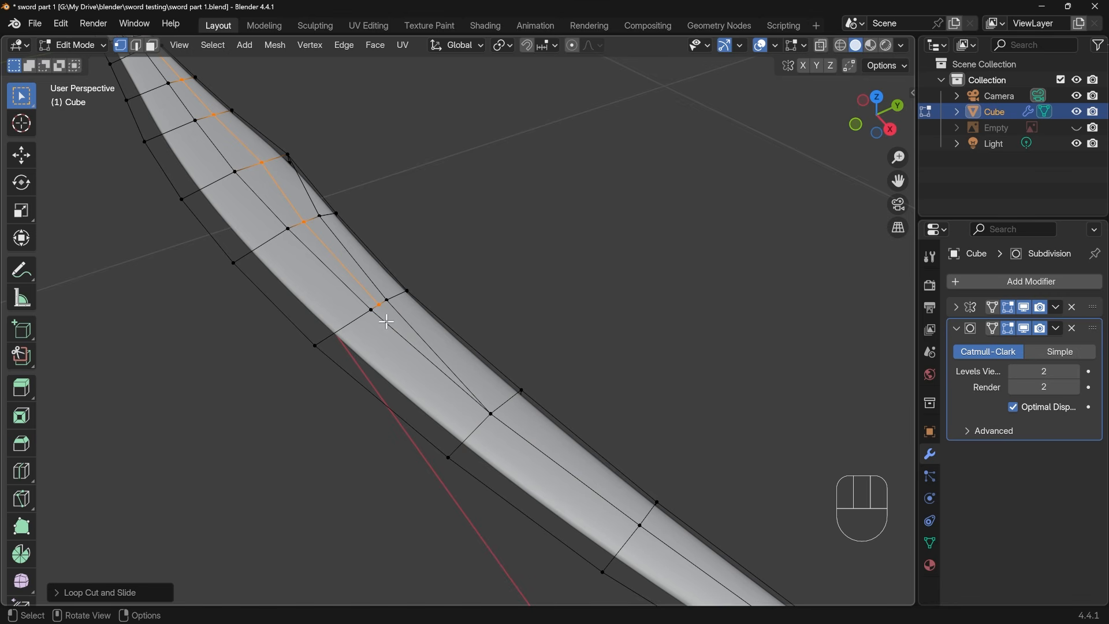
pyautogui.hotkey('ctrl', 'z')
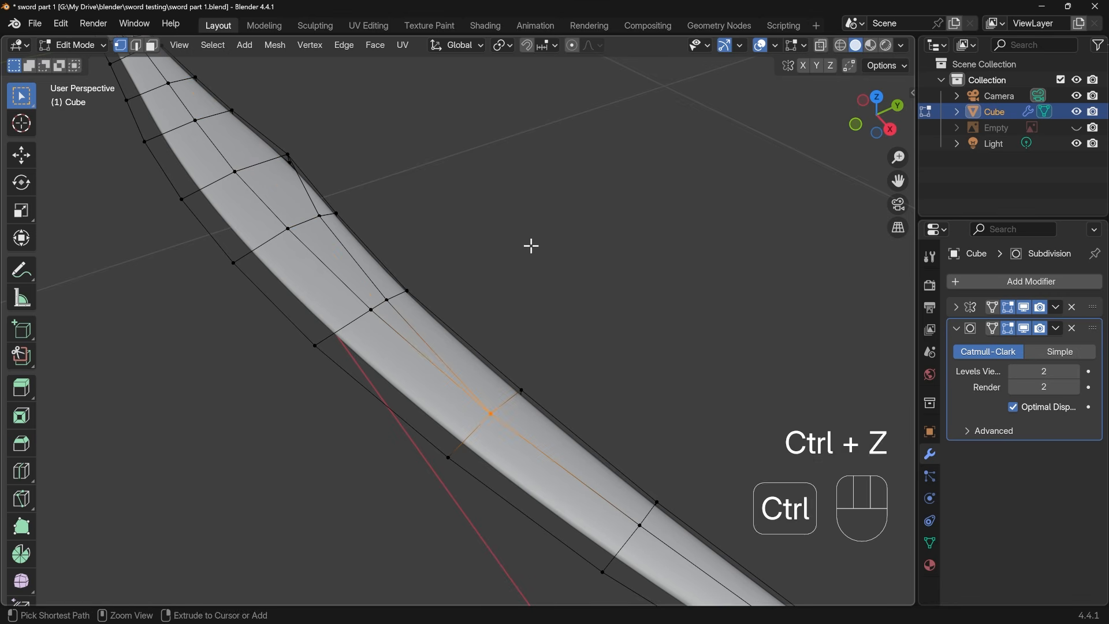
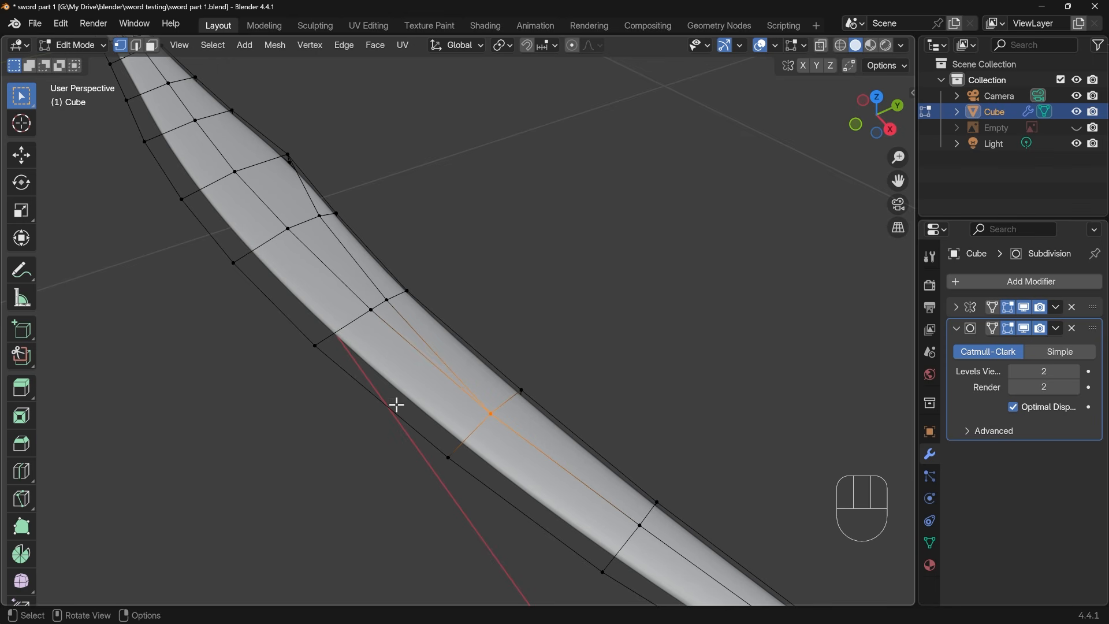
# Examine the smoothed blade around the converging vertex without its mesh edges, and return to Edit Mode
pyautogui.press('Tab')
pyautogui.scroll(-5, 474, 401)
pyautogui.moveTo(453, 413); pyautogui.dragTo(471, 399, button='middle')
pyautogui.scroll(1, 489, 369)
pyautogui.press('Tab')
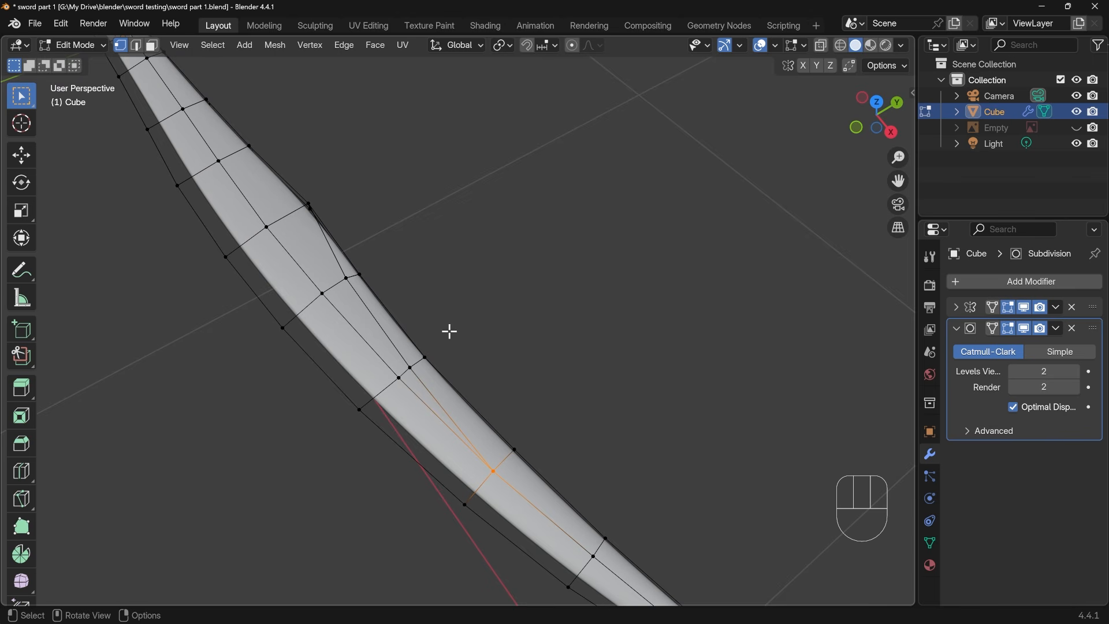
# Examine the sword's broad handle end with and without mesh edges, comparing its smooth shading with the edge layout
pyautogui.scroll(-4, 293, 254)
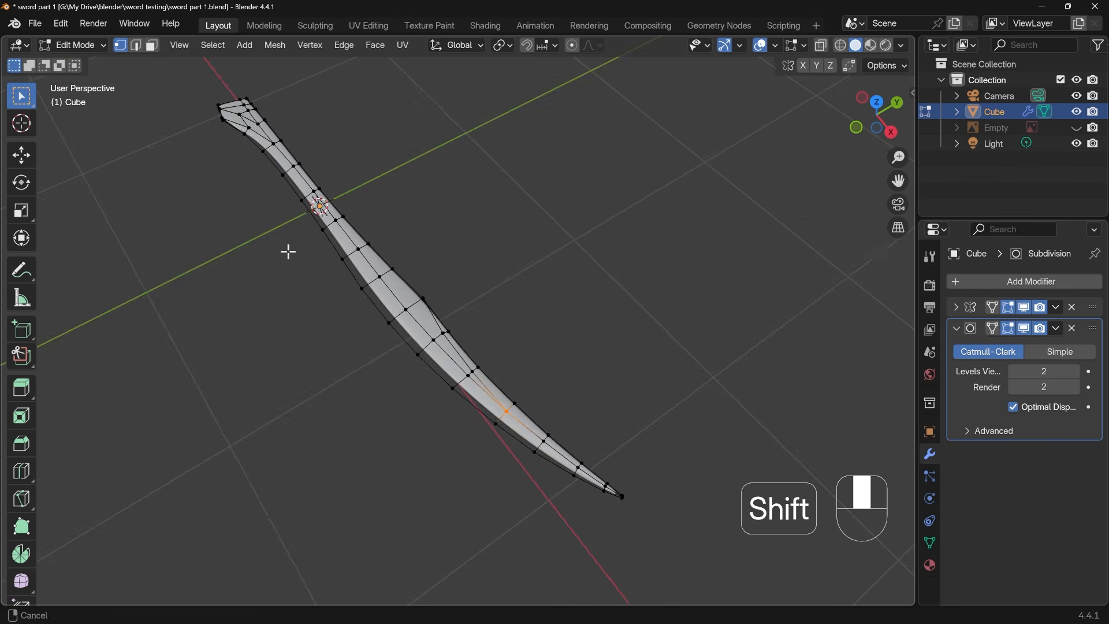
pyautogui.keyDown('shift'); pyautogui.moveTo(287, 248); pyautogui.dragTo(431, 320, button='middle'); pyautogui.keyUp('shift')
pyautogui.scroll(5, 429, 300)
pyautogui.keyDown('shift'); pyautogui.moveTo(398, 268); pyautogui.dragTo(475, 404, button='middle'); pyautogui.keyUp('shift')
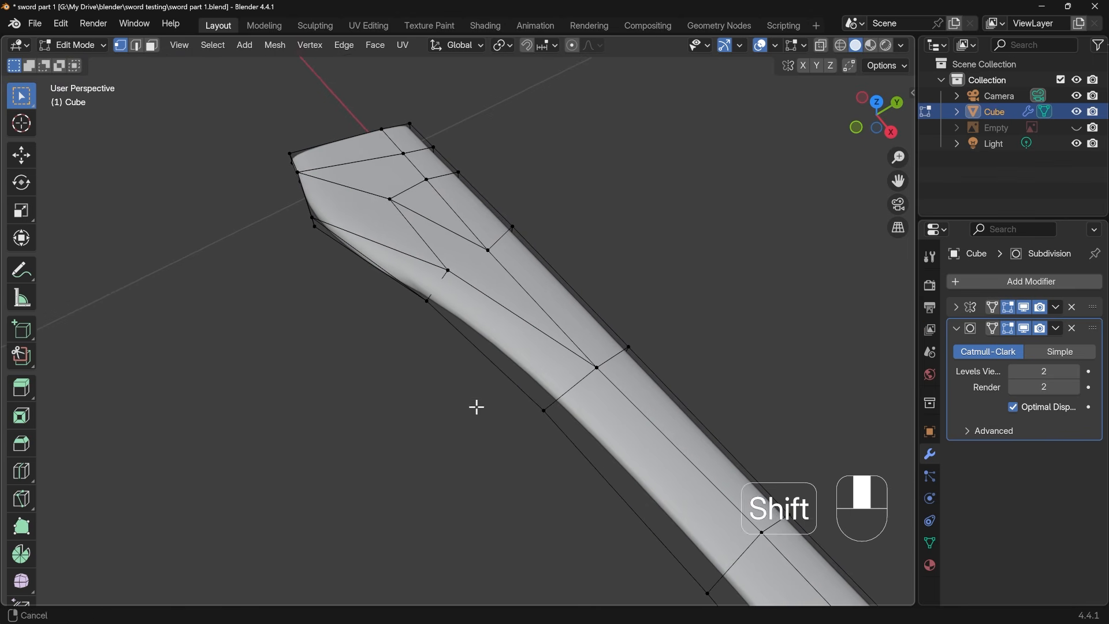
pyautogui.press('Tab')
pyautogui.scroll(1, 415, 311)
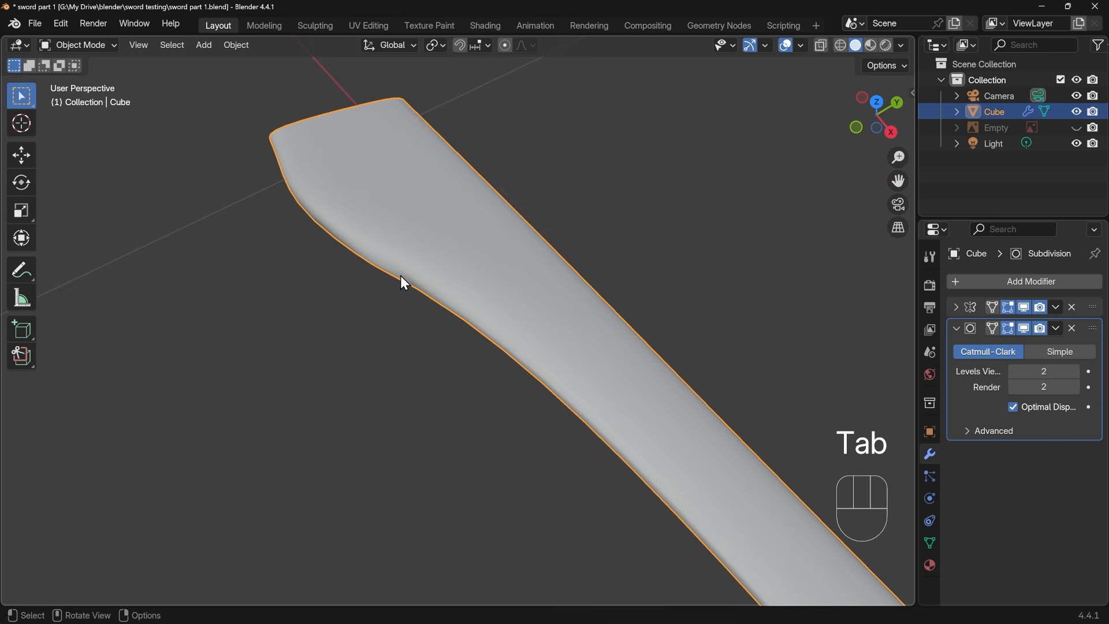
pyautogui.moveTo(402, 280); pyautogui.dragTo(319, 353, button='middle')
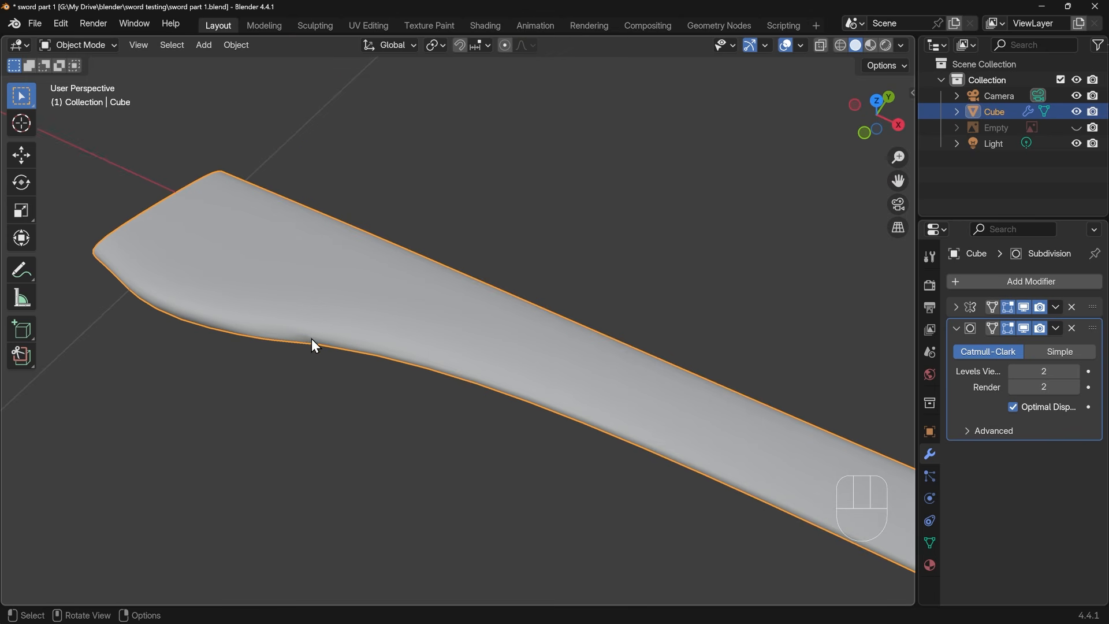
pyautogui.press('Tab')
pyautogui.moveTo(338, 356); pyautogui.dragTo(372, 308, button='middle')
pyautogui.keyDown('shift'); pyautogui.moveTo(399, 336); pyautogui.dragTo(501, 244, button='middle'); pyautogui.keyUp('shift')
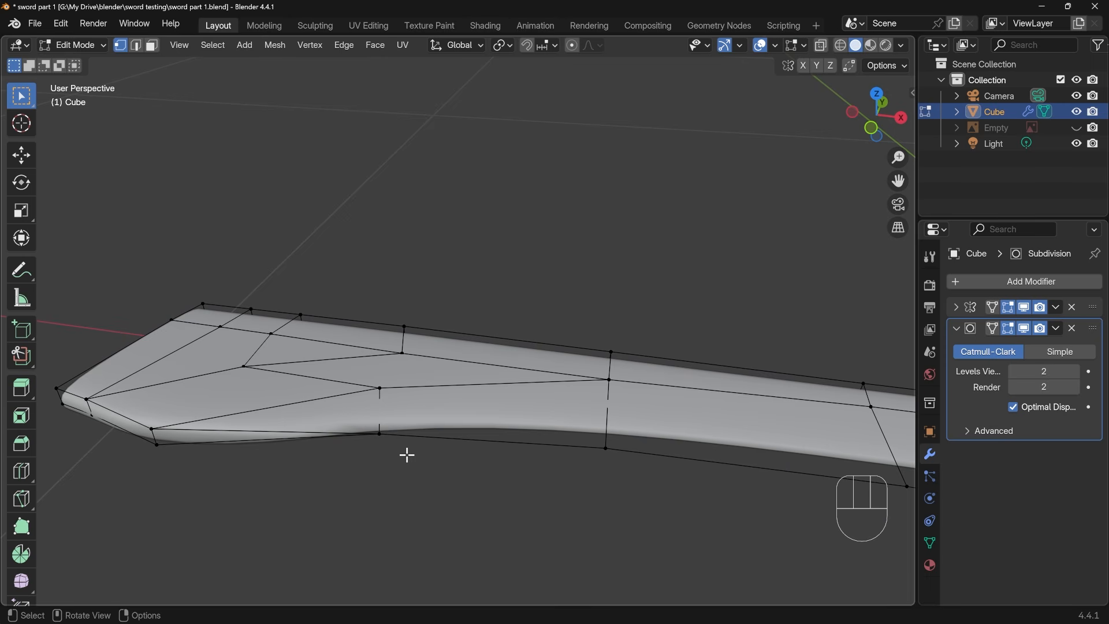
# Select the blade's central lengthwise edge line through the converging vertex, continuing it from the handle end to the tip
pyautogui.press('Tab')
pyautogui.keyDown('shift'); pyautogui.moveTo(636, 383); pyautogui.dragTo(404, 325, button='middle'); pyautogui.keyUp('shift')
pyautogui.keyDown('shift'); pyautogui.moveTo(843, 327); pyautogui.dragTo(349, 348, button='middle'); pyautogui.keyUp('shift')
pyautogui.press('Tab')
pyautogui.keyDown('shift'); pyautogui.moveTo(618, 355); pyautogui.dragTo(503, 370, button='middle'); pyautogui.keyUp('shift')
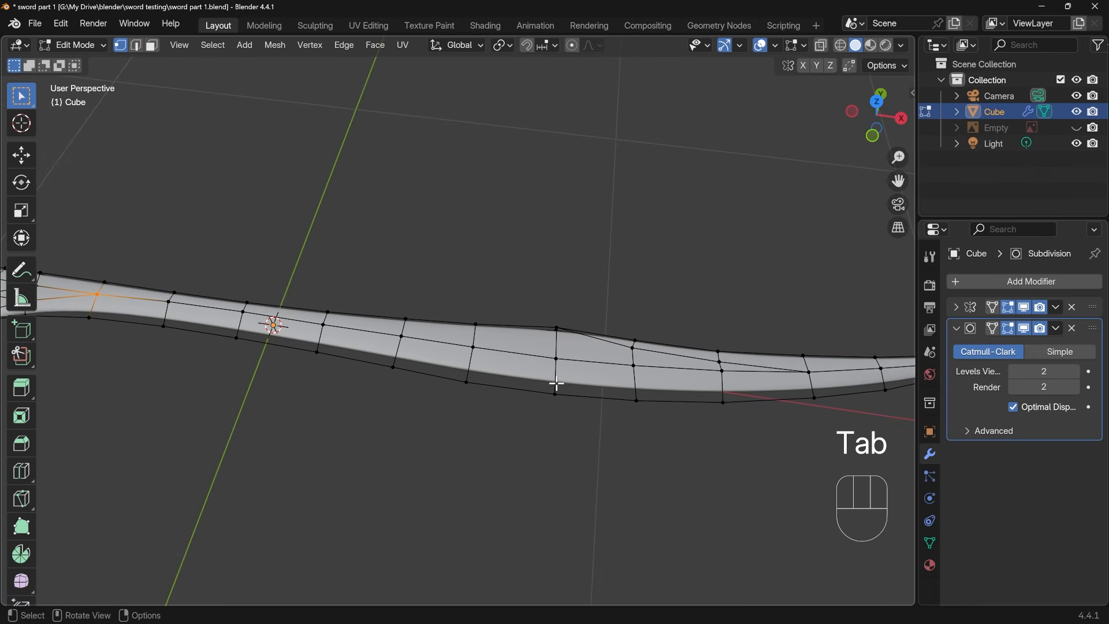
pyautogui.keyDown('shift'); pyautogui.moveTo(670, 386); pyautogui.dragTo(600, 374, button='middle'); pyautogui.keyUp('shift')
pyautogui.keyDown('alt'); pyautogui.click(638, 389); pyautogui.keyUp('alt')
pyautogui.keyDown('alt'); pyautogui.keyDown('shift'); pyautogui.click(520, 391); pyautogui.keyUp('shift'); pyautogui.keyUp('alt')
pyautogui.keyDown('shift'); pyautogui.moveTo(311, 315); pyautogui.dragTo(423, 337, button='middle'); pyautogui.keyUp('shift')
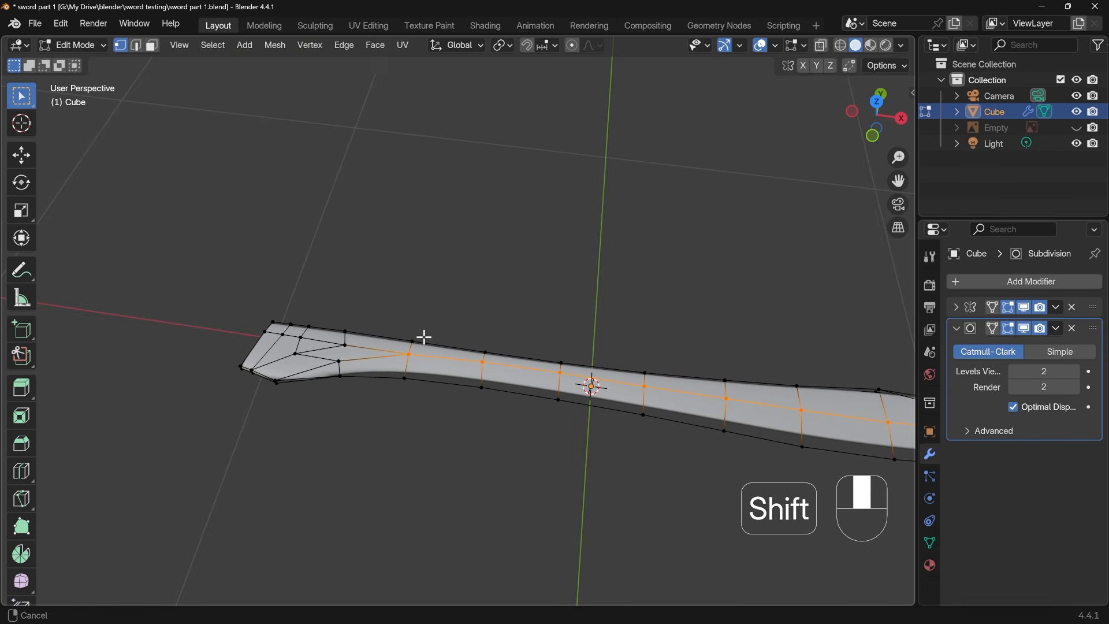
pyautogui.keyDown('alt'); pyautogui.keyDown('shift'); pyautogui.click(326, 343); pyautogui.keyUp('shift'); pyautogui.keyUp('alt')
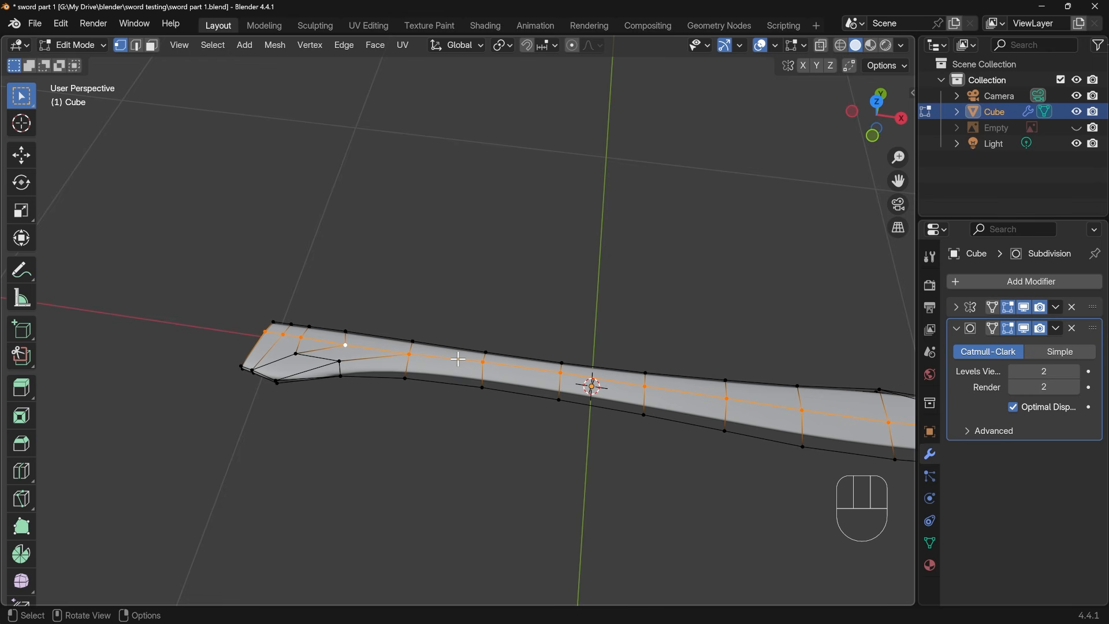
pyautogui.keyDown('alt'); pyautogui.click(462, 360); pyautogui.keyUp('alt')
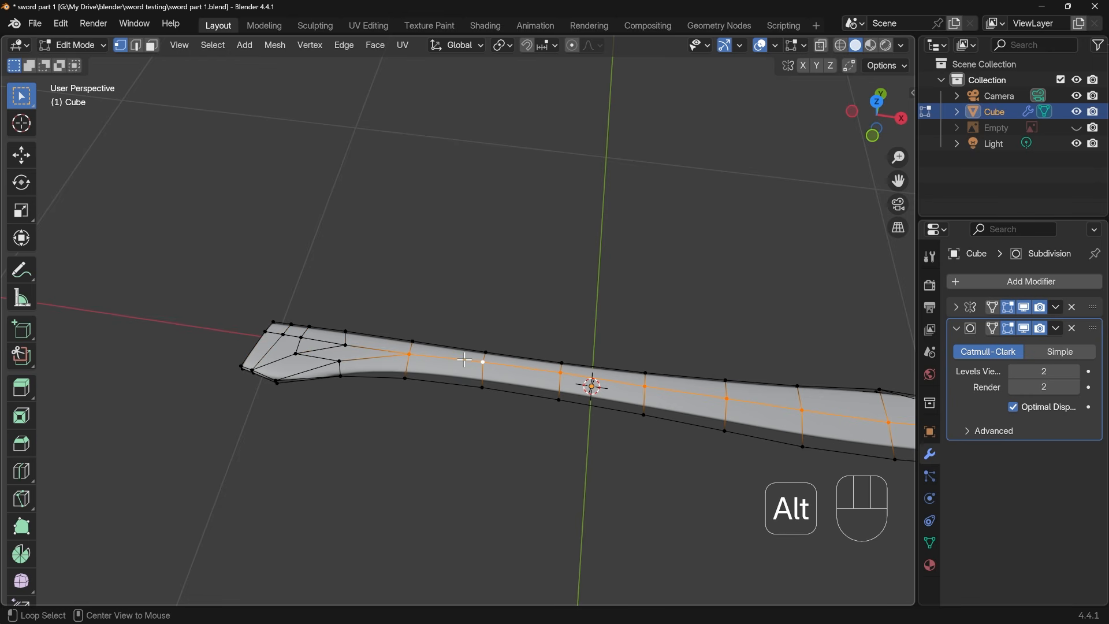
pyautogui.keyDown('alt'); pyautogui.keyDown('shift'); pyautogui.click(322, 341); pyautogui.keyUp('shift'); pyautogui.keyUp('alt')
pyautogui.moveTo(597, 401); pyautogui.dragTo(434, 300, button='middle')
pyautogui.keyDown('alt'); pyautogui.keyDown('shift'); pyautogui.click(615, 393); pyautogui.keyUp('shift'); pyautogui.keyUp('alt')
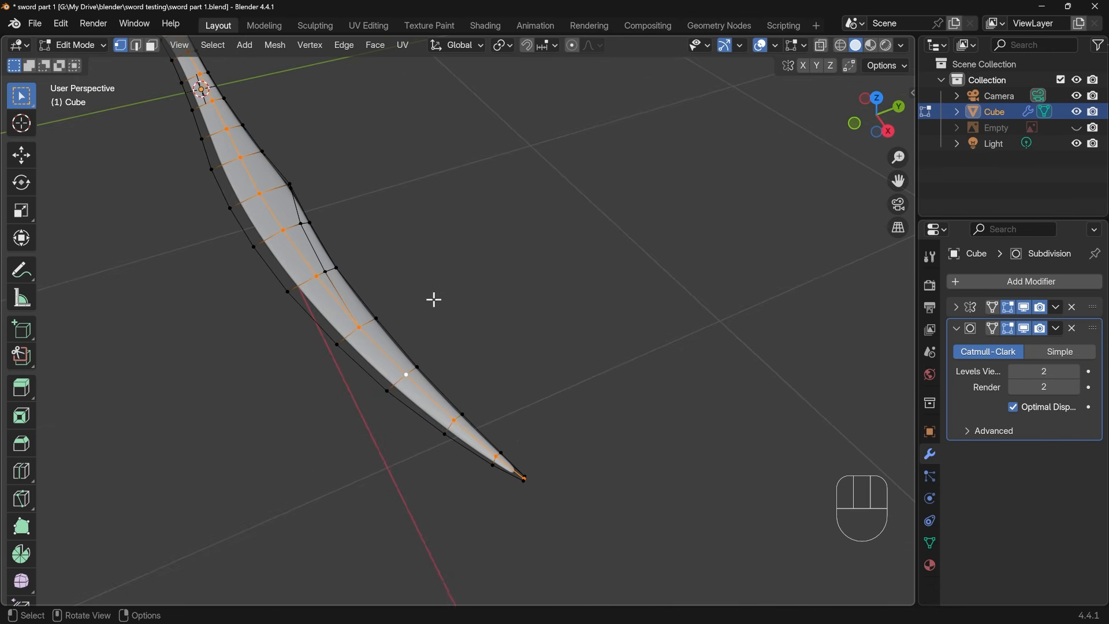
# Try a narrow bevel on the full central edge line, inspect the tip in Object Mode, and undo it
pyautogui.hotkey('ctrl', 'b')
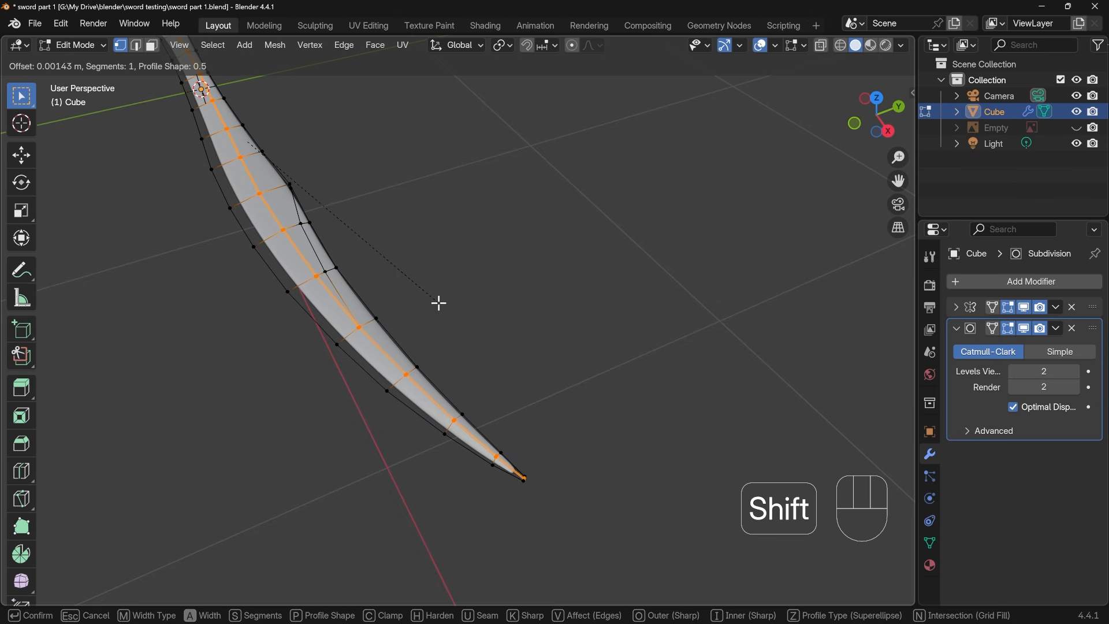
pyautogui.click(440, 303)
pyautogui.scroll(3, 455, 393)
pyautogui.keyDown('shift'); pyautogui.moveTo(450, 404); pyautogui.dragTo(392, 307, button='middle'); pyautogui.keyUp('shift')
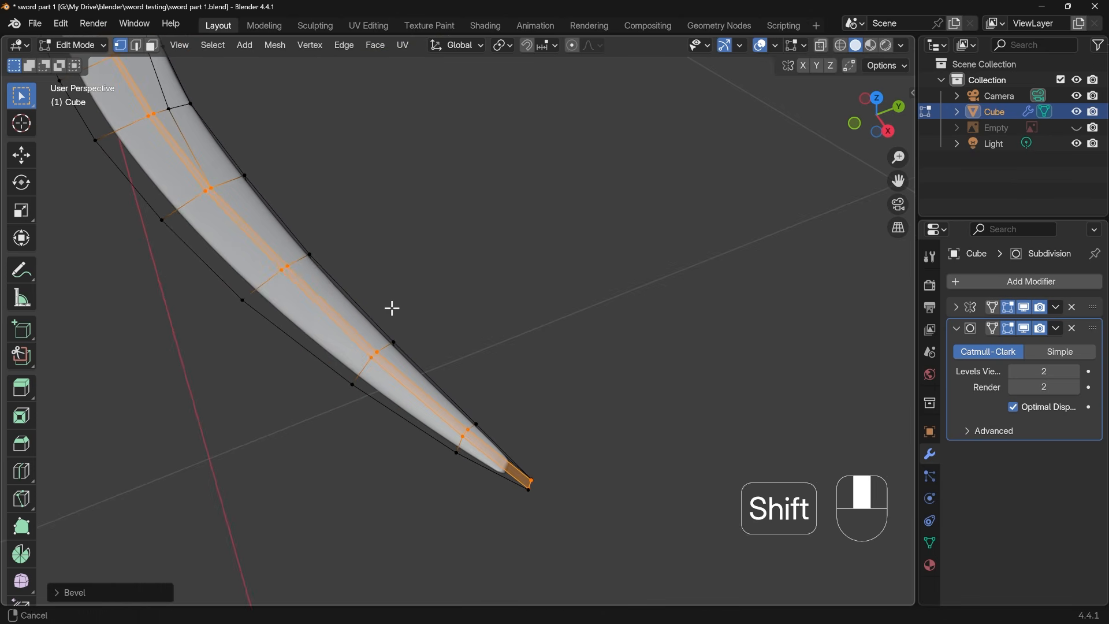
pyautogui.moveTo(549, 446); pyautogui.dragTo(377, 307, button='middle')
pyautogui.press('Tab')
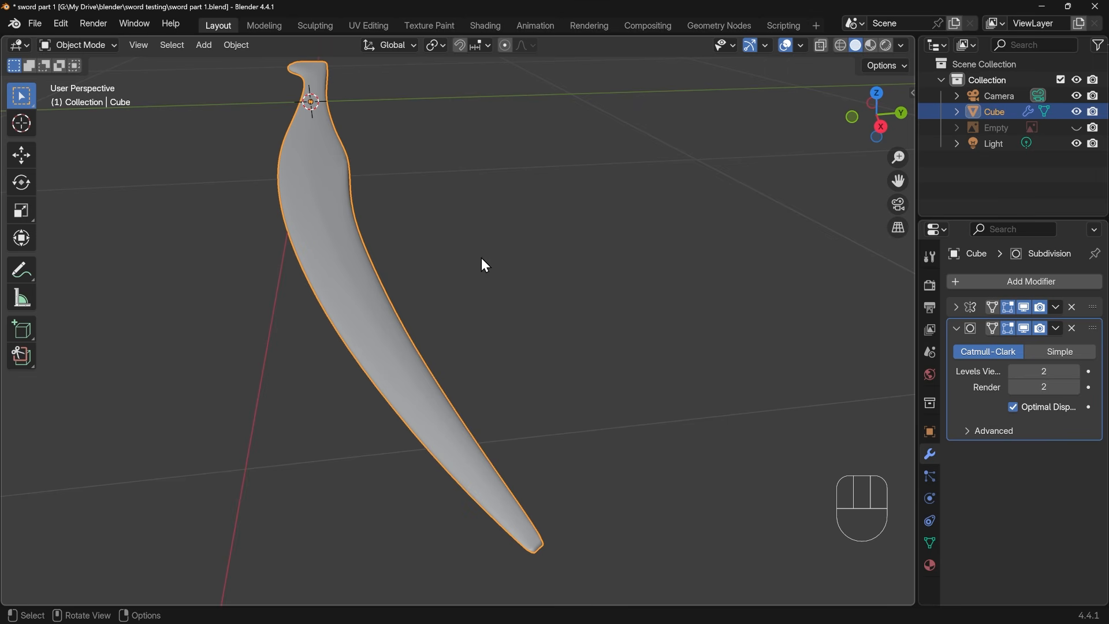
pyautogui.press('Tab')
pyautogui.hotkey('ctrl', 'z')
pyautogui.hotkey('ctrl', 'z')
pyautogui.hotkey('ctrl', 'z')
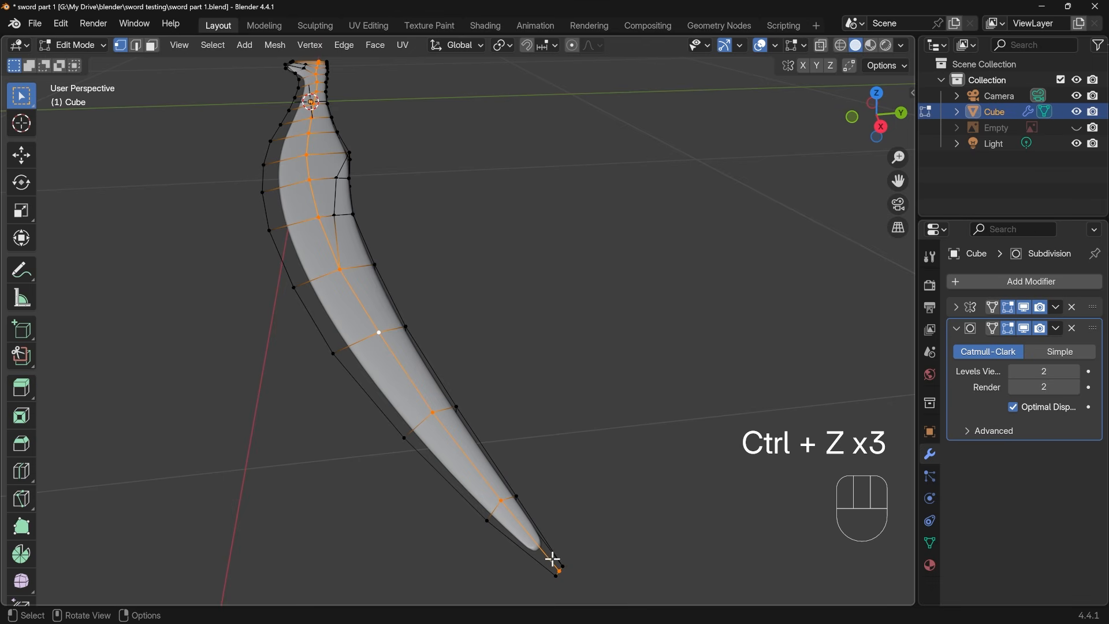
# In edge selection, leave the tip segment out and bevel the central edge line with two segments and about 0.0067 m offset
pyautogui.press('2')
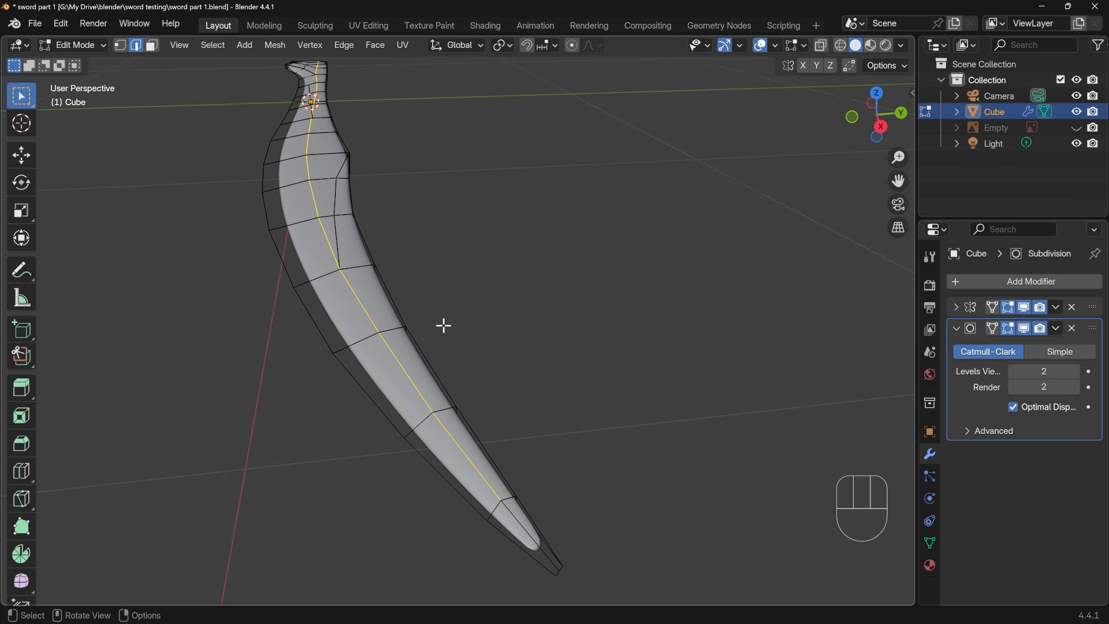
pyautogui.hotkey('ctrl', 'b')
pyautogui.press('shift')
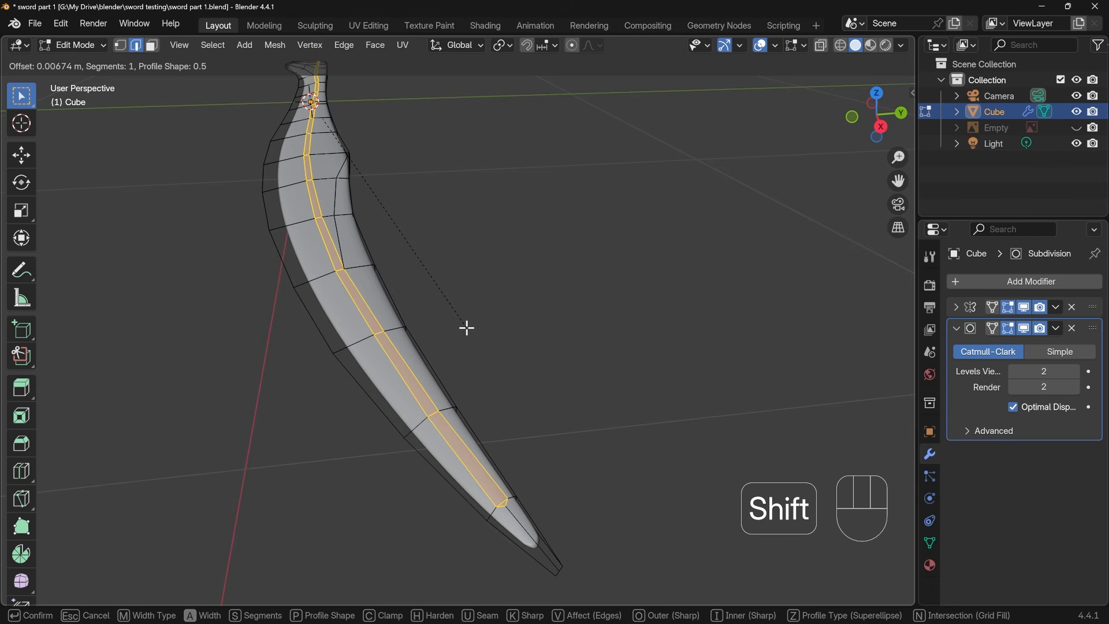
pyautogui.scroll(1, 467, 328)
pyautogui.click(468, 328)
# Inspect the bevelled centre line in Object Mode, and examine its outer edge lines along the blade to the tip
pyautogui.press('Tab')
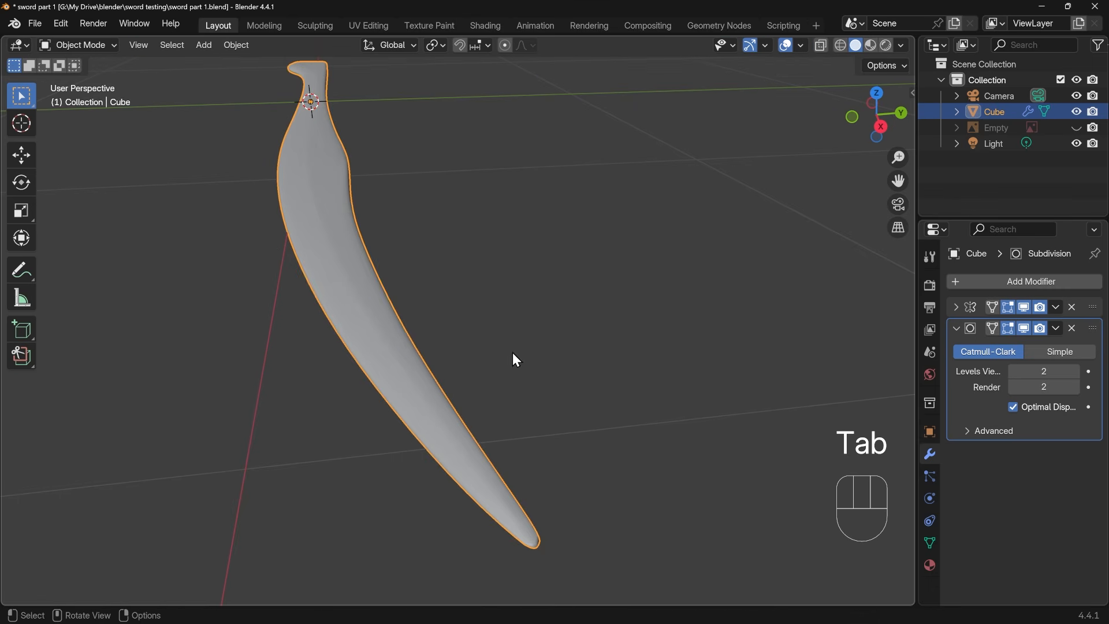
pyautogui.moveTo(512, 427); pyautogui.dragTo(615, 478, button='middle')
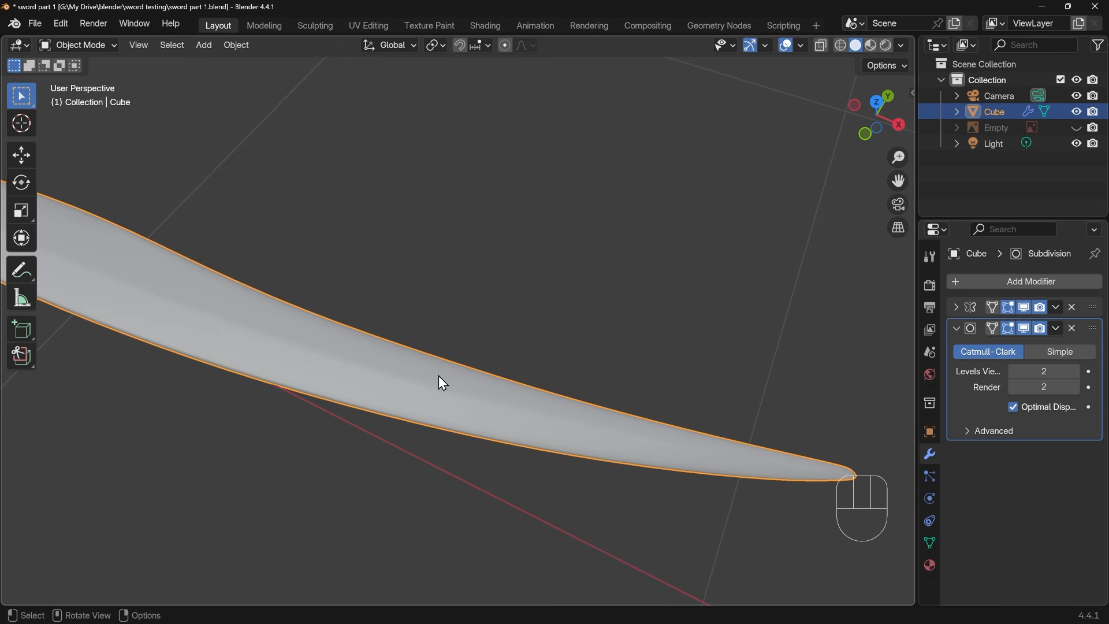
pyautogui.keyDown('shift'); pyautogui.moveTo(442, 383); pyautogui.dragTo(446, 314, button='middle'); pyautogui.keyUp('shift')
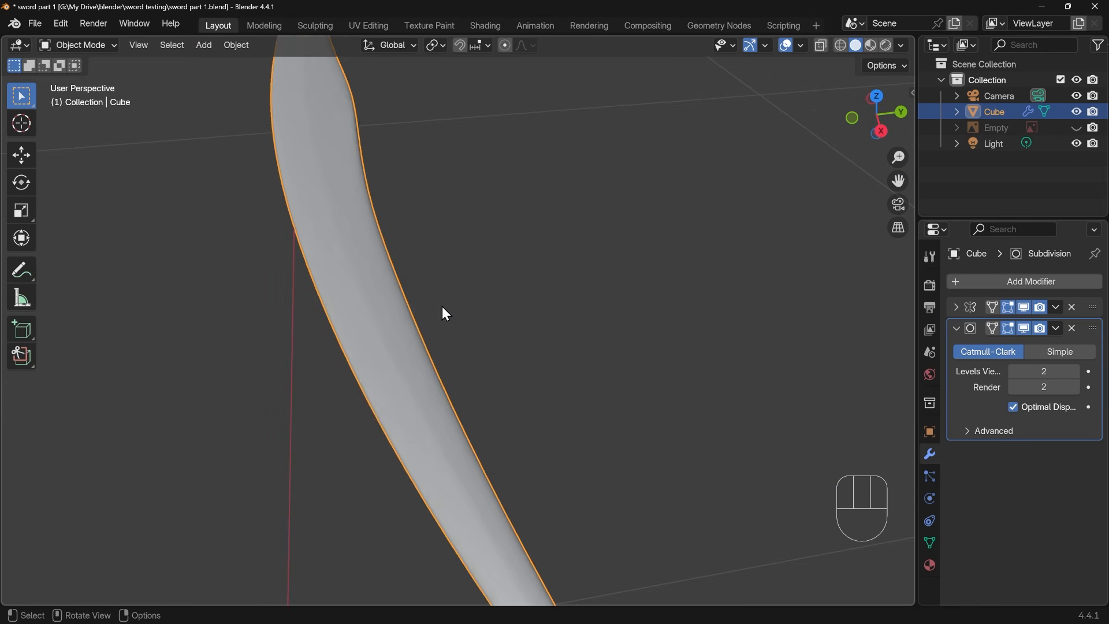
pyautogui.press('Tab')
pyautogui.keyDown('shift'); pyautogui.moveTo(336, 274); pyautogui.dragTo(379, 337, button='middle'); pyautogui.keyUp('shift')
pyautogui.keyDown('alt'); pyautogui.click(350, 371); pyautogui.keyUp('alt')
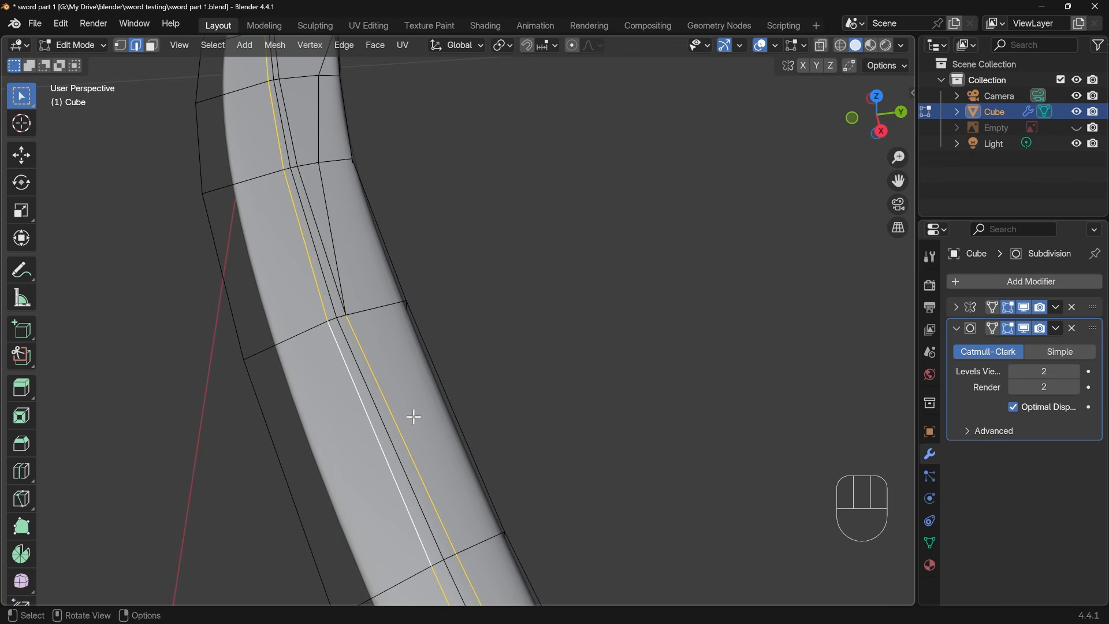
pyautogui.keyDown('shift'); pyautogui.moveTo(411, 416); pyautogui.dragTo(434, 332, button='middle'); pyautogui.keyUp('shift')
pyautogui.moveTo(458, 380); pyautogui.dragTo(447, 364, button='middle')
pyautogui.keyDown('shift'); pyautogui.moveTo(491, 451); pyautogui.dragTo(425, 308, button='middle'); pyautogui.keyUp('shift')
pyautogui.keyDown('ctrl'); pyautogui.moveTo(451, 379); pyautogui.dragTo(456, 401); pyautogui.keyUp('ctrl')
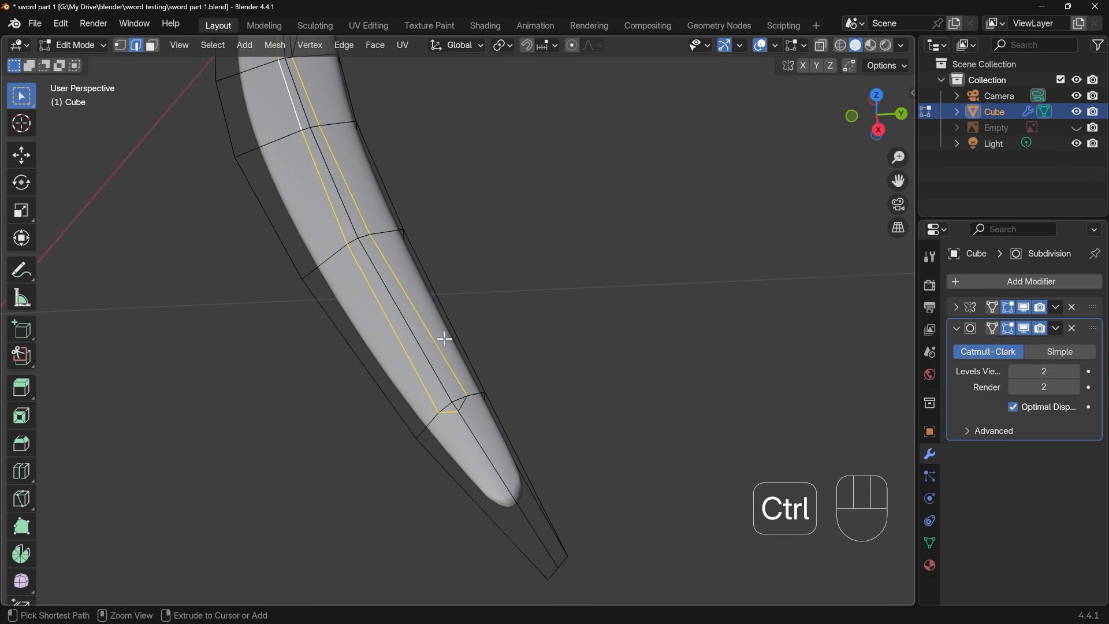
# Dissolve the two short slanted edges that close off the bevel near the blade's tip
pyautogui.click(457, 410)
pyautogui.keyDown('shift'); pyautogui.click(464, 403); pyautogui.keyUp('shift')
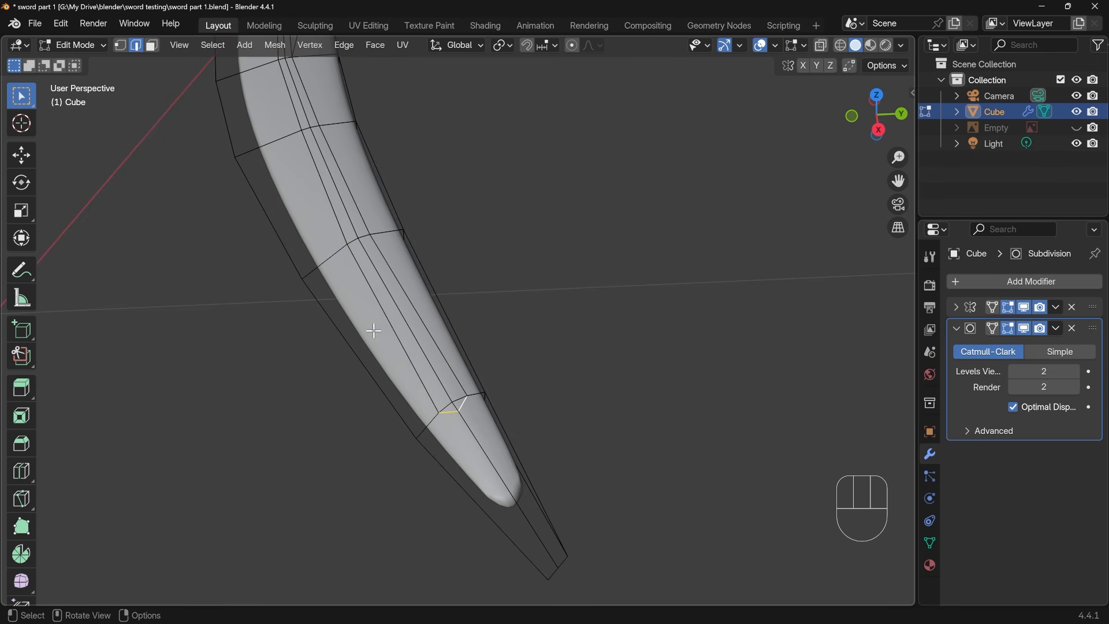
pyautogui.keyDown('alt'); pyautogui.click(451, 397); pyautogui.keyUp('alt')
pyautogui.click(449, 415)
pyautogui.keyDown('shift'); pyautogui.click(464, 406); pyautogui.keyUp('shift')
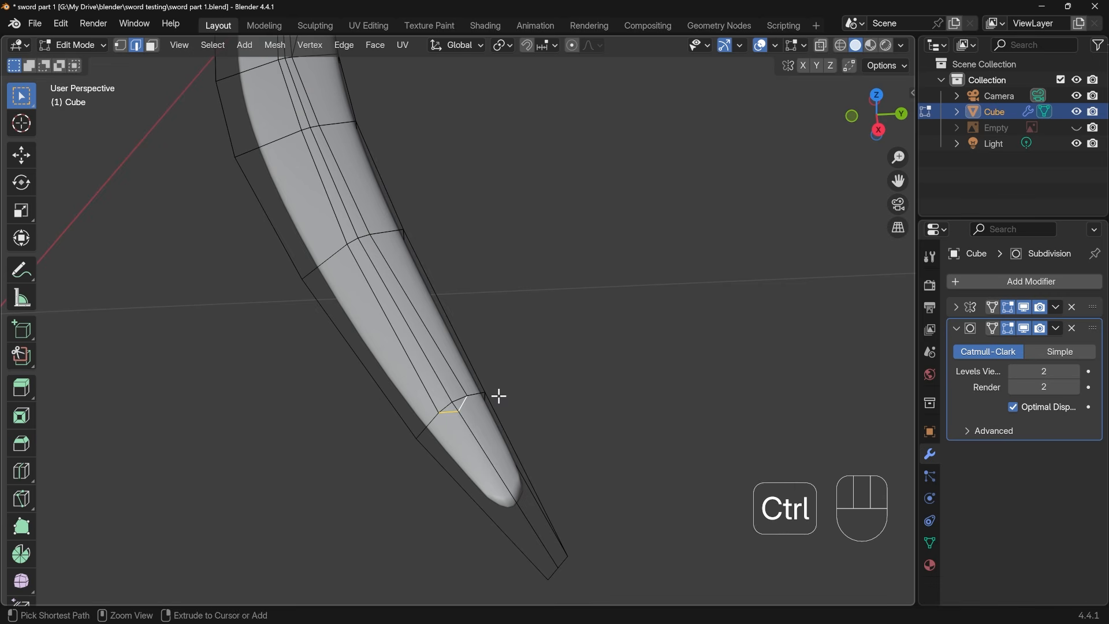
pyautogui.hotkey('ctrl', 'x')
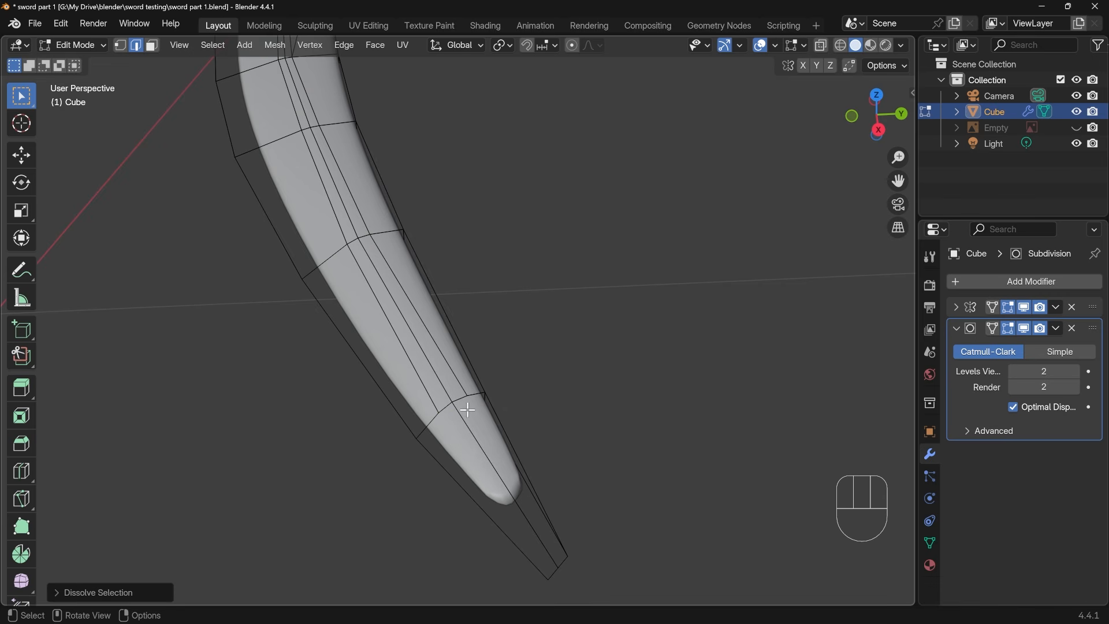
# Try deleting the bevel's last lengthwise edge near the tip, undo the deletion, and try Dissolve Edges on it instead
pyautogui.keyDown('alt'); pyautogui.click(461, 382); pyautogui.keyUp('alt')
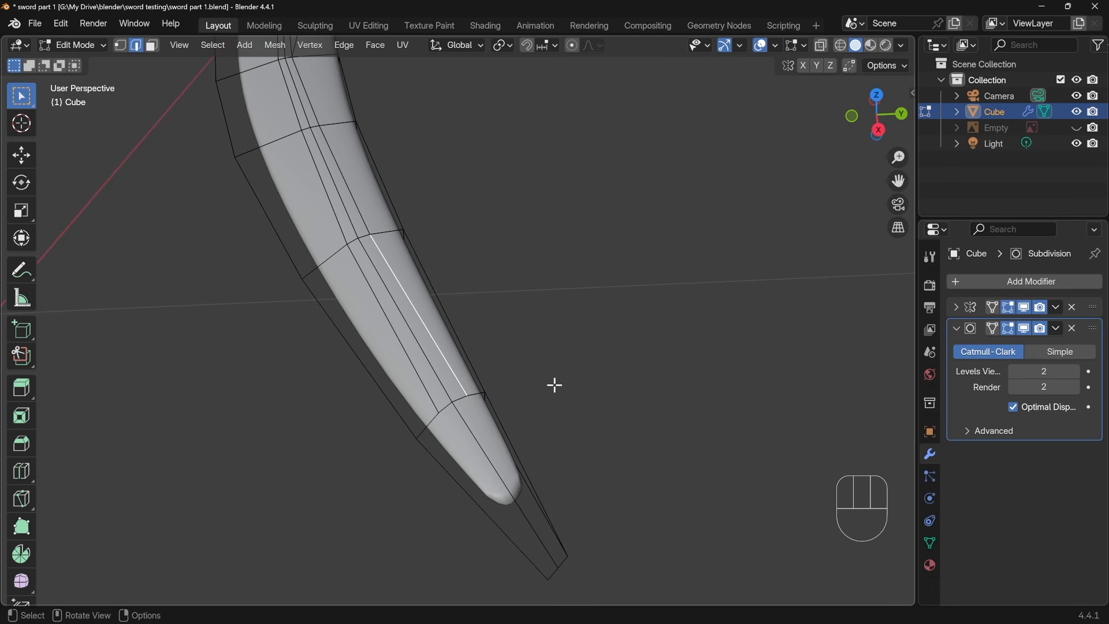
pyautogui.press('x')
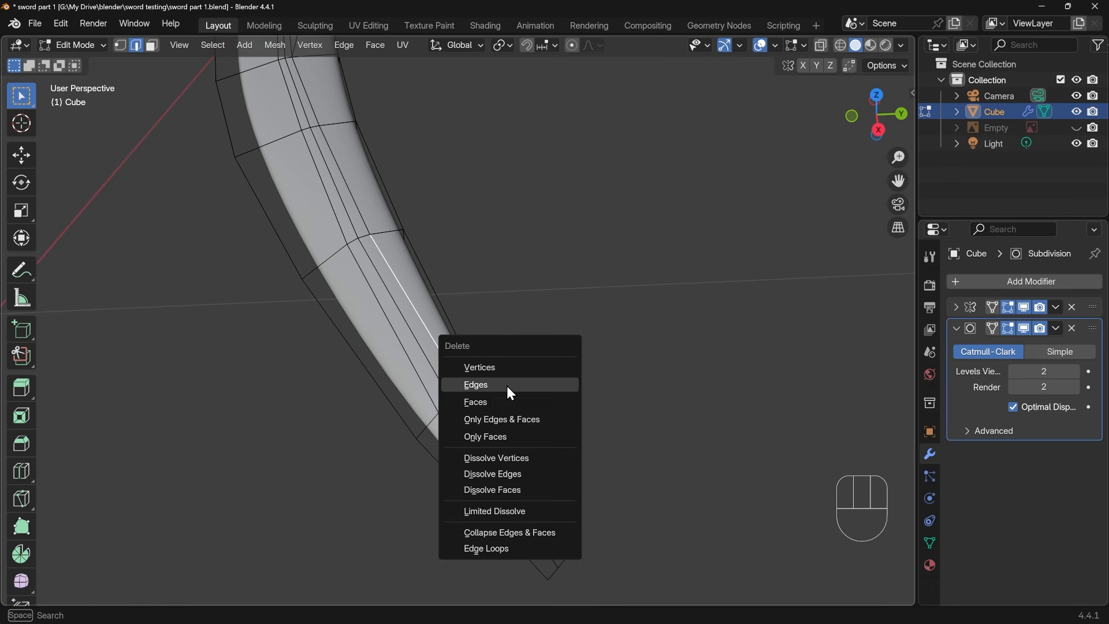
pyautogui.click(509, 387)
pyautogui.hotkey('ctrl', 'z')
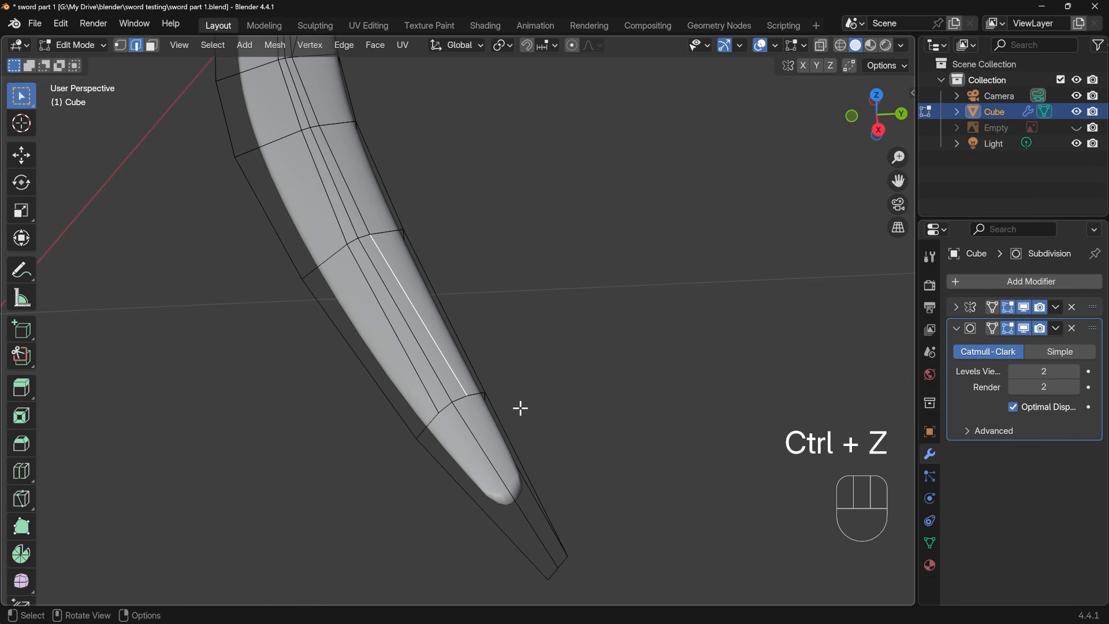
pyautogui.press('x')
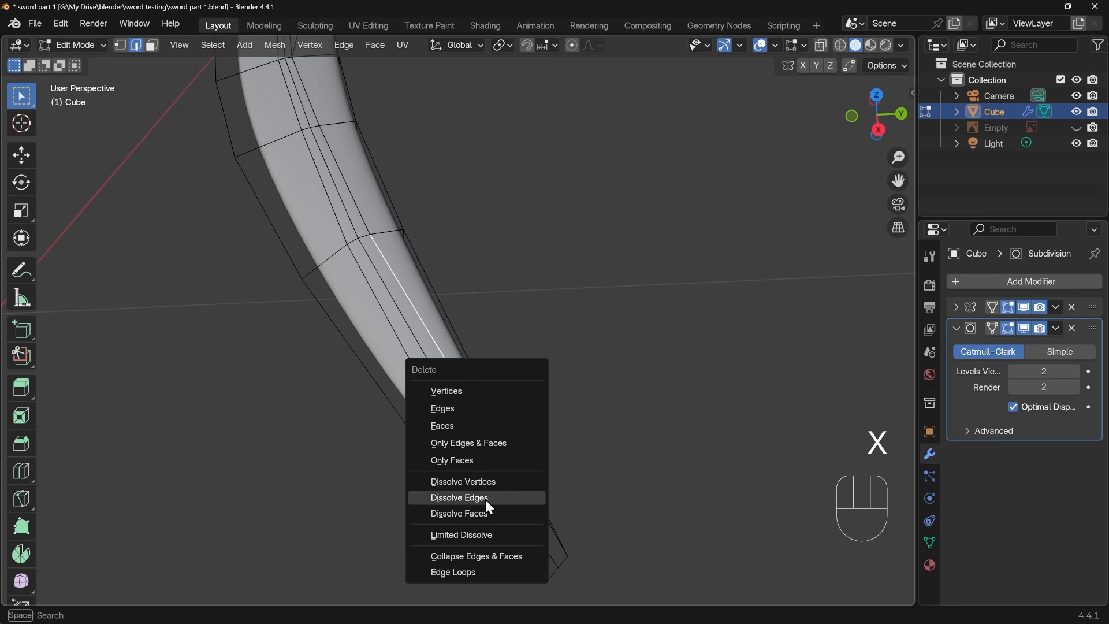
pyautogui.click(484, 499)
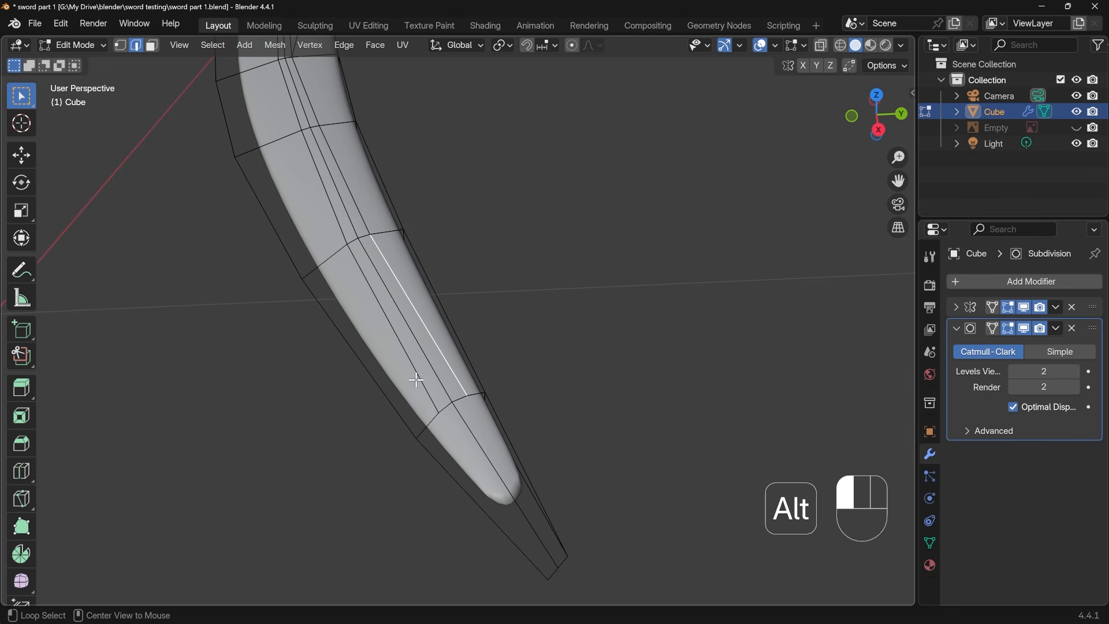
# Select the bevel's support edge line on the blade's convex side, extended toward the handle, and slide it about 0.397 toward the ridge centre
pyautogui.keyDown('alt'); pyautogui.middleClick(381, 205); pyautogui.keyUp('alt')
pyautogui.scroll(-4, 381, 206)
pyautogui.keyDown('shift'); pyautogui.moveTo(404, 149); pyautogui.dragTo(484, 427, button='middle'); pyautogui.keyUp('shift')
pyautogui.scroll(3, 442, 263)
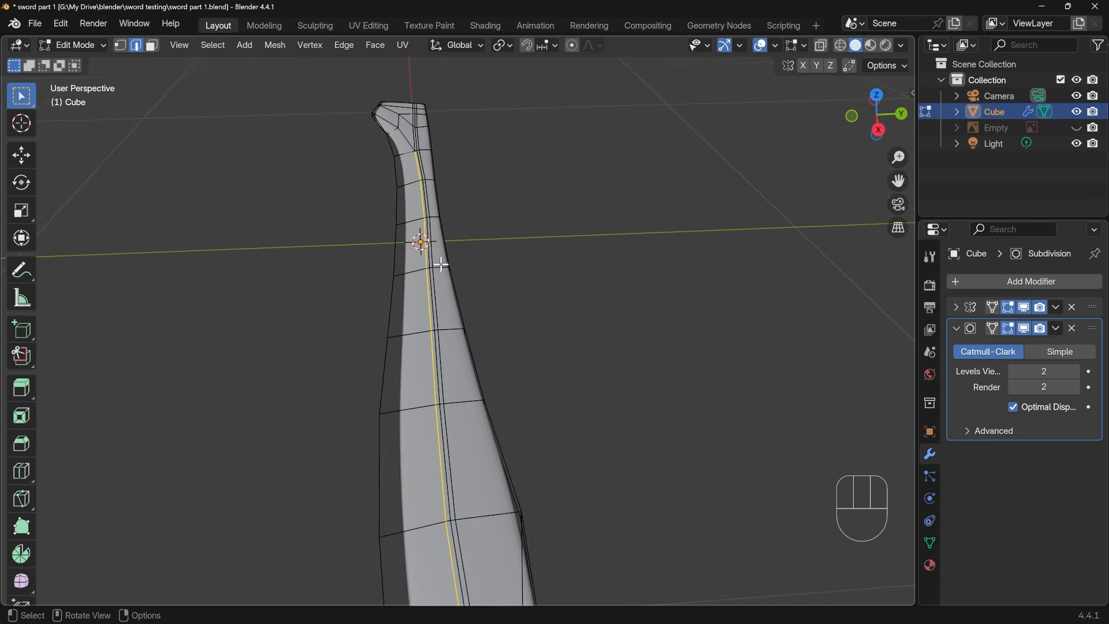
pyautogui.scroll(1, 436, 246)
pyautogui.keyDown('shift'); pyautogui.moveTo(435, 246); pyautogui.dragTo(474, 379, button='middle'); pyautogui.keyUp('shift')
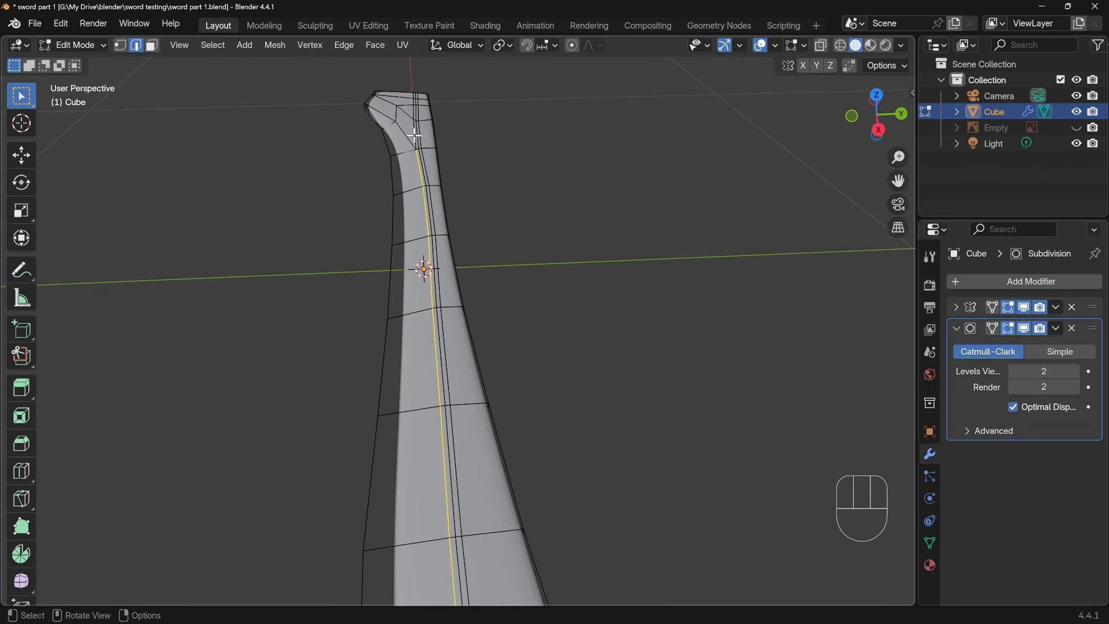
pyautogui.keyDown('alt'); pyautogui.keyDown('shift'); pyautogui.click(433, 136); pyautogui.keyUp('shift'); pyautogui.keyUp('alt')
pyautogui.keyDown('shift'); pyautogui.moveTo(461, 250); pyautogui.dragTo(448, 235, button='middle'); pyautogui.keyUp('shift')
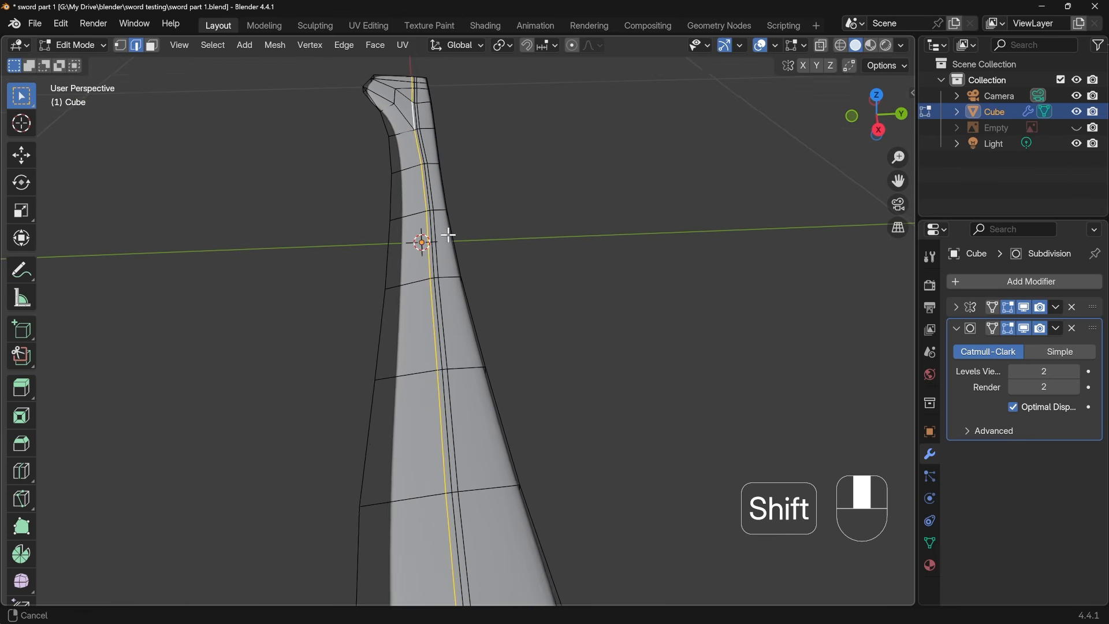
pyautogui.scroll(2, 453, 384)
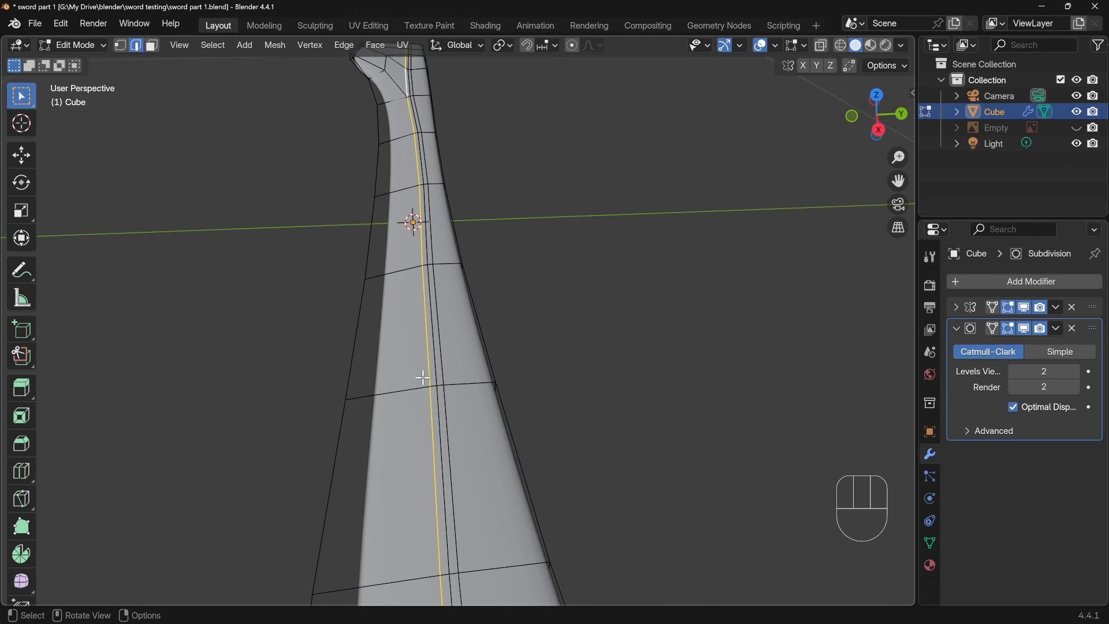
pyautogui.press('g')
pyautogui.press('g')
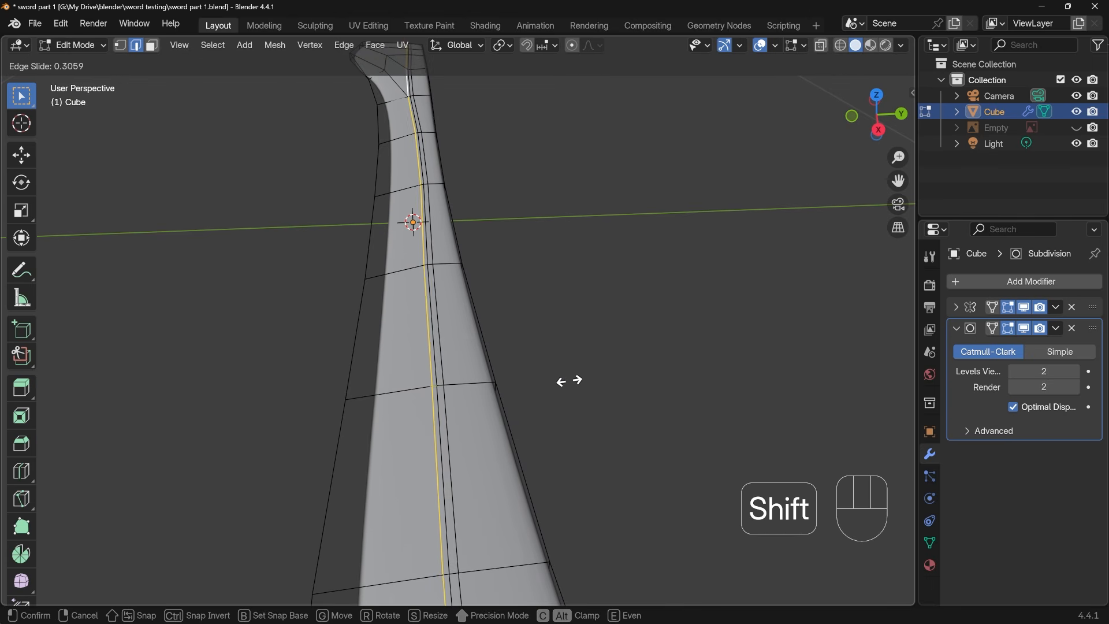
pyautogui.click(611, 385)
# Slide the support edge line on the ridge's concave side about 0.32 toward the centre line and check the blade in Object Mode
pyautogui.keyDown('alt'); pyautogui.click(412, 307); pyautogui.keyUp('alt')
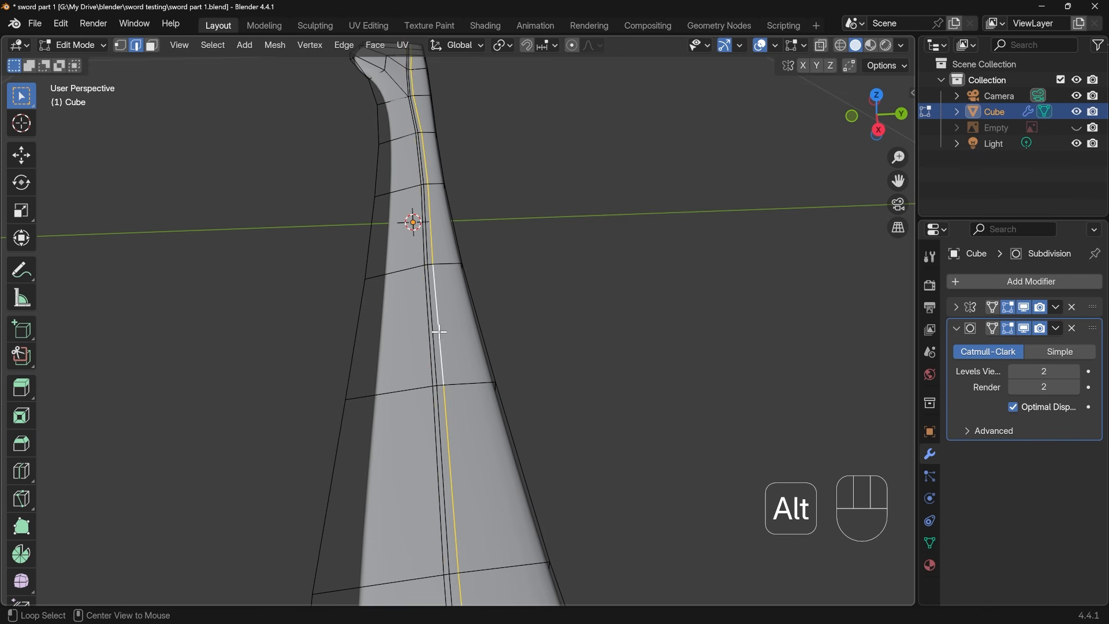
pyautogui.keyDown('shift'); pyautogui.moveTo(492, 397); pyautogui.dragTo(433, 391, button='middle'); pyautogui.keyUp('shift')
pyautogui.scroll(-5, 497, 374)
pyautogui.scroll(5, 492, 405)
pyautogui.keyDown('alt'); pyautogui.keyDown('shift'); pyautogui.click(433, 384); pyautogui.keyUp('shift'); pyautogui.keyUp('alt')
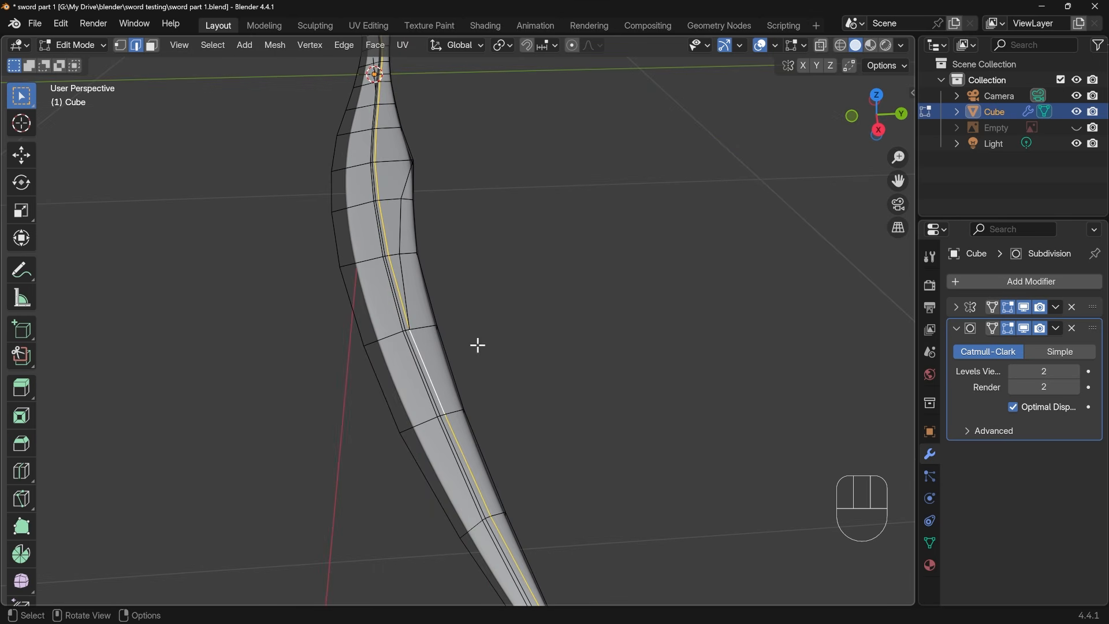
pyautogui.press('g')
pyautogui.press('g')
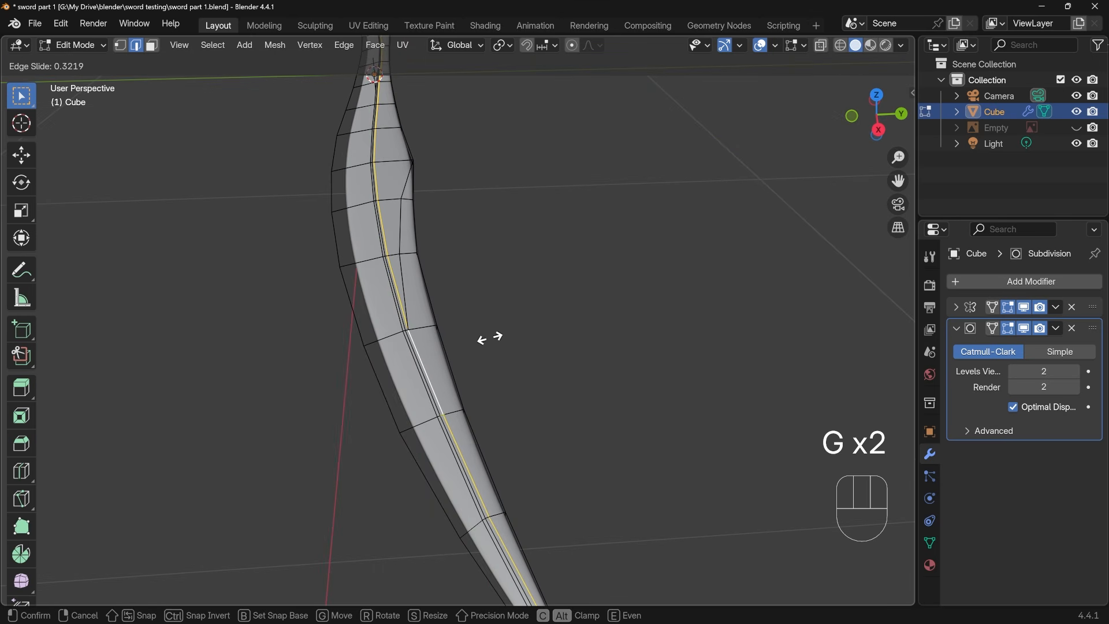
pyautogui.click(490, 338)
pyautogui.press('Tab')
pyautogui.moveTo(486, 448); pyautogui.dragTo(433, 343, button='middle')
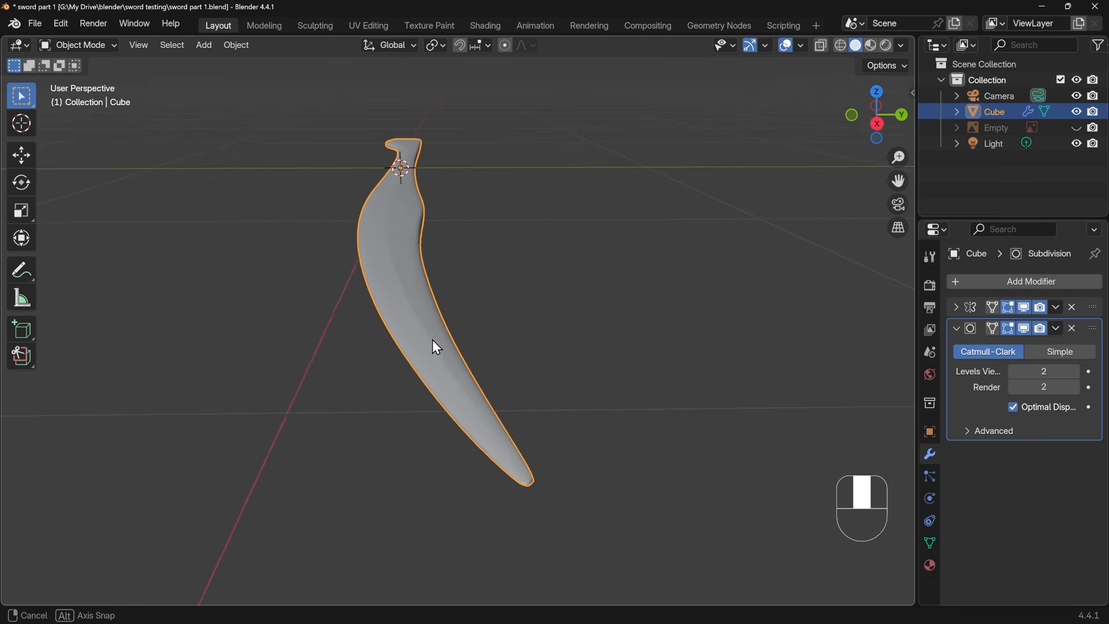
# In Edit Mode, select the ridge's centre edge line through to the tip and raise it about 0.00046 m along global Z
pyautogui.press('Tab')
pyautogui.scroll(2, 428, 351)
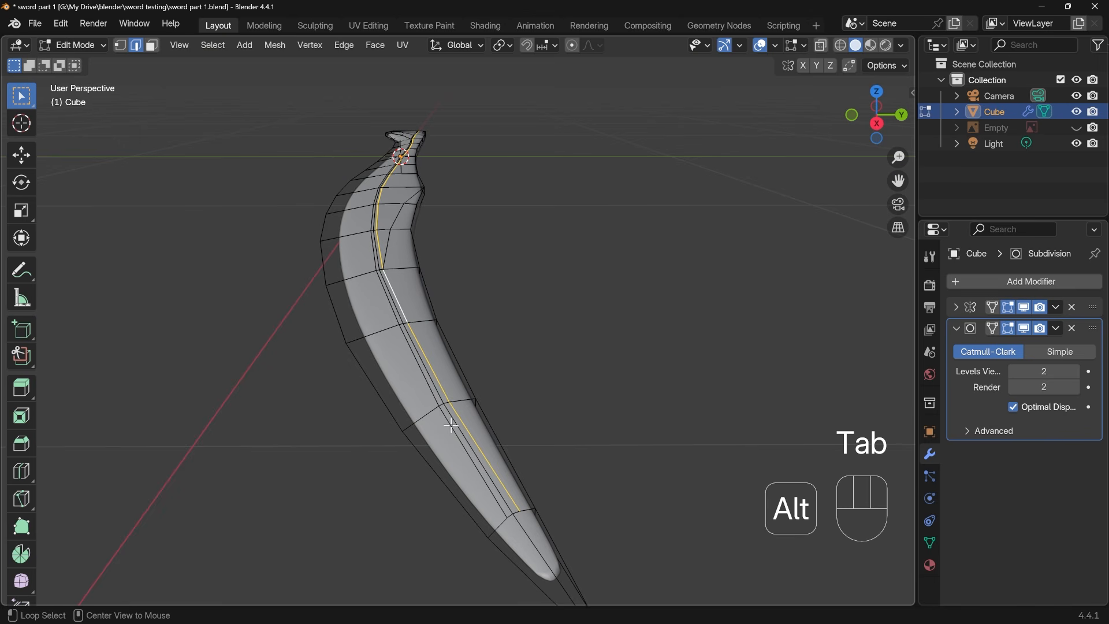
pyautogui.keyDown('alt'); pyautogui.click(453, 426); pyautogui.keyUp('alt')
pyautogui.keyDown('alt'); pyautogui.click(457, 424); pyautogui.keyUp('alt')
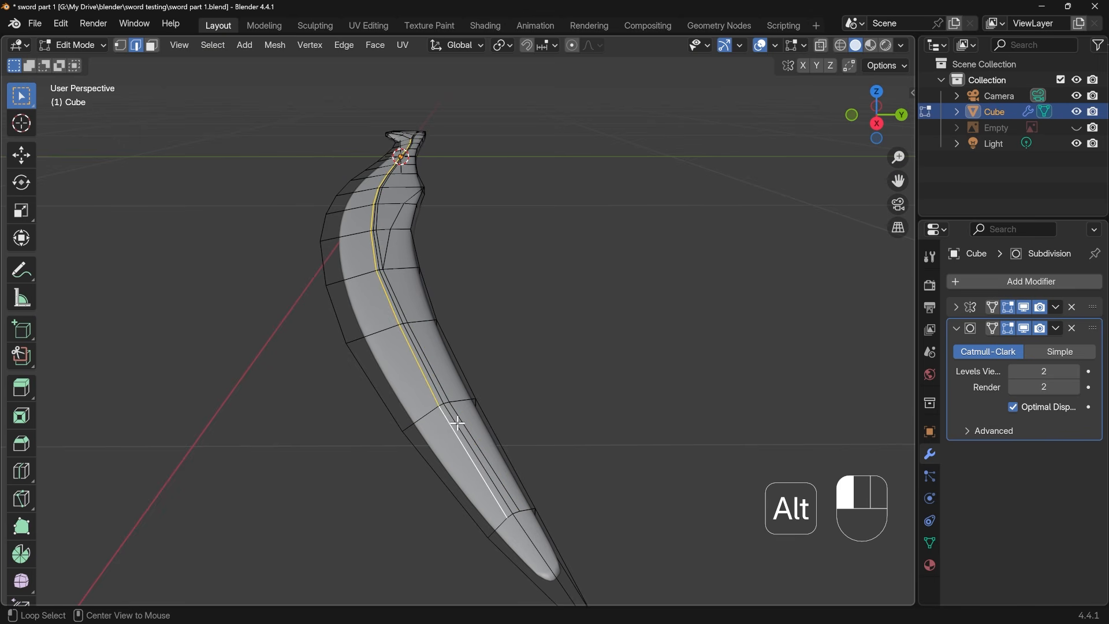
pyautogui.moveTo(426, 230); pyautogui.dragTo(442, 330, button='middle')
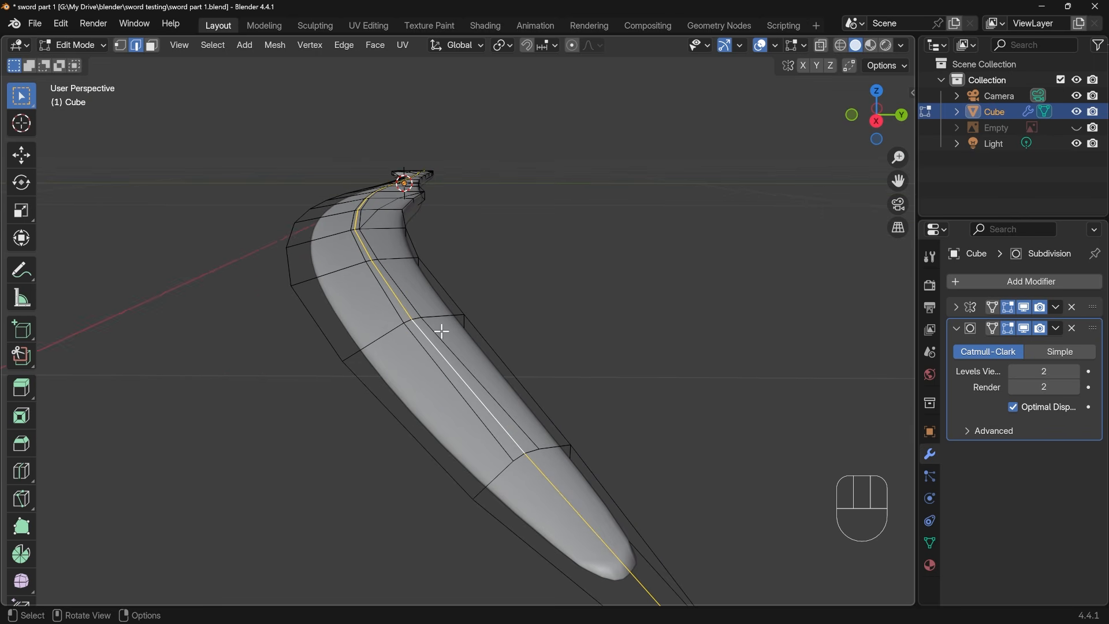
pyautogui.press('g')
pyautogui.press('z')
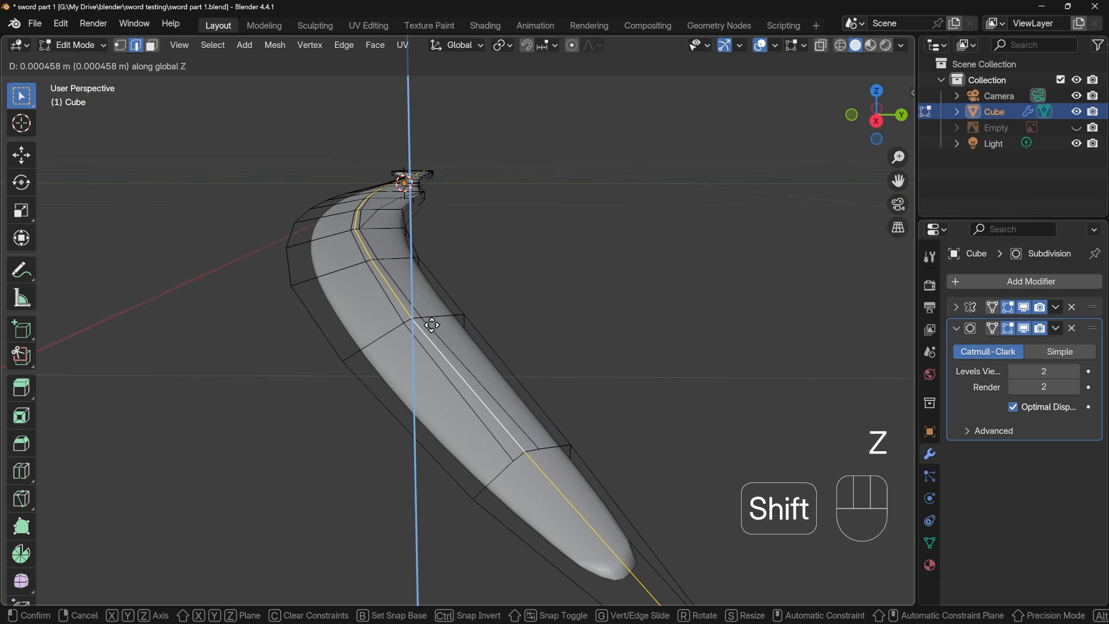
pyautogui.click(431, 325)
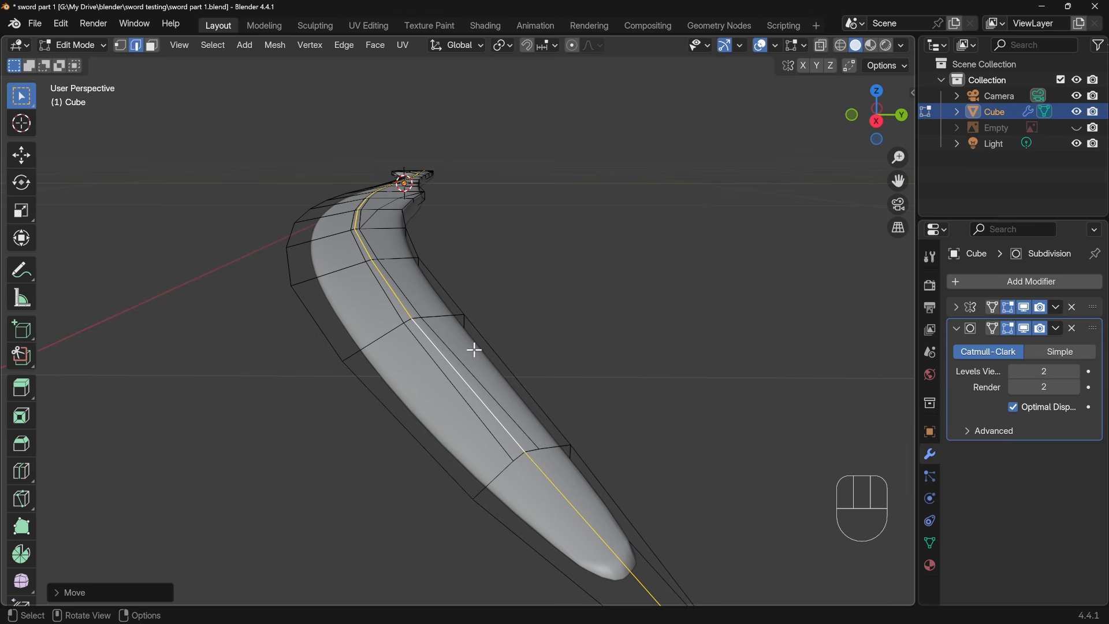
# Select the ridge's support edge line on the convex side and lower it about 0.00075 m along global Z
pyautogui.moveTo(493, 431); pyautogui.dragTo(416, 364, button='middle')
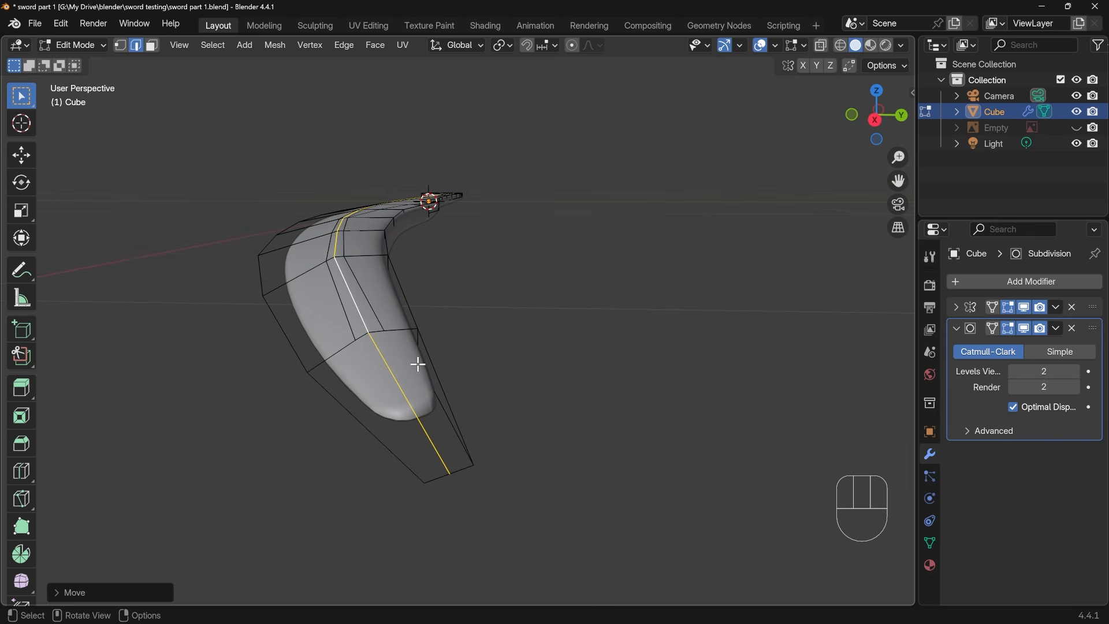
pyautogui.keyDown('alt'); pyautogui.click(349, 315); pyautogui.keyUp('alt')
pyautogui.moveTo(349, 315); pyautogui.dragTo(376, 388, button='middle')
pyautogui.keyDown('shift'); pyautogui.moveTo(390, 301); pyautogui.dragTo(450, 457, button='middle'); pyautogui.keyUp('shift')
pyautogui.keyDown('shift'); pyautogui.moveTo(417, 176); pyautogui.dragTo(413, 286, button='middle'); pyautogui.keyUp('shift')
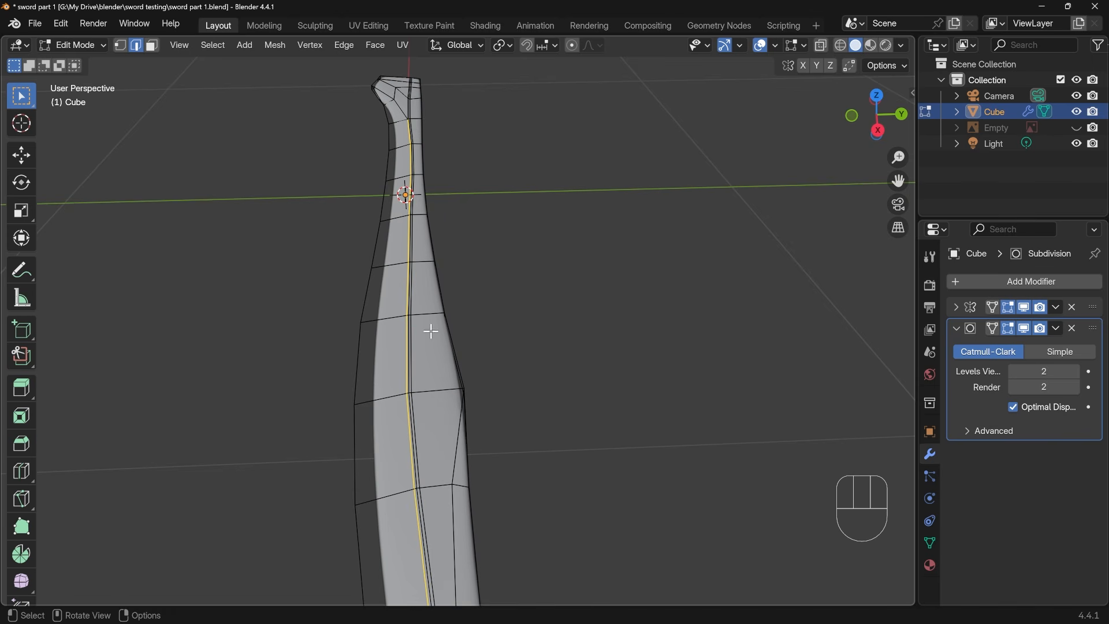
pyautogui.keyDown('shift'); pyautogui.moveTo(474, 522); pyautogui.dragTo(456, 276, button='middle'); pyautogui.keyUp('shift')
pyautogui.press('g')
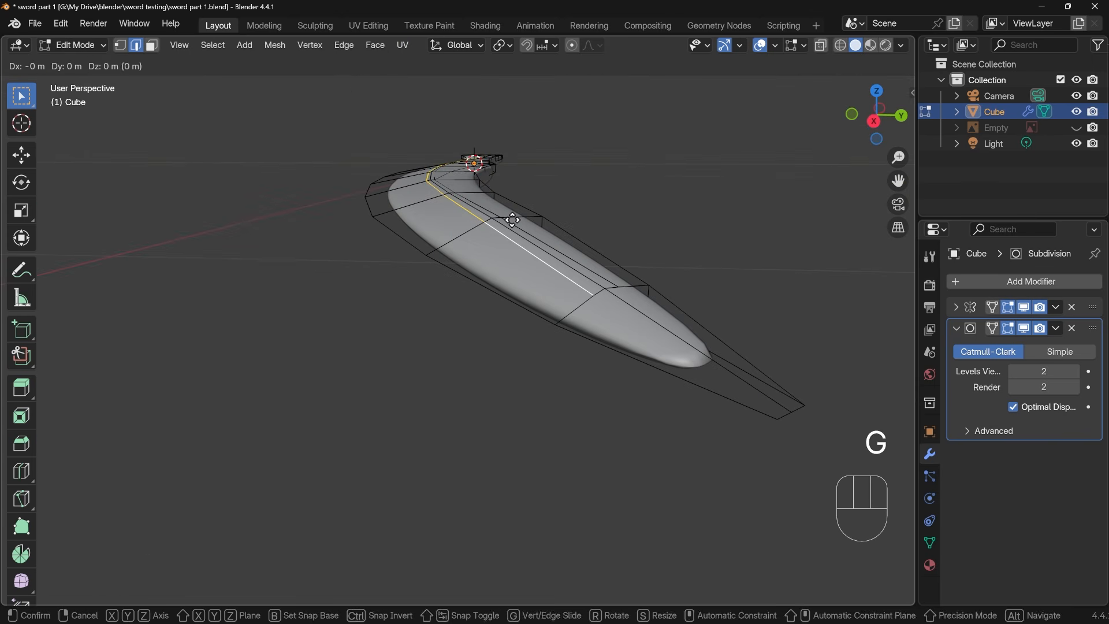
pyautogui.press('z')
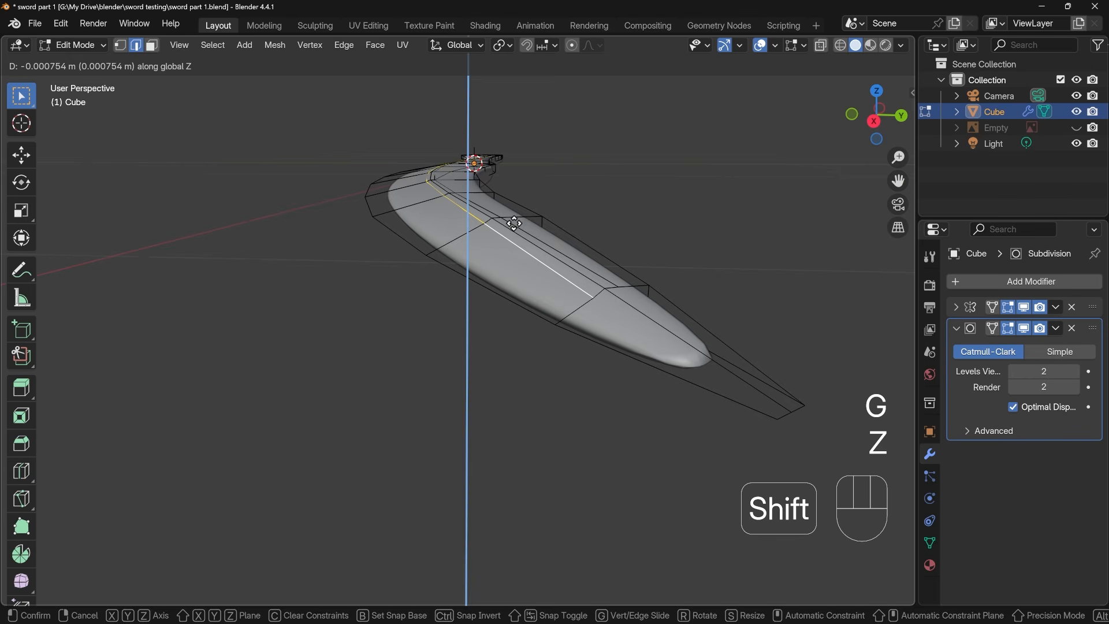
pyautogui.keyDown('shift'); pyautogui.click(512, 225); pyautogui.keyUp('shift')
# Inspect the smoothed ridge along the blade in Object Mode, from the handle down to the tip
pyautogui.press('Tab')
pyautogui.moveTo(530, 293); pyautogui.dragTo(551, 410, button='middle')
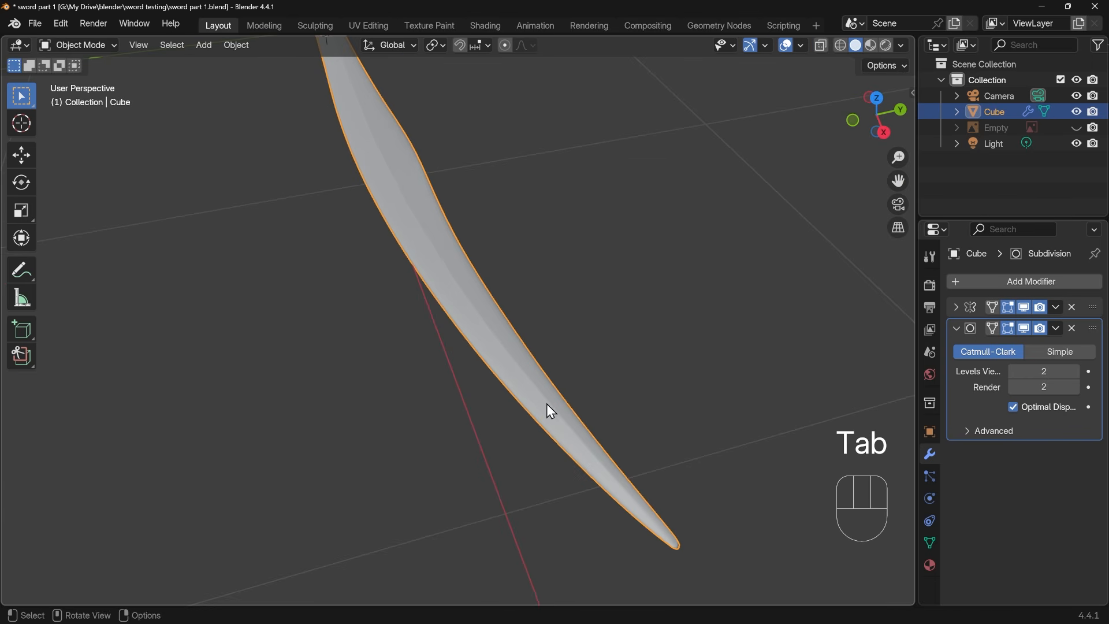
pyautogui.keyDown('shift'); pyautogui.moveTo(438, 245); pyautogui.dragTo(504, 413, button='middle'); pyautogui.keyUp('shift')
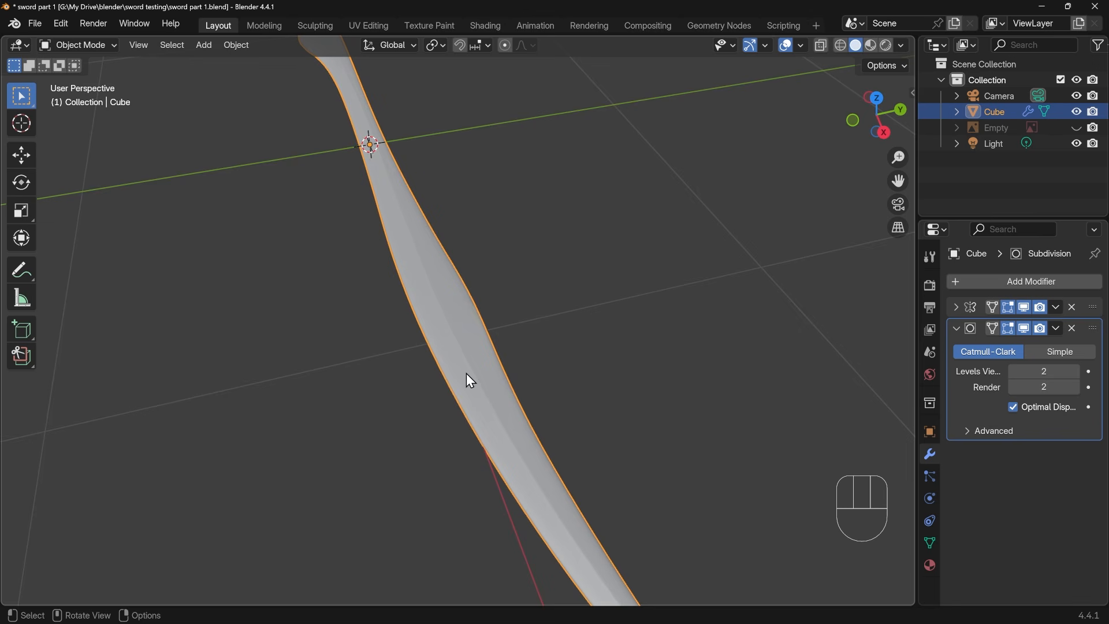
pyautogui.moveTo(469, 377); pyautogui.dragTo(595, 499, button='middle')
pyautogui.keyDown('shift'); pyautogui.moveTo(678, 485); pyautogui.dragTo(476, 416, button='middle'); pyautogui.keyUp('shift')
# Bevel the slanted edge path from the ridge to the concave side, including its short end edge, with two segments and about 0.0126 m offset
pyautogui.press('Tab')
pyautogui.scroll(5, 433, 411)
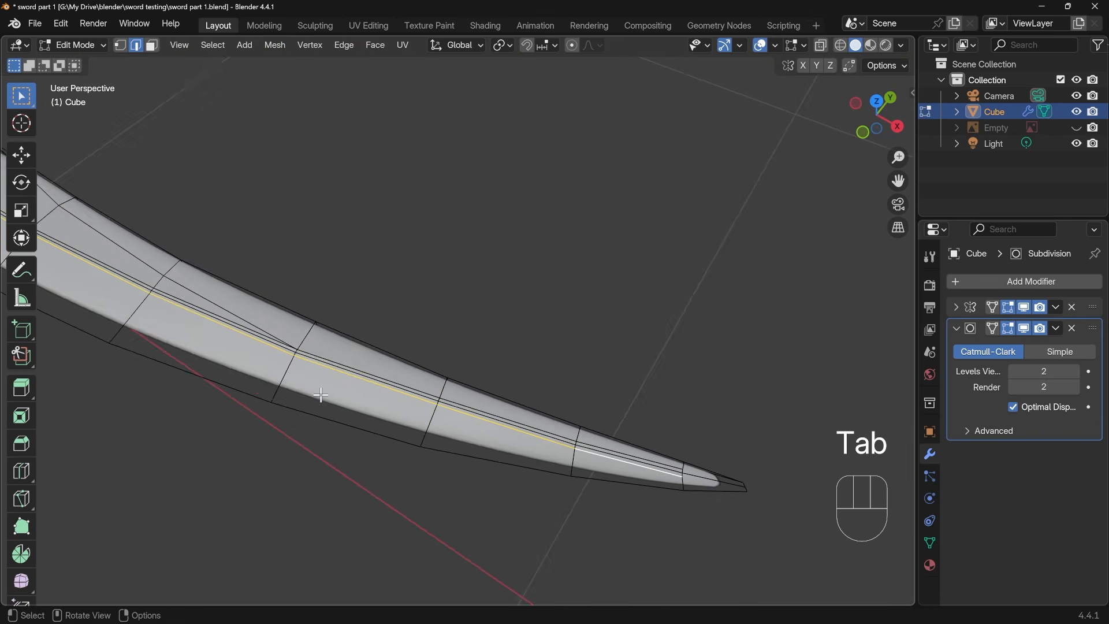
pyautogui.scroll(4, 384, 423)
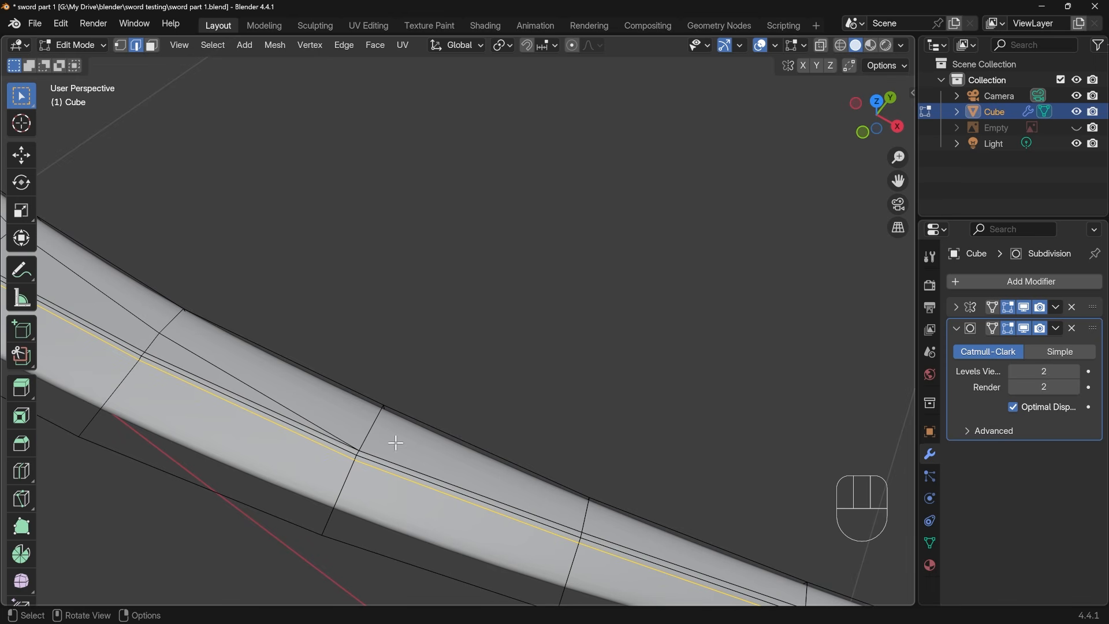
pyautogui.keyDown('shift'); pyautogui.moveTo(436, 417); pyautogui.dragTo(483, 429, button='middle'); pyautogui.keyUp('shift')
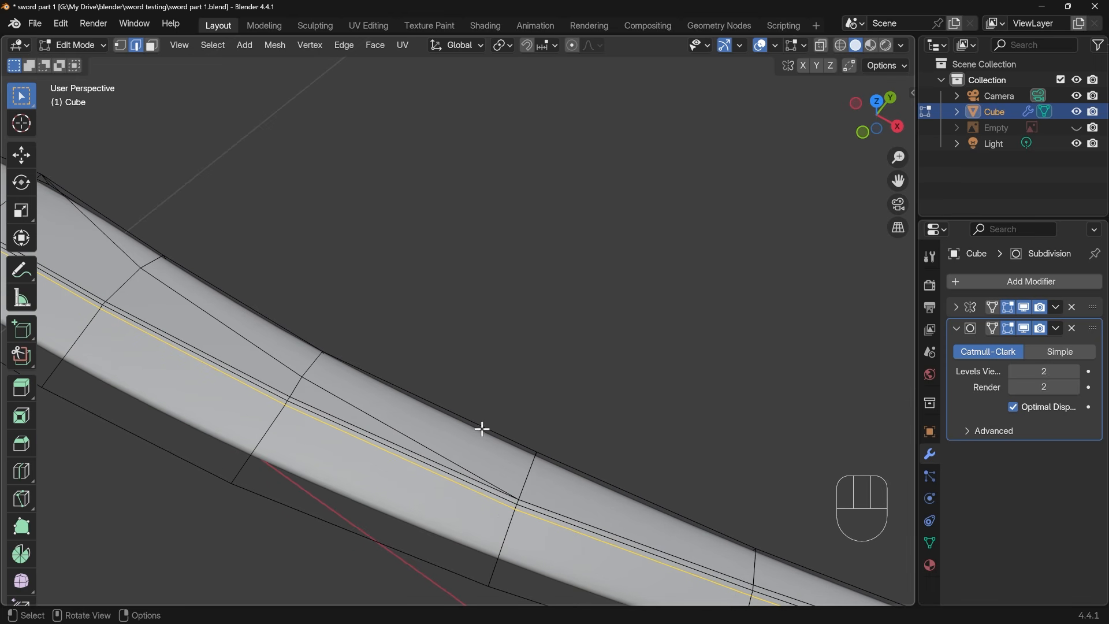
pyautogui.click(382, 424)
pyautogui.keyDown('shift'); pyautogui.moveTo(346, 364); pyautogui.dragTo(262, 326, button='middle'); pyautogui.keyUp('shift')
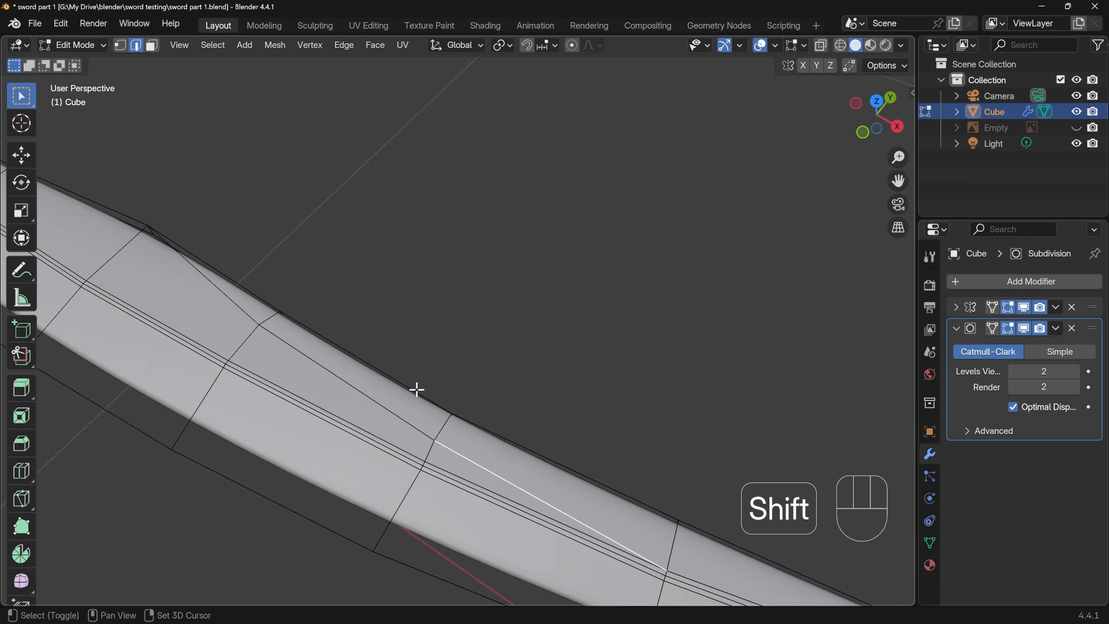
pyautogui.keyDown('ctrl'); pyautogui.click(217, 292); pyautogui.keyUp('ctrl')
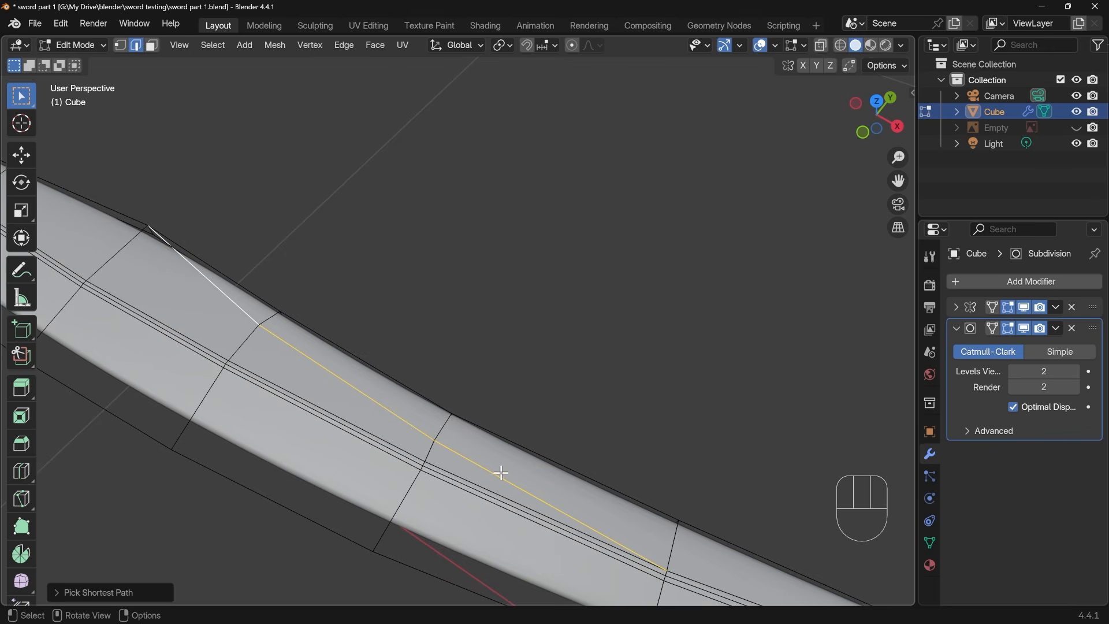
pyautogui.moveTo(501, 473); pyautogui.dragTo(510, 422, button='middle')
pyautogui.moveTo(344, 200); pyautogui.dragTo(682, 293, button='middle')
pyautogui.keyDown('shift'); pyautogui.click(744, 276); pyautogui.keyUp('shift')
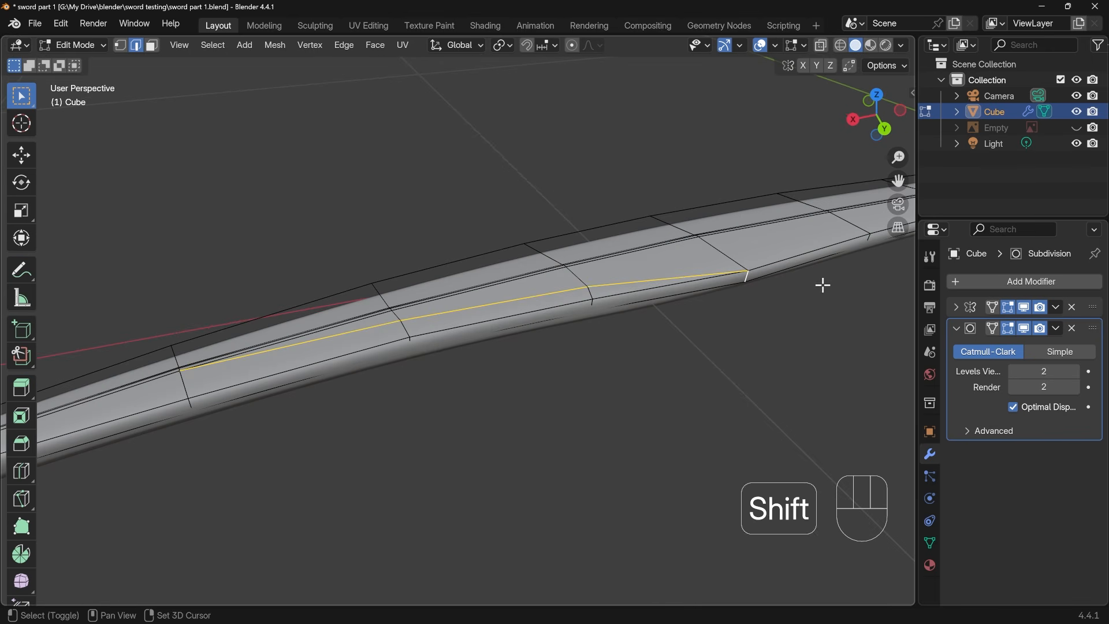
pyautogui.keyDown('shift'); pyautogui.moveTo(491, 332); pyautogui.dragTo(539, 312, button='middle'); pyautogui.keyUp('shift')
pyautogui.hotkey('ctrl', 'b')
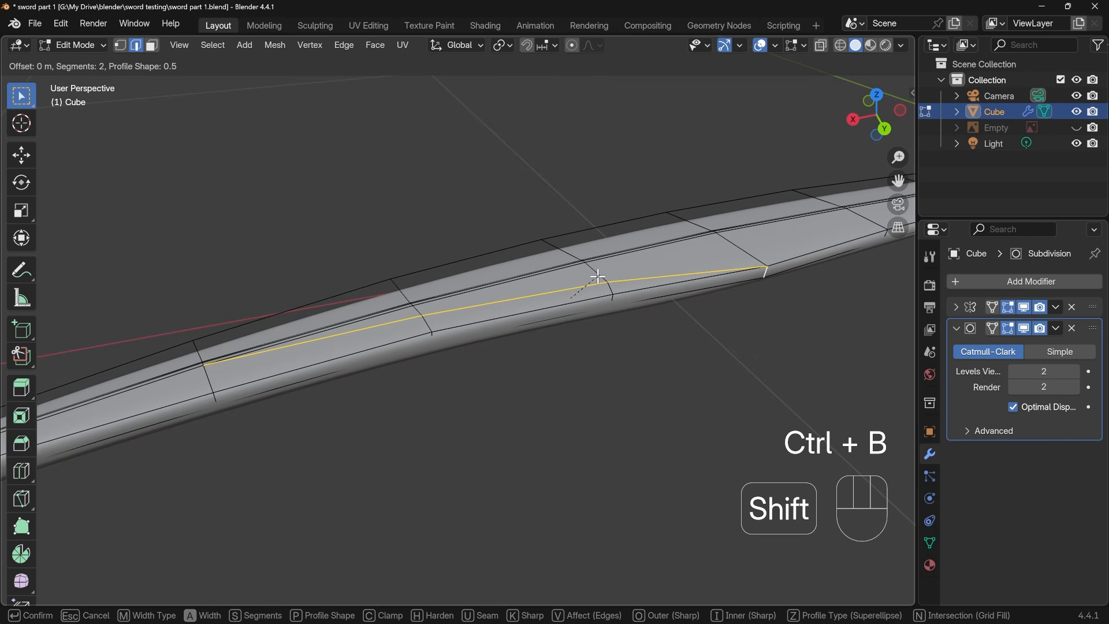
pyautogui.click(636, 286)
# Examine the bevelled slanted line where it joins the ridge, and review the smoothed blade in Object Mode
pyautogui.moveTo(396, 347); pyautogui.dragTo(500, 458, button='middle')
pyautogui.keyDown('shift'); pyautogui.moveTo(505, 258); pyautogui.dragTo(511, 300, button='middle'); pyautogui.keyUp('shift')
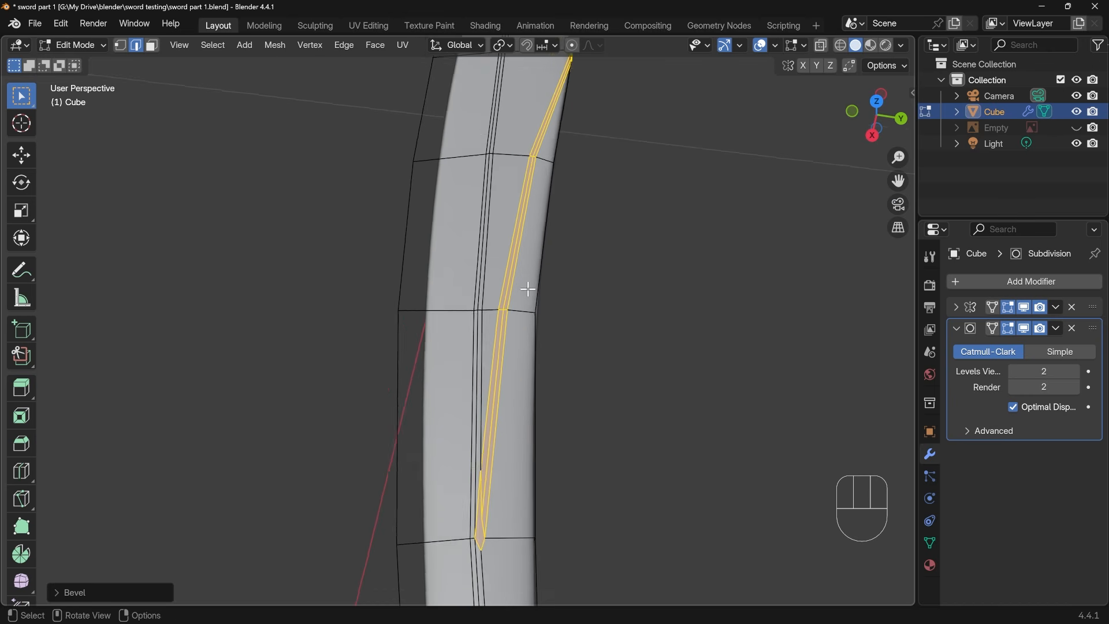
pyautogui.moveTo(541, 248); pyautogui.dragTo(551, 239, button='middle')
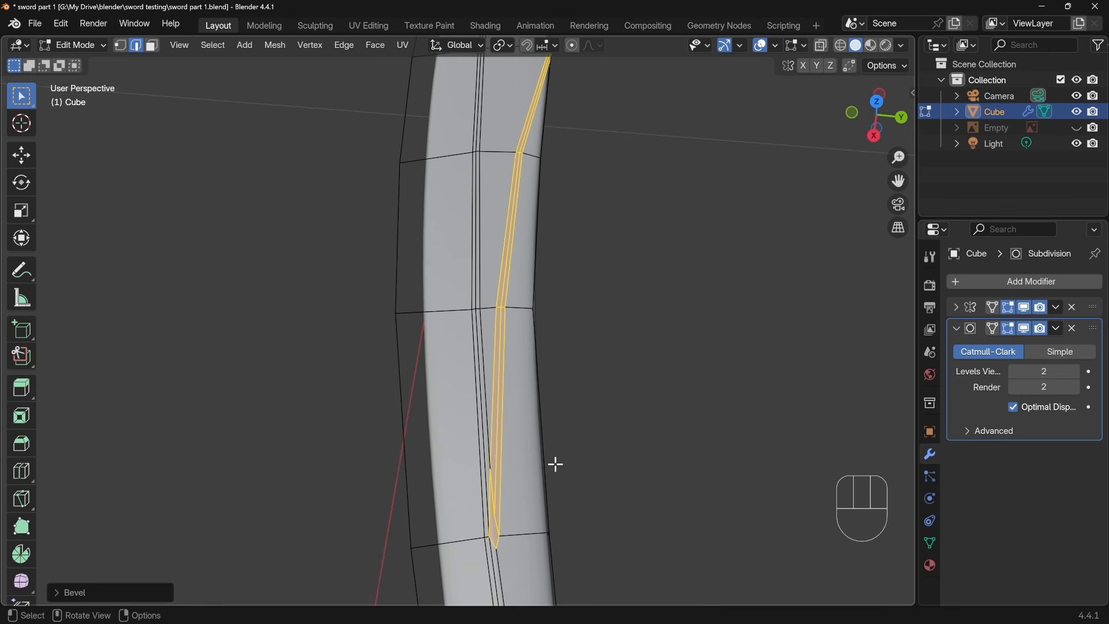
pyautogui.press('Tab')
pyautogui.scroll(-4, 566, 420)
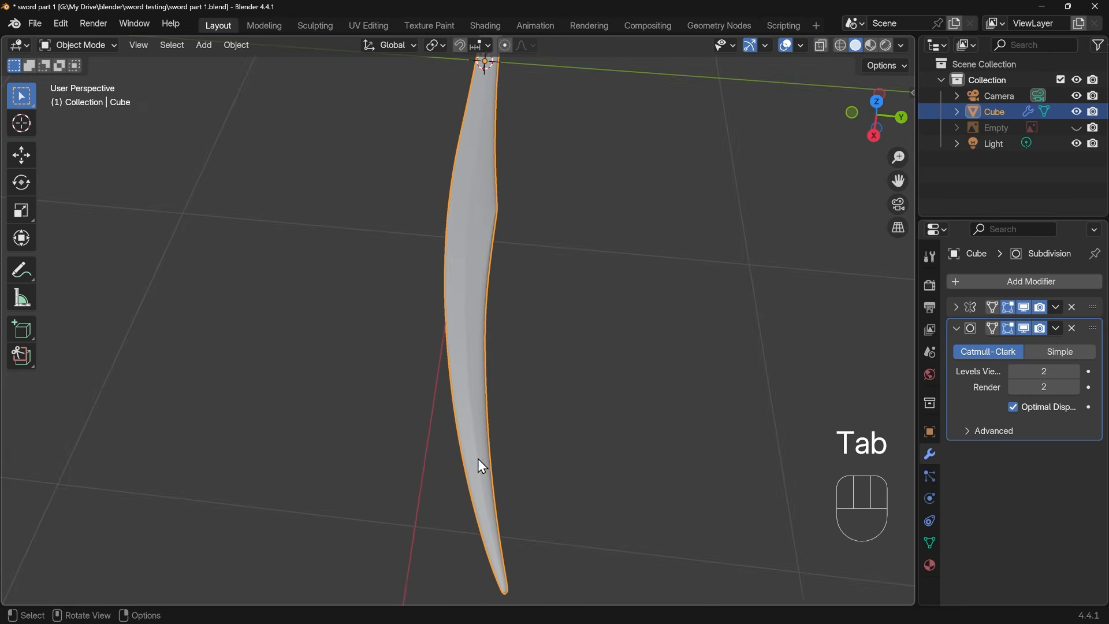
pyautogui.moveTo(478, 460); pyautogui.dragTo(474, 407, button='middle')
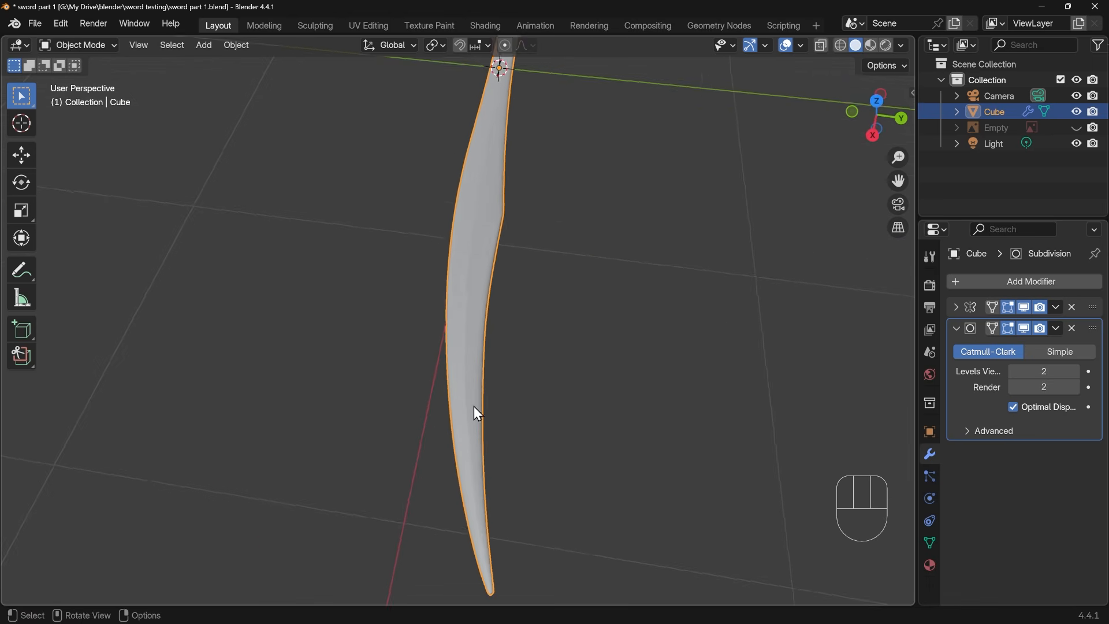
# In Edit Mode, move the vertex at the slanted bevel's pointed end onto the line of the neighbouring cross edge, working from top view
pyautogui.press('Tab')
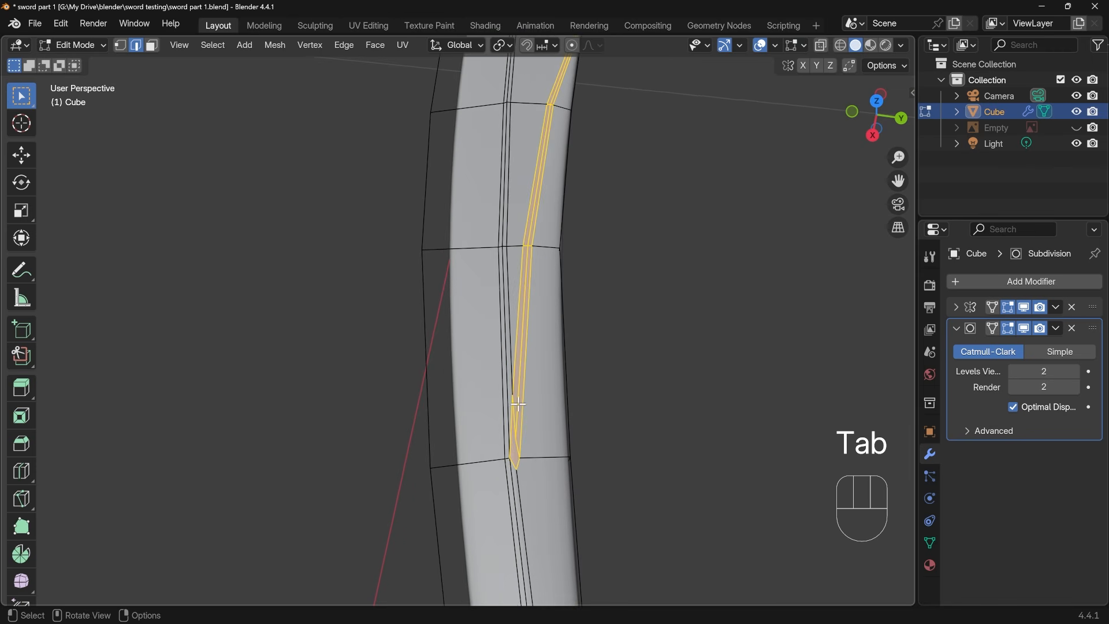
pyautogui.moveTo(517, 413)
pyautogui.mouseDown(button='middle')
pyautogui.moveTo(515, 371)
pyautogui.moveTo(520, 408)
pyautogui.mouseUp(button='middle')
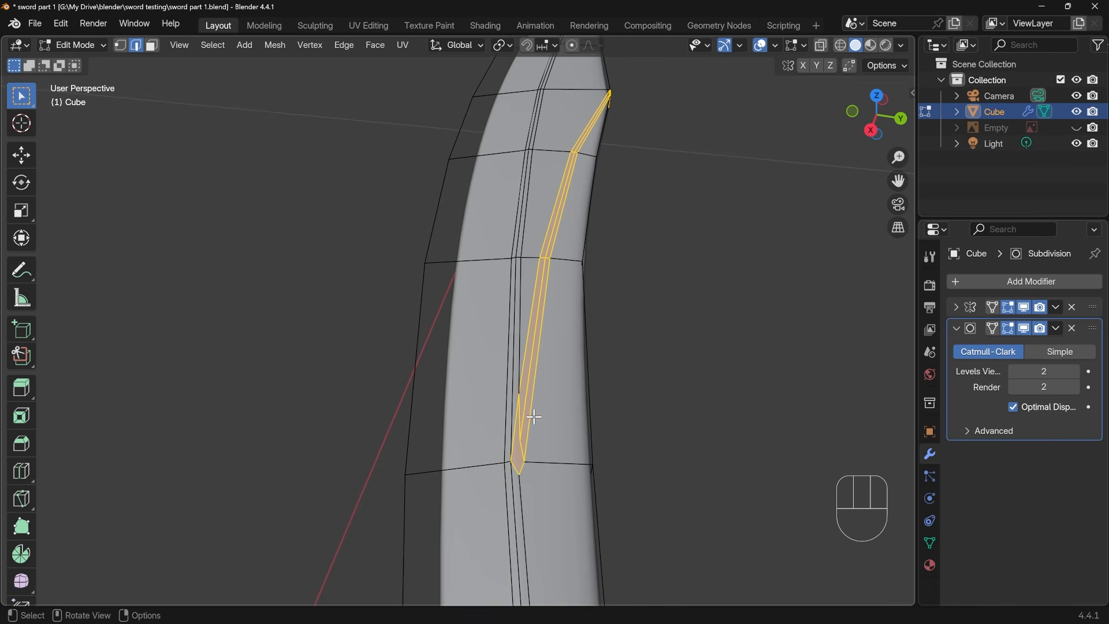
pyautogui.press('1')
pyautogui.scroll(1, 527, 449)
pyautogui.keyDown('shift'); pyautogui.moveTo(565, 453); pyautogui.dragTo(556, 425, button='middle'); pyautogui.keyUp('shift')
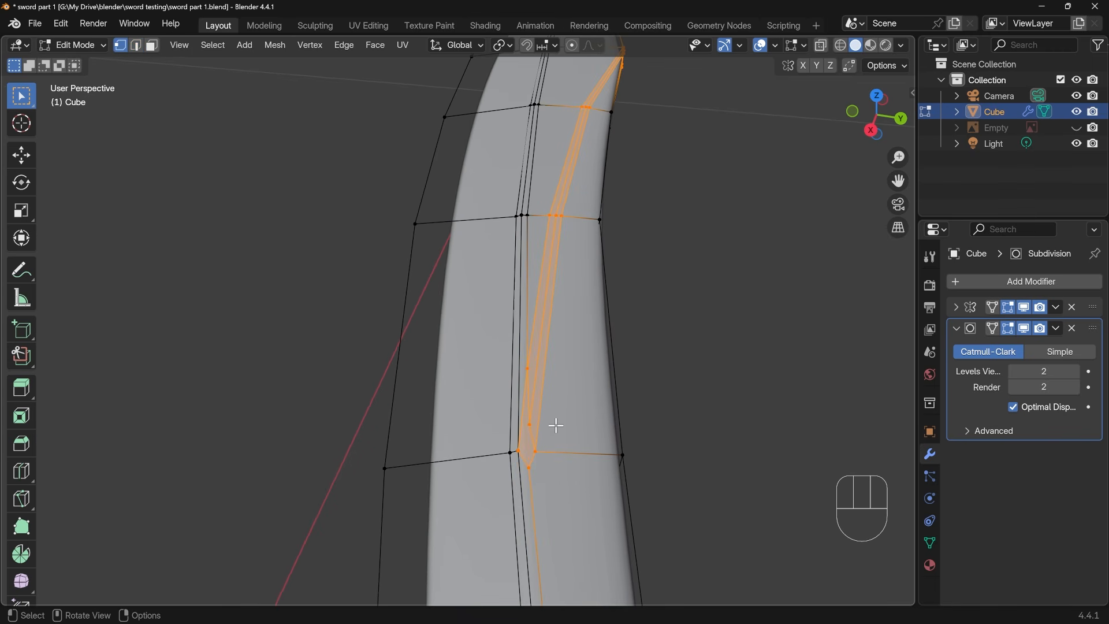
pyautogui.click(539, 470)
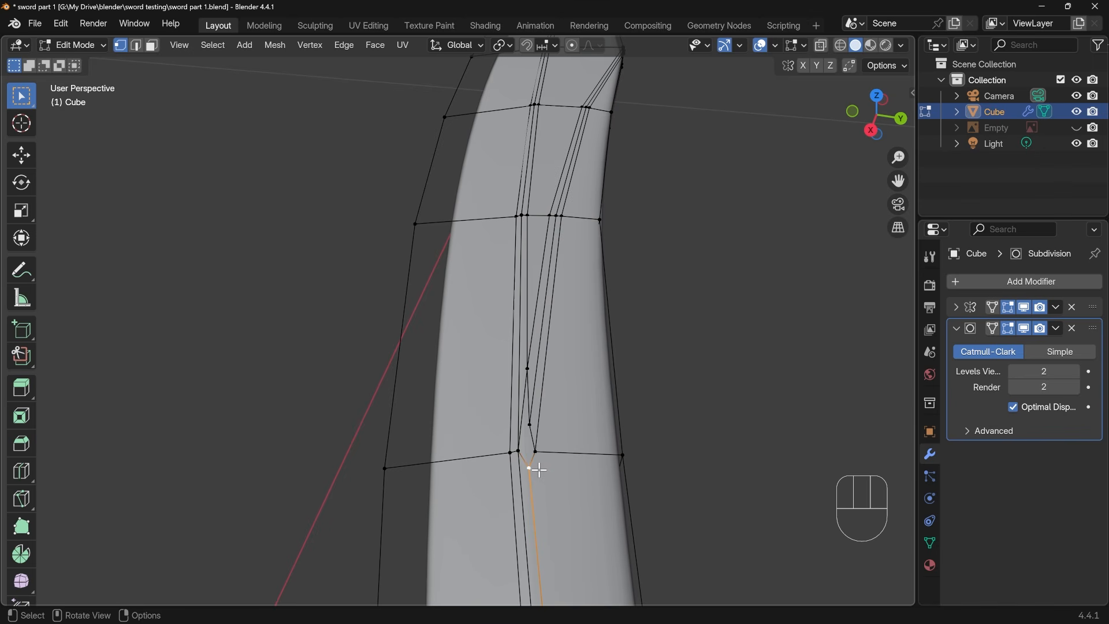
pyautogui.press('KP_7')
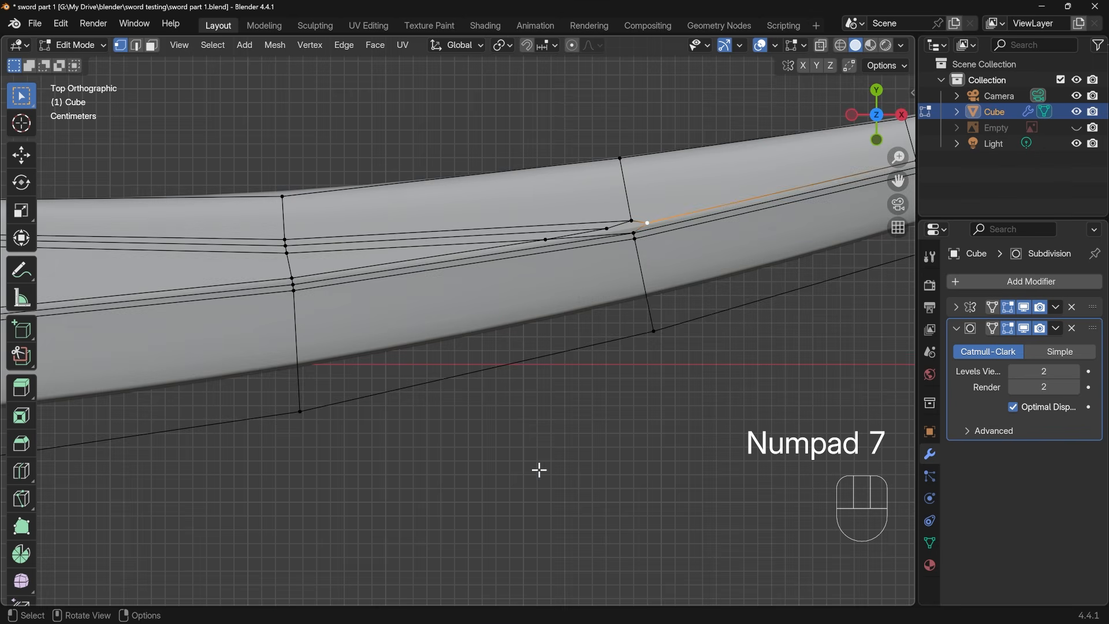
pyautogui.scroll(2, 658, 250)
pyautogui.keyDown('shift'); pyautogui.moveTo(664, 251); pyautogui.dragTo(550, 353, button='middle'); pyautogui.keyUp('shift')
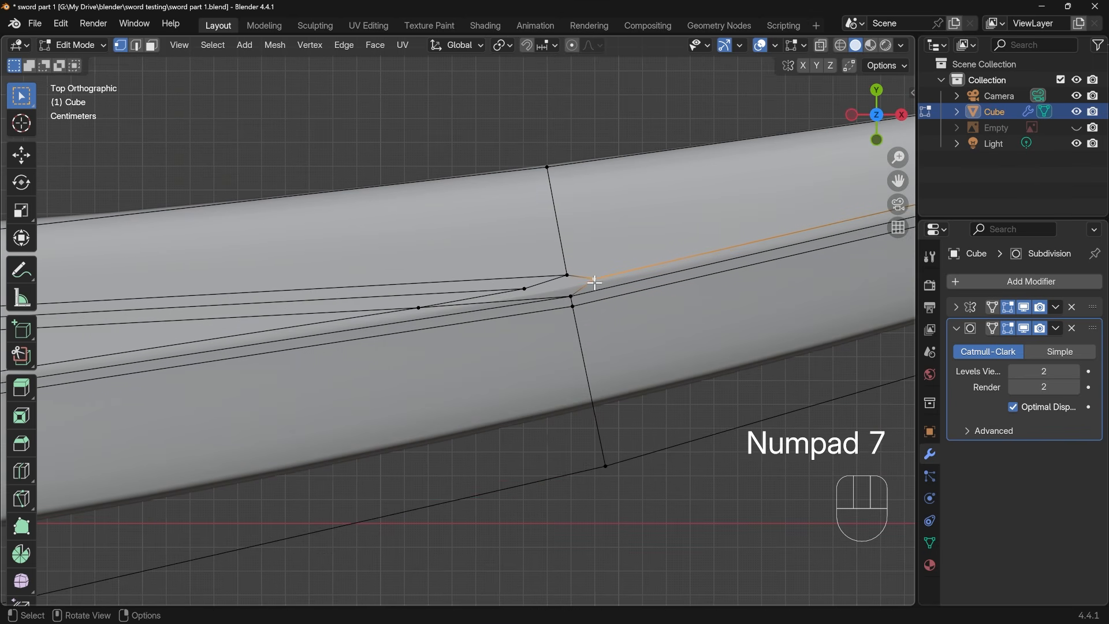
pyautogui.press('g')
pyautogui.click(572, 290)
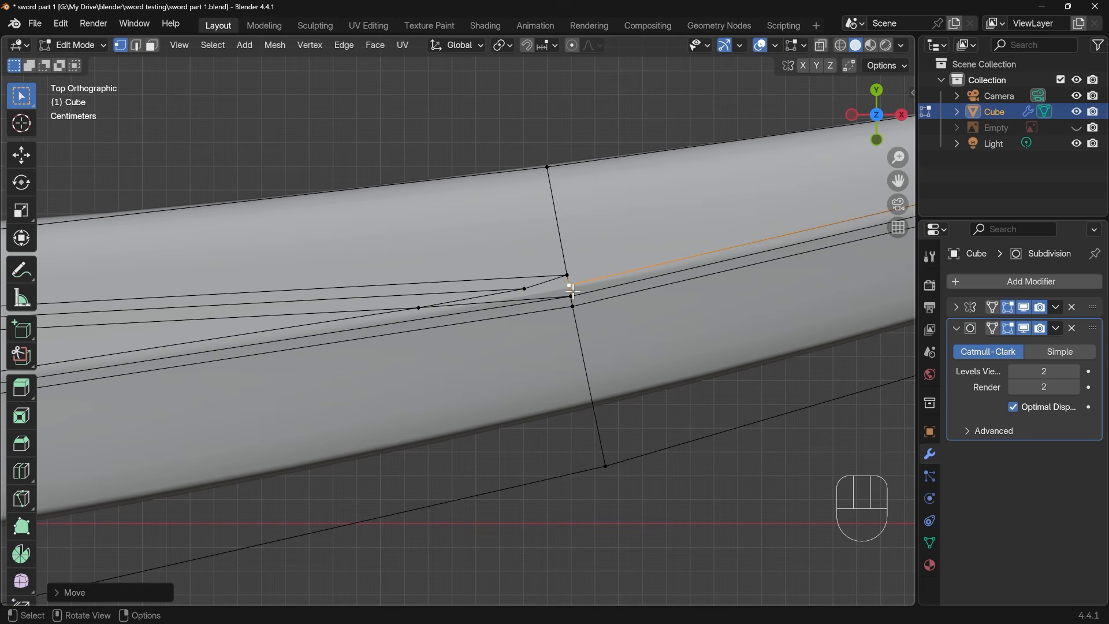
# Enable Vertex snapping and Auto Merge, and snap the bevel's middle-line end vertex onto the repositioned tip vertex to merge them
pyautogui.click(525, 289)
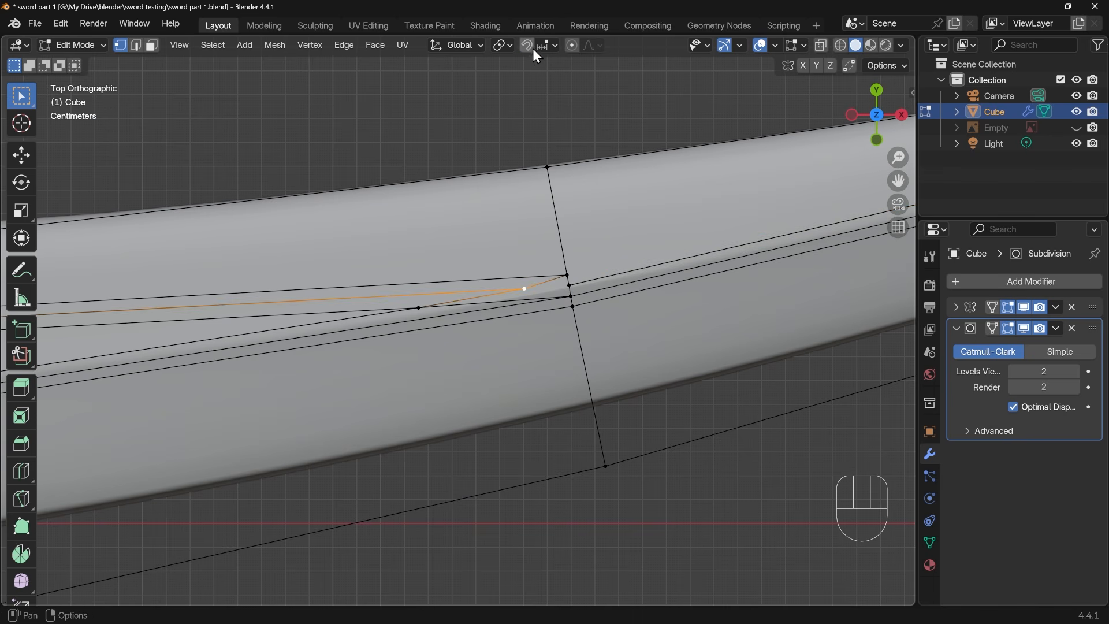
pyautogui.click(552, 46)
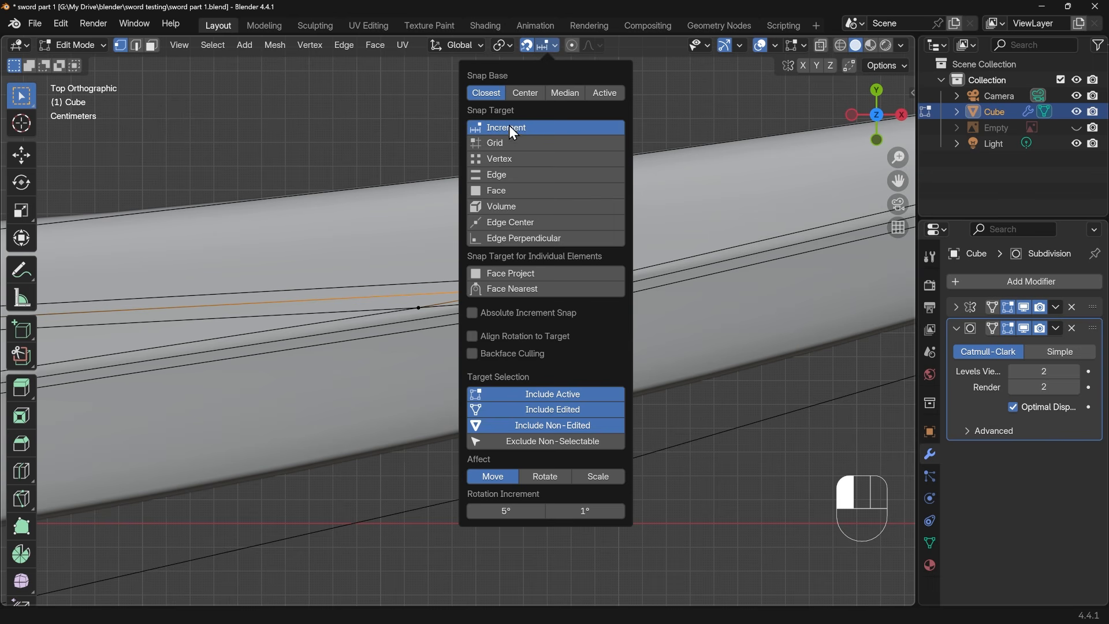
pyautogui.click(501, 158)
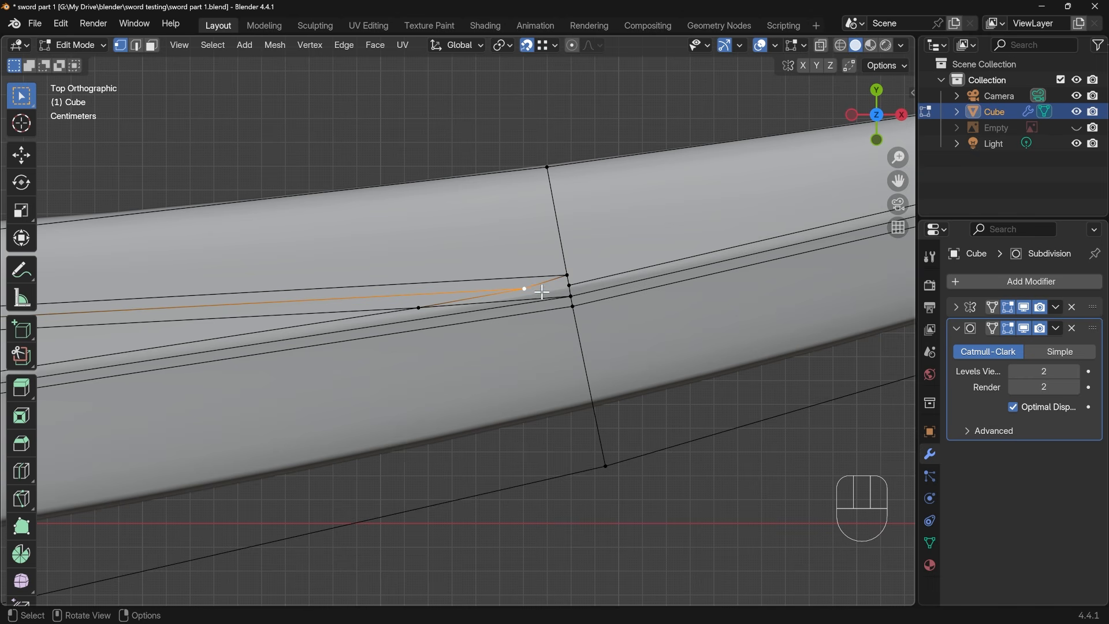
pyautogui.press('g')
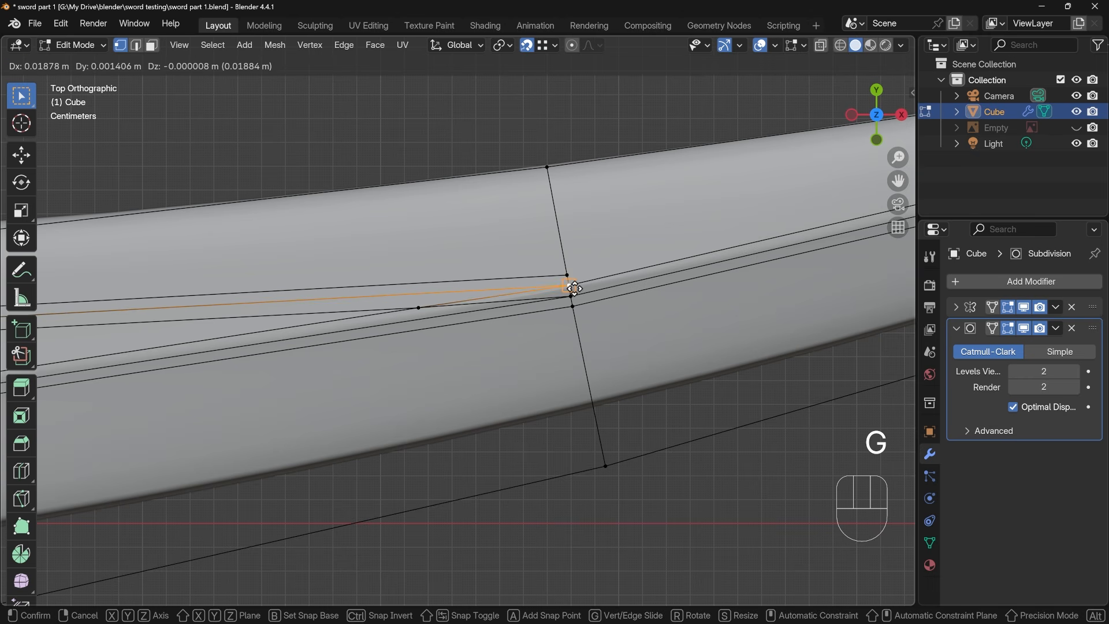
pyautogui.rightClick(574, 288)
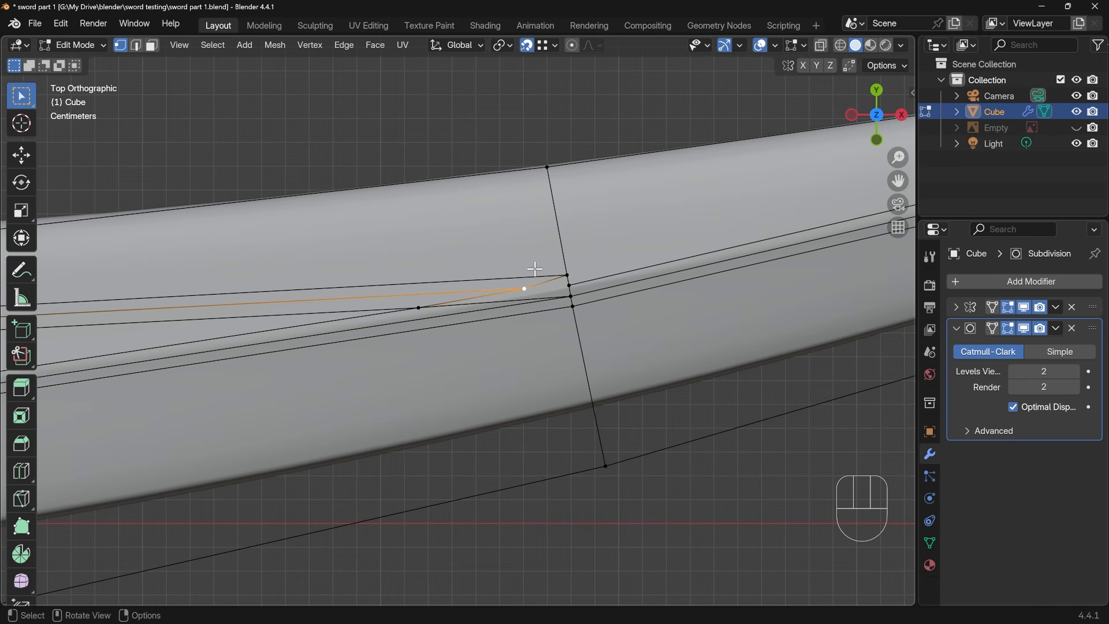
pyautogui.click(851, 66)
pyautogui.press('g')
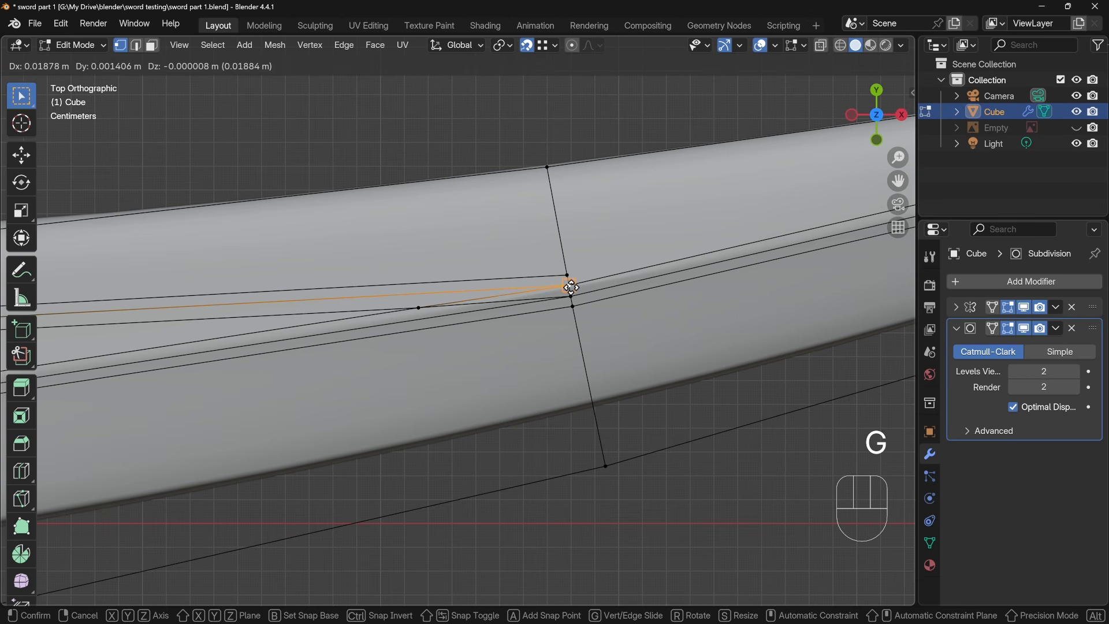
pyautogui.click(571, 287)
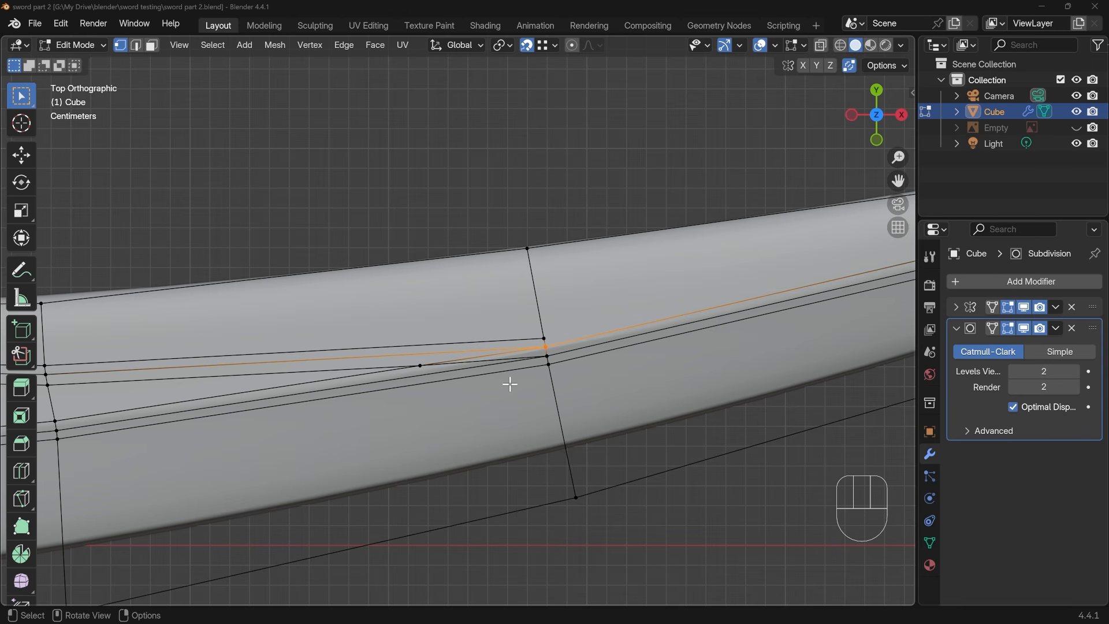
# Add a loop cut across the convex side, slid level with the bevel's inner corner, and connect it to that corner with the Knife
pyautogui.keyDown('shift'); pyautogui.moveTo(415, 390); pyautogui.dragTo(341, 386, button='middle'); pyautogui.keyUp('shift')
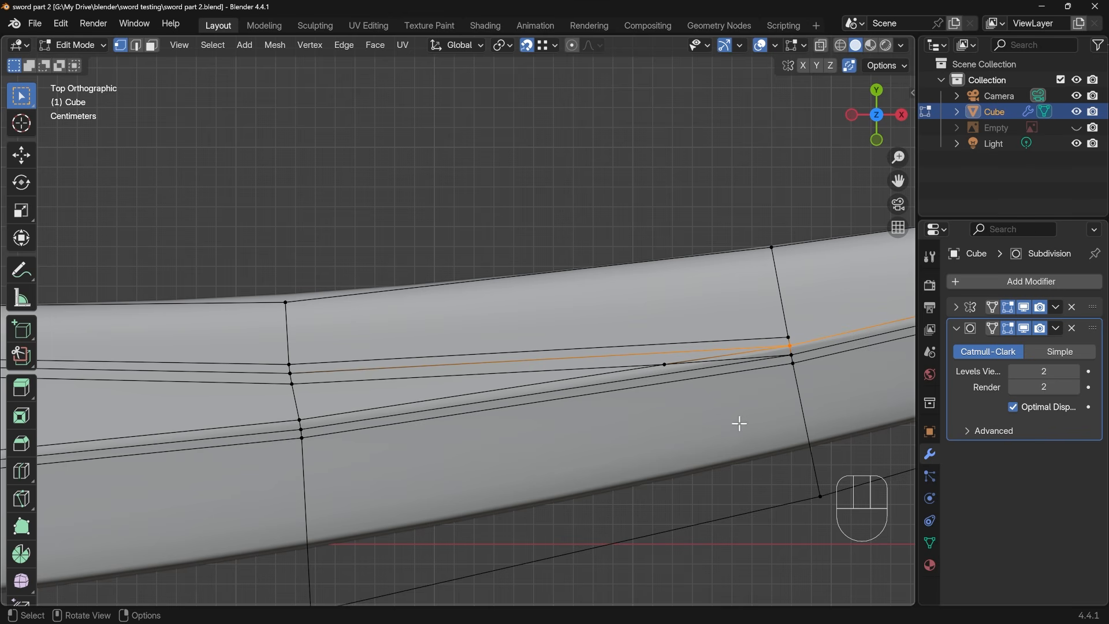
pyautogui.hotkey('ctrl', 'r')
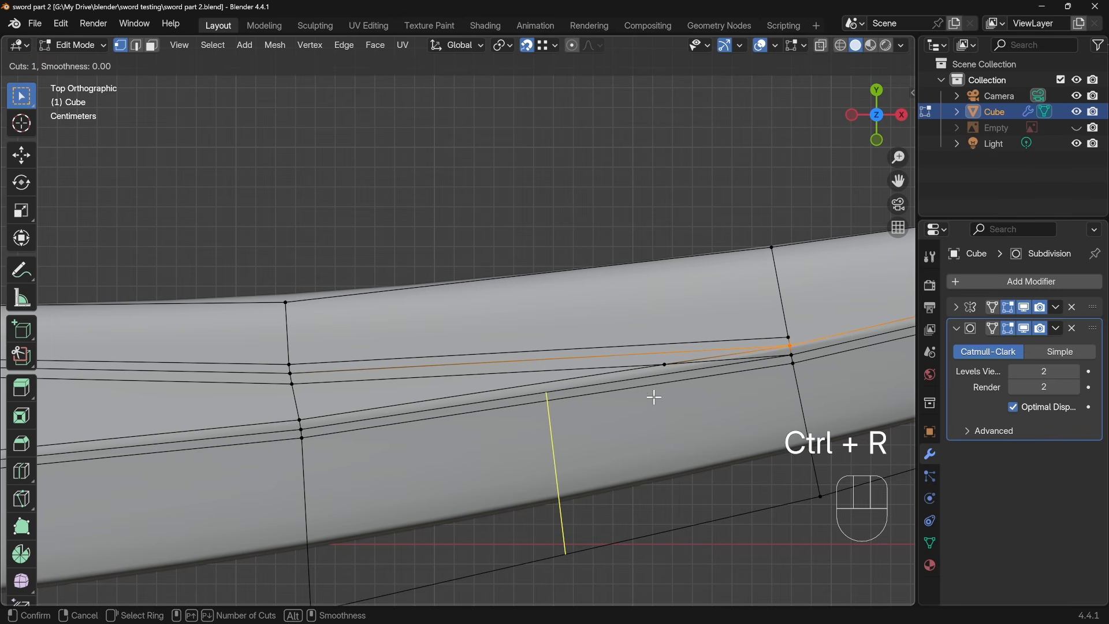
pyautogui.click(566, 401)
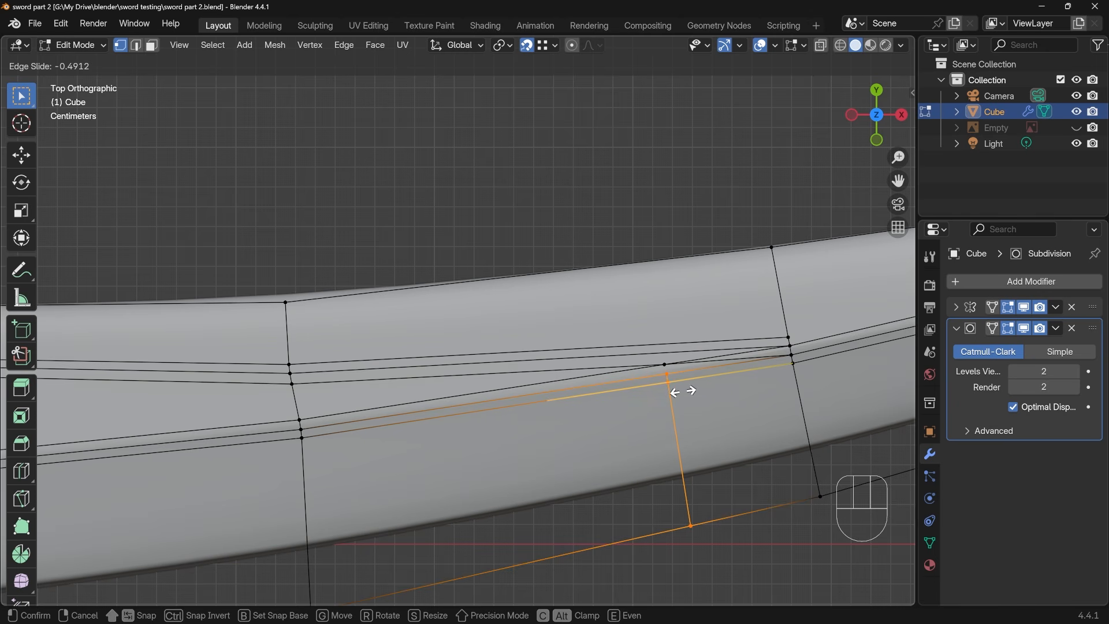
pyautogui.click(683, 391)
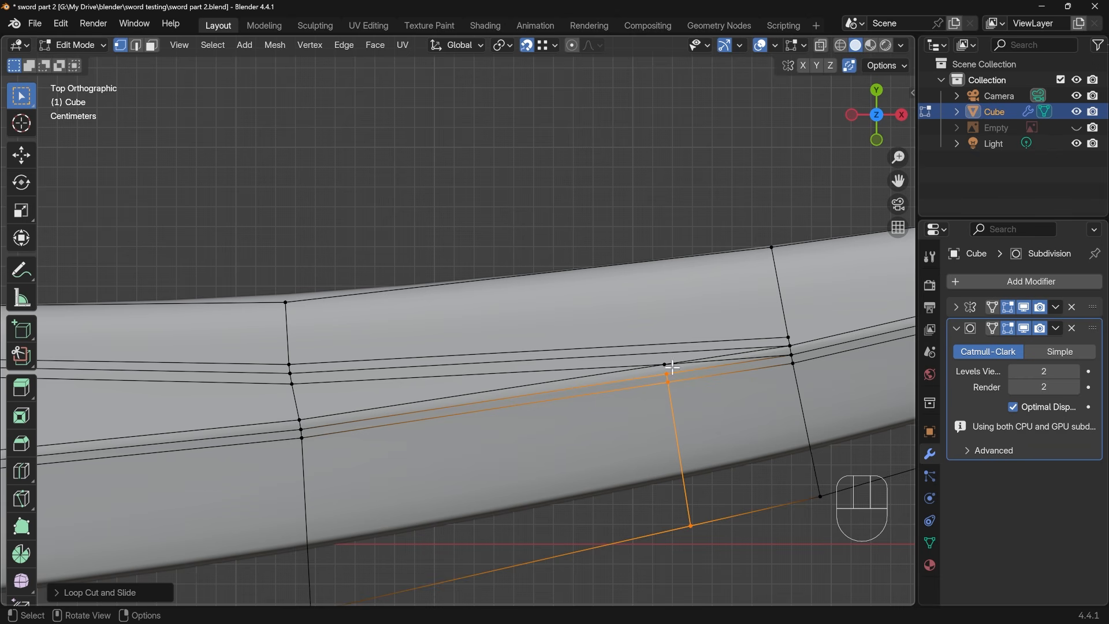
pyautogui.press('k')
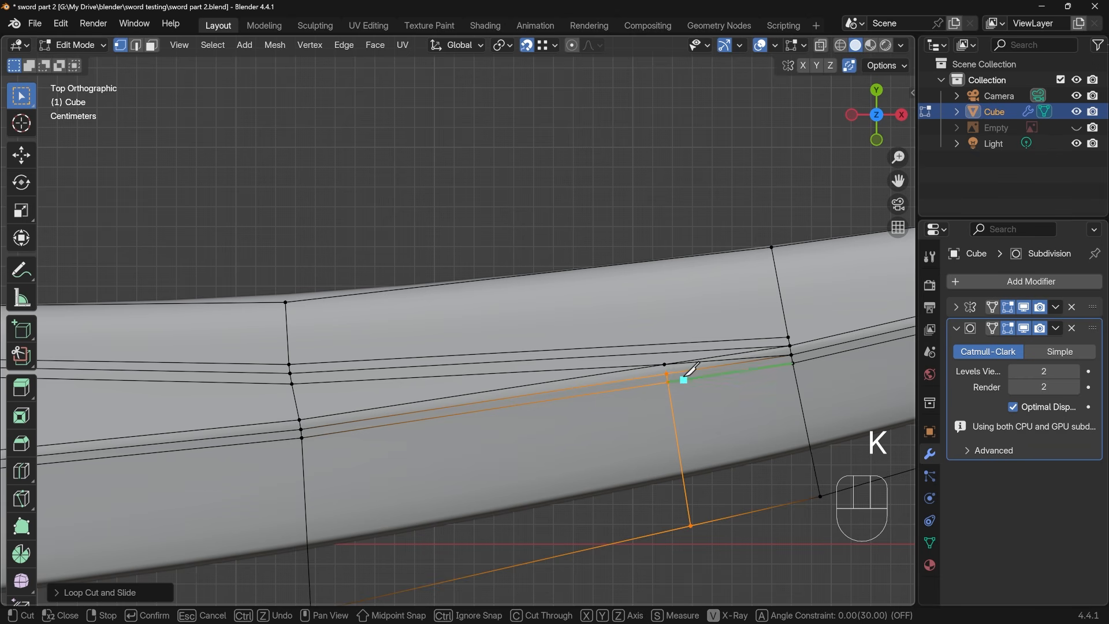
pyautogui.click(665, 364)
pyautogui.press('Return')
# Dissolve the short leftover edge running from the bevel's inner corner to the cross edge at the ridge junction
pyautogui.press('2')
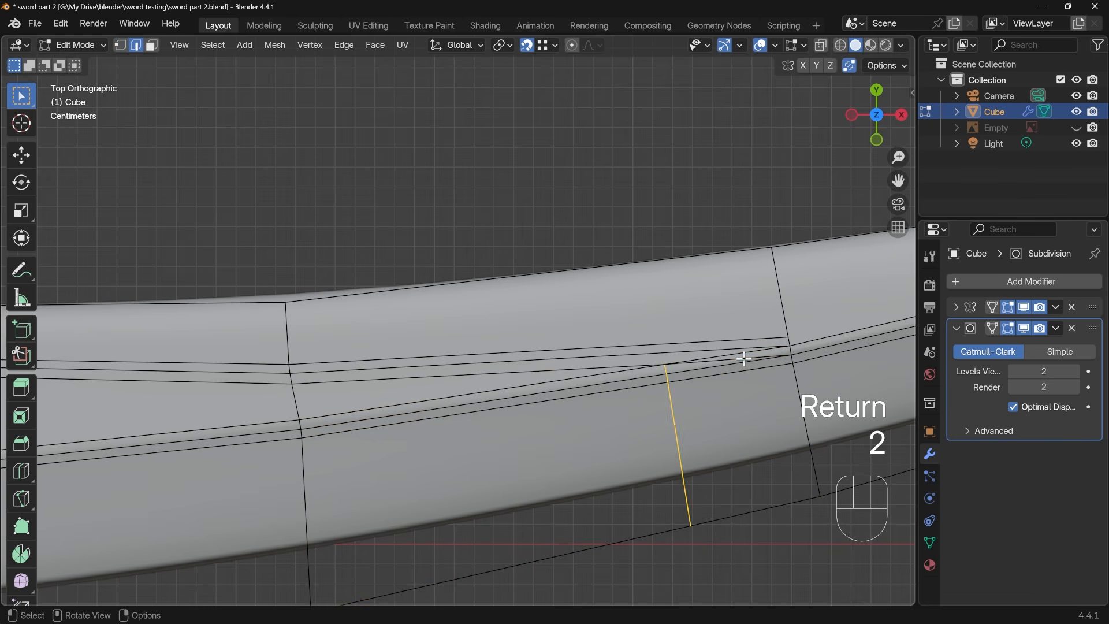
pyautogui.click(797, 361)
pyautogui.hotkey('ctrl', 'x')
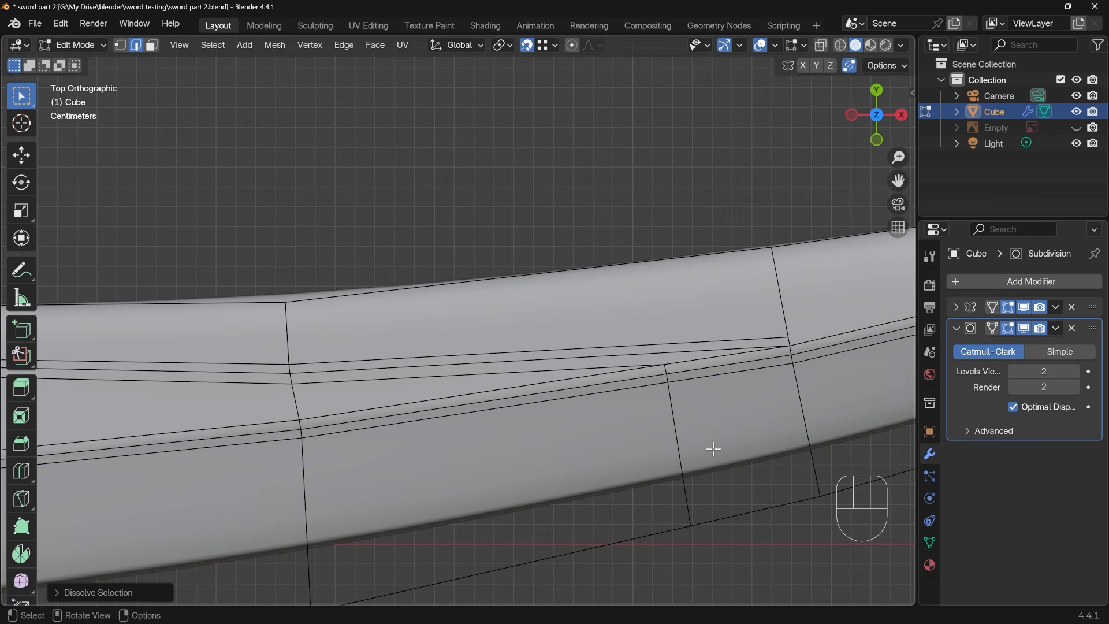
pyautogui.click(374, 385)
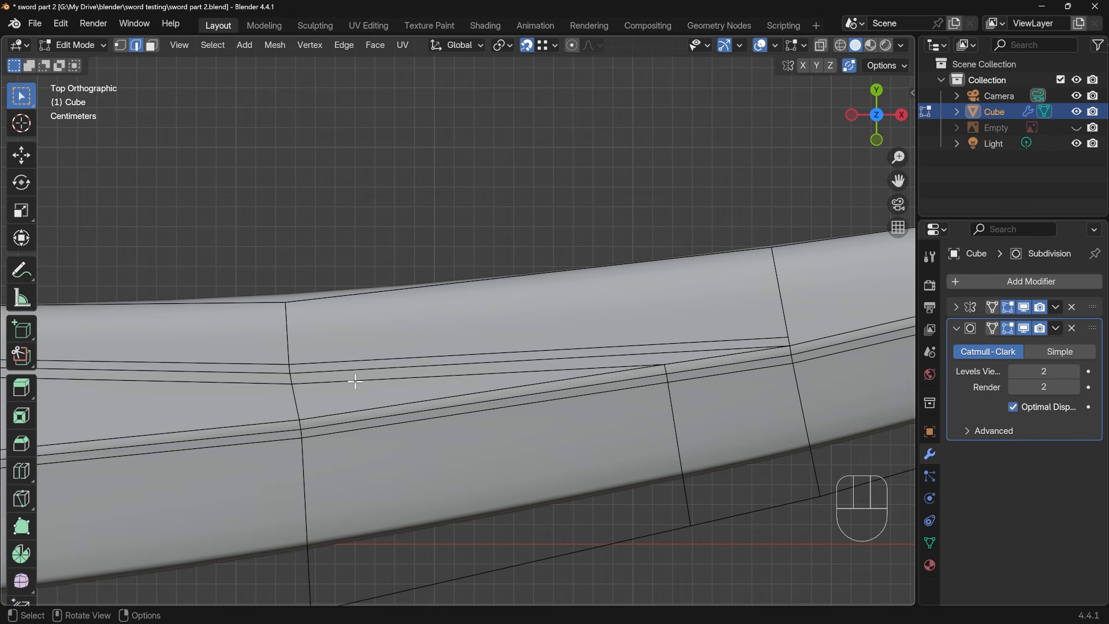
# Knife from the slanted bevel's lower line to a point nearer the junction and on to the convex border, and dissolve the redundant edge
pyautogui.press('k')
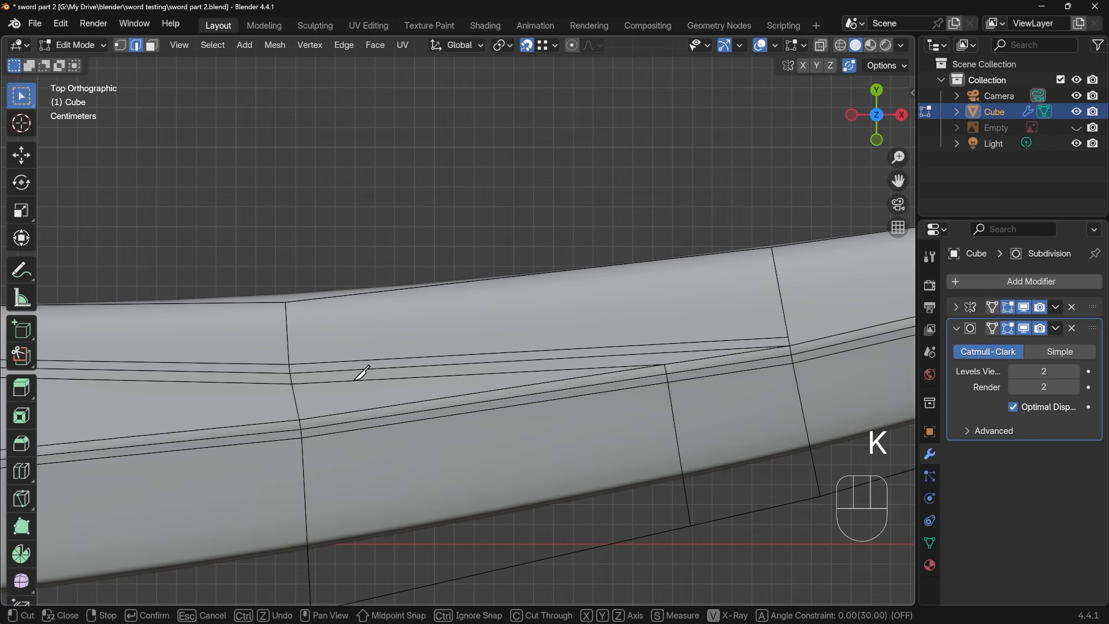
pyautogui.click(292, 383)
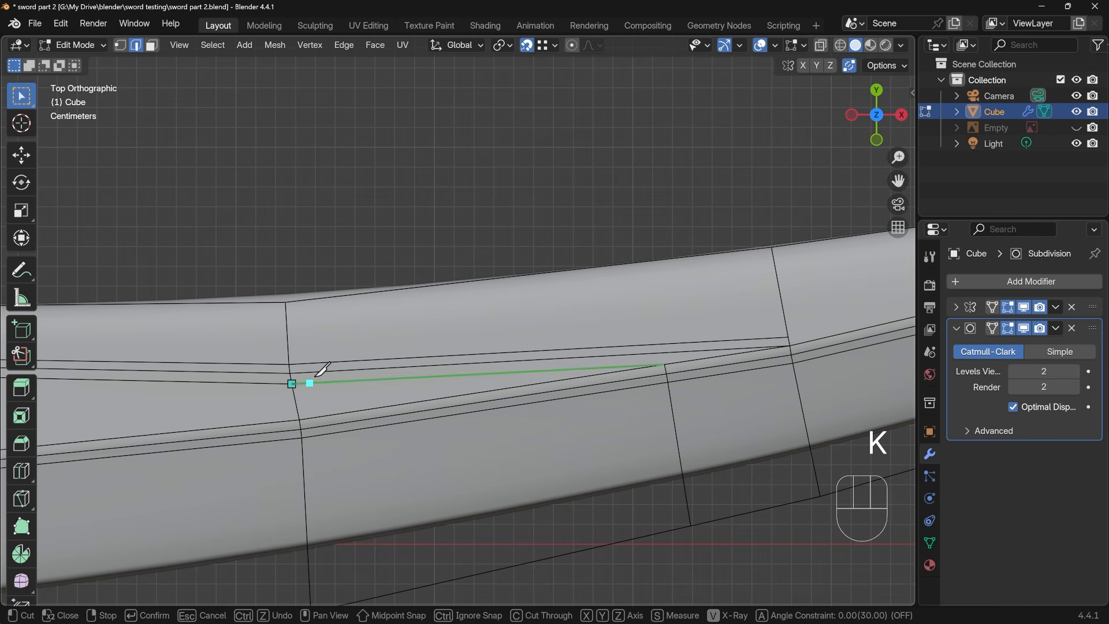
pyautogui.click(721, 355)
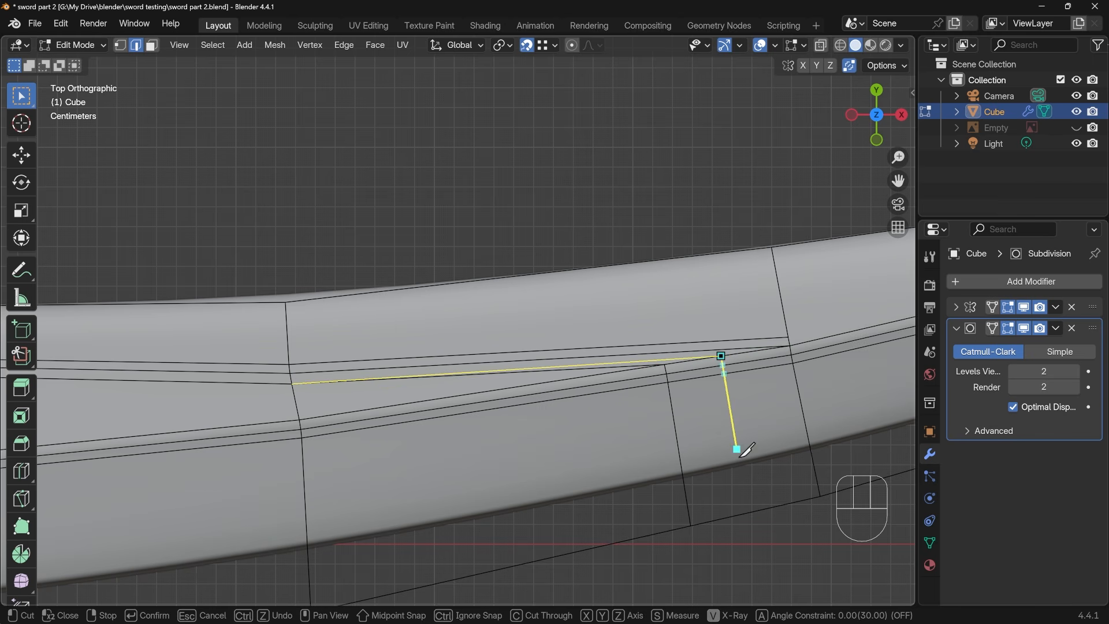
pyautogui.click(757, 510)
pyautogui.press('Return')
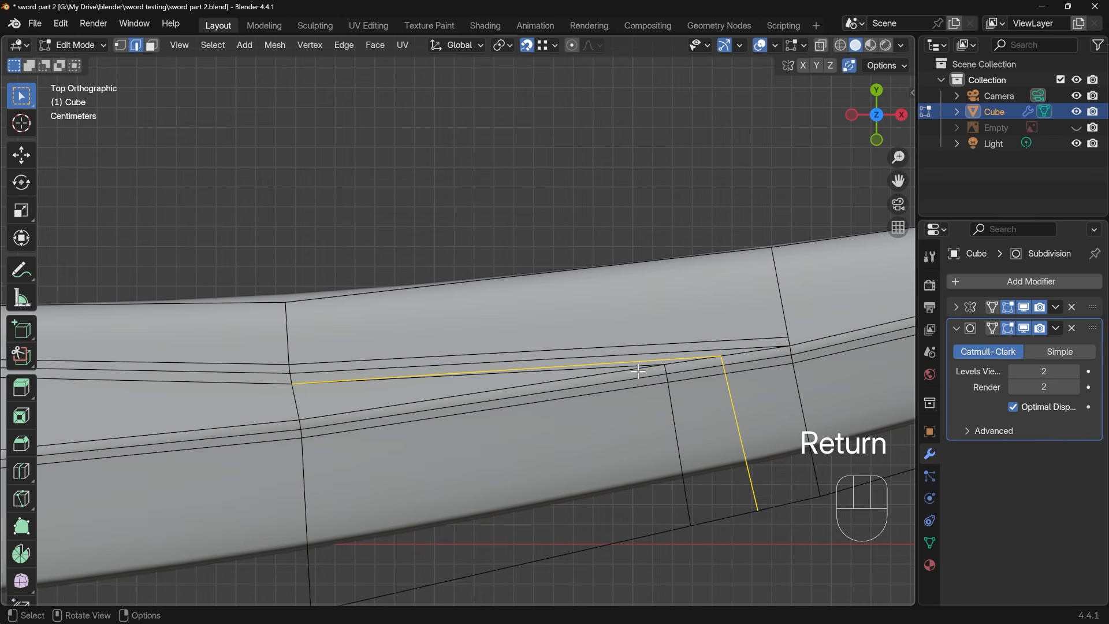
pyautogui.press('2')
pyautogui.hotkey('ctrl', 'x')
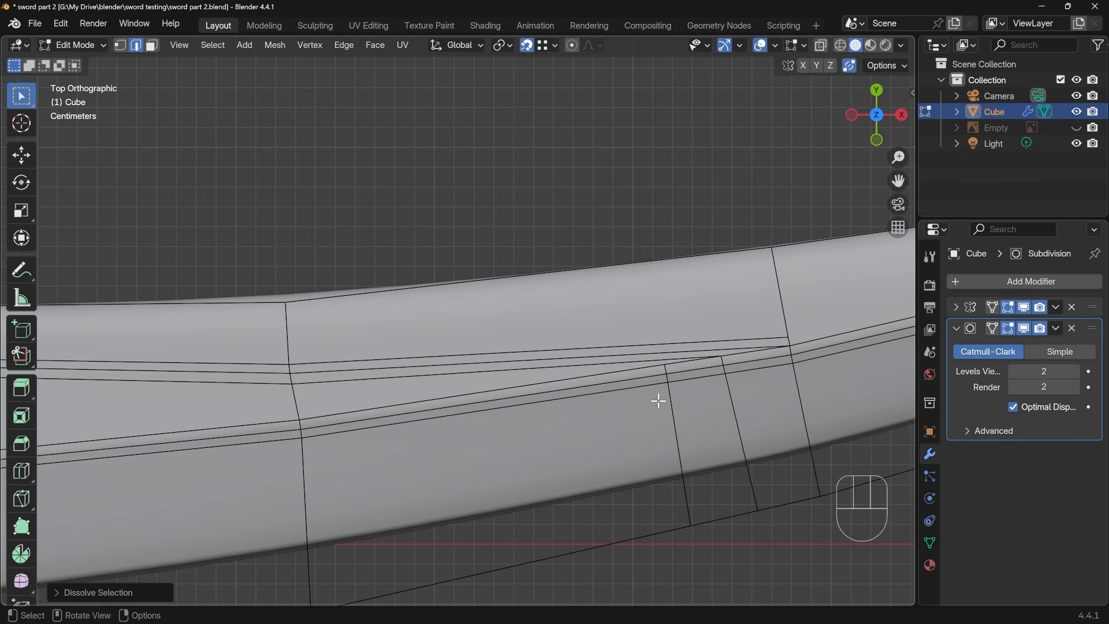
# Select the cross-edge path from the ridge junction to the convex border and slide it slightly toward the handle
pyautogui.keyDown('shift'); pyautogui.moveTo(659, 401); pyautogui.dragTo(537, 431, button='middle'); pyautogui.keyUp('shift')
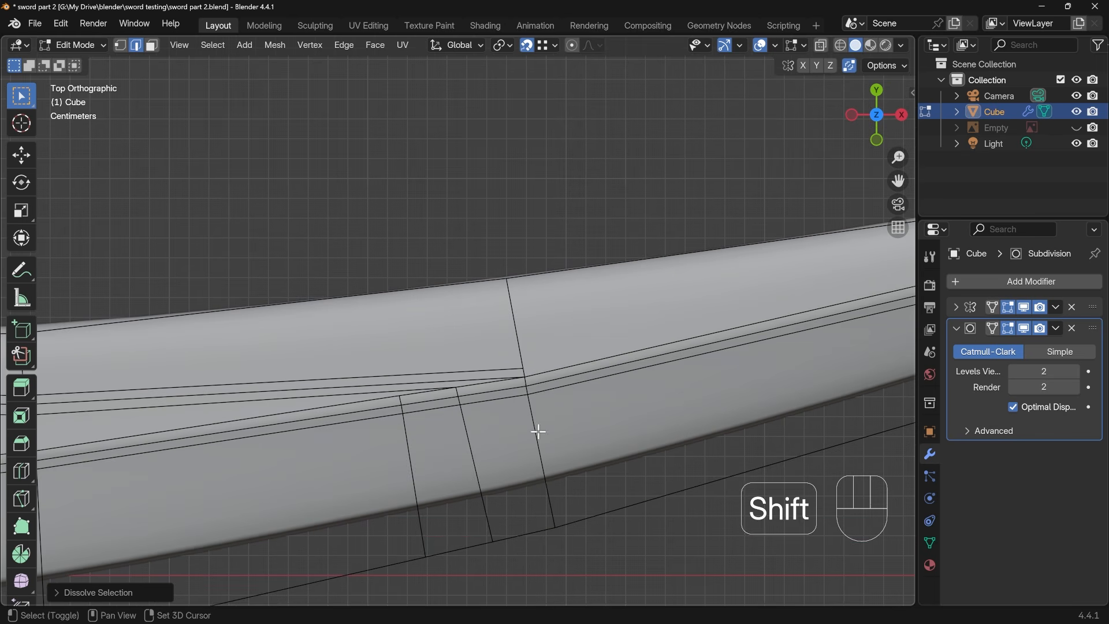
pyautogui.click(527, 382)
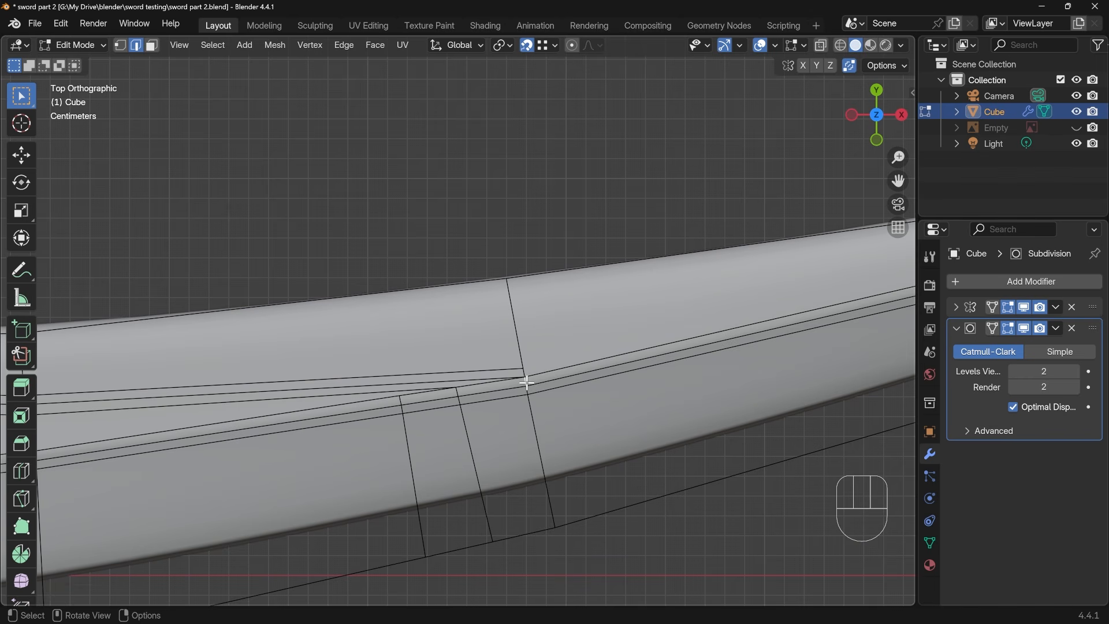
pyautogui.keyDown('ctrl'); pyautogui.click(539, 434); pyautogui.keyUp('ctrl')
pyautogui.press('g')
pyautogui.press('g')
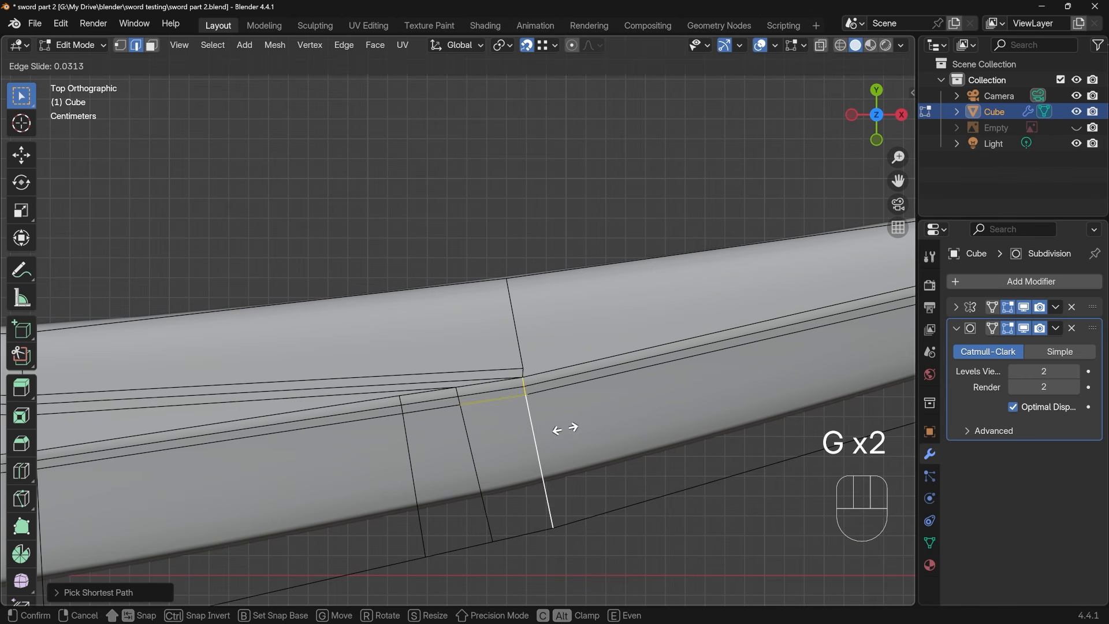
pyautogui.click(494, 439)
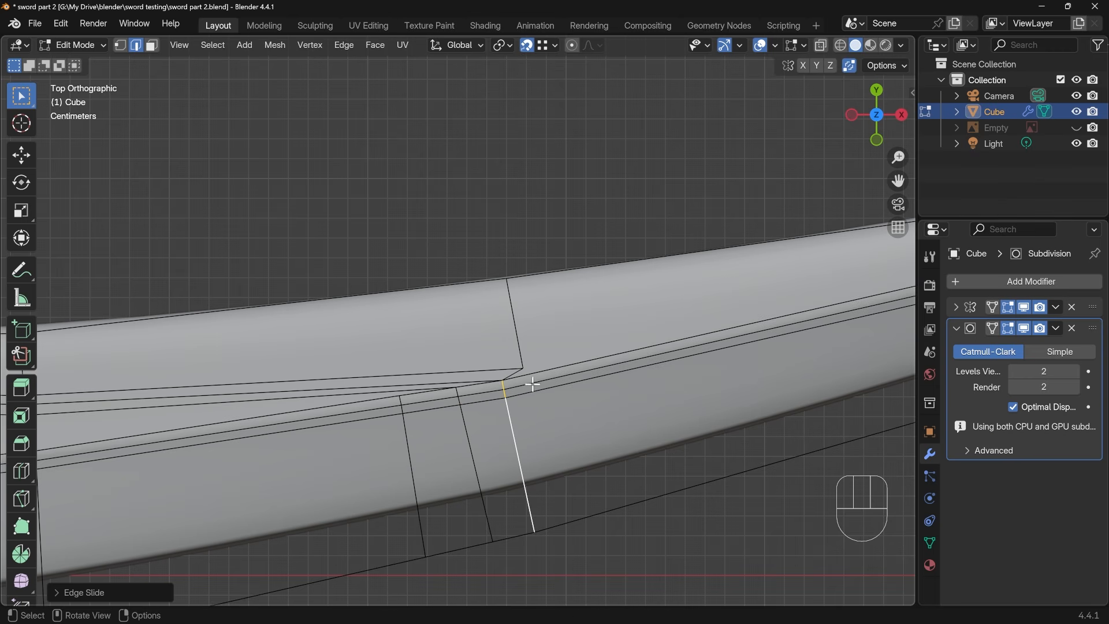
# Add a loop cut across the convex side on the tip side of the junction, slid close to it with a factor of about 0.85
pyautogui.hotkey('ctrl', 'r')
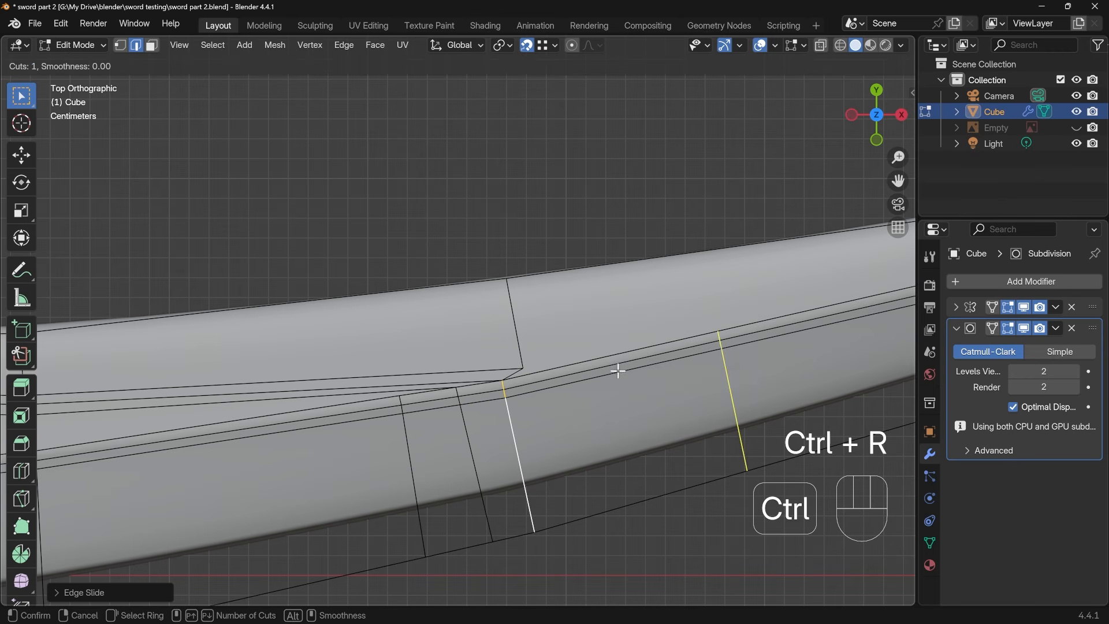
pyautogui.click(721, 353)
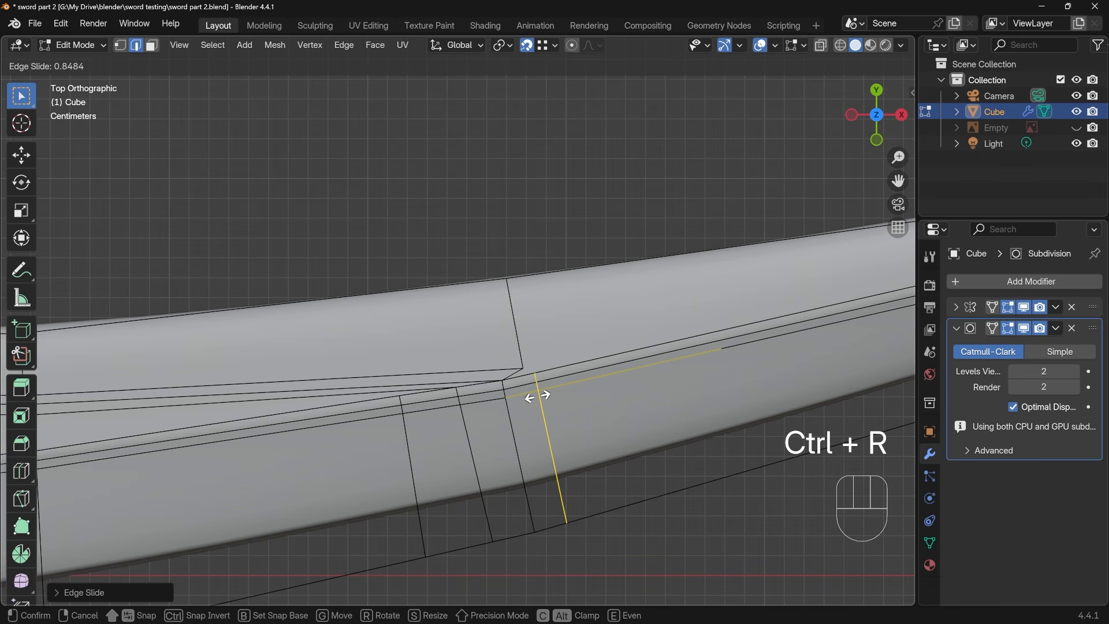
pyautogui.click(535, 394)
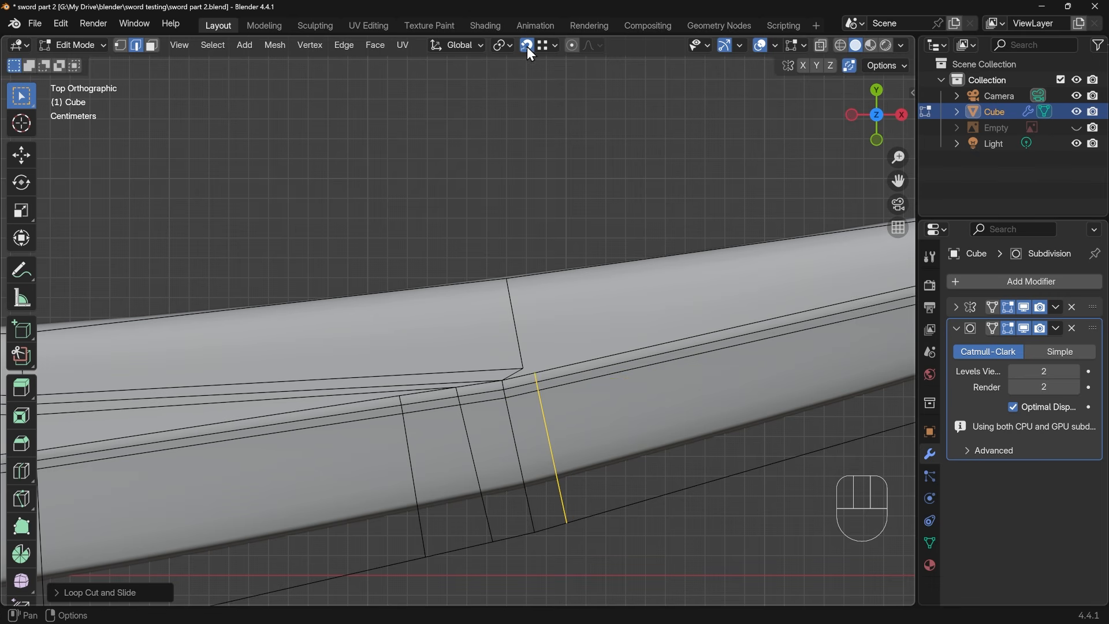
# Set the snap target to Vertex and snap the ridge junction vertex onto the ridge-side end of the new loop cut
pyautogui.click(549, 46)
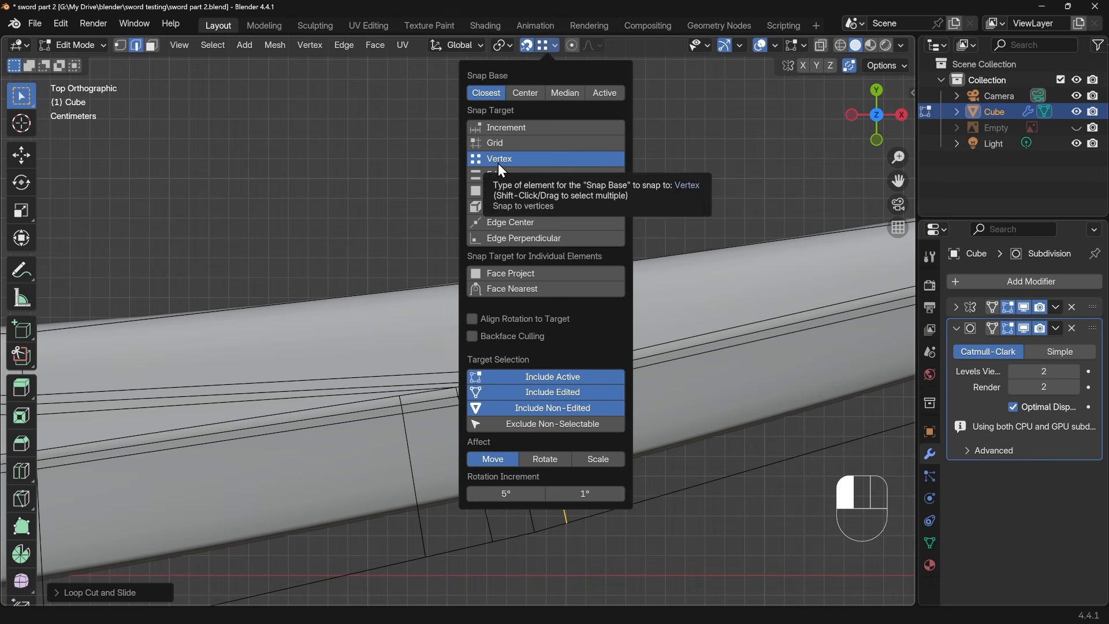
pyautogui.press('1')
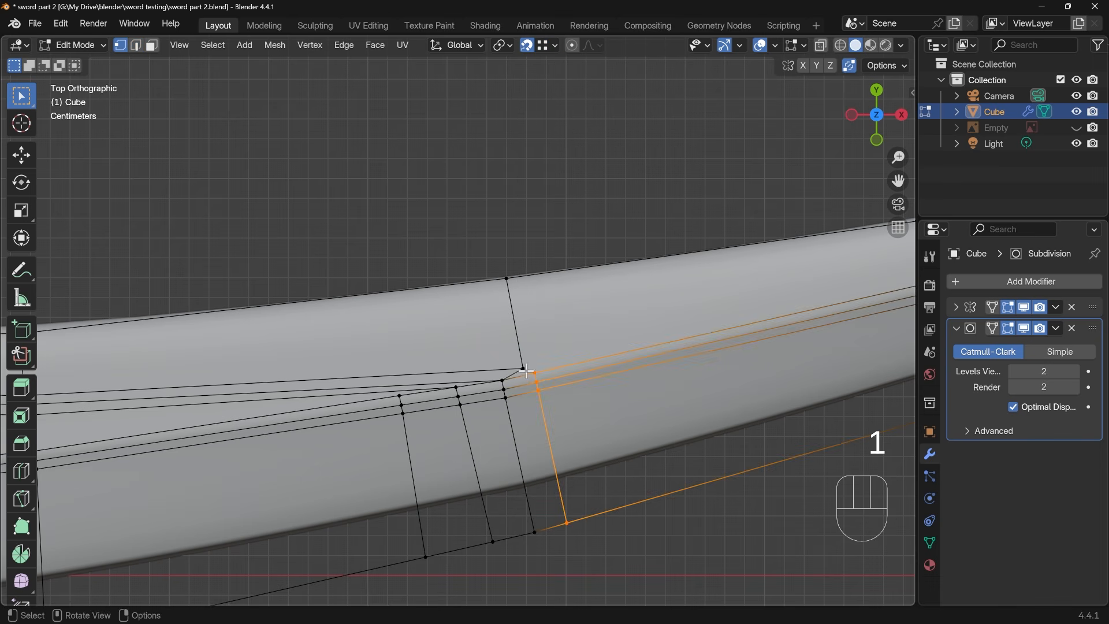
pyautogui.click(523, 368)
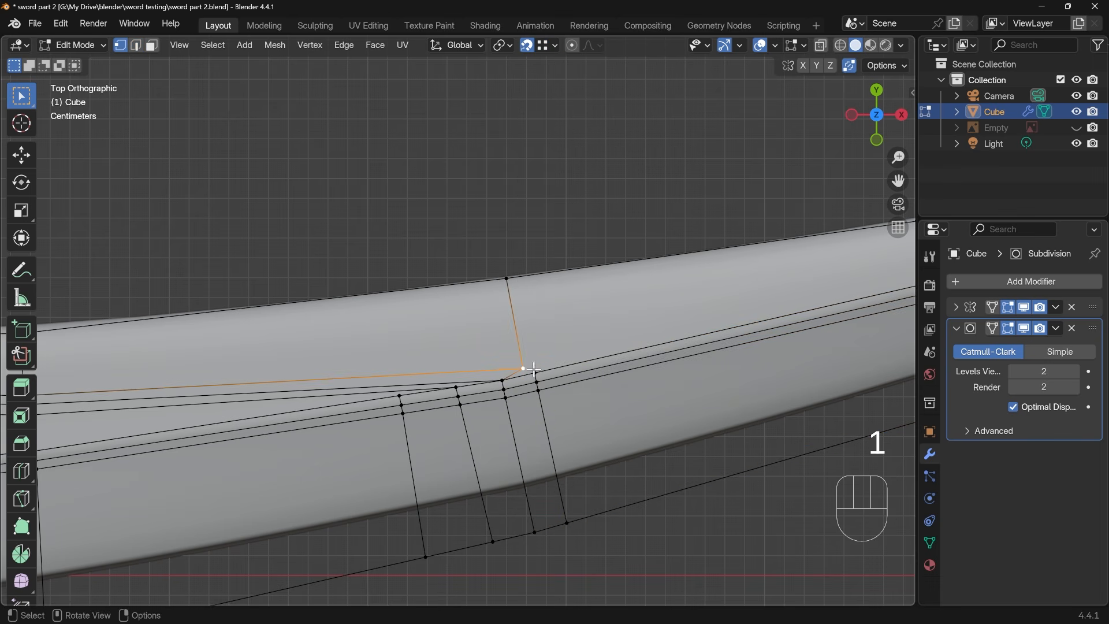
pyautogui.press('g')
pyautogui.click(538, 376)
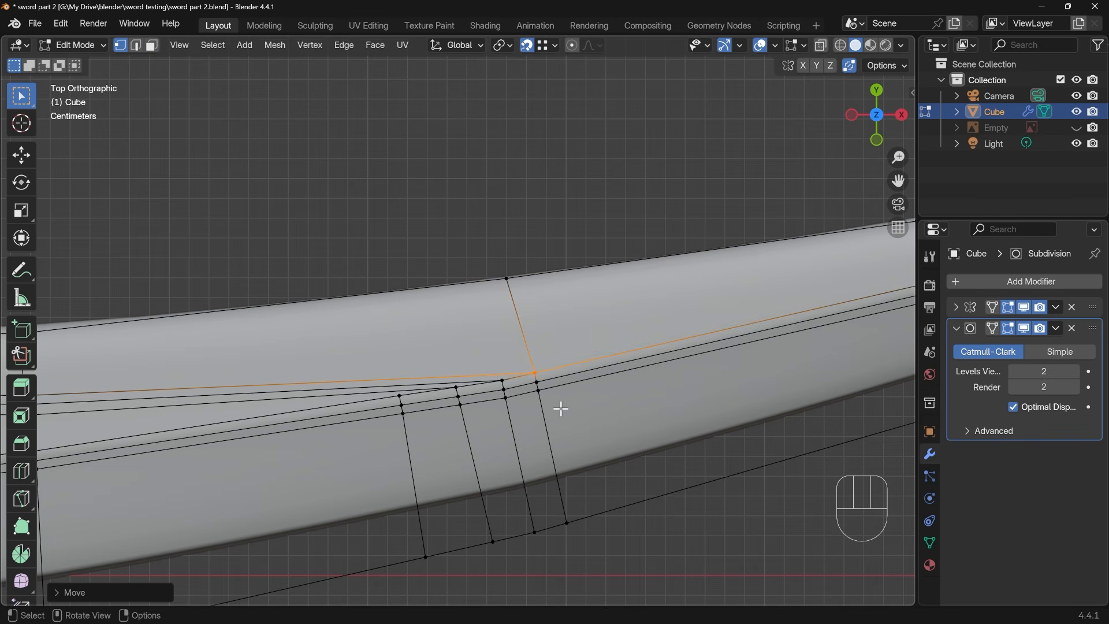
# Vertex-slide the convex border end of the cross edge nearest the tip at the junction farther toward the tip
pyautogui.press('Tab')
pyautogui.scroll(-2, 559, 424)
pyautogui.scroll(-3, 560, 425)
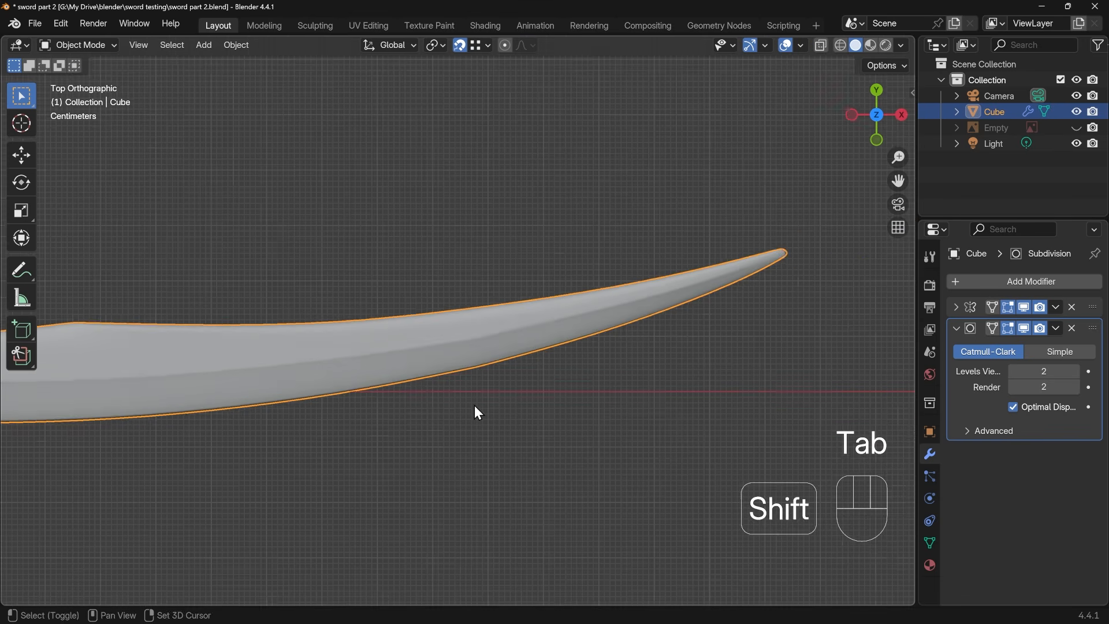
pyautogui.keyDown('shift'); pyautogui.moveTo(474, 404); pyautogui.dragTo(605, 429, button='middle'); pyautogui.keyUp('shift')
pyautogui.scroll(2, 639, 424)
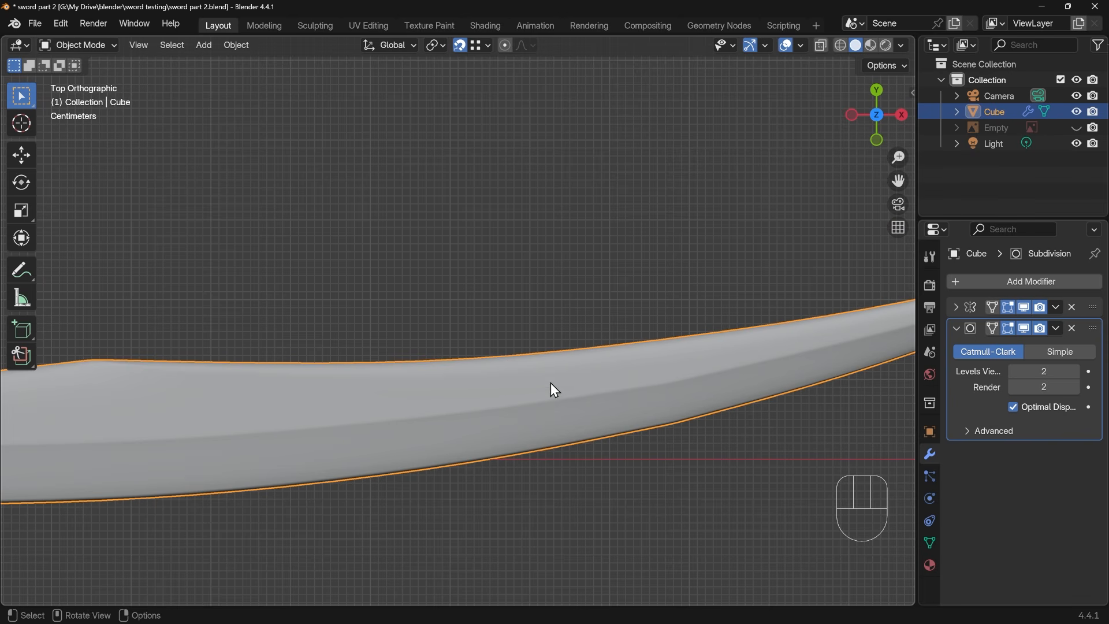
pyautogui.press('Tab')
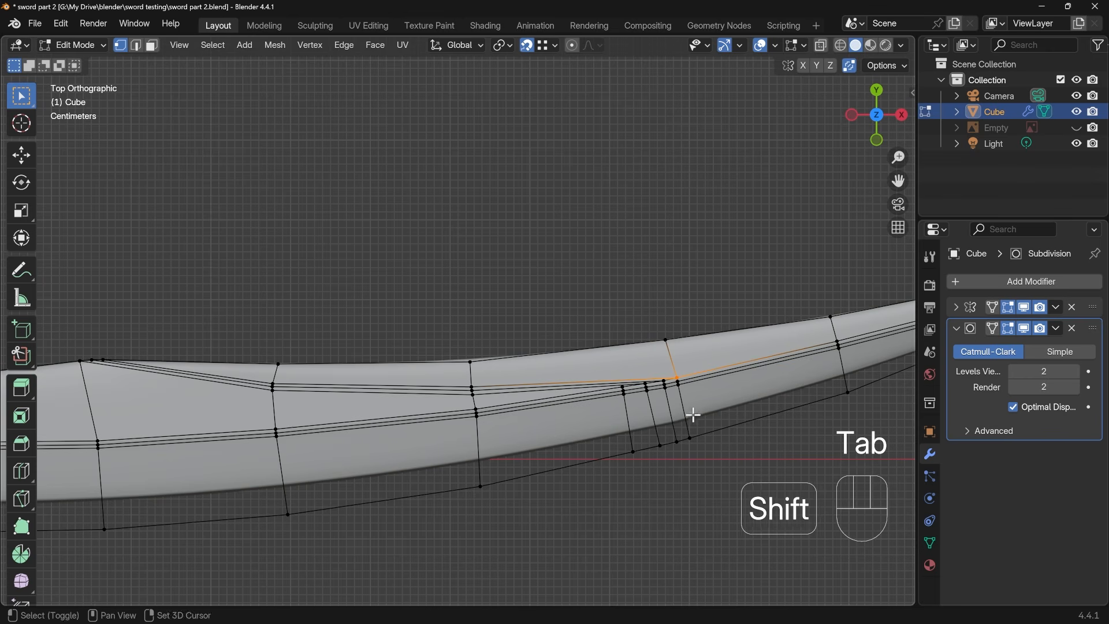
pyautogui.keyDown('shift'); pyautogui.moveTo(692, 413); pyautogui.dragTo(574, 488, button='middle'); pyautogui.keyUp('shift')
pyautogui.scroll(3, 587, 402)
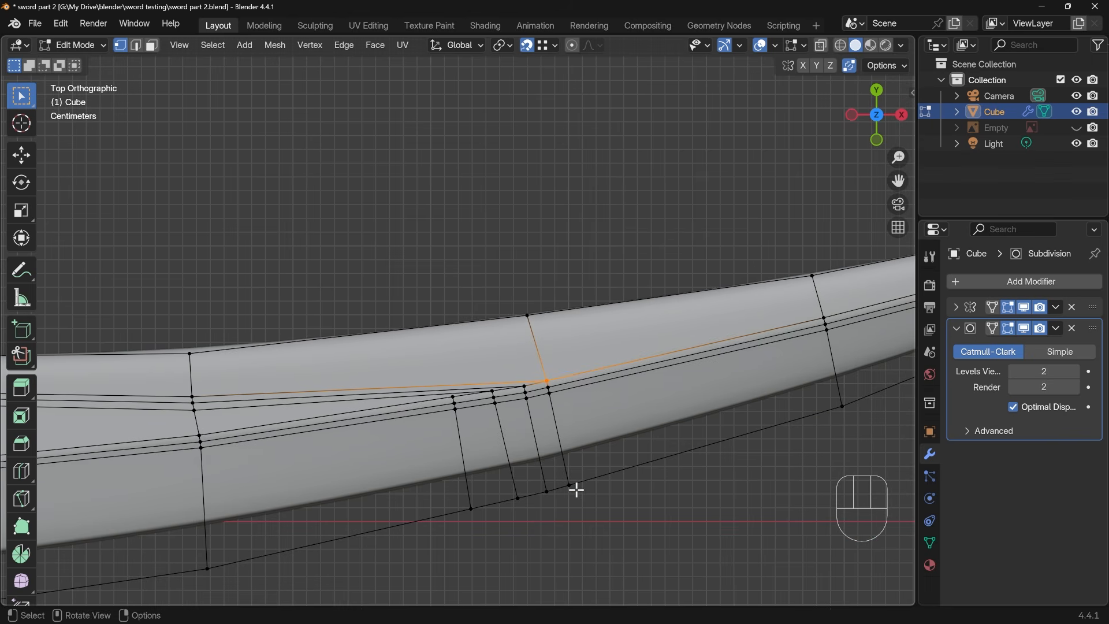
pyautogui.press('g')
# Fan out the other three junction cross edges by sliding two border vertices toward the handle and the third toward the tip
pyautogui.press('g')
pyautogui.click(636, 471)
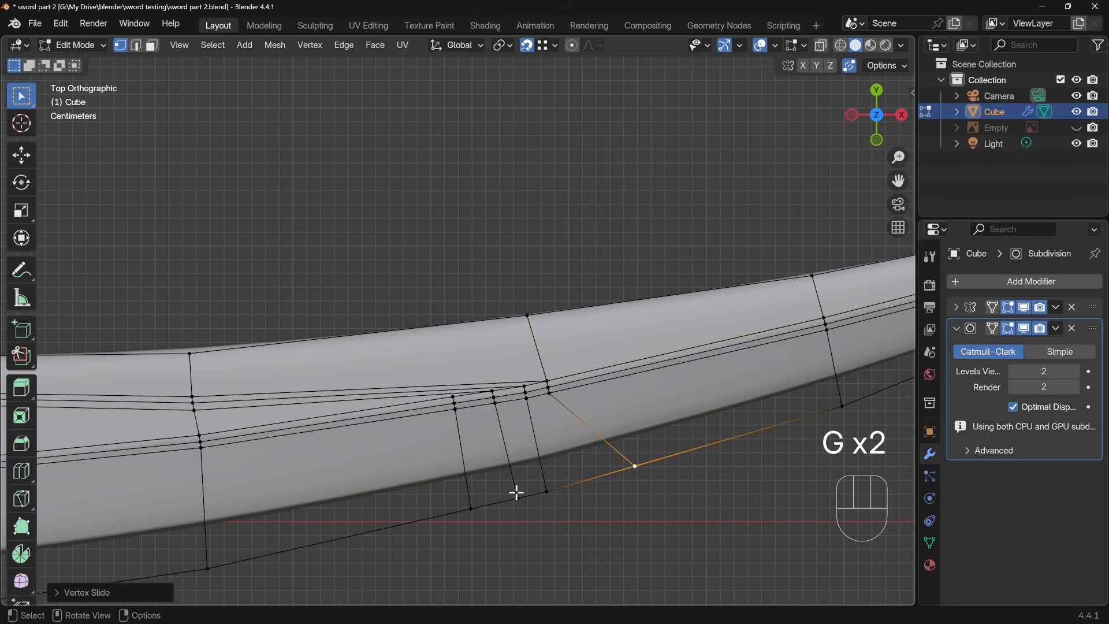
pyautogui.click(471, 510)
pyautogui.press('g')
pyautogui.press('g')
pyautogui.click(438, 519)
pyautogui.click(518, 499)
pyautogui.press('g')
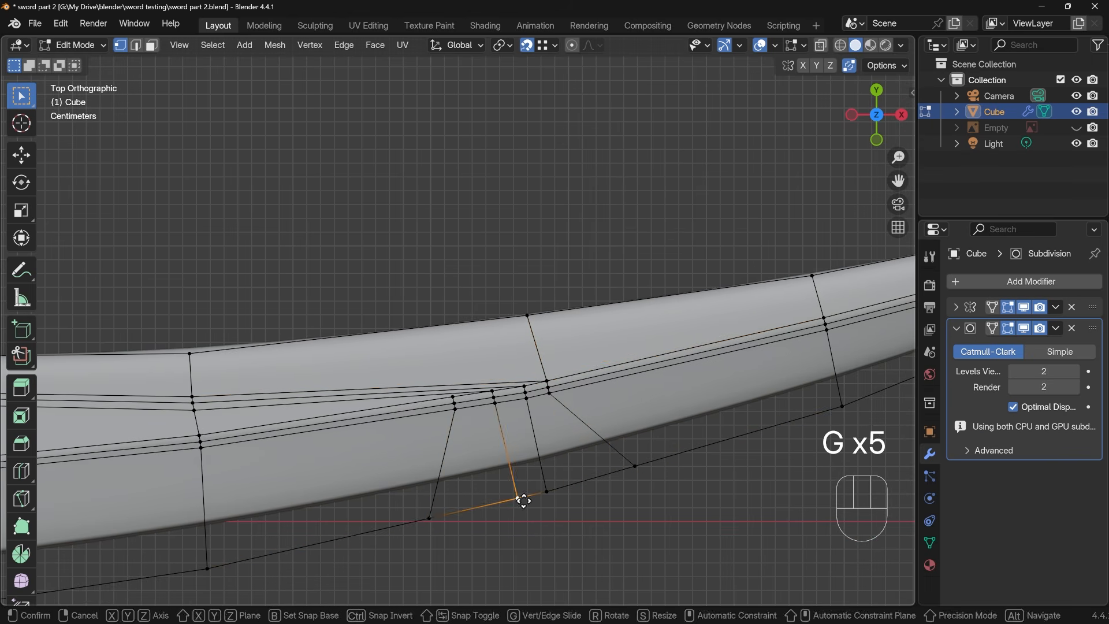
pyautogui.press('g')
pyautogui.click(500, 505)
pyautogui.click(555, 494)
# Slide the lowest ridge vertex of the handle-most junction cross edge slightly toward the handle
pyautogui.press('g')
pyautogui.press('g')
pyautogui.click(563, 489)
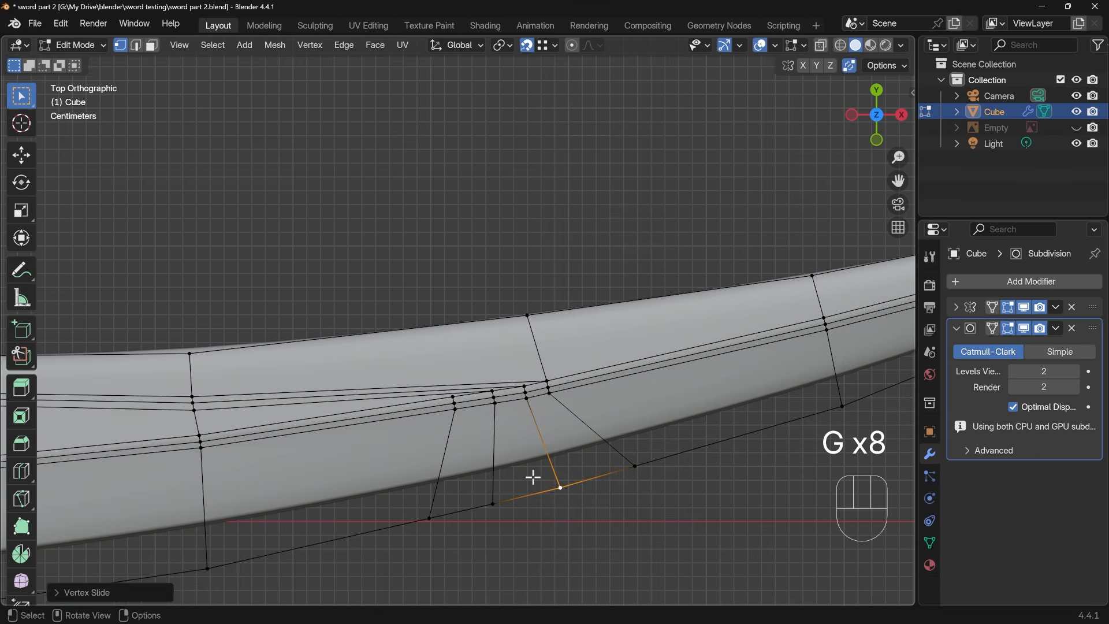
pyautogui.scroll(2, 508, 462)
pyautogui.click(456, 449)
# Turn snapping off and align the middle ridge vertex of the handle-most junction cross edge with the vertices above and below it
pyautogui.press('g')
pyautogui.press('g')
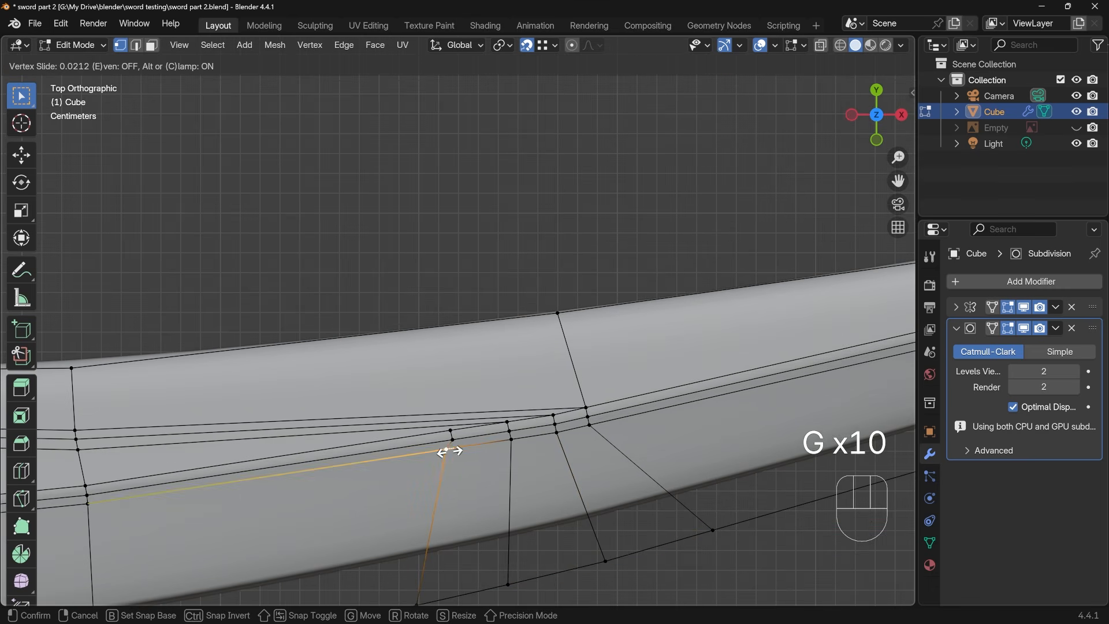
pyautogui.click(449, 446)
pyautogui.click(454, 438)
pyautogui.press('g')
pyautogui.press('g')
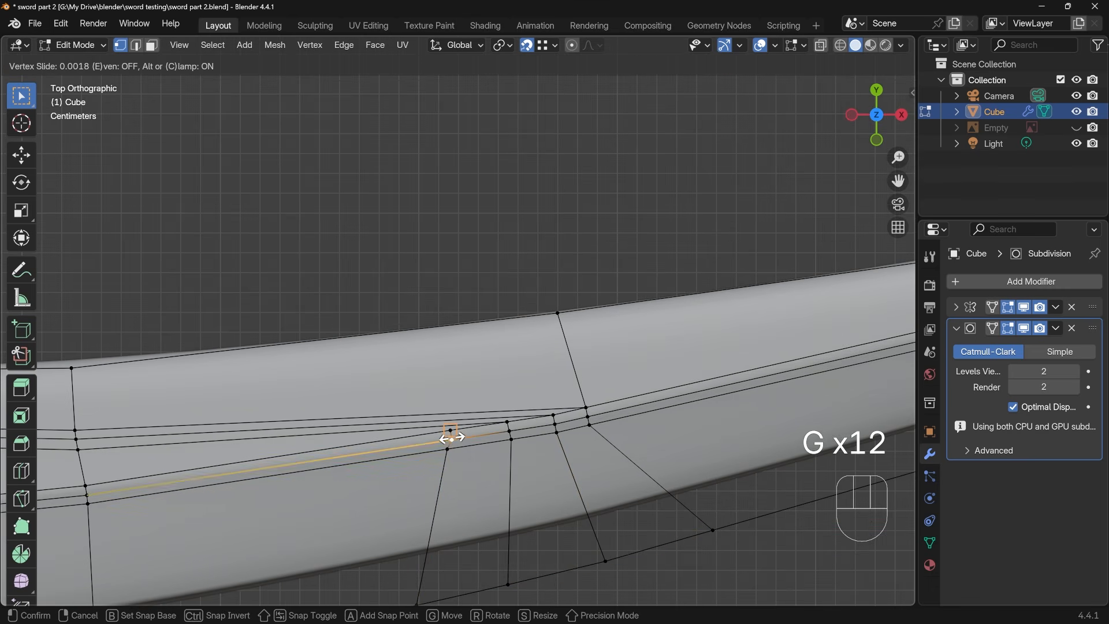
pyautogui.click(453, 437)
pyautogui.click(527, 45)
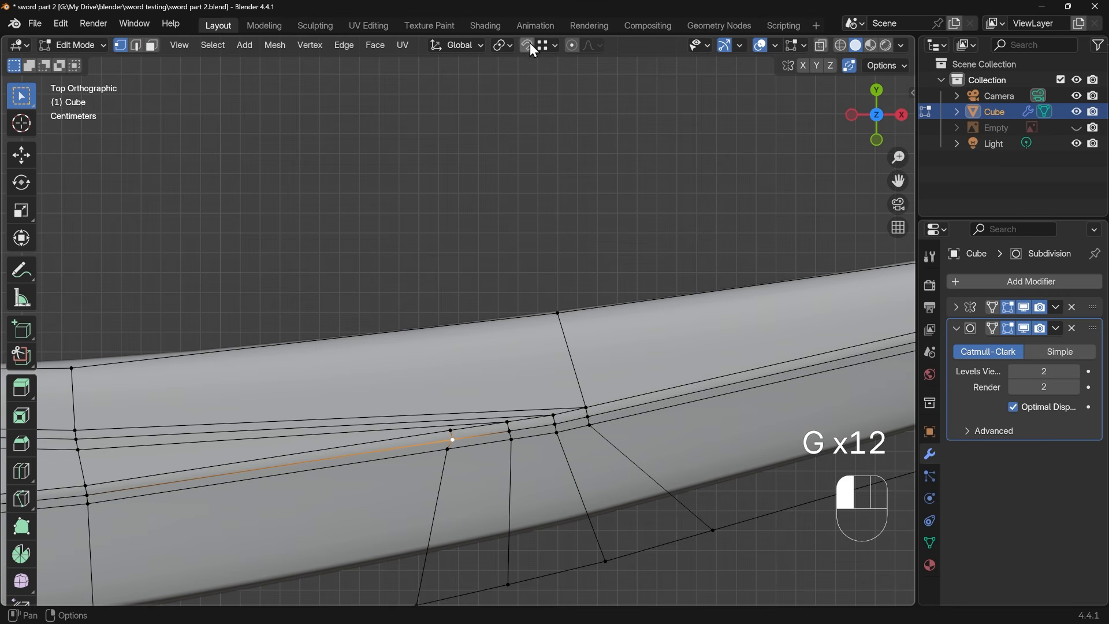
pyautogui.press('g')
pyautogui.click(449, 439)
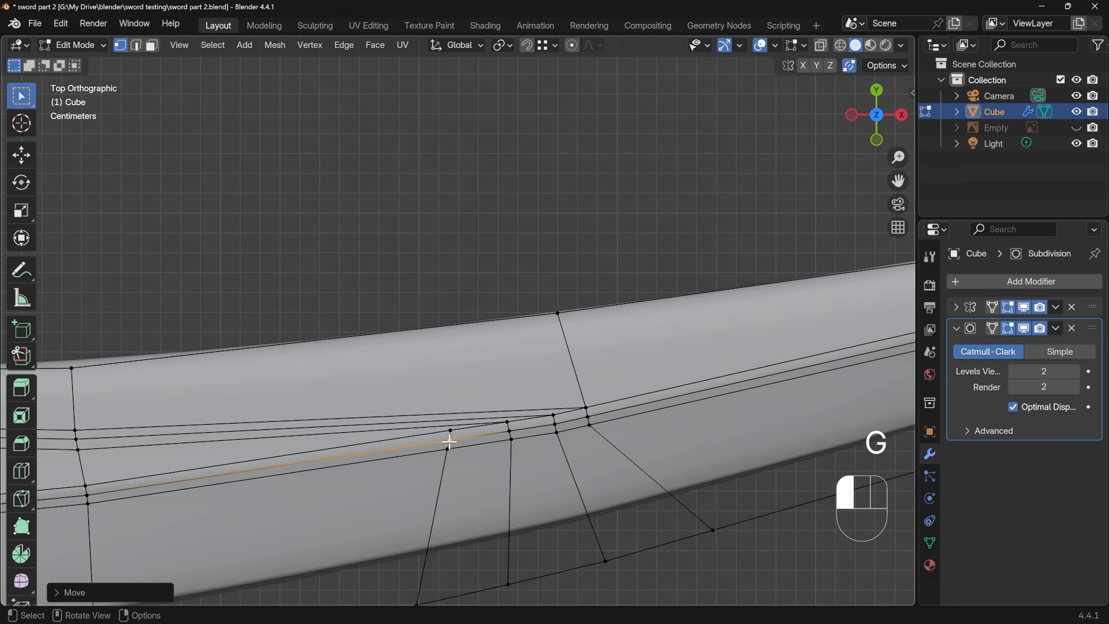
# Slide the lowest ridge vertex of the second junction cross edge slightly toward the handle and align the middle vertex with it
pyautogui.click(509, 443)
pyautogui.press('g')
pyautogui.press('g')
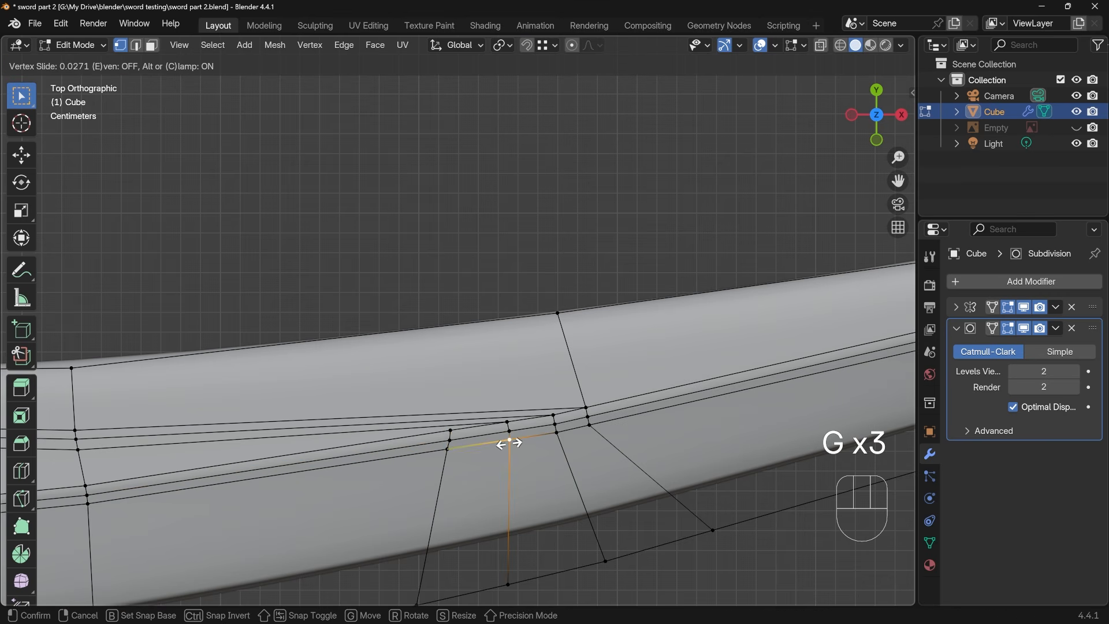
pyautogui.click(510, 443)
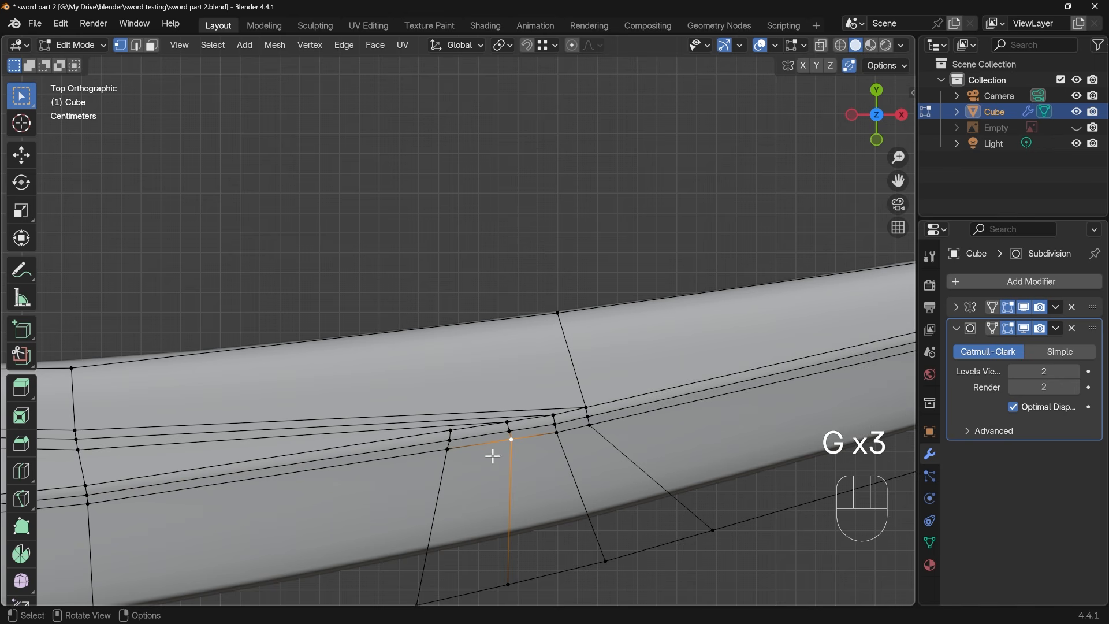
pyautogui.press('g')
pyautogui.press('g')
pyautogui.click(409, 438)
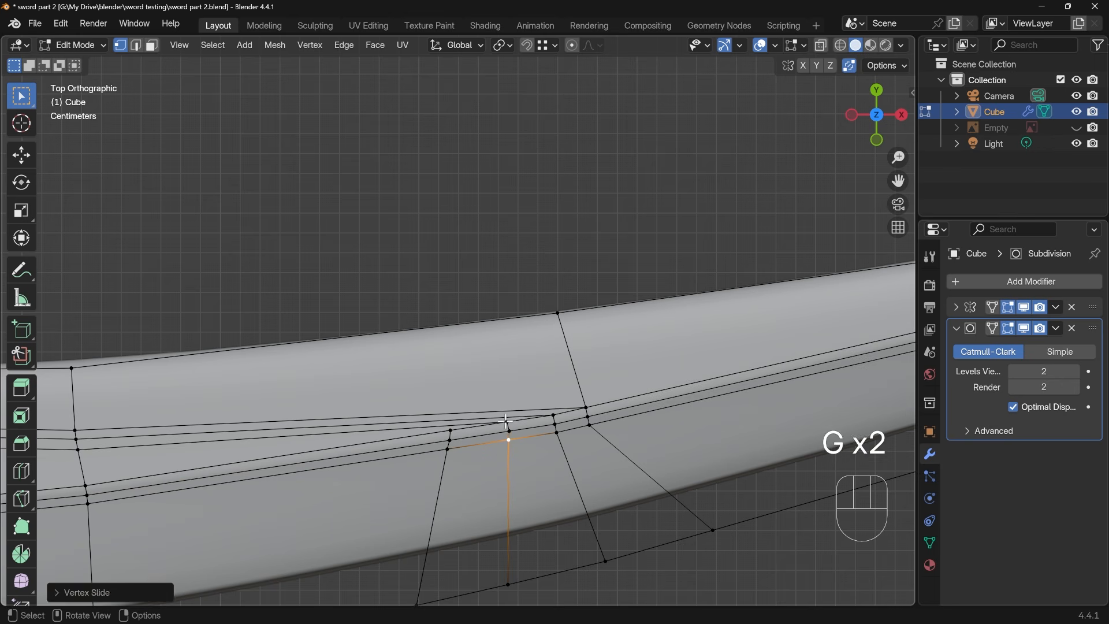
pyautogui.click(508, 431)
pyautogui.press('g')
pyautogui.click(508, 431)
# Slide the middle and lowest ridge vertices of the tip-side junction cross edge toward the tip to follow its slant
pyautogui.click(589, 424)
pyautogui.press('g')
pyautogui.press('g')
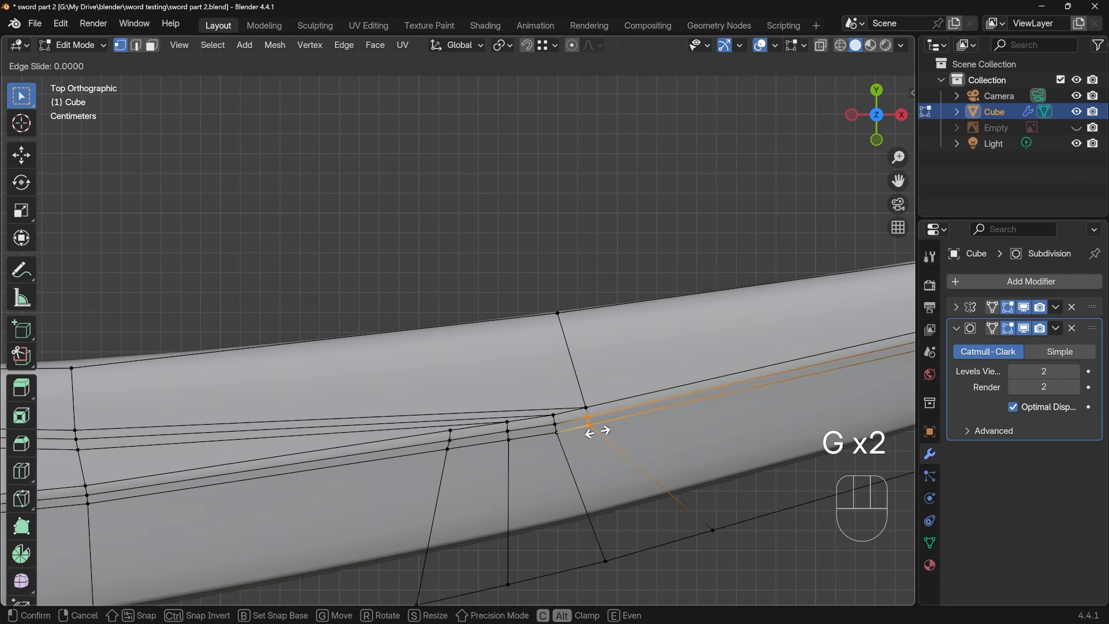
pyautogui.click(590, 426)
pyautogui.press('g')
pyautogui.press('g')
pyautogui.click(598, 428)
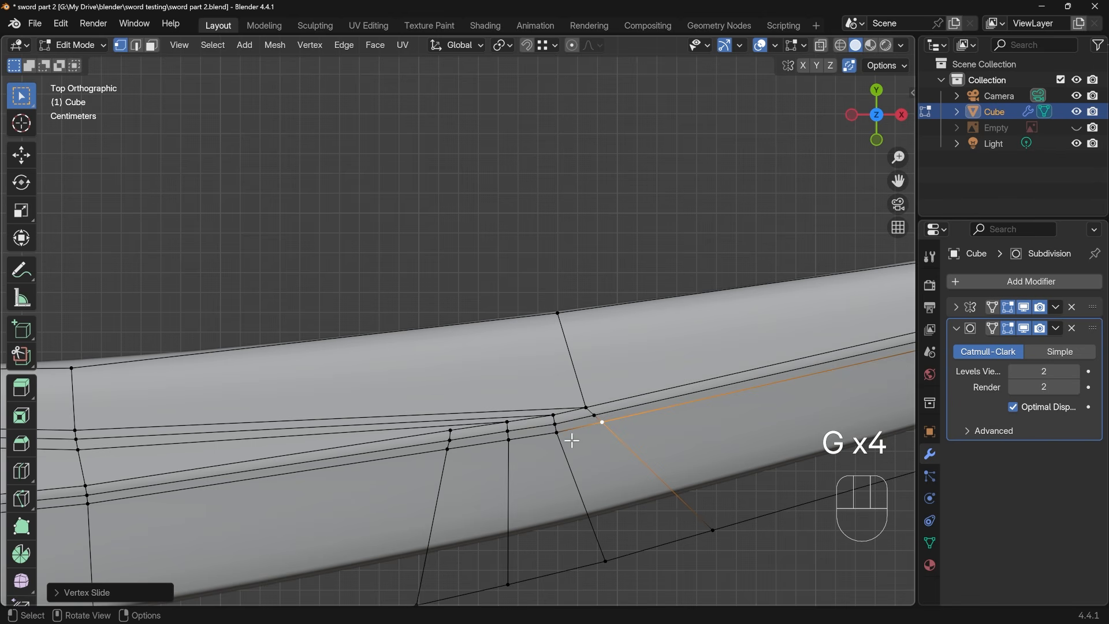
# Select the three ridge vertices of the third junction cross edge and nudge them slightly toward the concave side
pyautogui.press('KP_7')
pyautogui.moveTo(546, 408); pyautogui.dragTo(574, 446)
pyautogui.press('g')
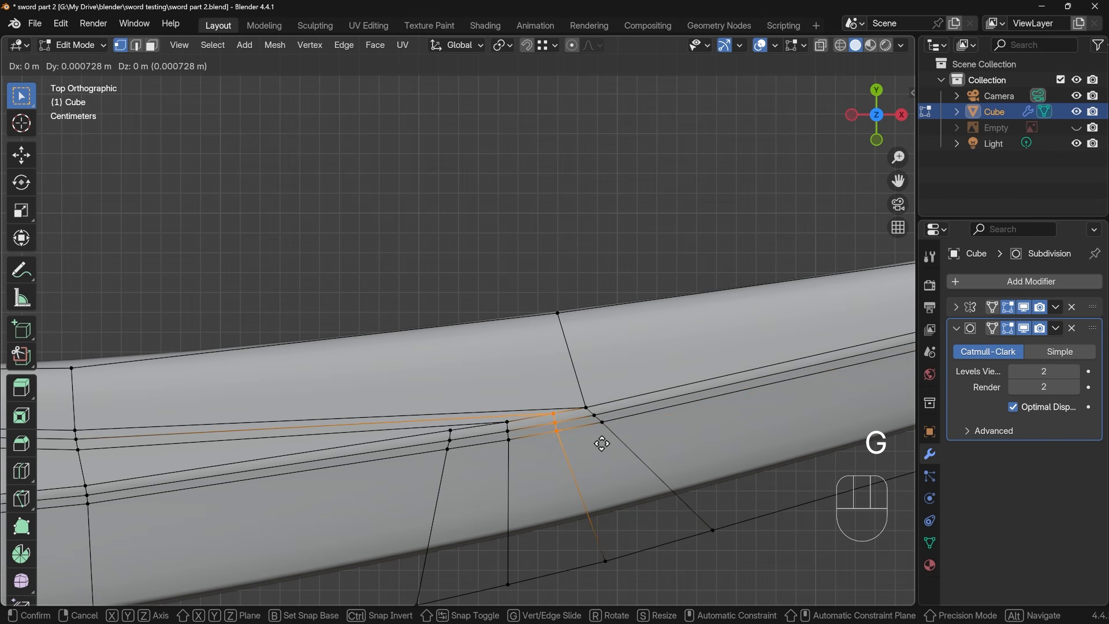
pyautogui.press('shift')
pyautogui.click(602, 444)
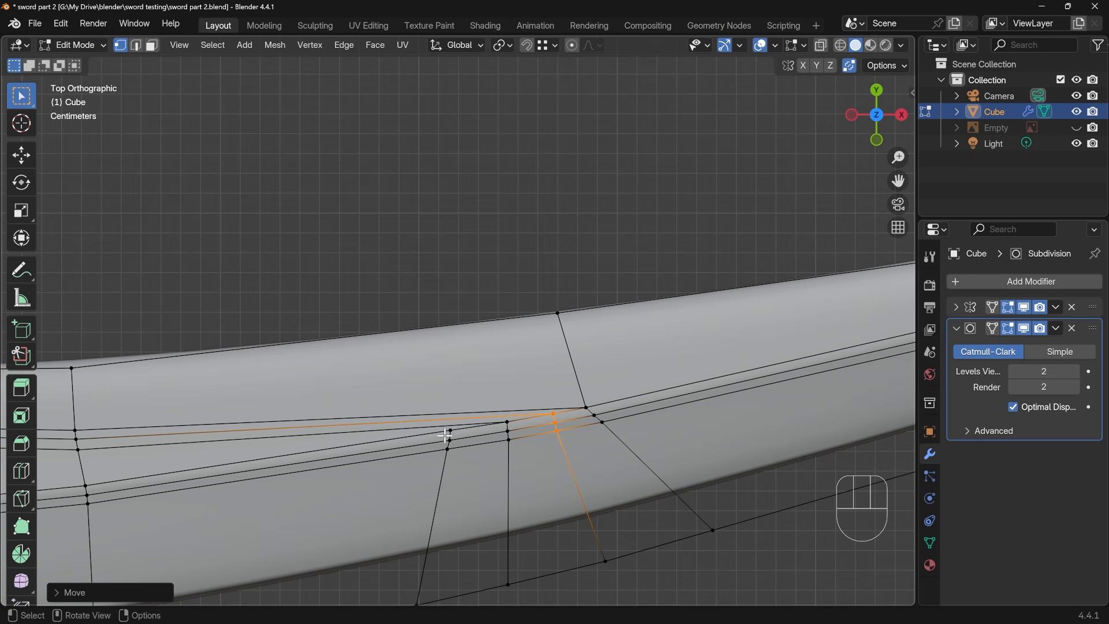
# Slide the three ridge vertices of the handle-most junction cross edge well toward the handle and lower them slightly onto the ridge curve
pyautogui.moveTo(434, 425); pyautogui.dragTo(470, 461)
pyautogui.press('g')
pyautogui.press('g')
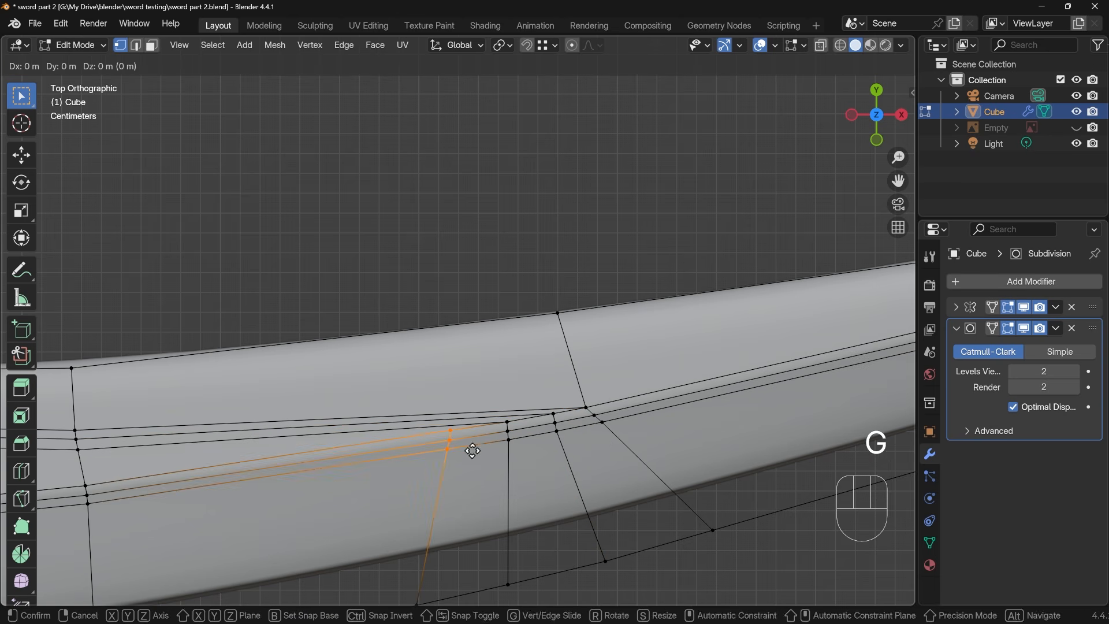
pyautogui.click(368, 472)
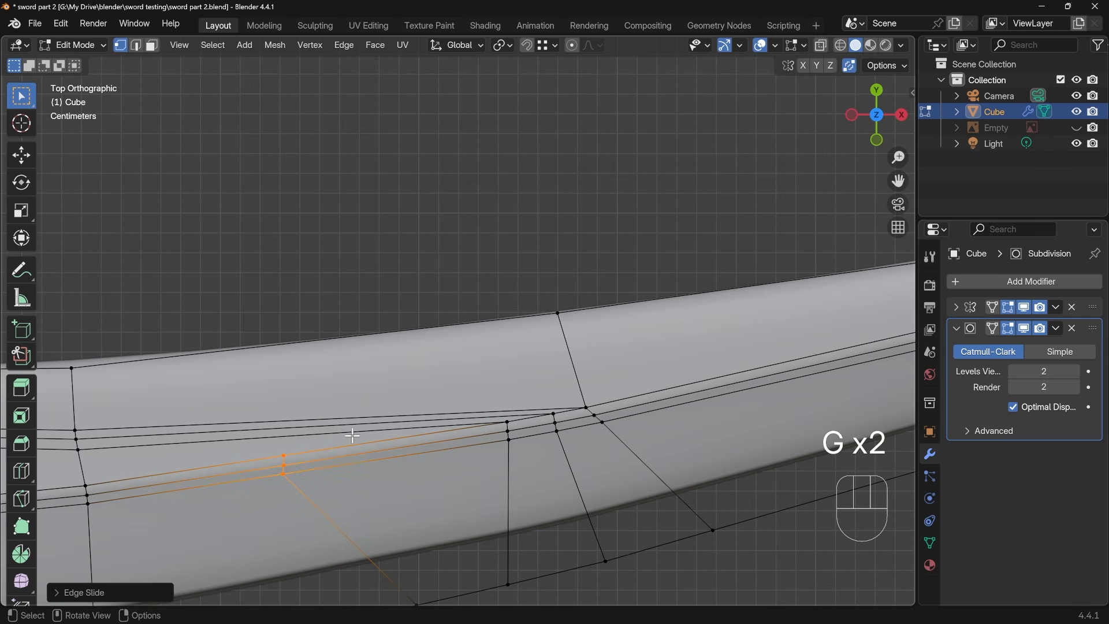
pyautogui.press('g')
pyautogui.click(347, 437)
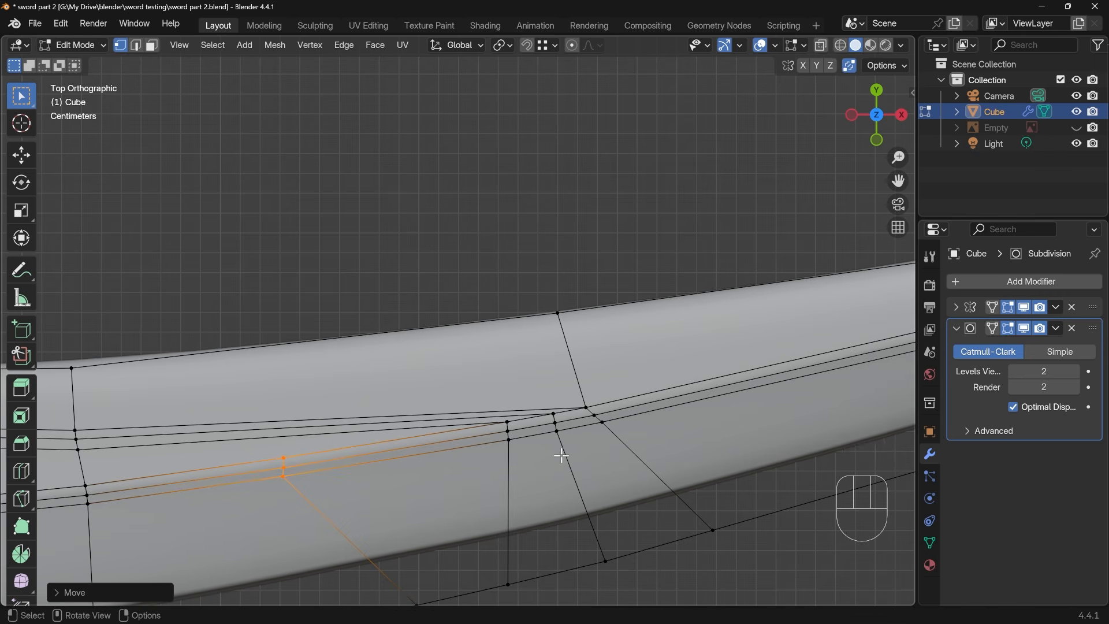
# Examine the smoothed blade surface and the edge loops of the three bevel lines running into the junction
pyautogui.press('Tab')
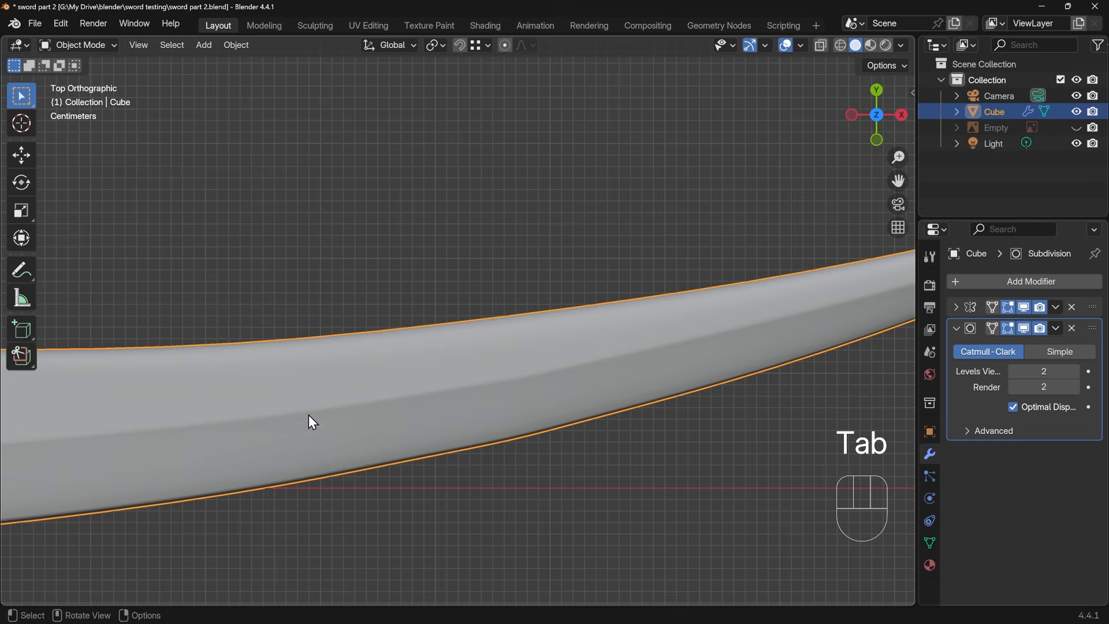
pyautogui.press('Tab')
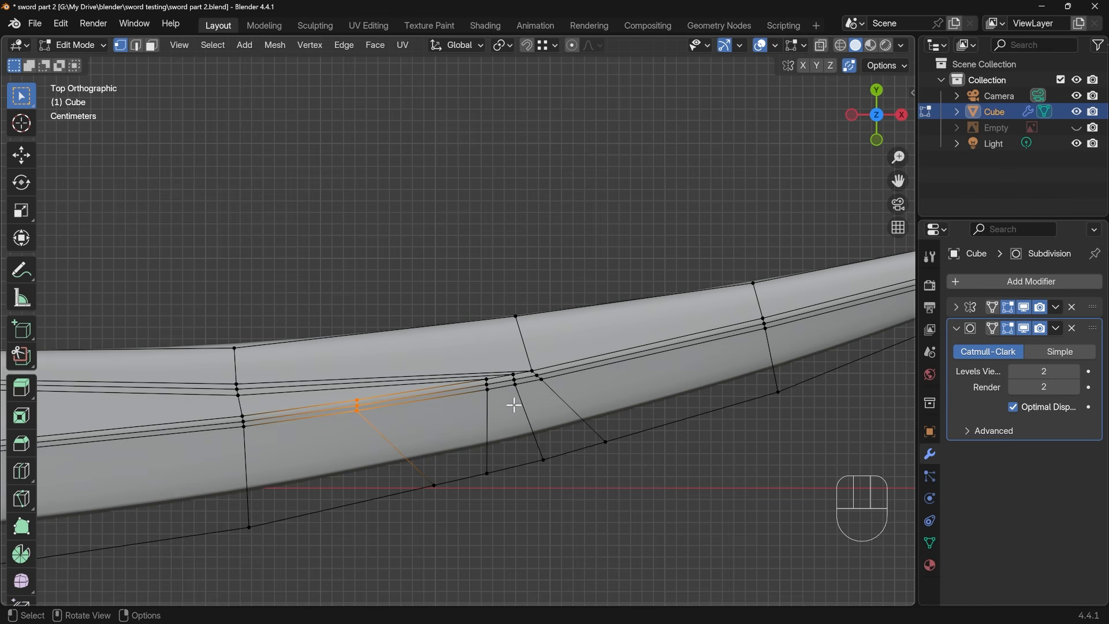
pyautogui.press('2')
pyautogui.hotkey('ctrl', 'z')
pyautogui.hotkey('ctrl', 'z')
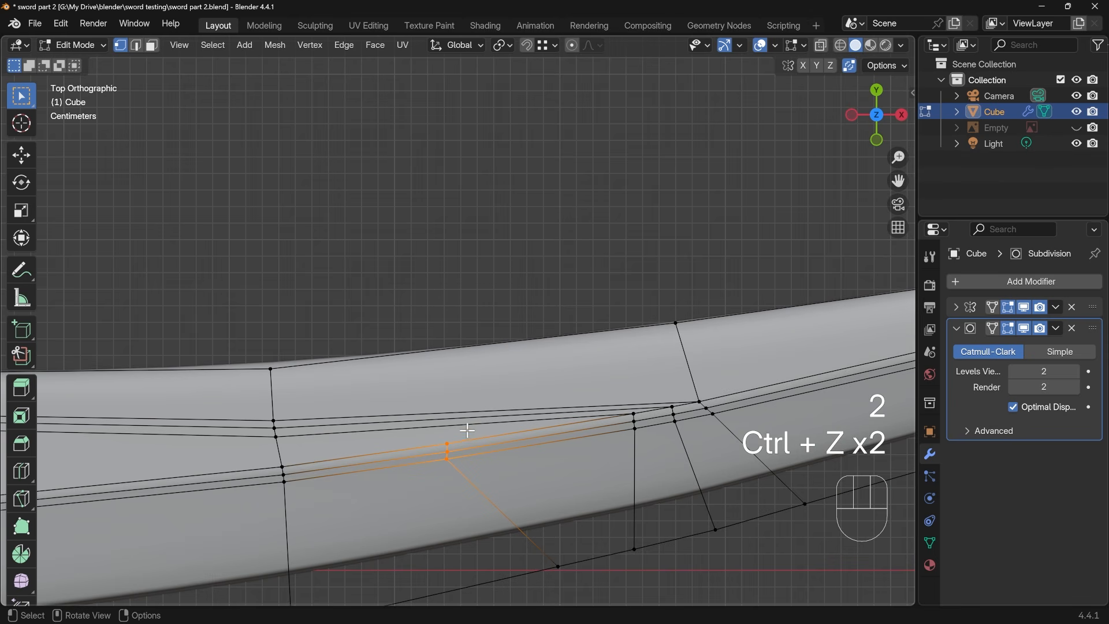
pyautogui.press('2')
pyautogui.keyDown('alt'); pyautogui.click(445, 426); pyautogui.keyUp('alt')
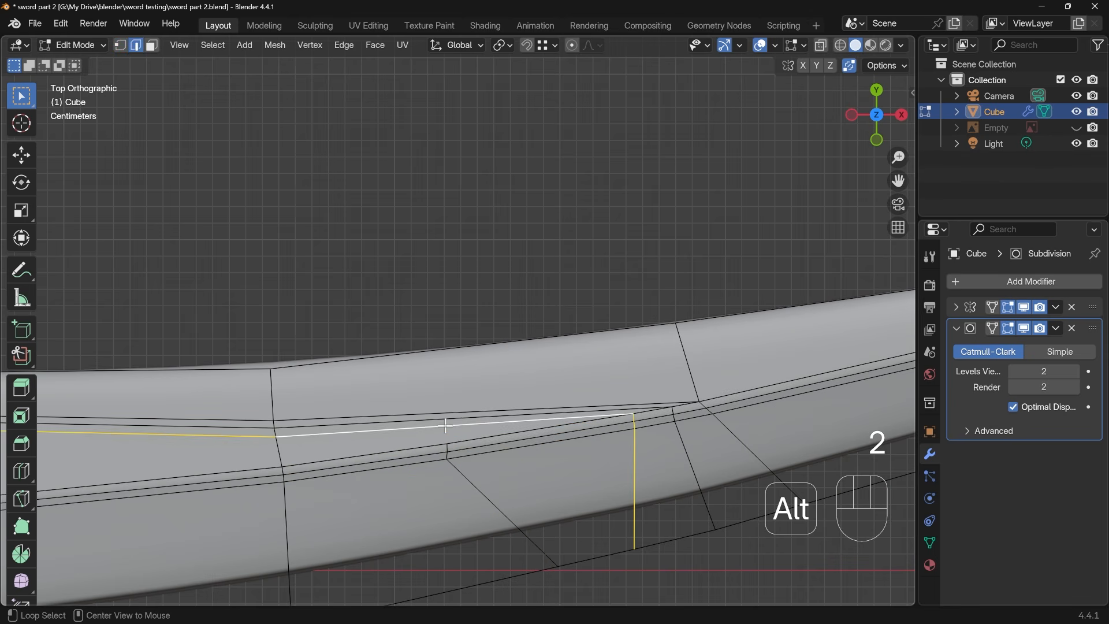
pyautogui.keyDown('alt'); pyautogui.click(437, 411); pyautogui.keyUp('alt')
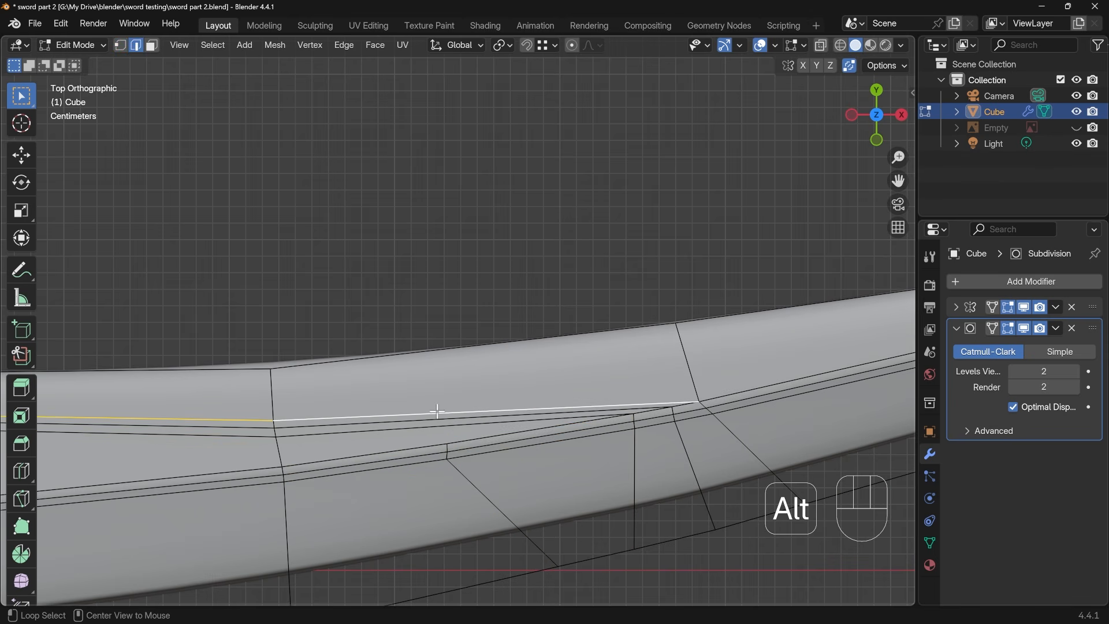
pyautogui.keyDown('alt'); pyautogui.click(420, 420); pyautogui.keyUp('alt')
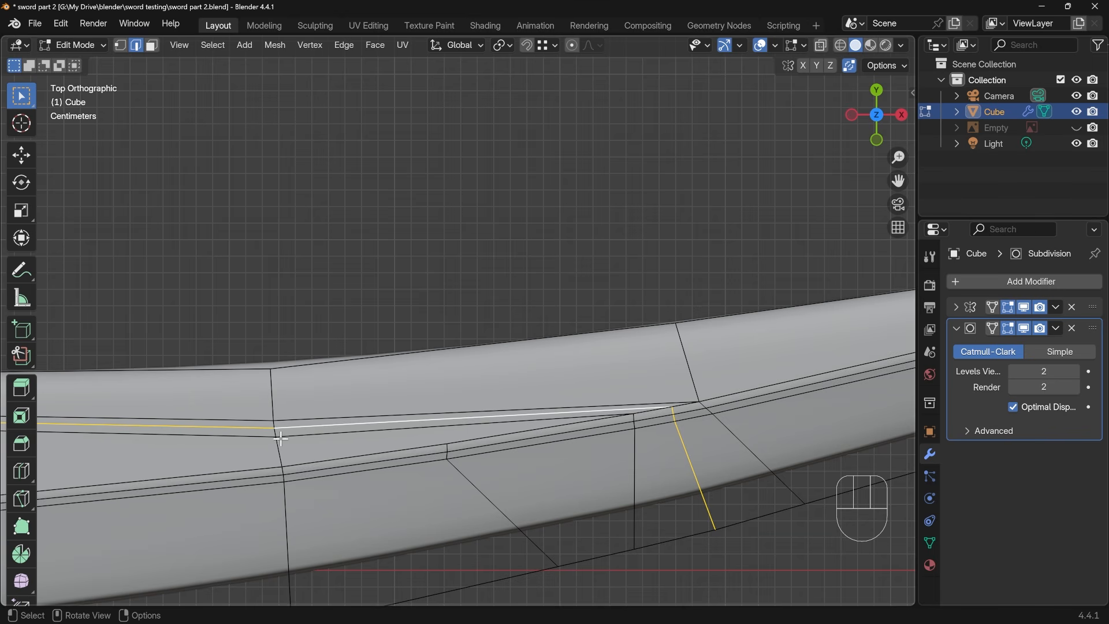
# Slide the lower bevel line's vertices on the two cross edges handle-side of the junction closer to the middle bevel line
pyautogui.press('1')
pyautogui.keyDown('shift'); pyautogui.moveTo(303, 442); pyautogui.dragTo(686, 455, button='middle'); pyautogui.keyUp('shift')
pyautogui.press('g')
pyautogui.press('g')
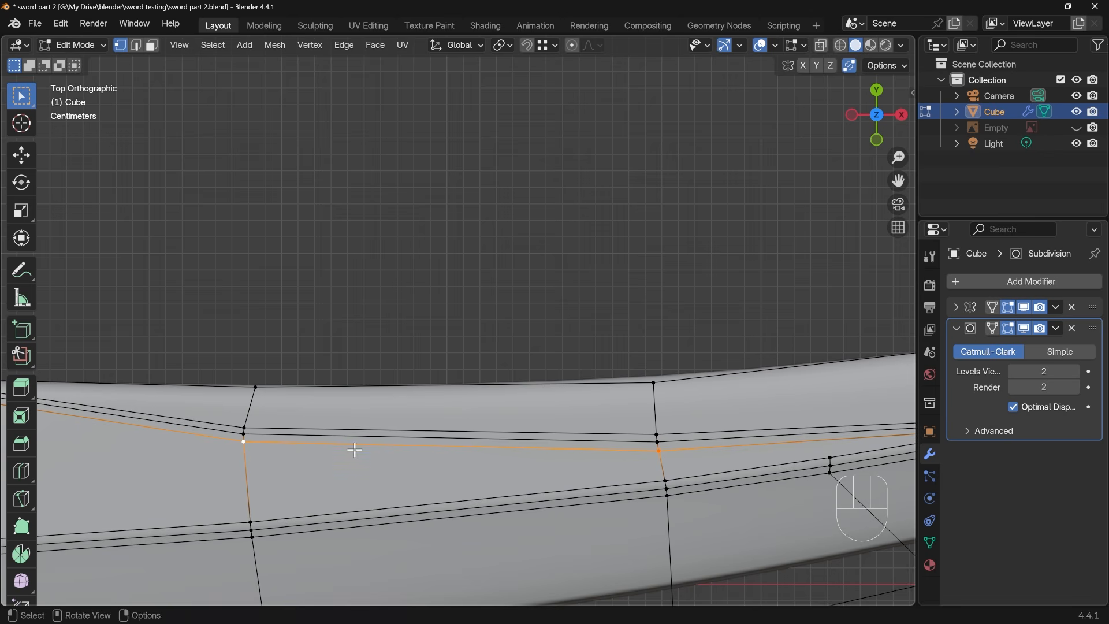
# Slide the upper bevel line's vertices on the same two cross edges closer to the middle line and return to Object Mode
pyautogui.click(245, 428)
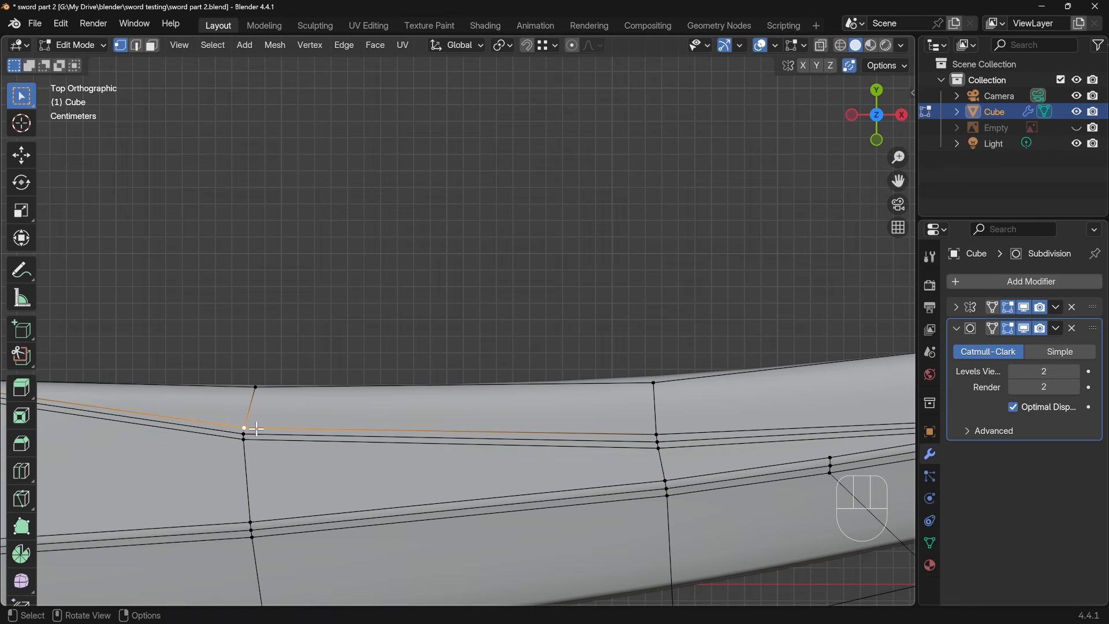
pyautogui.keyDown('shift'); pyautogui.click(655, 435); pyautogui.keyUp('shift')
pyautogui.press('g')
pyautogui.press('g')
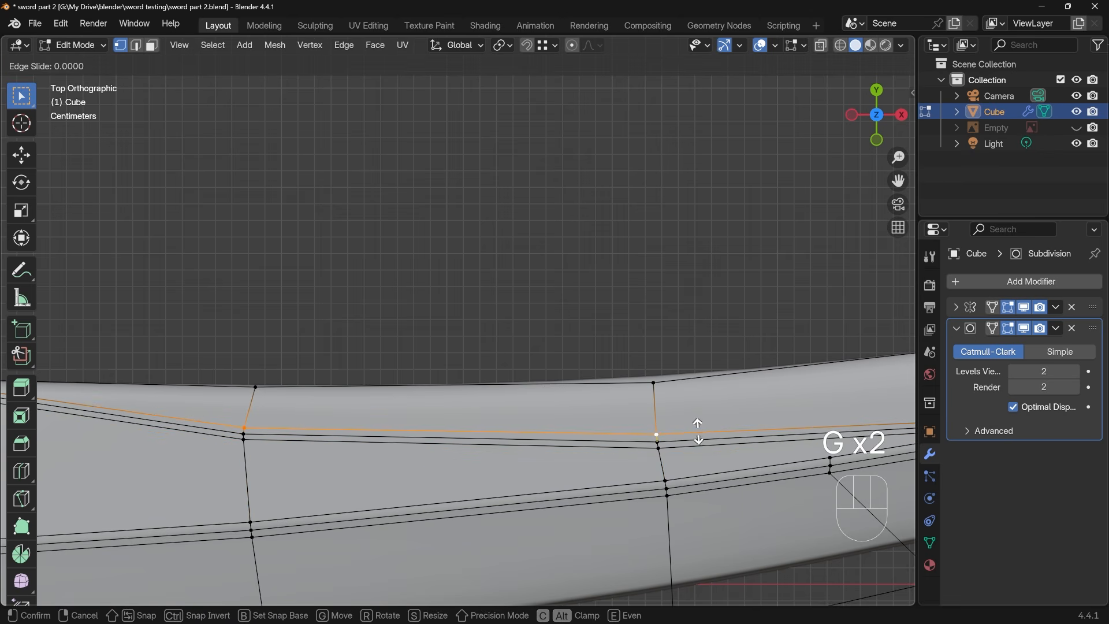
pyautogui.click(682, 440)
pyautogui.press('Tab')
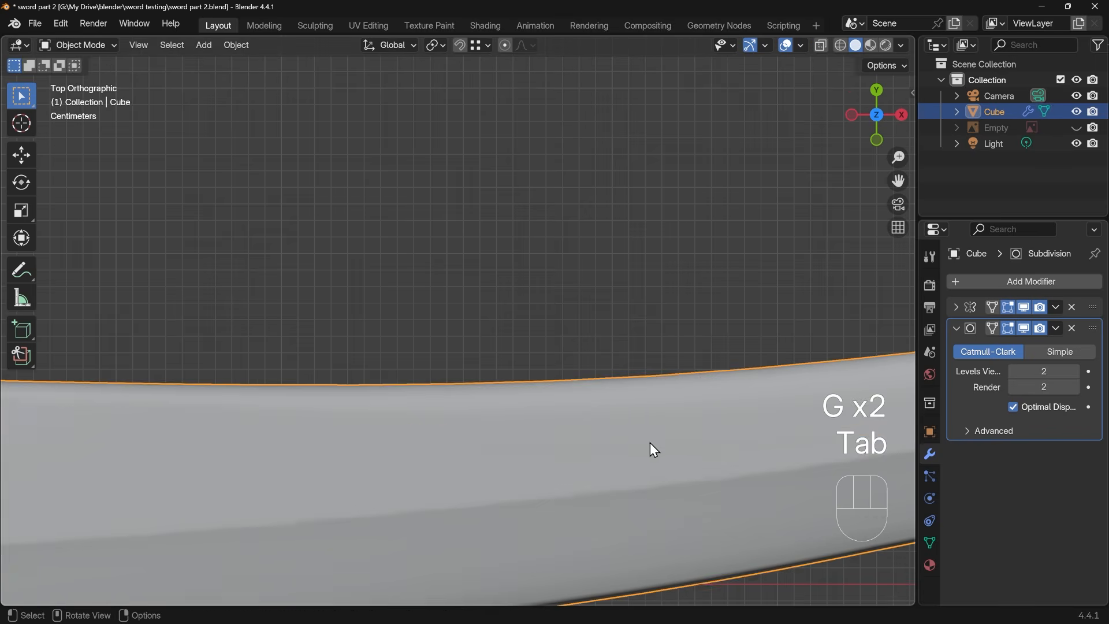
# Select the middle bevel line's vertices along the slanted line and raise them about 0.0004 m on Z
pyautogui.scroll(-2, 577, 435)
pyautogui.moveTo(577, 435); pyautogui.dragTo(441, 346, button='middle')
pyautogui.press('Tab')
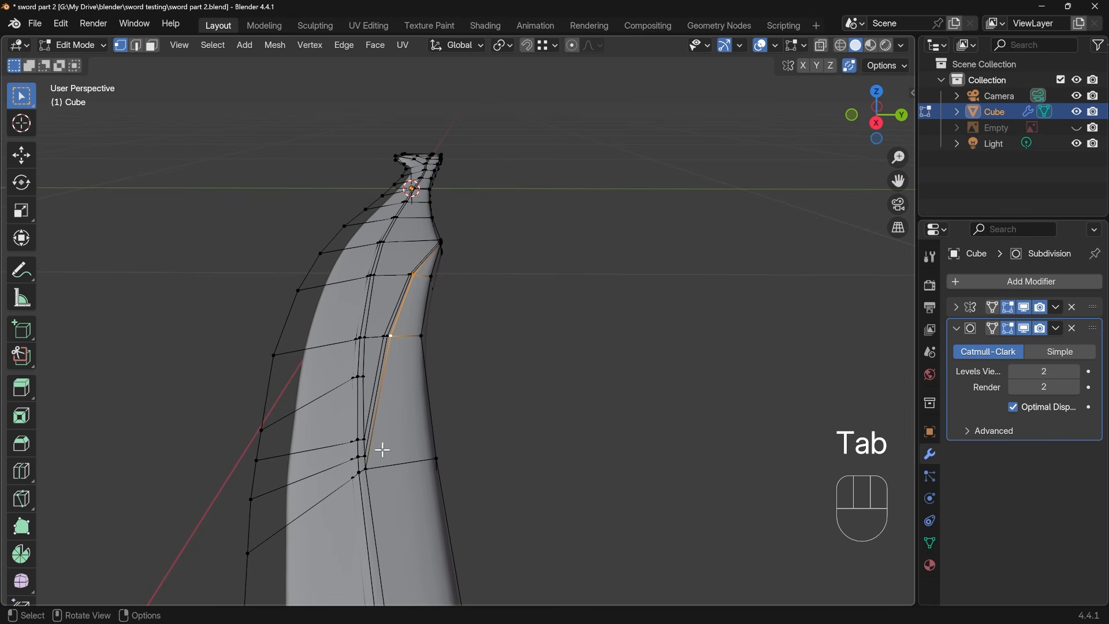
pyautogui.moveTo(460, 282); pyautogui.dragTo(446, 321, button='middle')
pyautogui.scroll(3, 445, 246)
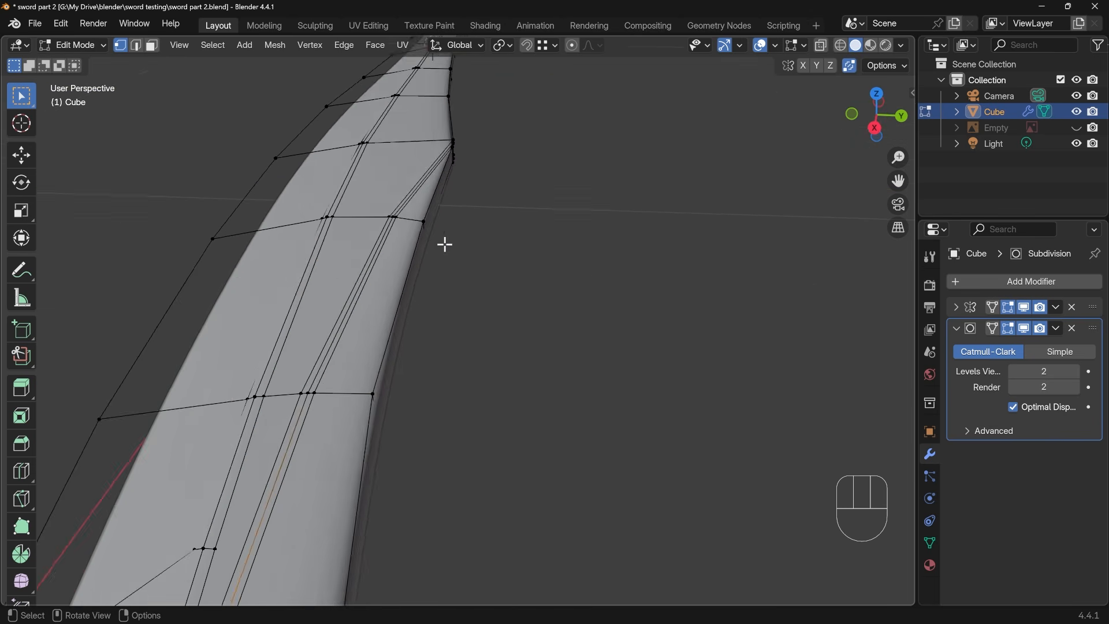
pyautogui.keyDown('shift'); pyautogui.moveTo(438, 217); pyautogui.dragTo(423, 303, button='middle'); pyautogui.keyUp('shift')
pyautogui.moveTo(426, 299); pyautogui.dragTo(315, 282, button='middle')
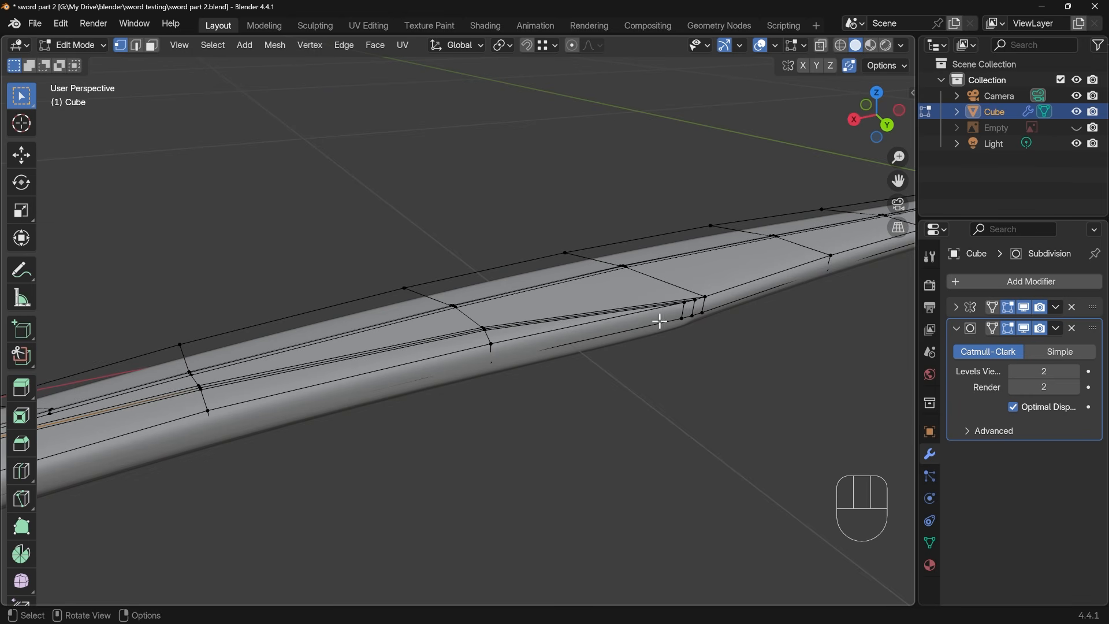
pyautogui.keyDown('ctrl'); pyautogui.click(696, 307); pyautogui.keyUp('ctrl')
pyautogui.moveTo(695, 307); pyautogui.dragTo(472, 294, button='middle')
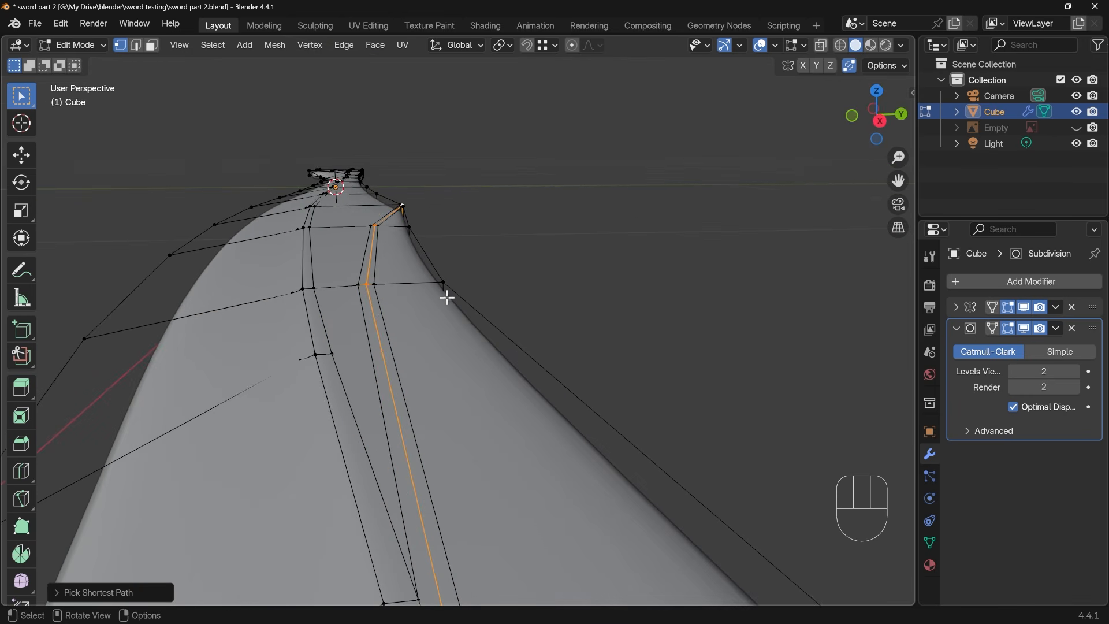
pyautogui.press('g')
pyautogui.press('z')
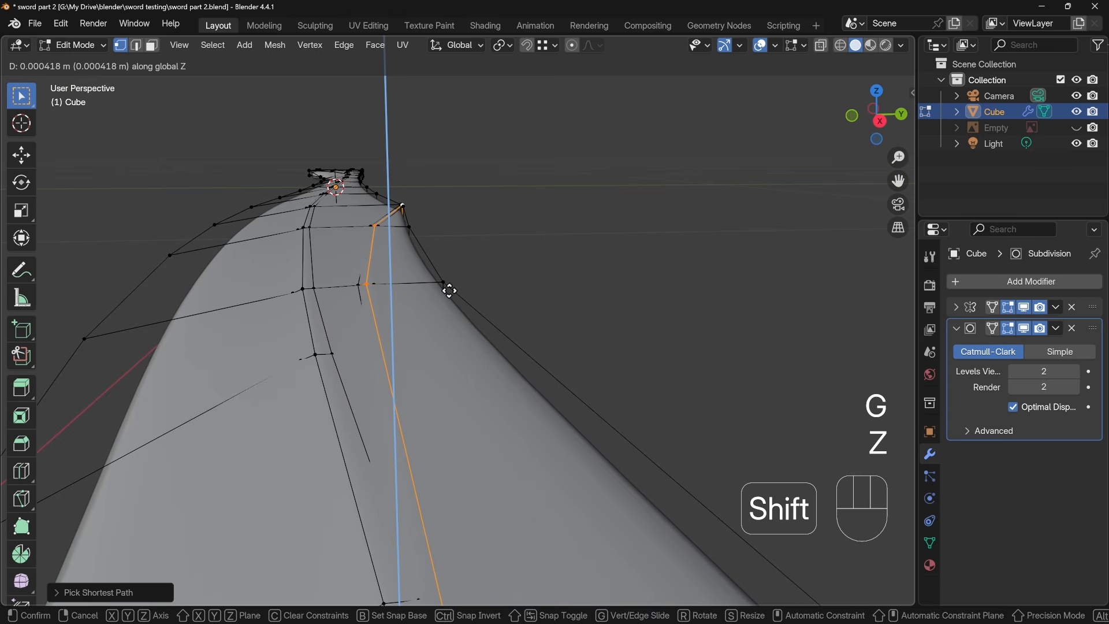
pyautogui.click(450, 290)
pyautogui.press('Tab')
pyautogui.moveTo(463, 306); pyautogui.dragTo(513, 402, button='middle')
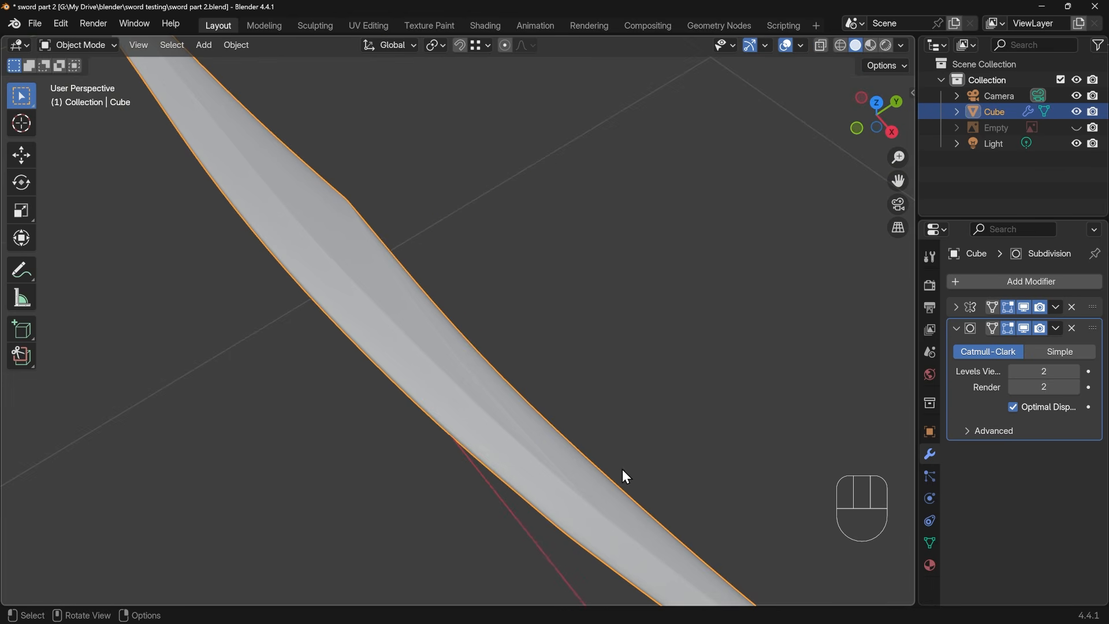
# Slide the lower bevel line's vertices on the two cross edges handle-side of the junction slightly away from the middle line
pyautogui.moveTo(622, 470); pyautogui.dragTo(566, 508, button='middle')
pyautogui.press('Tab')
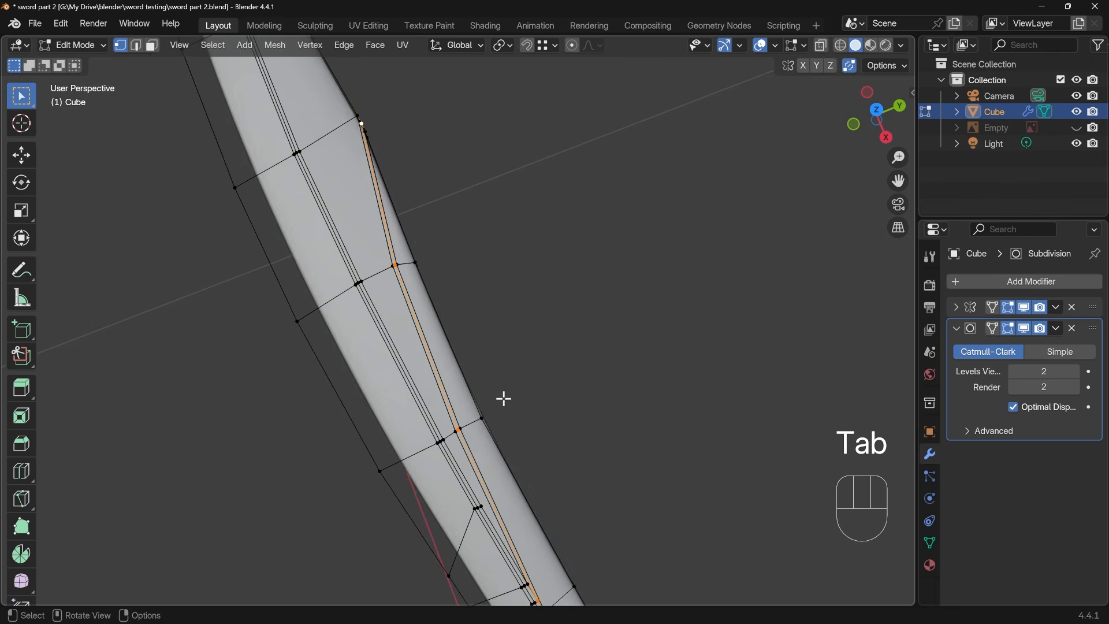
pyautogui.scroll(1, 504, 399)
pyautogui.keyDown('shift'); pyautogui.moveTo(388, 114); pyautogui.dragTo(412, 332, button='middle'); pyautogui.keyUp('shift')
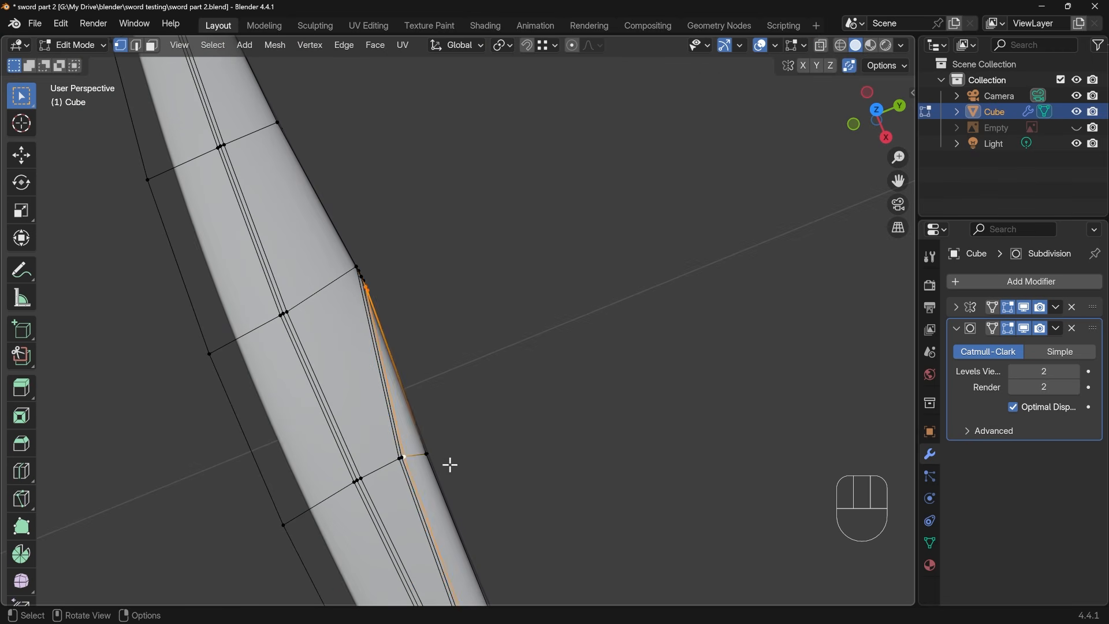
pyautogui.moveTo(448, 463); pyautogui.dragTo(290, 350, button='middle')
pyautogui.scroll(-1, 474, 269)
pyautogui.keyDown('shift'); pyautogui.moveTo(369, 352); pyautogui.dragTo(713, 332, button='middle'); pyautogui.keyUp('shift')
pyautogui.keyDown('shift'); pyautogui.click(299, 434); pyautogui.keyUp('shift')
pyautogui.moveTo(398, 455); pyautogui.dragTo(543, 497, button='middle')
pyautogui.scroll(3, 605, 353)
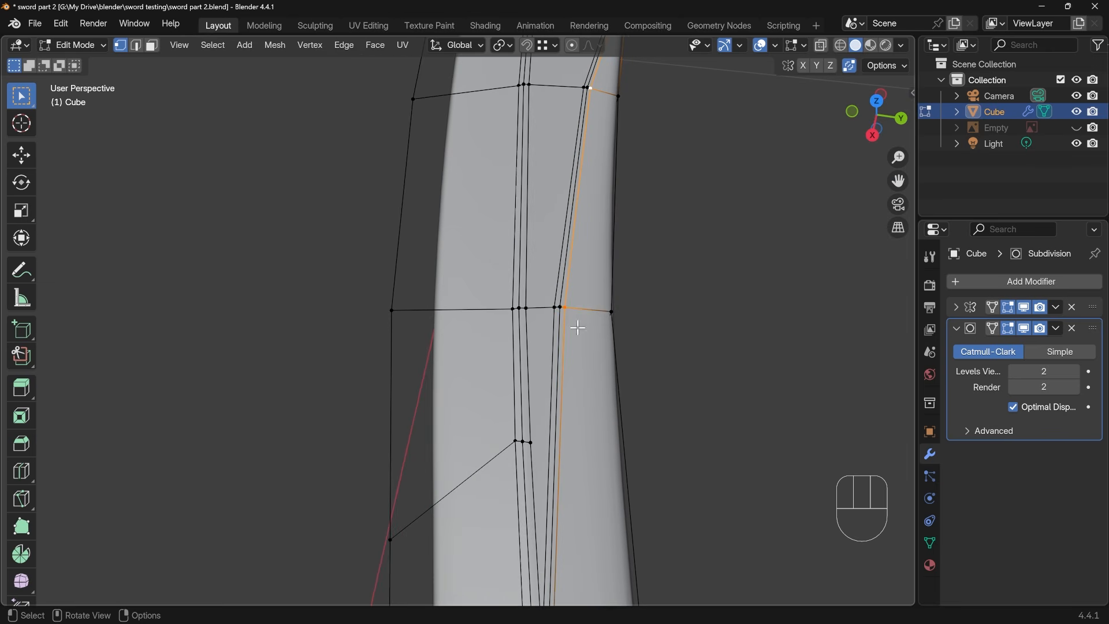
pyautogui.press('g')
pyautogui.press('g')
pyautogui.click(589, 309)
# Slide the upper bevel line's vertices on the same two cross edges slightly away from the middle line, then check the surface in Object Mode
pyautogui.click(555, 307)
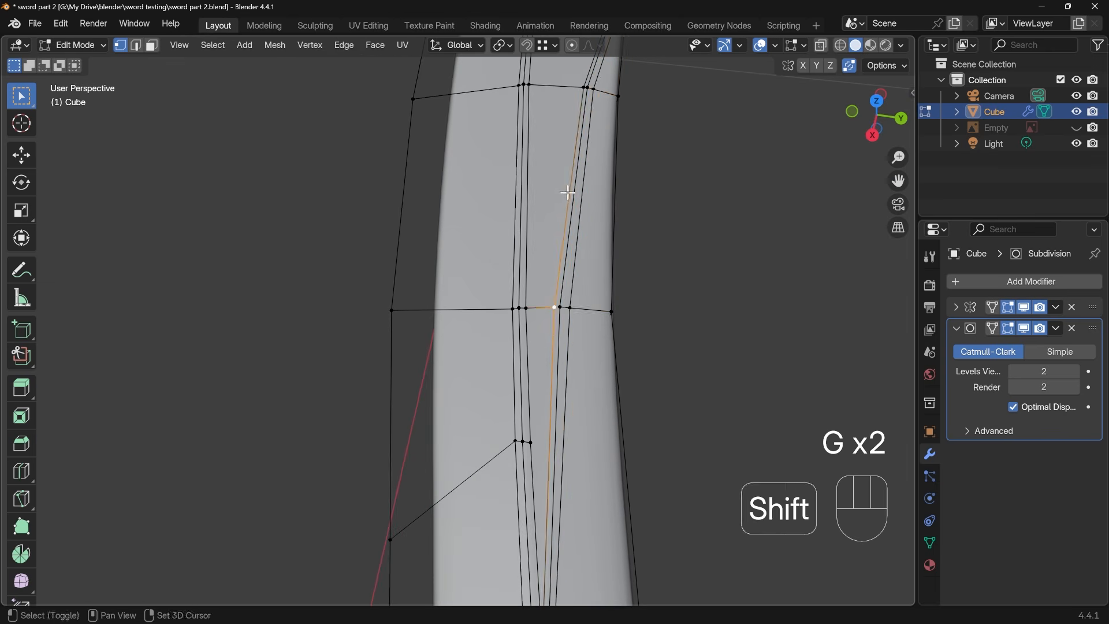
pyautogui.keyDown('shift'); pyautogui.moveTo(569, 173); pyautogui.dragTo(546, 327, button='middle'); pyautogui.keyUp('shift')
pyautogui.keyDown('ctrl'); pyautogui.click(567, 224); pyautogui.keyUp('ctrl')
pyautogui.press('g')
pyautogui.press('g')
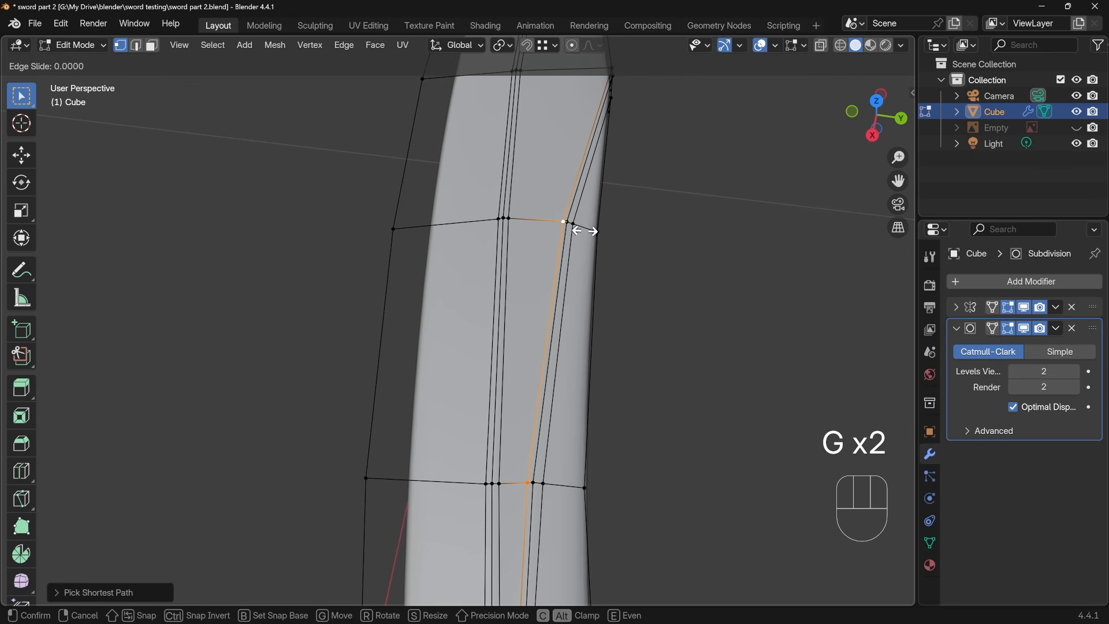
pyautogui.click(564, 231)
pyautogui.press('Tab')
pyautogui.moveTo(619, 293); pyautogui.dragTo(466, 196, button='middle')
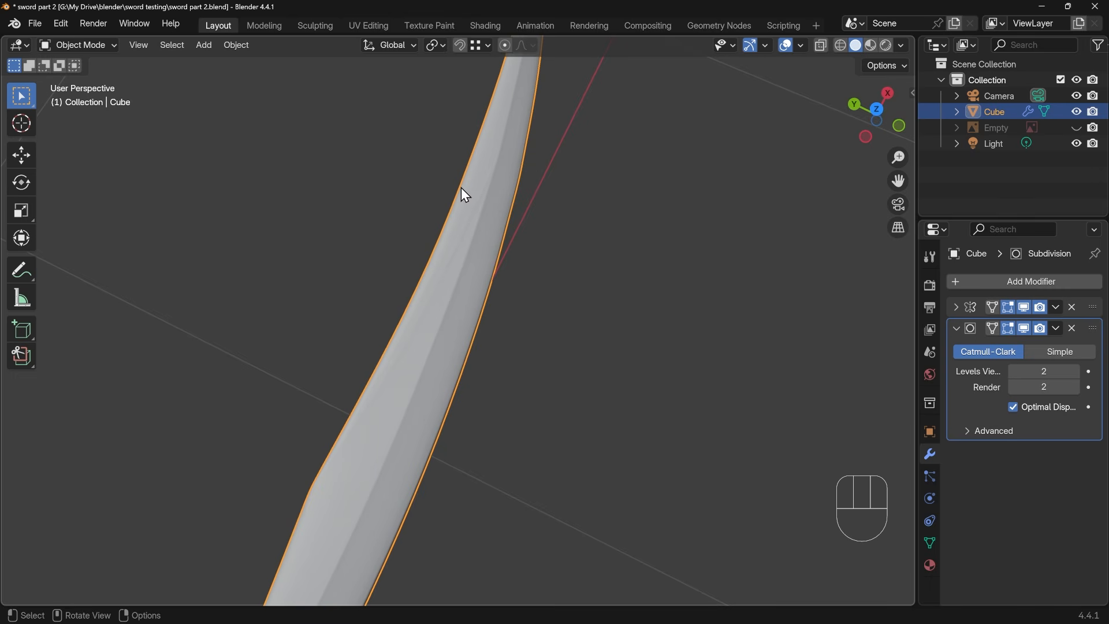
# In Edit Mode, select the upper outline edge loop along the blade's concave side, including the short edges at the tip
pyautogui.press('Tab')
pyautogui.moveTo(403, 358); pyautogui.dragTo(508, 356, button='middle')
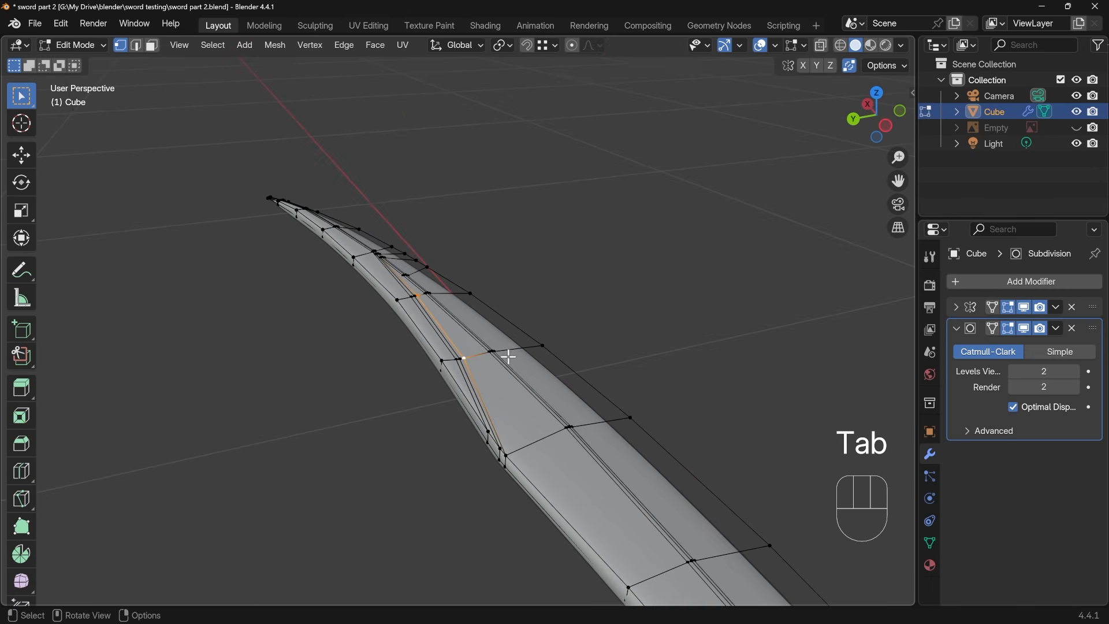
pyautogui.keyDown('alt'); pyautogui.click(490, 440); pyautogui.keyUp('alt')
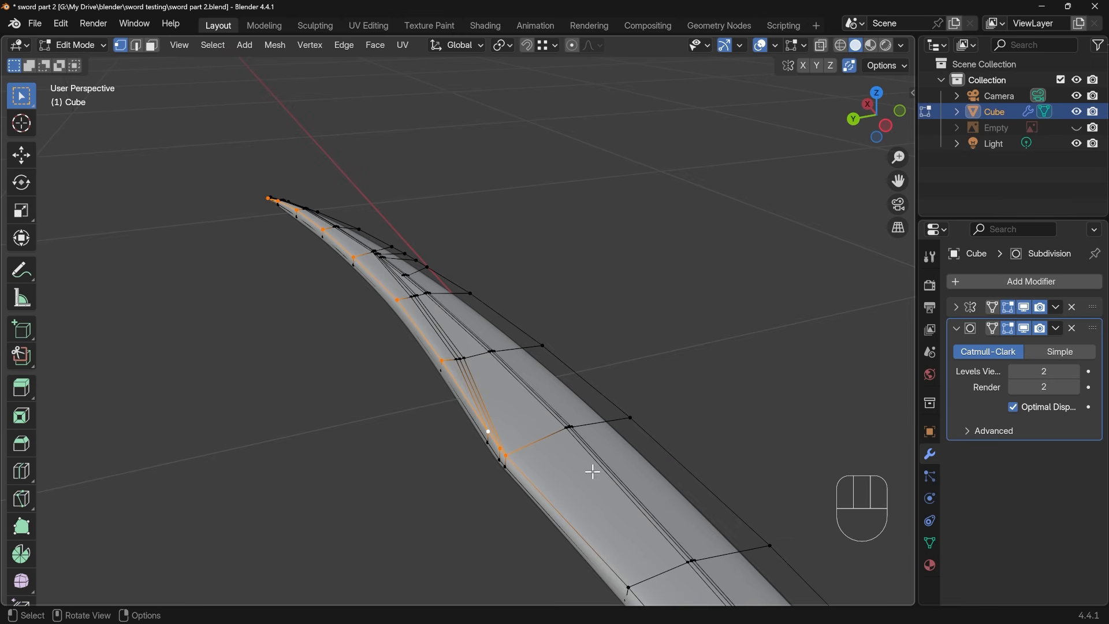
pyautogui.moveTo(238, 293); pyautogui.dragTo(396, 295, button='middle')
pyautogui.keyDown('shift'); pyautogui.moveTo(285, 368); pyautogui.dragTo(596, 389, button='middle'); pyautogui.keyUp('shift')
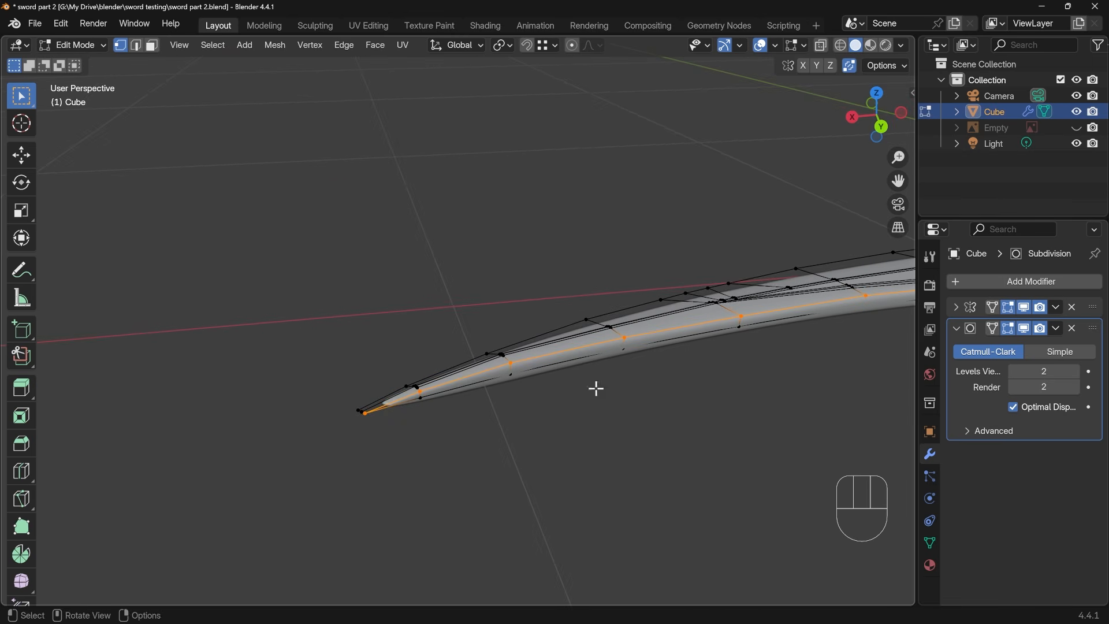
pyautogui.keyDown('shift'); pyautogui.click(348, 404); pyautogui.keyUp('shift')
pyautogui.keyDown('shift'); pyautogui.moveTo(776, 424); pyautogui.dragTo(480, 448, button='middle'); pyautogui.keyUp('shift')
pyautogui.keyDown('shift'); pyautogui.moveTo(806, 371); pyautogui.dragTo(349, 465, button='middle'); pyautogui.keyUp('shift')
pyautogui.keyDown('alt'); pyautogui.keyDown('shift'); pyautogui.click(453, 364); pyautogui.keyUp('shift'); pyautogui.keyUp('alt')
pyautogui.keyDown('shift'); pyautogui.moveTo(736, 399); pyautogui.dragTo(578, 421, button='middle'); pyautogui.keyUp('shift')
pyautogui.moveTo(713, 398); pyautogui.dragTo(520, 331, button='middle')
# Try a two-segment bevel of about 0.0028 m on the selected outline loop, inspect the smoothed blade, and undo the bevel
pyautogui.hotkey('ctrl', 'b')
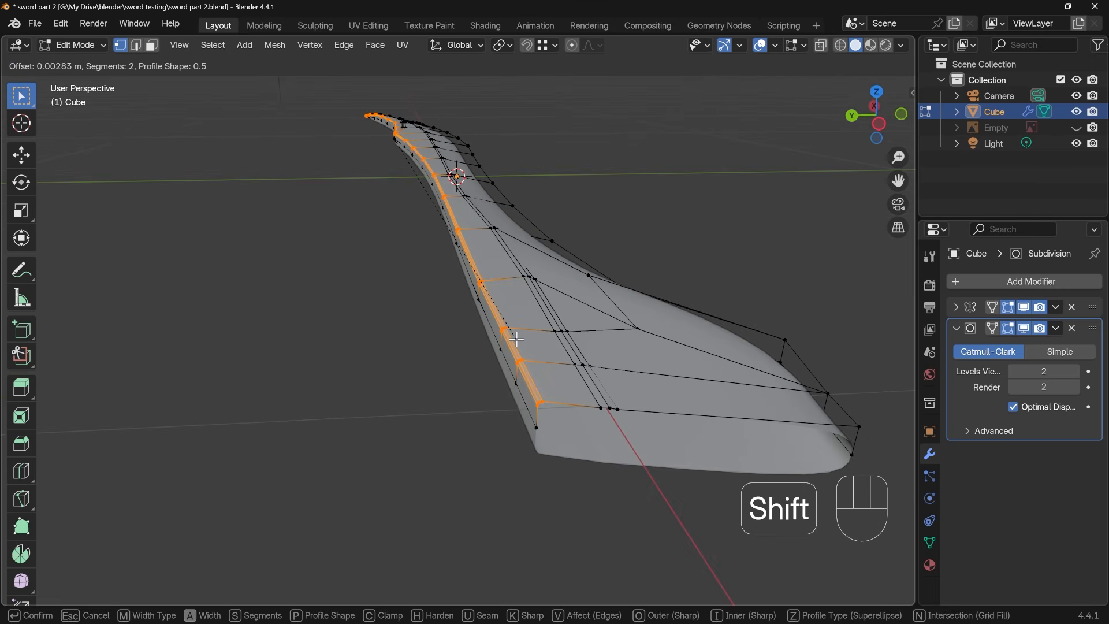
pyautogui.click(516, 339)
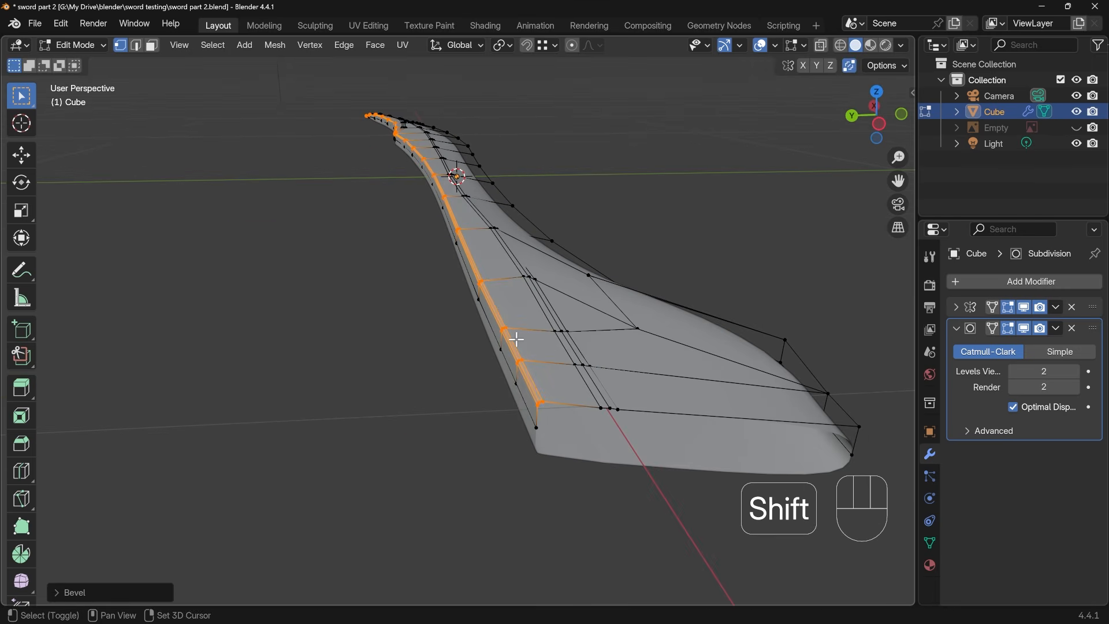
pyautogui.moveTo(339, 230); pyautogui.dragTo(659, 401, button='middle')
pyautogui.press('Tab')
pyautogui.keyDown('shift'); pyautogui.moveTo(354, 430); pyautogui.dragTo(809, 462, button='middle'); pyautogui.keyUp('shift')
pyautogui.keyDown('shift'); pyautogui.moveTo(361, 396); pyautogui.dragTo(480, 431, button='middle'); pyautogui.keyUp('shift')
pyautogui.moveTo(381, 422); pyautogui.dragTo(369, 333, button='middle')
pyautogui.press('Tab')
pyautogui.moveTo(669, 330); pyautogui.dragTo(545, 312, button='middle')
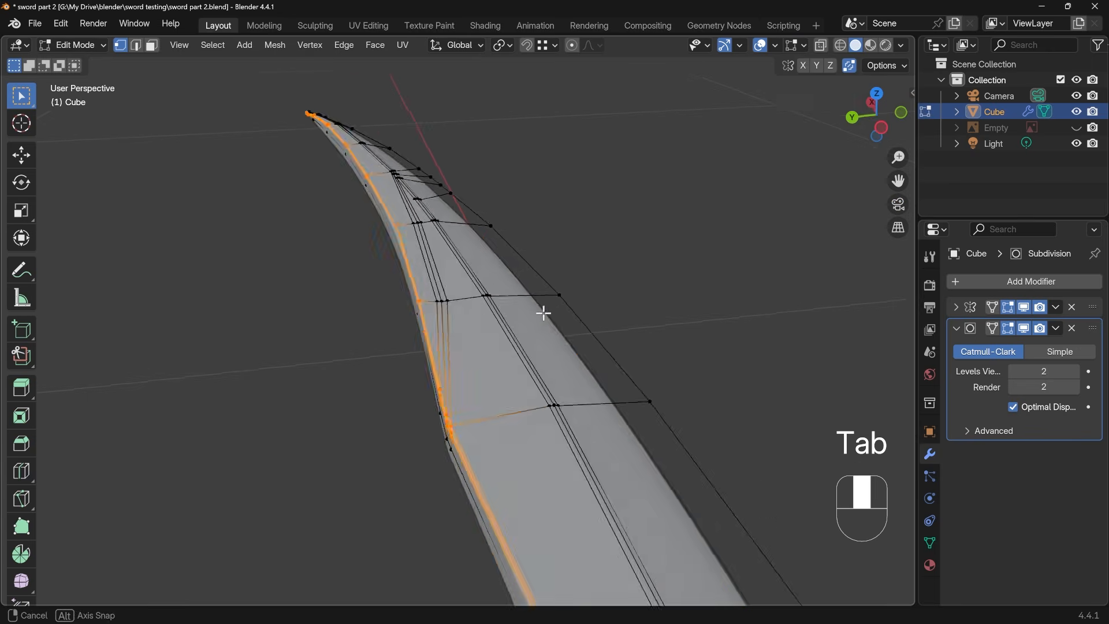
pyautogui.hotkey('ctrl', 'z')
pyautogui.moveTo(532, 349); pyautogui.dragTo(478, 316, button='middle')
pyautogui.hotkey('ctrl', 'z')
pyautogui.hotkey('ctrl', 'z')
# Bevel the selected outline loop with one segment and an offset of about 0.002 m, then inspect it in Object Mode
pyautogui.scroll(-4, 481, 292)
pyautogui.scroll(1, 479, 317)
pyautogui.scroll(5, 479, 316)
pyautogui.keyDown('shift'); pyautogui.moveTo(475, 248); pyautogui.dragTo(511, 345, button='middle'); pyautogui.keyUp('shift')
pyautogui.hotkey('ctrl', 'b')
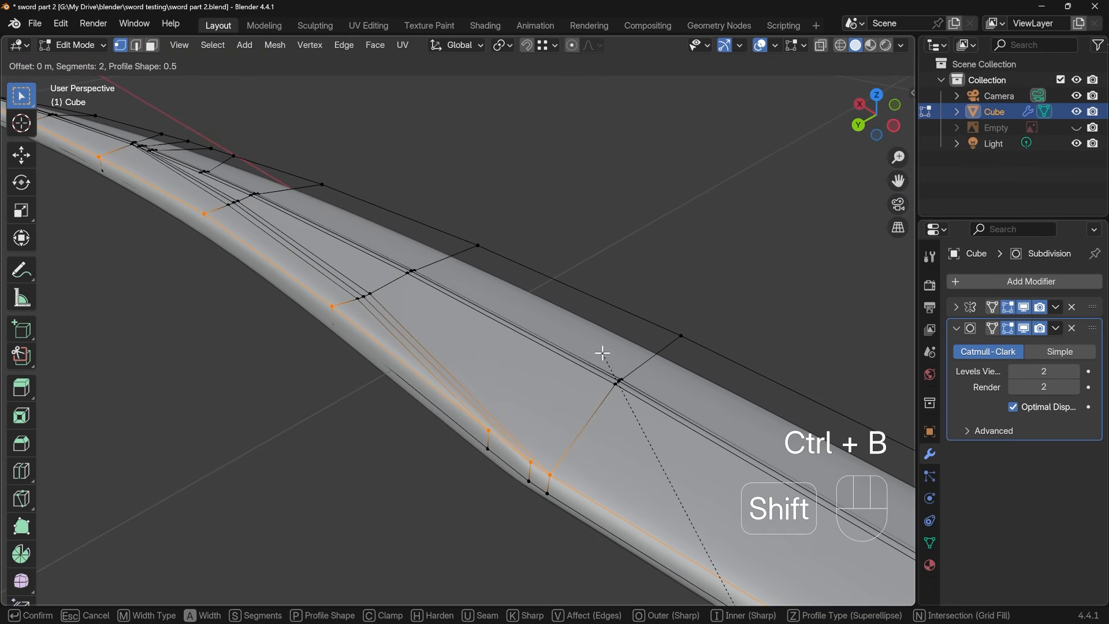
pyautogui.keyDown('shift'); pyautogui.scroll(-1, 599, 342); pyautogui.keyUp('shift')
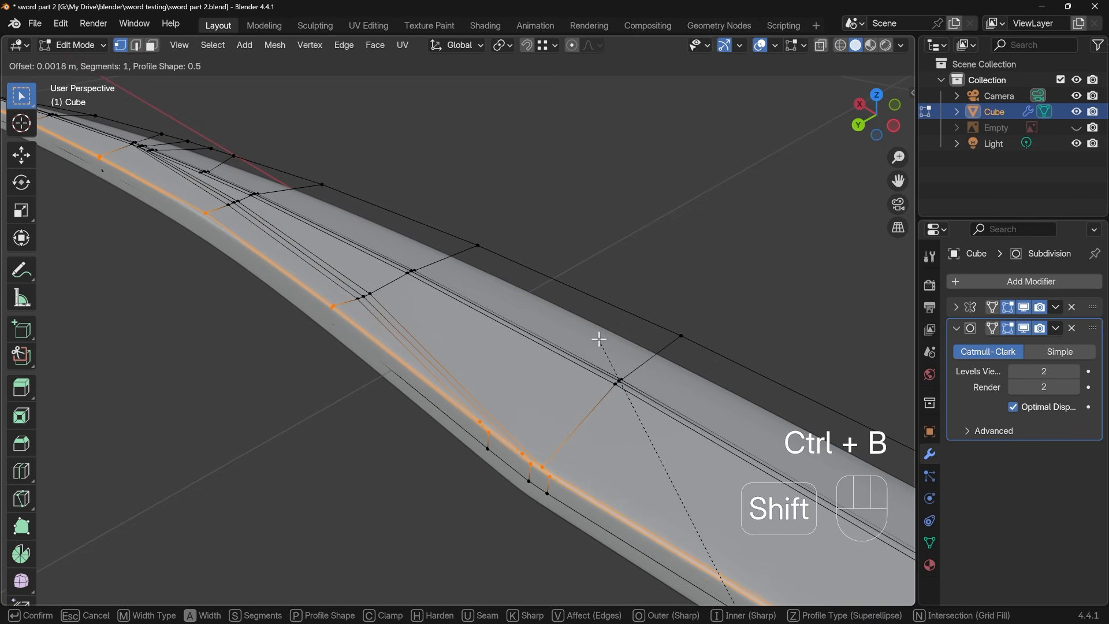
pyautogui.click(597, 333)
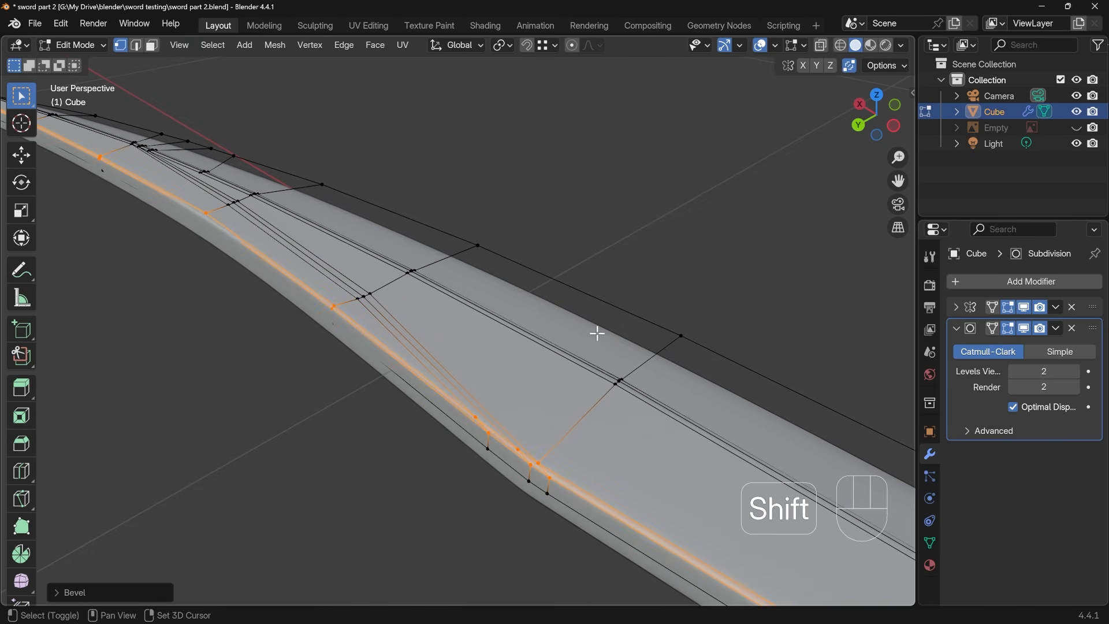
pyautogui.press('Tab')
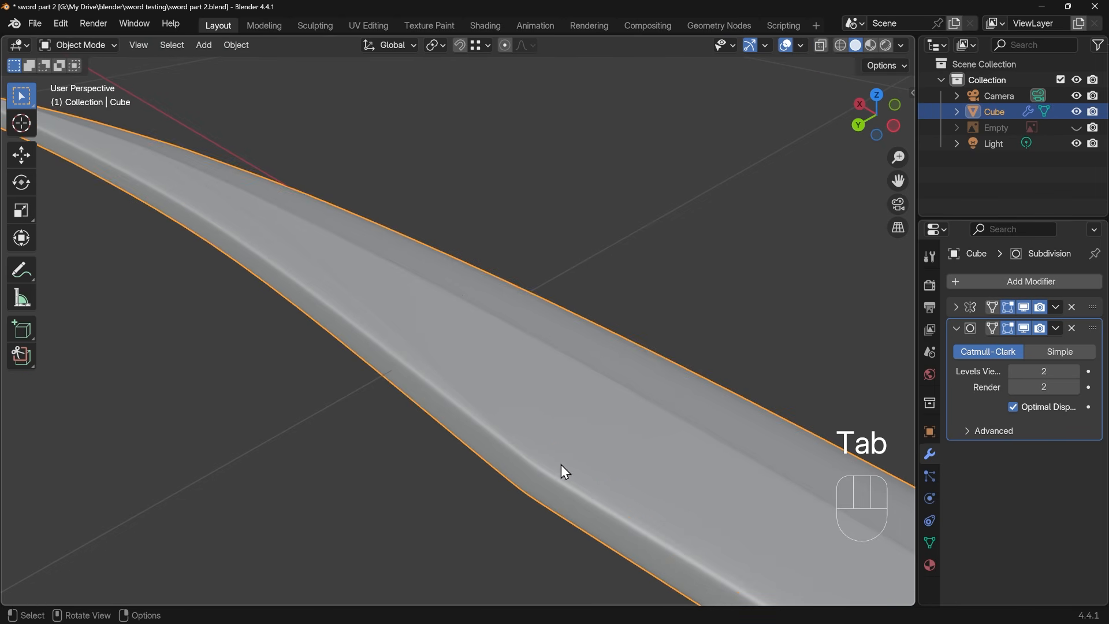
pyautogui.moveTo(555, 449); pyautogui.dragTo(626, 288, button='middle')
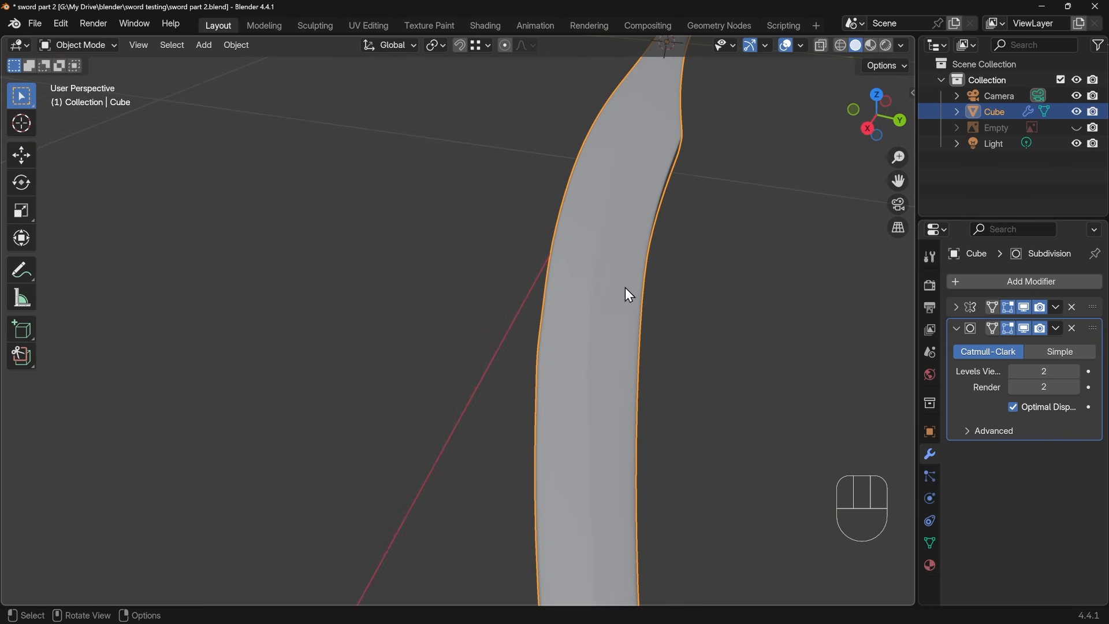
pyautogui.moveTo(633, 407); pyautogui.dragTo(571, 400, button='middle')
# Slide the ridge vertices of the second junction cross edge from the handle side slightly toward the handle
pyautogui.press('Tab')
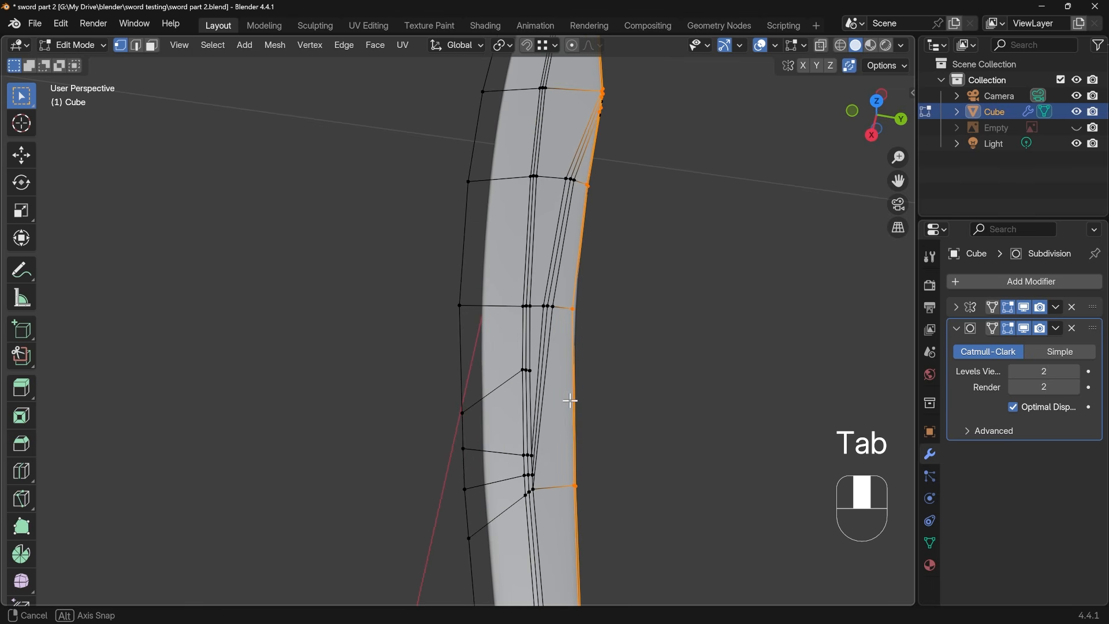
pyautogui.click(533, 455)
pyautogui.press('g')
pyautogui.press('g')
pyautogui.click(542, 443)
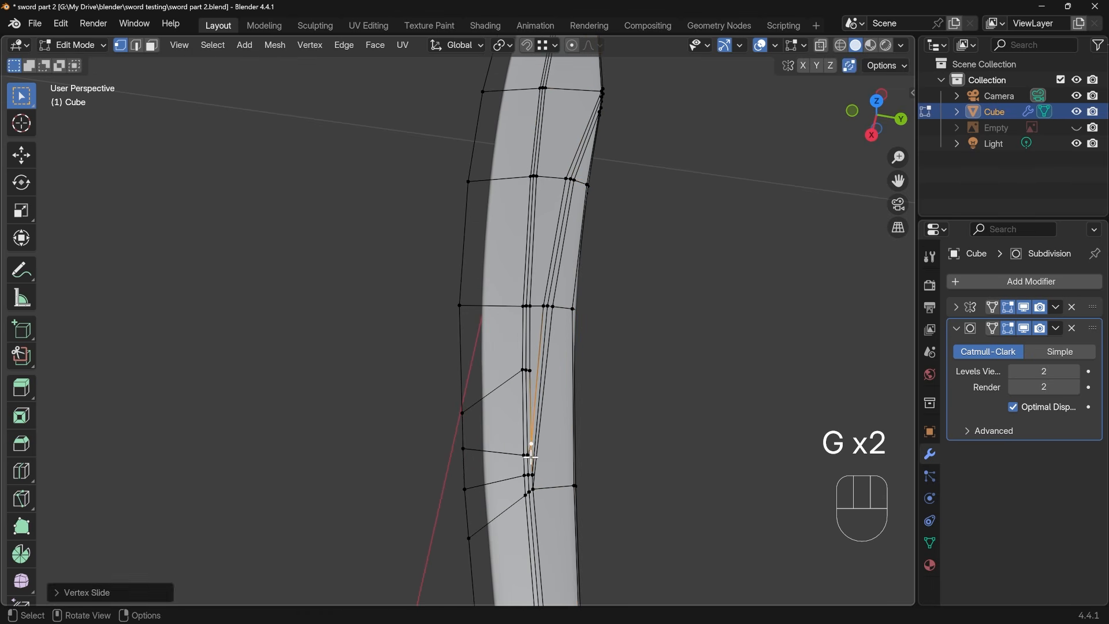
pyautogui.click(528, 455)
pyautogui.keyDown('shift'); pyautogui.click(524, 455); pyautogui.keyUp('shift')
pyautogui.press('g')
pyautogui.press('g')
pyautogui.click(541, 451)
# Slide the ridge vertices of the tip-most junction cross edge slightly toward the blade tip
pyautogui.click(535, 488)
pyautogui.press('g')
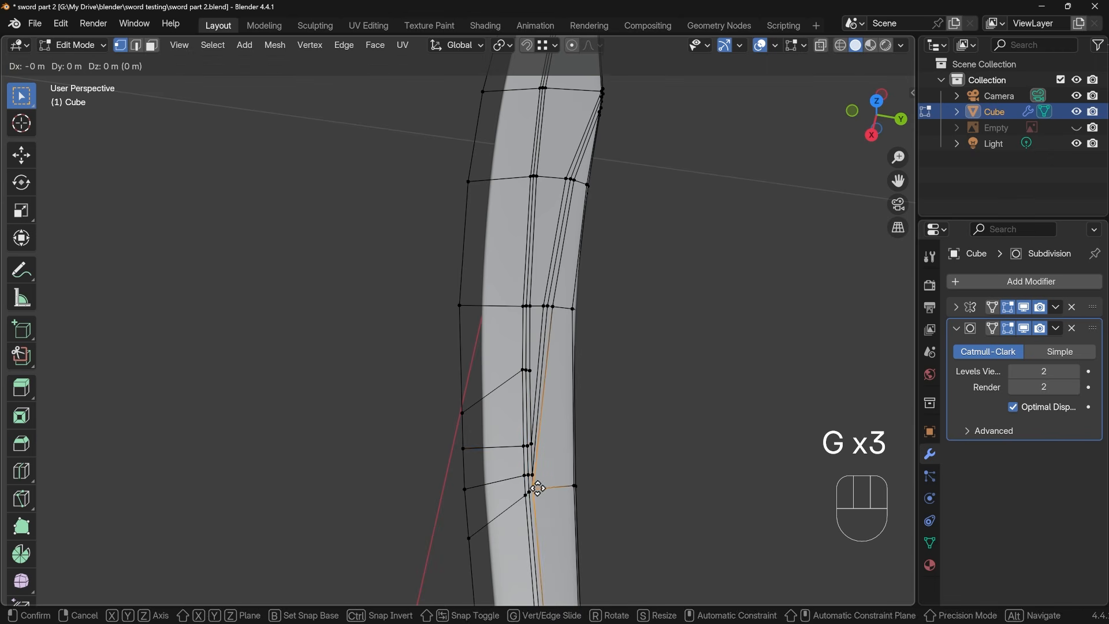
pyautogui.press('g')
pyautogui.click(538, 501)
pyautogui.click(529, 496)
pyautogui.press('g')
pyautogui.press('g')
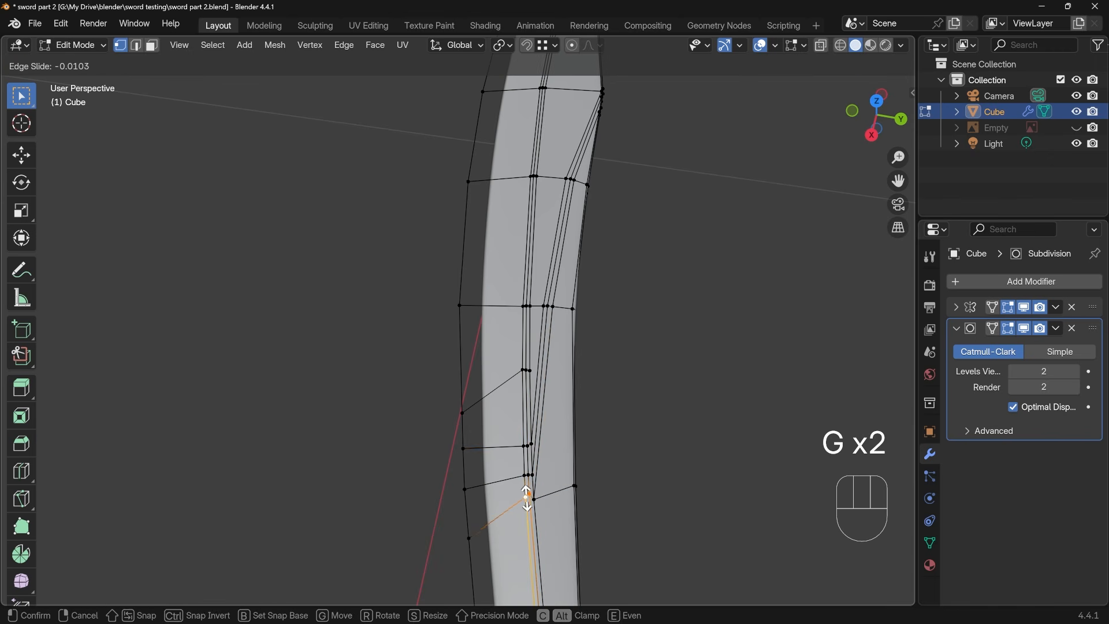
pyautogui.click(527, 503)
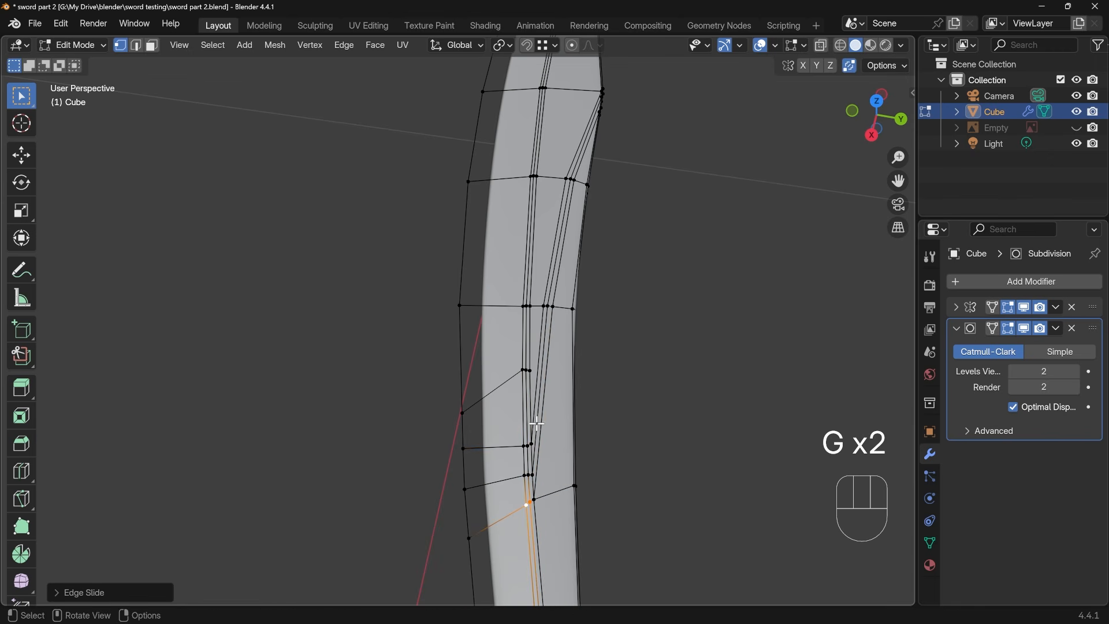
# Nudge the slanted line's vertices on the two cross edges handle-side of the junction slightly along Z and check the smoothed blade
pyautogui.click(550, 309)
pyautogui.keyDown('ctrl'); pyautogui.click(573, 181); pyautogui.keyUp('ctrl')
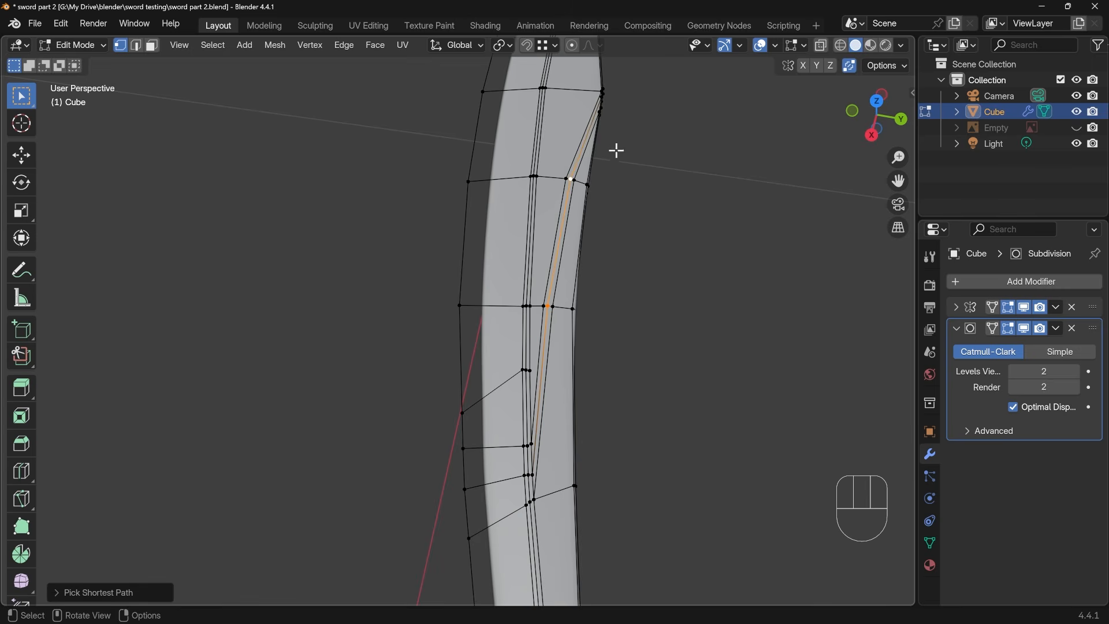
pyautogui.moveTo(607, 279); pyautogui.dragTo(684, 191, button='middle')
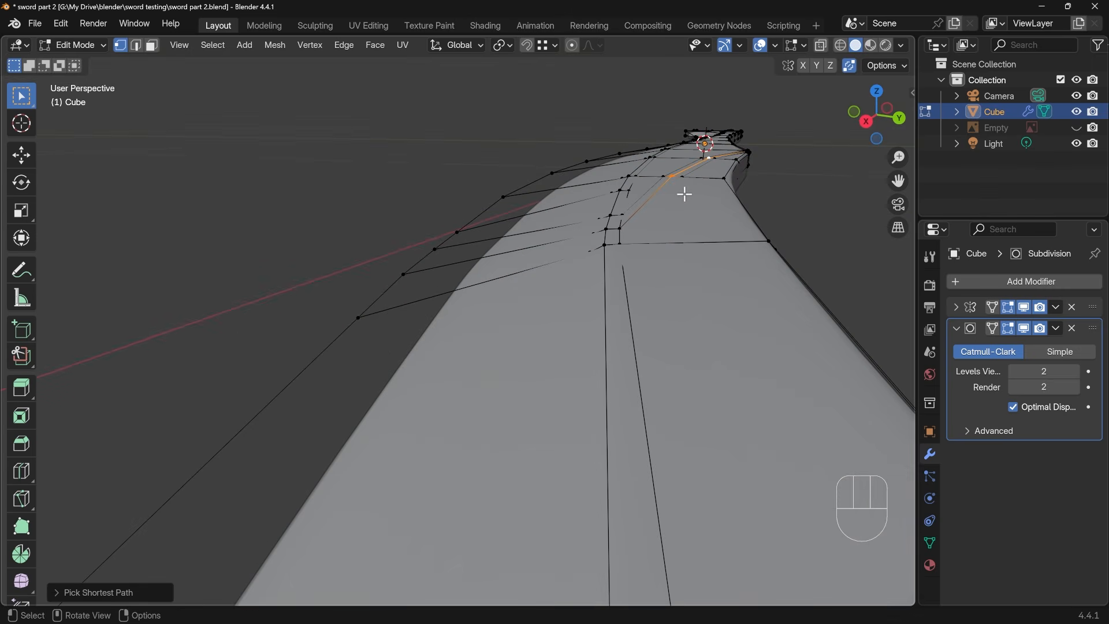
pyautogui.press('g')
pyautogui.press('z')
pyautogui.click(693, 190)
pyautogui.press('Tab')
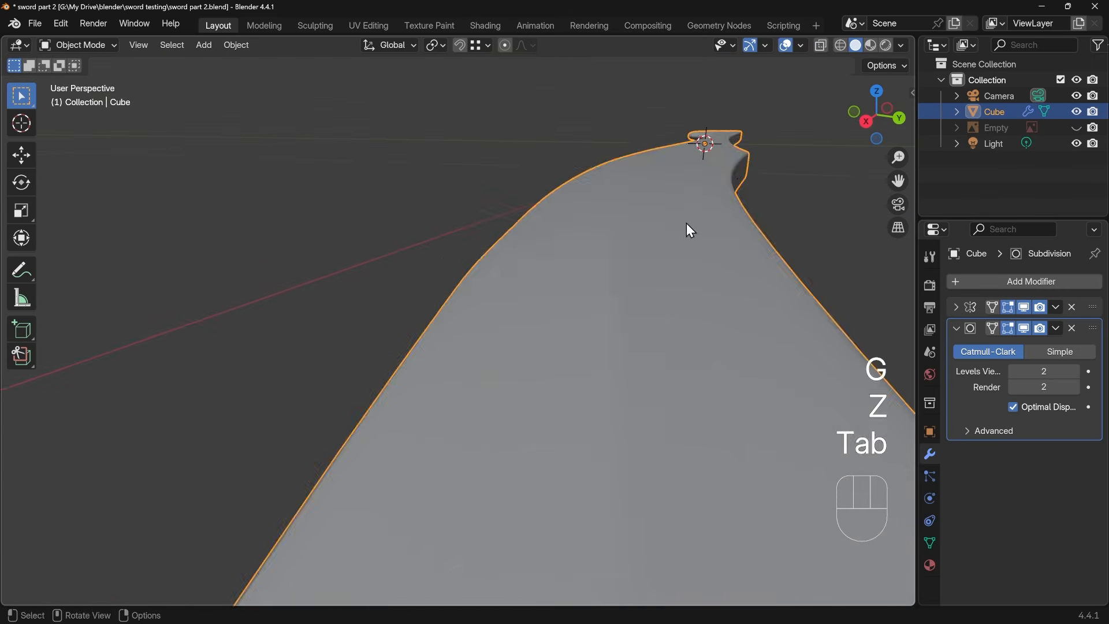
pyautogui.moveTo(688, 231); pyautogui.dragTo(342, 320, button='middle')
pyautogui.scroll(3, 484, 358)
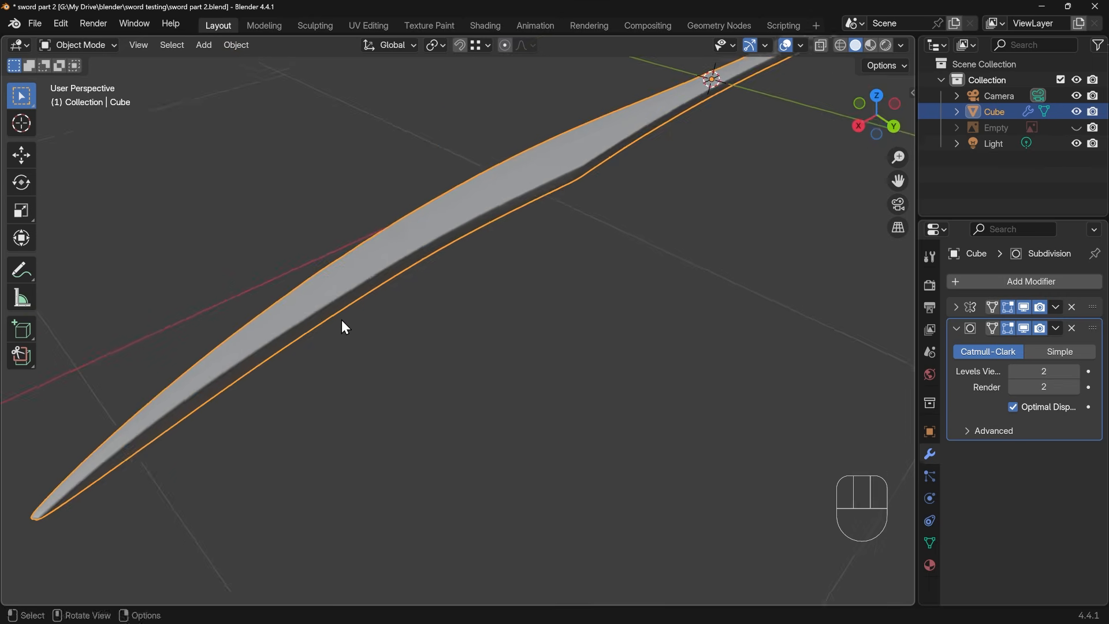
# Select the concave outline's vertices from the slanted-line area out to the last cross edge before the tip, and lower them about 0.003 m along Z
pyautogui.press('Tab')
pyautogui.scroll(1, 505, 285)
pyautogui.keyDown('shift'); pyautogui.moveTo(408, 296); pyautogui.dragTo(564, 230, button='middle'); pyautogui.keyUp('shift')
pyautogui.scroll(1, 512, 277)
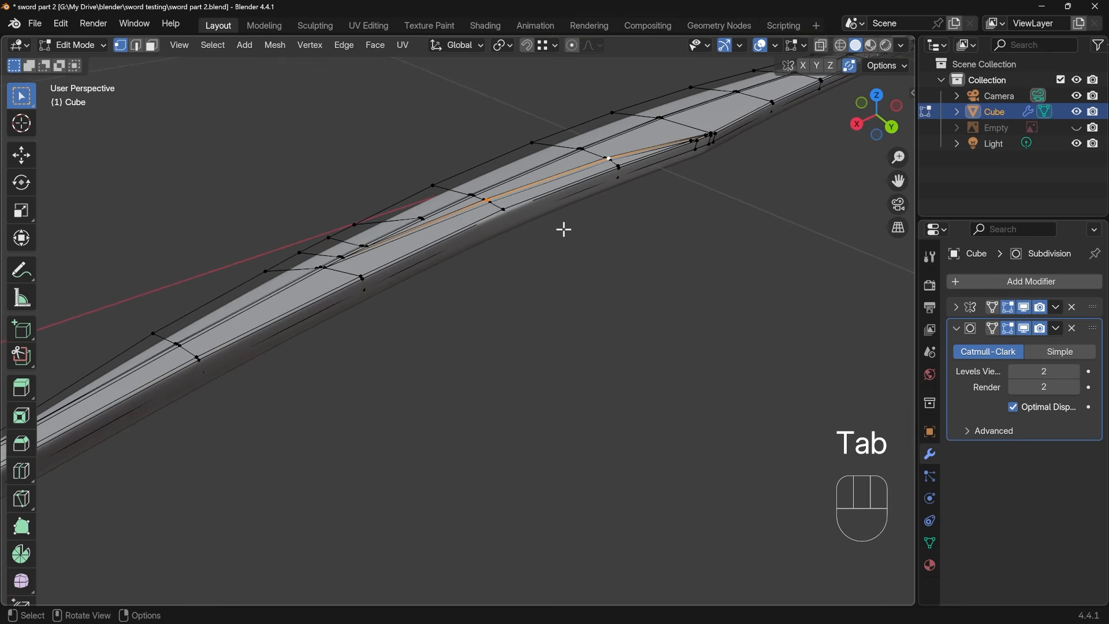
pyautogui.keyDown('alt'); pyautogui.click(523, 220); pyautogui.keyUp('alt')
pyautogui.keyDown('shift'); pyautogui.moveTo(611, 162); pyautogui.dragTo(624, 178); pyautogui.keyUp('shift')
pyautogui.keyDown('shift'); pyautogui.moveTo(402, 275); pyautogui.dragTo(446, 272, button='middle'); pyautogui.keyUp('shift')
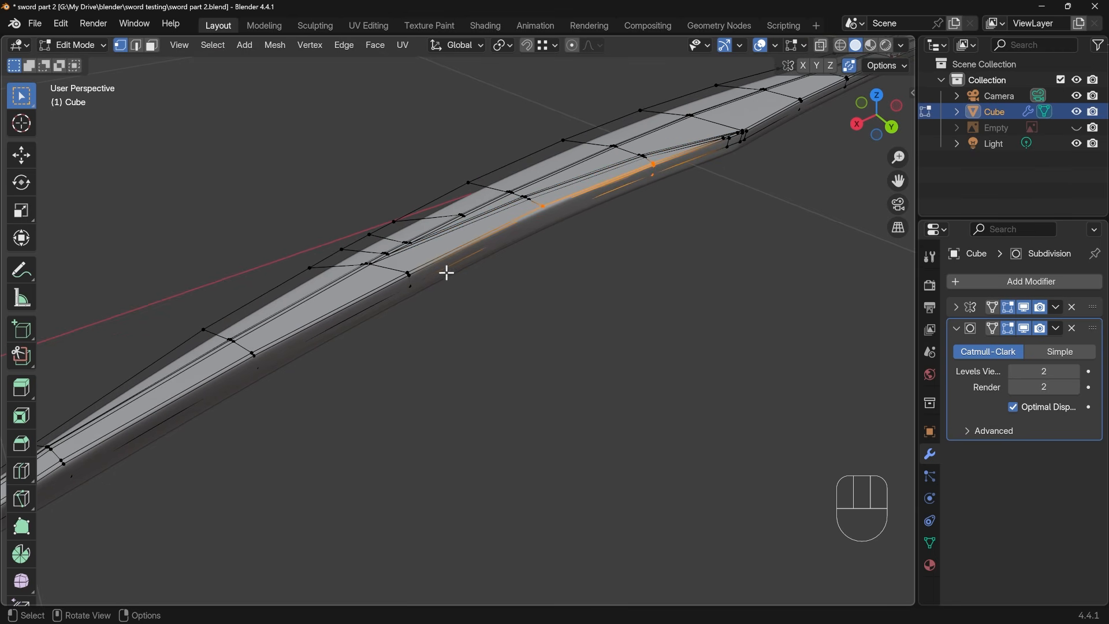
pyautogui.keyDown('shift'); pyautogui.moveTo(403, 267); pyautogui.dragTo(419, 293); pyautogui.keyUp('shift')
pyautogui.keyDown('shift'); pyautogui.moveTo(402, 305); pyautogui.dragTo(461, 296, button='middle'); pyautogui.keyUp('shift')
pyautogui.keyDown('shift'); pyautogui.moveTo(325, 328); pyautogui.dragTo(341, 356); pyautogui.keyUp('shift')
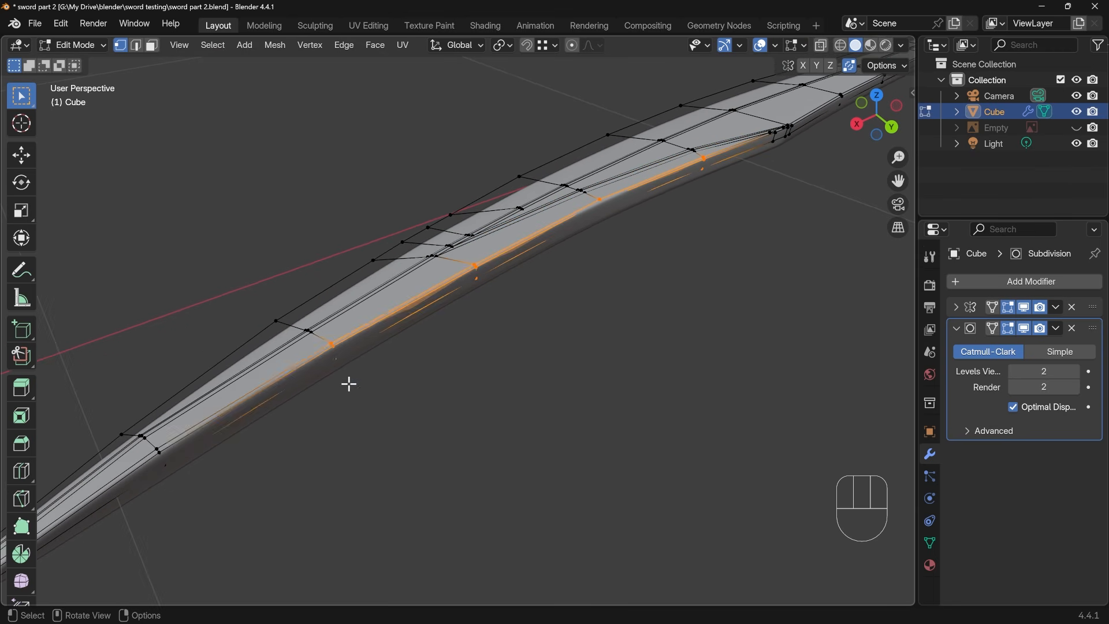
pyautogui.keyDown('shift'); pyautogui.moveTo(349, 382); pyautogui.dragTo(454, 346, button='middle'); pyautogui.keyUp('shift')
pyautogui.keyDown('shift'); pyautogui.moveTo(306, 382); pyautogui.dragTo(320, 400); pyautogui.keyUp('shift')
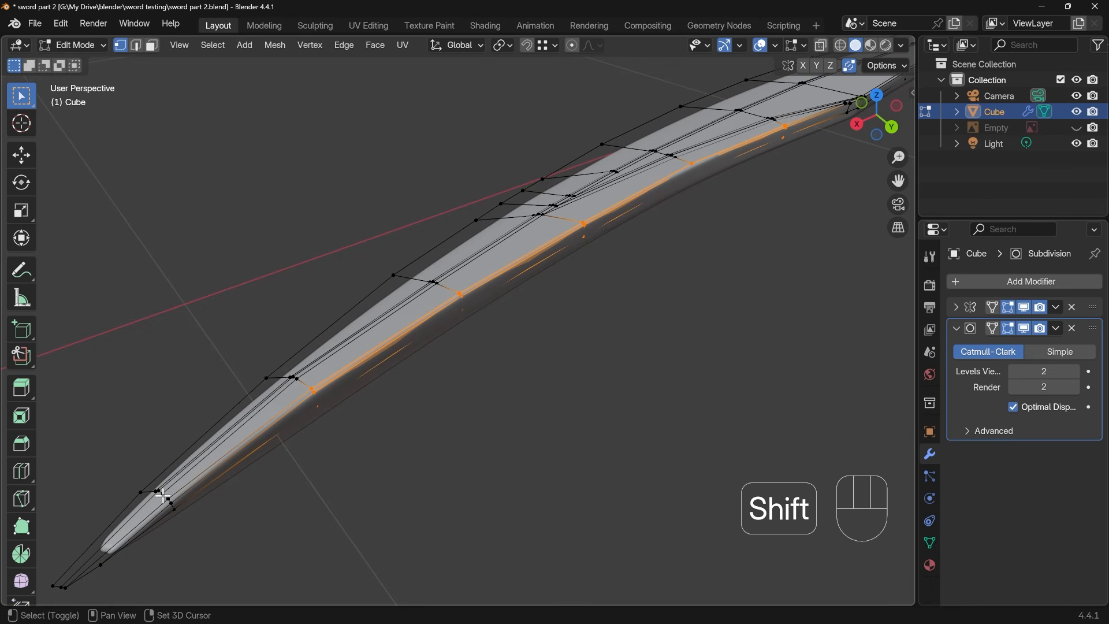
pyautogui.keyDown('shift'); pyautogui.moveTo(161, 482); pyautogui.dragTo(179, 515); pyautogui.keyUp('shift')
pyautogui.press('g')
pyautogui.press('z')
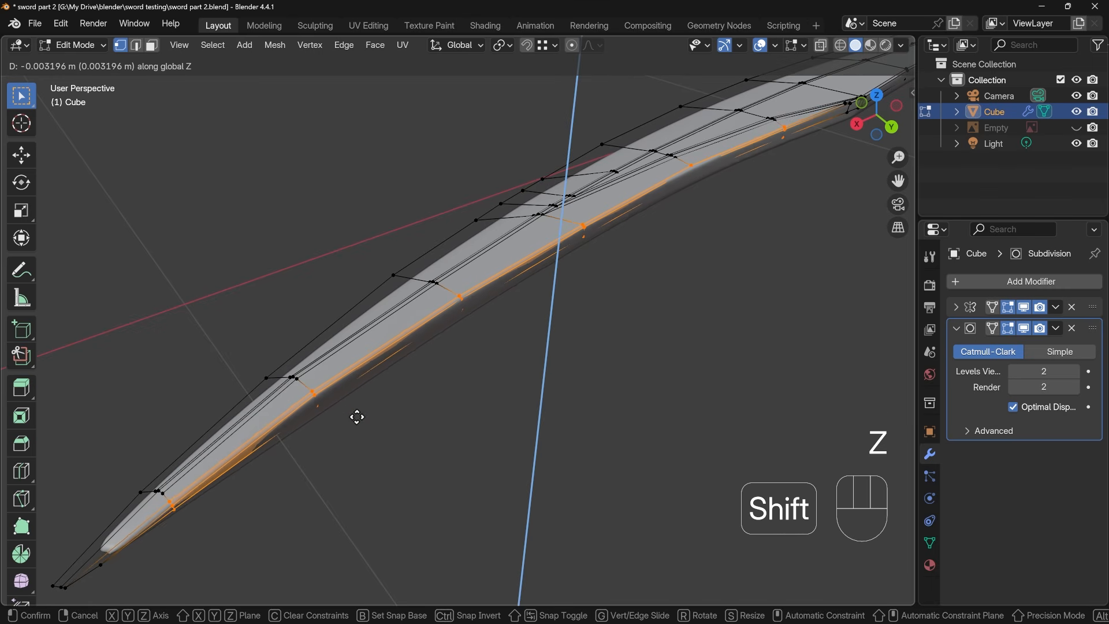
pyautogui.click(356, 412)
# Lower the selected concave outline vertices about another 0.002 m along Z and inspect the smoothed blade in Object Mode
pyautogui.moveTo(354, 414); pyautogui.dragTo(696, 160, button='middle')
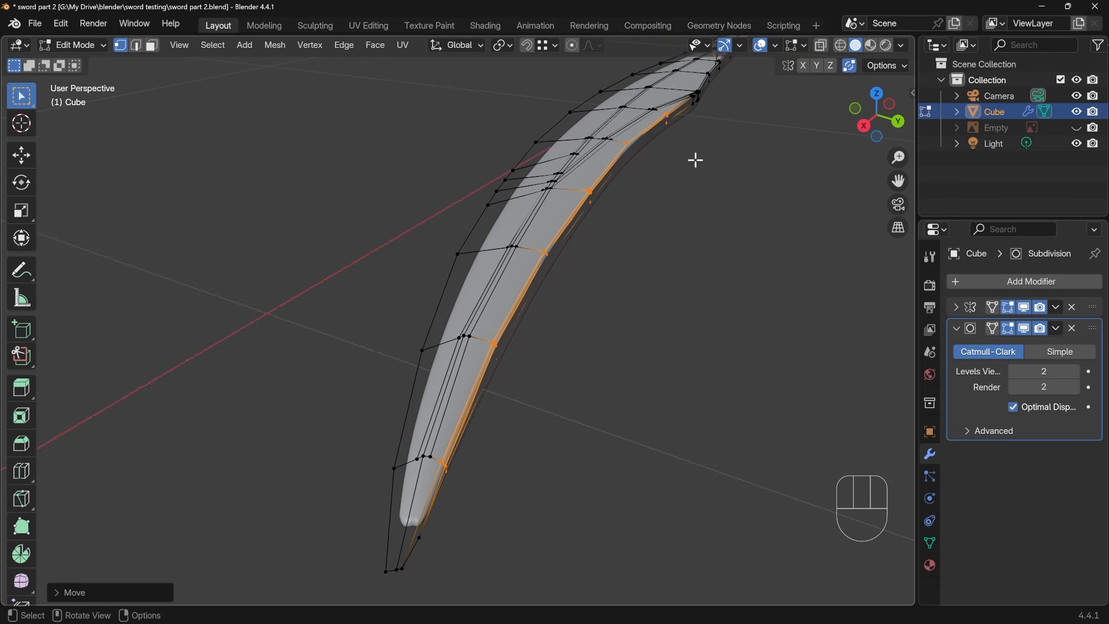
pyautogui.moveTo(581, 216); pyautogui.dragTo(606, 160, button='middle')
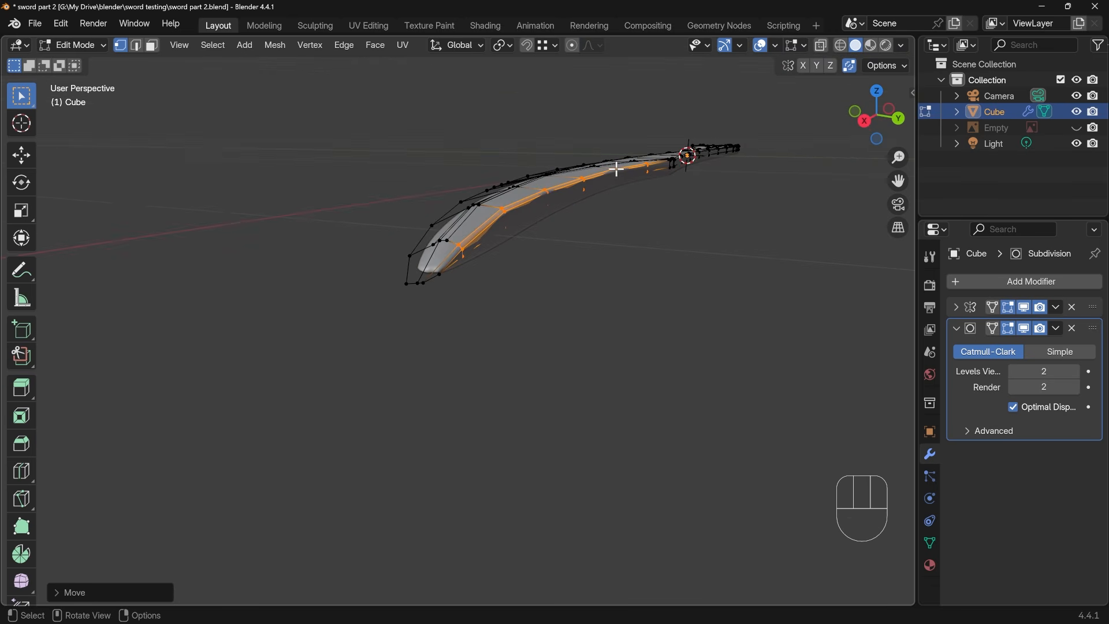
pyautogui.press('g')
pyautogui.press('z')
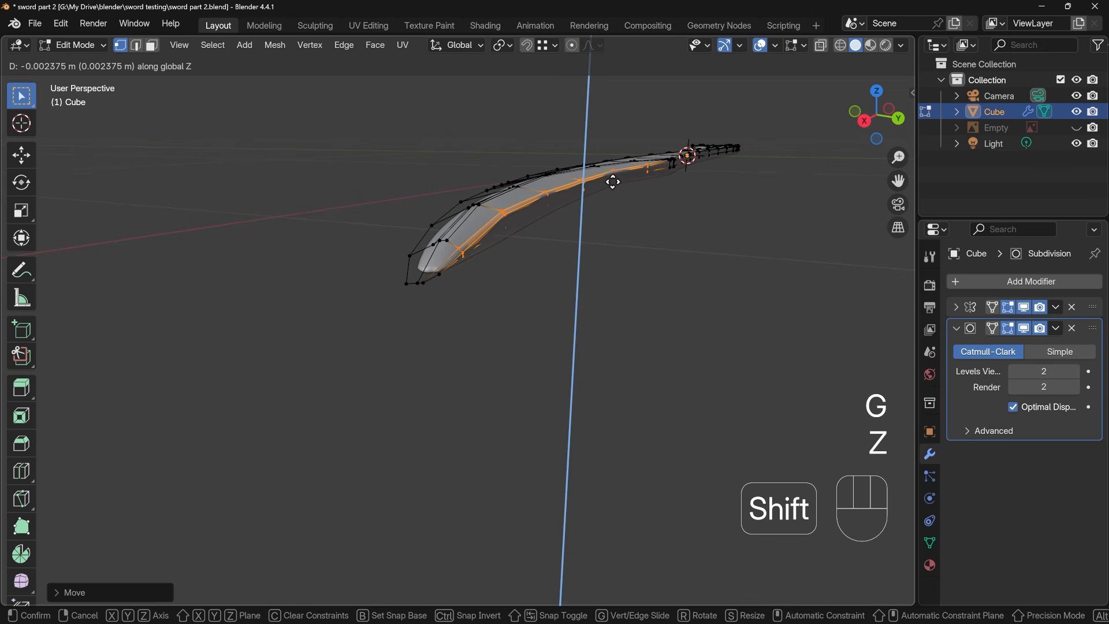
pyautogui.click(612, 180)
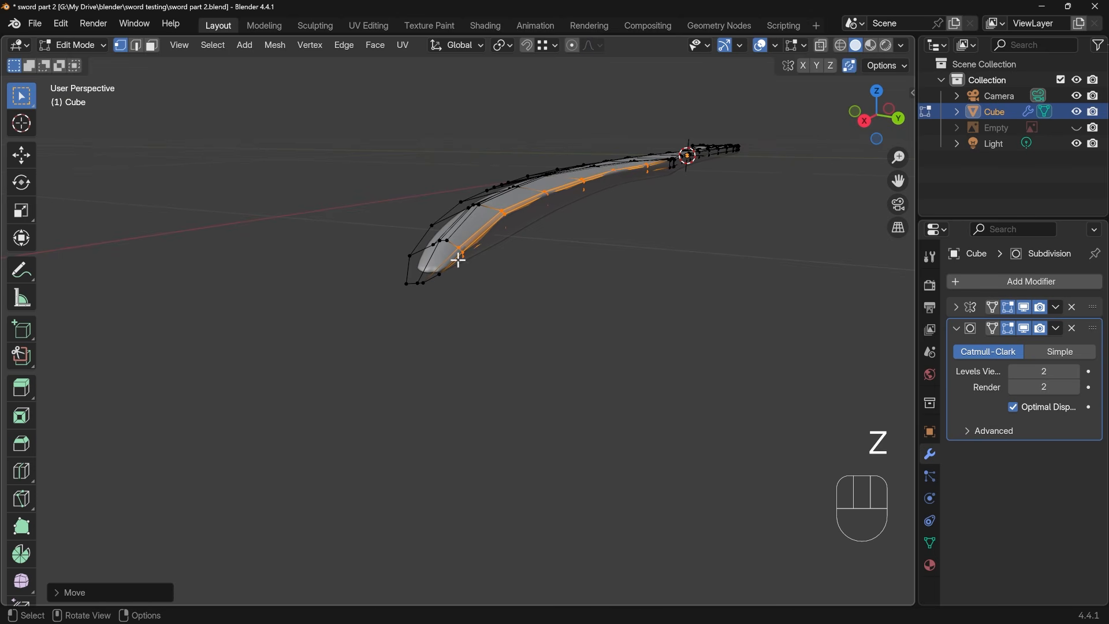
pyautogui.moveTo(486, 262); pyautogui.dragTo(621, 294, button='middle')
pyautogui.press('Tab')
pyautogui.scroll(3, 563, 282)
pyautogui.keyDown('shift'); pyautogui.moveTo(621, 294); pyautogui.dragTo(594, 467, button='middle'); pyautogui.keyUp('shift')
pyautogui.moveTo(590, 291); pyautogui.dragTo(454, 274, button='middle')
# In top view, cut a new vertex into the last convex outline edge and move it about 0.017 m toward the blade tip
pyautogui.press('Tab')
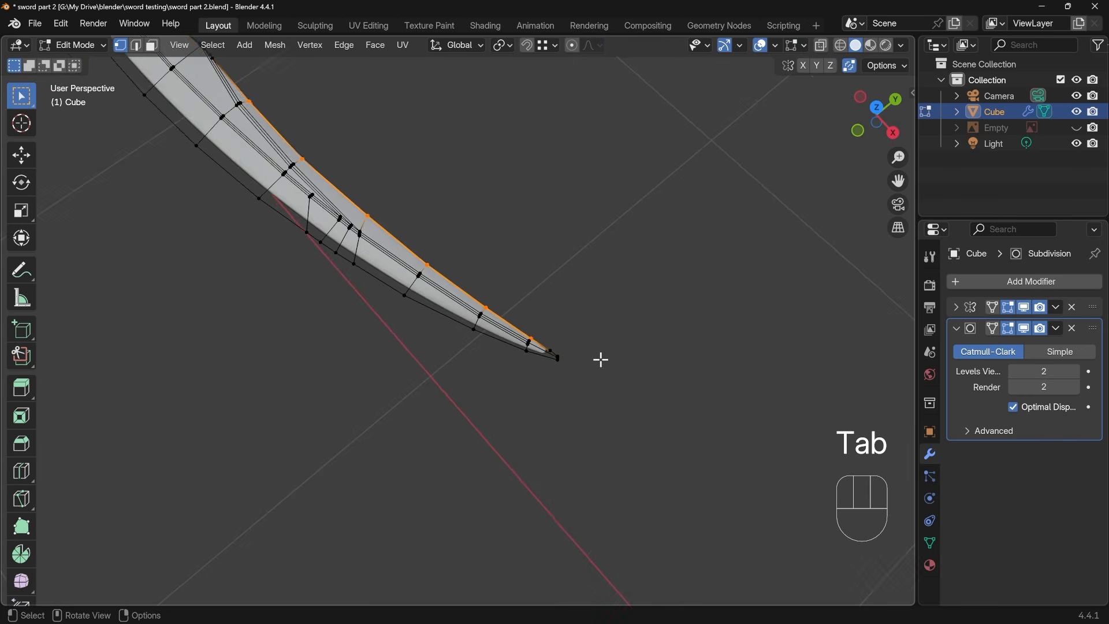
pyautogui.scroll(6, 627, 378)
pyautogui.keyDown('shift'); pyautogui.moveTo(694, 398); pyautogui.dragTo(520, 377, button='middle'); pyautogui.keyUp('shift')
pyautogui.scroll(3, 542, 379)
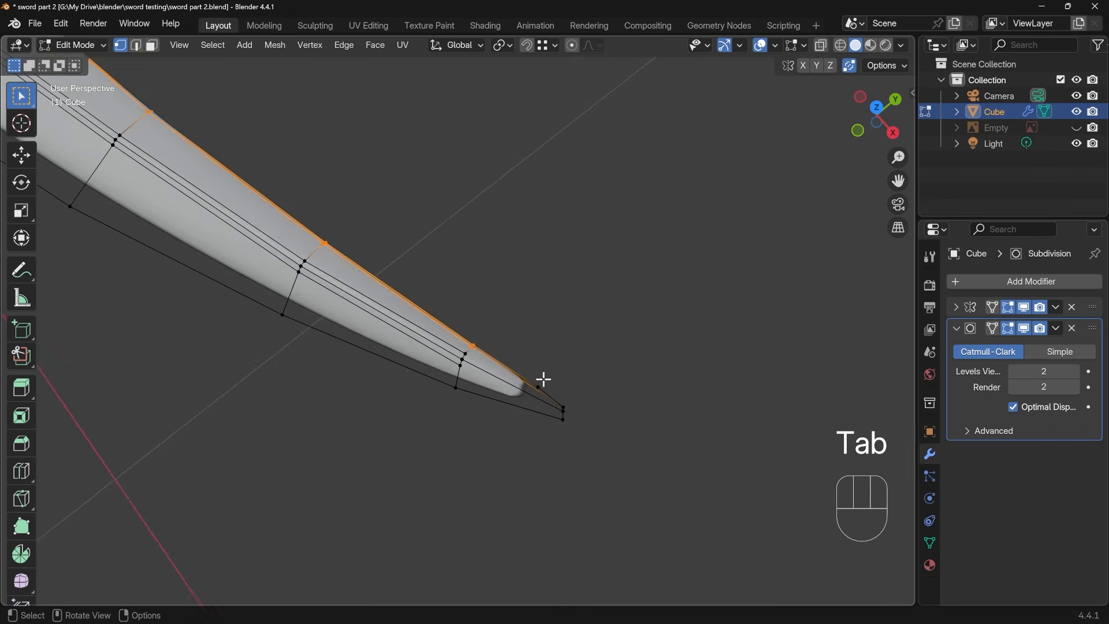
pyautogui.keyDown('shift'); pyautogui.moveTo(576, 422); pyautogui.dragTo(485, 366, button='middle'); pyautogui.keyUp('shift')
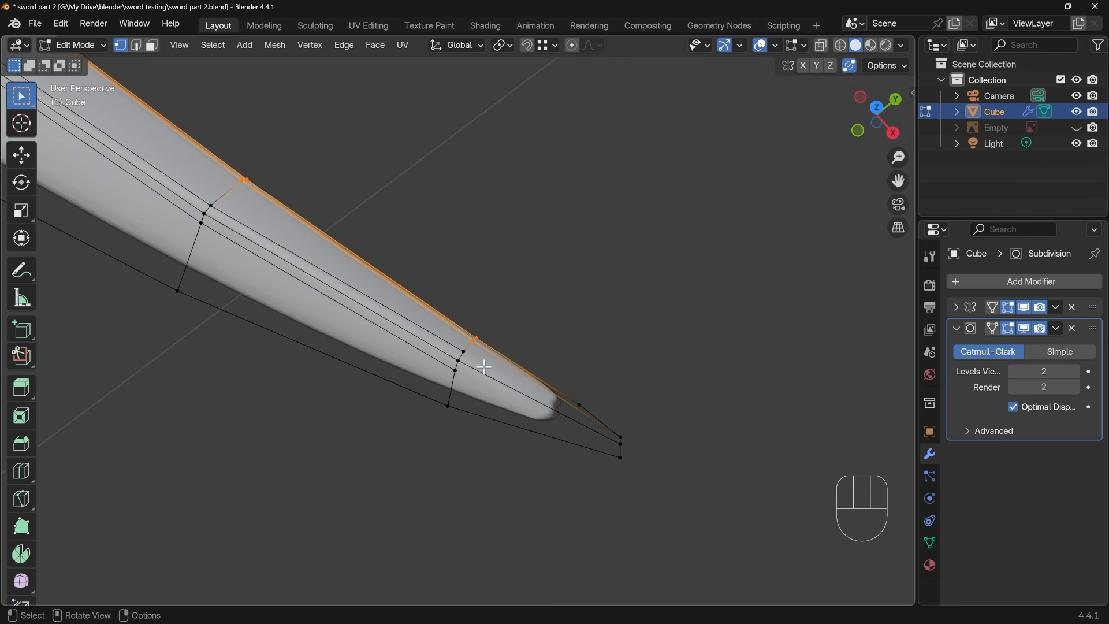
pyautogui.moveTo(426, 303); pyautogui.dragTo(701, 505)
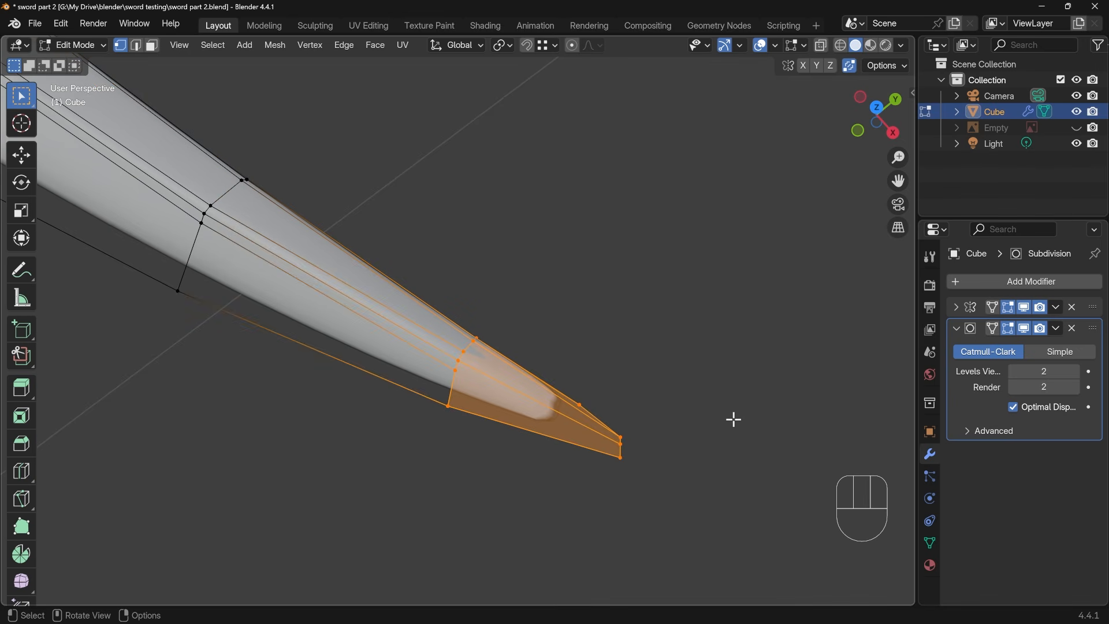
pyautogui.press('KP_Decimal')
pyautogui.moveTo(596, 319); pyautogui.dragTo(504, 336, button='middle')
pyautogui.press('KP_7')
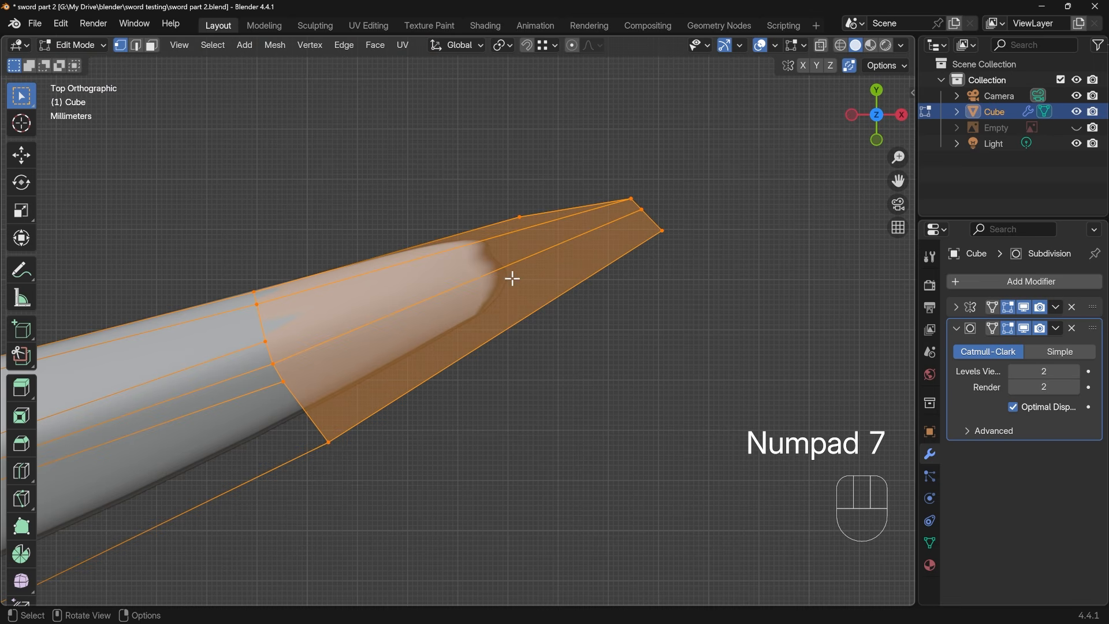
pyautogui.hotkey('ctrl', 'r')
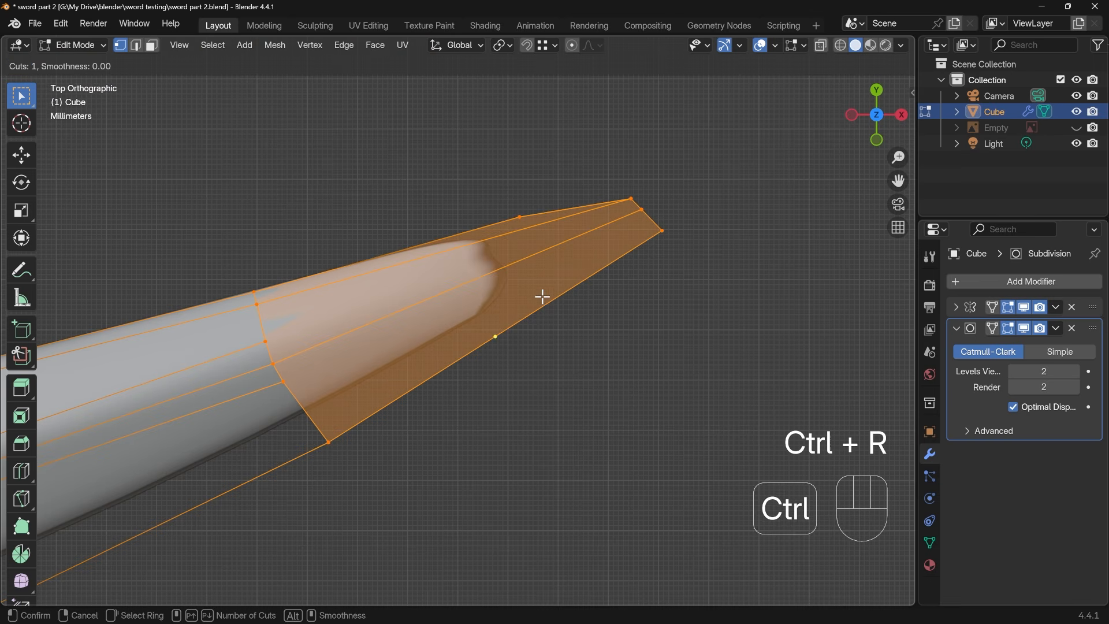
pyautogui.click(505, 327)
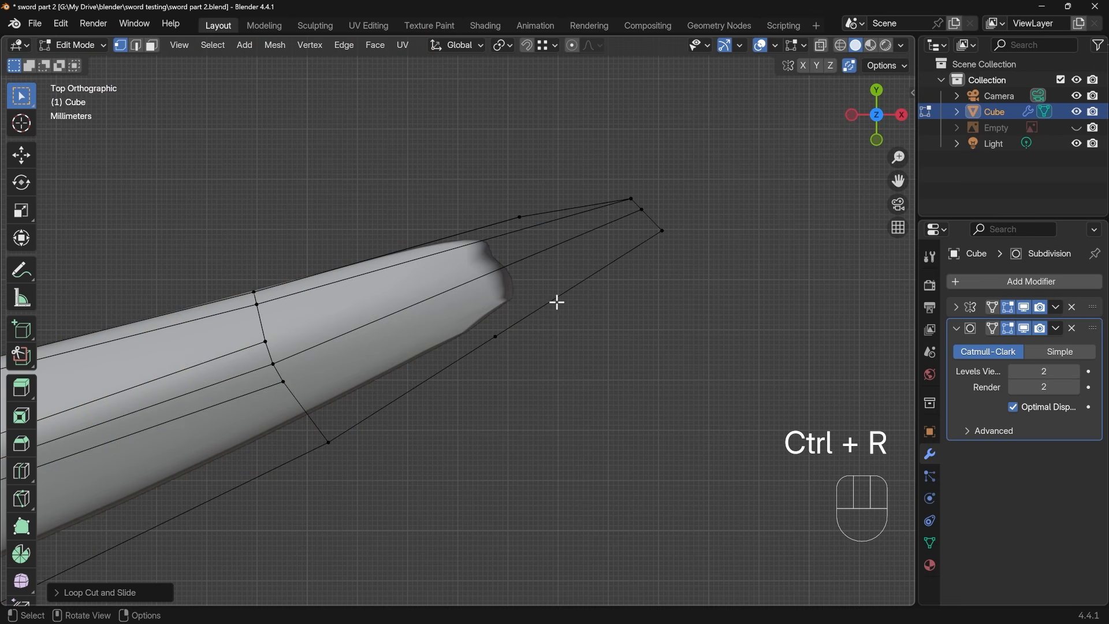
pyautogui.click(501, 335)
pyautogui.press('g')
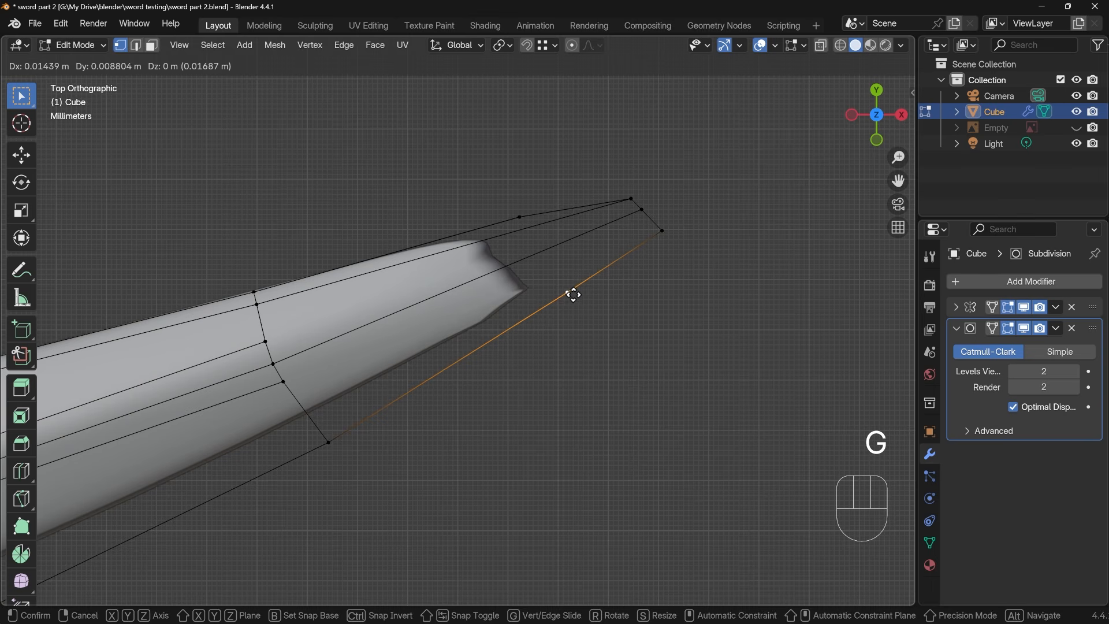
pyautogui.click(571, 296)
# Knife-cut from the last cross edge's convex-side inner vertex to the tip end's middle vertex, branching midway to the new convex outline vertex
pyautogui.press('k')
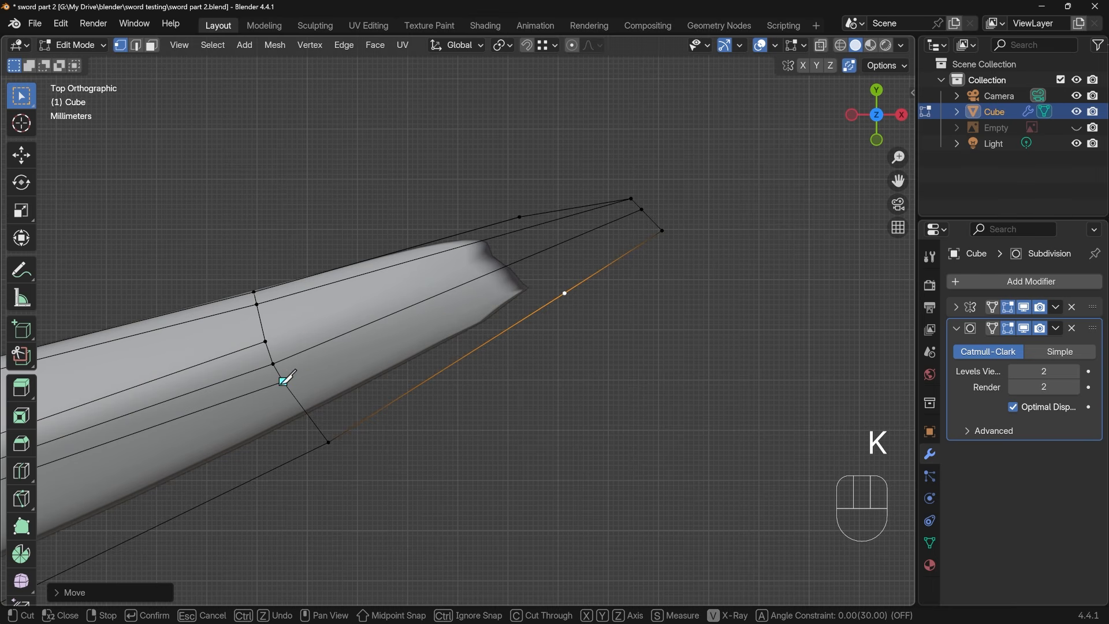
pyautogui.click(283, 381)
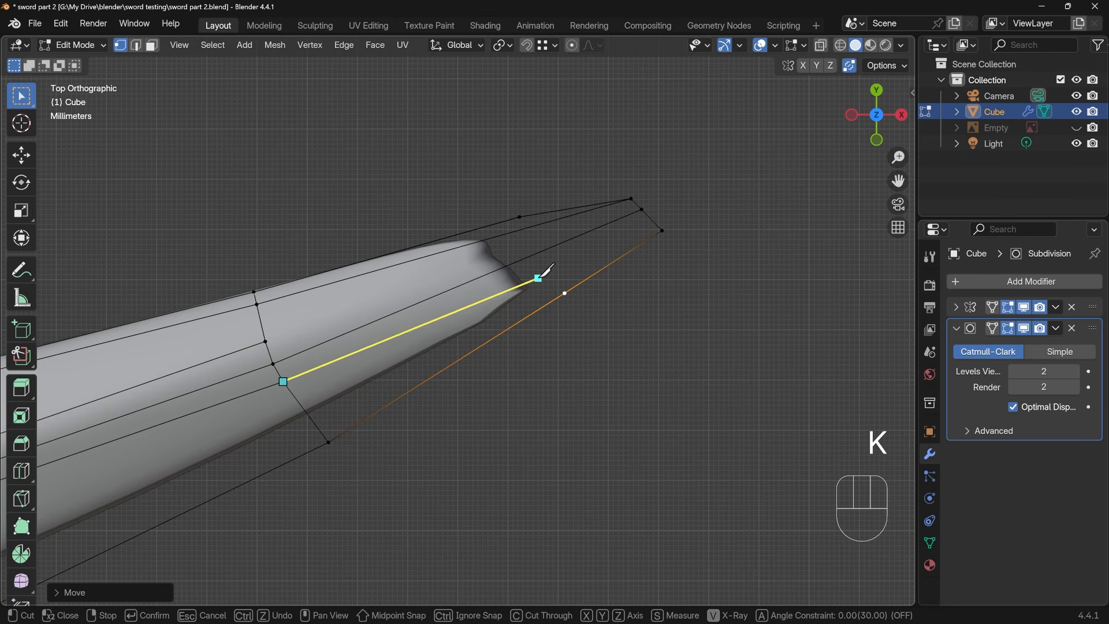
pyautogui.click(538, 278)
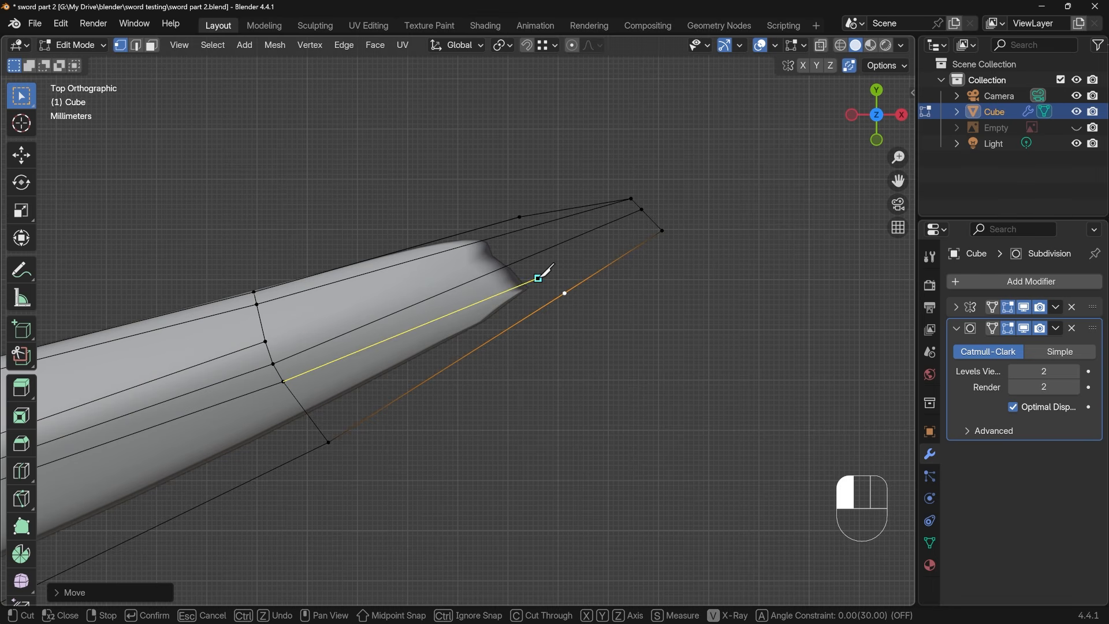
pyautogui.click(642, 209)
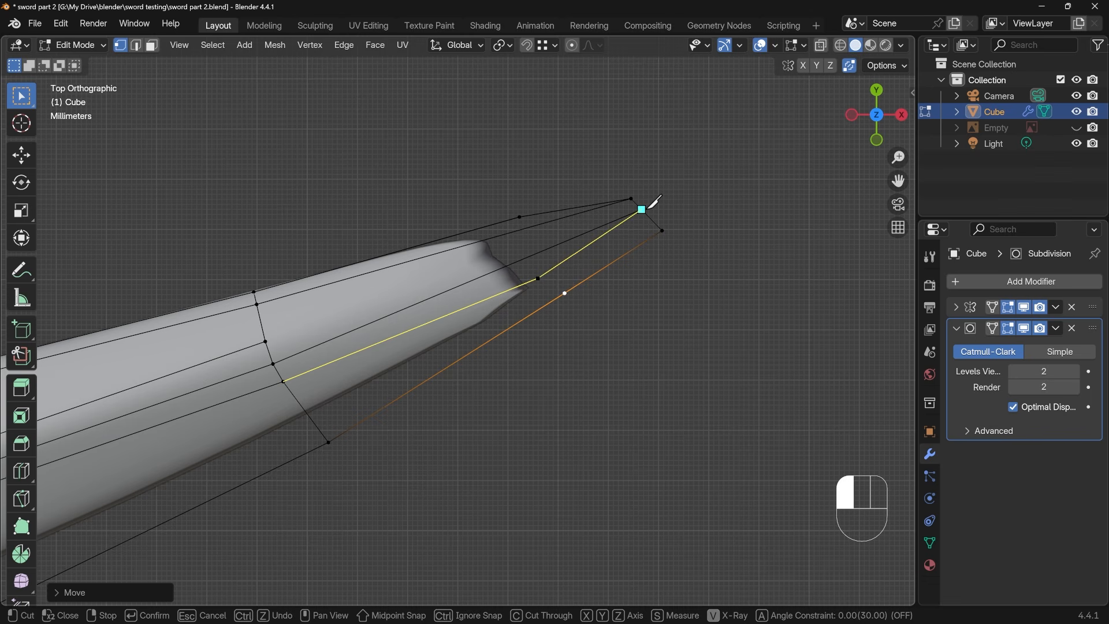
pyautogui.click(569, 291)
pyautogui.press('Return')
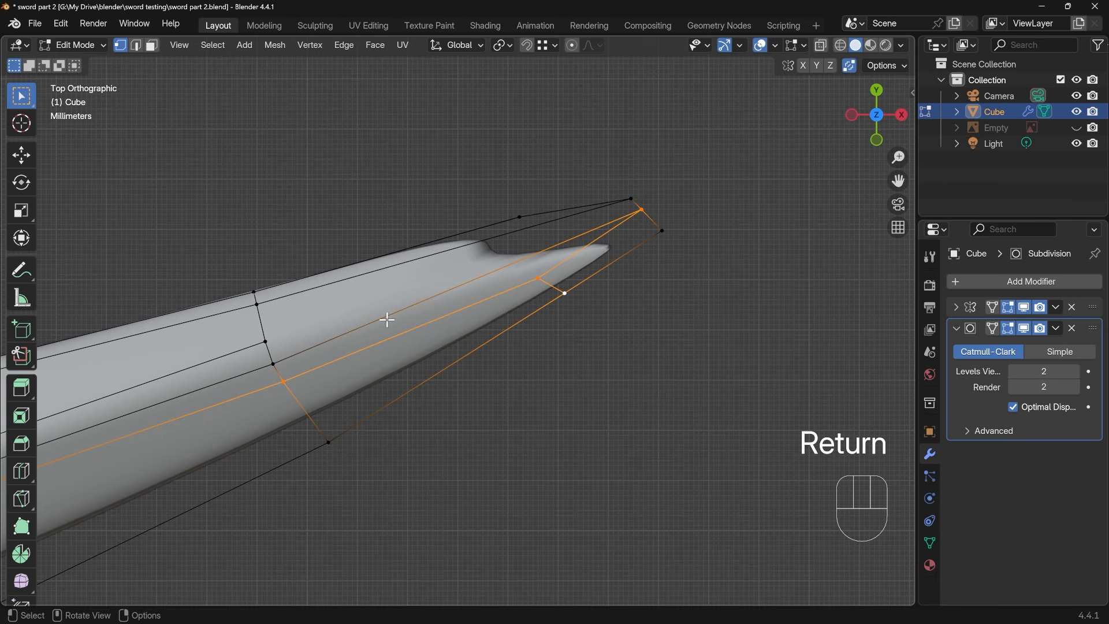
# Knife-cut from the cross edge's concave-side inner vertex toward the tip and up to the concave outline vertex, and join it to the convex-side cut
pyautogui.press('k')
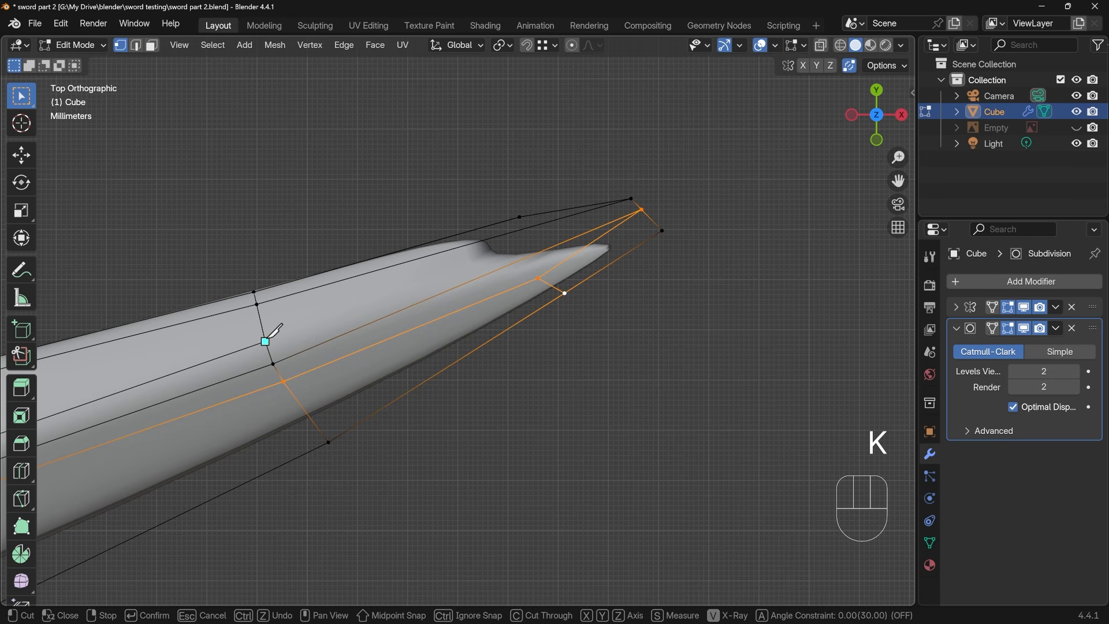
pyautogui.click(266, 341)
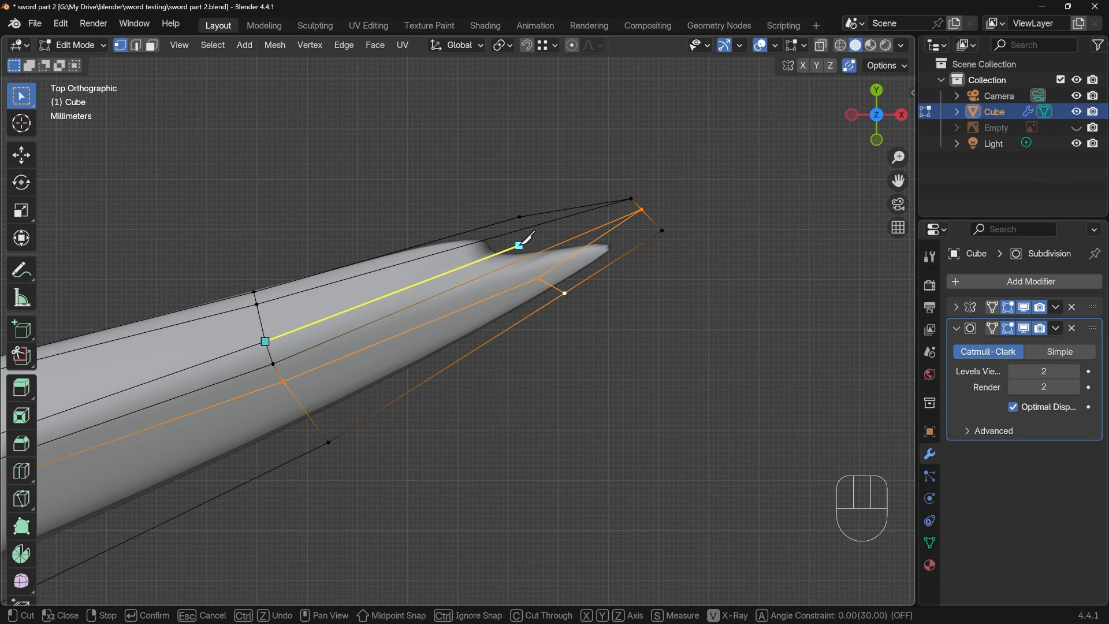
pyautogui.click(519, 245)
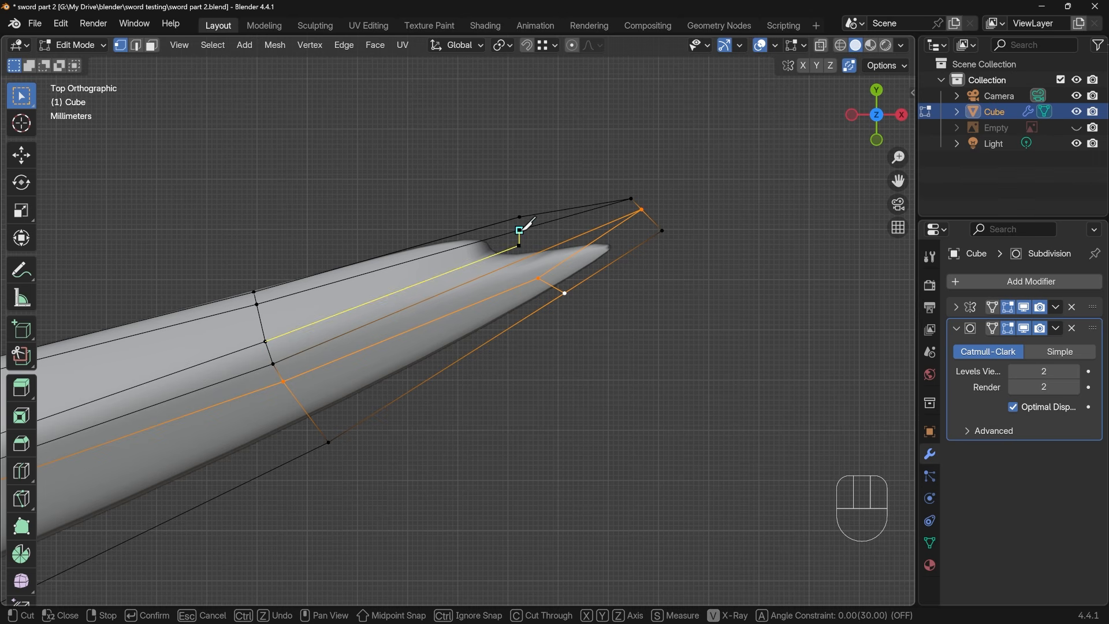
pyautogui.press('Return')
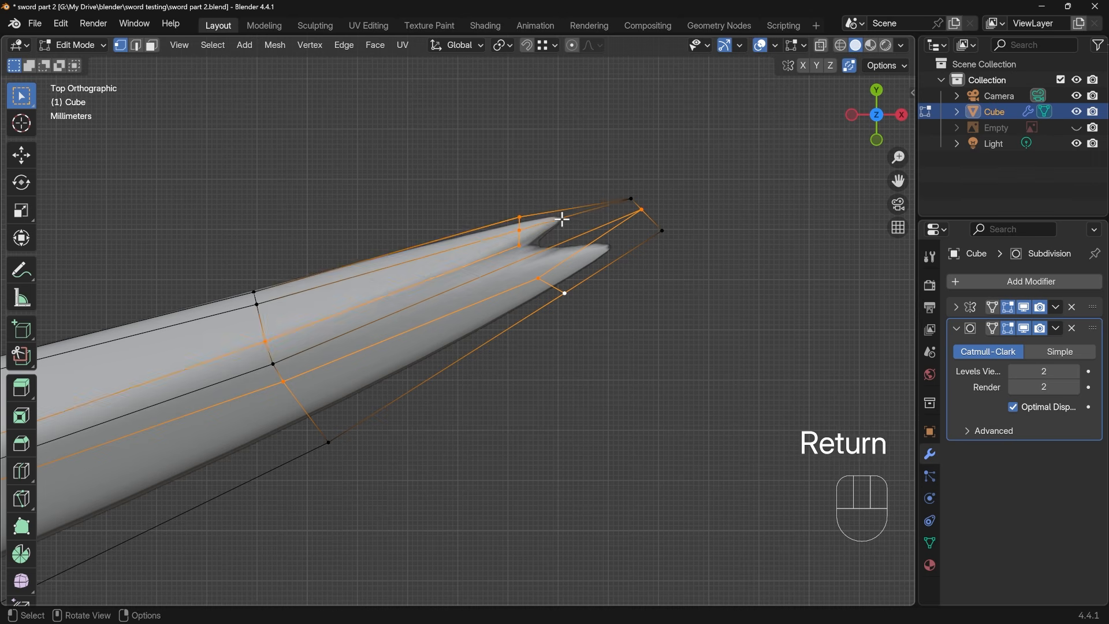
pyautogui.moveTo(559, 218); pyautogui.dragTo(557, 278, button='middle')
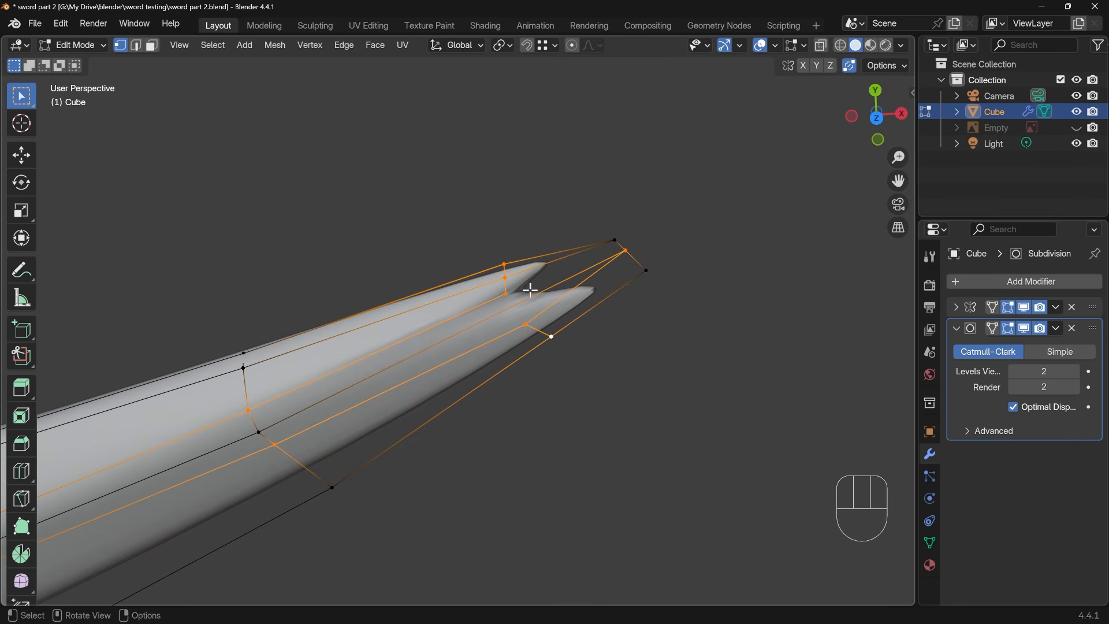
pyautogui.press('k')
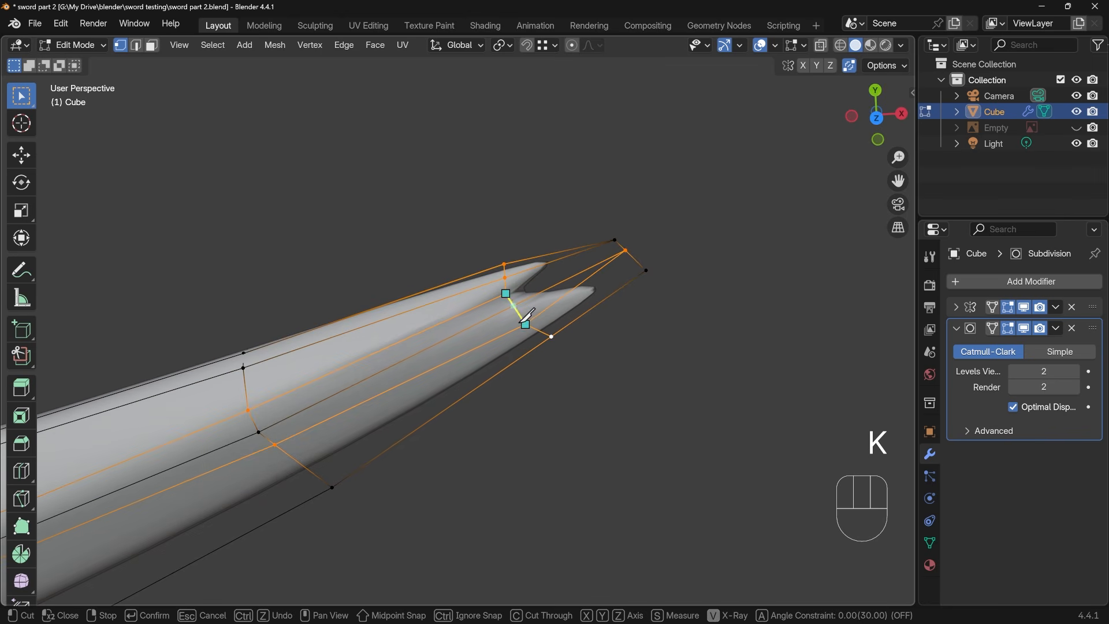
pyautogui.click(523, 325)
pyautogui.press('Return')
# Connect the concave-side vertex of the new cross edge to the tip end's concave corner, and dissolve a surplus edge at the tip
pyautogui.moveTo(572, 269); pyautogui.dragTo(529, 334, button='middle')
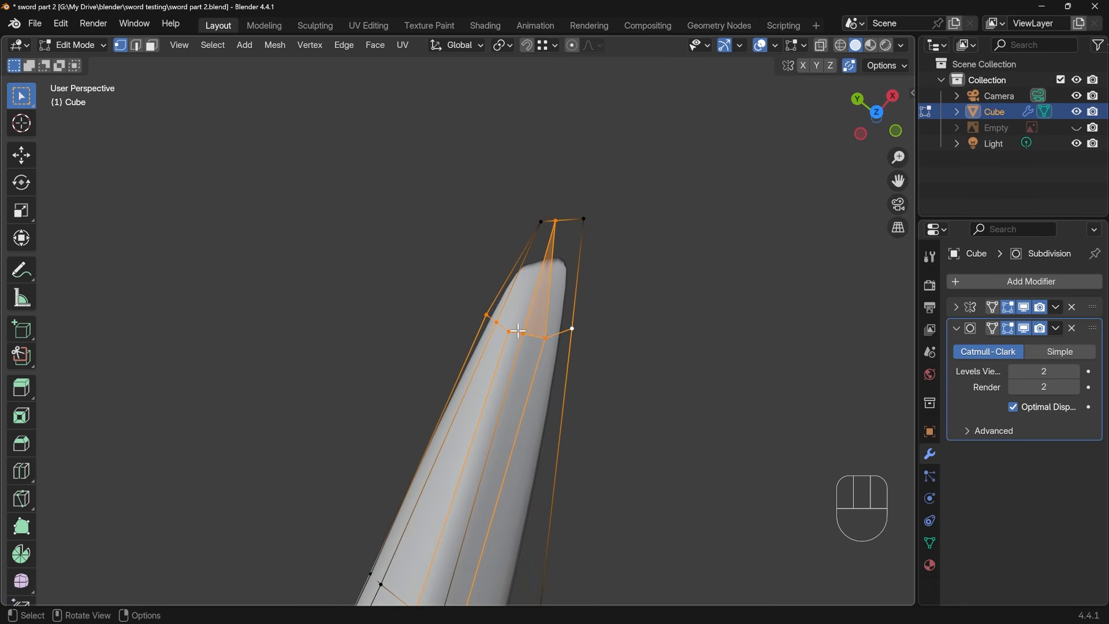
pyautogui.click(514, 332)
pyautogui.keyDown('shift'); pyautogui.click(543, 219); pyautogui.keyUp('shift')
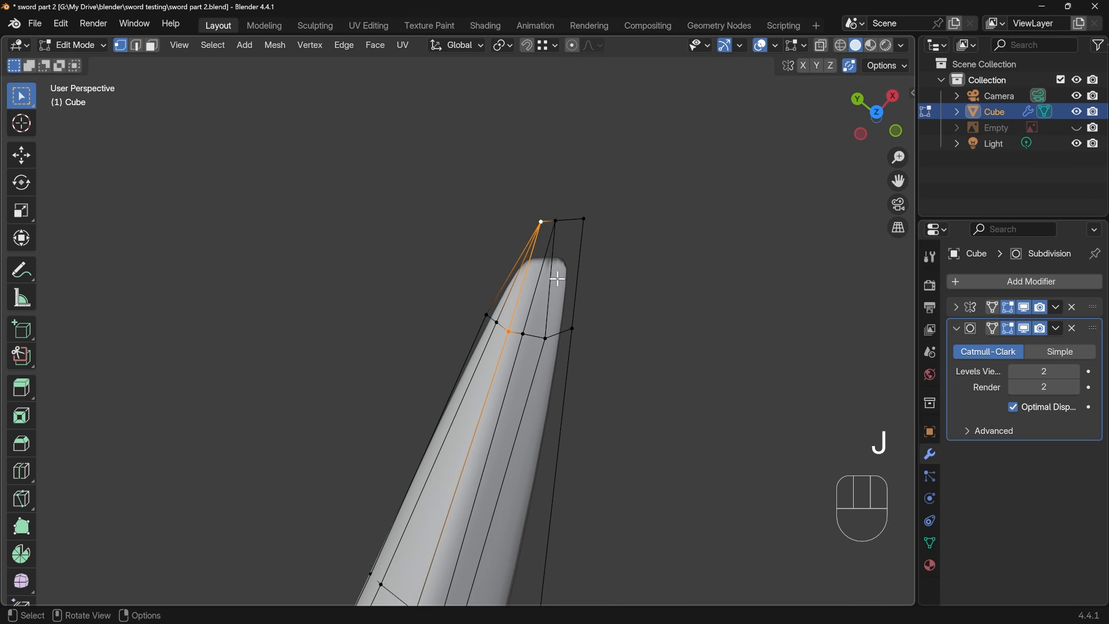
pyautogui.press('2')
pyautogui.hotkey('ctrl', 'x')
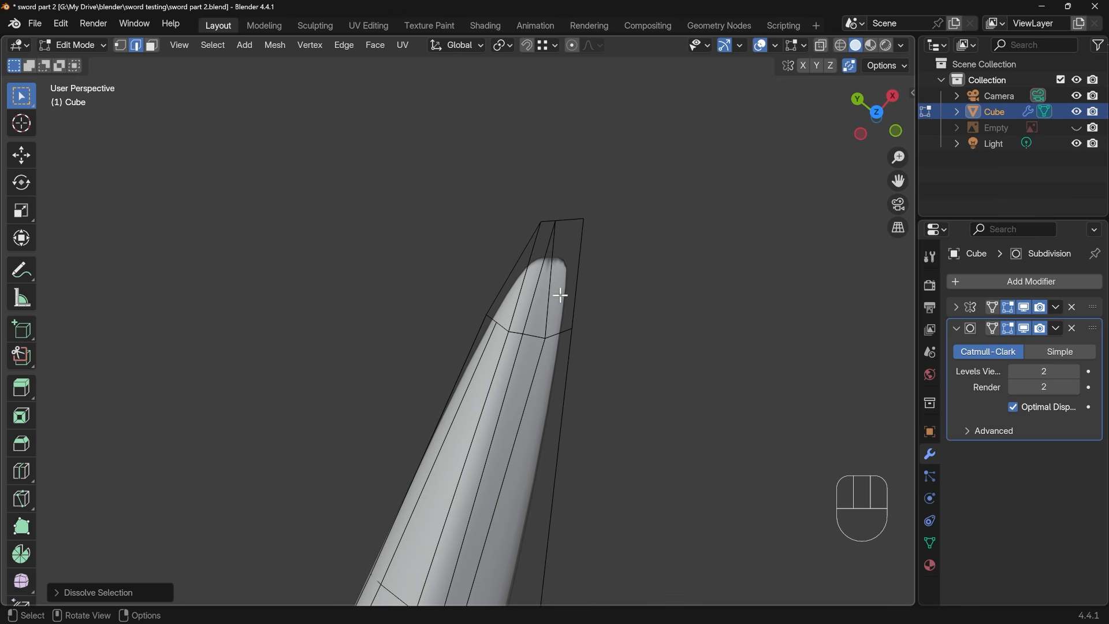
# Replace the convex-side edge meeting the tip's middle vertex with a knife cut ending between that vertex and the convex corner of the tip end
pyautogui.click(550, 307)
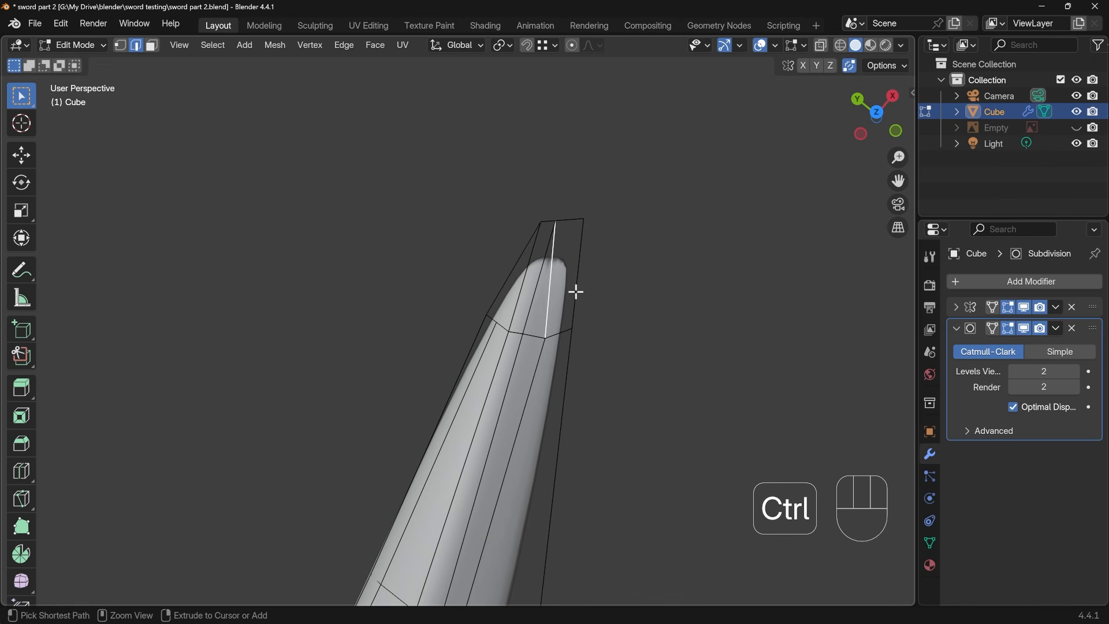
pyautogui.hotkey('ctrl', 'x')
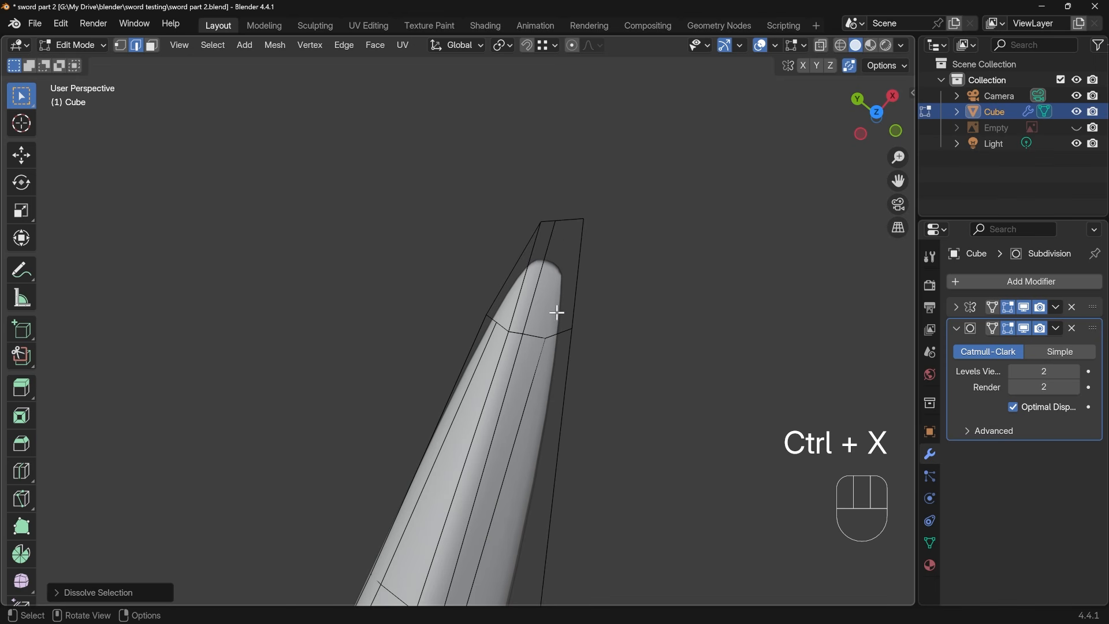
pyautogui.press('k')
pyautogui.click(545, 338)
pyautogui.click(568, 219)
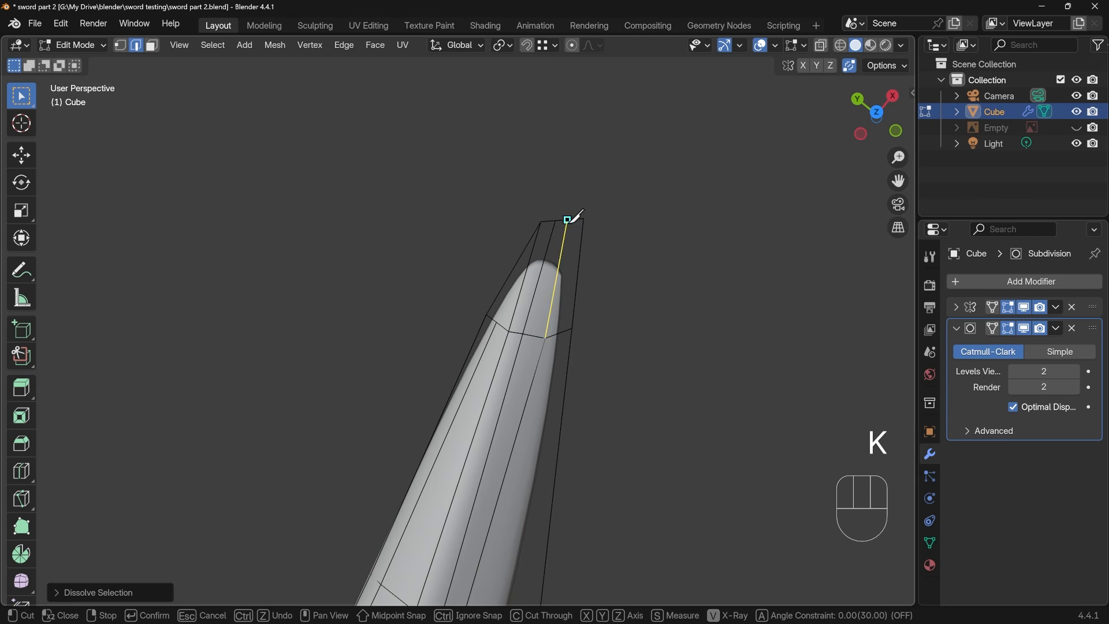
pyautogui.press('Return')
pyautogui.press('1')
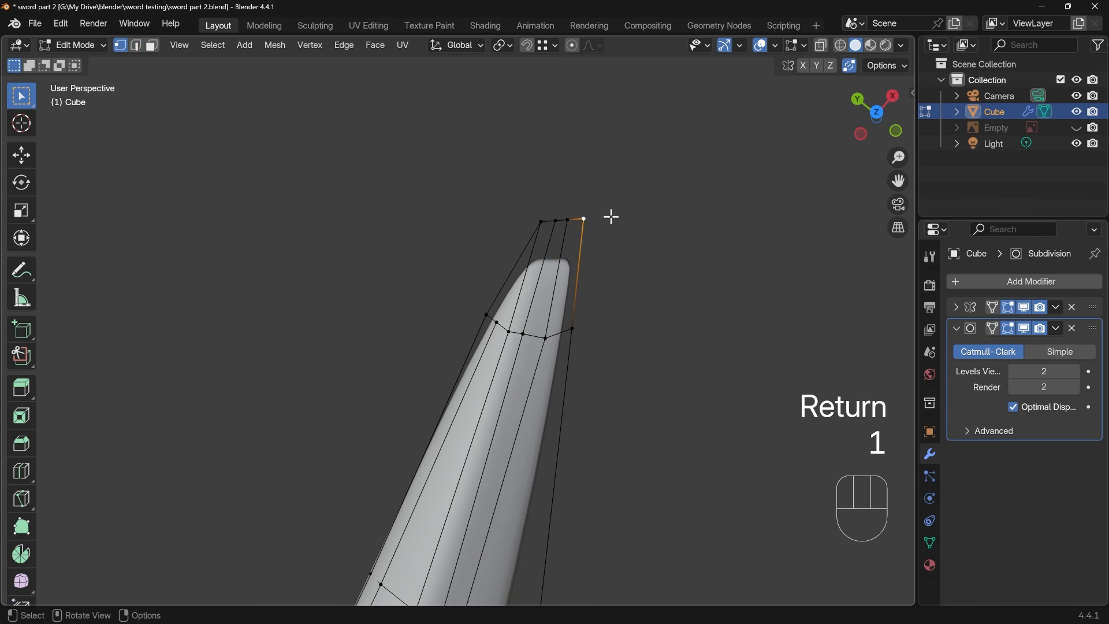
# Vertex-slide the tip end's convex corner vertex back along the outline, a little over halfway to the last cross edge
pyautogui.press('g')
pyautogui.press('g')
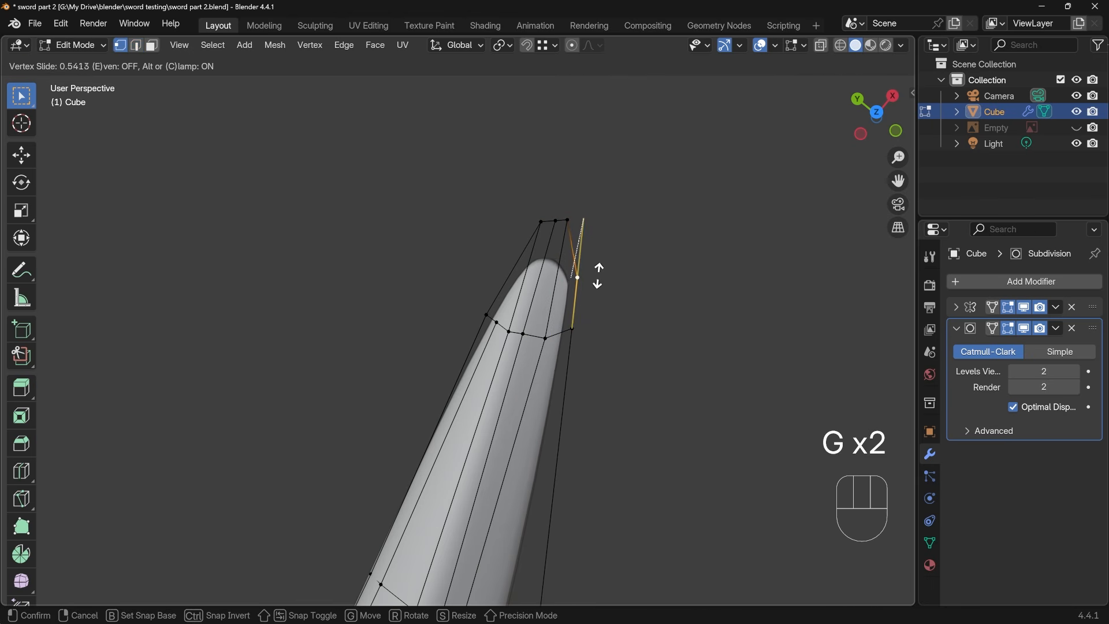
pyautogui.click(597, 286)
pyautogui.press('Tab')
pyautogui.moveTo(597, 289); pyautogui.dragTo(567, 371, button='middle')
# Vertex-slide the three remaining tip-end vertices back toward the blade to shorten the tip
pyautogui.press('Tab')
pyautogui.moveTo(566, 372); pyautogui.dragTo(627, 409)
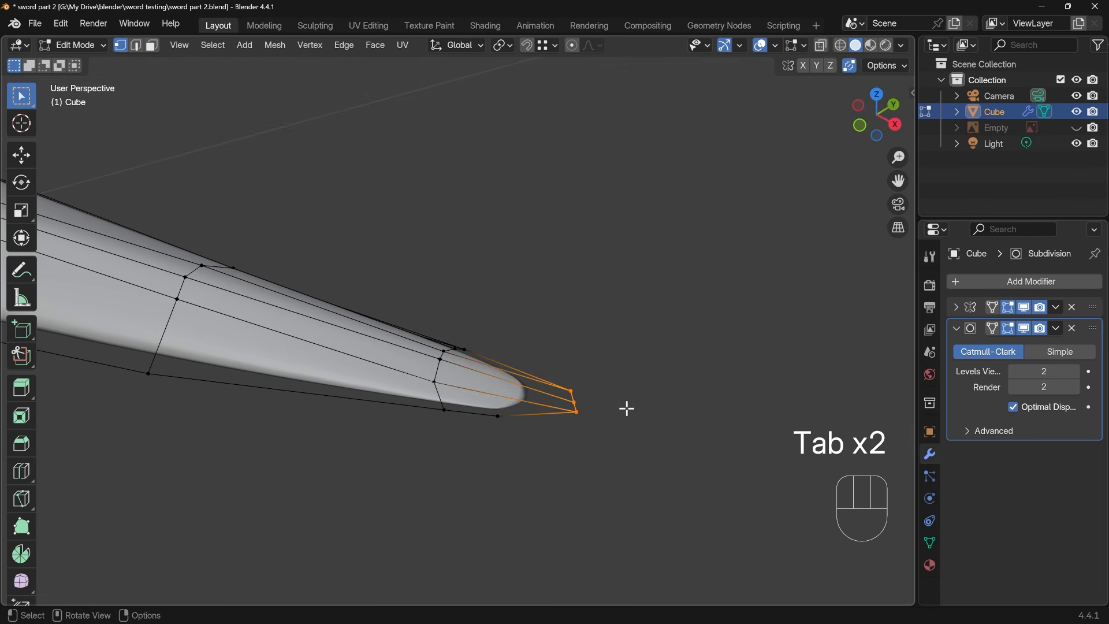
pyautogui.press('g')
pyautogui.press('g')
pyautogui.click(607, 403)
# Select only the three tip-end vertices and scale them closer together to narrow the tip
pyautogui.moveTo(607, 403)
pyautogui.mouseDown(button='middle')
pyautogui.moveTo(530, 466)
pyautogui.moveTo(624, 389)
pyautogui.mouseUp(button='middle')
pyautogui.press('a')
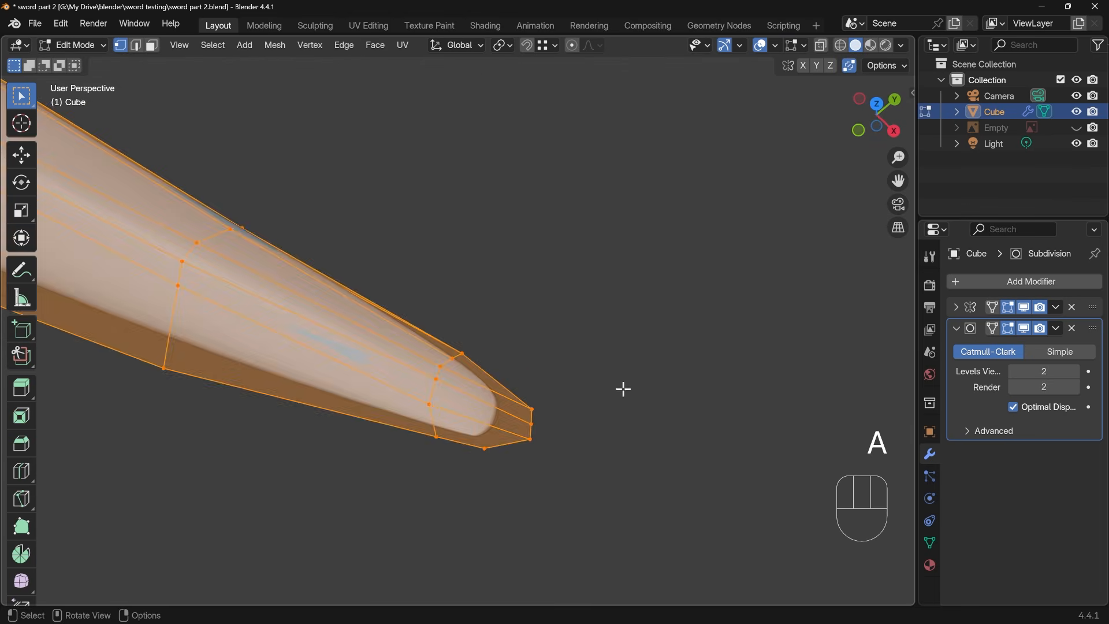
pyautogui.moveTo(623, 389); pyautogui.dragTo(508, 449)
pyautogui.press('s')
pyautogui.click(638, 408)
# Reposition the two convex outline vertices nearest the tip to smooth the rounding of the convex outline
pyautogui.click(483, 448)
pyautogui.press('g')
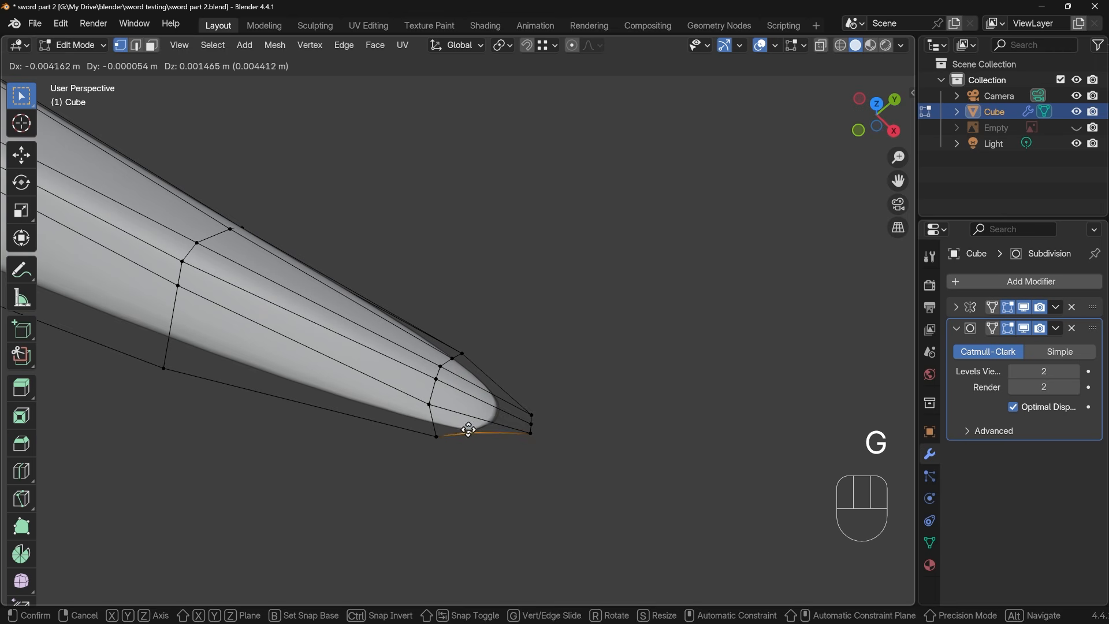
pyautogui.click(409, 425)
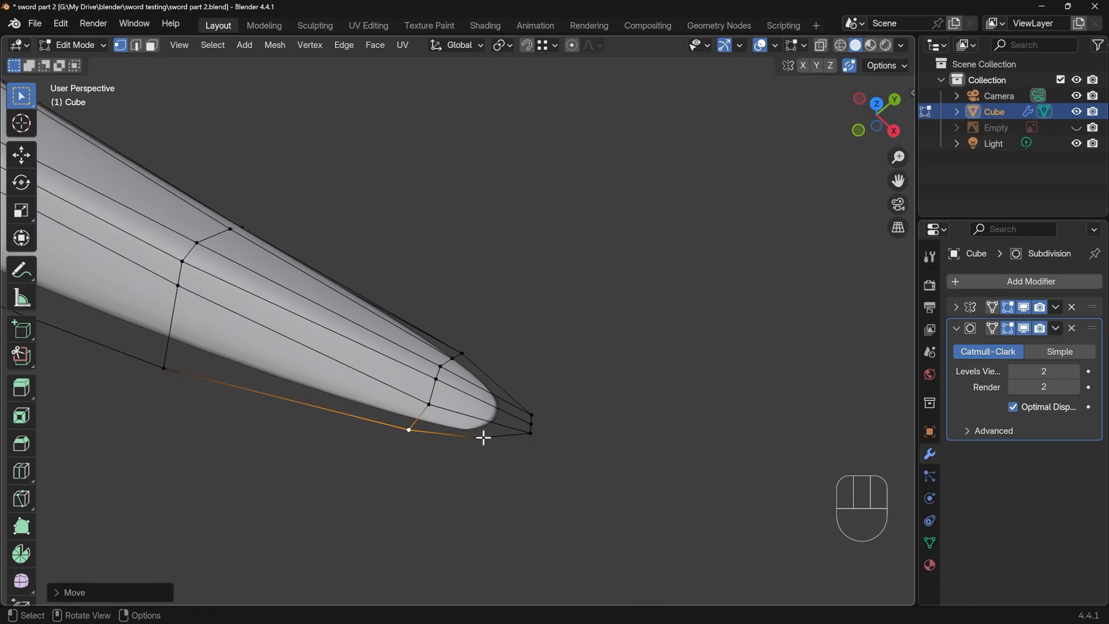
pyautogui.press('g')
pyautogui.click(500, 436)
# Vertex-slide two vertices on the concave side of the tip to refine its outline
pyautogui.moveTo(557, 456); pyautogui.dragTo(370, 370, button='middle')
pyautogui.moveTo(393, 299); pyautogui.dragTo(420, 312)
pyautogui.press('g')
pyautogui.press('g')
pyautogui.click(401, 318)
pyautogui.click(381, 300)
pyautogui.press('g')
pyautogui.press('g')
pyautogui.click(371, 312)
# Examine the smoothed blade and its wireframe from the tip to the handle end, including the edge flow along the convex side
pyautogui.press('Tab')
pyautogui.scroll(-8, 481, 354)
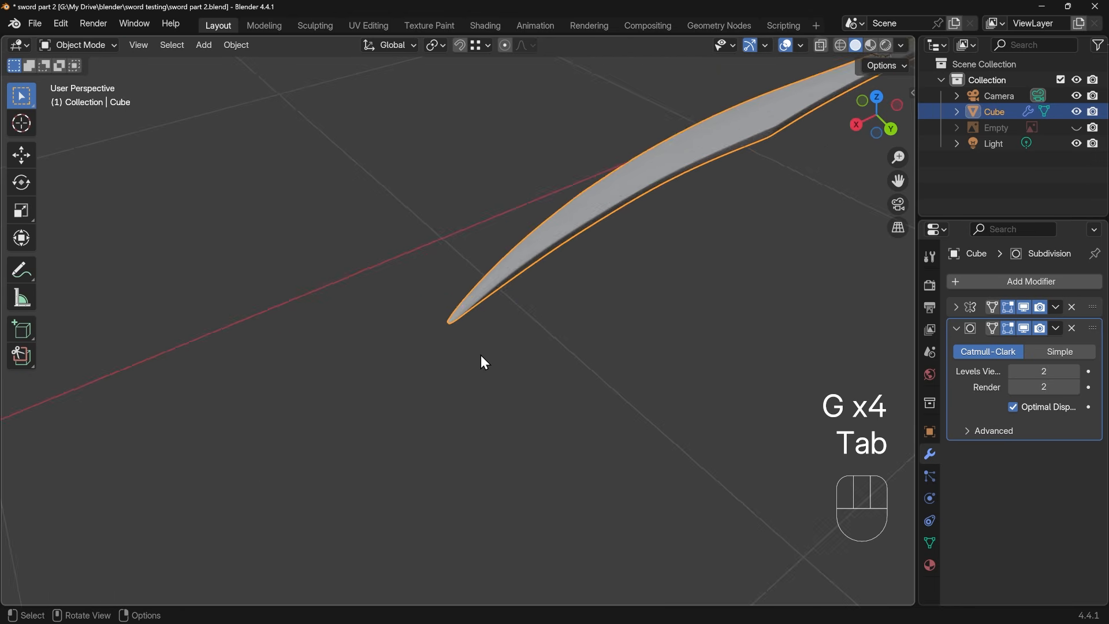
pyautogui.moveTo(460, 349); pyautogui.dragTo(607, 444, button='middle')
pyautogui.moveTo(561, 401); pyautogui.dragTo(633, 443, button='middle')
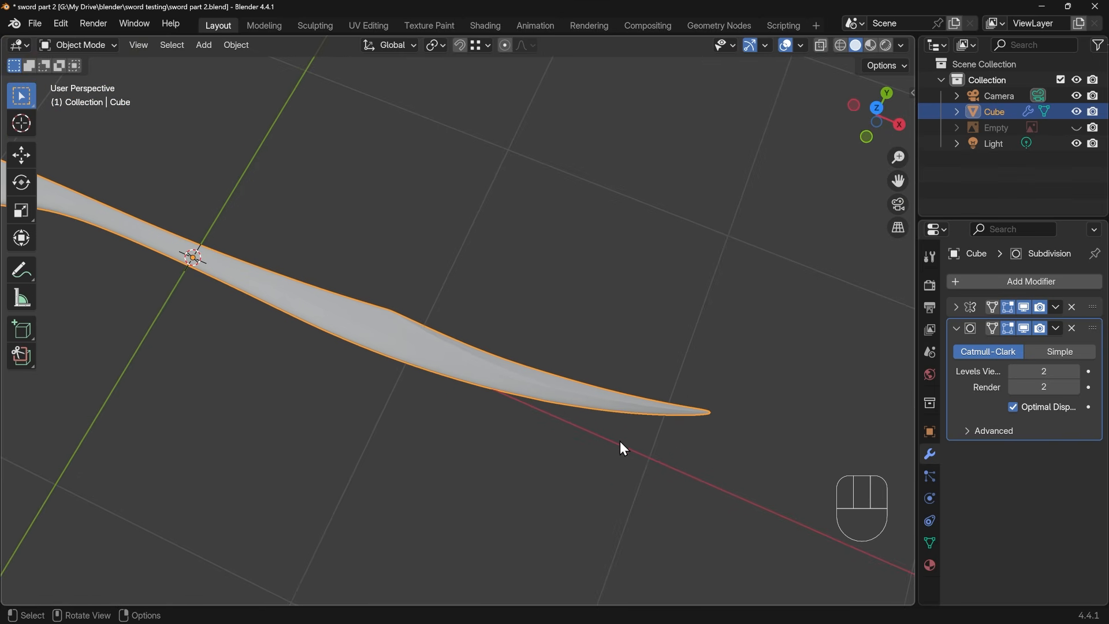
pyautogui.moveTo(379, 401); pyautogui.dragTo(482, 387, button='middle')
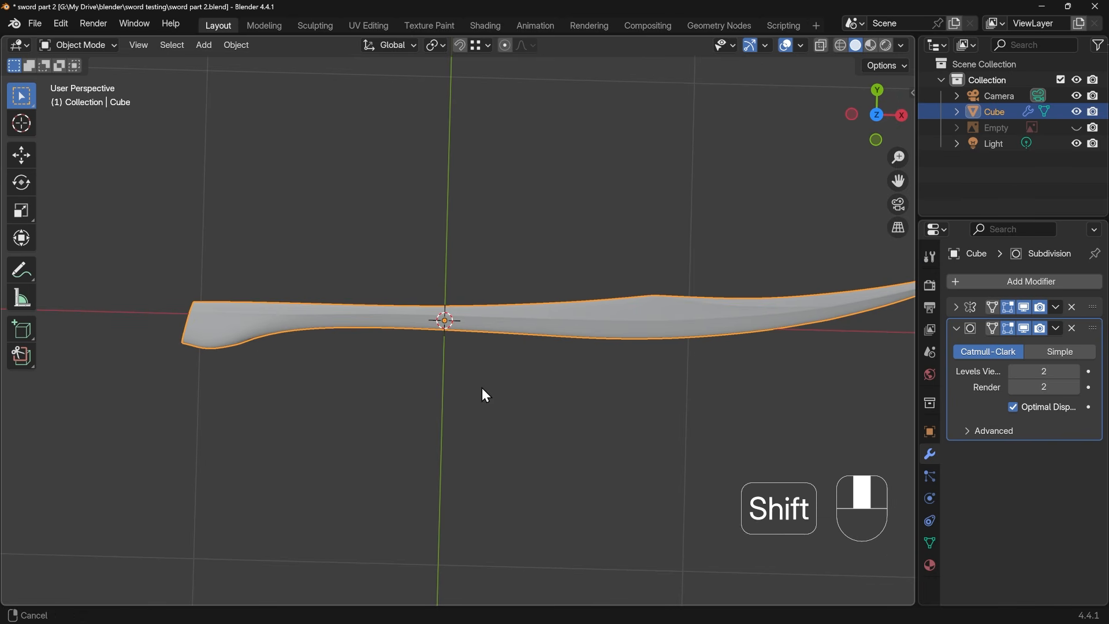
pyautogui.keyDown('shift'); pyautogui.moveTo(255, 335); pyautogui.dragTo(387, 336, button='middle'); pyautogui.keyUp('shift')
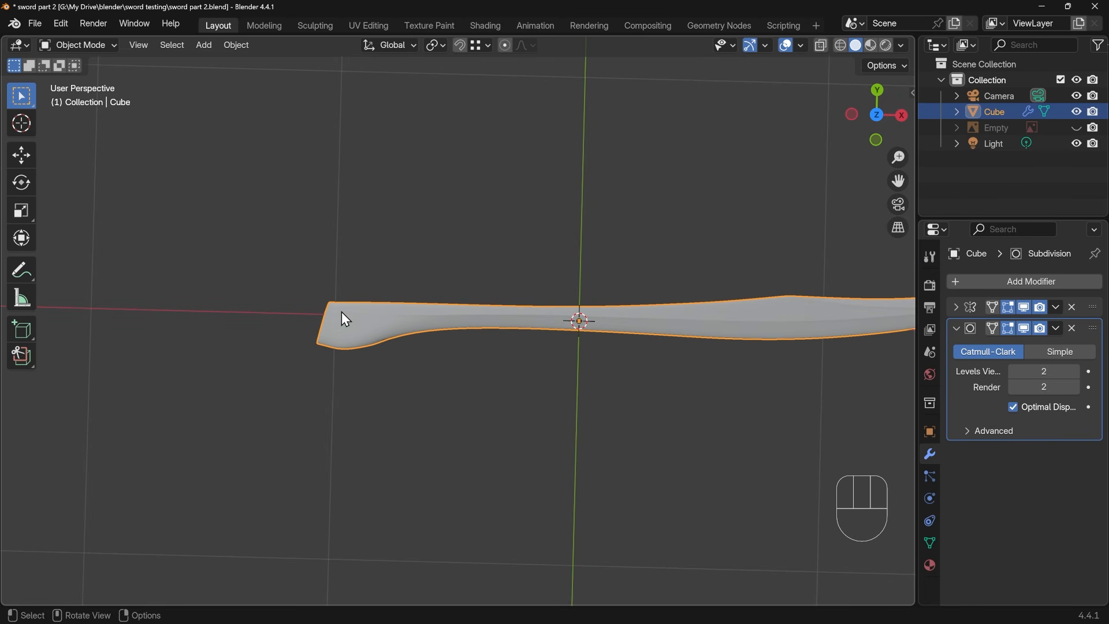
pyautogui.scroll(5, 371, 359)
pyautogui.press('Tab')
pyautogui.keyDown('shift'); pyautogui.moveTo(325, 362); pyautogui.dragTo(480, 309, button='middle'); pyautogui.keyUp('shift')
pyautogui.moveTo(436, 395); pyautogui.dragTo(472, 427)
pyautogui.scroll(3, 468, 449)
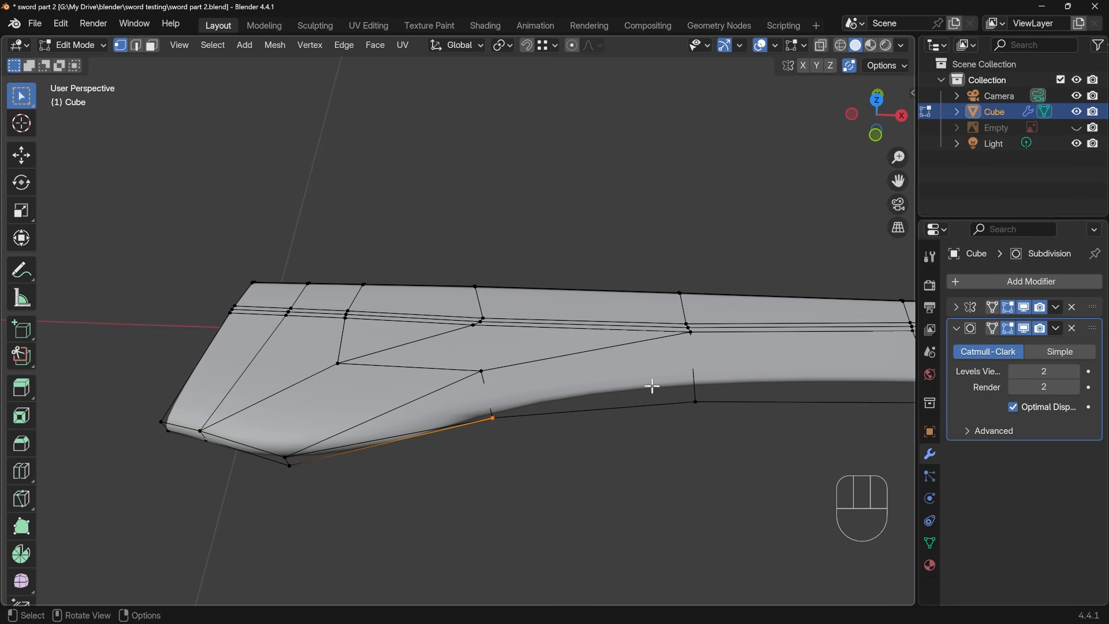
pyautogui.moveTo(652, 386); pyautogui.dragTo(554, 329, button='middle')
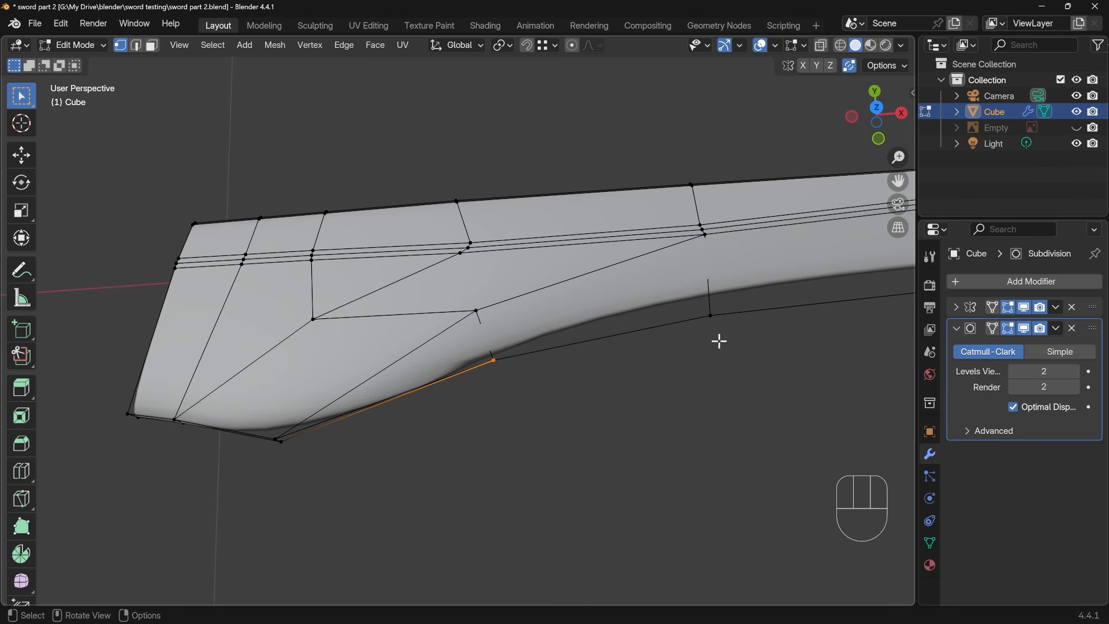
pyautogui.keyDown('shift'); pyautogui.moveTo(720, 341); pyautogui.dragTo(639, 346, button='middle'); pyautogui.keyUp('shift')
pyautogui.scroll(-5, 693, 353)
pyautogui.keyDown('shift'); pyautogui.moveTo(757, 356); pyautogui.dragTo(328, 437, button='middle'); pyautogui.keyUp('shift')
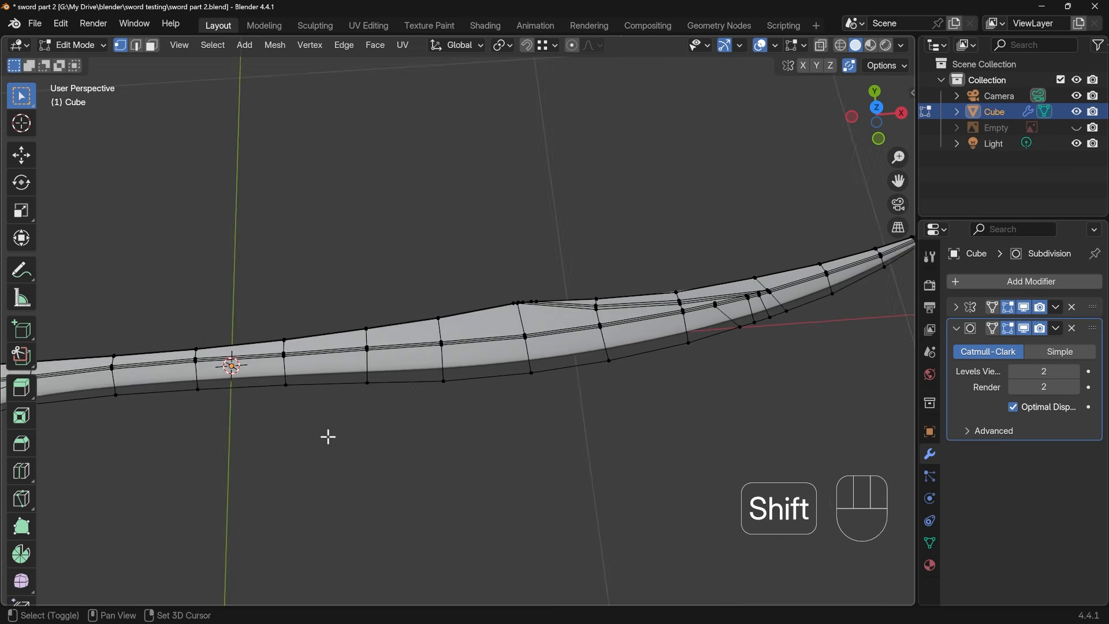
pyautogui.keyDown('shift'); pyautogui.moveTo(739, 393); pyautogui.dragTo(532, 469, button='middle'); pyautogui.keyUp('shift')
pyautogui.moveTo(677, 406); pyautogui.dragTo(618, 399, button='middle')
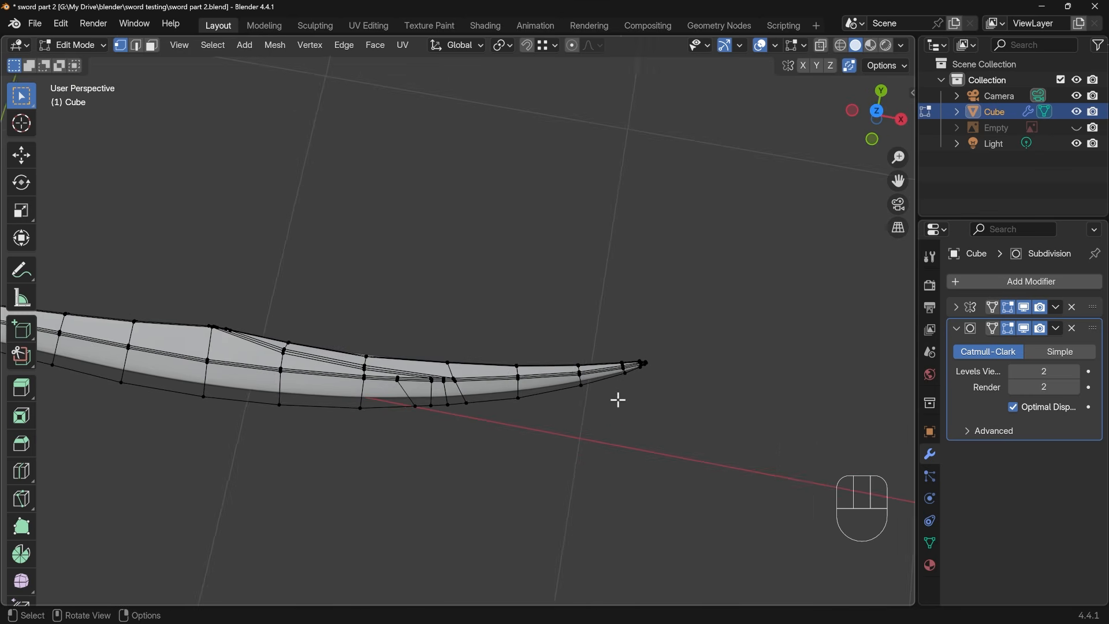
# Add one lengthwise loop cut on the blade's convex side, slid close to the outline with Even and Flipped enabled
pyautogui.scroll(4, 618, 399)
pyautogui.keyDown('shift'); pyautogui.moveTo(691, 432); pyautogui.dragTo(577, 415, button='middle'); pyautogui.keyUp('shift')
pyautogui.hotkey('ctrl', 'r')
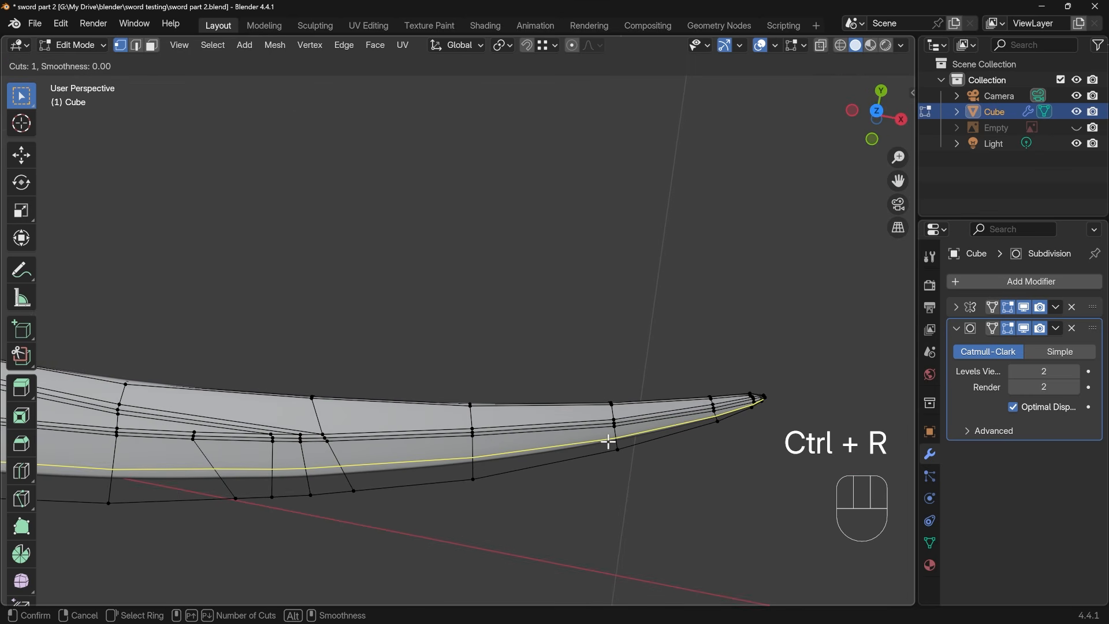
pyautogui.click(609, 441)
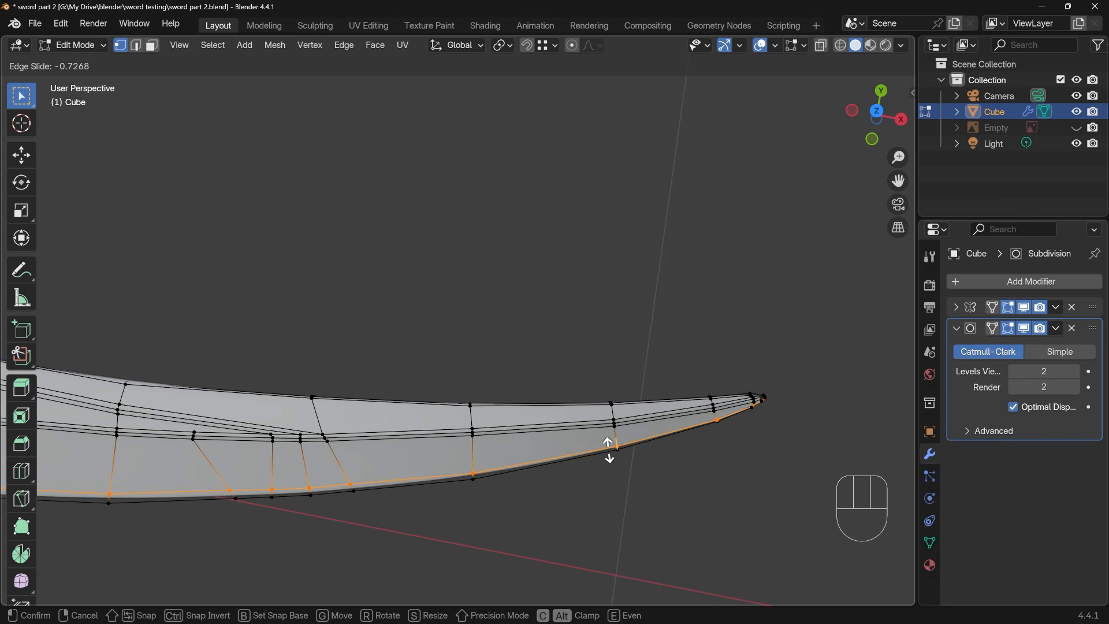
pyautogui.press('e')
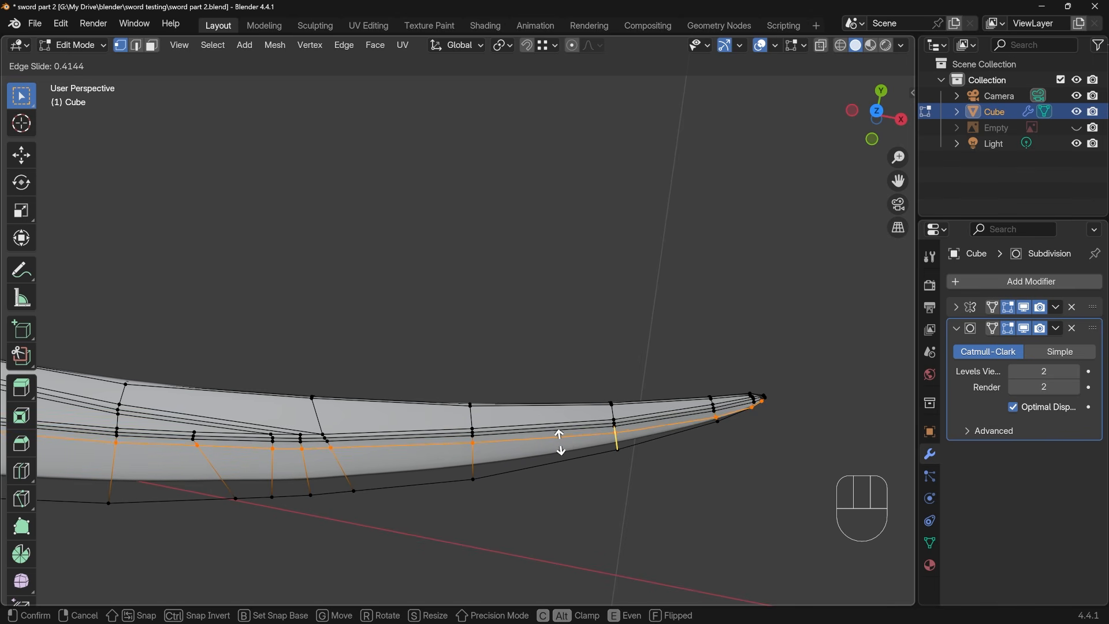
pyautogui.press('f')
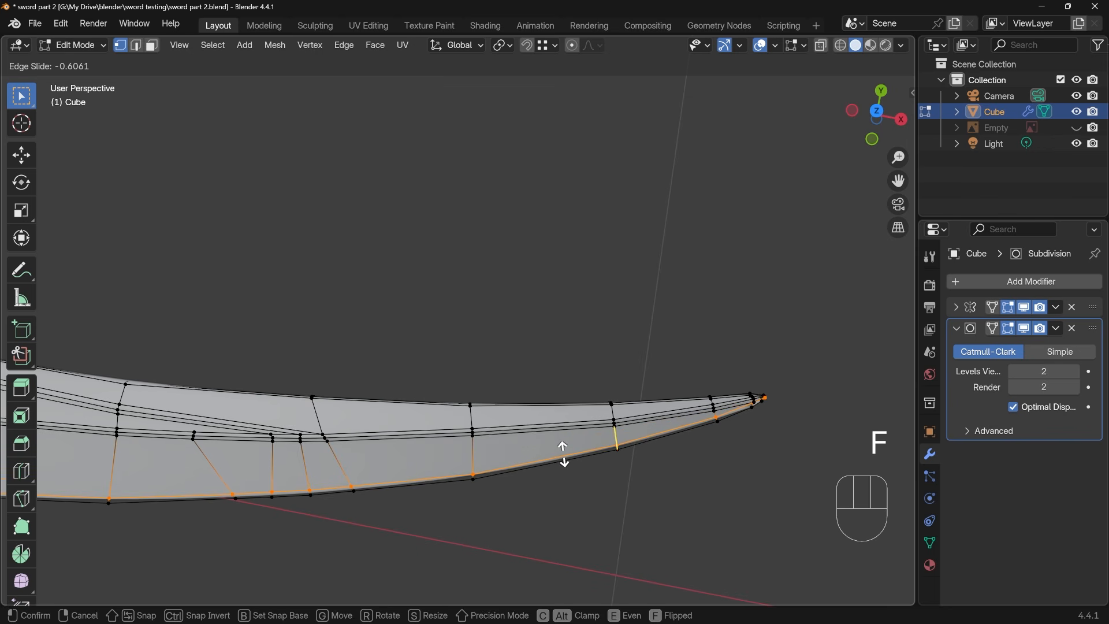
pyautogui.click(564, 455)
# Dissolve the new loop's surplus edge that runs into the tip end's corner vertex
pyautogui.moveTo(732, 383); pyautogui.dragTo(769, 448)
pyautogui.press('KP_Decimal')
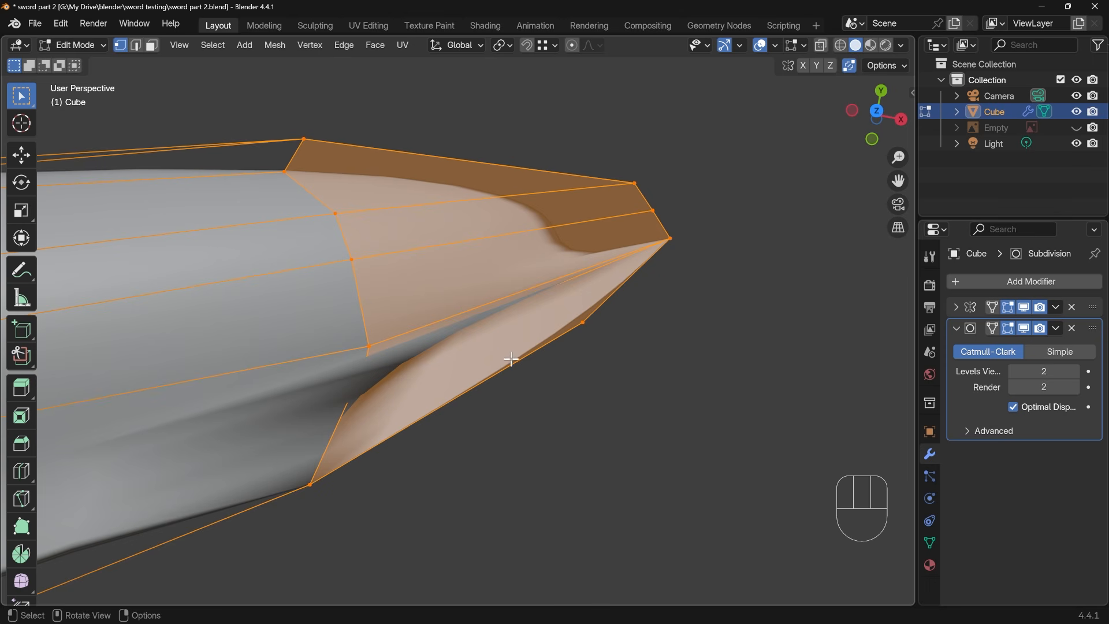
pyautogui.moveTo(511, 354); pyautogui.dragTo(470, 301, button='middle')
pyautogui.press('2')
pyautogui.click(495, 329)
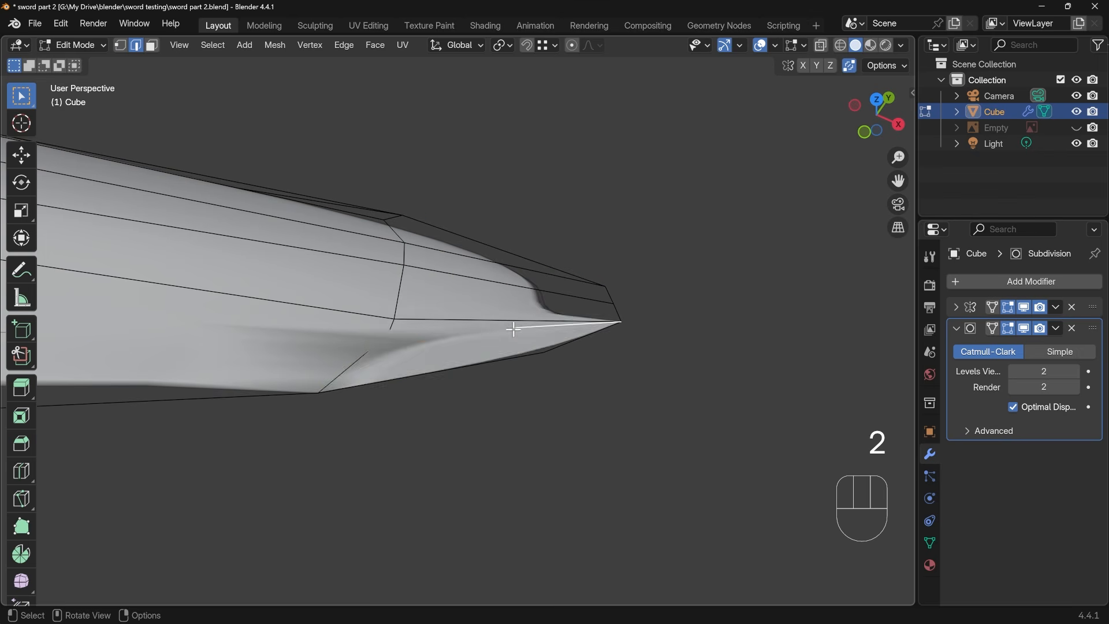
pyautogui.hotkey('ctrl', 'x')
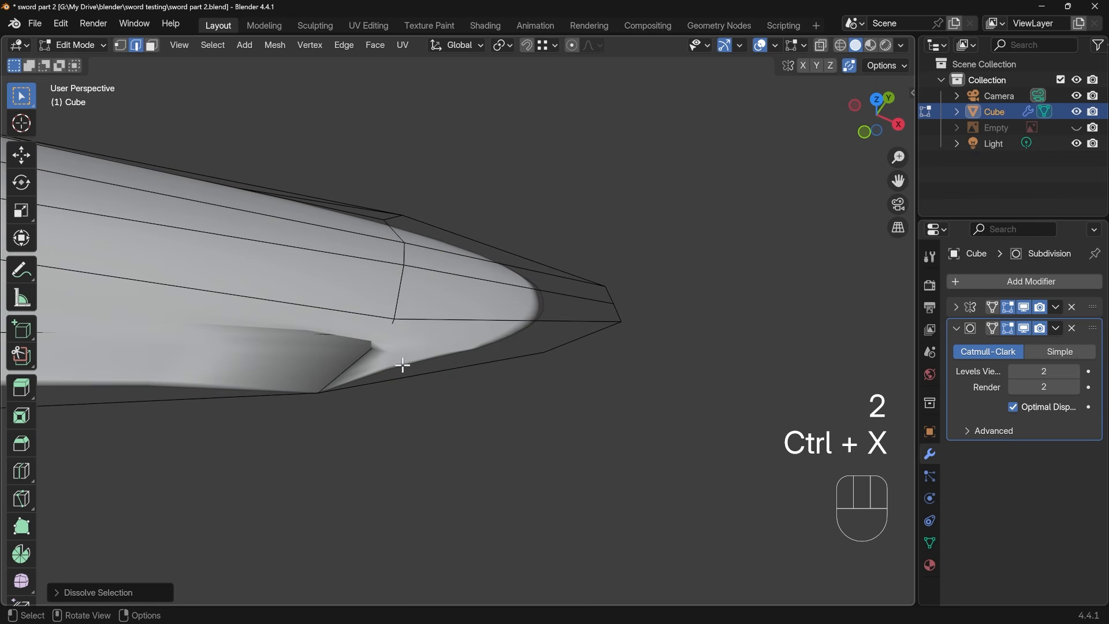
# Vertex-slide the new loop's end vertex on the last cross edge toward the convex outline
pyautogui.keyDown('shift'); pyautogui.moveTo(403, 365); pyautogui.dragTo(497, 307, button='middle'); pyautogui.keyUp('shift')
pyautogui.press('1')
pyautogui.click(573, 342)
pyautogui.press('g')
pyautogui.press('g')
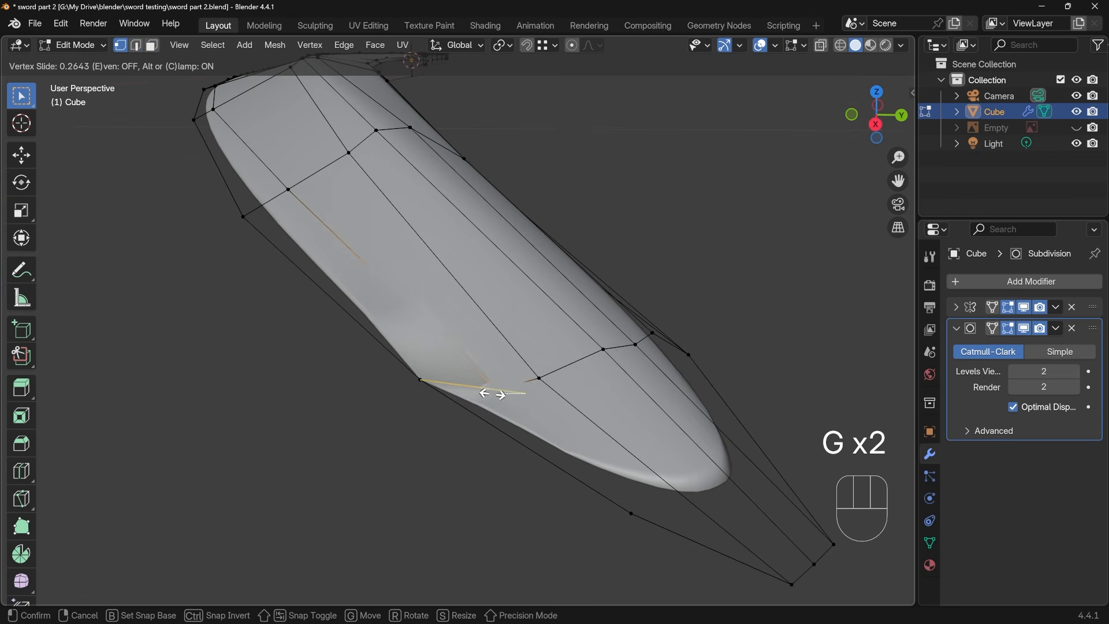
pyautogui.click(462, 393)
# Disable Clipping in the Mirror modifier and raise the new loop's end vertex to even out the surface near the tip
pyautogui.moveTo(462, 393); pyautogui.dragTo(446, 332, button='middle')
pyautogui.press('g')
pyautogui.click(503, 337)
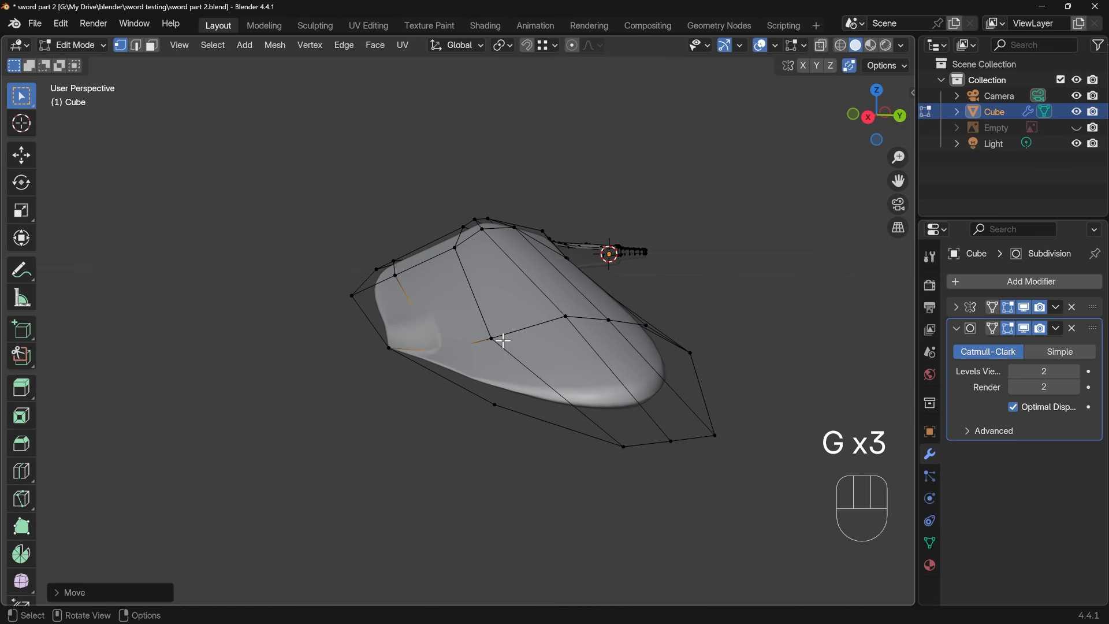
pyautogui.click(957, 306)
pyautogui.click(1014, 406)
pyautogui.press('g')
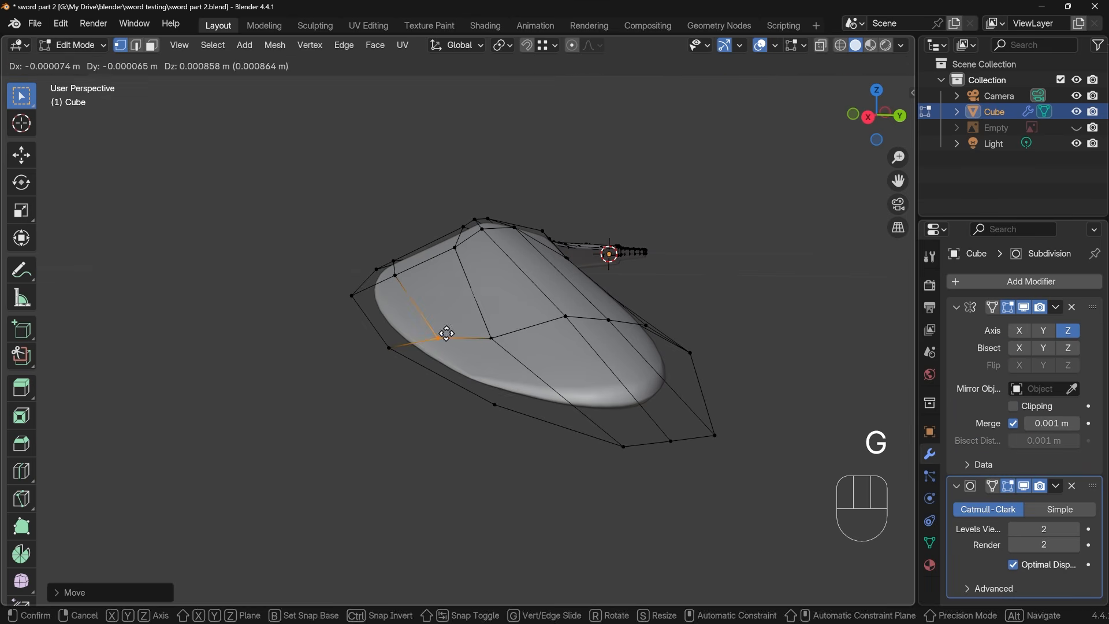
# Slide the last cross edge's convex outline vertex toward the tip, and the neighbouring loop vertex inward along the cross edge
pyautogui.moveTo(512, 391); pyautogui.dragTo(602, 506, button='middle')
pyautogui.keyDown('shift'); pyautogui.moveTo(602, 506); pyautogui.dragTo(561, 395, button='middle'); pyautogui.keyUp('shift')
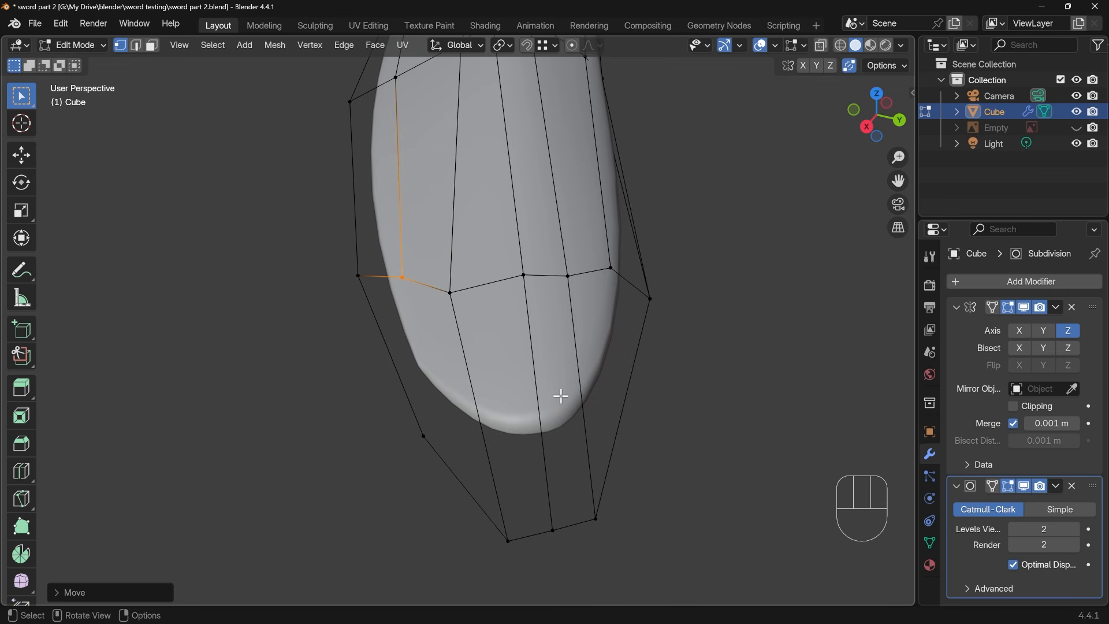
pyautogui.moveTo(421, 322); pyautogui.dragTo(423, 324, button='middle')
pyautogui.click(359, 286)
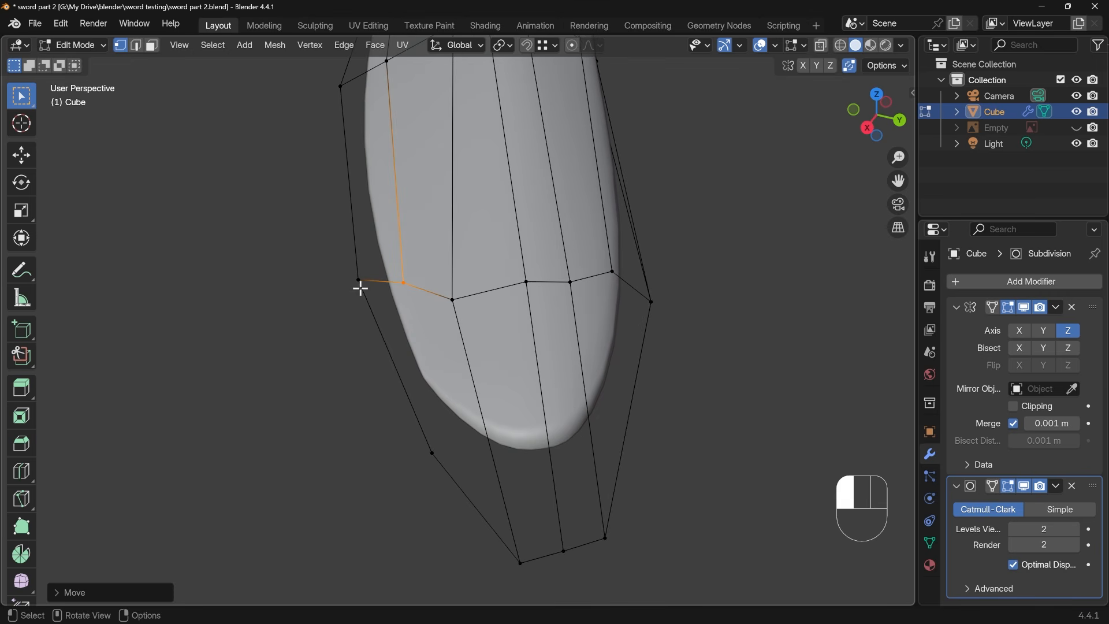
pyautogui.press('g')
pyautogui.press('g')
pyautogui.click(375, 336)
pyautogui.press('g')
pyautogui.press('g')
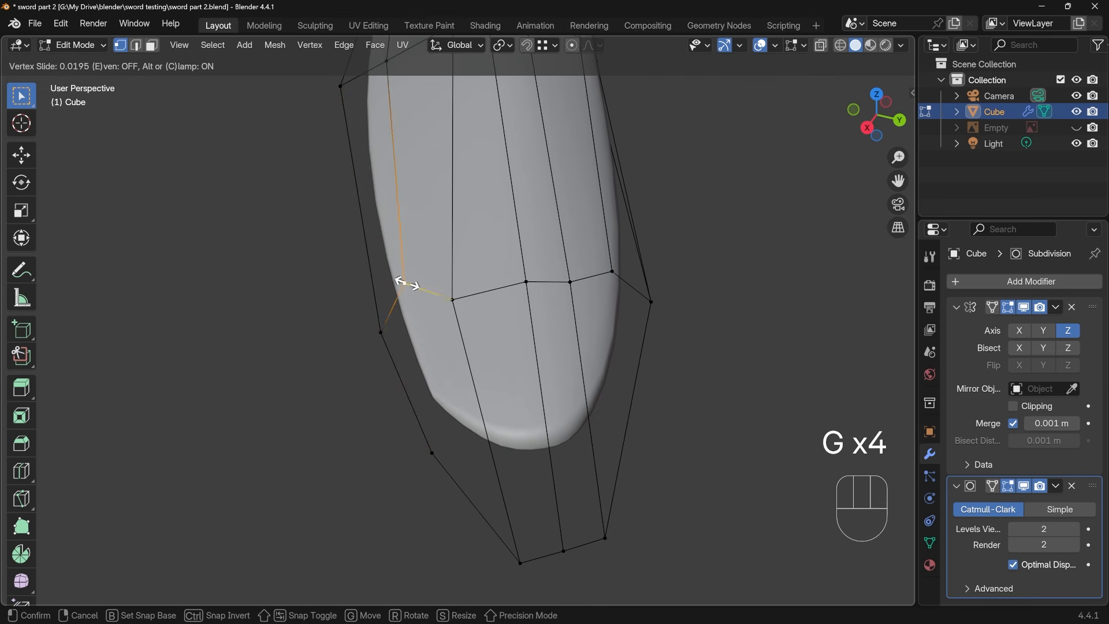
pyautogui.click(419, 292)
# Dissolve the convex outline vertex between the last cross edge and the tip end to smooth the tip's rounding
pyautogui.press('Tab')
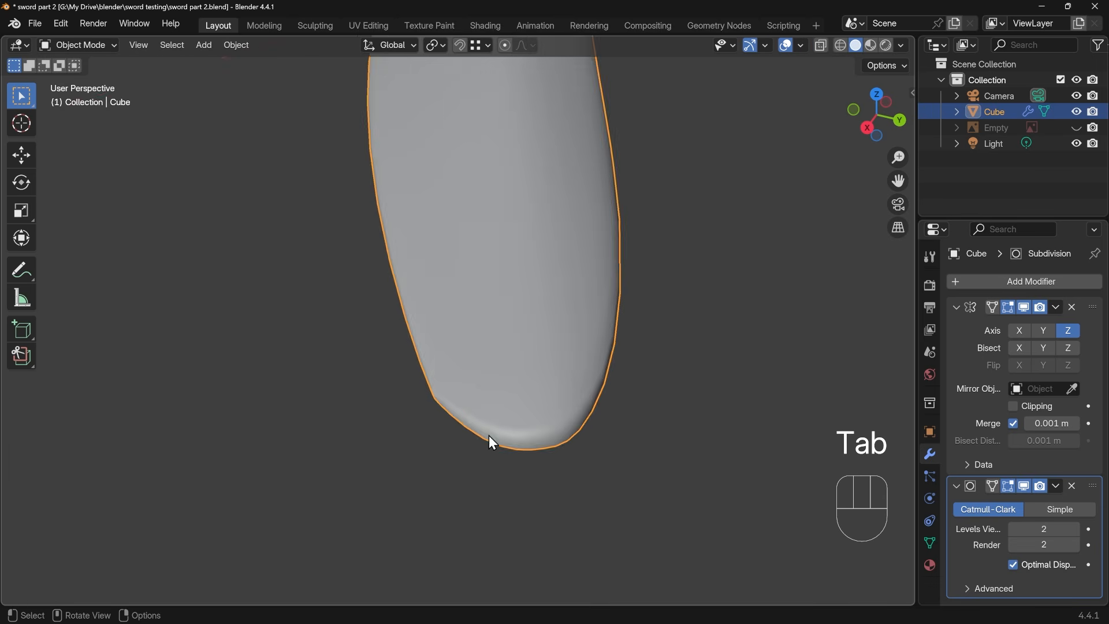
pyautogui.moveTo(491, 438); pyautogui.dragTo(493, 410, button='middle')
pyautogui.scroll(-2, 494, 410)
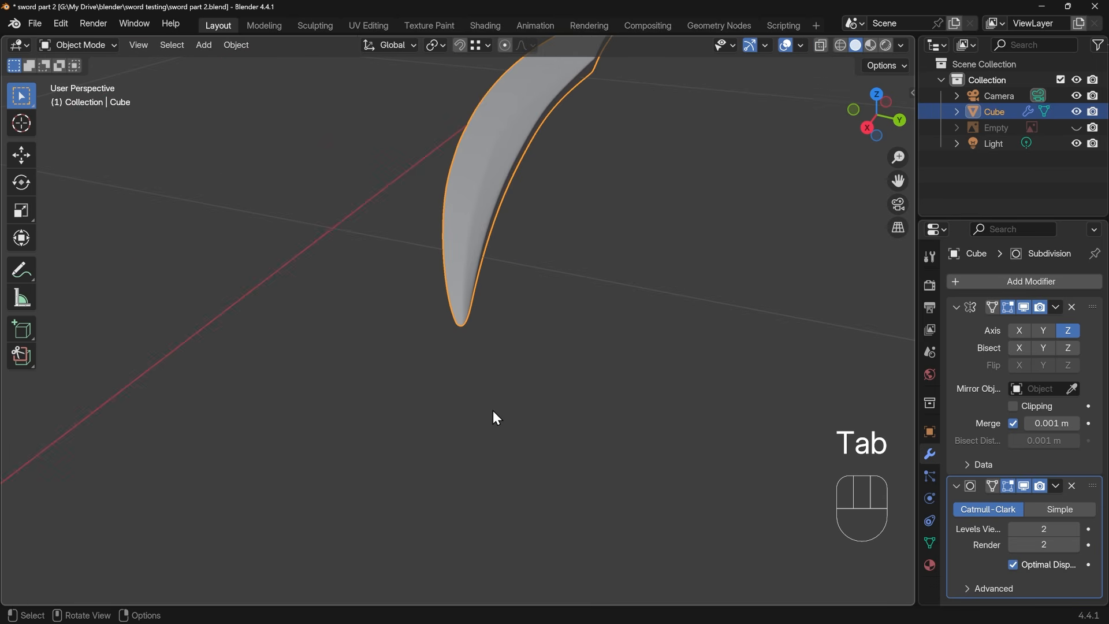
pyautogui.scroll(3, 491, 417)
pyautogui.press('Tab')
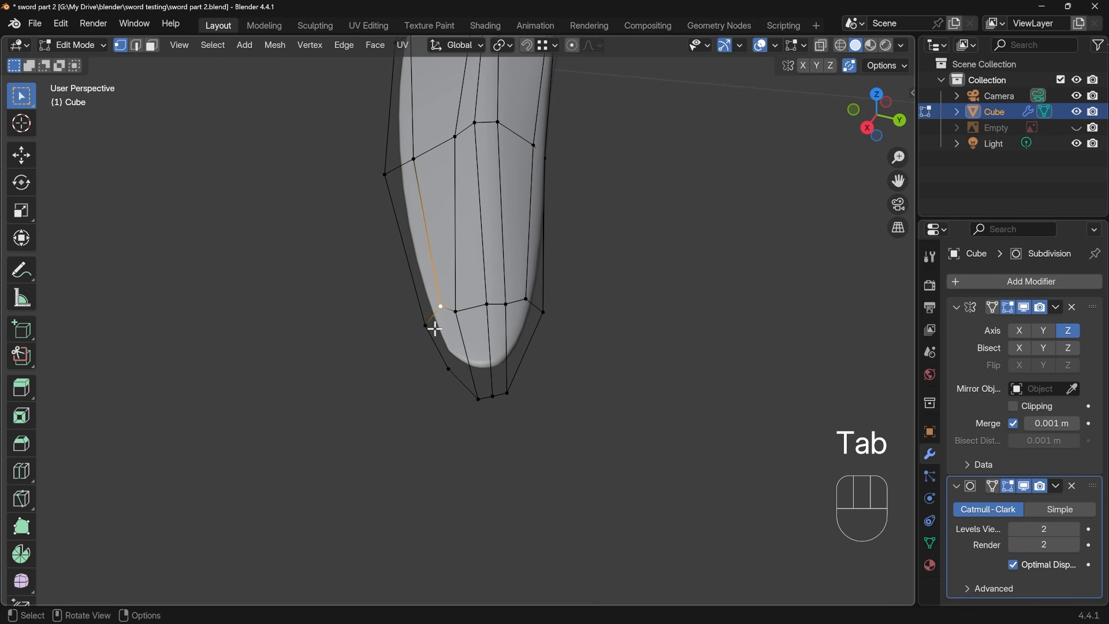
pyautogui.hotkey('ctrl', 'x')
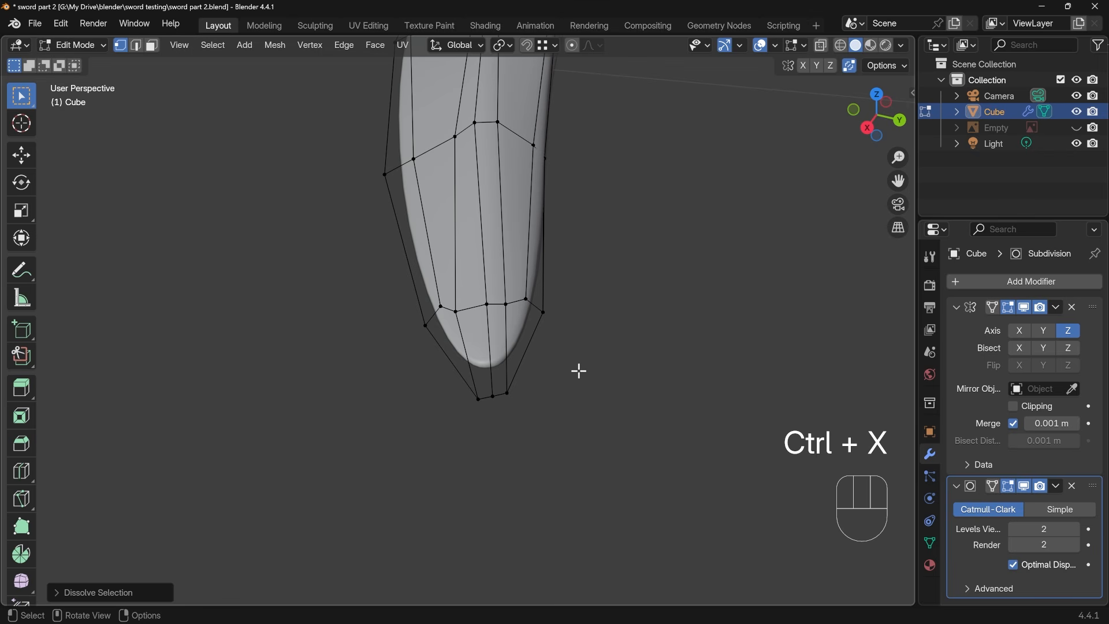
pyautogui.press('Tab')
pyautogui.moveTo(490, 425); pyautogui.dragTo(446, 342, button='middle')
# Select the new edge loop beside the convex outline and move it up about 0.0018 m along the Z axis
pyautogui.press('Tab')
pyautogui.click(402, 259)
pyautogui.moveTo(430, 269); pyautogui.dragTo(442, 266, button='middle')
pyautogui.moveTo(353, 262); pyautogui.dragTo(421, 318, button='middle')
pyautogui.keyDown('alt'); pyautogui.click(318, 240); pyautogui.keyUp('alt')
pyautogui.keyDown('shift'); pyautogui.moveTo(422, 318); pyautogui.dragTo(653, 508, button='middle'); pyautogui.keyUp('shift')
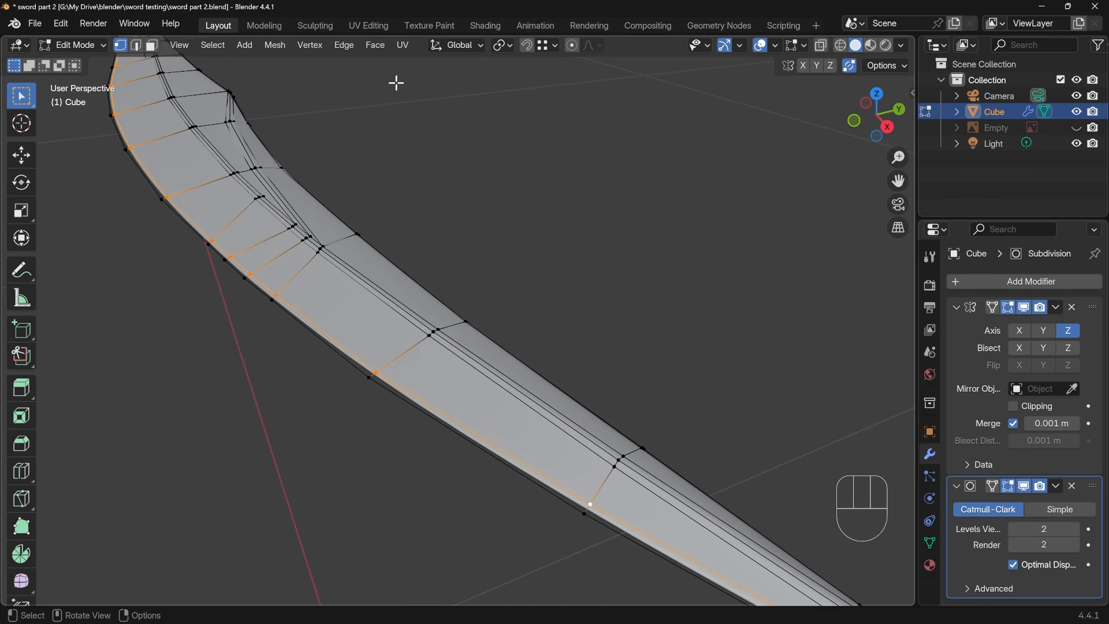
pyautogui.keyDown('shift'); pyautogui.moveTo(396, 82); pyautogui.dragTo(166, 98, button='middle'); pyautogui.keyUp('shift')
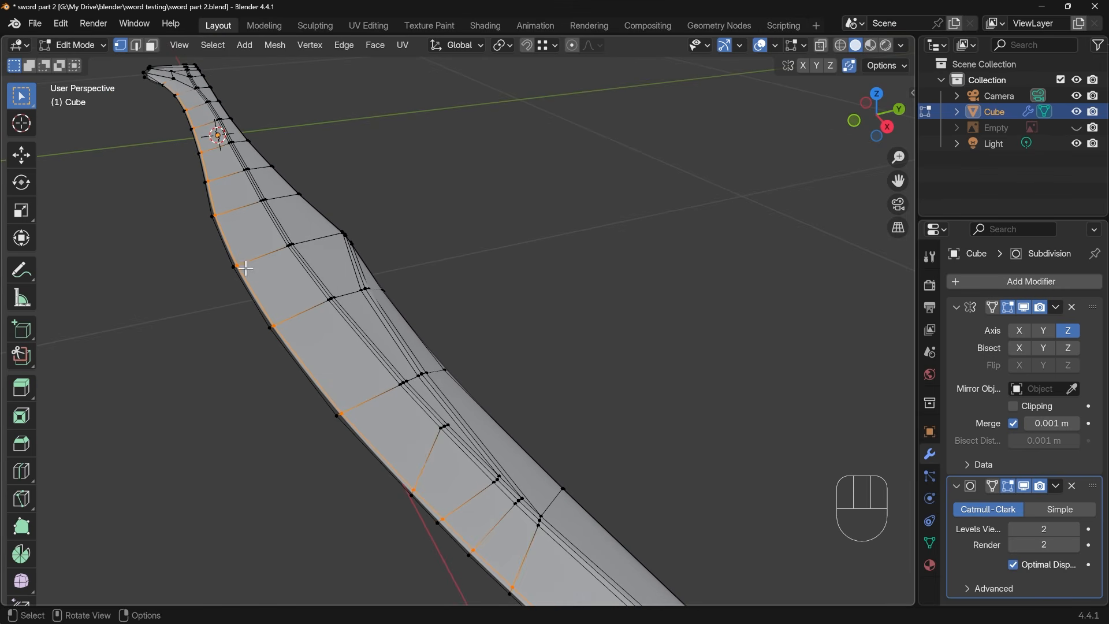
pyautogui.scroll(2, 227, 296)
pyautogui.press('KP_Decimal')
pyautogui.moveTo(303, 303); pyautogui.dragTo(391, 289, button='middle')
pyautogui.scroll(5, 487, 371)
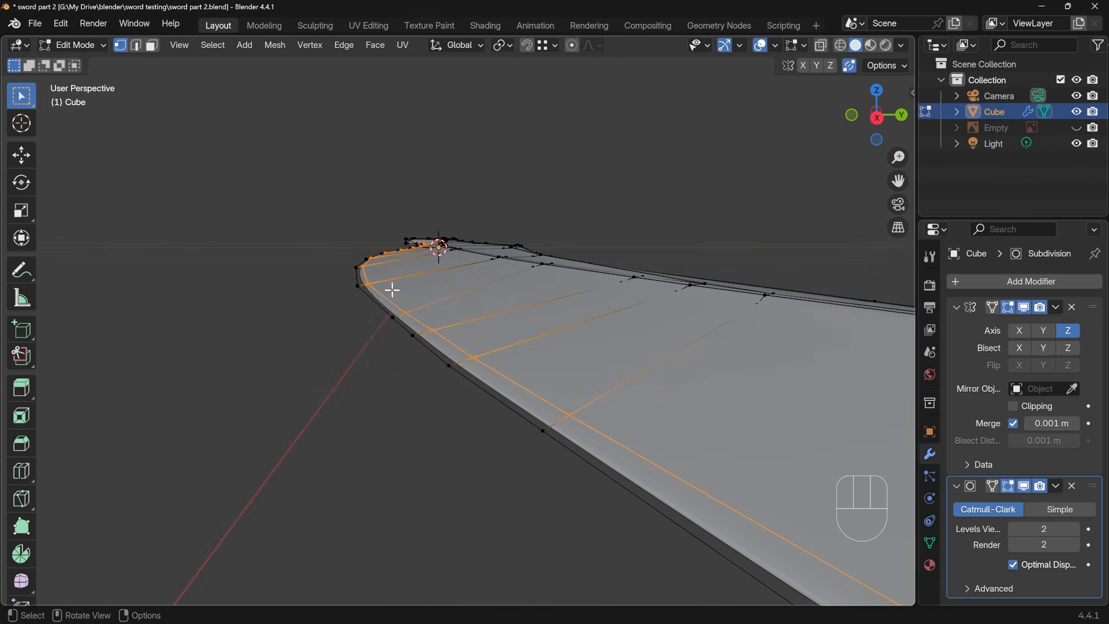
pyautogui.press('g')
pyautogui.press('z')
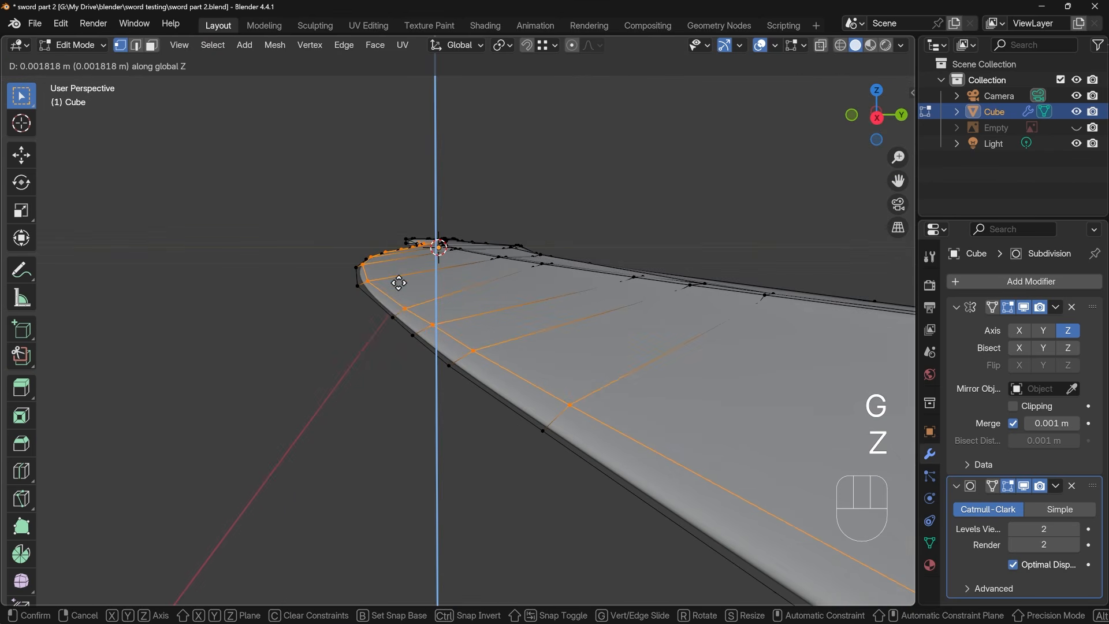
pyautogui.click(399, 282)
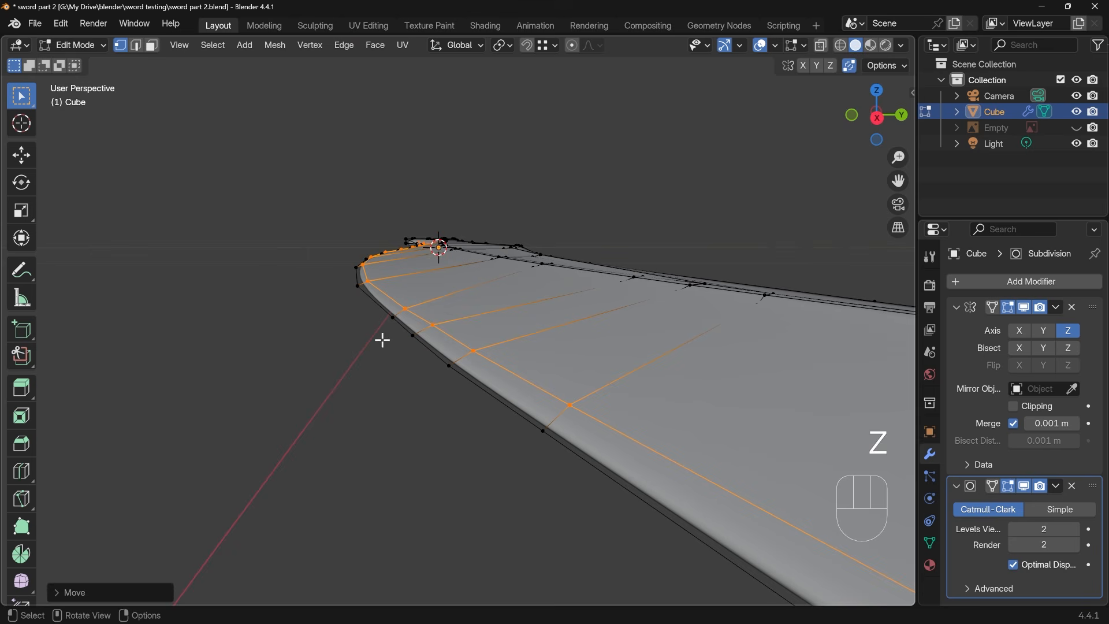
# Select the outermost edge loop along the convex cutting edge and crease it fully to 1.00
pyautogui.keyDown('alt'); pyautogui.click(417, 346); pyautogui.keyUp('alt')
pyautogui.moveTo(418, 346); pyautogui.dragTo(452, 363, button='middle')
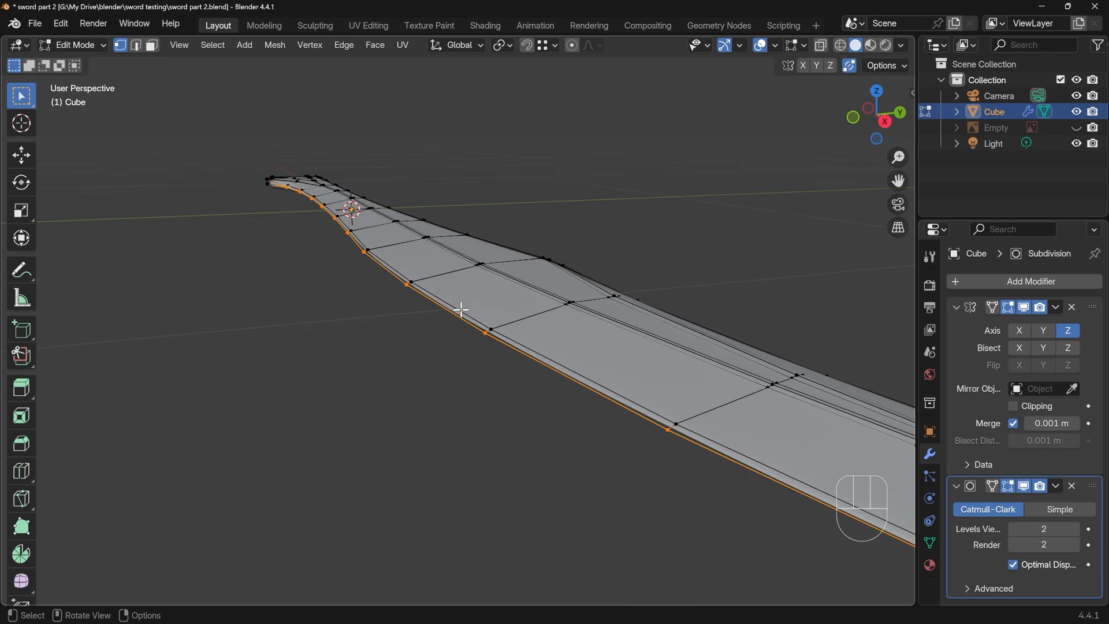
pyautogui.hotkey('shift', 'e')
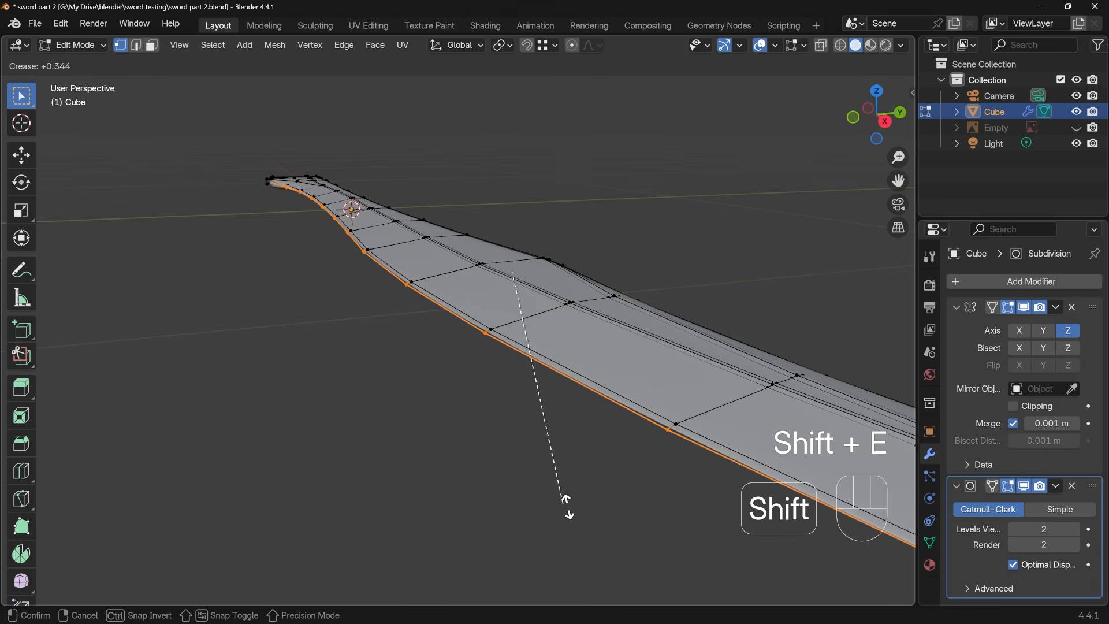
pyautogui.click(717, 555)
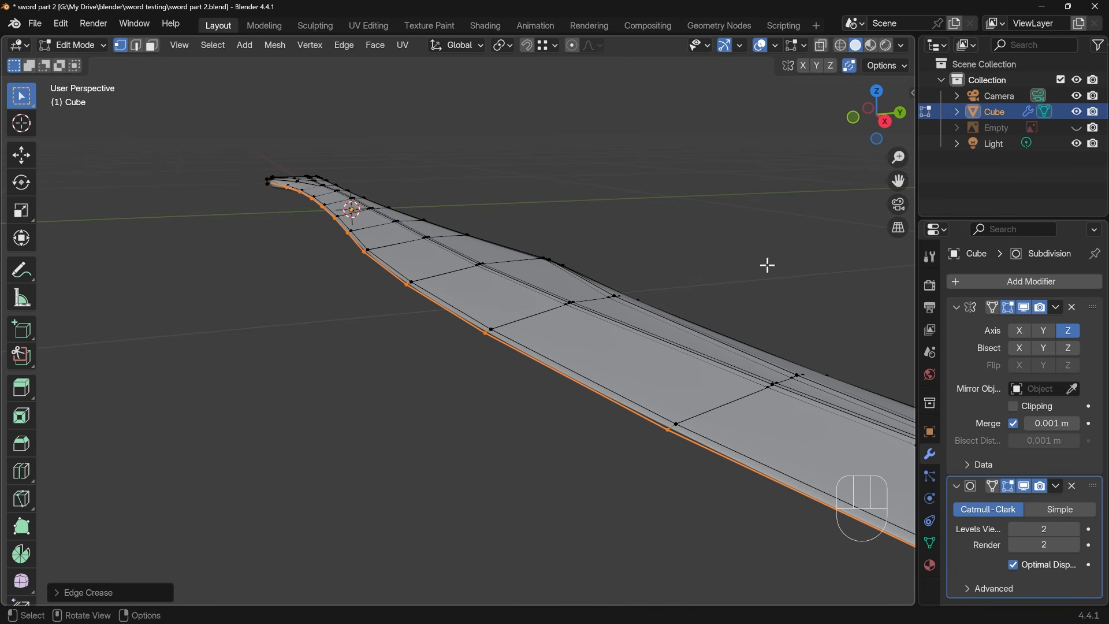
pyautogui.press('n')
pyautogui.moveTo(782, 268); pyautogui.dragTo(827, 268)
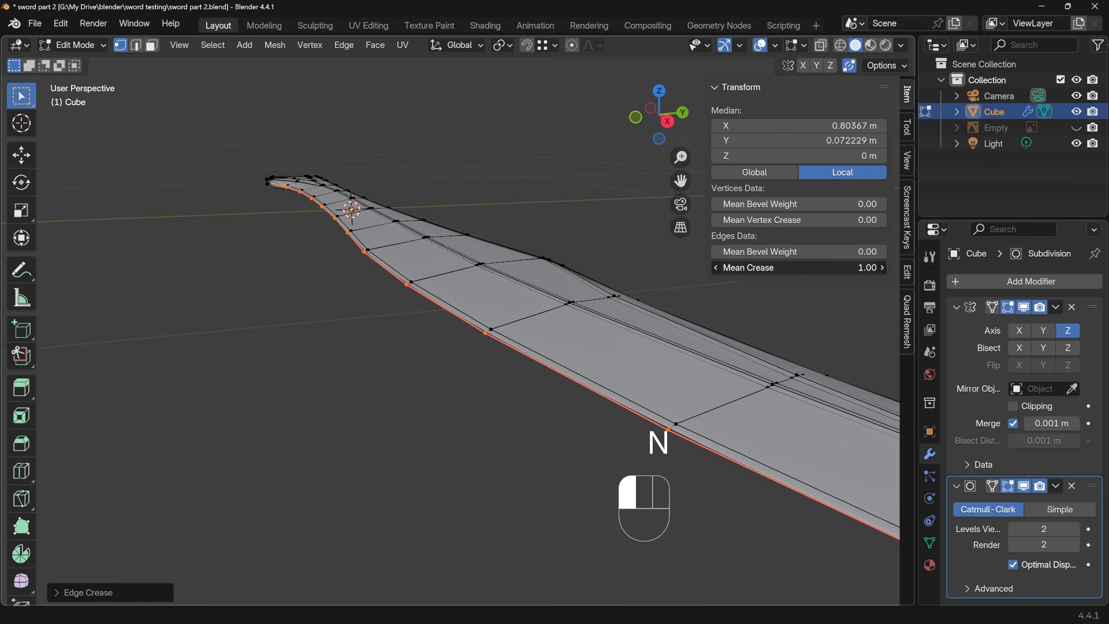
pyautogui.press('Tab')
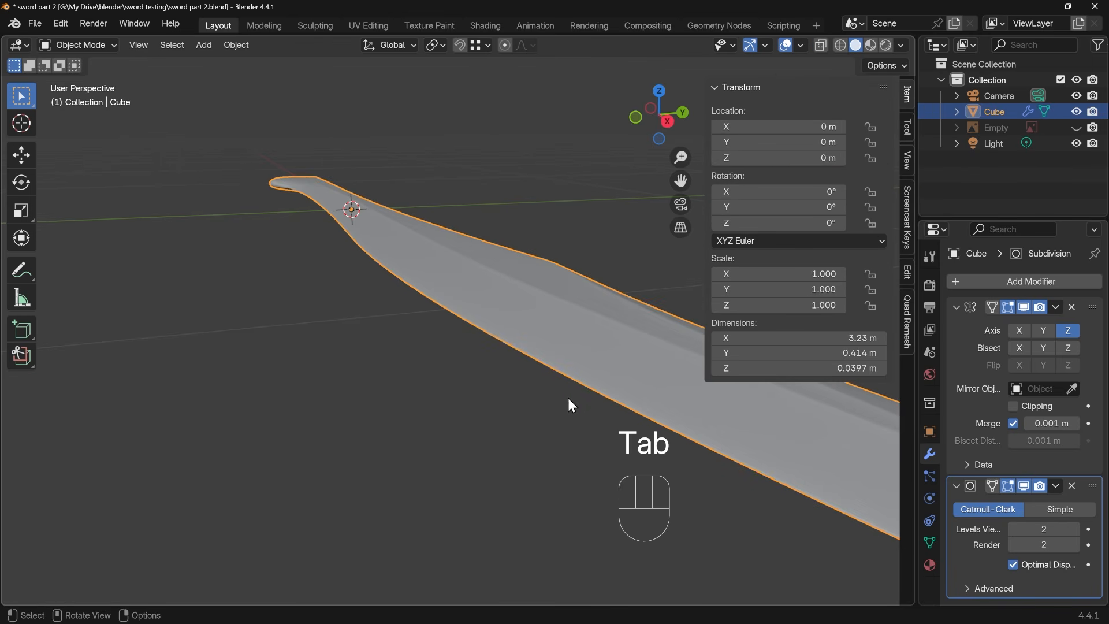
pyautogui.moveTo(570, 404); pyautogui.dragTo(490, 344, button='middle')
pyautogui.press('Tab')
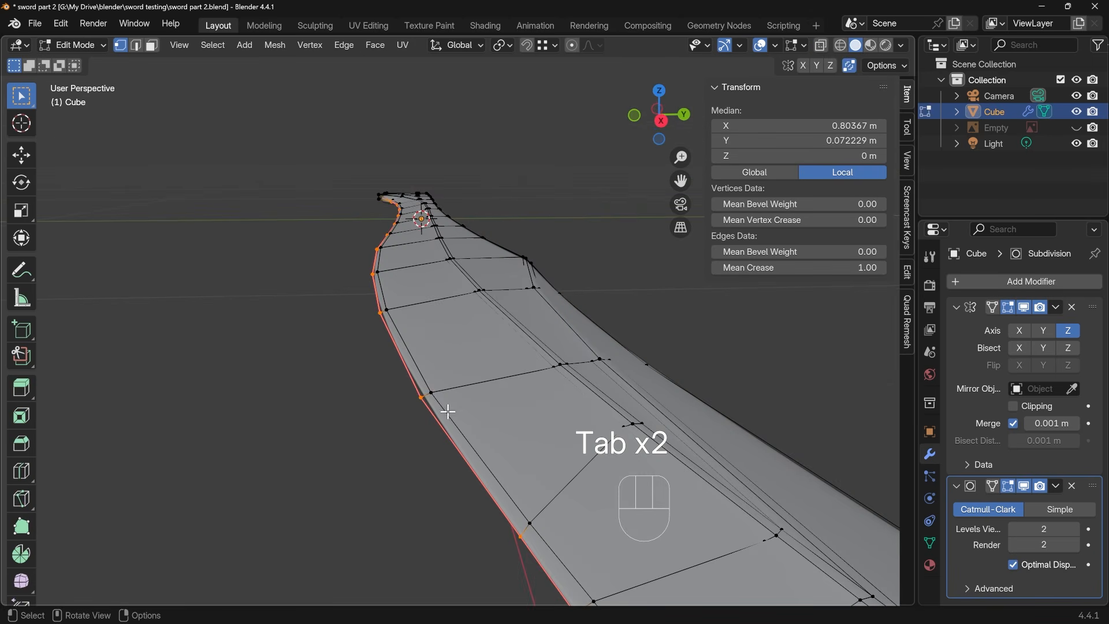
pyautogui.moveTo(448, 411); pyautogui.dragTo(478, 403, button='middle')
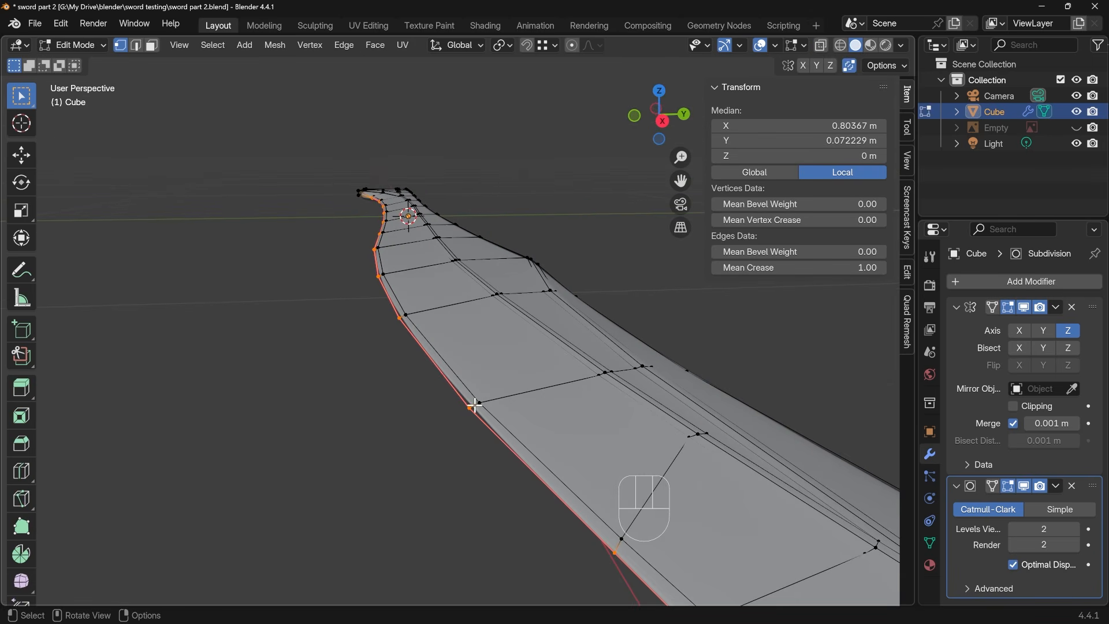
# Connect the last inner-loop vertex near the blade's base end to the upper outline corner vertex with a new edge
pyautogui.moveTo(407, 295); pyautogui.dragTo(628, 468, button='middle')
pyautogui.keyDown('shift'); pyautogui.moveTo(276, 256); pyautogui.dragTo(445, 335, button='middle'); pyautogui.keyUp('shift')
pyautogui.click(427, 247)
pyautogui.press('KP_Decimal')
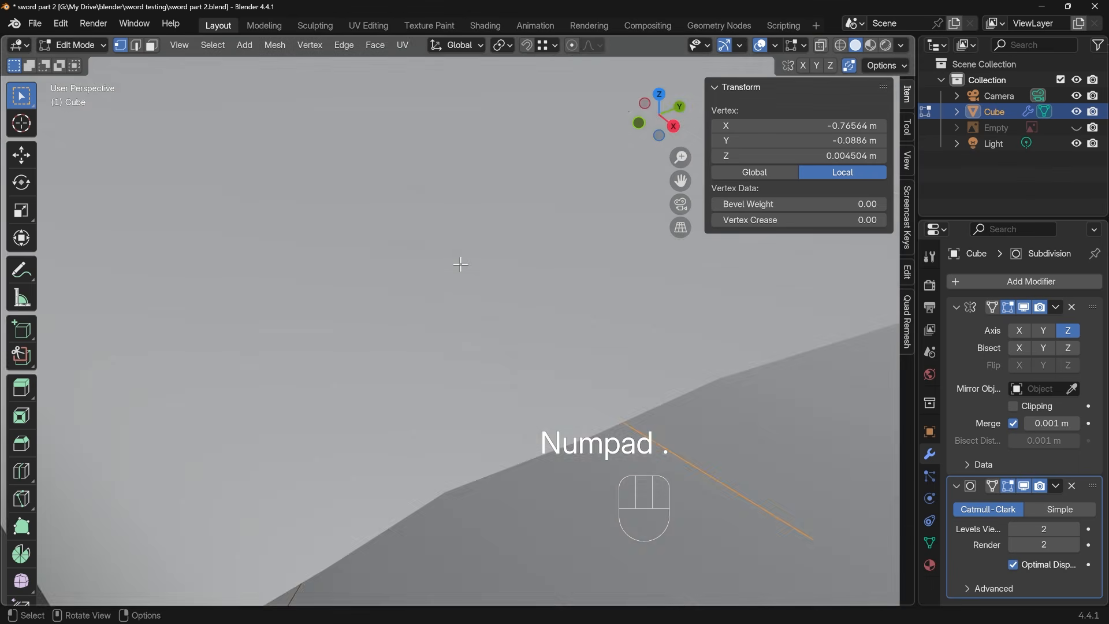
pyautogui.scroll(-10, 434, 268)
pyautogui.moveTo(431, 275); pyautogui.dragTo(471, 323, button='middle')
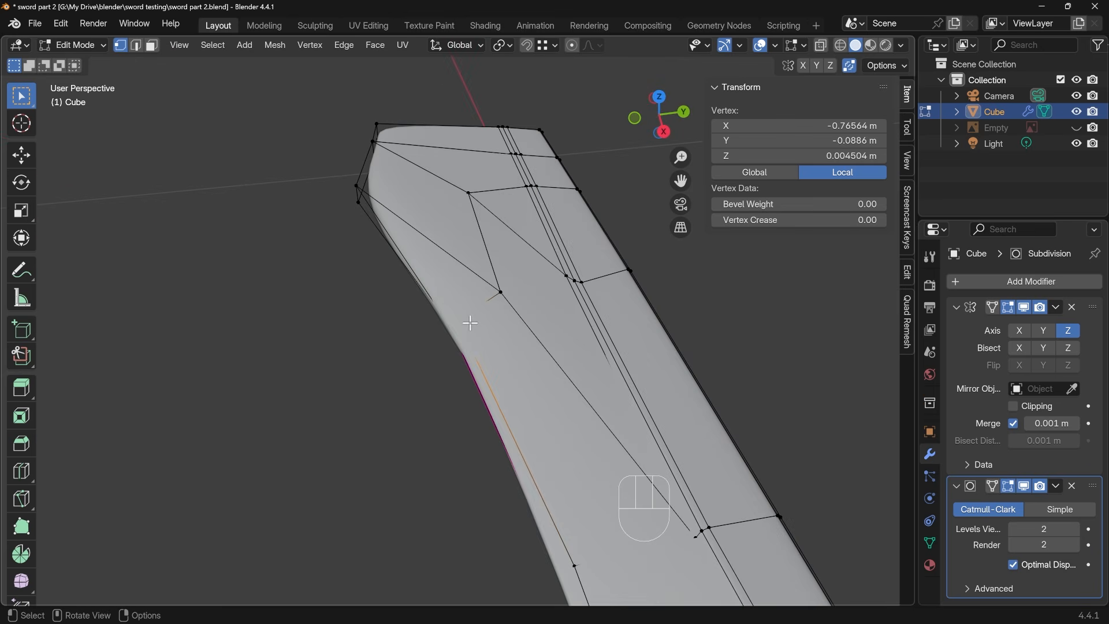
pyautogui.keyDown('shift'); pyautogui.click(357, 186); pyautogui.keyUp('shift')
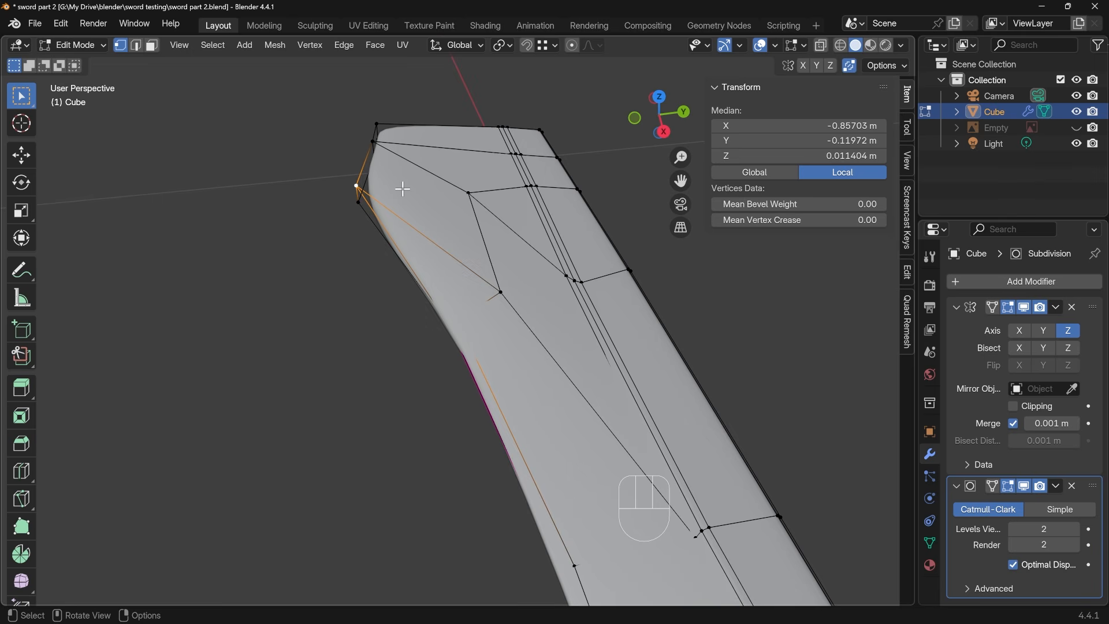
pyautogui.press('j')
pyautogui.moveTo(436, 290); pyautogui.dragTo(543, 321, button='middle')
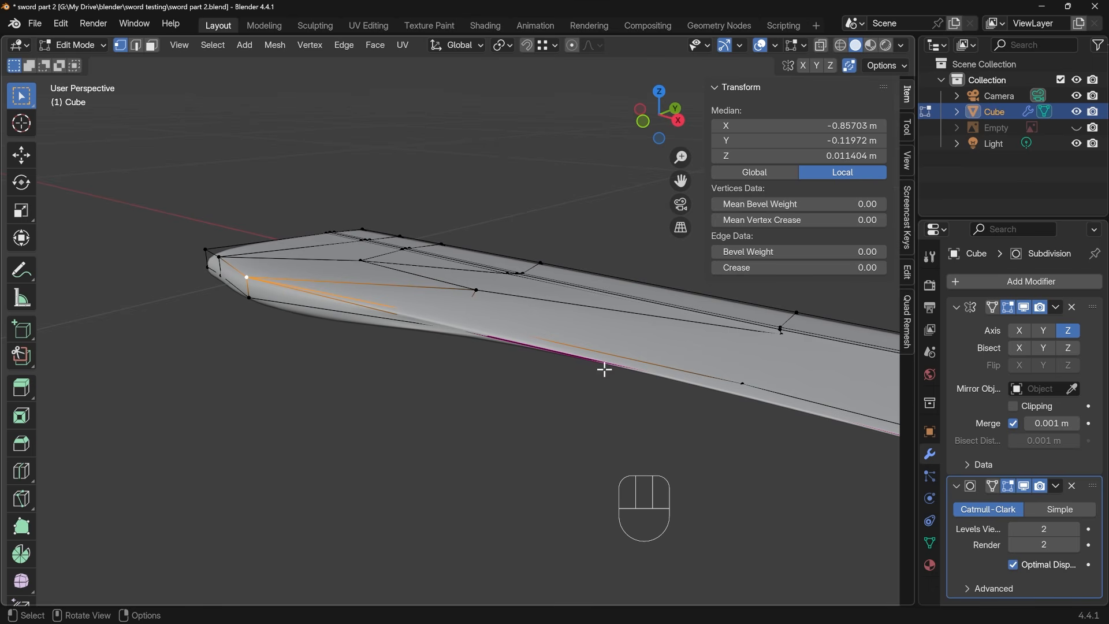
# Move the inner-loop vertex beside the start of the creased edge up about 0.005 m along the Z axis
pyautogui.hotkey('alt', 'z')
pyautogui.moveTo(540, 379); pyautogui.dragTo(535, 357, button='middle')
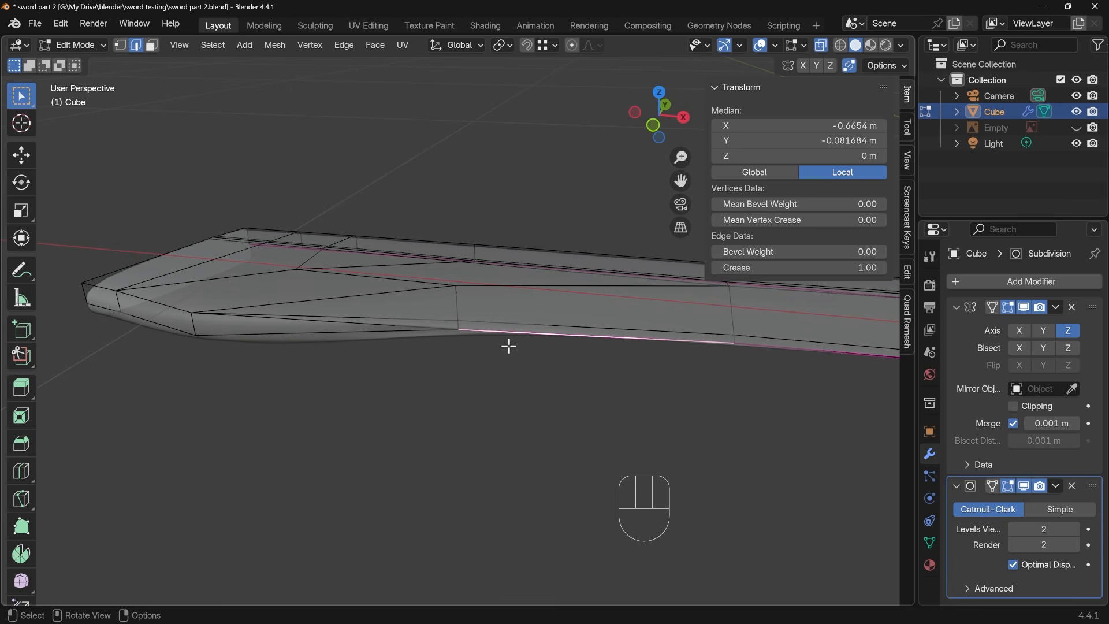
pyautogui.moveTo(509, 345); pyautogui.dragTo(428, 336, button='middle')
pyautogui.press('1')
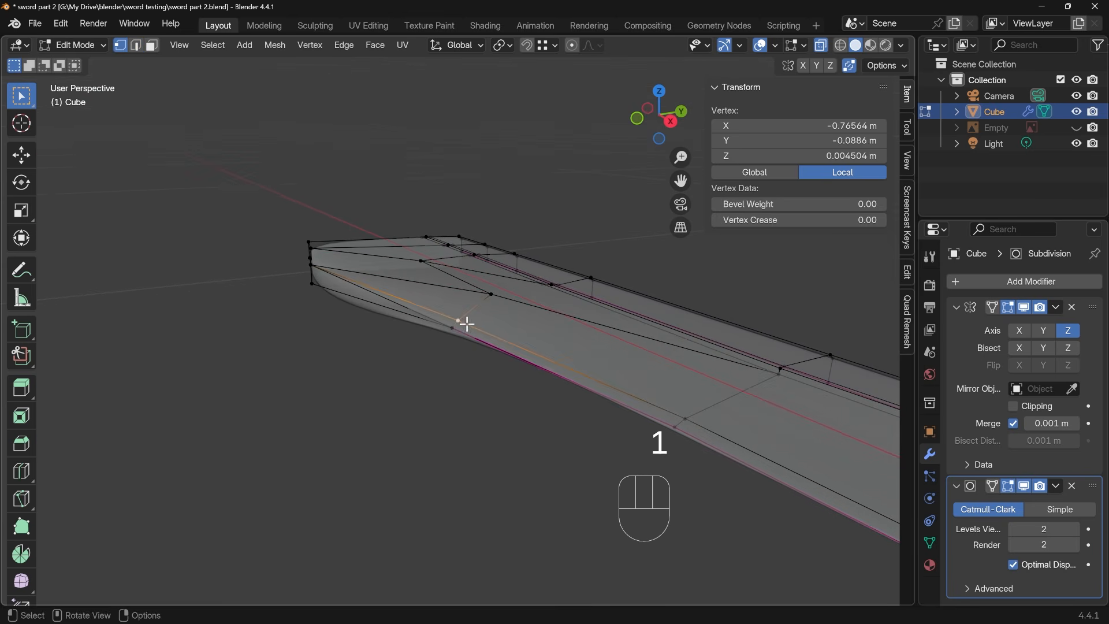
pyautogui.press('g')
pyautogui.press('z')
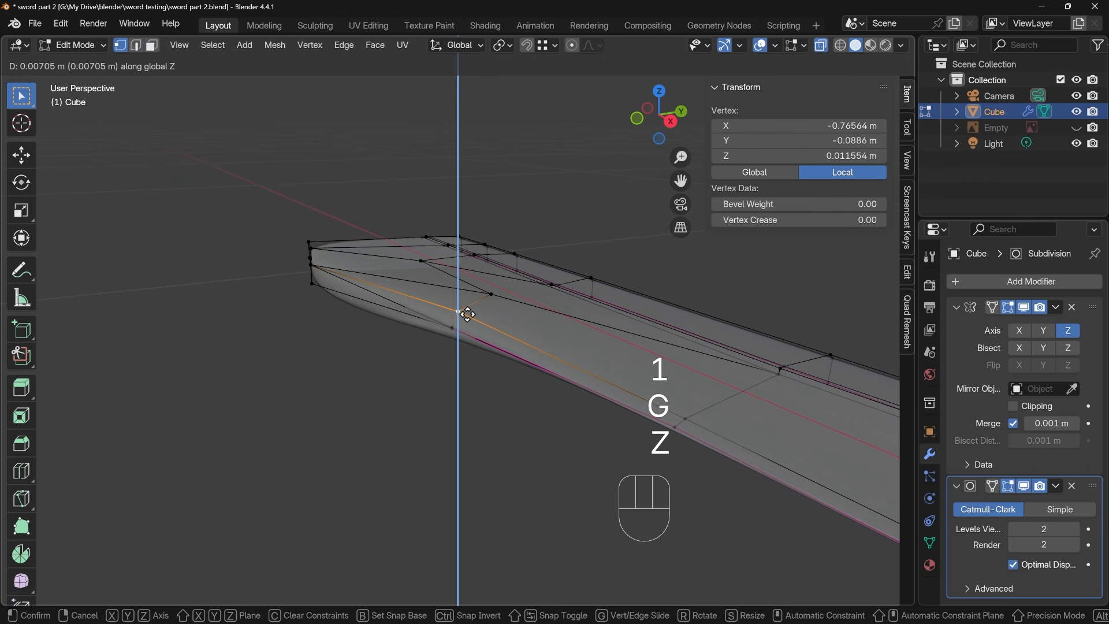
pyautogui.click(478, 322)
# Slide the raised vertex inward along its cross edge by a factor of about 0.29
pyautogui.moveTo(477, 322)
pyautogui.mouseDown(button='middle')
pyautogui.moveTo(460, 362)
pyautogui.moveTo(469, 317)
pyautogui.mouseUp(button='middle')
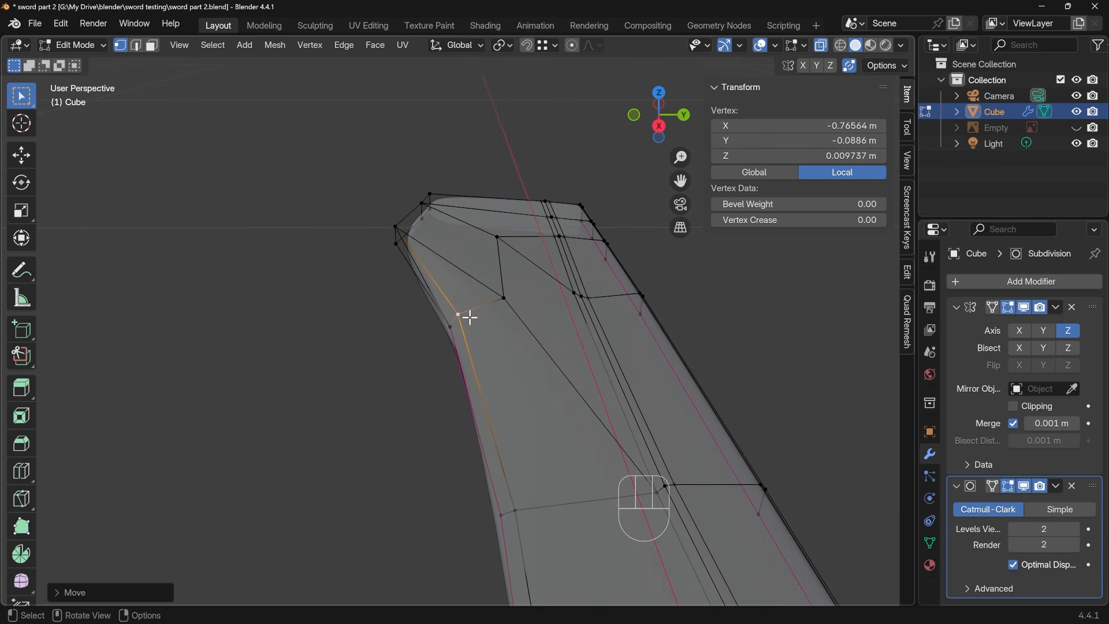
pyautogui.press('g')
pyautogui.press('g')
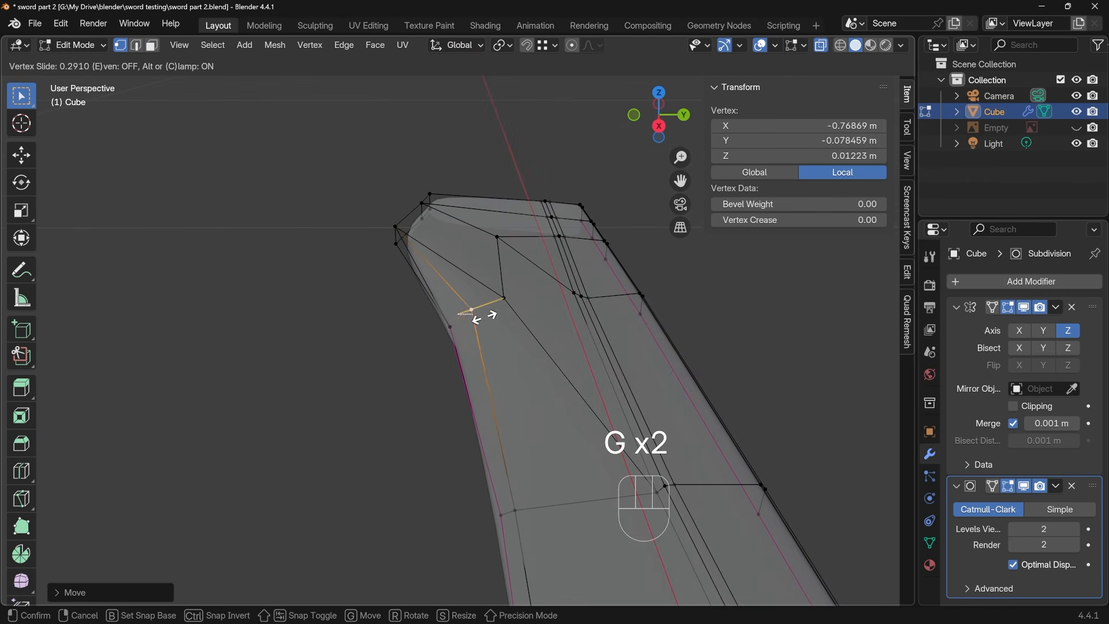
pyautogui.click(479, 317)
# Add a centred loop cut around the base end's side faces and dissolve its segment leading to the creased edge
pyautogui.moveTo(471, 344); pyautogui.dragTo(577, 302, button='middle')
pyautogui.hotkey('ctrl', 'r')
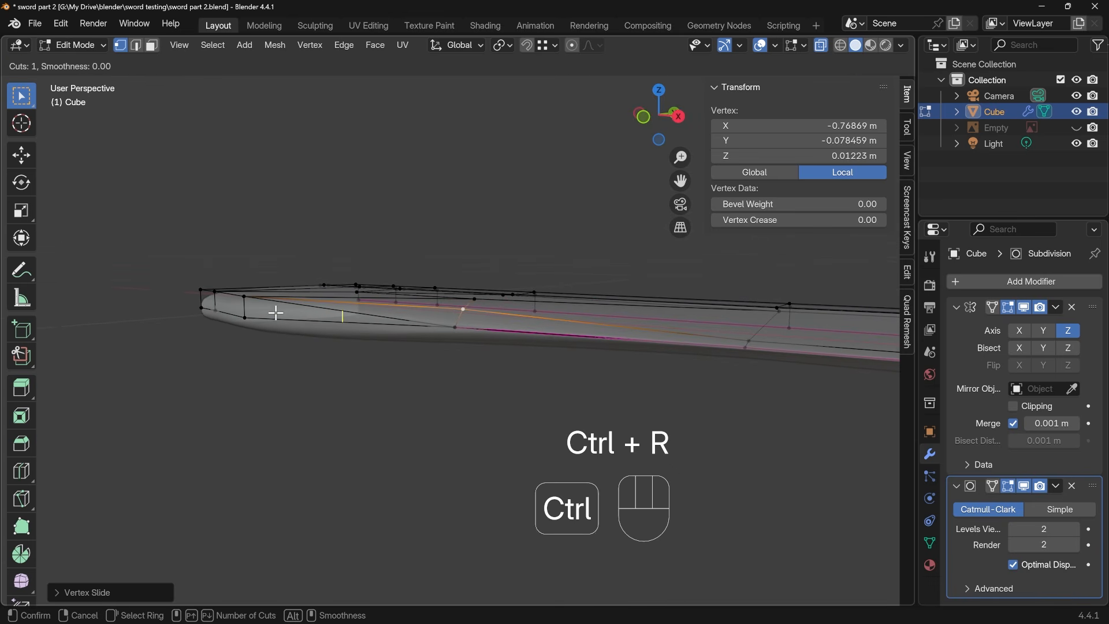
pyautogui.click(239, 306)
pyautogui.rightClick(240, 307)
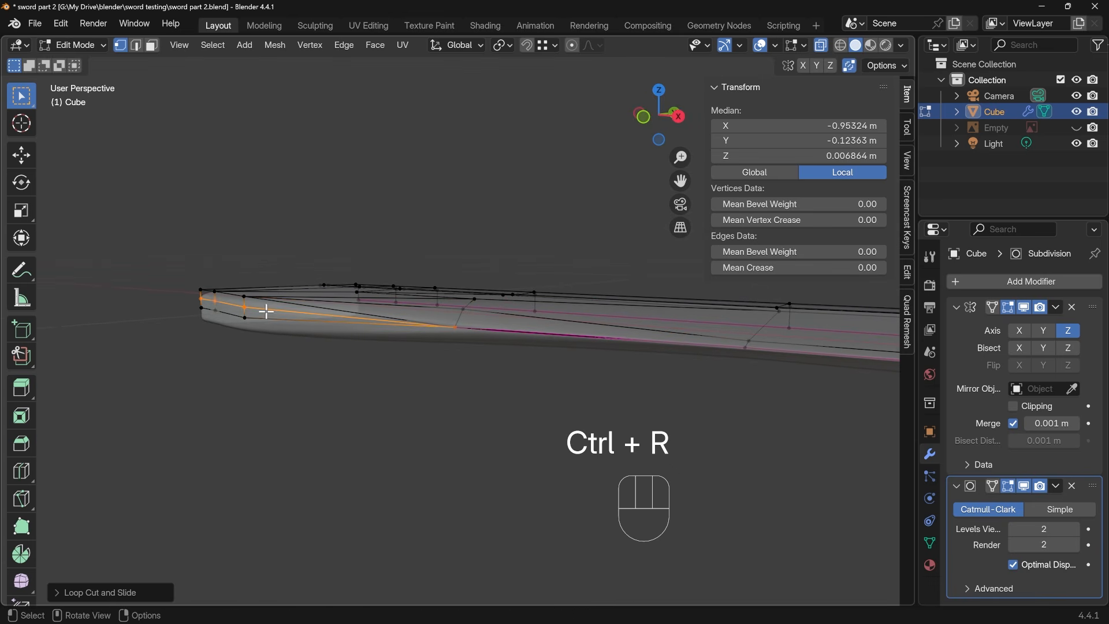
pyautogui.press('2')
pyautogui.click(317, 312)
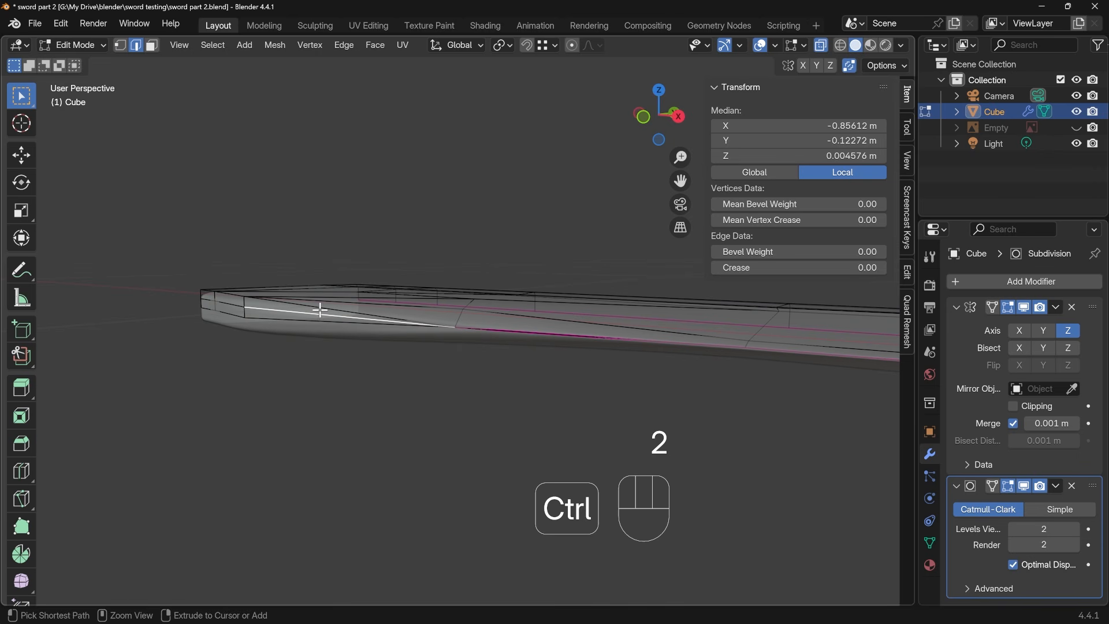
pyautogui.hotkey('ctrl', 'x')
# Remove the crease from the bottom outline edge between the base end's corner and the start of the cutting edge
pyautogui.moveTo(355, 353); pyautogui.dragTo(397, 323, button='middle')
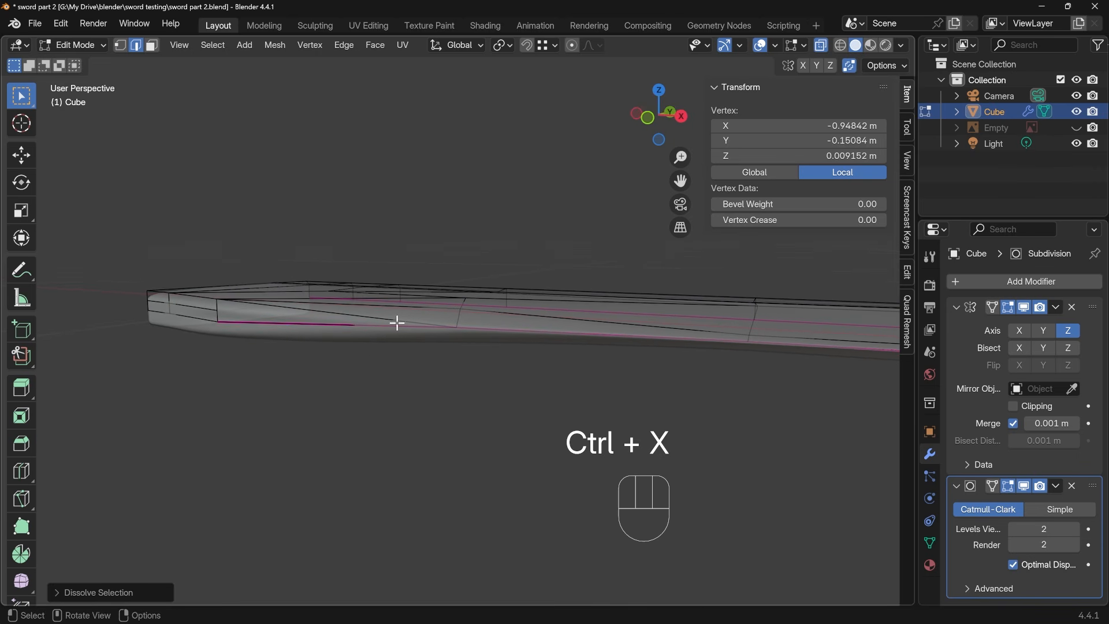
pyautogui.moveTo(515, 371); pyautogui.dragTo(520, 350, button='middle')
pyautogui.press('Tab')
pyautogui.press('Tab')
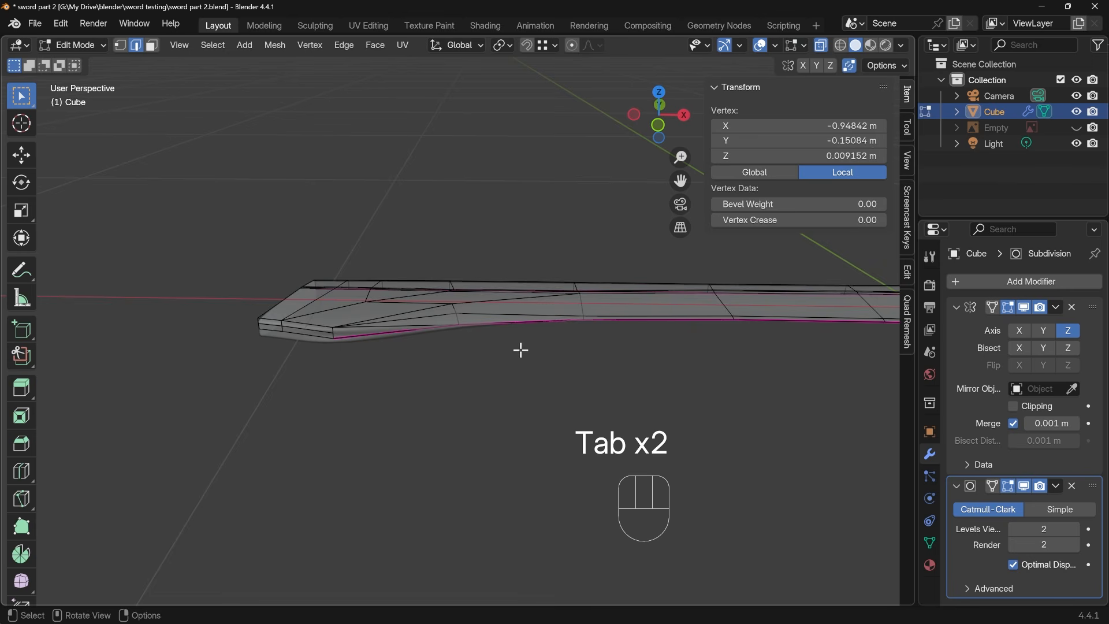
pyautogui.click(415, 331)
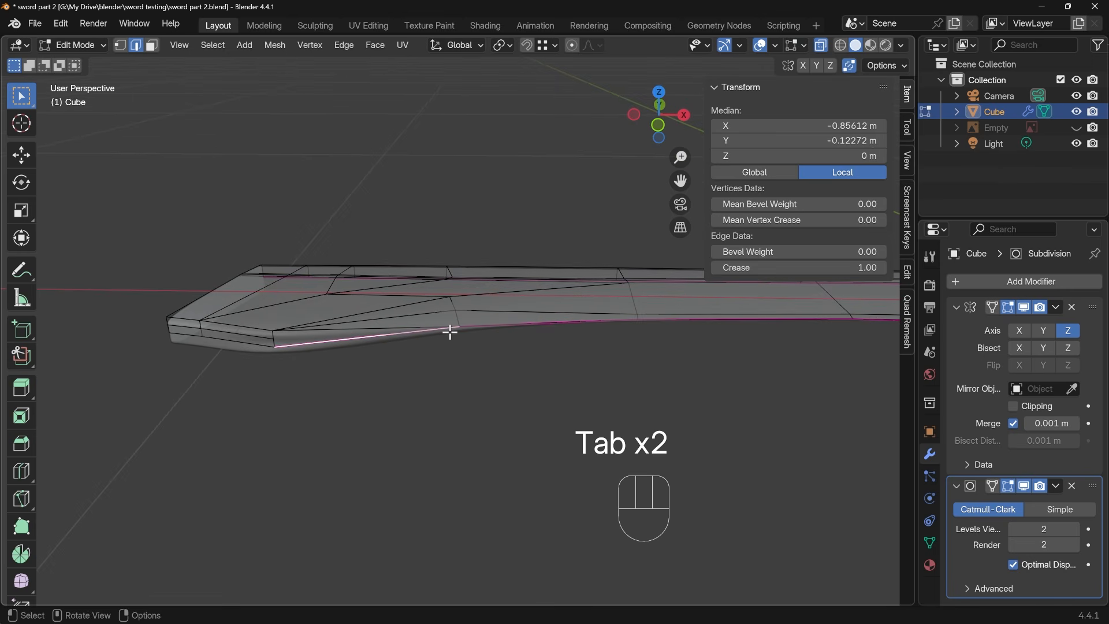
pyautogui.moveTo(786, 267); pyautogui.dragTo(713, 268)
pyautogui.press('Tab')
pyautogui.press('Tab')
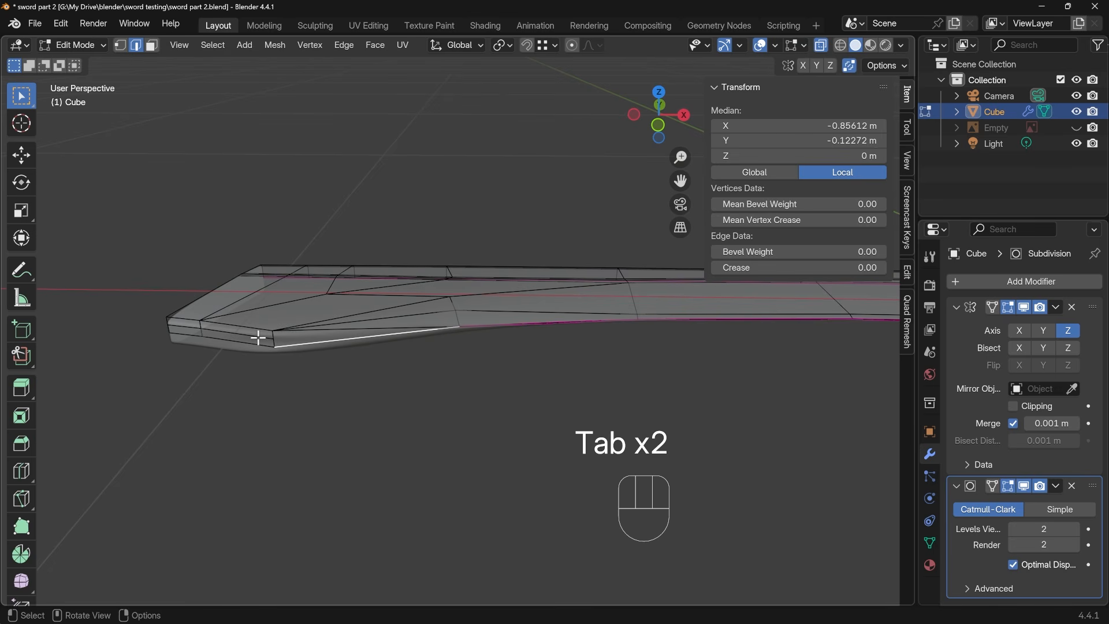
# Dissolve the remaining loop-cut edges around the base end's side and turn off X-ray to check the smoothed surface
pyautogui.hotkey('ctrl', 'x')
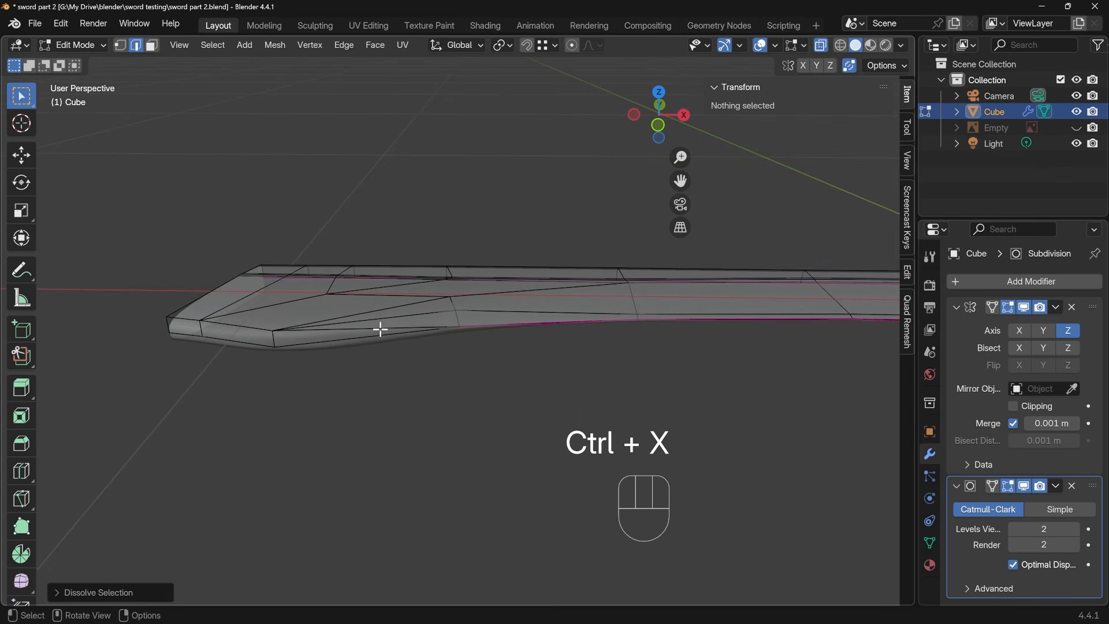
pyautogui.press('Tab')
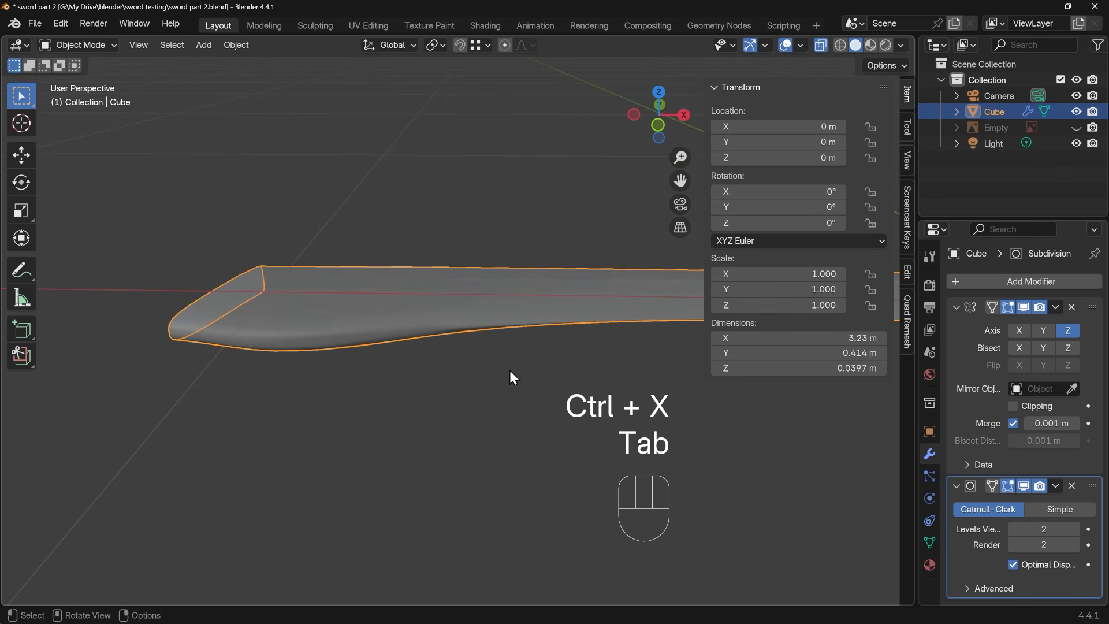
pyautogui.moveTo(510, 371); pyautogui.dragTo(553, 399, button='middle')
pyautogui.hotkey('alt', 'z')
pyautogui.press('Tab')
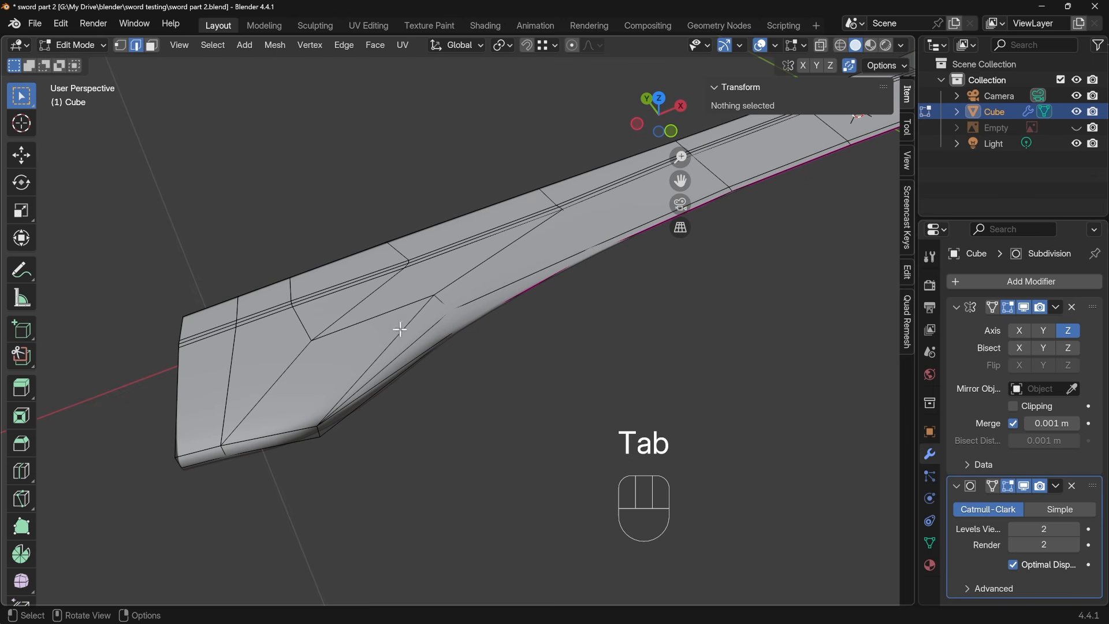
pyautogui.keyDown('shift'); pyautogui.moveTo(416, 366); pyautogui.dragTo(455, 322, button='middle'); pyautogui.keyUp('shift')
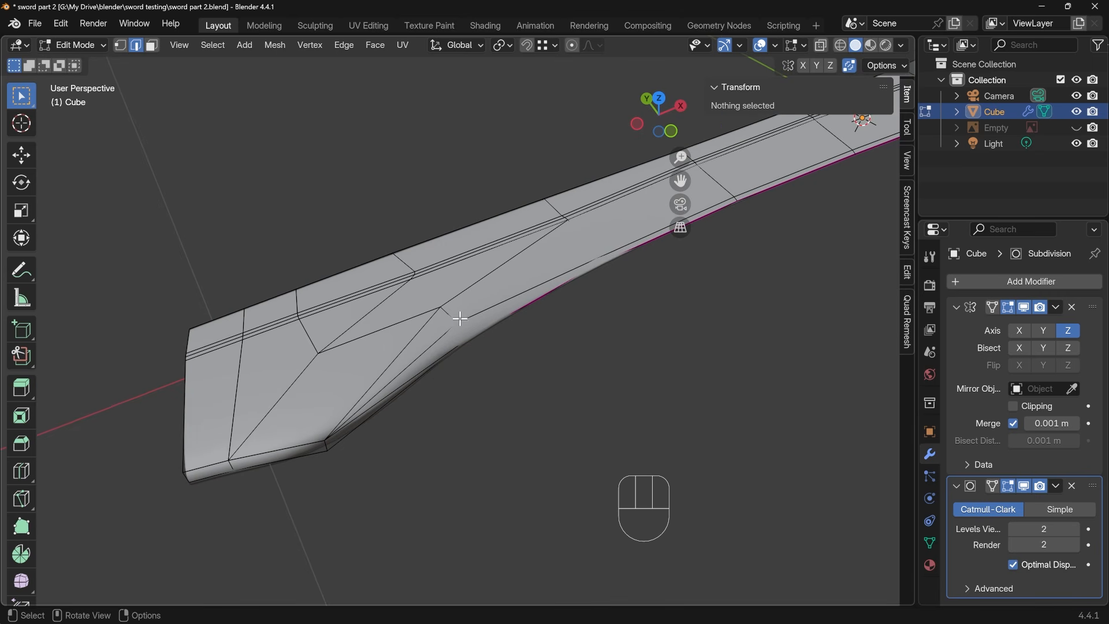
# Knife-cut a new line along the base end's lower side to its end edge and dissolve the old slanted edge beside it
pyautogui.press('k')
pyautogui.click(457, 322)
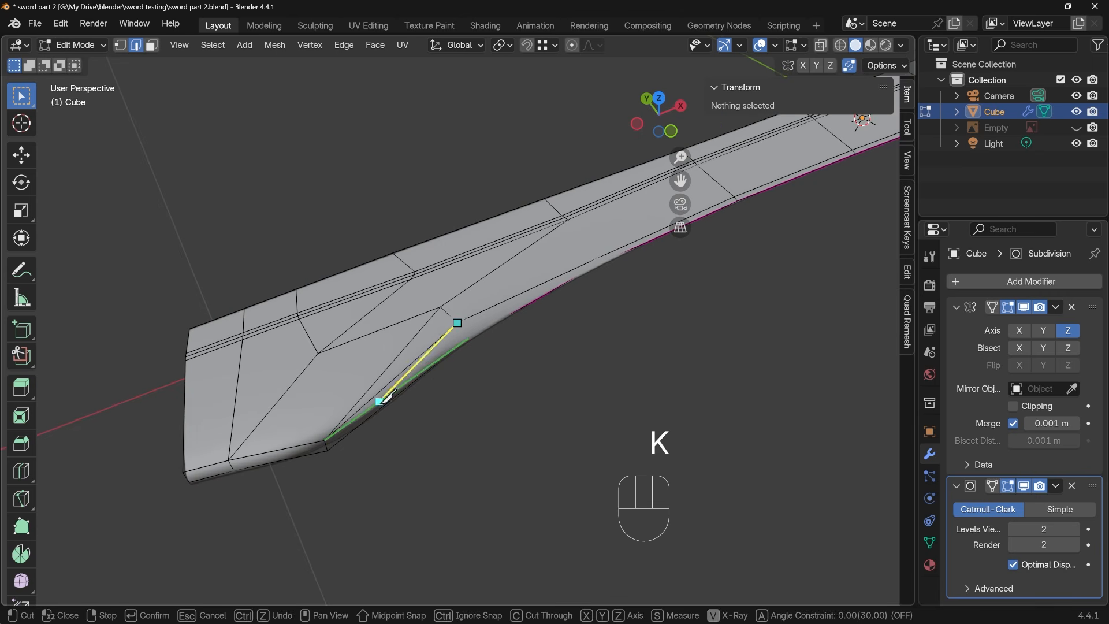
pyautogui.click(345, 418)
pyautogui.click(183, 461)
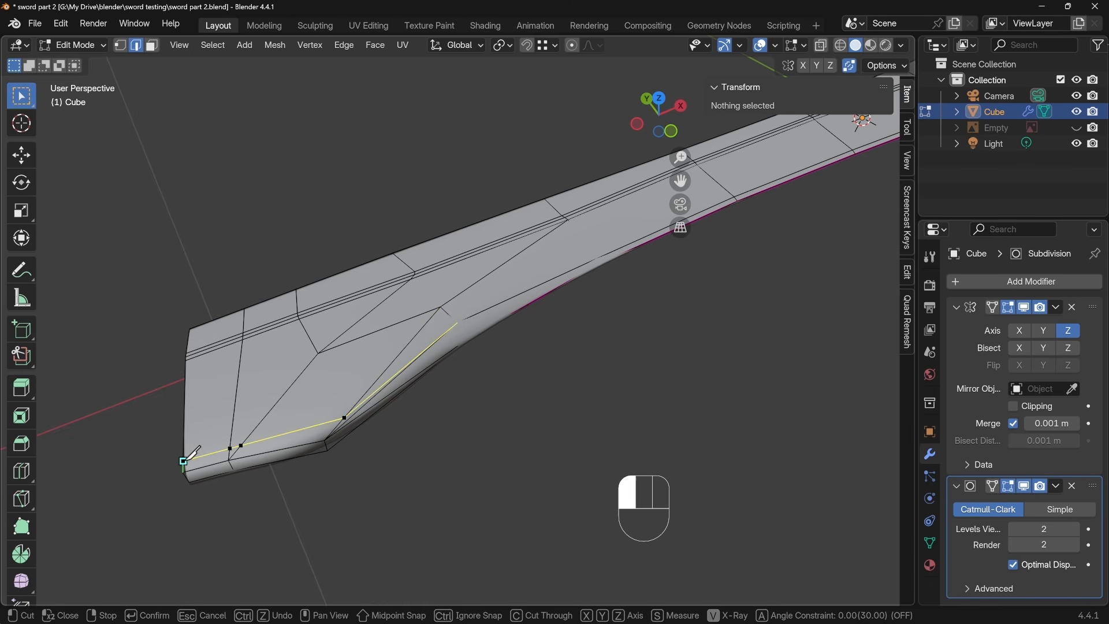
pyautogui.press('Return')
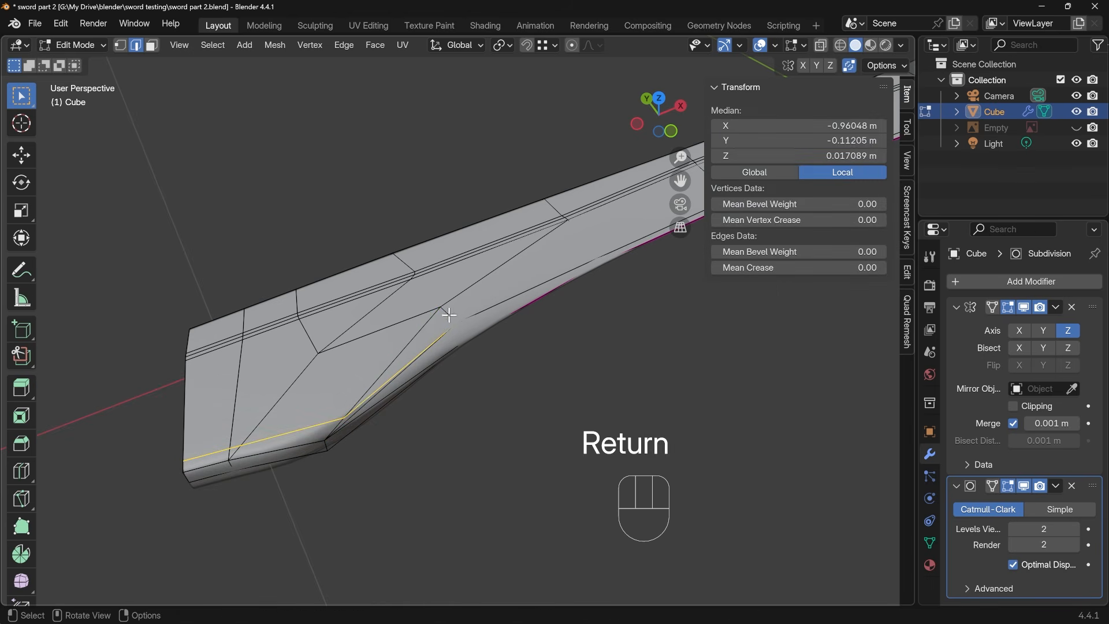
pyautogui.click(390, 388)
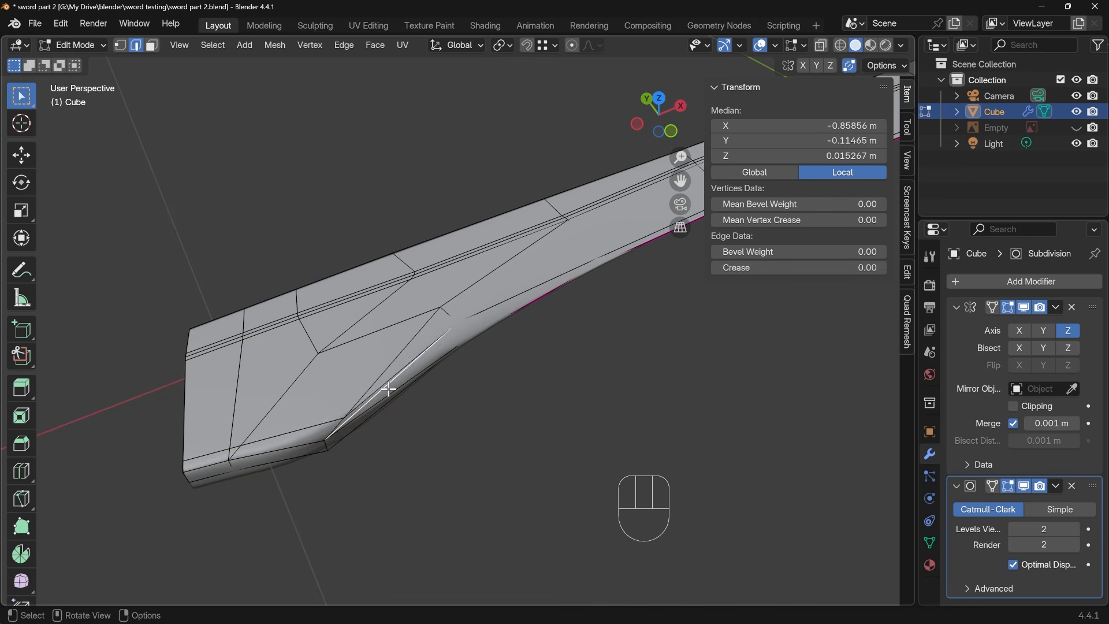
pyautogui.hotkey('ctrl', 'x')
# Vertex-slide the bend point of the new cut to reposition it beside the base end's outline corner
pyautogui.press('1')
pyautogui.click(344, 419)
pyautogui.moveTo(398, 419); pyautogui.dragTo(433, 387, button='middle')
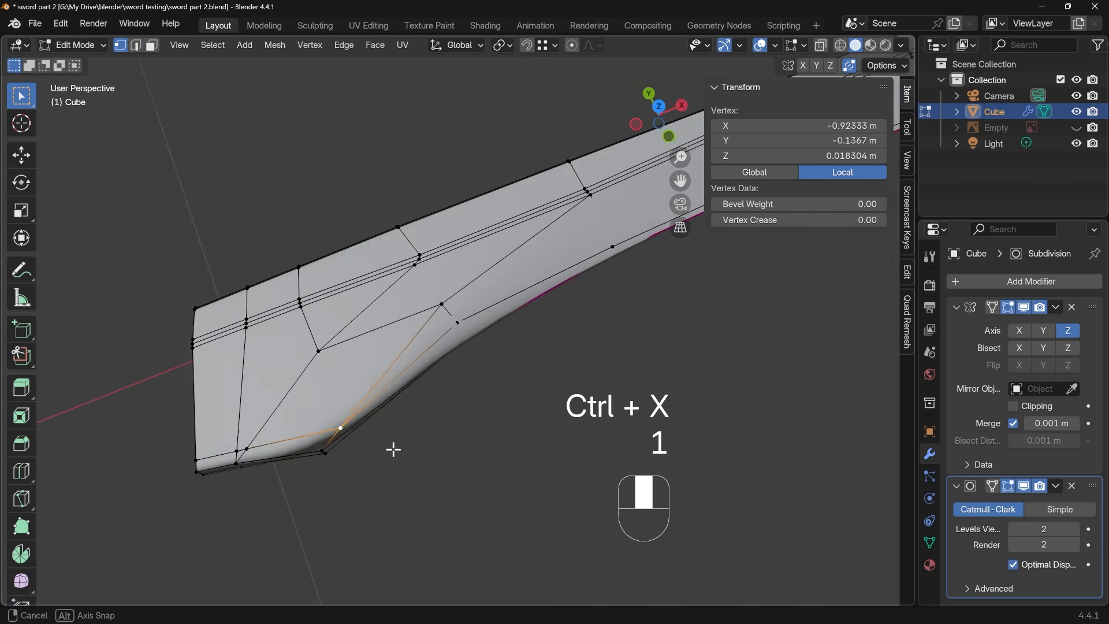
pyautogui.press('g')
pyautogui.press('g')
pyautogui.click(310, 435)
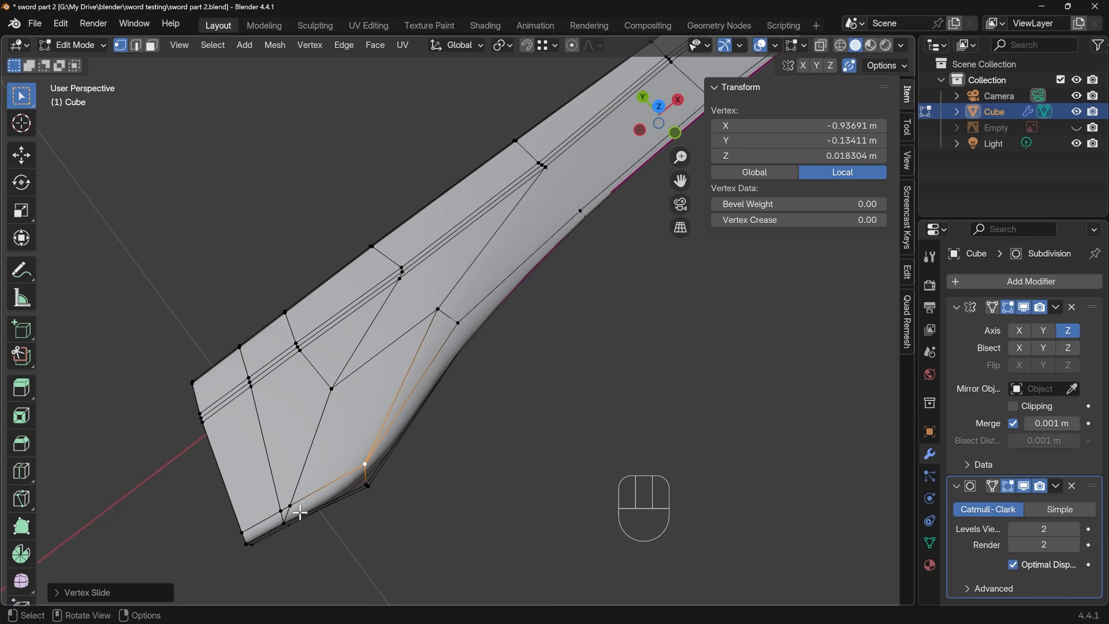
# Slide the cut's vertex near the base end along the new line by a factor of 1 onto the adjacent vertex
pyautogui.click(280, 510)
pyautogui.press('g')
pyautogui.press('g')
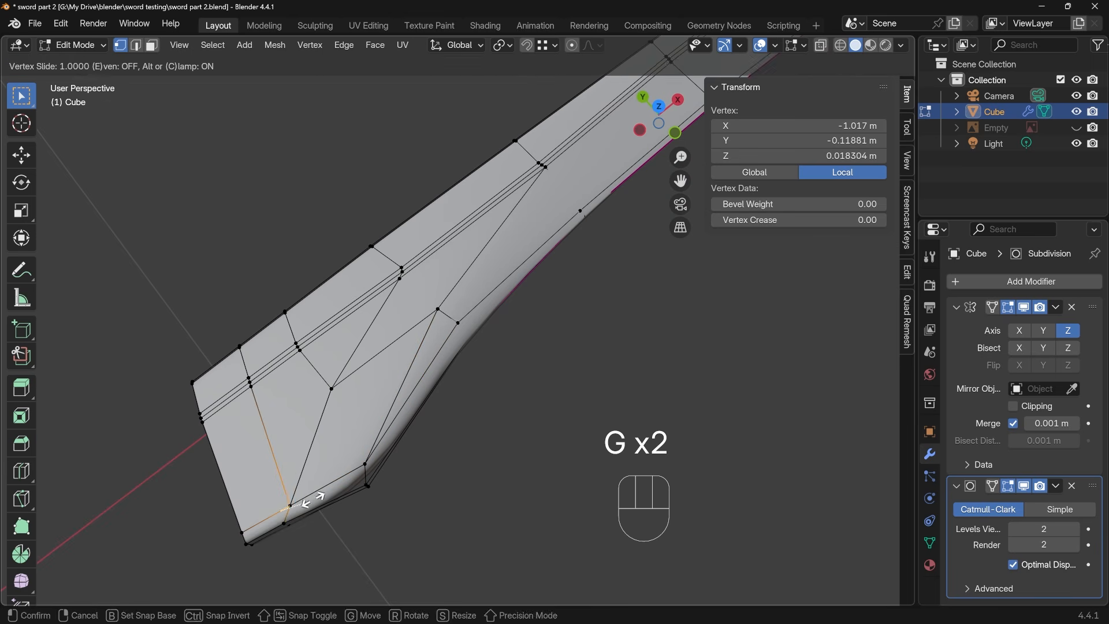
pyautogui.click(322, 496)
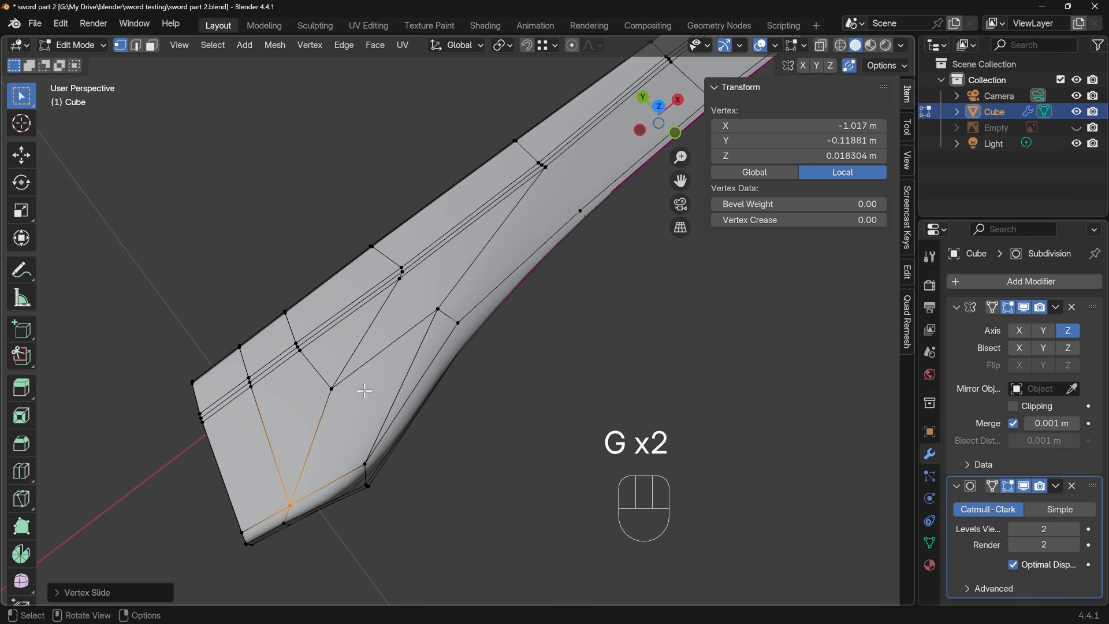
pyautogui.keyDown('alt'); pyautogui.click(368, 325); pyautogui.keyUp('alt')
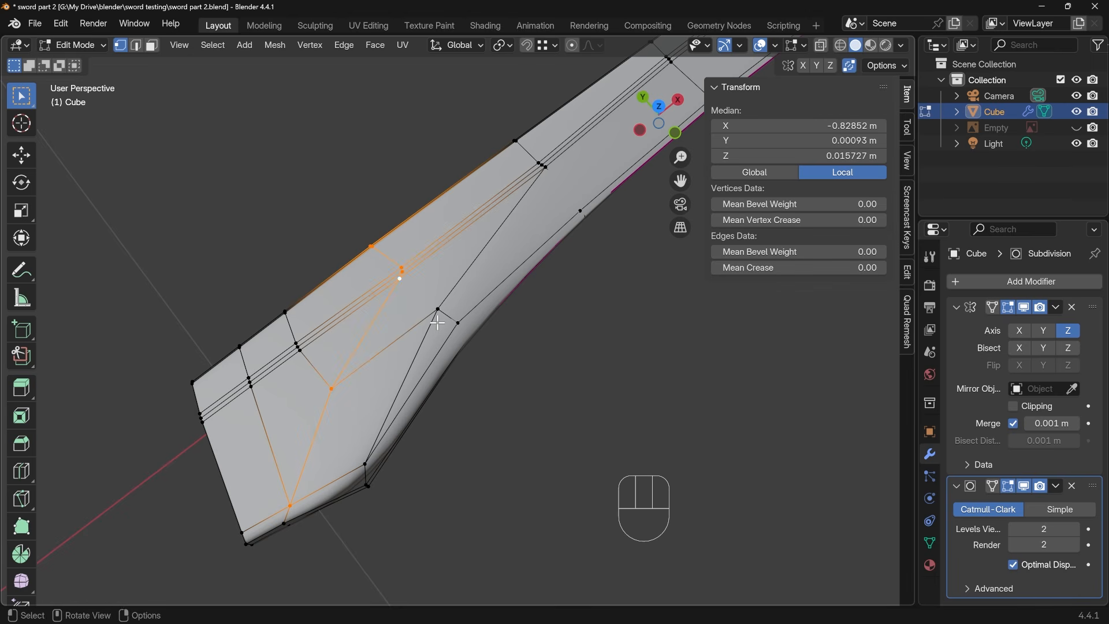
pyautogui.keyDown('alt'); pyautogui.keyDown('shift'); pyautogui.click(451, 293); pyautogui.keyUp('shift'); pyautogui.keyUp('alt')
pyautogui.press('2')
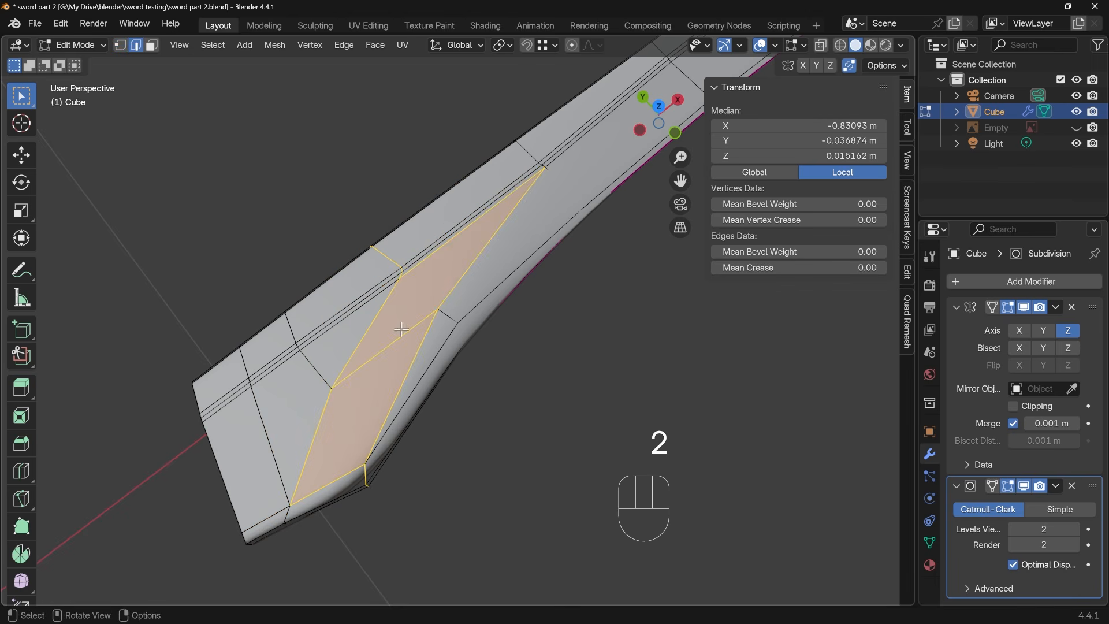
pyautogui.keyDown('ctrl'); pyautogui.moveTo(402, 330); pyautogui.dragTo(378, 376); pyautogui.keyUp('ctrl')
pyautogui.moveTo(335, 480)
pyautogui.keyDown('ctrl'); pyautogui.mouseDown()
pyautogui.moveTo(337, 503)
pyautogui.moveTo(349, 495)
pyautogui.mouseUp(); pyautogui.keyUp('ctrl')
pyautogui.keyDown('shift'); pyautogui.click(287, 514); pyautogui.keyUp('shift')
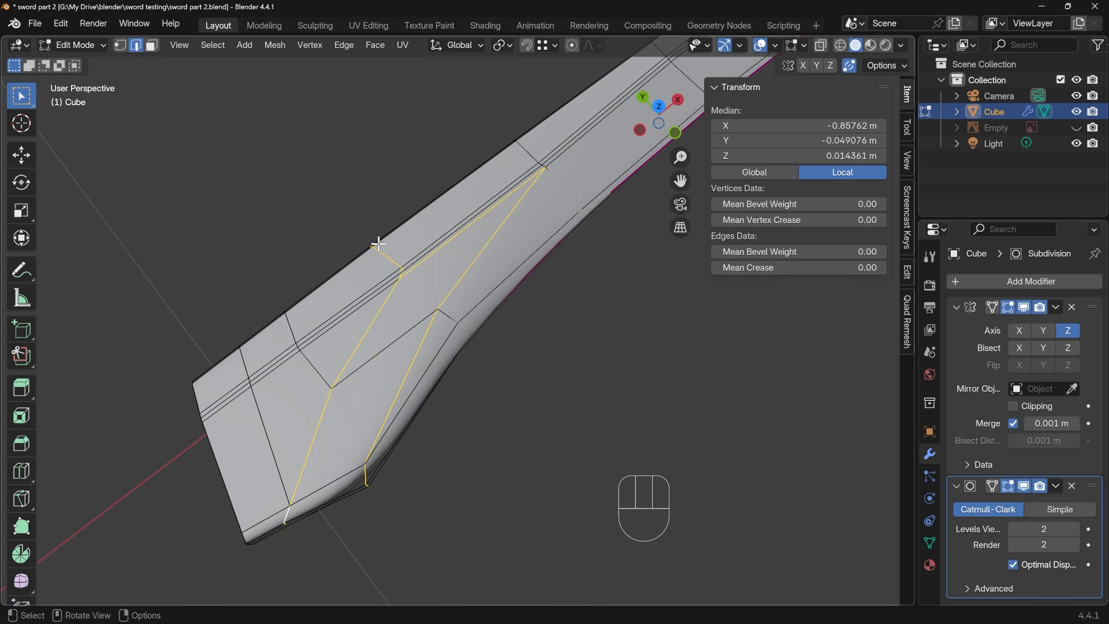
pyautogui.keyDown('ctrl'); pyautogui.moveTo(358, 236); pyautogui.dragTo(404, 276); pyautogui.keyUp('ctrl')
pyautogui.keyDown('ctrl'); pyautogui.moveTo(431, 246); pyautogui.dragTo(444, 268); pyautogui.keyUp('ctrl')
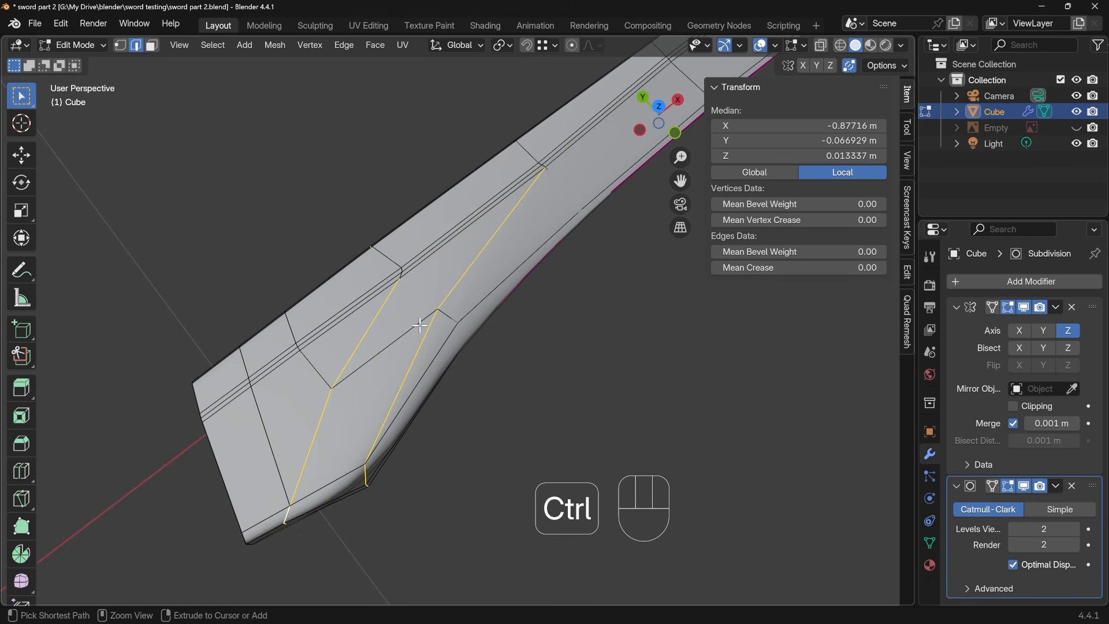
pyautogui.hotkey('ctrl', 'b')
pyautogui.press('shift')
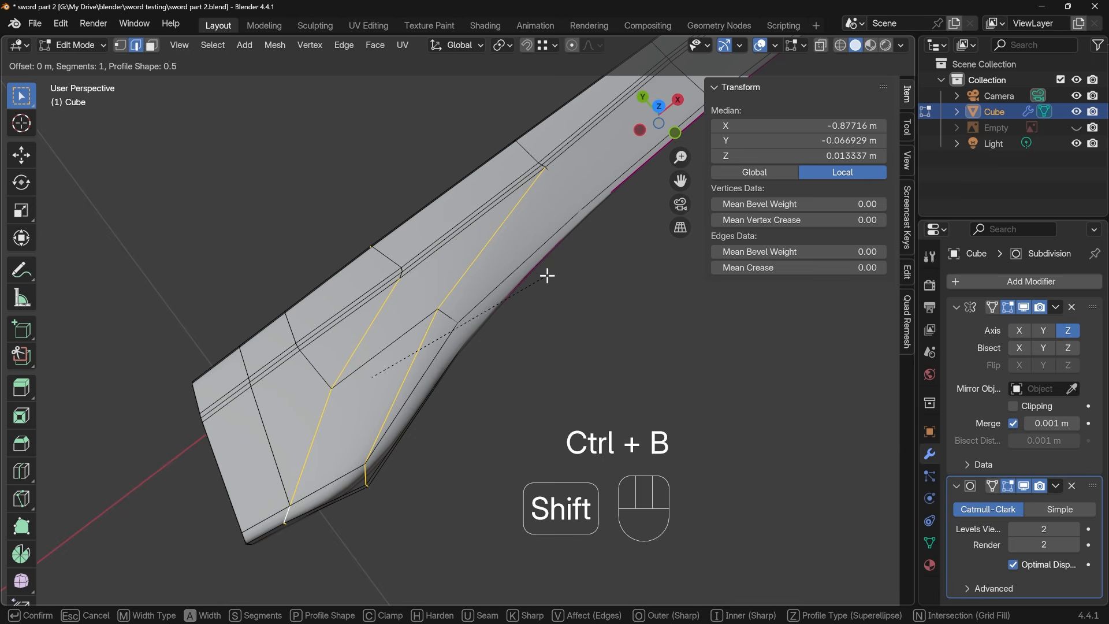
pyautogui.rightClick(562, 270)
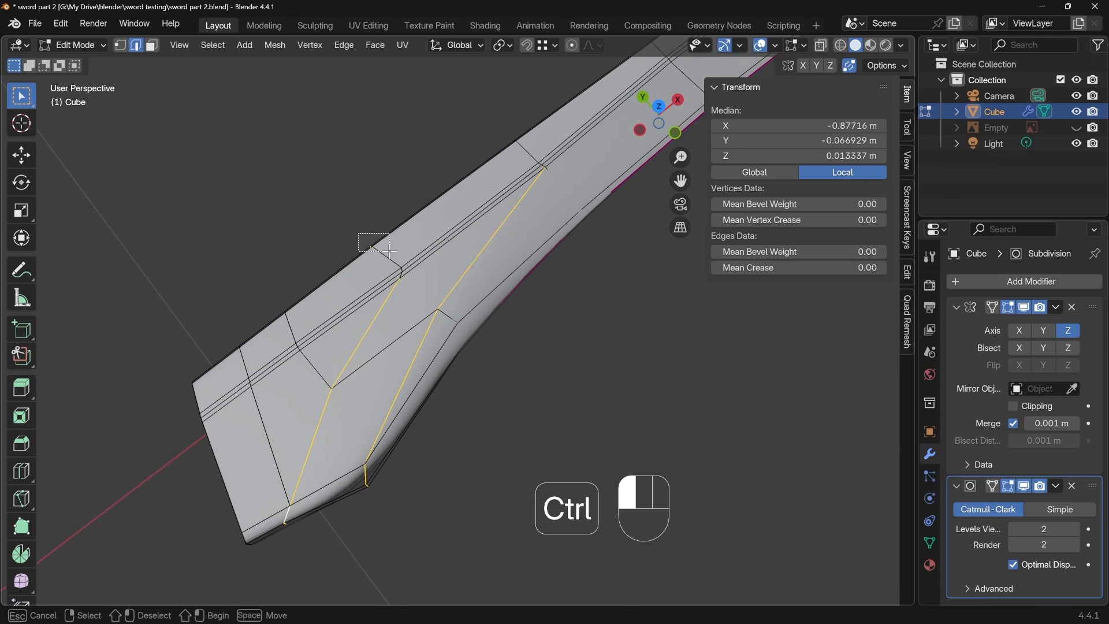
pyautogui.moveTo(363, 232); pyautogui.dragTo(520, 249, button='middle')
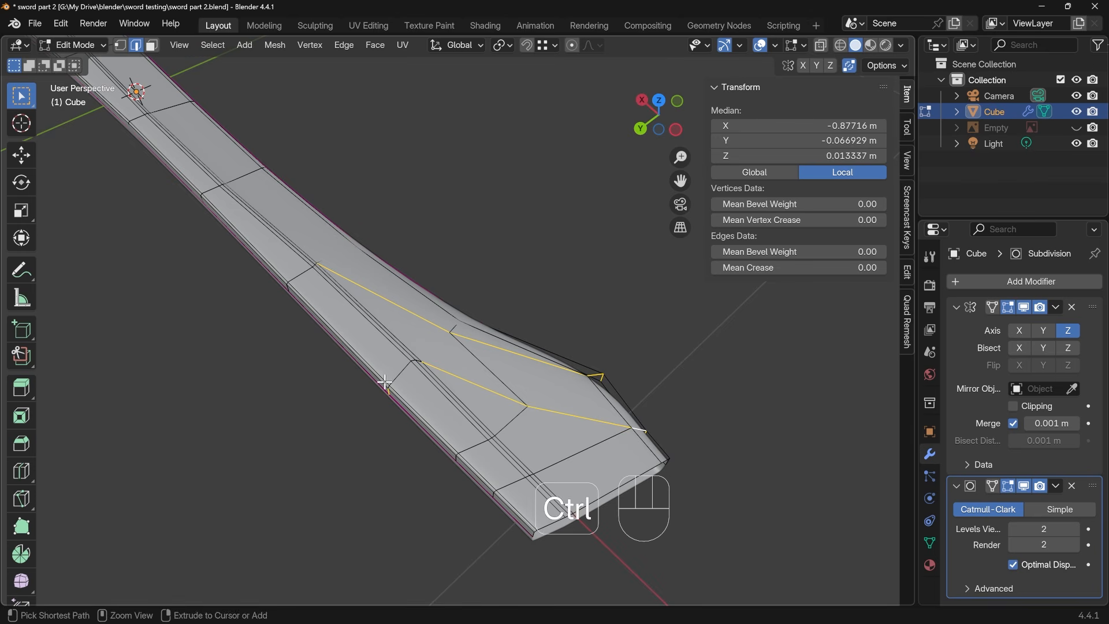
pyautogui.keyDown('ctrl'); pyautogui.moveTo(378, 373); pyautogui.dragTo(401, 396); pyautogui.keyUp('ctrl')
pyautogui.moveTo(604, 376); pyautogui.dragTo(436, 348, button='middle')
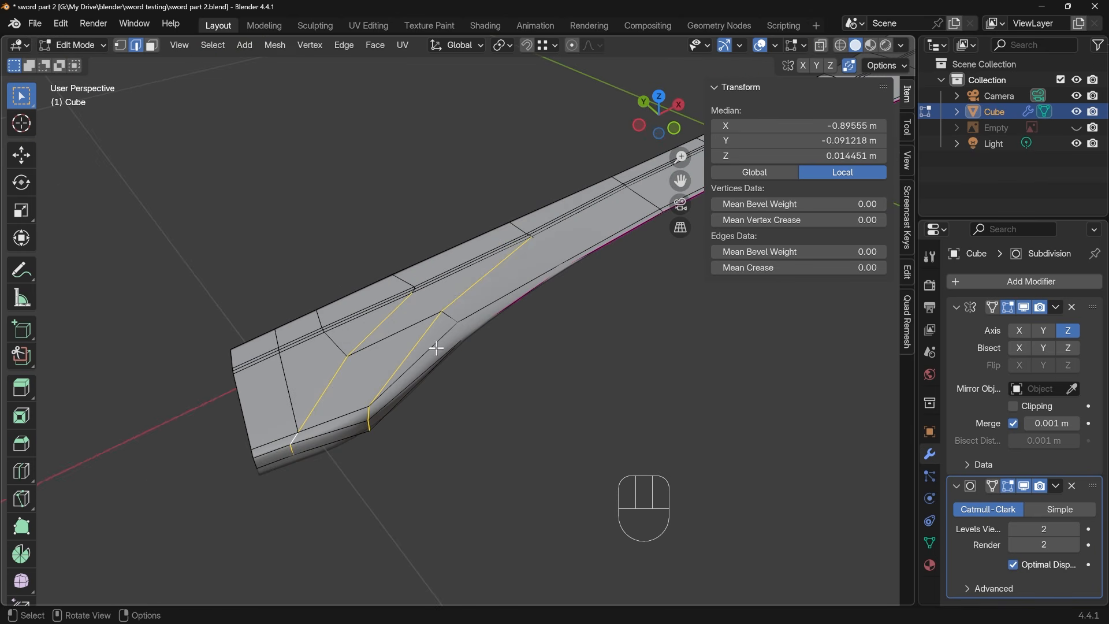
pyautogui.hotkey('ctrl', 'b')
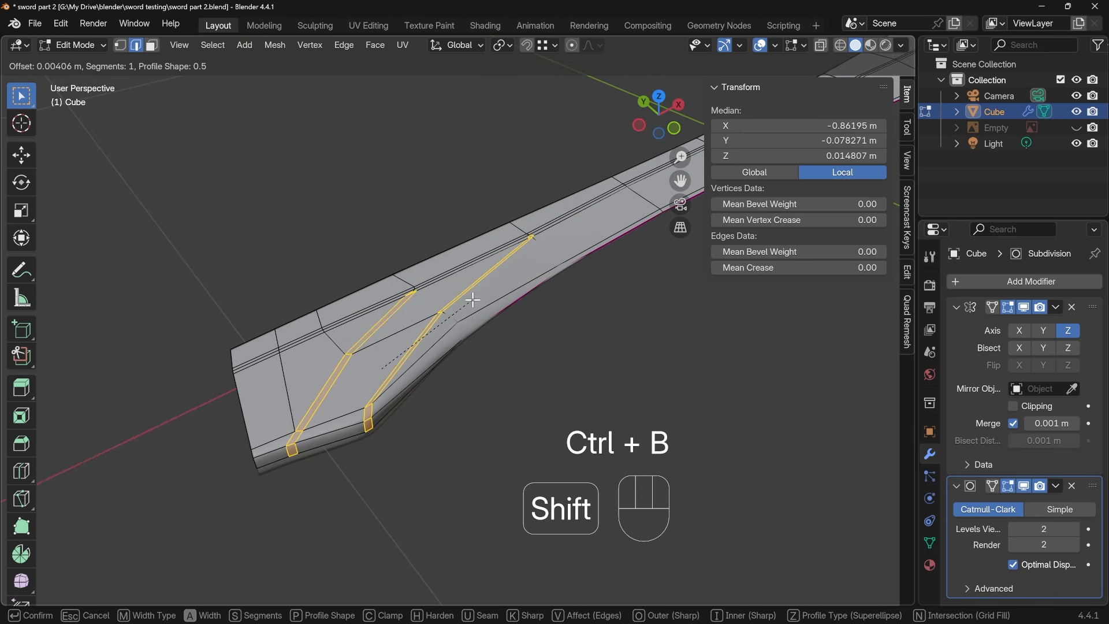
pyautogui.rightClick(478, 301)
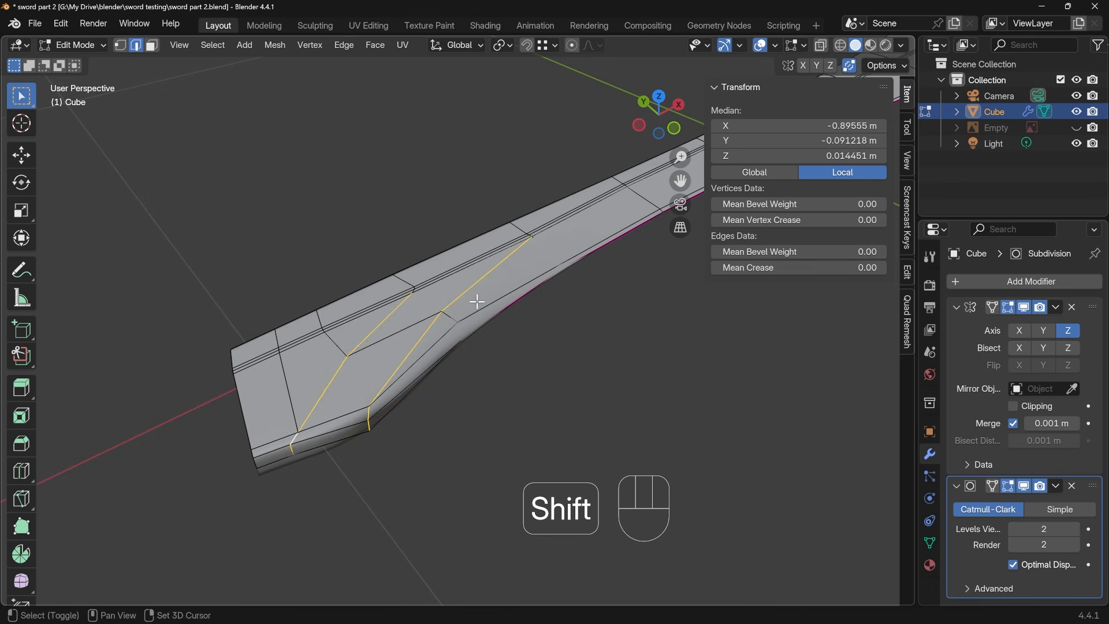
pyautogui.hotkey('ctrl', 'z')
pyautogui.hotkey('ctrl', 'shift', 'z')
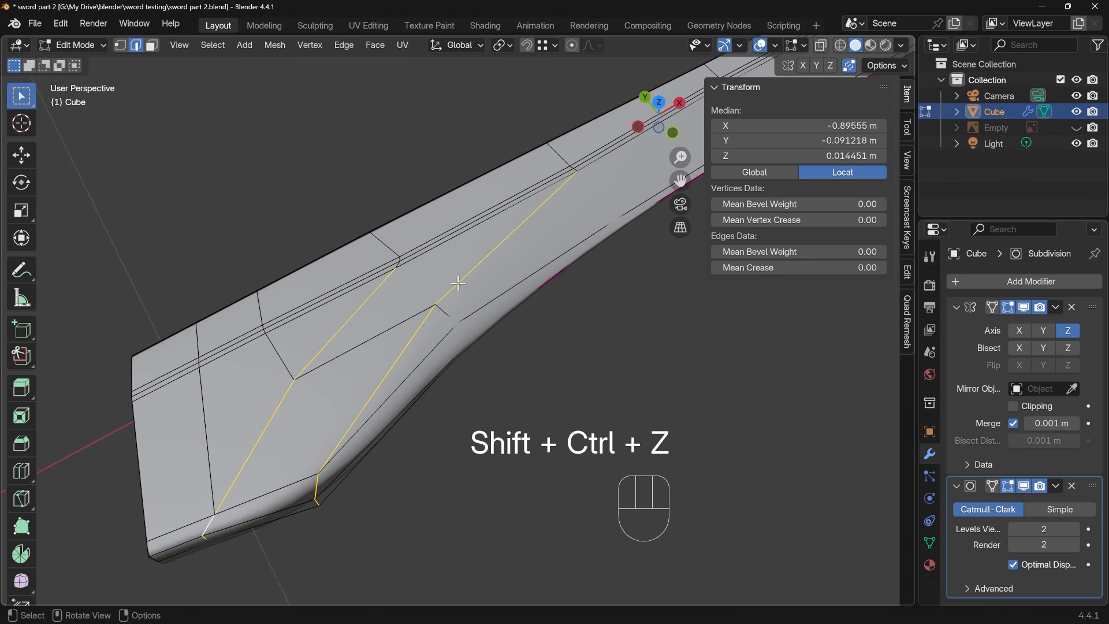
# Bevel the long diagonal edge path running to the base end's outline corner about 0.007 m wide with 2 segments
pyautogui.click(448, 294)
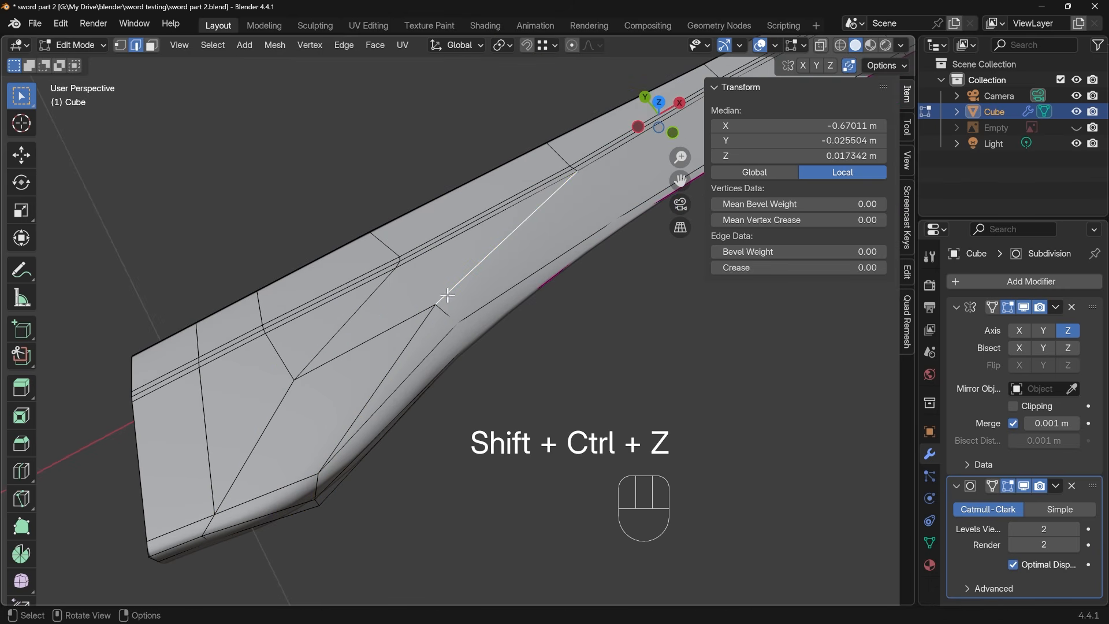
pyautogui.keyDown('ctrl'); pyautogui.click(317, 499); pyautogui.keyUp('ctrl')
pyautogui.hotkey('ctrl', 'b')
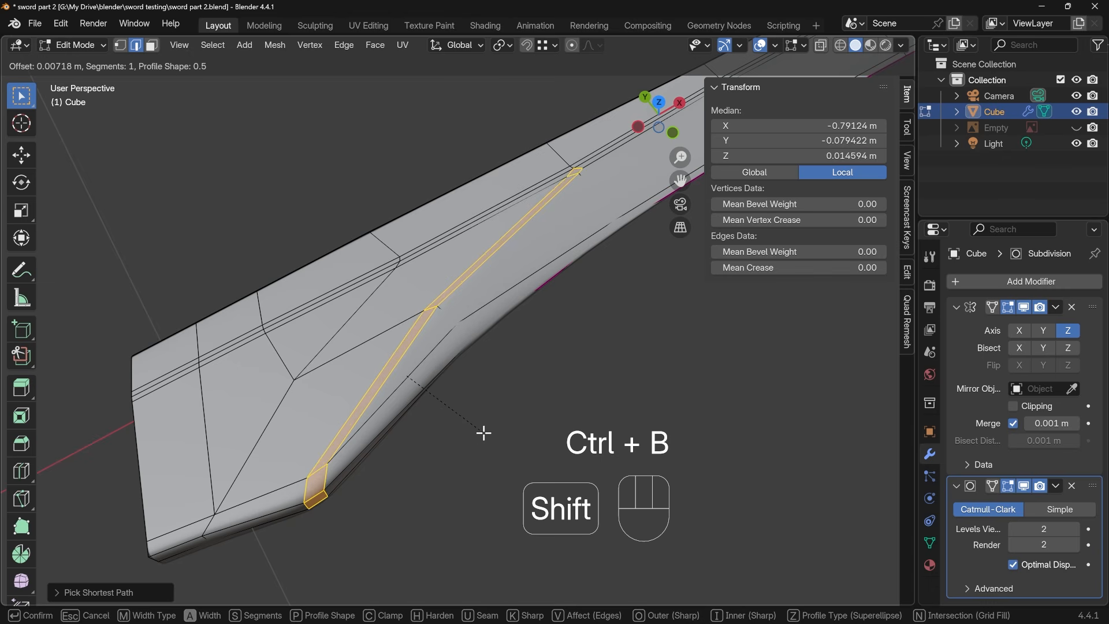
pyautogui.scroll(1, 484, 433)
pyautogui.click(484, 432)
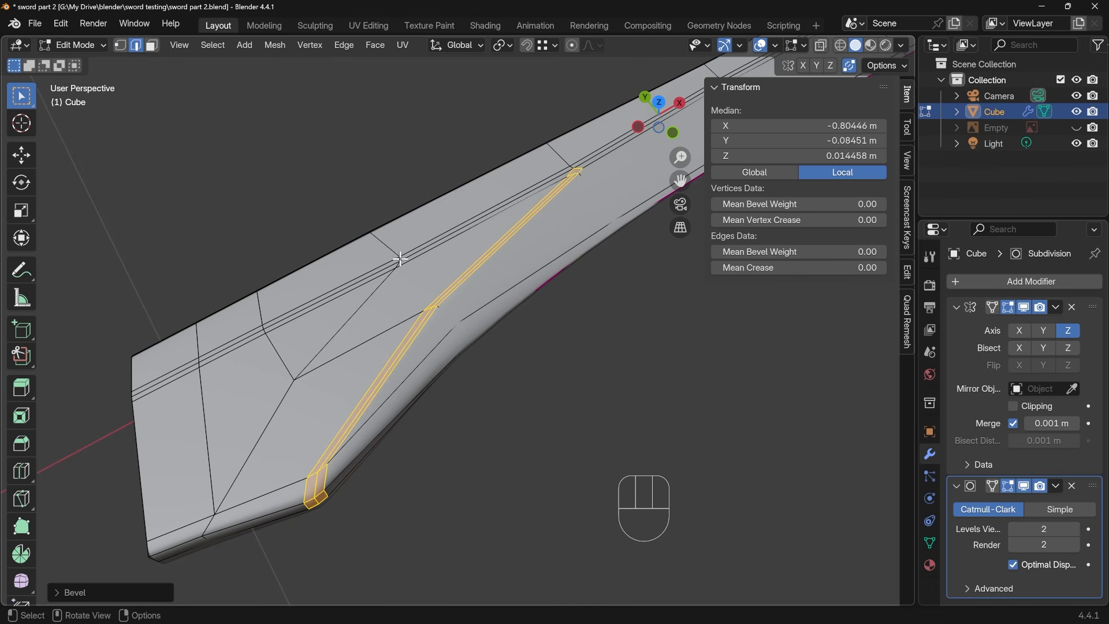
# Bevel the second diagonal edge path nearer the base end about 0.0055 m wide with 2 segments
pyautogui.click(356, 317)
pyautogui.keyDown('ctrl'); pyautogui.click(204, 536); pyautogui.keyUp('ctrl')
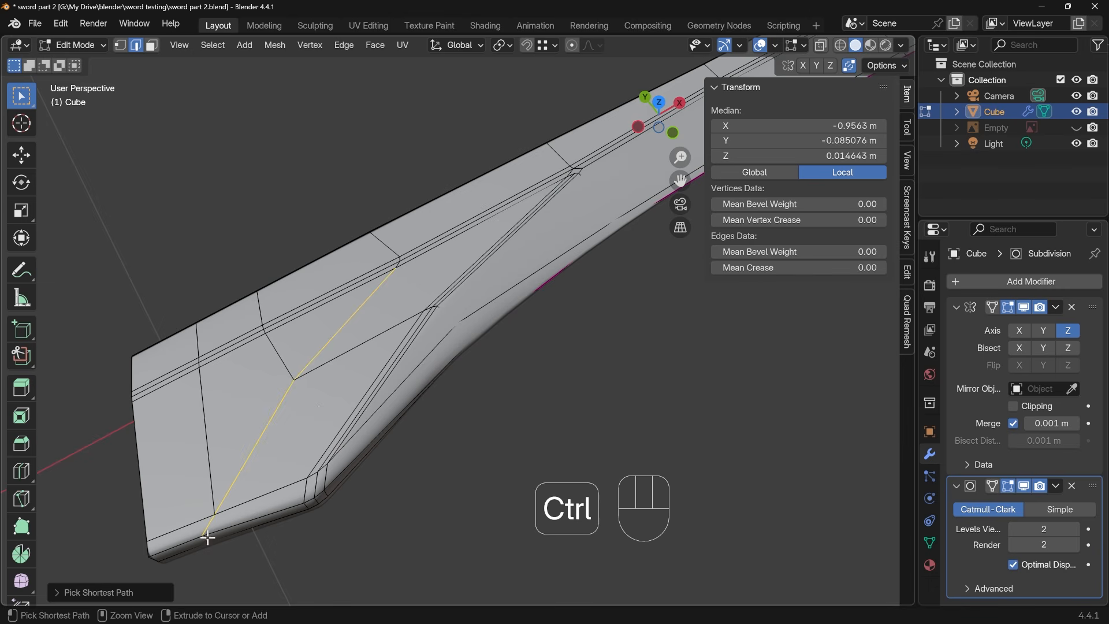
pyautogui.hotkey('ctrl', 'b')
pyautogui.press('shift')
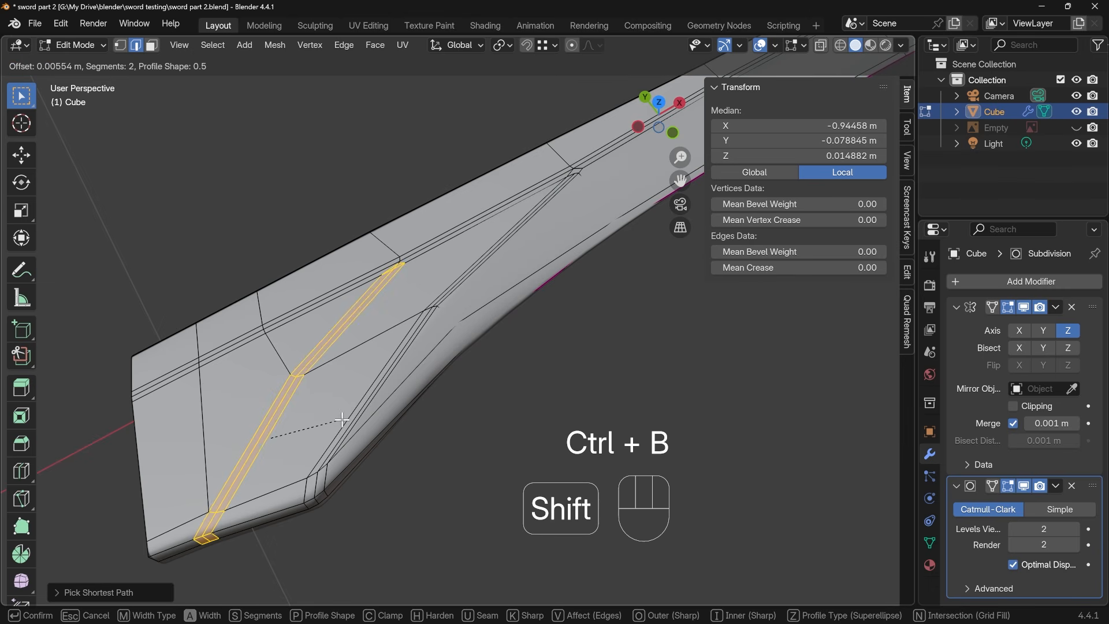
pyautogui.click(343, 419)
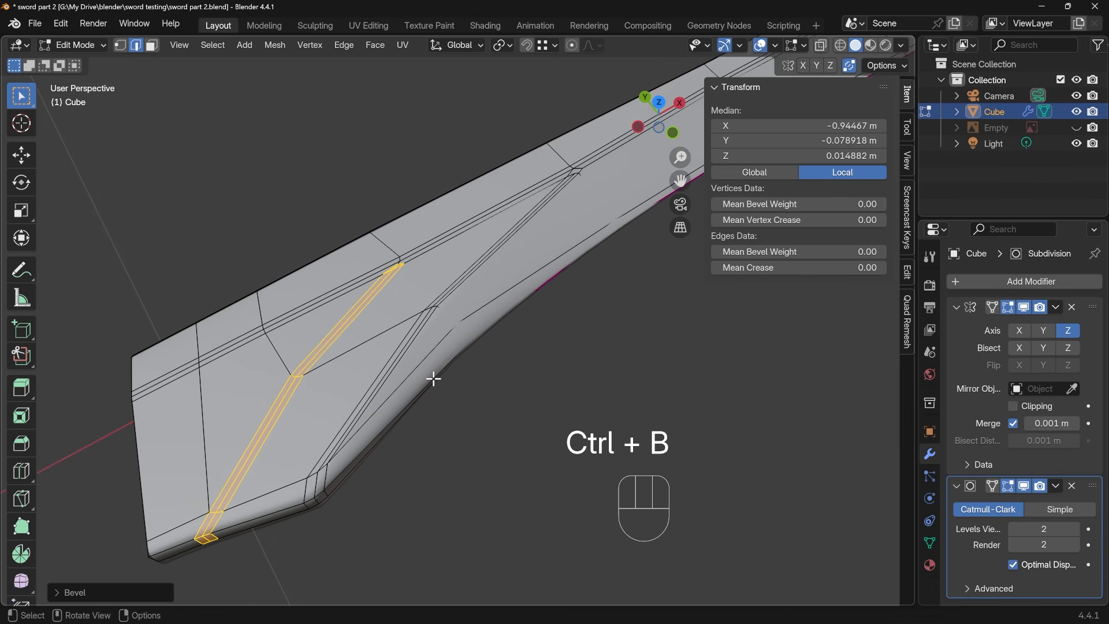
# With X-ray on, slide the stray vertex at the long bevel's inner end onto its neighbour and nudge the merged vertex into place
pyautogui.moveTo(471, 267); pyautogui.dragTo(501, 272, button='middle')
pyautogui.keyDown('shift'); pyautogui.moveTo(543, 233); pyautogui.dragTo(248, 429, button='middle'); pyautogui.keyUp('shift')
pyautogui.keyDown('shift'); pyautogui.moveTo(387, 378); pyautogui.dragTo(542, 313, button='middle'); pyautogui.keyUp('shift')
pyautogui.hotkey('alt', 'z')
pyautogui.scroll(4, 465, 344)
pyautogui.press('1')
pyautogui.click(513, 339)
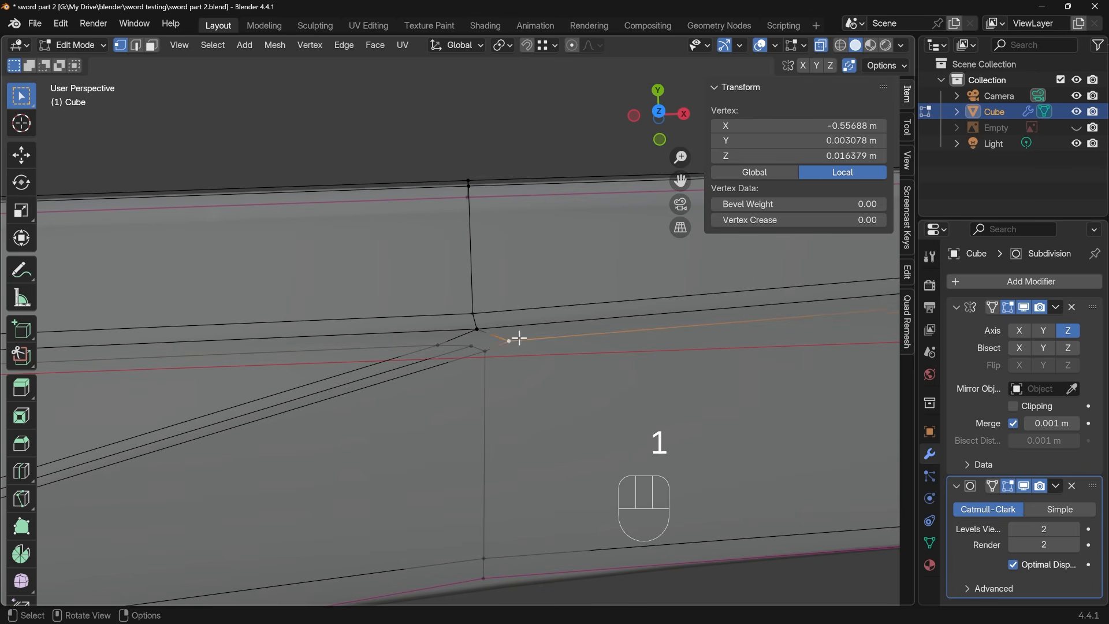
pyautogui.press('g')
pyautogui.press('g')
pyautogui.click(486, 356)
pyautogui.press('g')
pyautogui.click(478, 349)
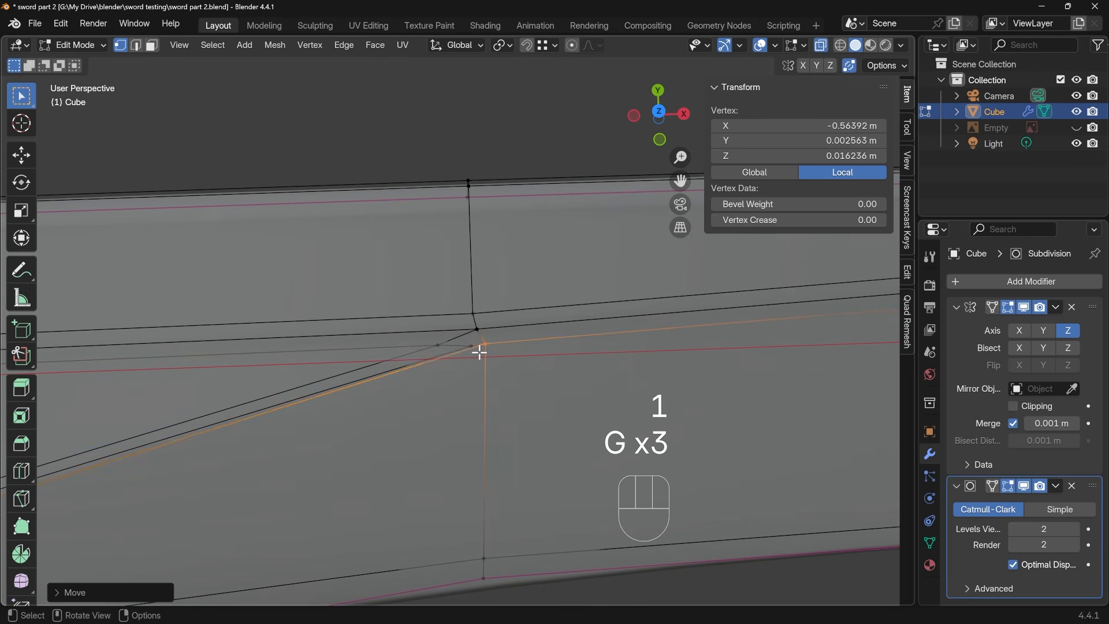
# Move the other two vertices at the long bevel's inner end into line with the repositioned one
pyautogui.press('g')
pyautogui.click(469, 343)
pyautogui.press('g')
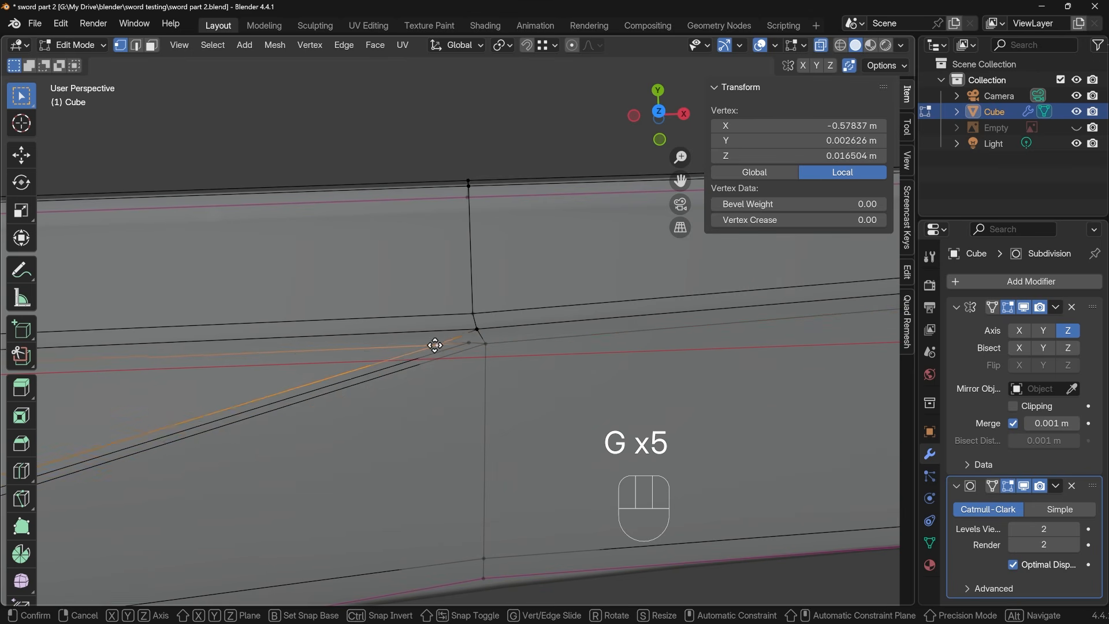
pyautogui.click(462, 344)
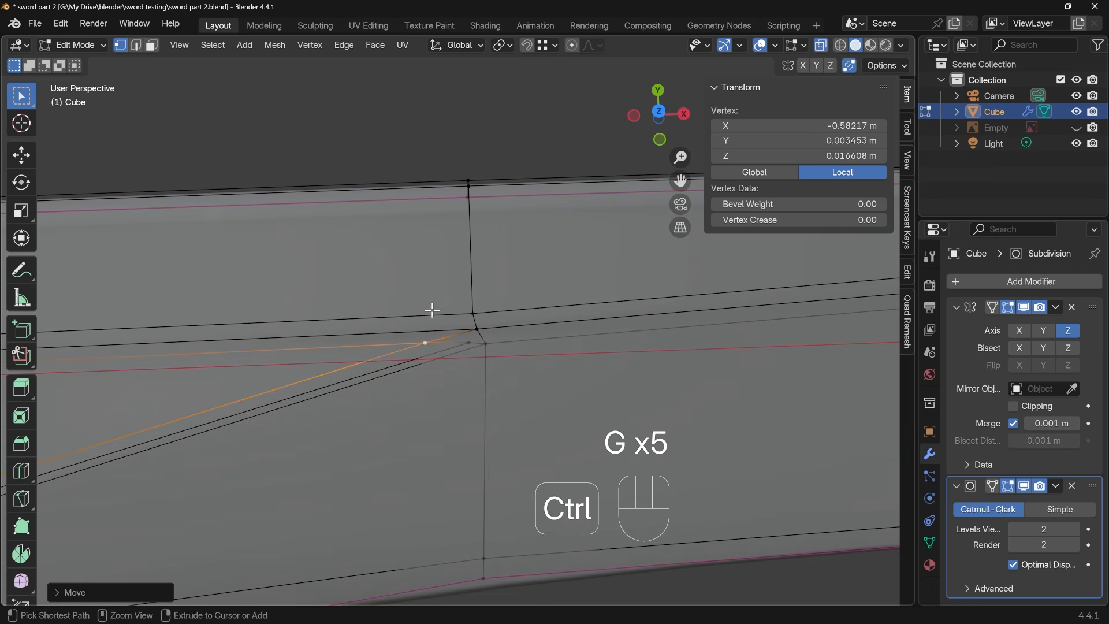
# Add two loop cuts across the blade's back strip, the first slid about 0.95, to line up with the bevel's end vertices
pyautogui.hotkey('ctrl', 'r')
pyautogui.click(323, 308)
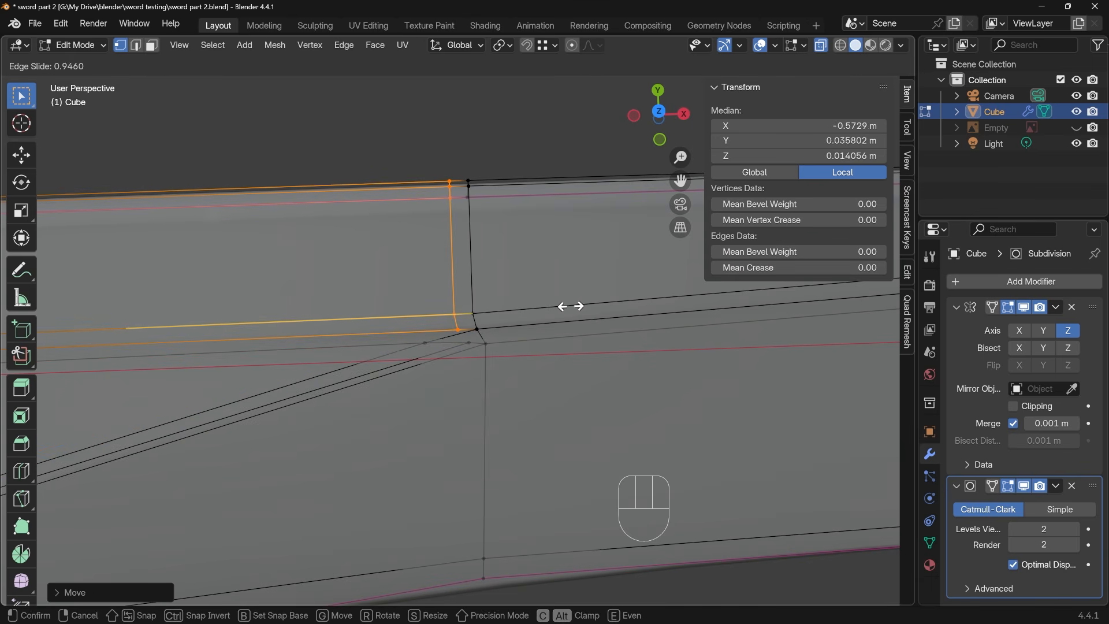
pyautogui.click(566, 305)
pyautogui.hotkey('ctrl', 'r')
pyautogui.click(594, 285)
pyautogui.click(587, 311)
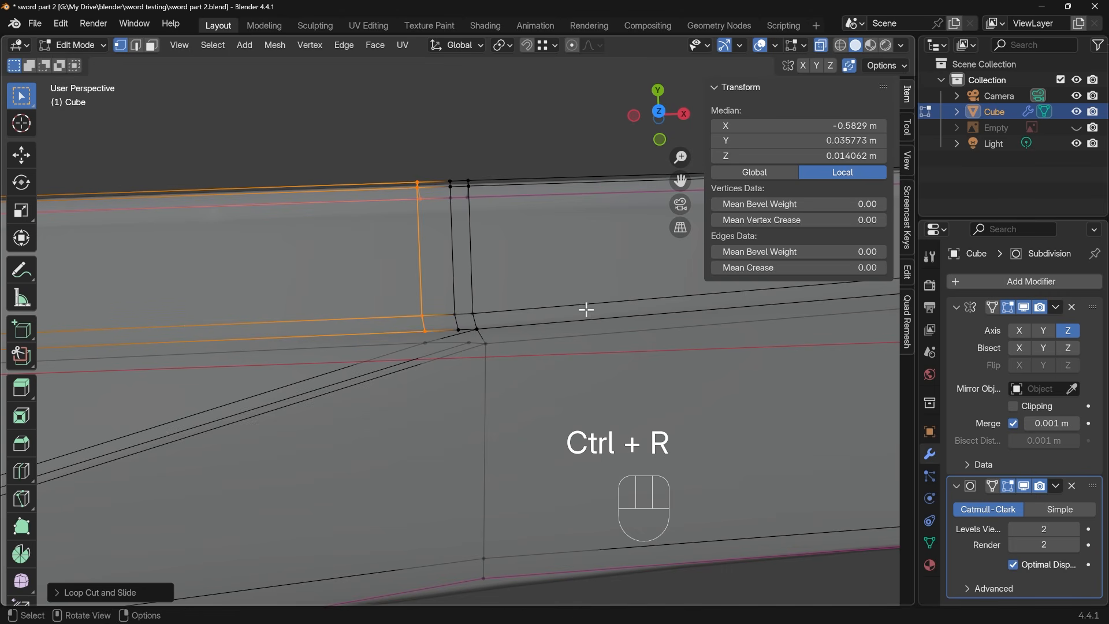
# Connect the lower ends of both new loop cuts to the matching vertices at the end of the long bevel
pyautogui.click(459, 329)
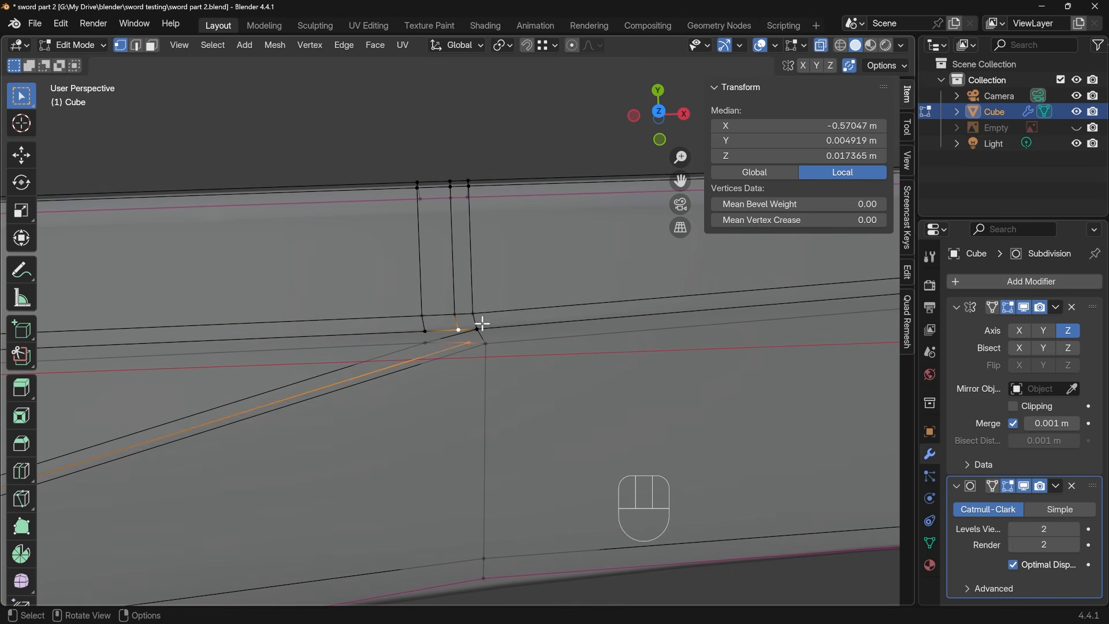
pyautogui.keyDown('shift'); pyautogui.click(483, 330); pyautogui.keyUp('shift')
pyautogui.press('j')
pyautogui.click(425, 332)
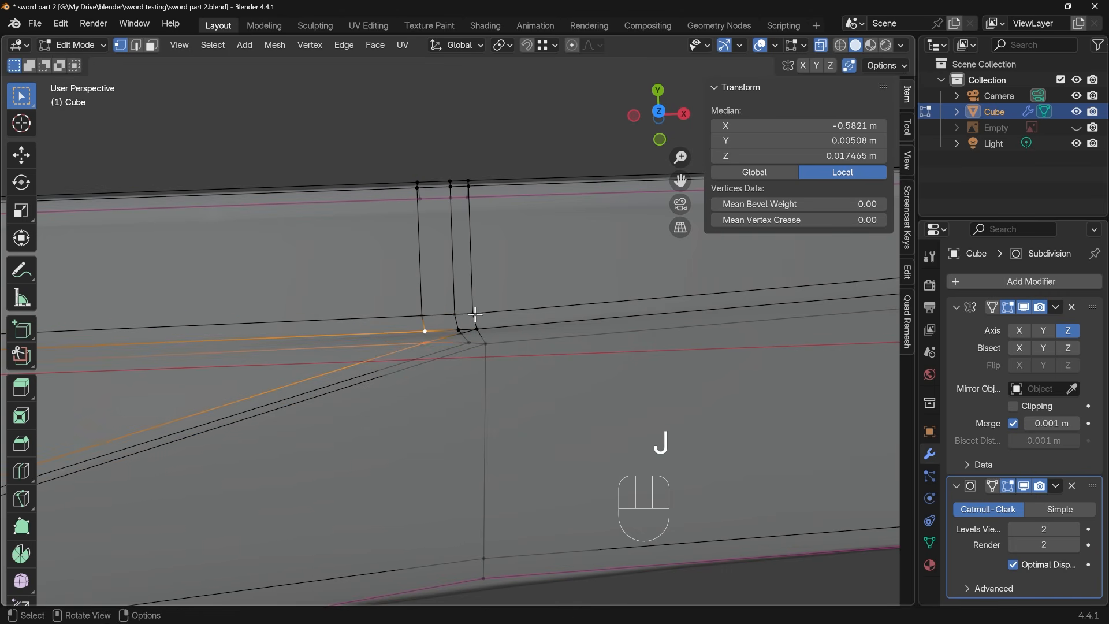
pyautogui.press('j')
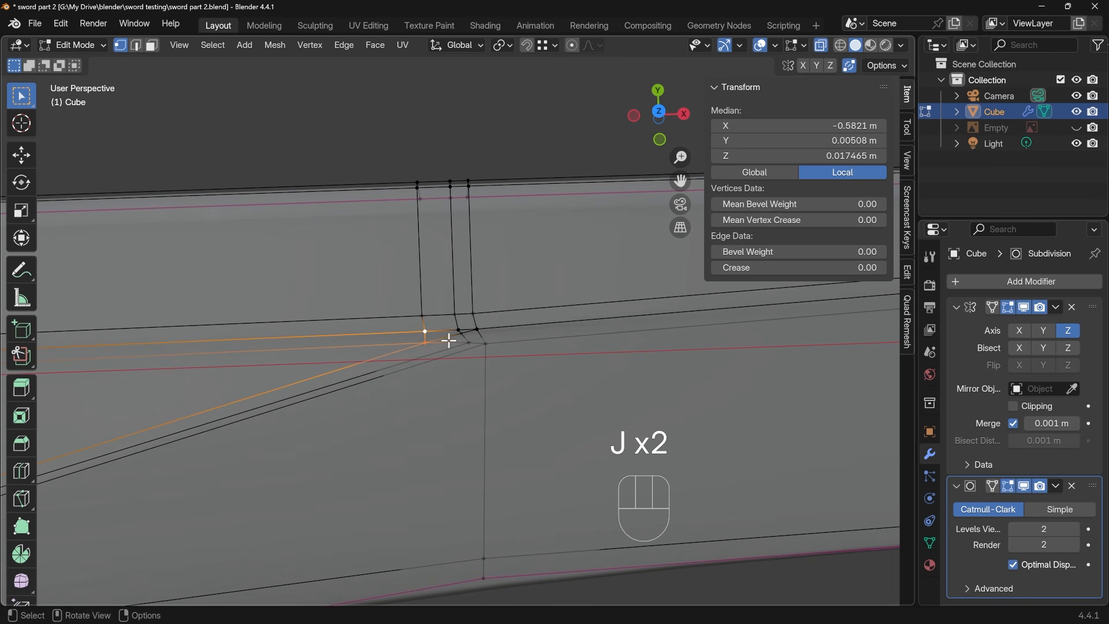
# Try to dissolve the leftover short edges between the connected bevel-end vertices
pyautogui.press('2')
pyautogui.hotkey('ctrl', 'x')
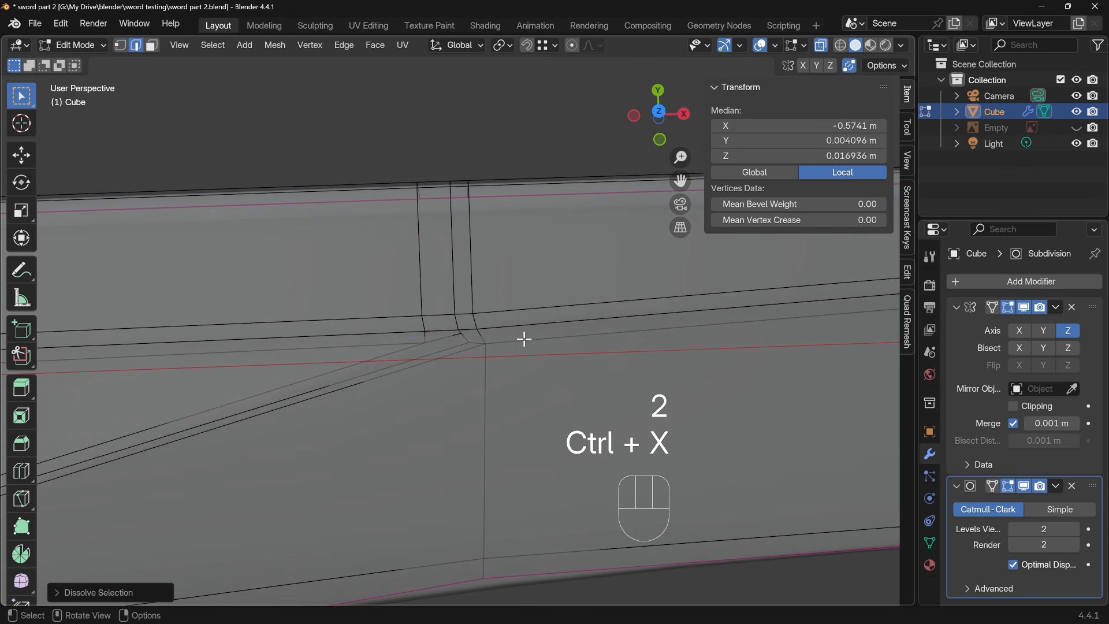
pyautogui.hotkey('ctrl', 'z')
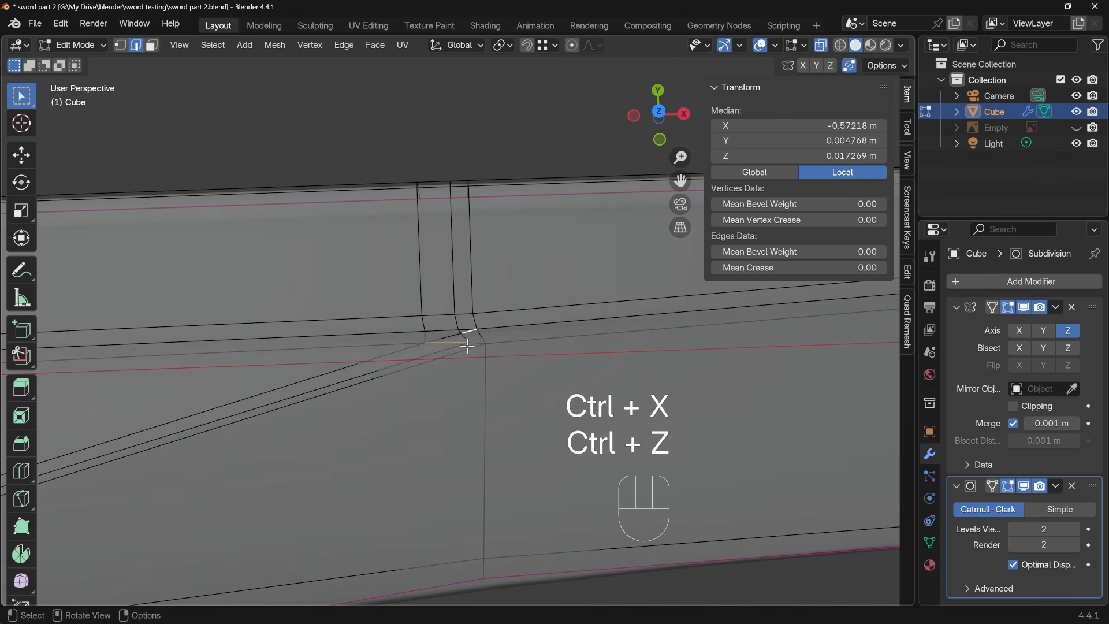
# Dissolve the two leftover short edges between the long bevel's end vertices, leaving the connected end points in place
pyautogui.click(450, 337)
pyautogui.keyDown('shift'); pyautogui.click(471, 332); pyautogui.keyUp('shift')
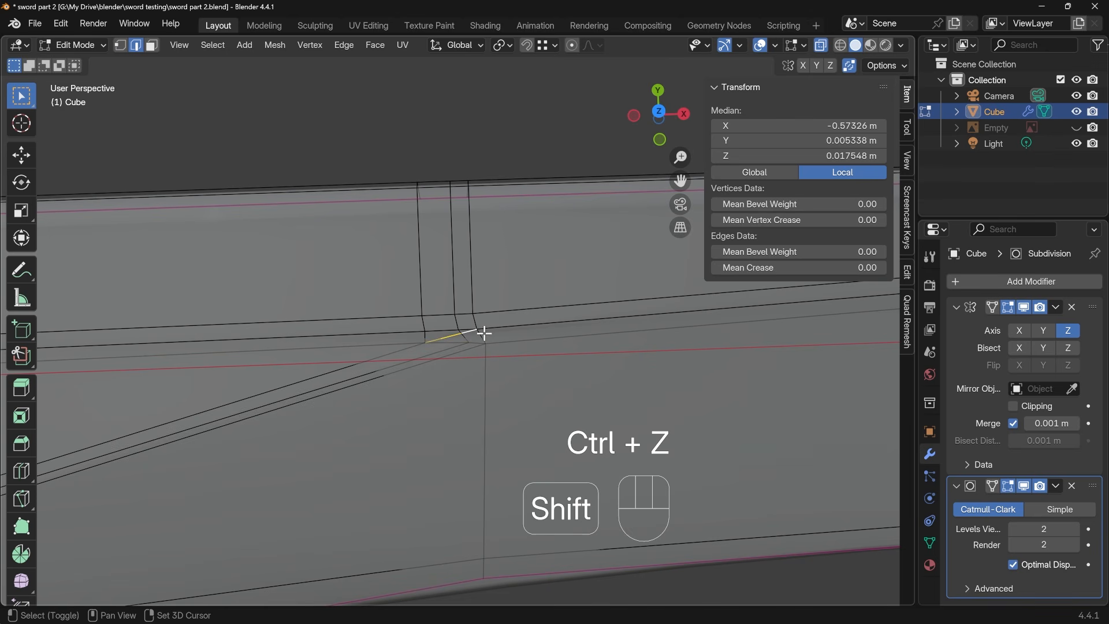
pyautogui.hotkey('ctrl', 'x')
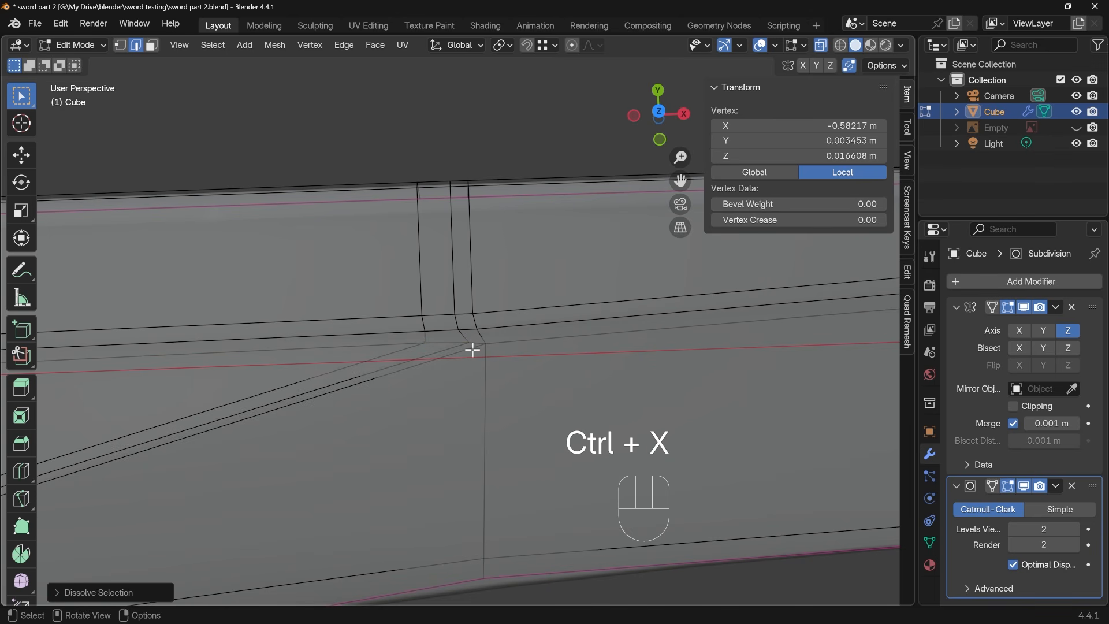
# Nudge the two tip-side vertices at the long bevel's inner end slightly towards the blade's tip
pyautogui.press('1')
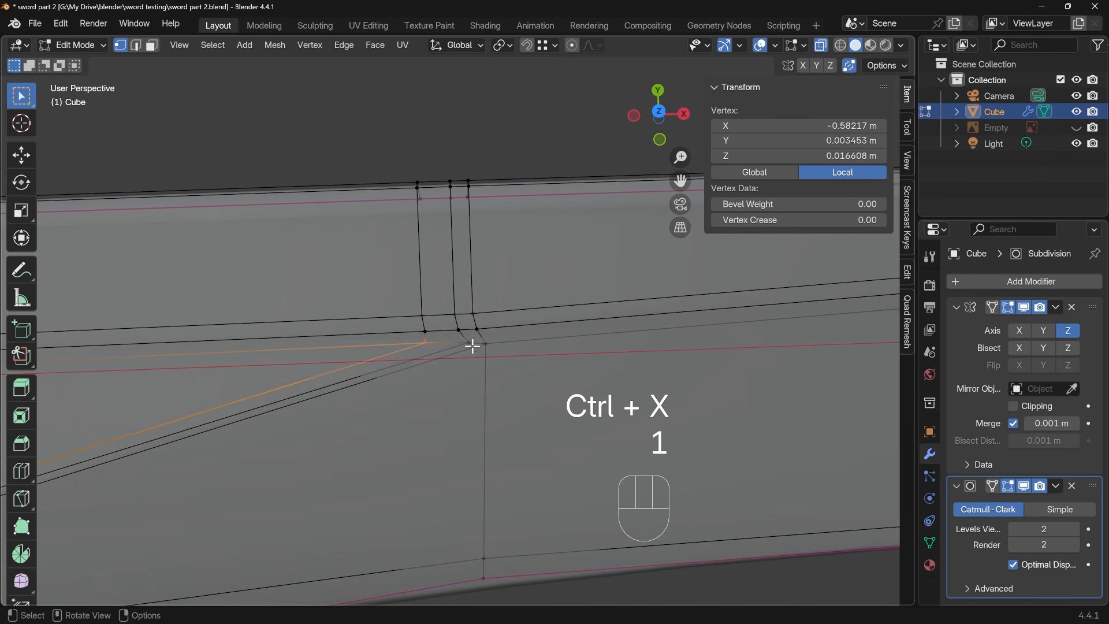
pyautogui.press('g')
pyautogui.press('g')
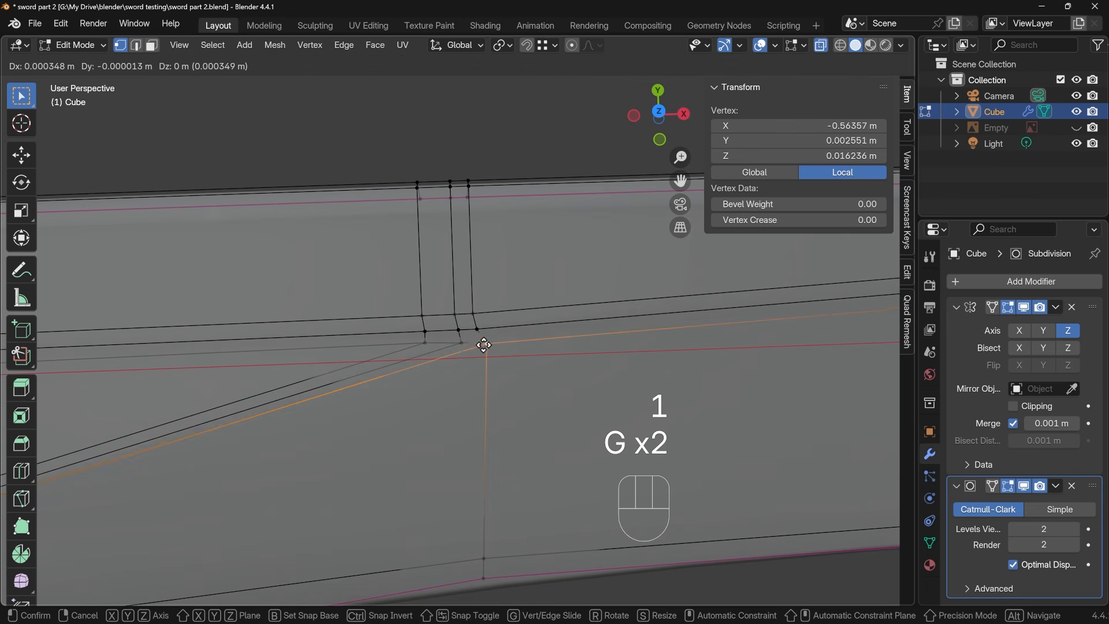
pyautogui.click(465, 346)
pyautogui.press('g')
pyautogui.press('g')
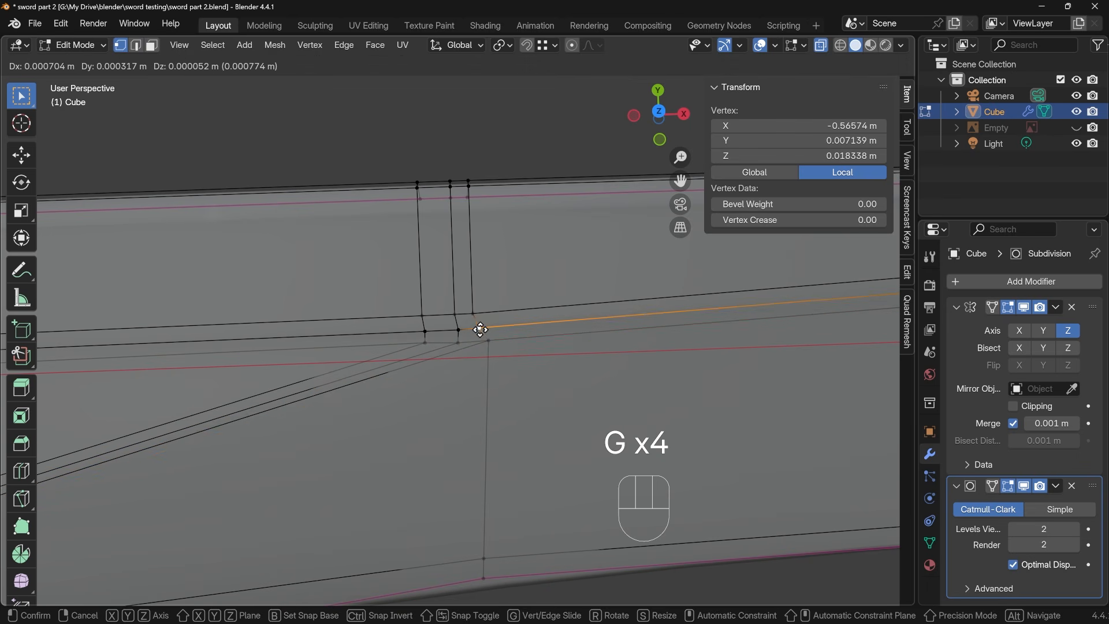
pyautogui.click(484, 329)
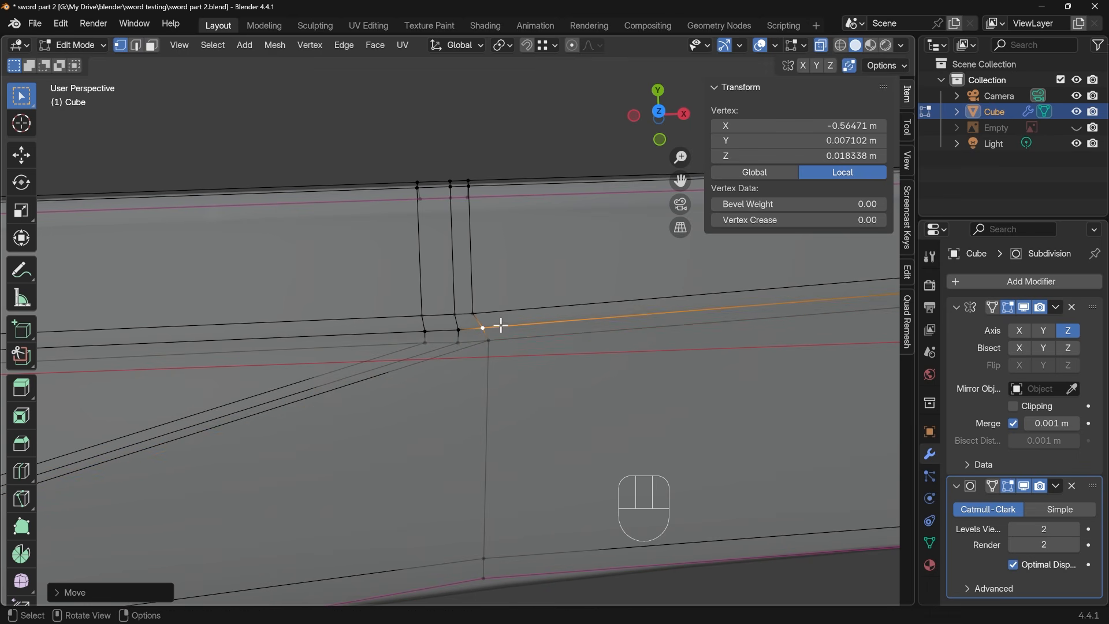
# Move the base-side end vertex of the long bevel down towards the base and the lower tip-side one further towards the tip
pyautogui.click(431, 344)
pyautogui.press('g')
pyautogui.press('g')
pyautogui.click(429, 352)
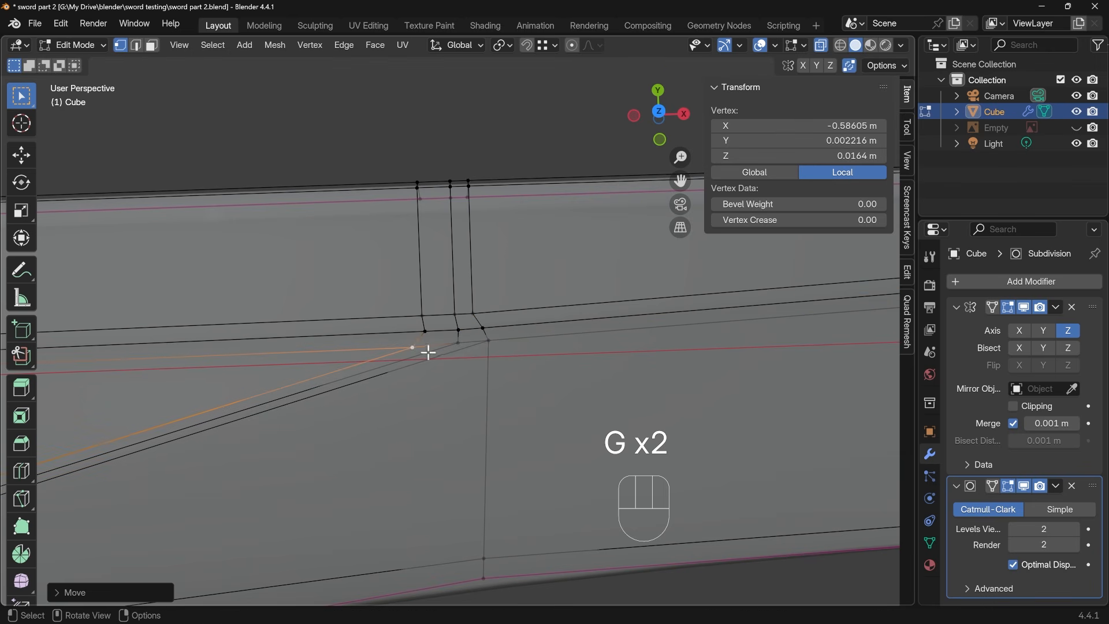
pyautogui.press('g')
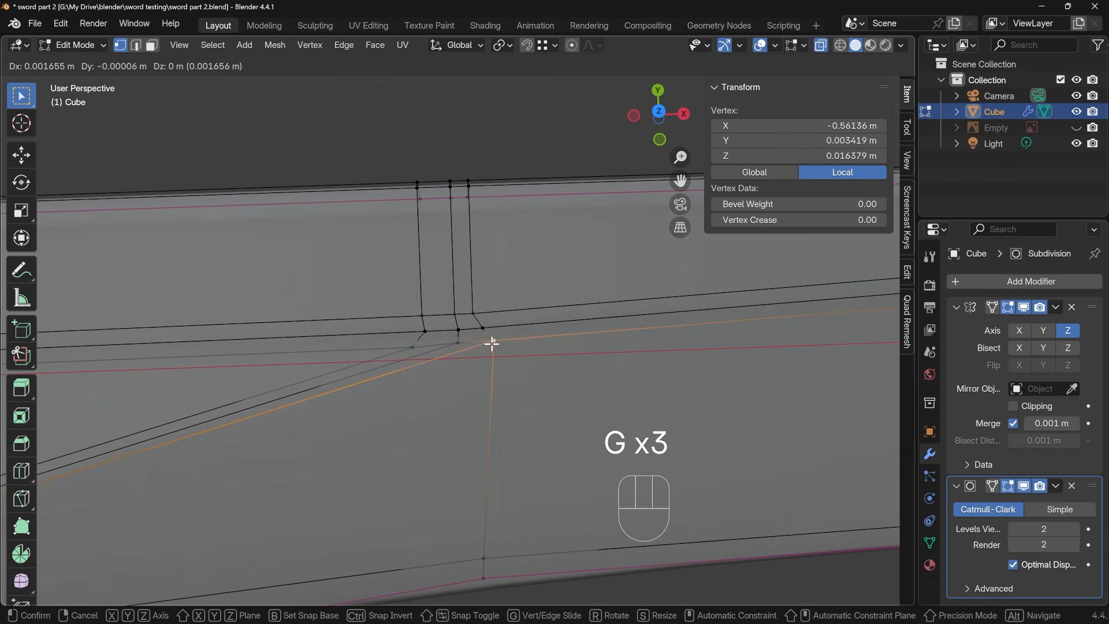
pyautogui.click(492, 343)
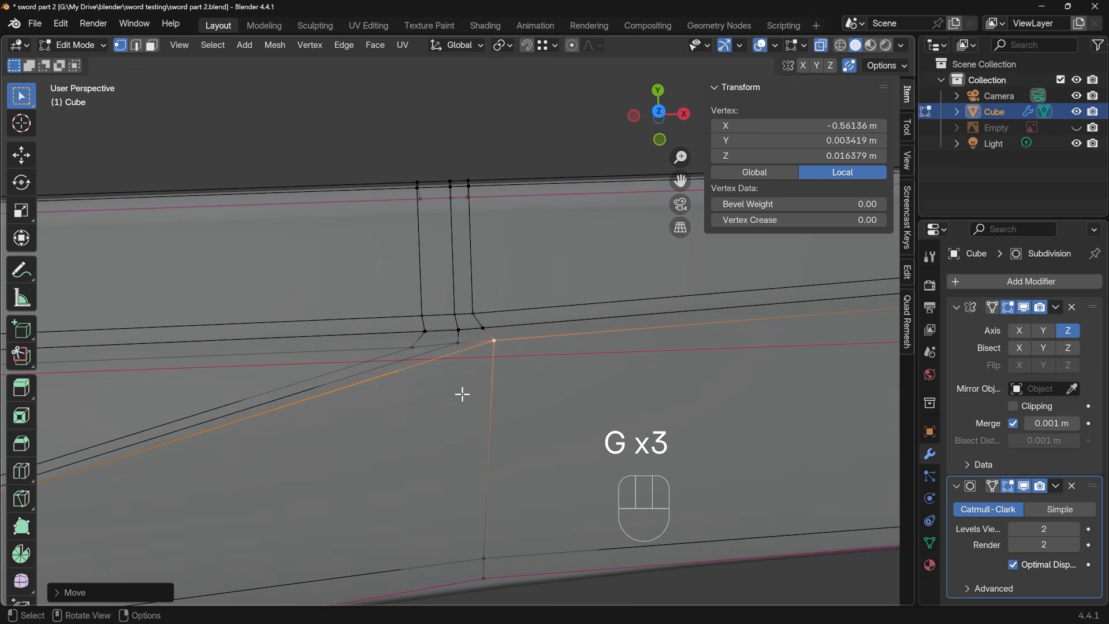
pyautogui.press('Tab')
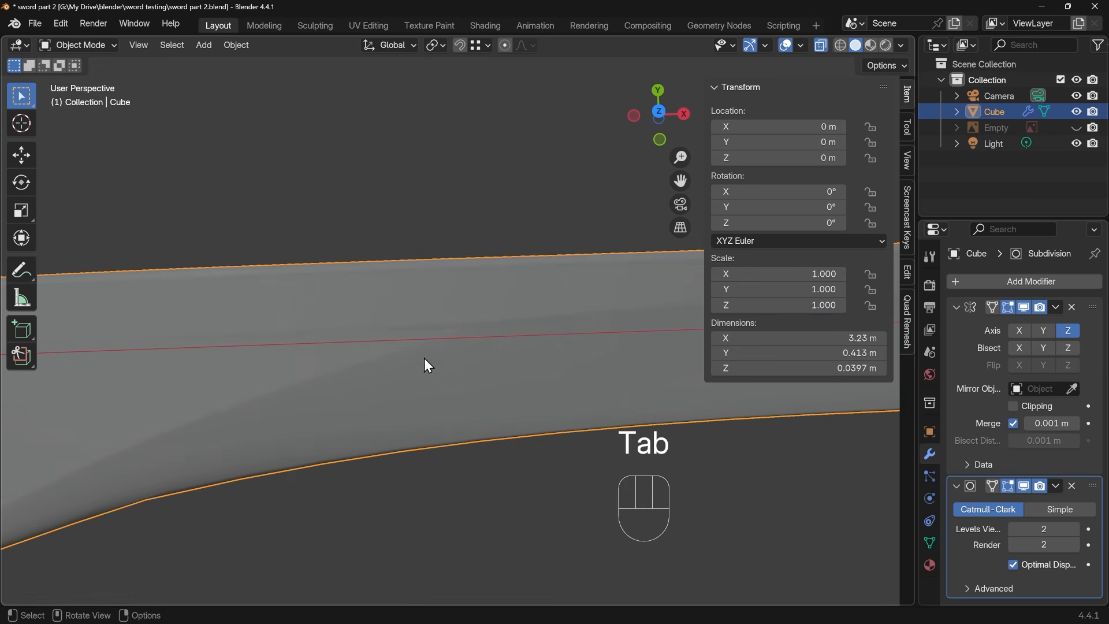
# Add two loop cuts across the back strip, one close to each side of the edge at the shorter bevel's inner end
pyautogui.press('Tab')
pyautogui.keyDown('shift'); pyautogui.moveTo(458, 391); pyautogui.dragTo(536, 300, button='middle'); pyautogui.keyUp('shift')
pyautogui.hotkey('ctrl', 'r')
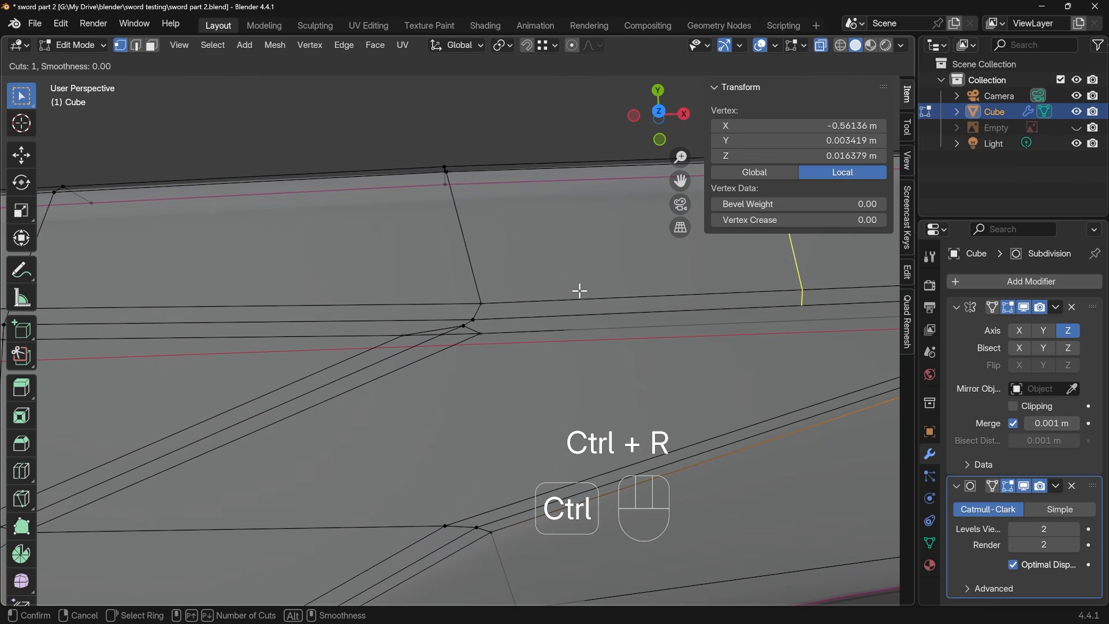
pyautogui.click(579, 289)
pyautogui.click(278, 292)
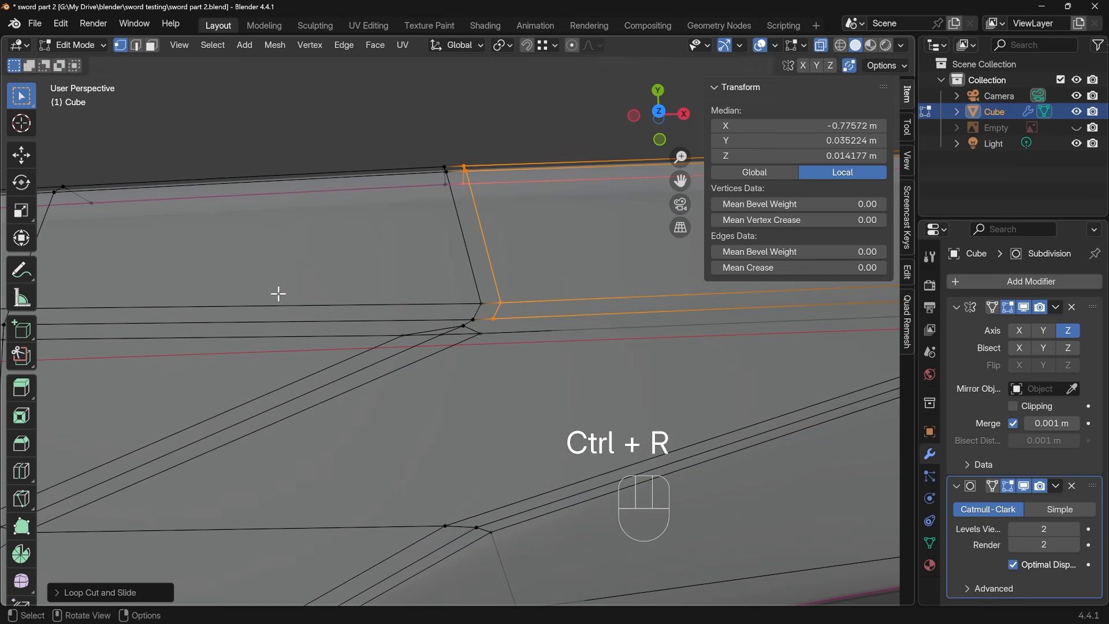
pyautogui.hotkey('ctrl', 'r')
pyautogui.click(329, 298)
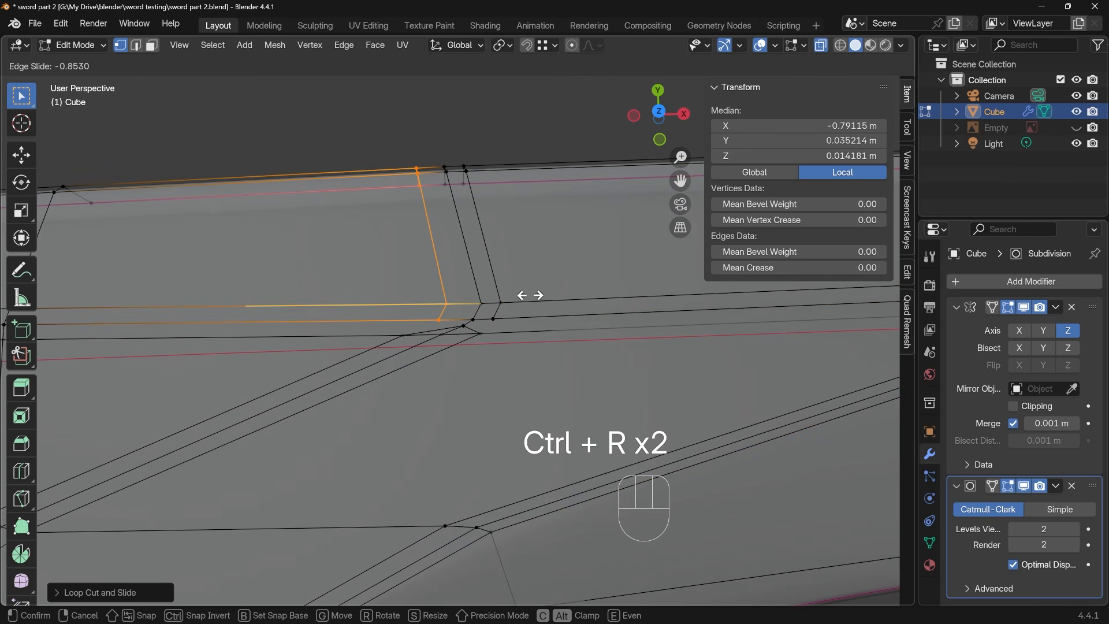
pyautogui.click(512, 310)
# Connect the lower end of each new loop cut to the matching outer vertex at the shorter bevel's inner end
pyautogui.click(492, 319)
pyautogui.keyDown('shift'); pyautogui.click(478, 333); pyautogui.keyUp('shift')
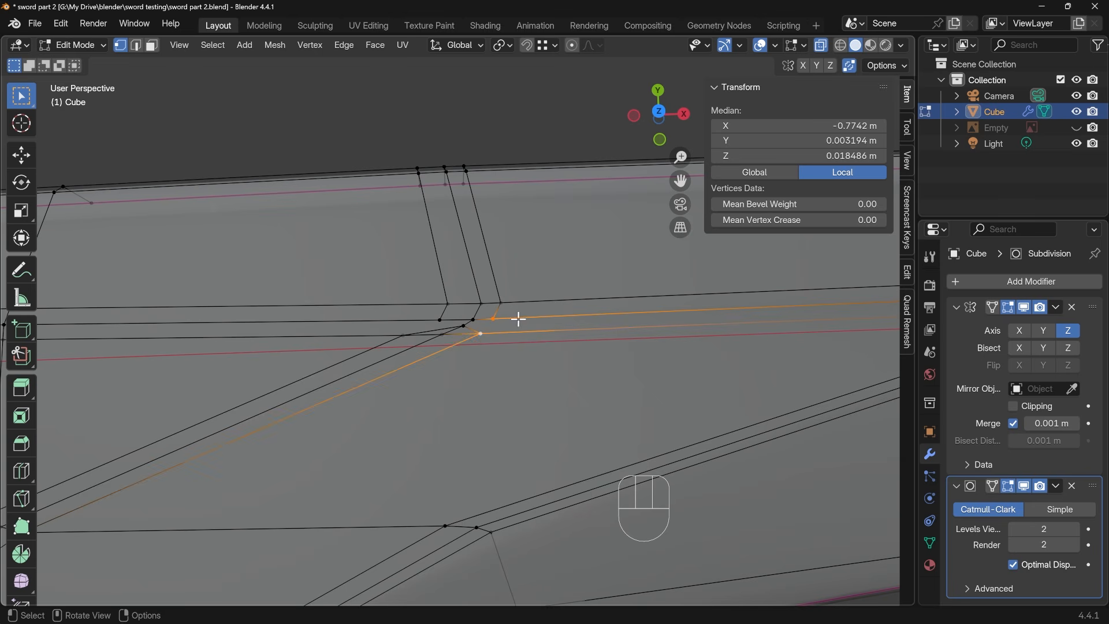
pyautogui.press('j')
pyautogui.click(441, 320)
pyautogui.keyDown('shift'); pyautogui.click(406, 334); pyautogui.keyUp('shift')
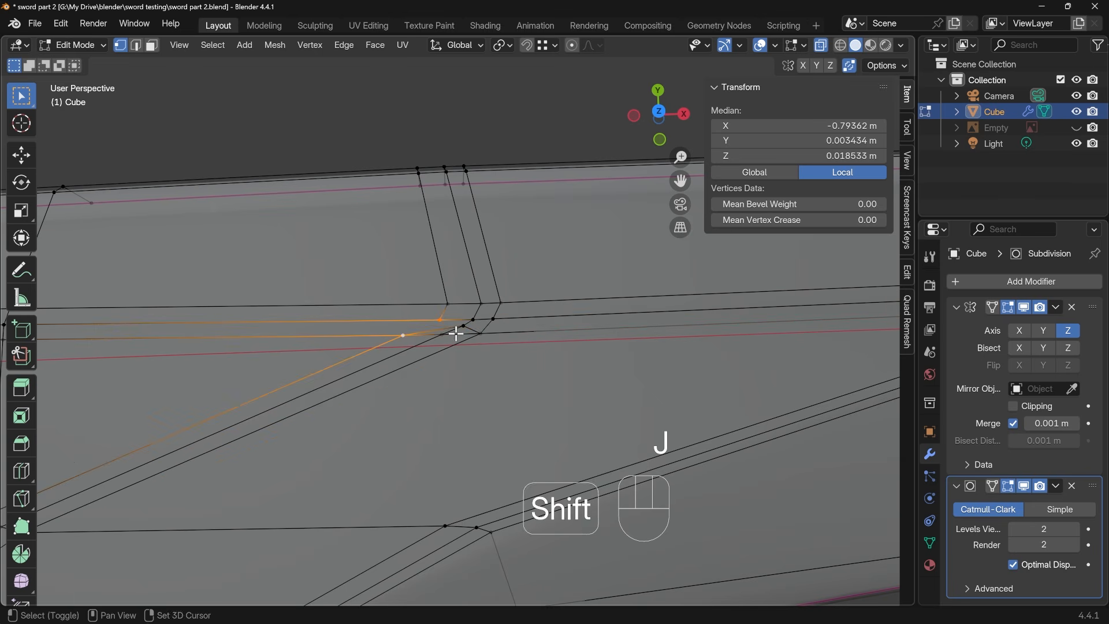
pyautogui.press('j')
# Dissolve the two short edges between the shorter bevel's end vertices and check the smoothed surface in Object Mode
pyautogui.press('2')
pyautogui.click(441, 329)
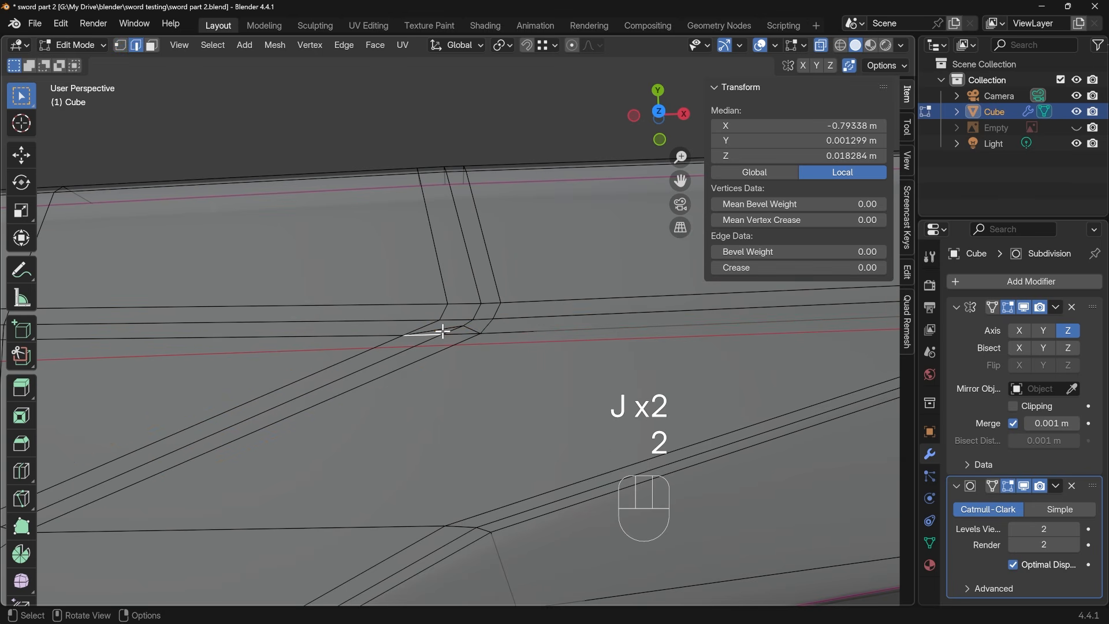
pyautogui.keyDown('shift'); pyautogui.click(468, 327); pyautogui.keyUp('shift')
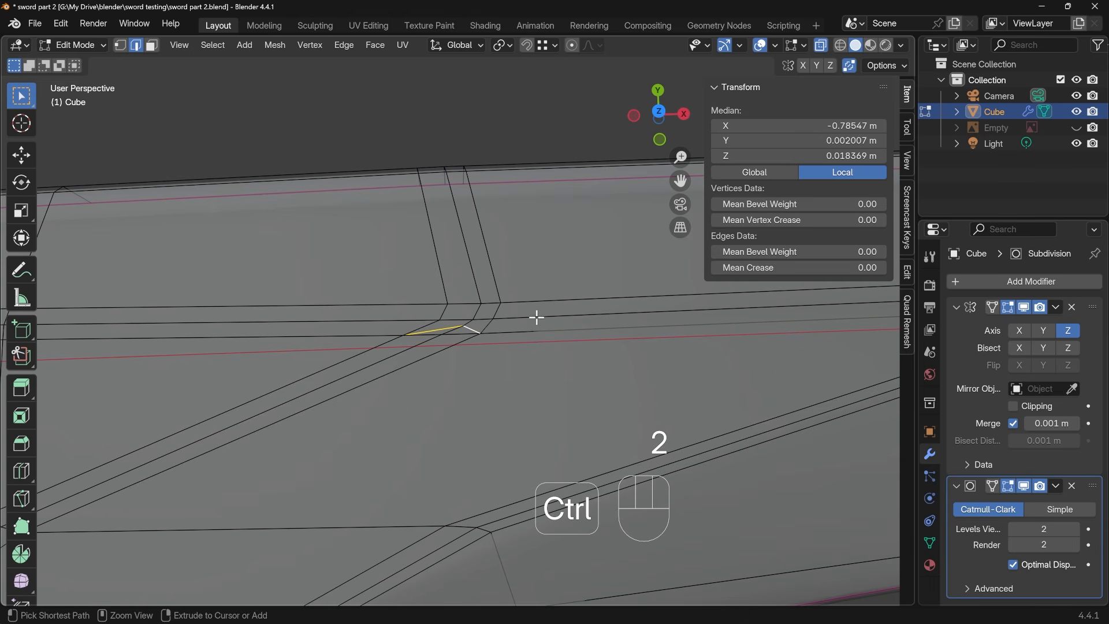
pyautogui.hotkey('ctrl', 'x')
pyautogui.scroll(-3, 538, 332)
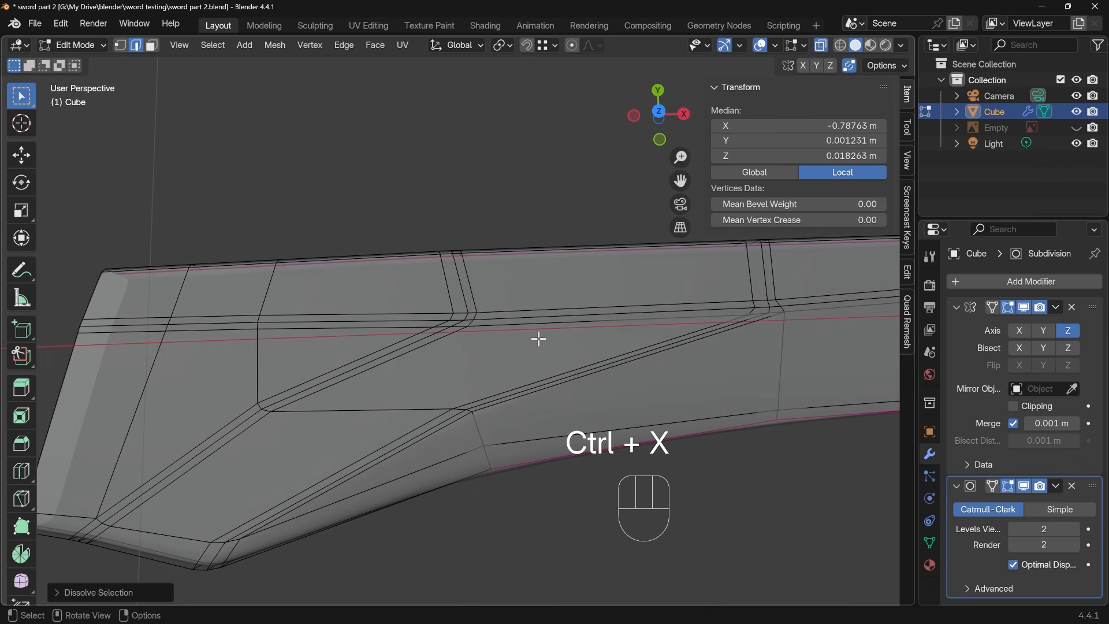
pyautogui.press('Tab')
pyautogui.press('Tab')
pyautogui.press('Tab')
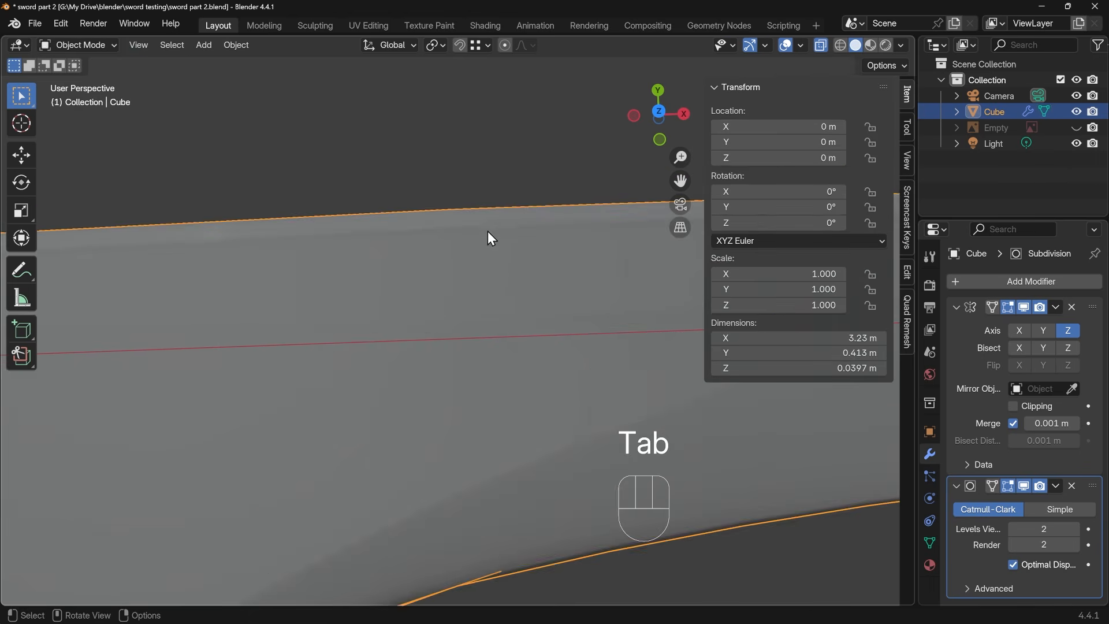
pyautogui.press('Tab')
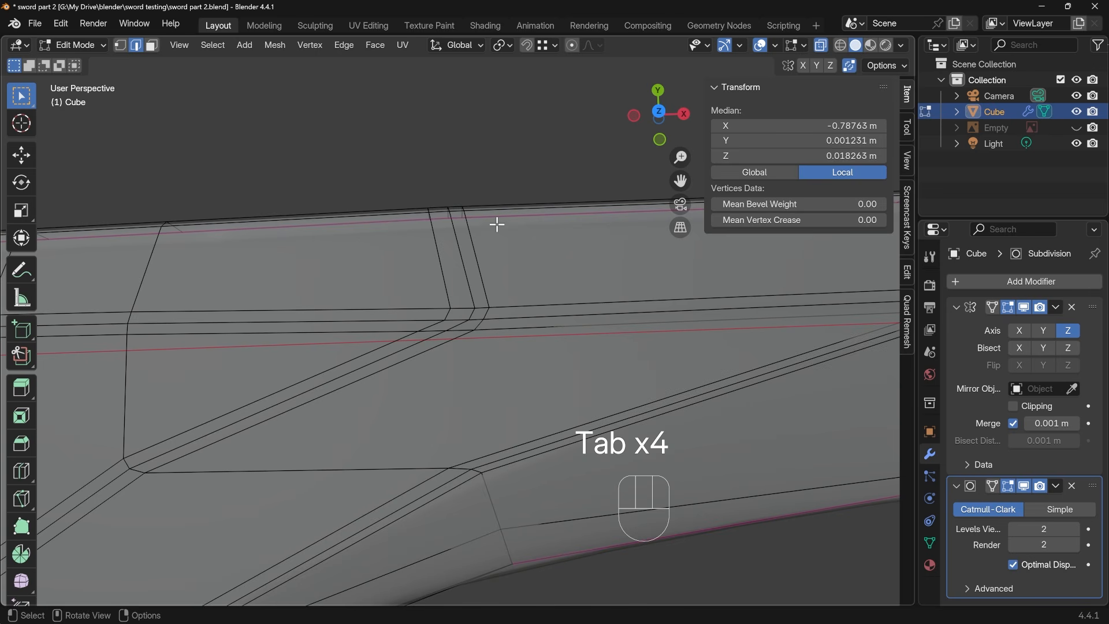
# Slide the spine ends of the two support cuts above the shorter bevel apart, one towards the tip and one towards the base
pyautogui.click(484, 220)
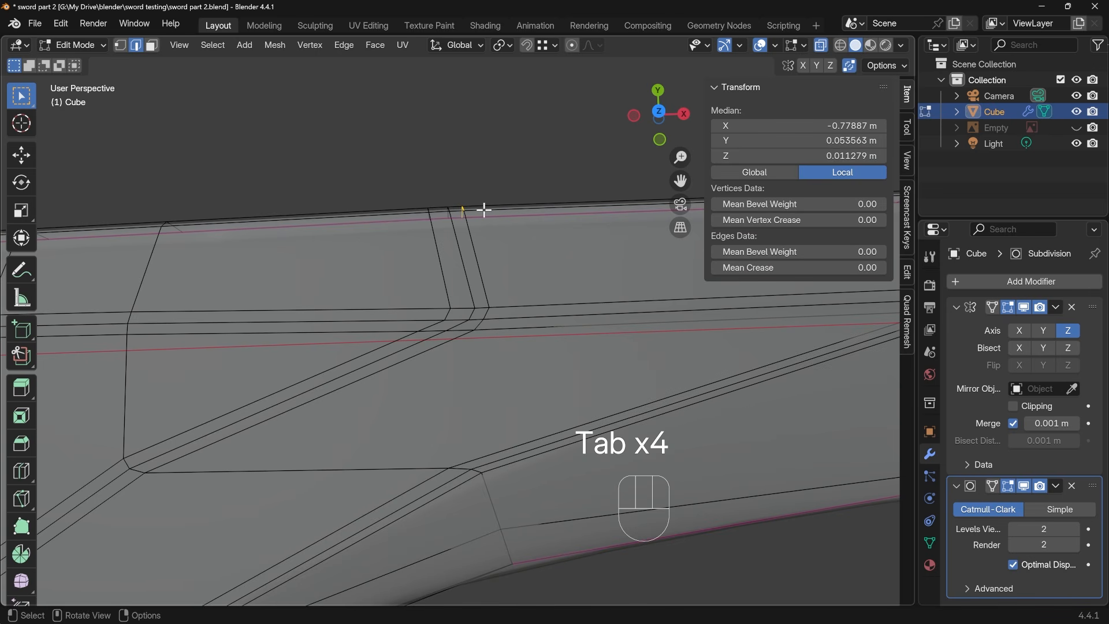
pyautogui.press('g')
pyautogui.press('g')
pyautogui.click(498, 209)
pyautogui.click(436, 226)
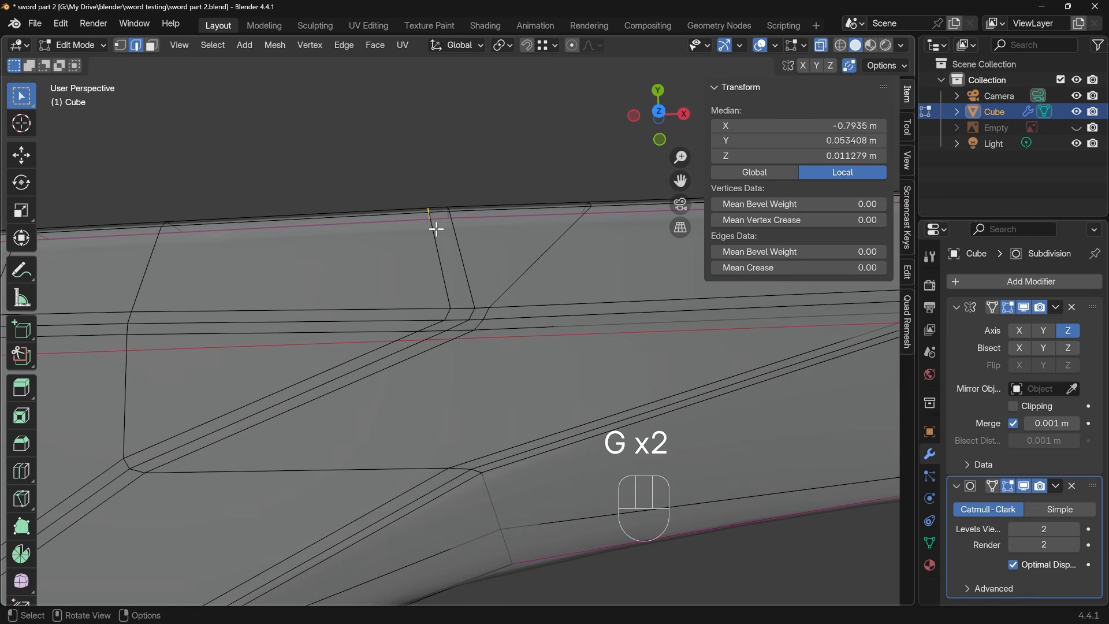
pyautogui.press('g')
pyautogui.press('g')
pyautogui.click(466, 264)
# Spread the spine ends of the two support cuts above the long bevel apart in the same way with edge slides
pyautogui.keyDown('shift'); pyautogui.moveTo(466, 264); pyautogui.dragTo(540, 248, button='middle'); pyautogui.keyUp('shift')
pyautogui.click(575, 290)
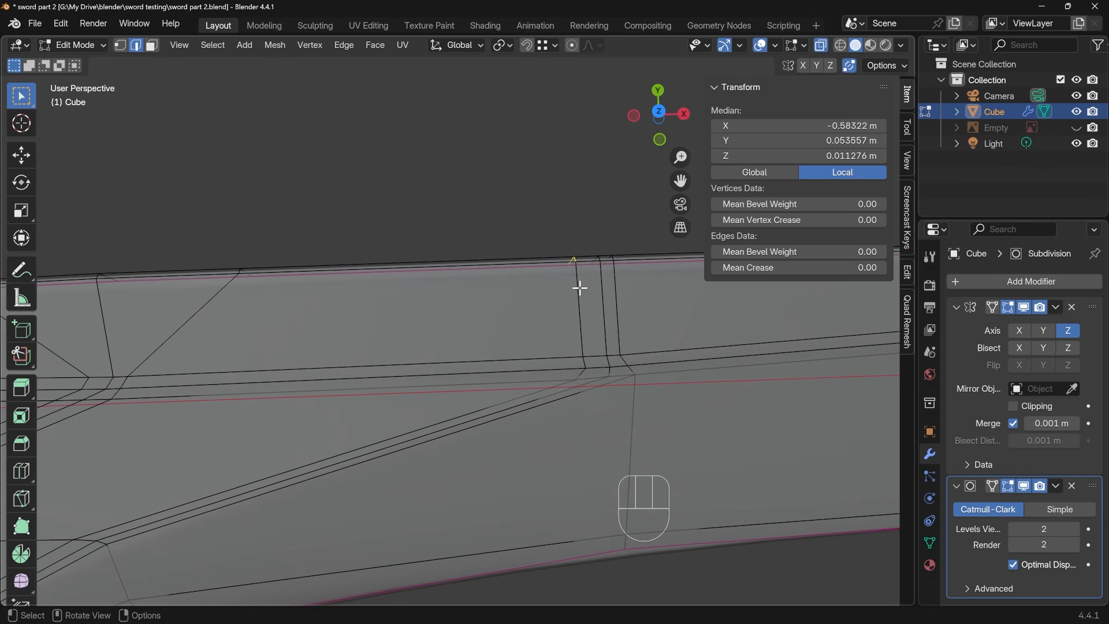
pyautogui.press('g')
pyautogui.press('g')
pyautogui.click(511, 284)
pyautogui.keyDown('shift'); pyautogui.moveTo(515, 285); pyautogui.dragTo(446, 278, button='middle'); pyautogui.keyUp('shift')
pyautogui.press('g')
pyautogui.press('g')
pyautogui.click(552, 314)
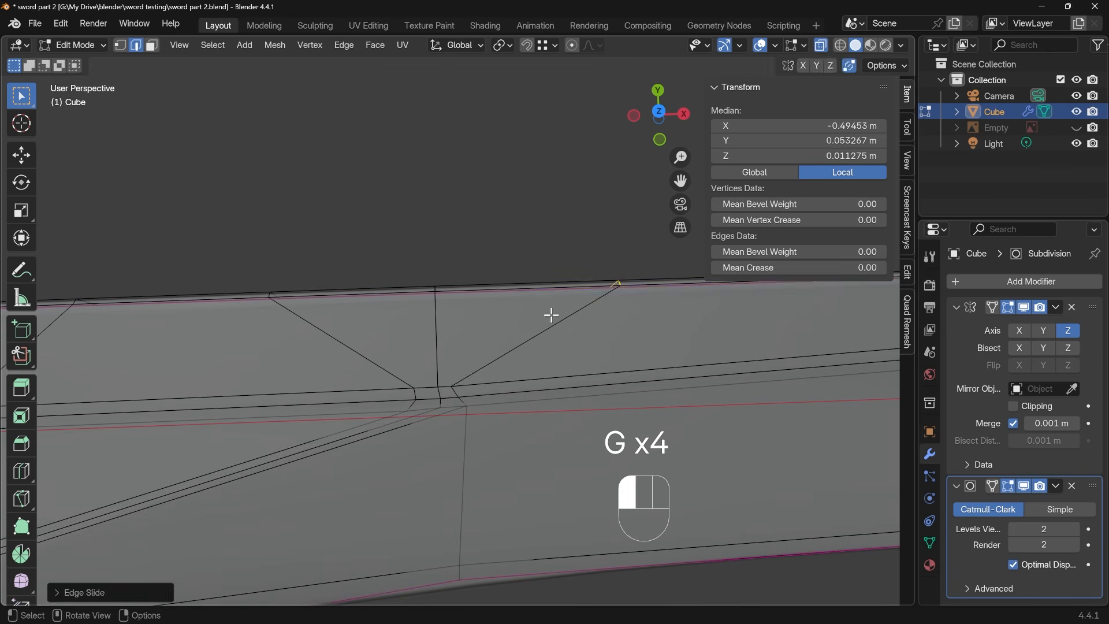
# Check the smoothed blade in Object Mode, then add a centred loop cut along the face strip between the two bevels
pyautogui.press('Tab')
pyautogui.keyDown('shift'); pyautogui.moveTo(521, 357); pyautogui.dragTo(433, 401, button='middle'); pyautogui.keyUp('shift')
pyautogui.press('Tab')
pyautogui.keyDown('shift'); pyautogui.moveTo(419, 445); pyautogui.dragTo(487, 339, button='middle'); pyautogui.keyUp('shift')
pyautogui.hotkey('ctrl', 'r')
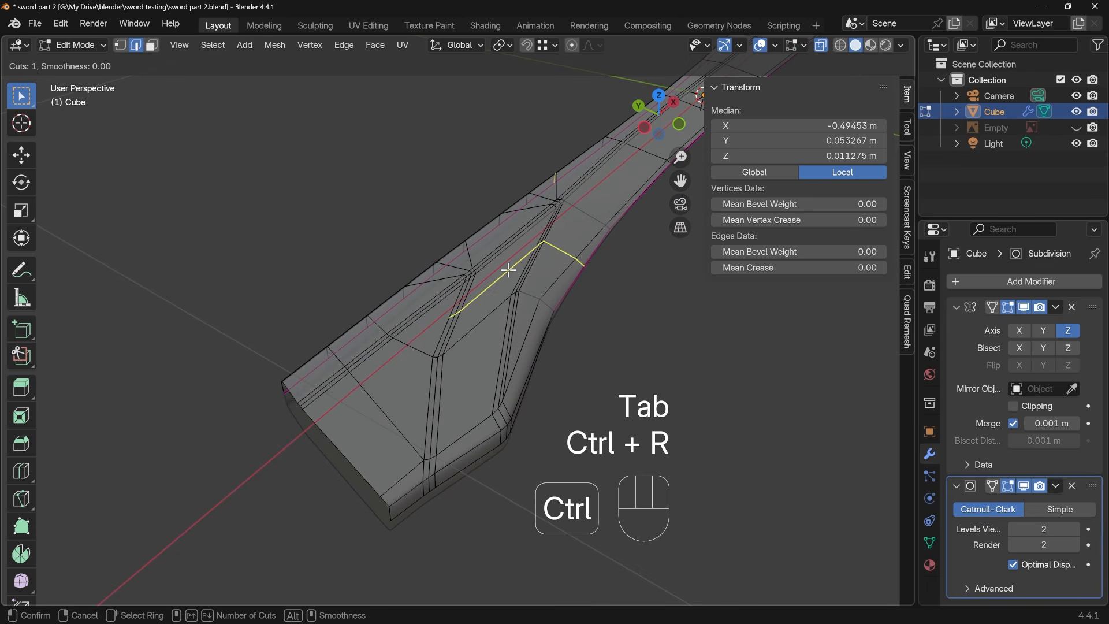
pyautogui.click(507, 252)
pyautogui.rightClick(505, 264)
# Select the run of centre edges between the two bevels and lower it about 0.0068 m along Z to form a groove
pyautogui.click(495, 301)
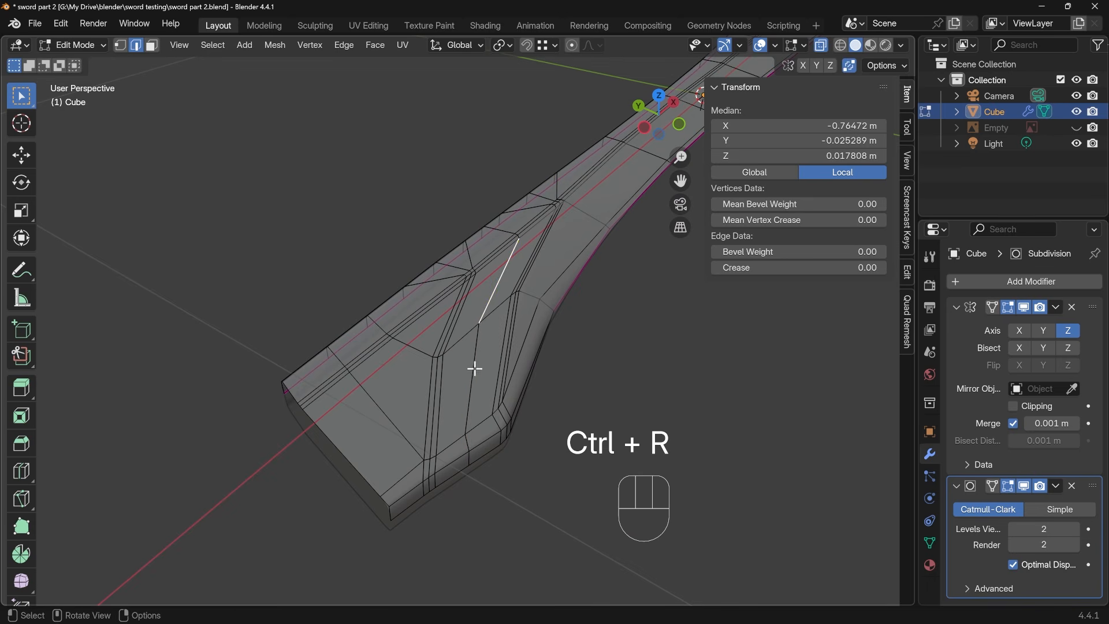
pyautogui.keyDown('ctrl'); pyautogui.click(470, 445); pyautogui.keyUp('ctrl')
pyautogui.moveTo(495, 421); pyautogui.dragTo(510, 345, button='middle')
pyautogui.click(478, 347)
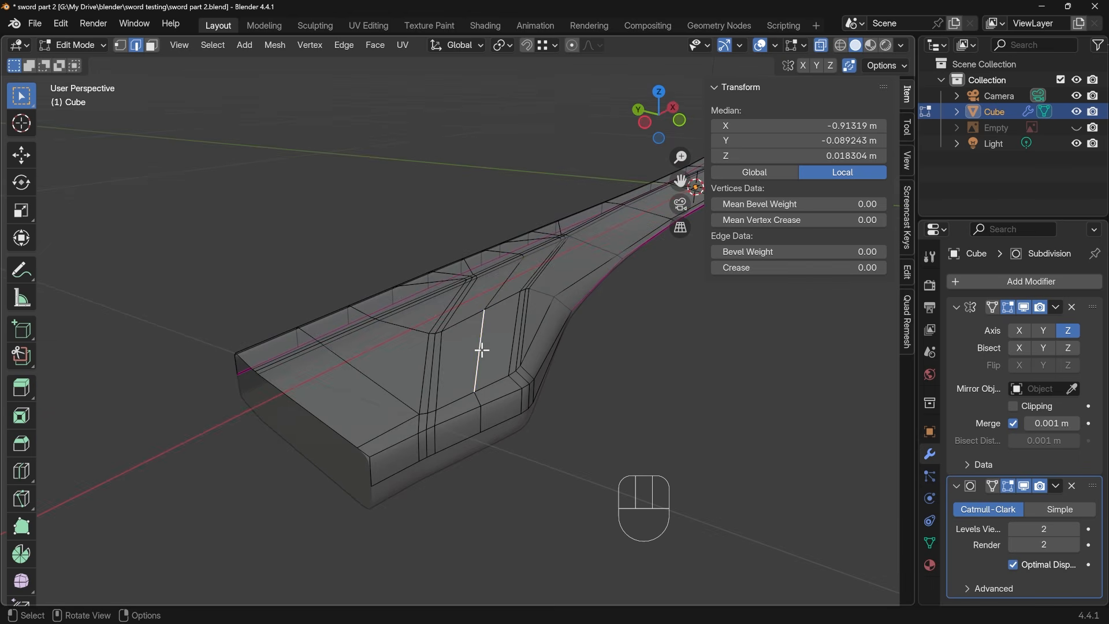
pyautogui.keyDown('ctrl'); pyautogui.click(475, 395); pyautogui.keyUp('ctrl')
pyautogui.press('g')
pyautogui.press('z')
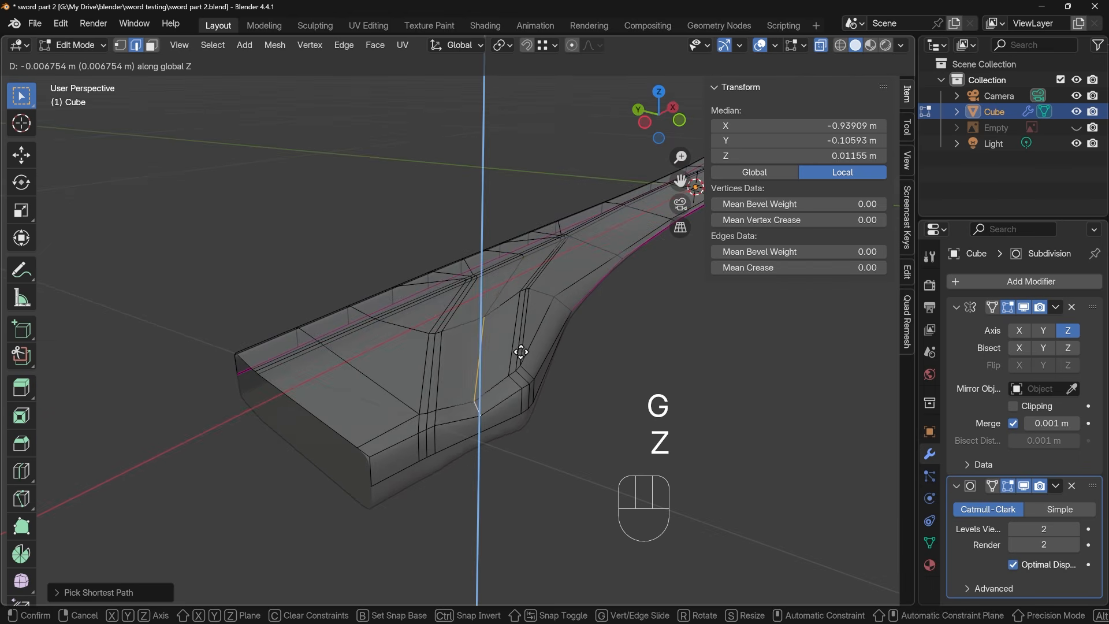
pyautogui.click(521, 352)
# Turn off X-ray and inspect the smoothed groove in Object Mode from several angles around the open base end
pyautogui.press('Tab')
pyautogui.moveTo(521, 362); pyautogui.dragTo(544, 276, button='middle')
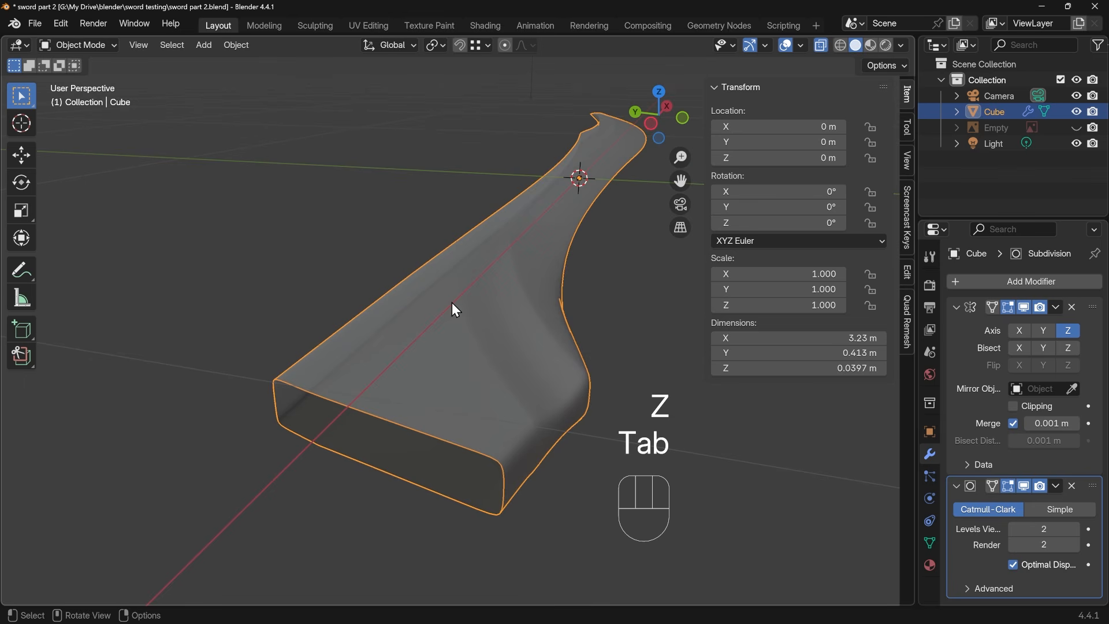
pyautogui.moveTo(501, 394); pyautogui.dragTo(434, 379, button='middle')
pyautogui.hotkey('alt', 'z')
pyautogui.press('Tab')
pyautogui.press('Tab')
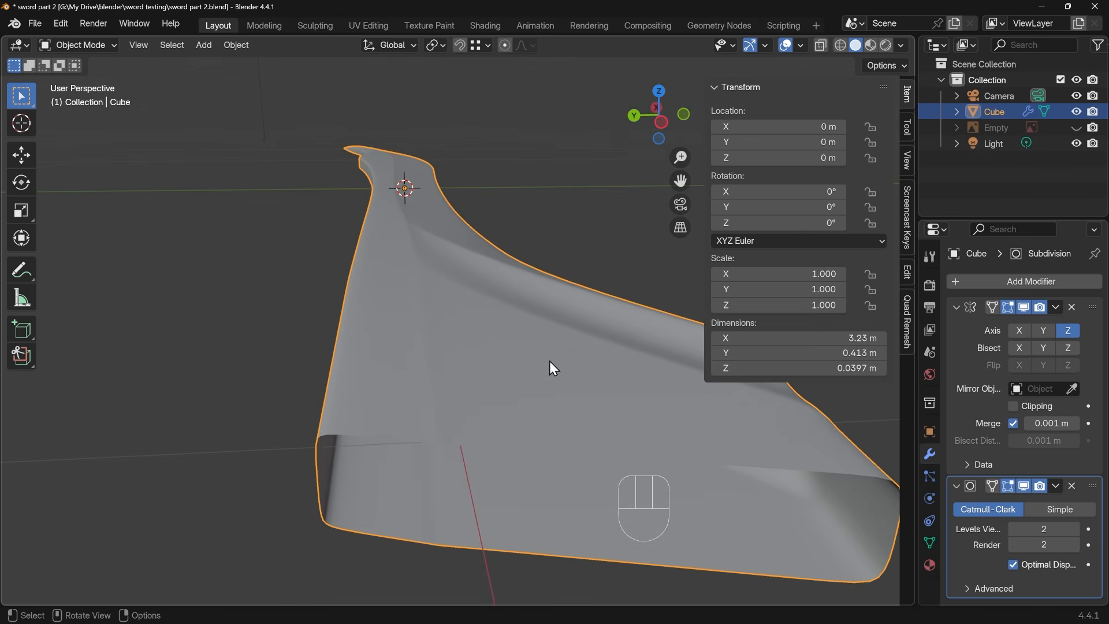
pyautogui.moveTo(549, 362); pyautogui.dragTo(501, 399, button='middle')
# Select the edge path from the open base end along the outer bevel's inner side and slide it outward by about 0.45
pyautogui.press('Tab')
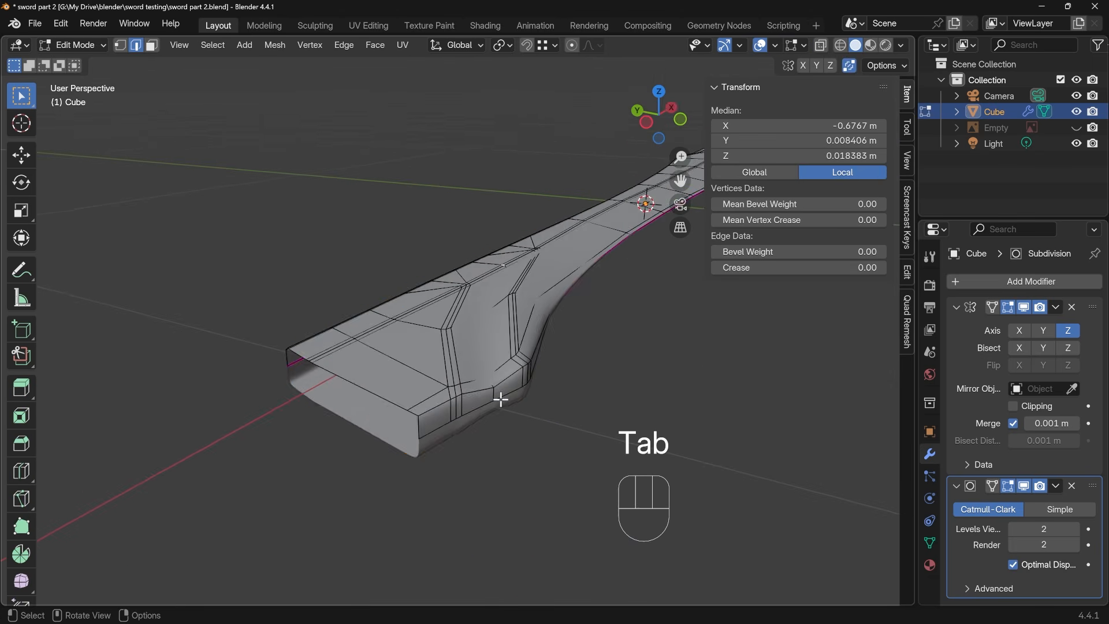
pyautogui.scroll(4, 501, 398)
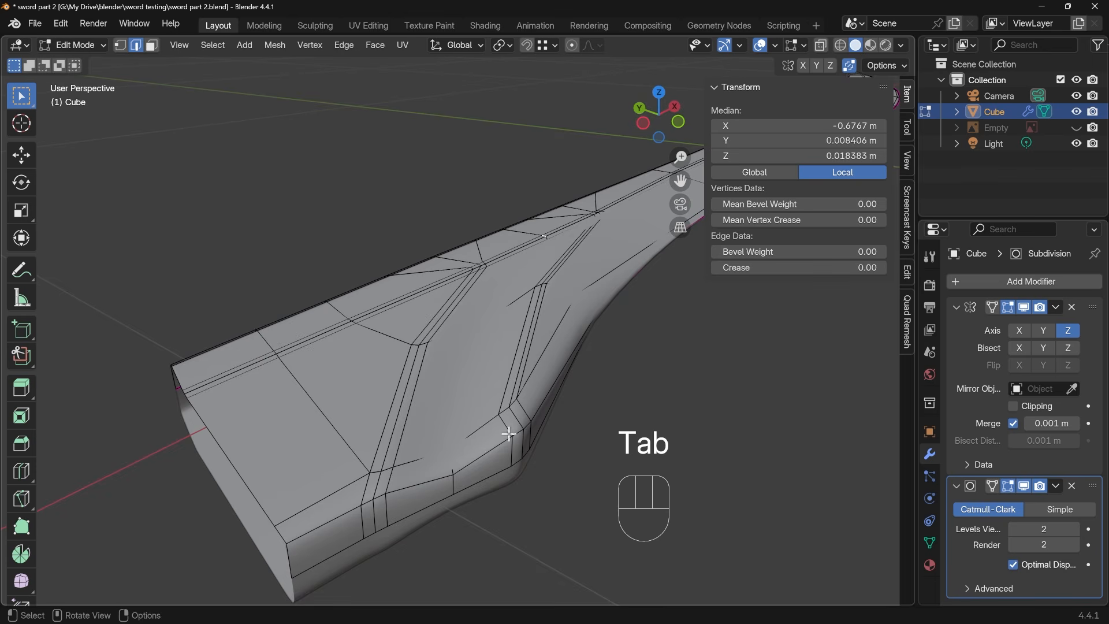
pyautogui.moveTo(519, 444); pyautogui.dragTo(545, 459, button='middle')
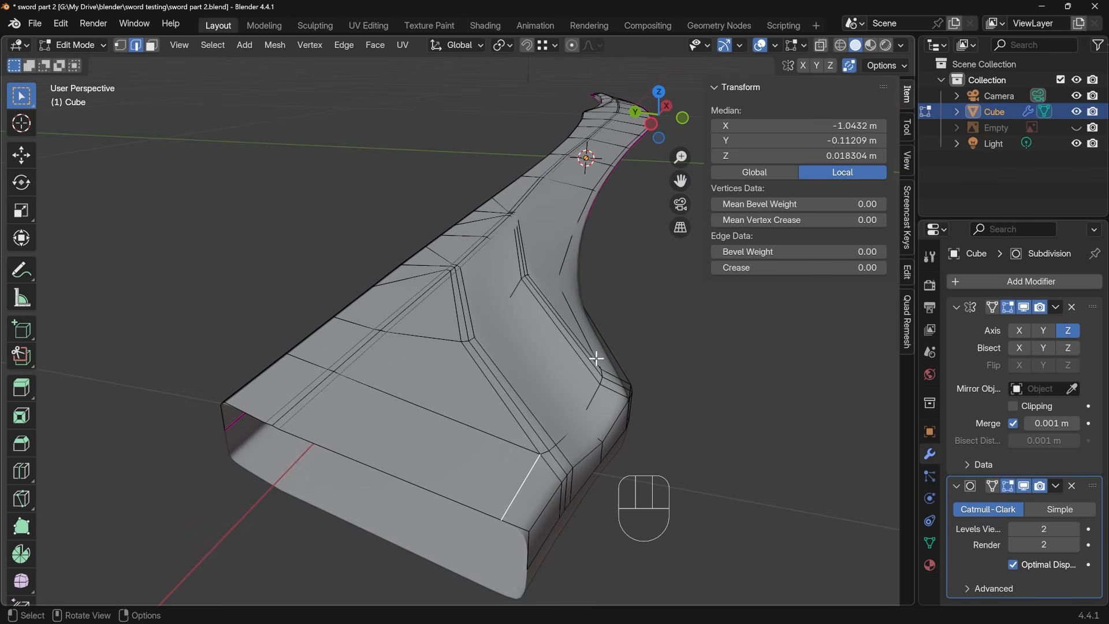
pyautogui.keyDown('ctrl'); pyautogui.click(572, 311); pyautogui.keyUp('ctrl')
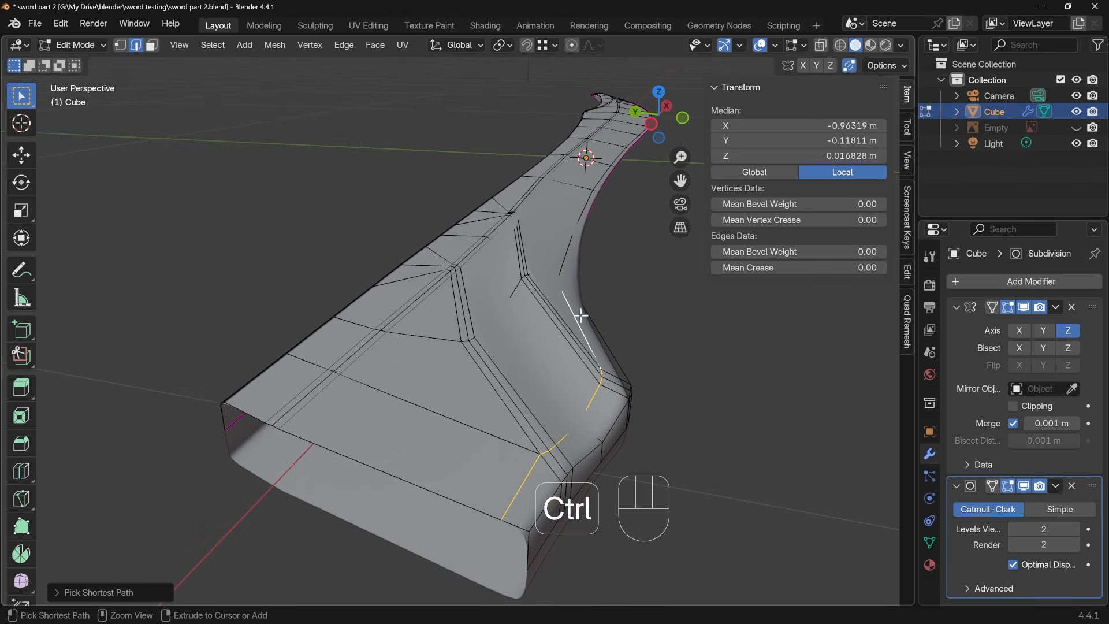
pyautogui.press('g')
pyautogui.press('g')
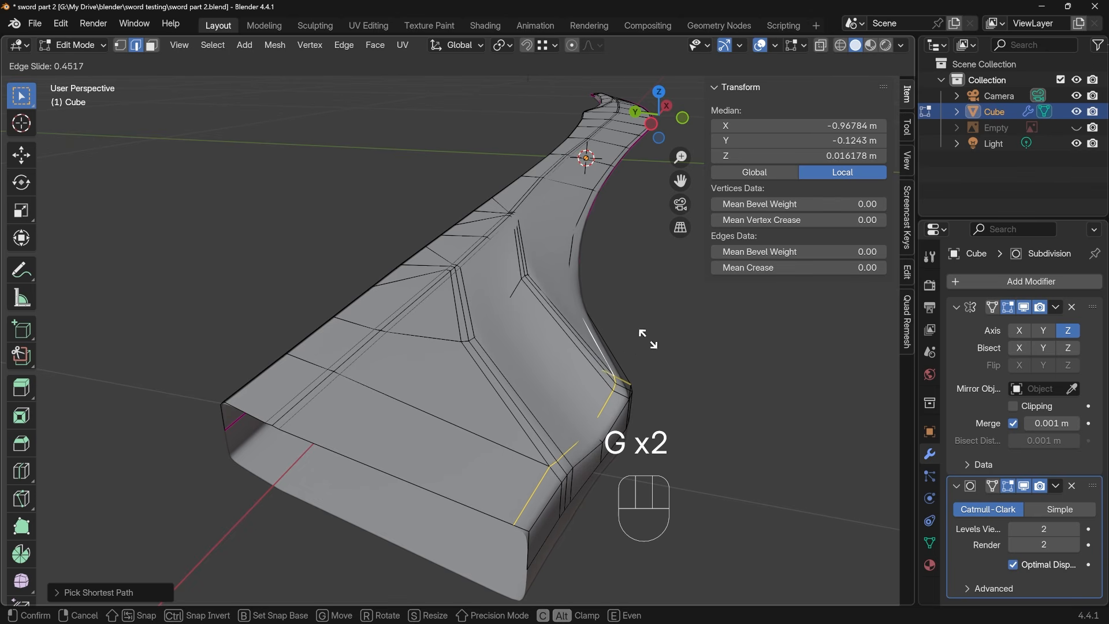
pyautogui.click(647, 338)
# Select the next edge path along the outer bevel at the open base end and slide it by about 0.36
pyautogui.click(613, 395)
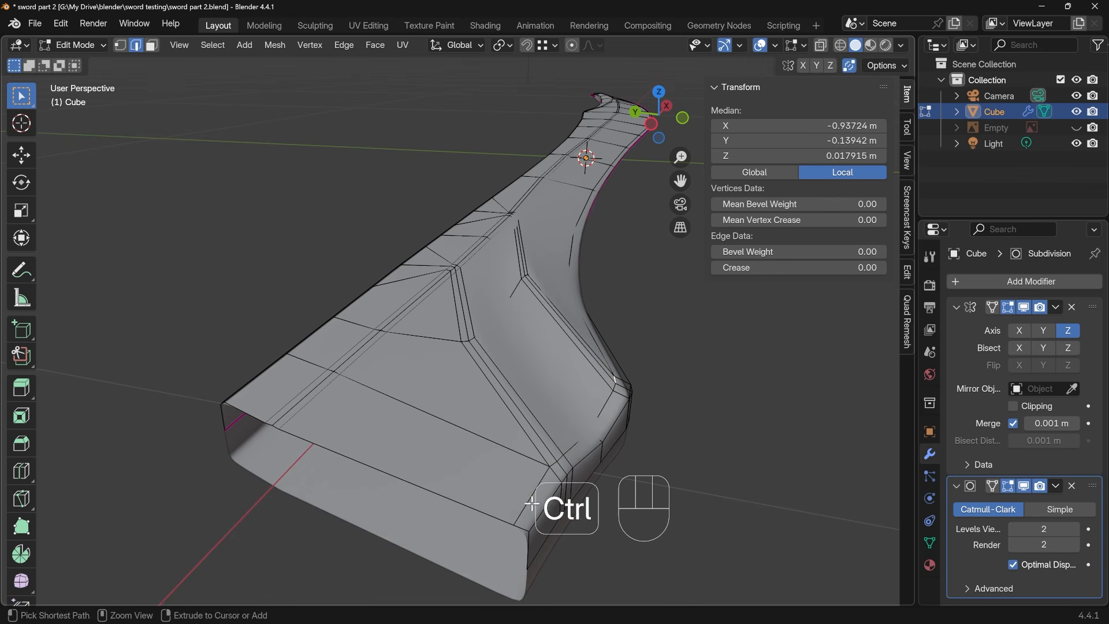
pyautogui.keyDown('ctrl'); pyautogui.click(555, 485); pyautogui.keyUp('ctrl')
pyautogui.press('g')
pyautogui.press('g')
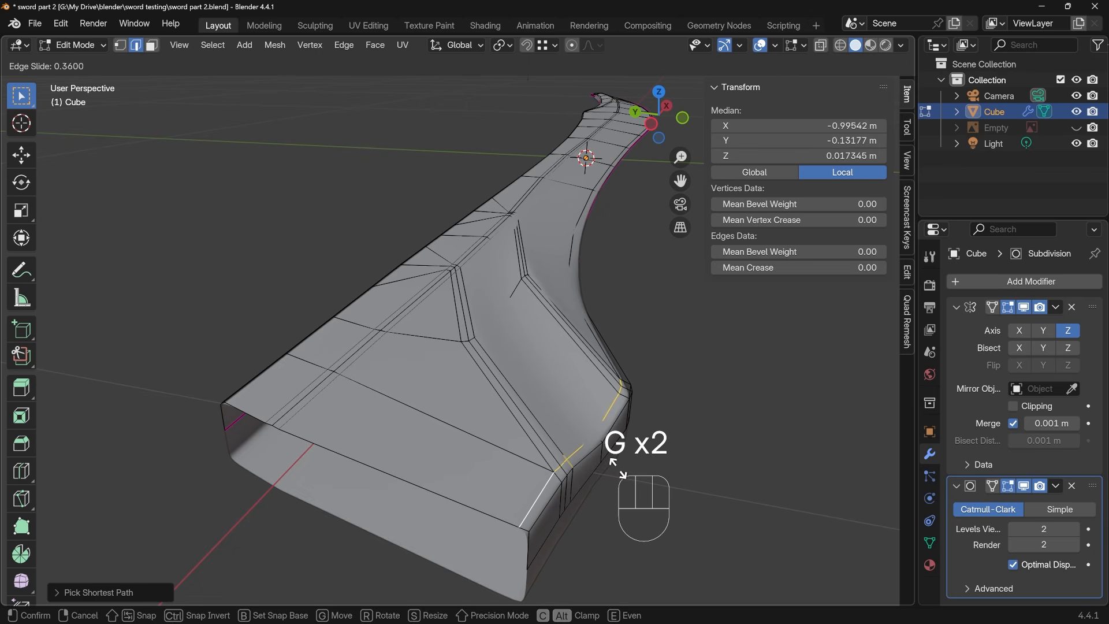
pyautogui.click(614, 463)
# Inspect the smoothed blade in Object Mode and its edge flow from the base end down to the tip
pyautogui.press('Tab')
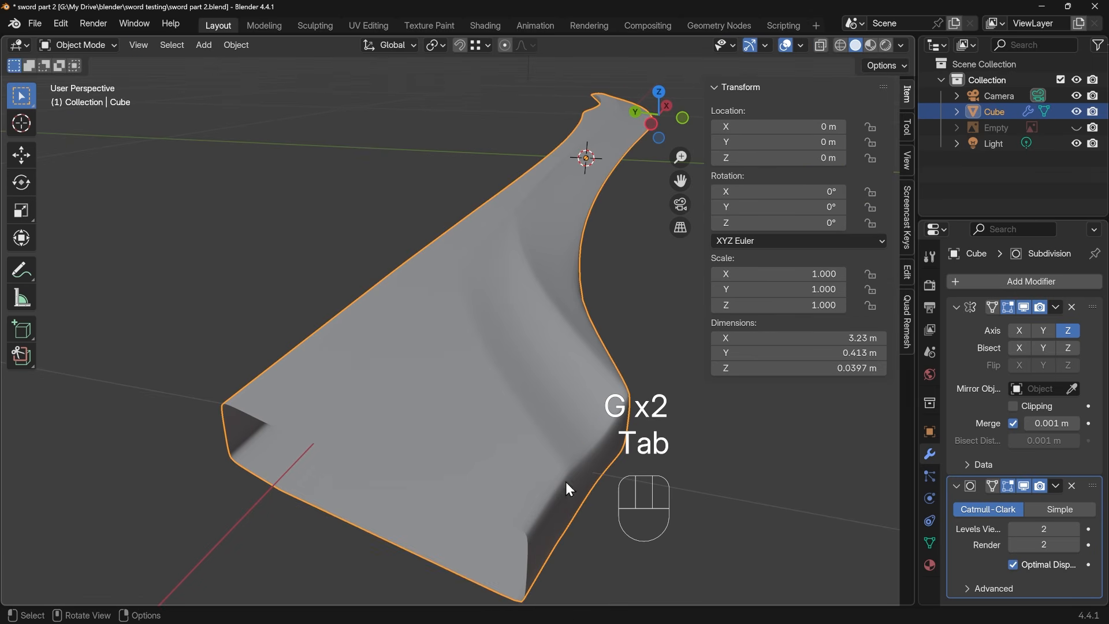
pyautogui.moveTo(656, 348); pyautogui.dragTo(445, 415, button='middle')
pyautogui.press('Tab')
pyautogui.moveTo(488, 364); pyautogui.dragTo(508, 443, button='middle')
pyautogui.press('Tab')
pyautogui.press('Tab')
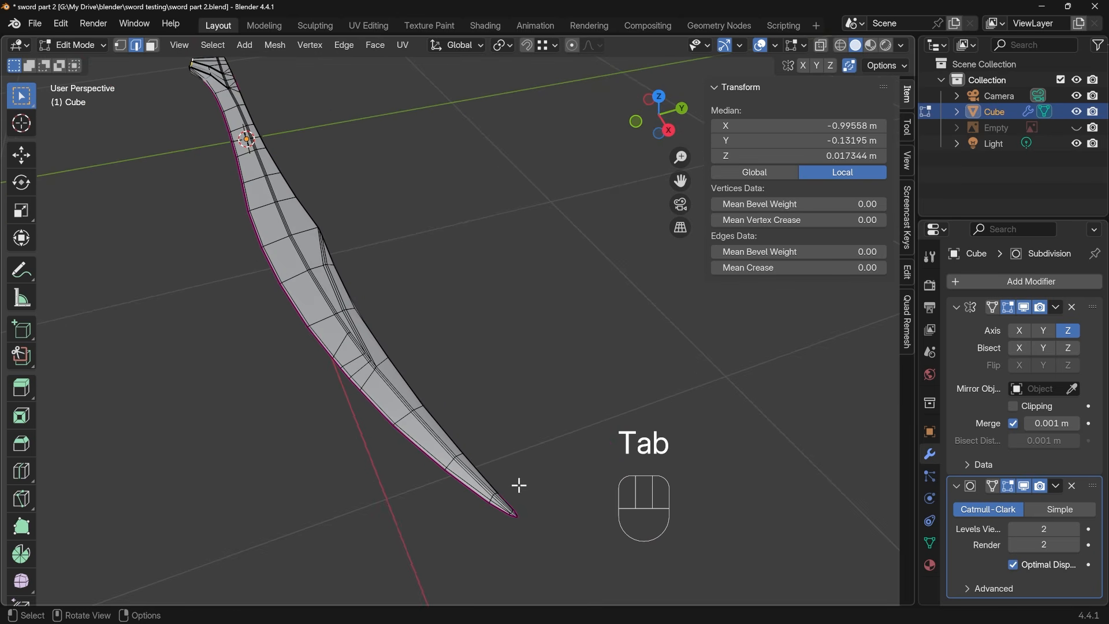
pyautogui.scroll(2, 513, 513)
pyautogui.keyDown('shift'); pyautogui.moveTo(513, 512); pyautogui.dragTo(480, 443, button='middle'); pyautogui.keyUp('shift')
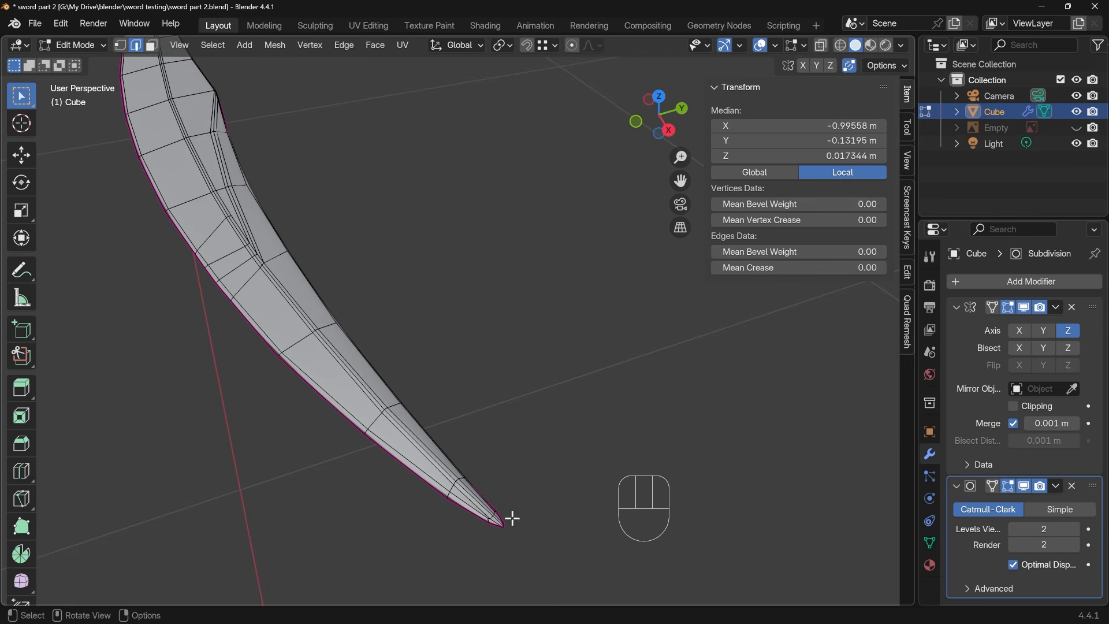
pyautogui.press('Tab')
pyautogui.press('Tab')
pyautogui.keyDown('shift'); pyautogui.moveTo(507, 533); pyautogui.dragTo(453, 462, button='middle'); pyautogui.keyUp('shift')
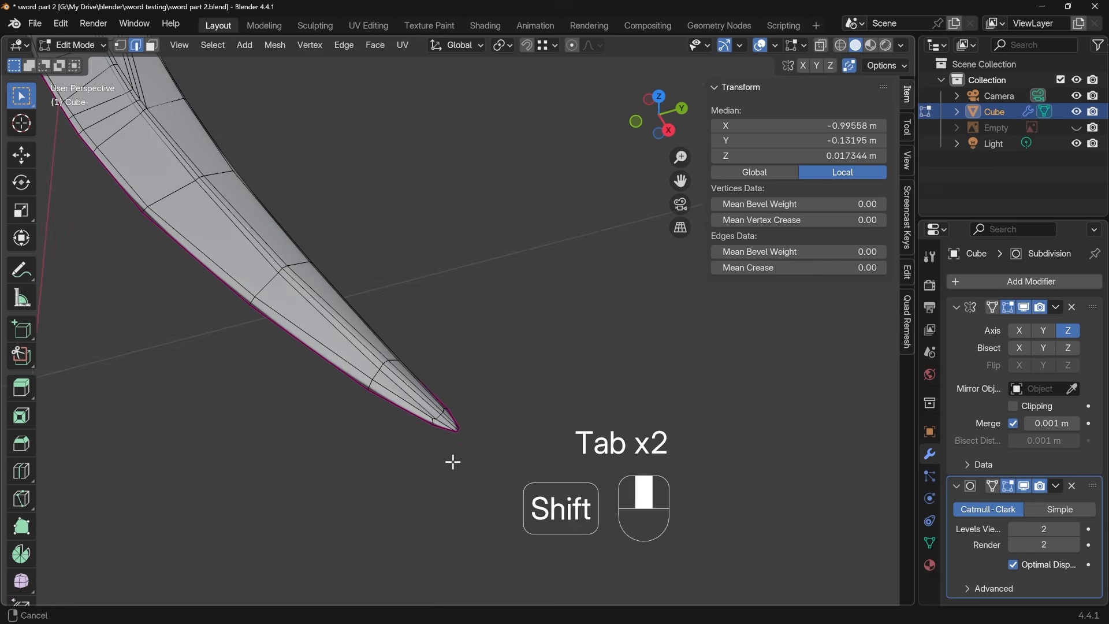
# Select the inner vertex near the blade tip and raise it by about 0.0013 m to smooth out the surface
pyautogui.press('1')
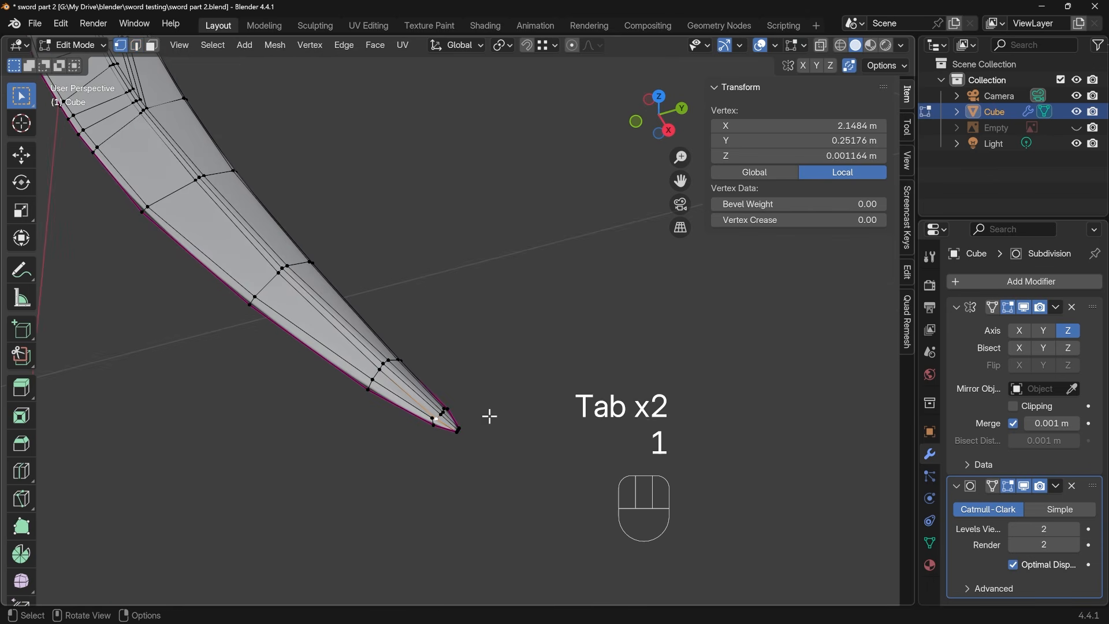
pyautogui.press('KP_Decimal')
pyautogui.scroll(-5, 461, 404)
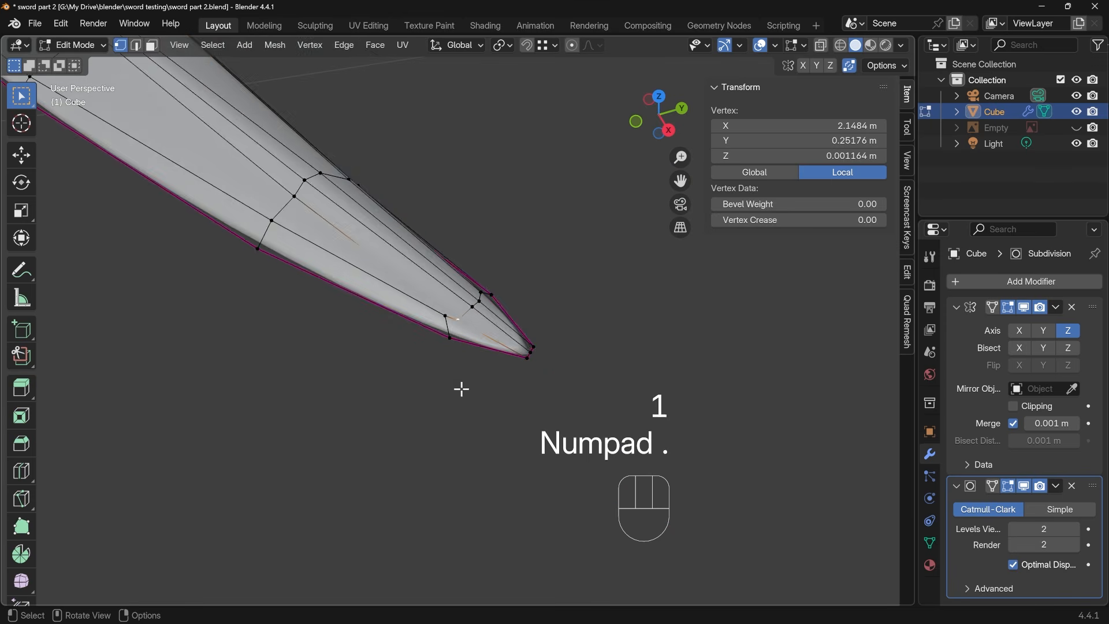
pyautogui.press('Tab')
pyautogui.moveTo(468, 393); pyautogui.dragTo(468, 302, button='middle')
pyautogui.press('Tab')
pyautogui.press('g')
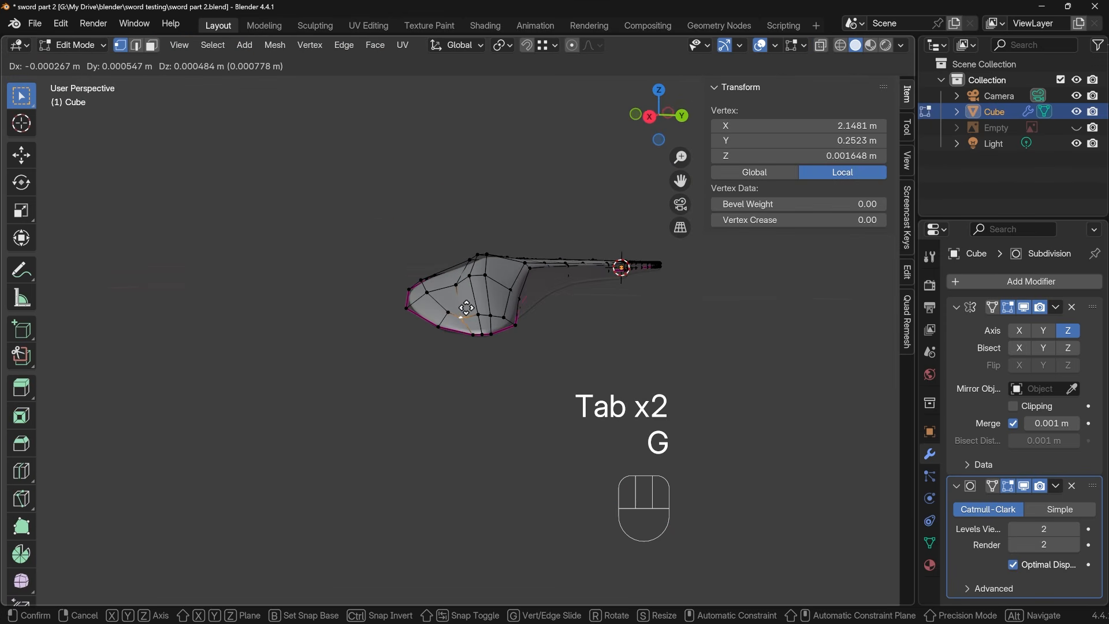
pyautogui.click(470, 304)
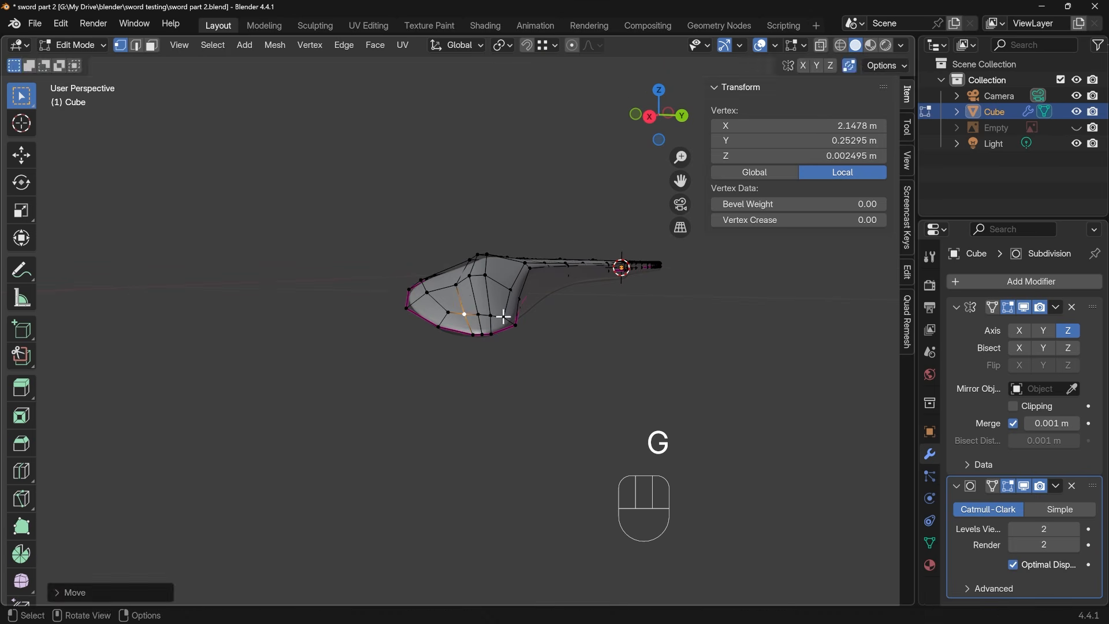
pyautogui.press('g')
pyautogui.moveTo(502, 315); pyautogui.dragTo(469, 377, button='middle')
# Slide two more vertices near the tip along their edges to even out the spacing of the mesh
pyautogui.click(490, 312)
pyautogui.press('g')
pyautogui.press('g')
pyautogui.press('g')
pyautogui.click(448, 316)
pyautogui.click(394, 306)
pyautogui.press('g')
pyautogui.press('g')
pyautogui.click(382, 315)
# Look over the whole blade's topology and its smoothed shape in Object Mode
pyautogui.moveTo(408, 311); pyautogui.dragTo(371, 322, button='middle')
pyautogui.scroll(-6, 412, 308)
pyautogui.keyDown('shift'); pyautogui.moveTo(393, 277); pyautogui.dragTo(473, 495, button='middle'); pyautogui.keyUp('shift')
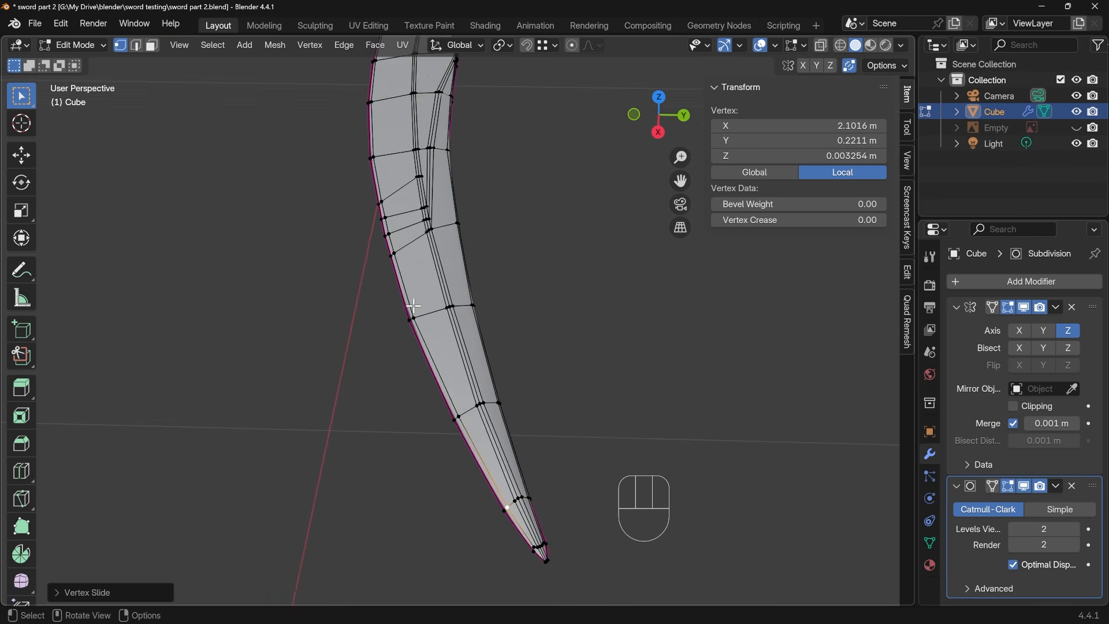
pyautogui.scroll(-2, 462, 355)
pyautogui.keyDown('shift'); pyautogui.moveTo(416, 297); pyautogui.dragTo(503, 450, button='middle'); pyautogui.keyUp('shift')
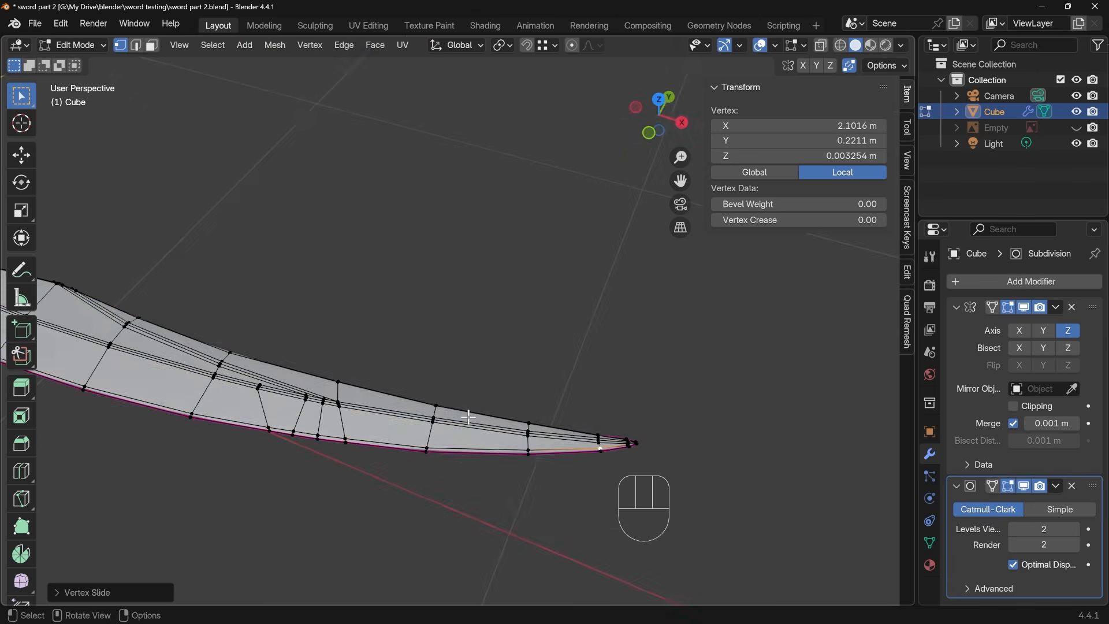
pyautogui.keyDown('shift'); pyautogui.moveTo(324, 442); pyautogui.dragTo(535, 404, button='middle'); pyautogui.keyUp('shift')
pyautogui.press('Tab')
pyautogui.scroll(-3, 534, 404)
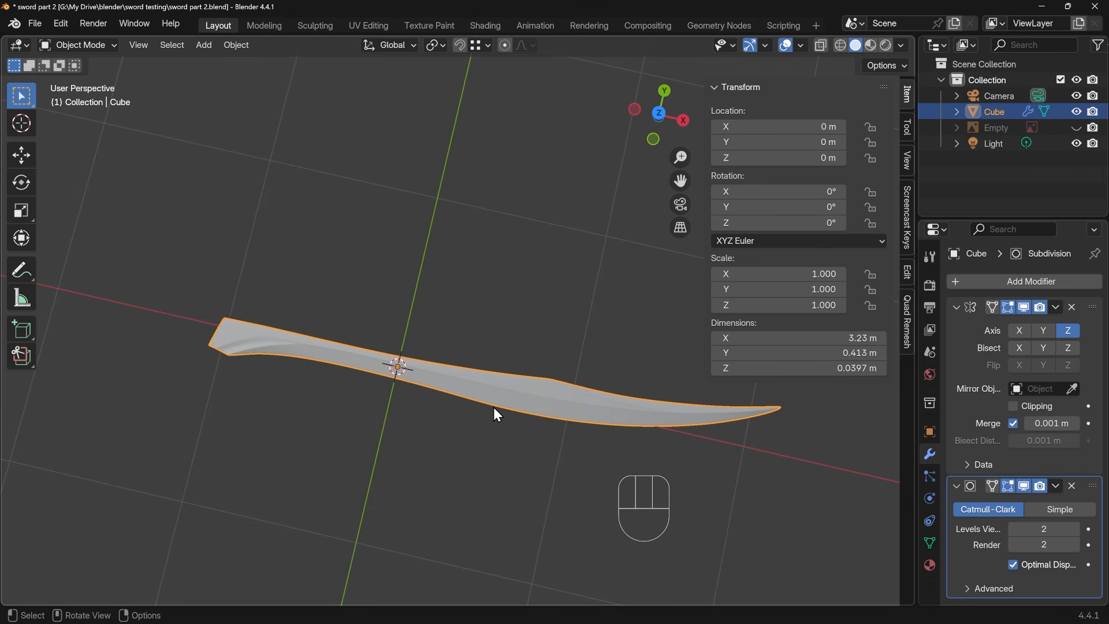
# Show the reference image, switch to top view framed on the handle, and add a cube mesh
pyautogui.click(1076, 128)
pyautogui.keyDown('shift'); pyautogui.moveTo(384, 408); pyautogui.dragTo(560, 373, button='middle'); pyautogui.keyUp('shift')
pyautogui.press('KP_7')
pyautogui.scroll(4, 506, 363)
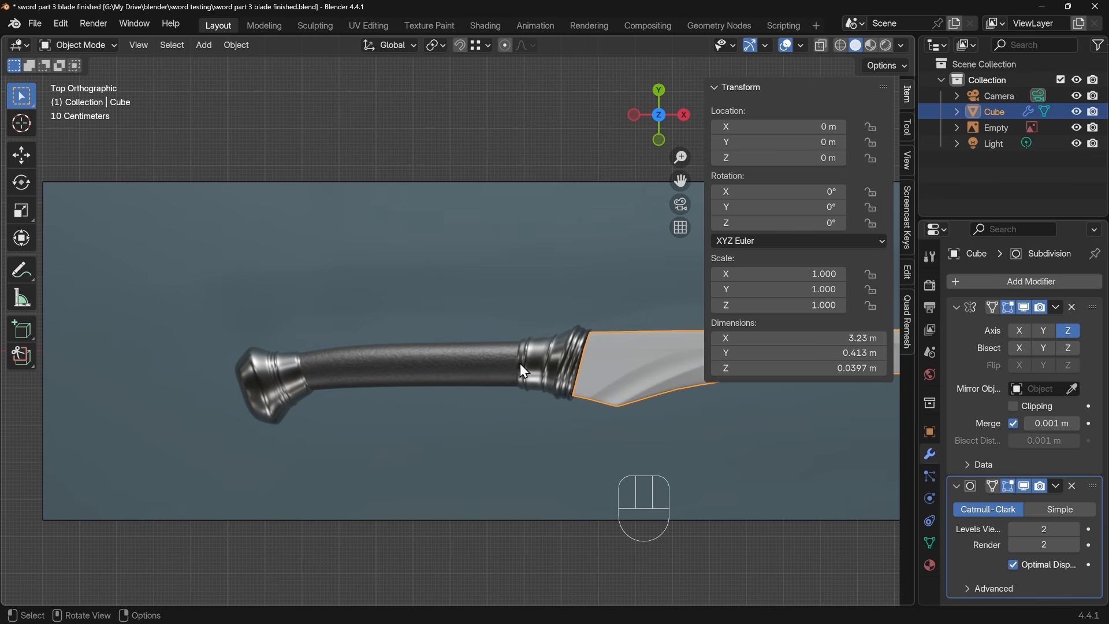
pyautogui.hotkey('shift', 'a')
pyautogui.moveTo(485, 322)
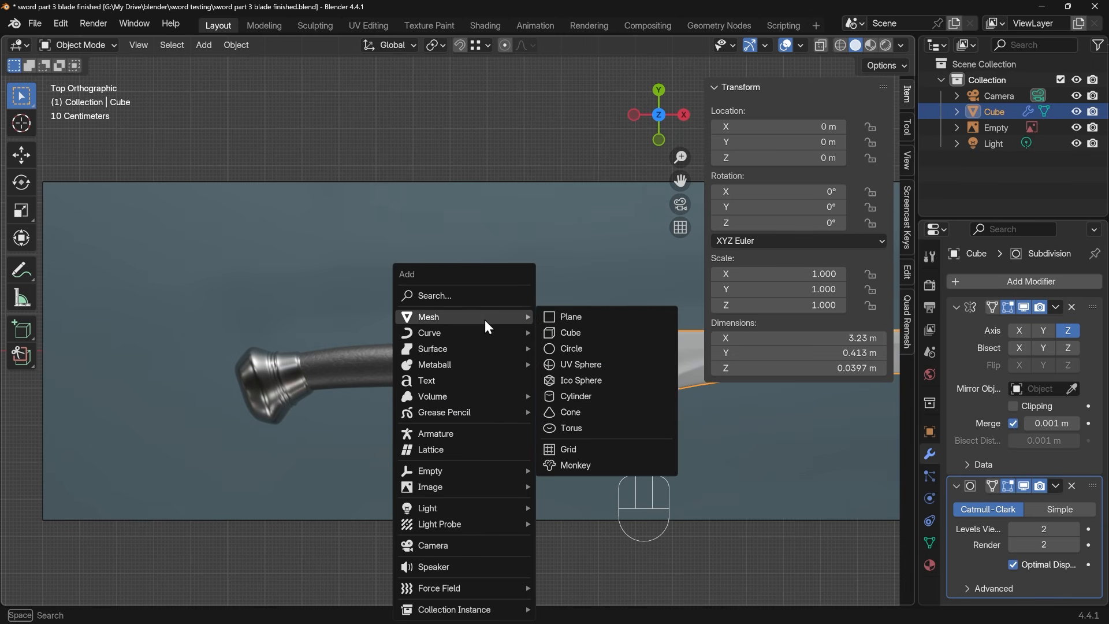
pyautogui.click(566, 331)
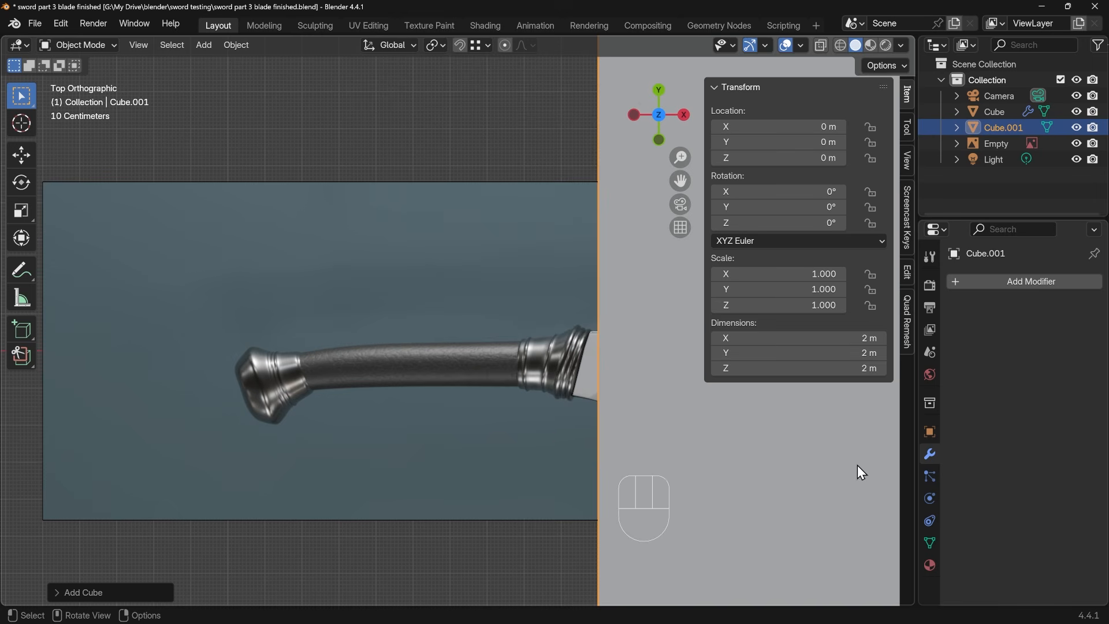
# Move the cube over the metal collar between grip and blade and scale it down to about 0.142 m
pyautogui.press('s')
pyautogui.rightClick(722, 433)
pyautogui.press('g')
pyautogui.click(691, 466)
pyautogui.press('s')
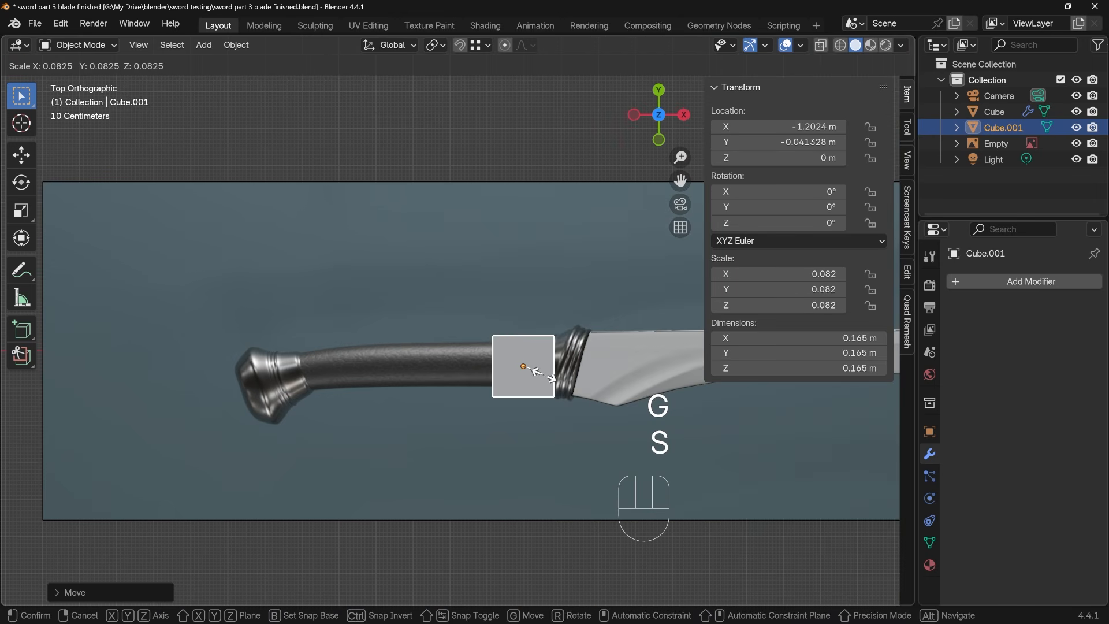
pyautogui.click(543, 383)
pyautogui.scroll(3, 523, 357)
pyautogui.keyDown('shift'); pyautogui.moveTo(519, 351); pyautogui.dragTo(432, 360, button='middle'); pyautogui.keyUp('shift')
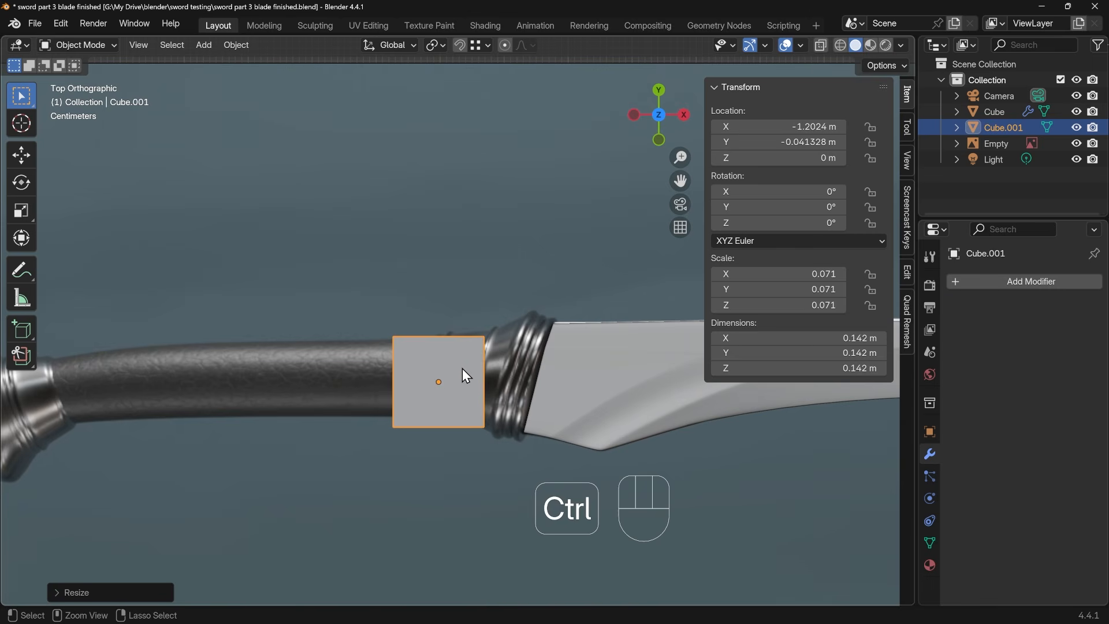
# Add a level-2 Subdivision Surface modifier to the cube and edit its mesh with X-ray on
pyautogui.hotkey('ctrl', '2')
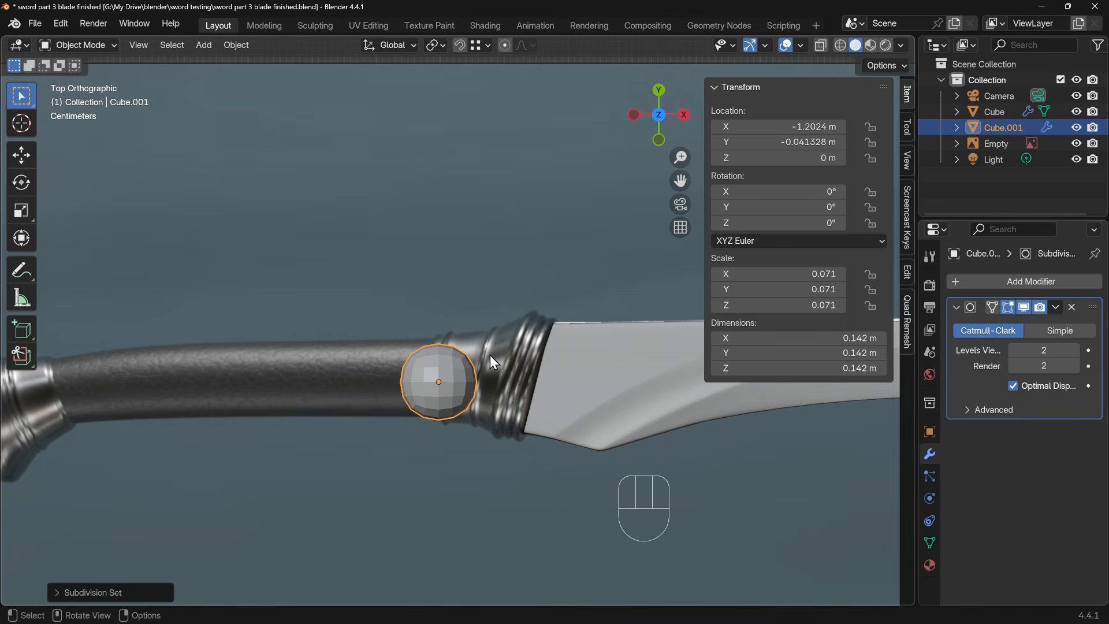
pyautogui.press('Tab')
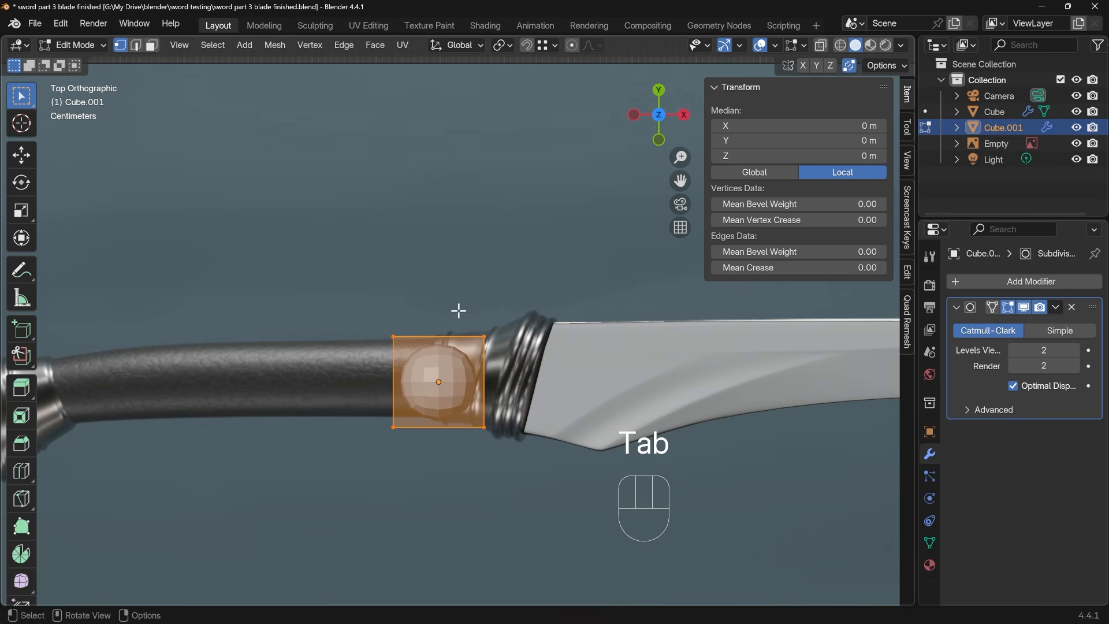
pyautogui.hotkey('ctrl', 'z')
pyautogui.hotkey('ctrl', 'z')
pyautogui.hotkey('alt', 'z')
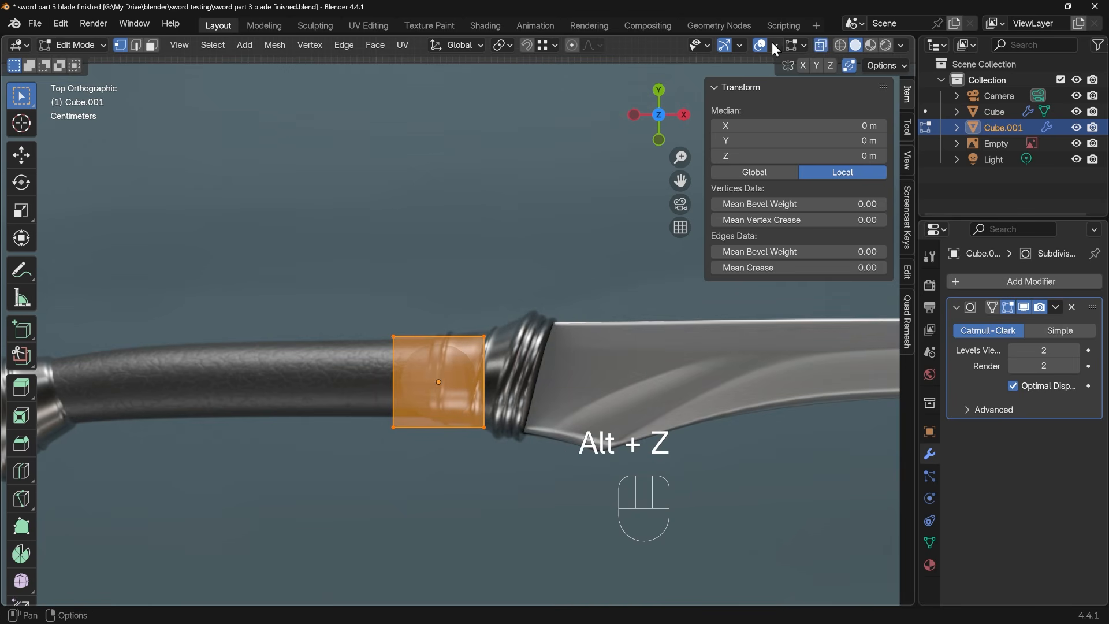
# Extrude the cube's blade-side end, tilt it to the angle of the collar's ridges, and extrude it again to the blade
pyautogui.moveTo(468, 260); pyautogui.dragTo(511, 459)
pyautogui.press('e')
pyautogui.click(546, 349)
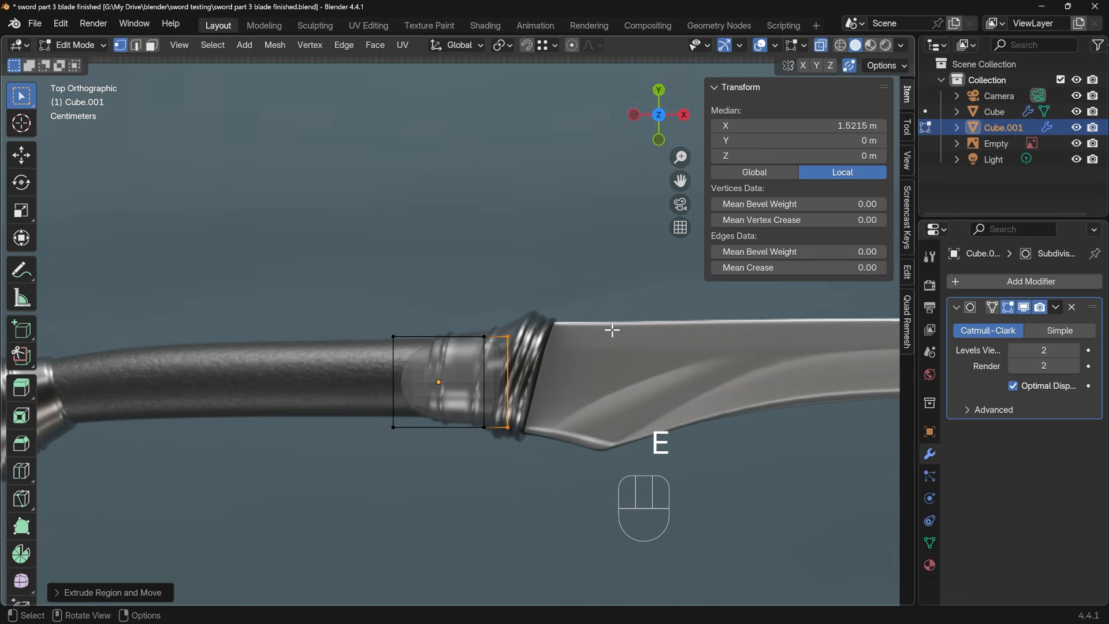
pyautogui.press('r')
pyautogui.click(607, 367)
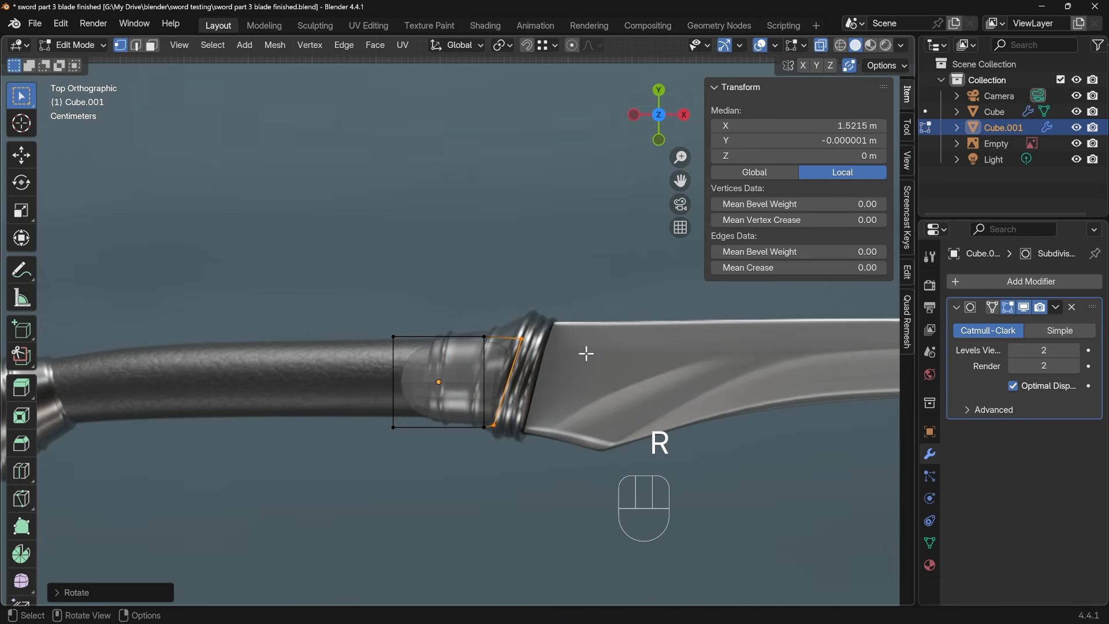
pyautogui.press('e')
pyautogui.click(611, 359)
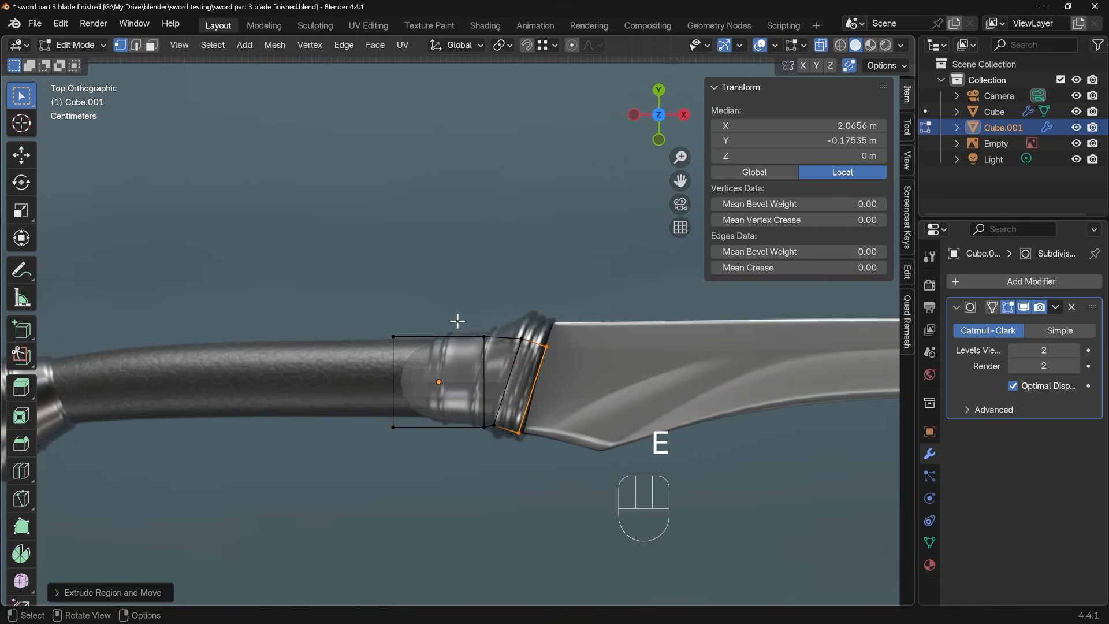
# Scale up and reposition the tilted end section so it covers the ridged ring at the blade's base
pyautogui.hotkey('ctrl', 'z')
pyautogui.hotkey('ctrl', 'z')
pyautogui.hotkey('ctrl', 'z')
pyautogui.hotkey('ctrl', 'z')
pyautogui.press('s')
pyautogui.click(604, 360)
pyautogui.press('g')
pyautogui.click(614, 355)
pyautogui.press('s')
pyautogui.press('g')
# Rotate, move and scale the collar's middle loop, then fit the grip-side end to the collar's edge in the reference
pyautogui.moveTo(469, 314); pyautogui.dragTo(493, 426)
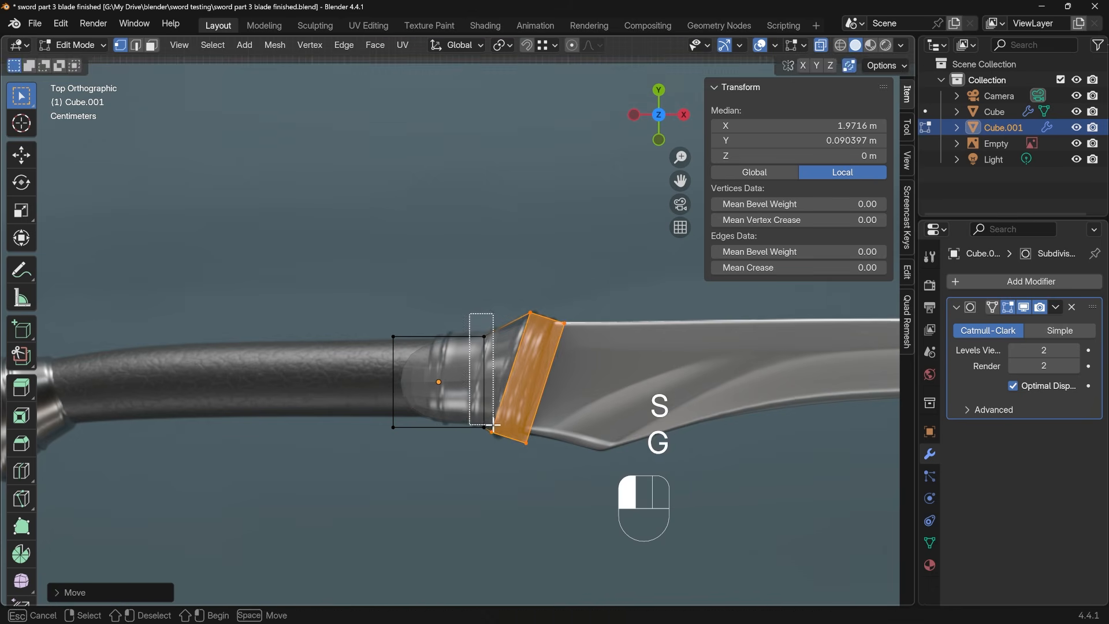
pyautogui.press('e')
pyautogui.hotkey('ctrl', 'z')
pyautogui.press('r')
pyautogui.press('g')
pyautogui.press('s')
pyautogui.press('g')
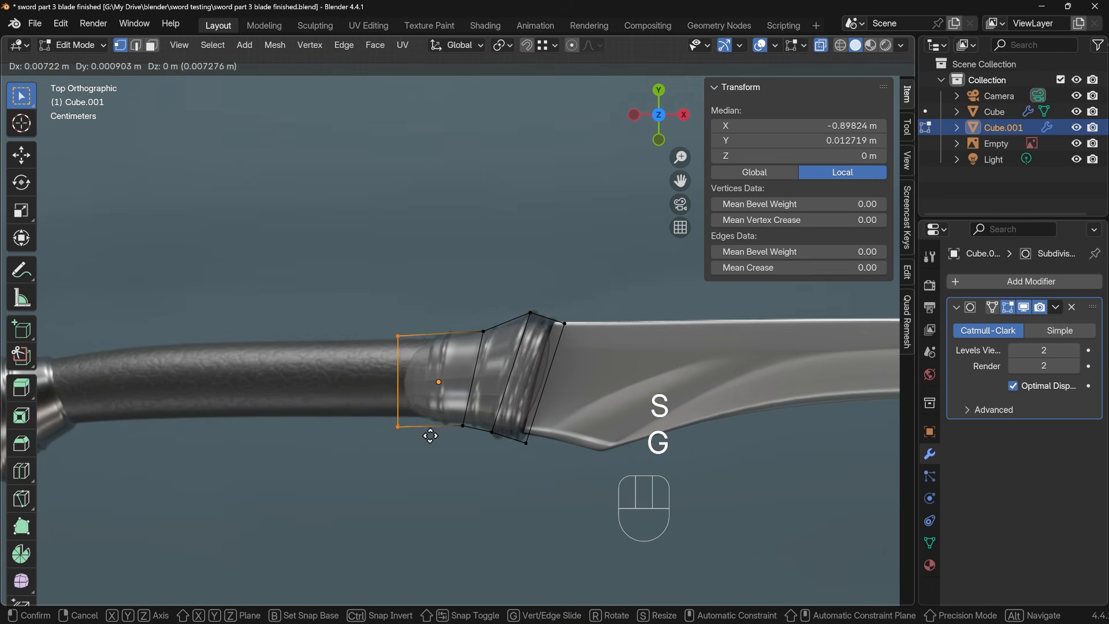
pyautogui.click(453, 428)
# Hide the reference image and the blade so only the new collar mesh is shown in Object Mode
pyautogui.moveTo(453, 428); pyautogui.dragTo(562, 259, button='middle')
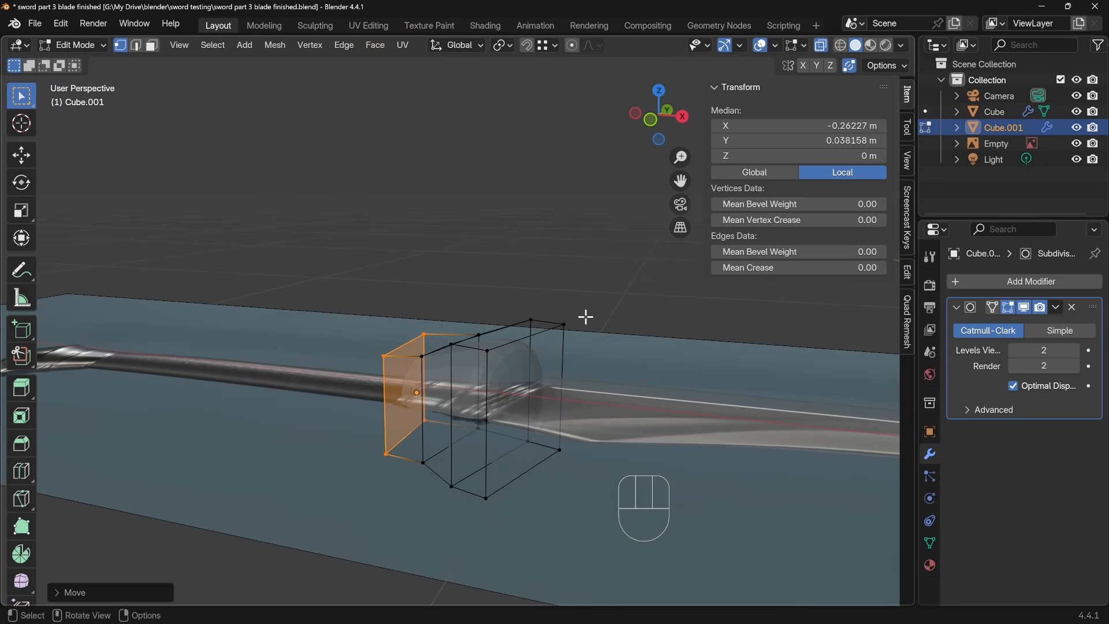
pyautogui.click(1076, 144)
pyautogui.press('Tab')
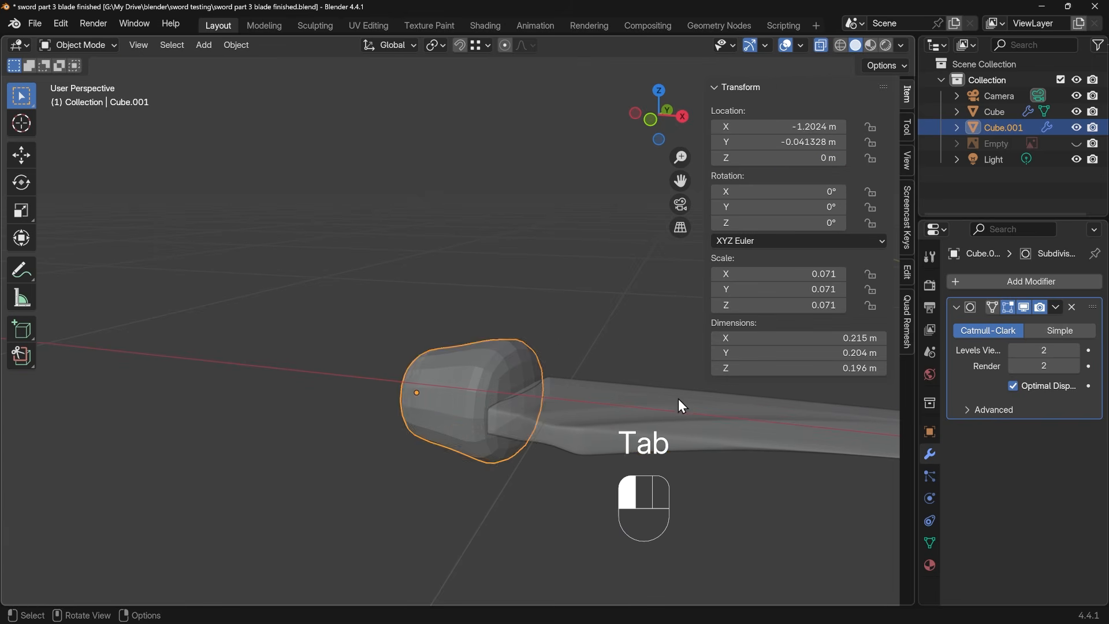
pyautogui.click(677, 397)
pyautogui.press('h')
# Shade the collar smooth and set its Subdivision viewport level to 3
pyautogui.click(531, 386)
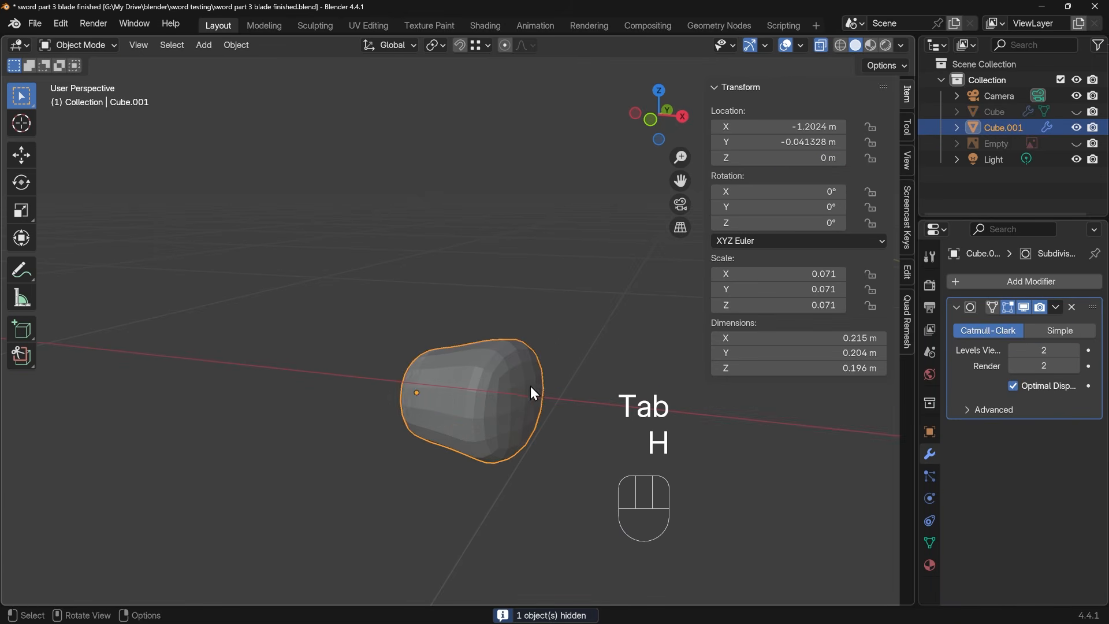
pyautogui.rightClick(504, 369)
pyautogui.click(463, 317)
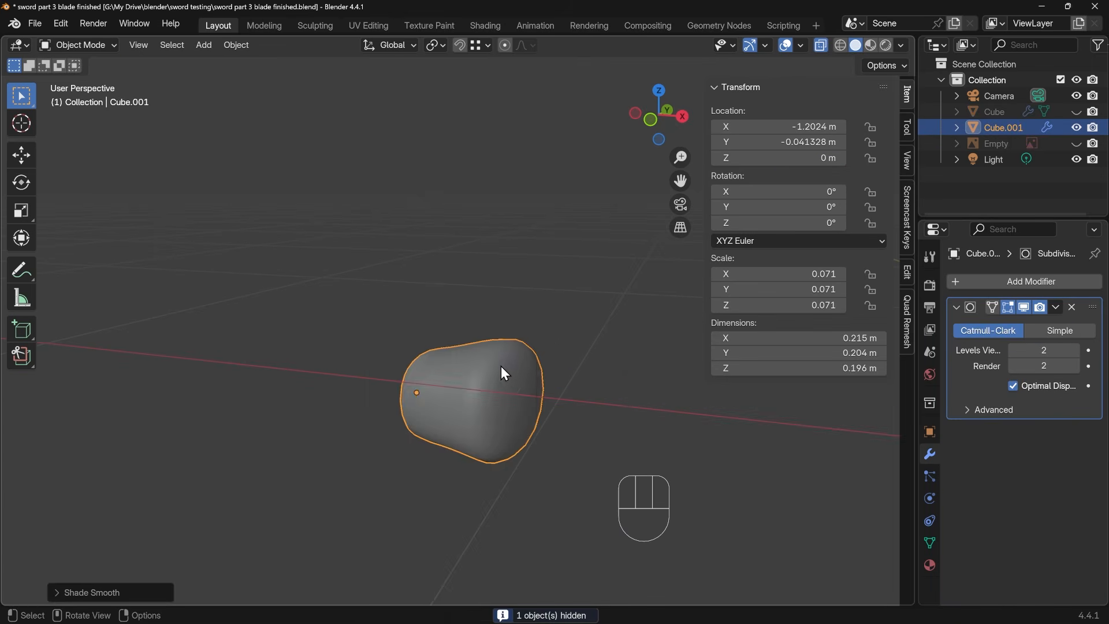
pyautogui.moveTo(501, 366); pyautogui.dragTo(478, 391, button='middle')
pyautogui.scroll(4, 437, 372)
pyautogui.click(1076, 351)
# Add a loop cut around the collar and slide it close to the blade-side end to sharpen that rim
pyautogui.press('Tab')
pyautogui.hotkey('ctrl', 'r')
pyautogui.click(546, 321)
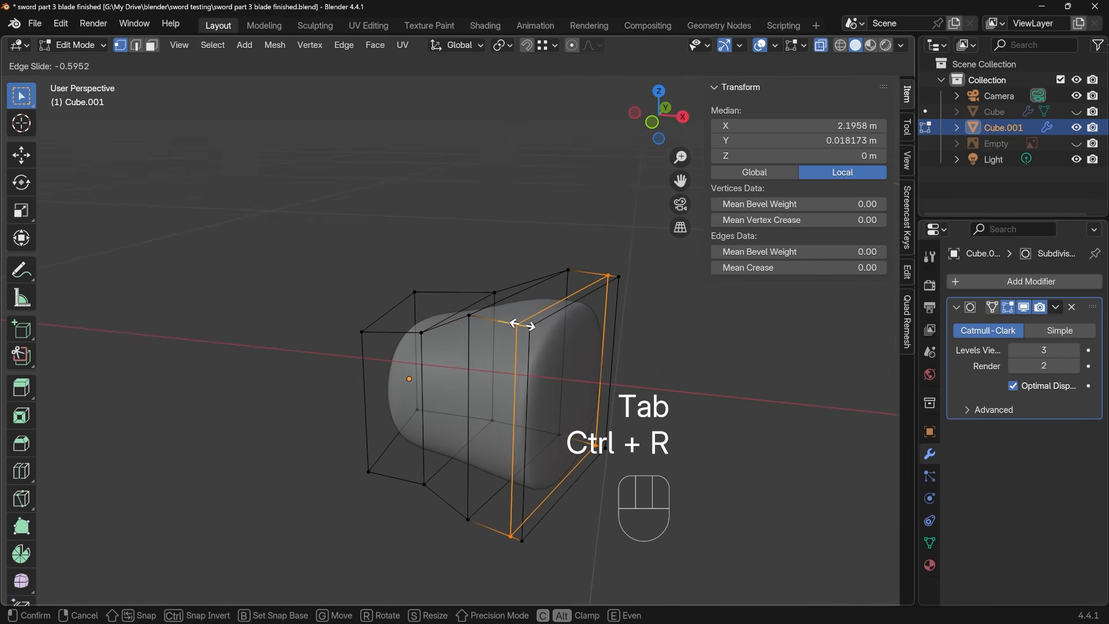
pyautogui.click(520, 324)
pyautogui.moveTo(520, 324); pyautogui.dragTo(509, 311, button='middle')
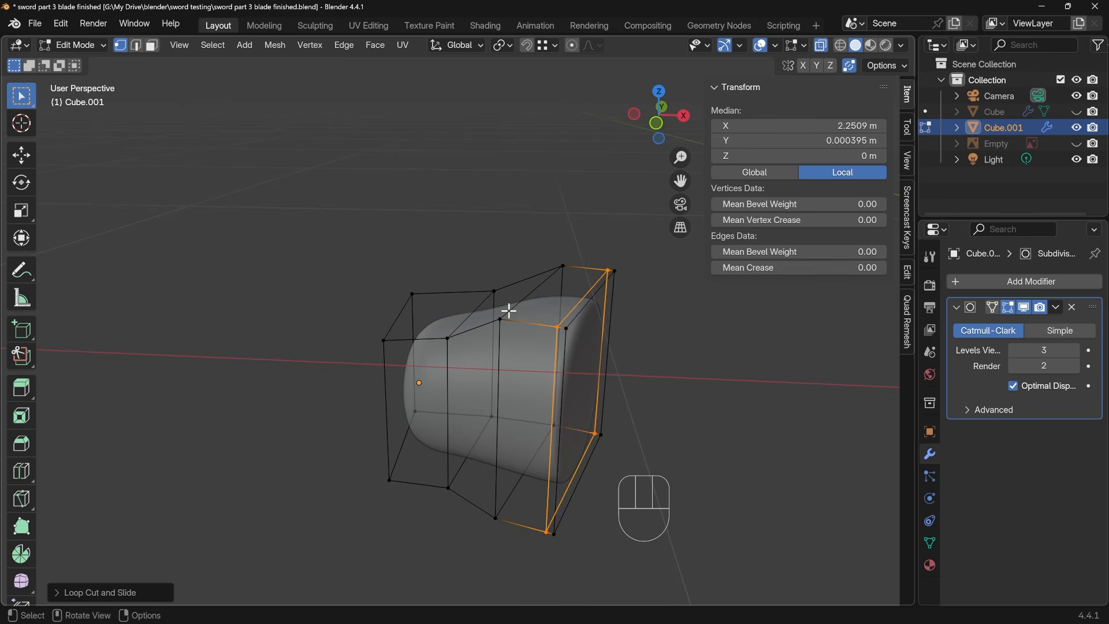
# Select the edge loop where the collar's flare meets the end section and bevel it about 0.098 m with 2 segments
pyautogui.press('2')
pyautogui.keyDown('alt'); pyautogui.click(568, 302); pyautogui.keyUp('alt')
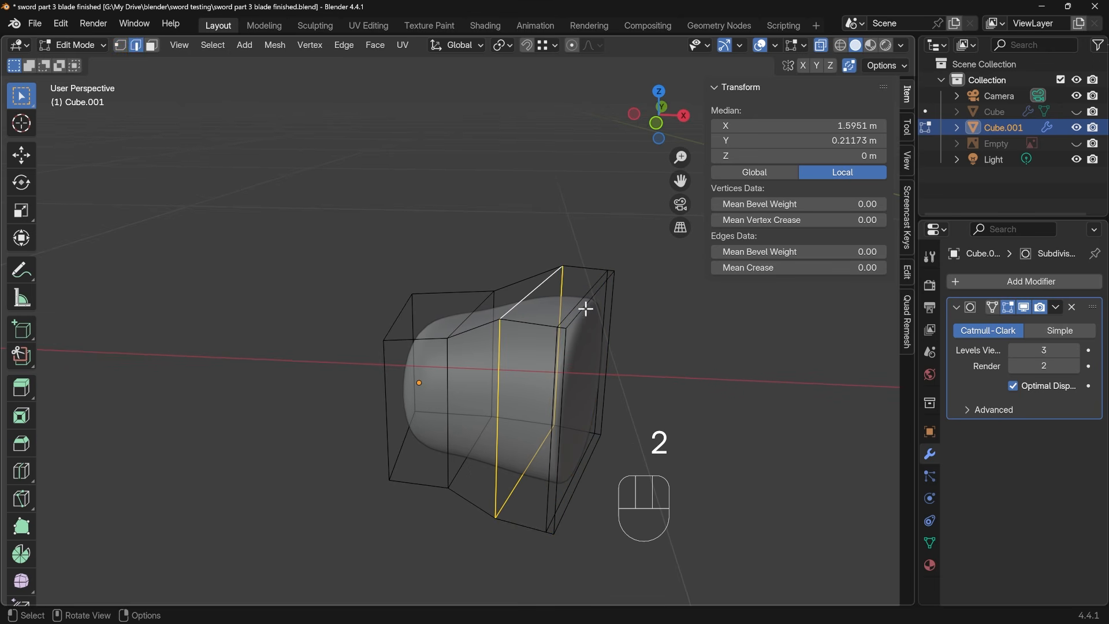
pyautogui.hotkey('ctrl', 'b')
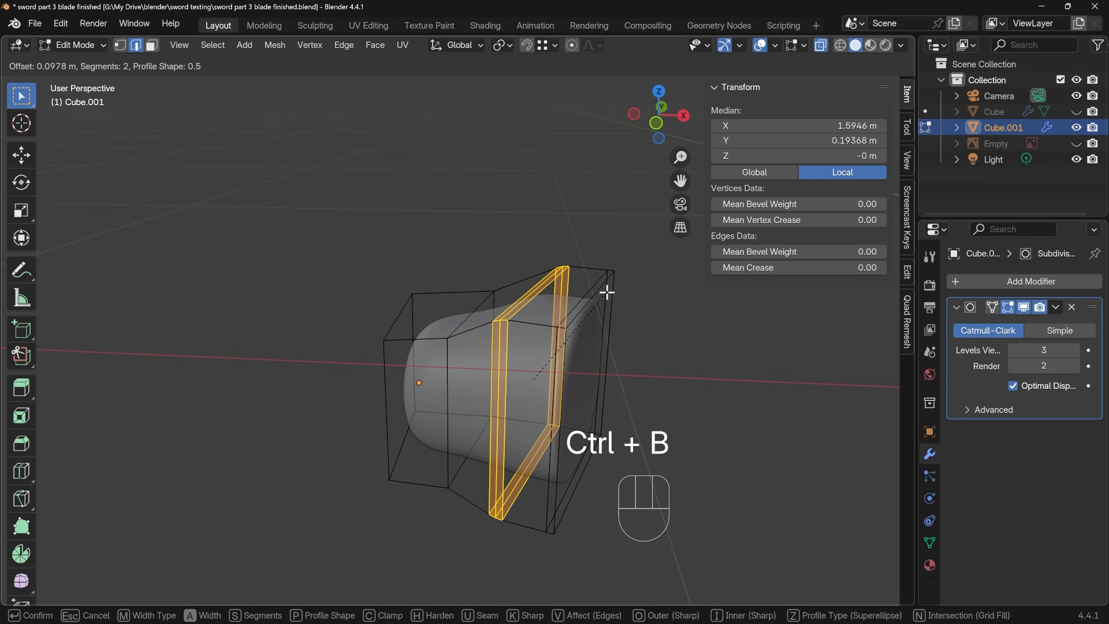
pyautogui.click(606, 292)
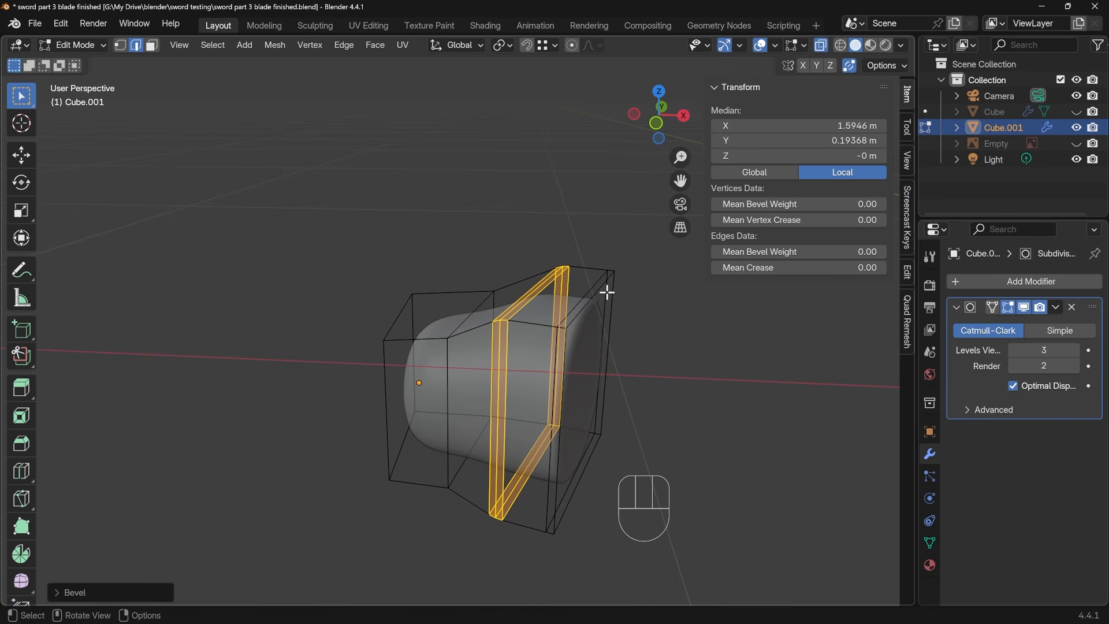
# Scale up the middle edge loop of the bevelled band to form a raised ring around the collar
pyautogui.keyDown('alt'); pyautogui.click(520, 309); pyautogui.keyUp('alt')
pyautogui.press('s')
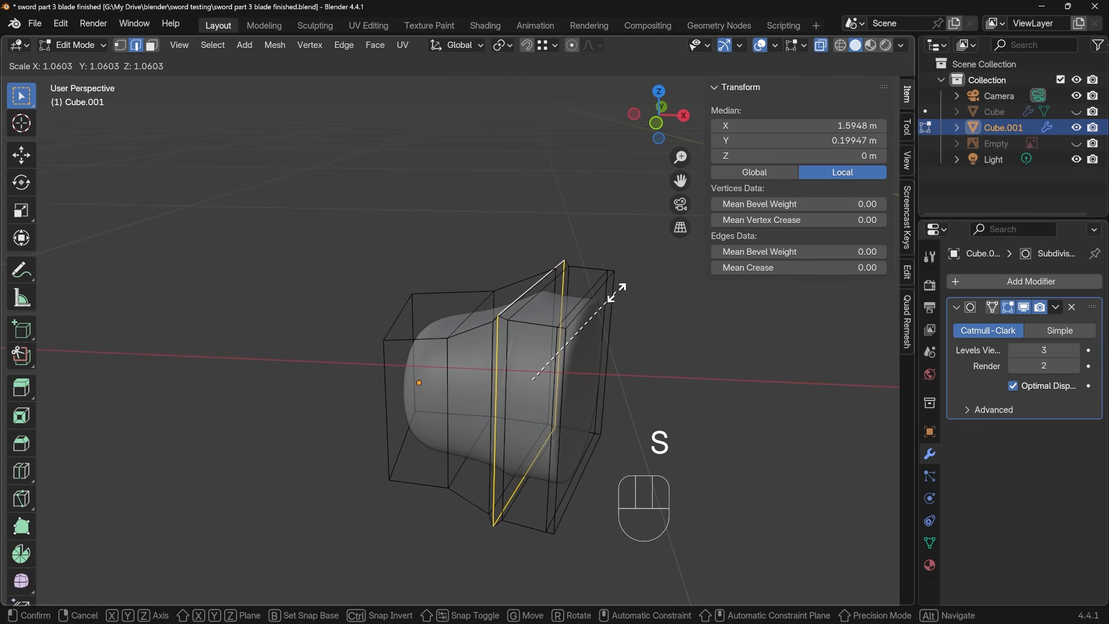
pyautogui.click(553, 324)
pyautogui.moveTo(552, 324)
pyautogui.mouseDown(button='middle')
pyautogui.moveTo(590, 360)
pyautogui.moveTo(555, 320)
pyautogui.moveTo(567, 310)
pyautogui.mouseUp(button='middle')
# Bevel the raised ring's peak and its two bordering edge loops slightly, and check the smoothed collar in Object Mode
pyautogui.keyDown('alt'); pyautogui.click(566, 291); pyautogui.keyUp('alt')
pyautogui.keyDown('alt'); pyautogui.keyDown('shift'); pyautogui.click(565, 293); pyautogui.keyUp('shift'); pyautogui.keyUp('alt')
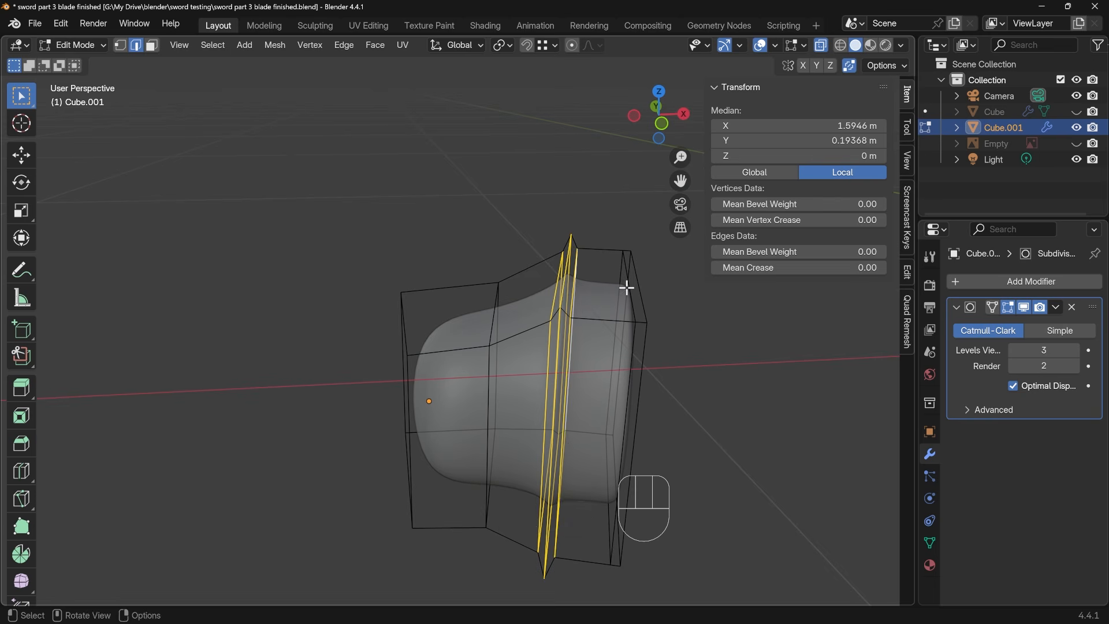
pyautogui.hotkey('ctrl', 'b')
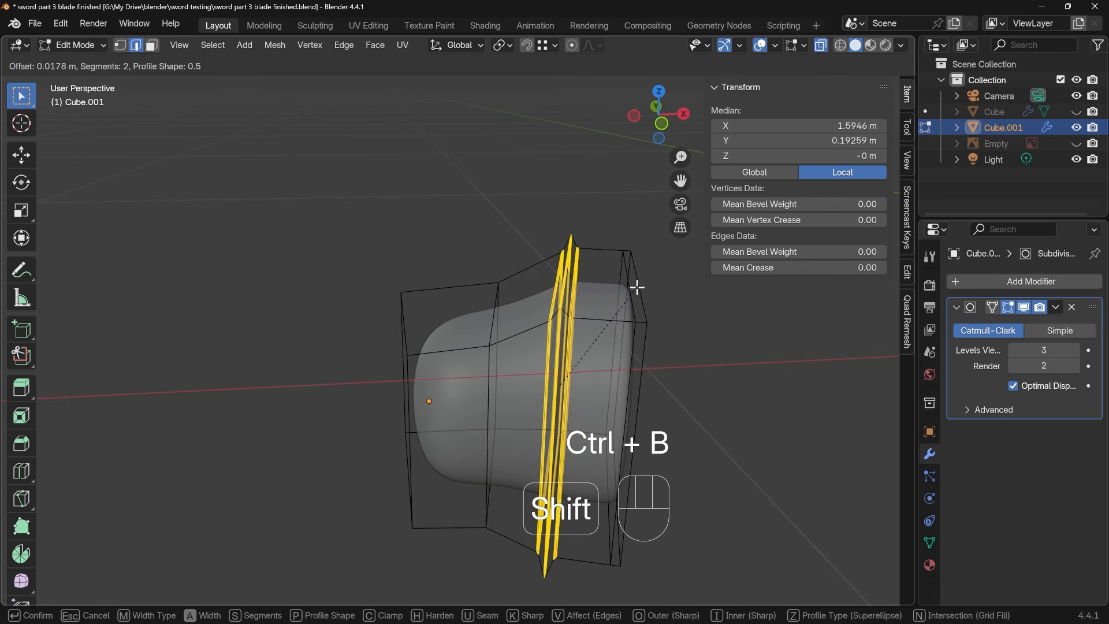
pyautogui.keyDown('shift'); pyautogui.scroll(-1, 635, 288); pyautogui.keyUp('shift')
pyautogui.click(642, 289)
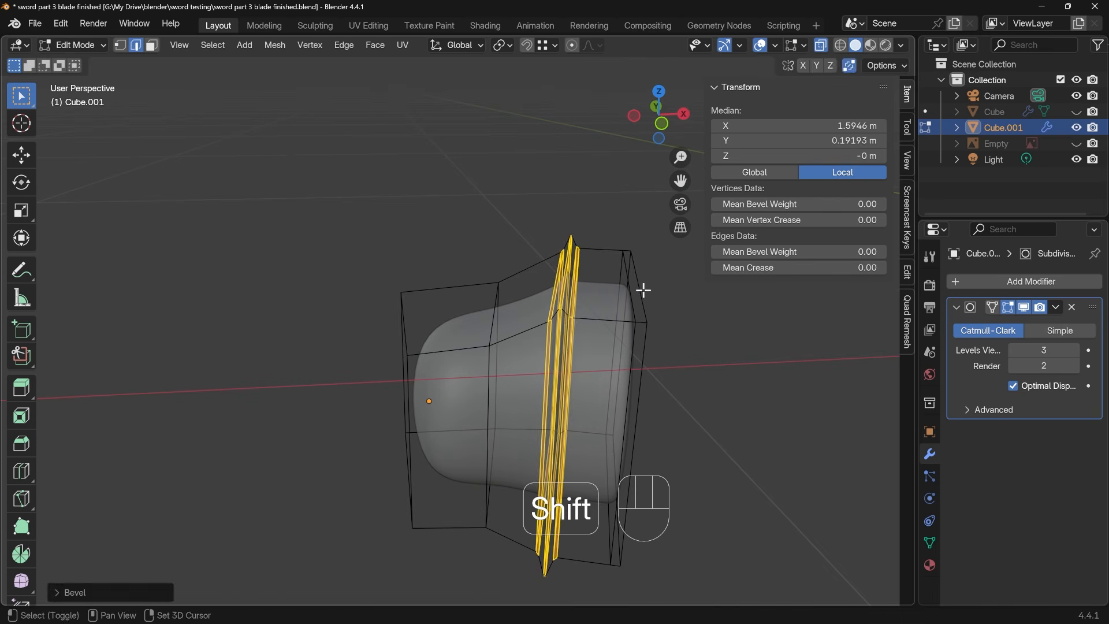
pyautogui.press('Tab')
pyautogui.moveTo(623, 347); pyautogui.dragTo(638, 368, button='middle')
pyautogui.moveTo(533, 406); pyautogui.dragTo(485, 370, button='middle')
# Add a loop cut around the collar's narrow section and slide it close to the handle-side end to sharpen that rim
pyautogui.press('Tab')
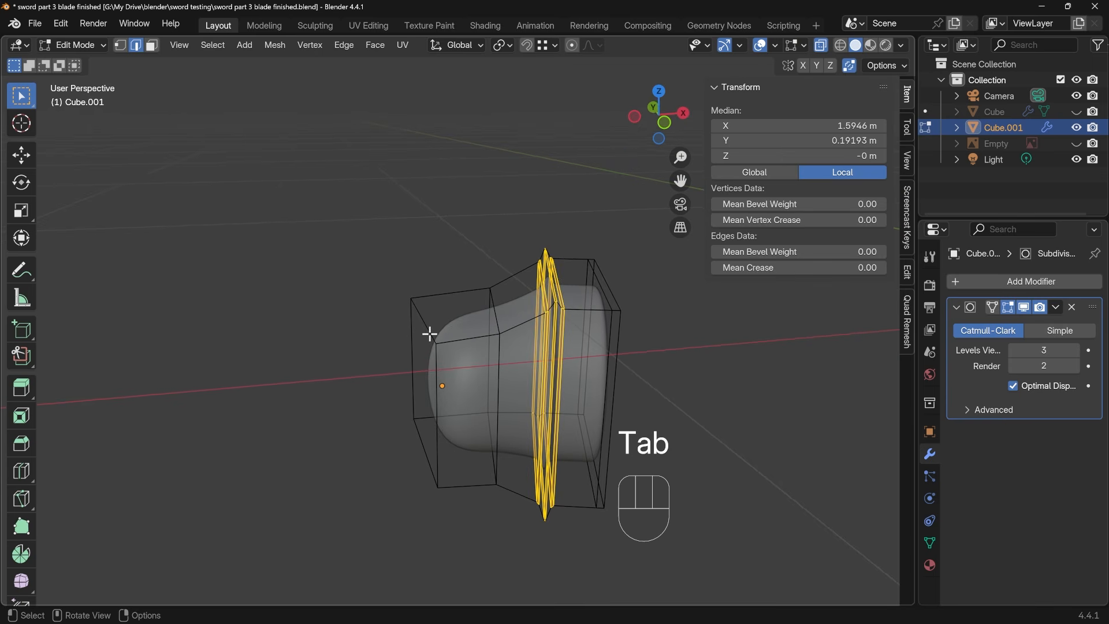
pyautogui.hotkey('ctrl', 'r')
pyautogui.click(456, 335)
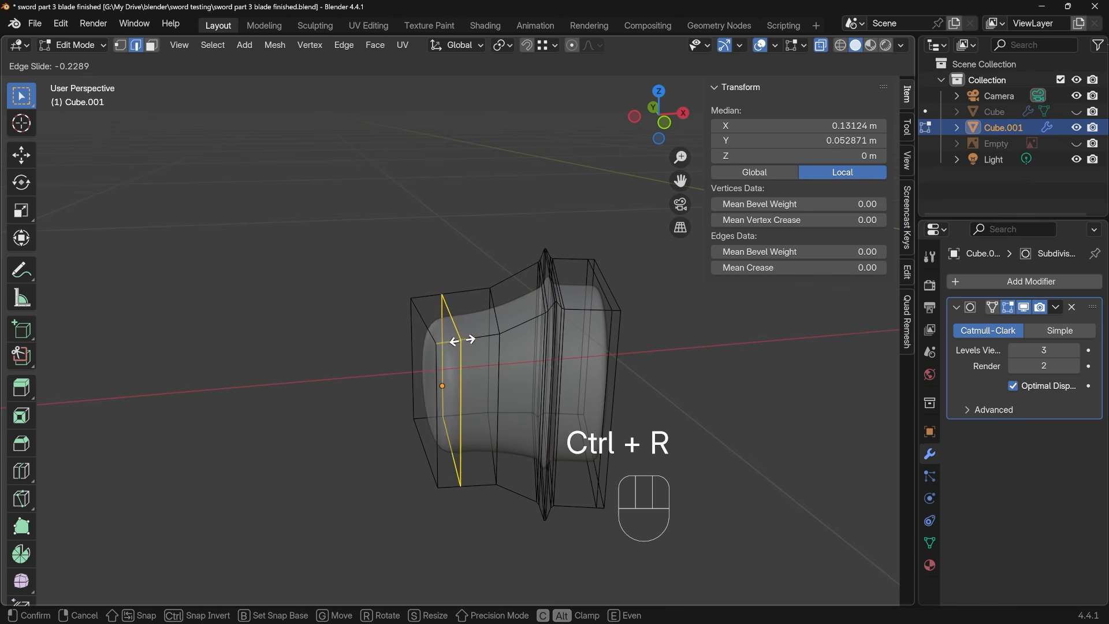
pyautogui.click(443, 347)
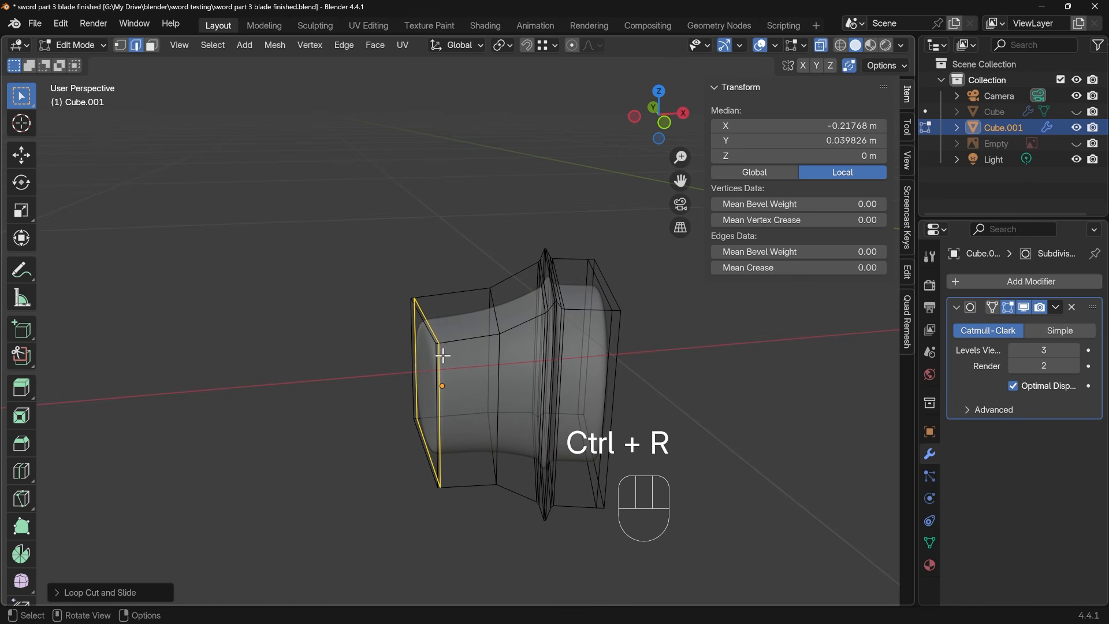
pyautogui.press('Tab')
pyautogui.moveTo(459, 418); pyautogui.dragTo(485, 392, button='middle')
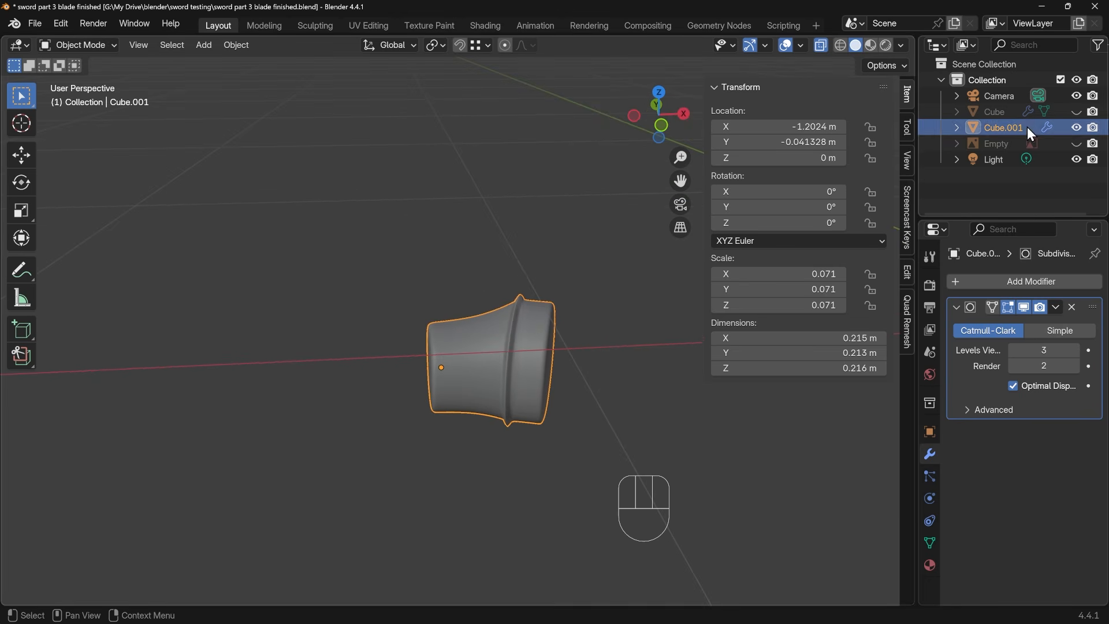
# Show the reference image again and compare the collar's rings with it
pyautogui.click(1077, 145)
pyautogui.moveTo(414, 370); pyautogui.dragTo(311, 372, button='middle')
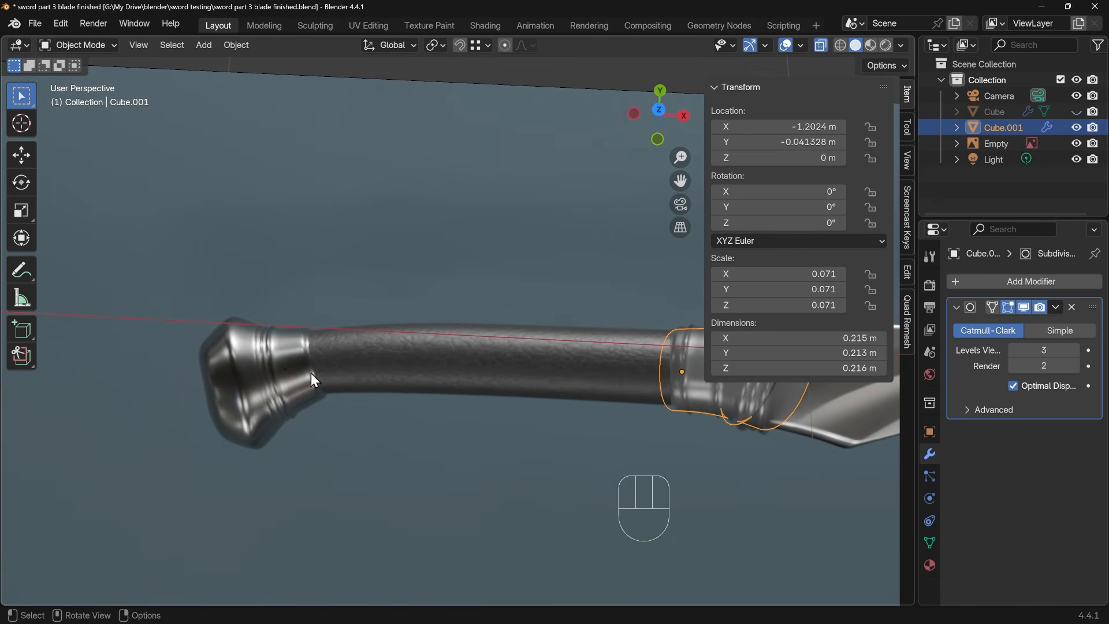
pyautogui.keyDown('shift'); pyautogui.moveTo(635, 404); pyautogui.dragTo(461, 393, button='middle'); pyautogui.keyUp('shift')
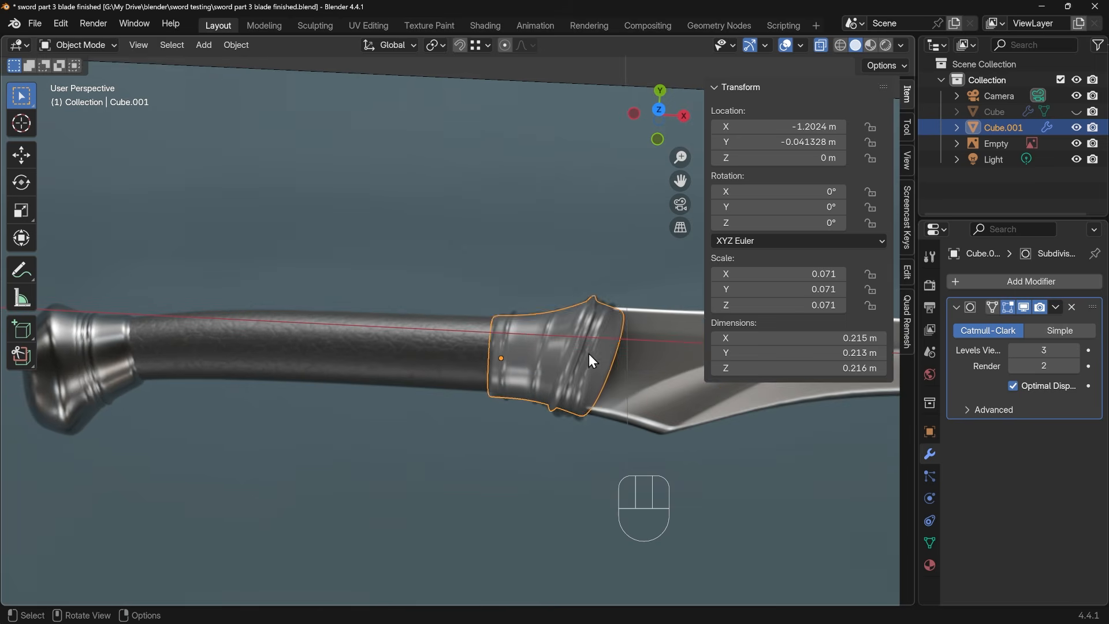
pyautogui.click(588, 353)
pyautogui.scroll(4, 589, 354)
pyautogui.click(504, 366)
# Add a centred loop cut around the collar's blade-side end section for a second ring
pyautogui.press('Tab')
pyautogui.hotkey('ctrl', 'r')
pyautogui.press('Tab')
pyautogui.moveTo(527, 318); pyautogui.dragTo(505, 295, button='middle')
pyautogui.hotkey('ctrl', 'r')
pyautogui.click(523, 273)
pyautogui.rightClick(524, 273)
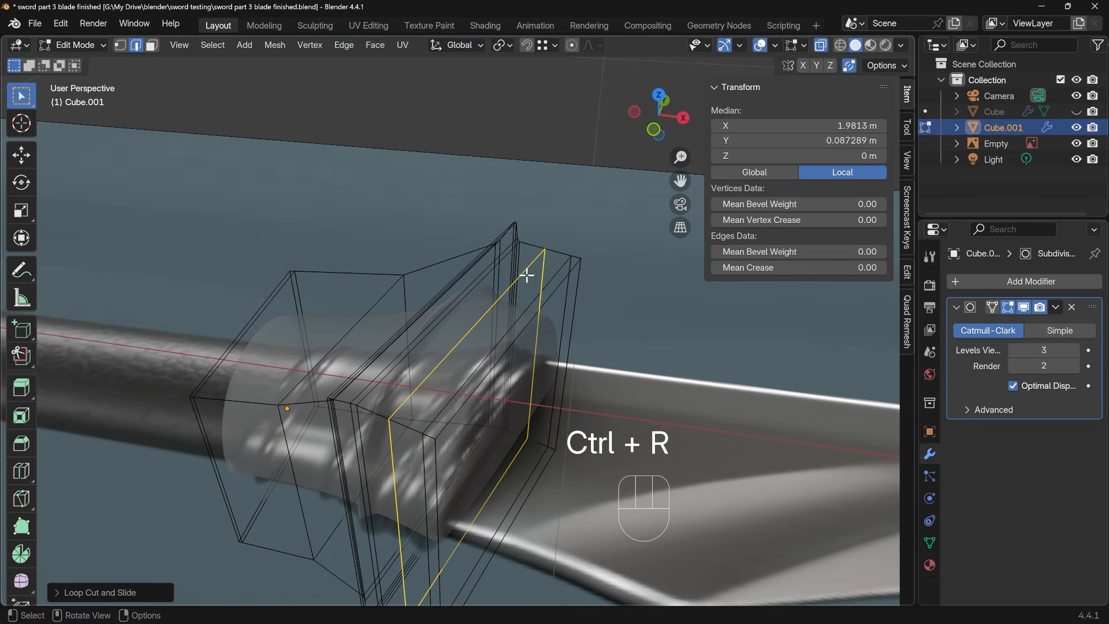
# Bevel the new edge loop and scale up its middle loop to form a second raised ring
pyautogui.hotkey('ctrl', 'b')
pyautogui.click(546, 264)
pyautogui.keyDown('alt'); pyautogui.click(544, 251); pyautogui.keyUp('alt')
pyautogui.press('s')
pyautogui.click(624, 278)
# Crease the two edge loops bordering the second ring and return to Object Mode
pyautogui.moveTo(462, 323); pyautogui.dragTo(511, 335, button='middle')
pyautogui.keyDown('alt'); pyautogui.click(520, 331); pyautogui.keyUp('alt')
pyautogui.hotkey('ctrl', 'z')
pyautogui.hotkey('ctrl', 'z')
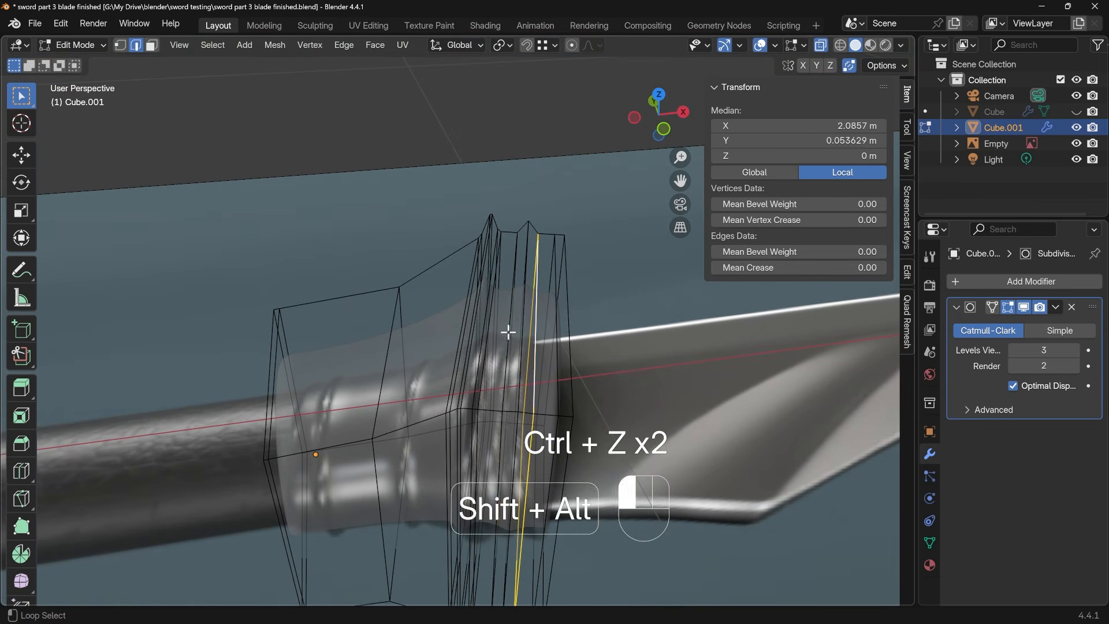
pyautogui.keyDown('alt'); pyautogui.keyDown('shift'); pyautogui.click(508, 331); pyautogui.keyUp('shift'); pyautogui.keyUp('alt')
pyautogui.hotkey('shift', 'e')
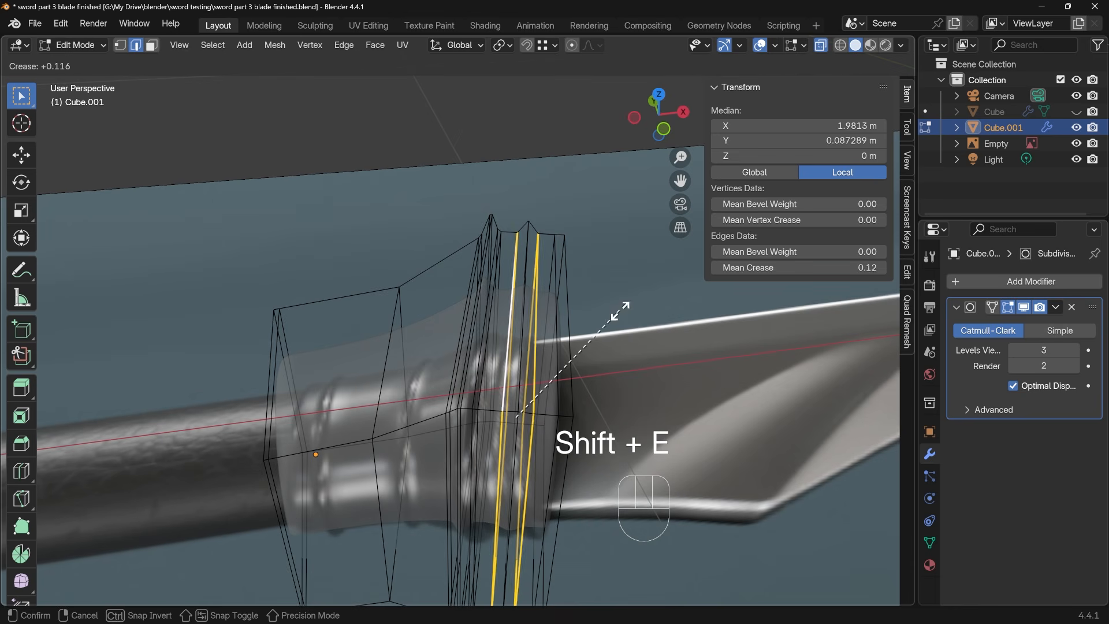
pyautogui.click(783, 336)
pyautogui.press('Tab')
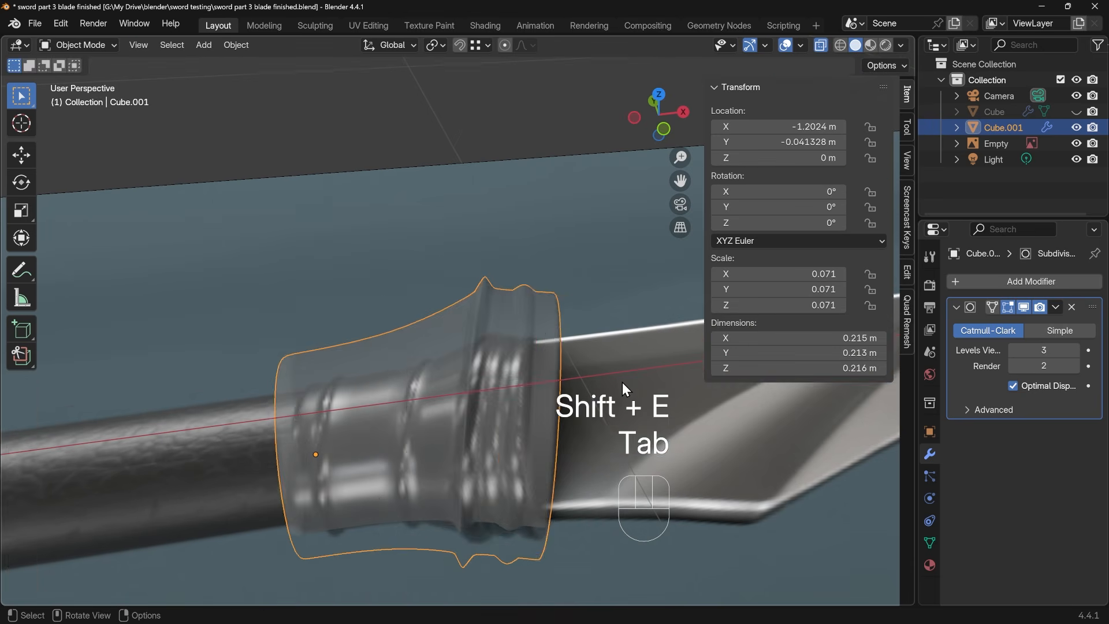
# Turn off X-ray and soften the first raised ring by dissolving its peak edge loop, rescaling and nudging the ring
pyautogui.moveTo(579, 370); pyautogui.dragTo(487, 362, button='middle')
pyautogui.hotkey('alt', 'z')
pyautogui.scroll(3, 494, 359)
pyautogui.press('Tab')
pyautogui.keyDown('alt'); pyautogui.click(490, 357); pyautogui.keyUp('alt')
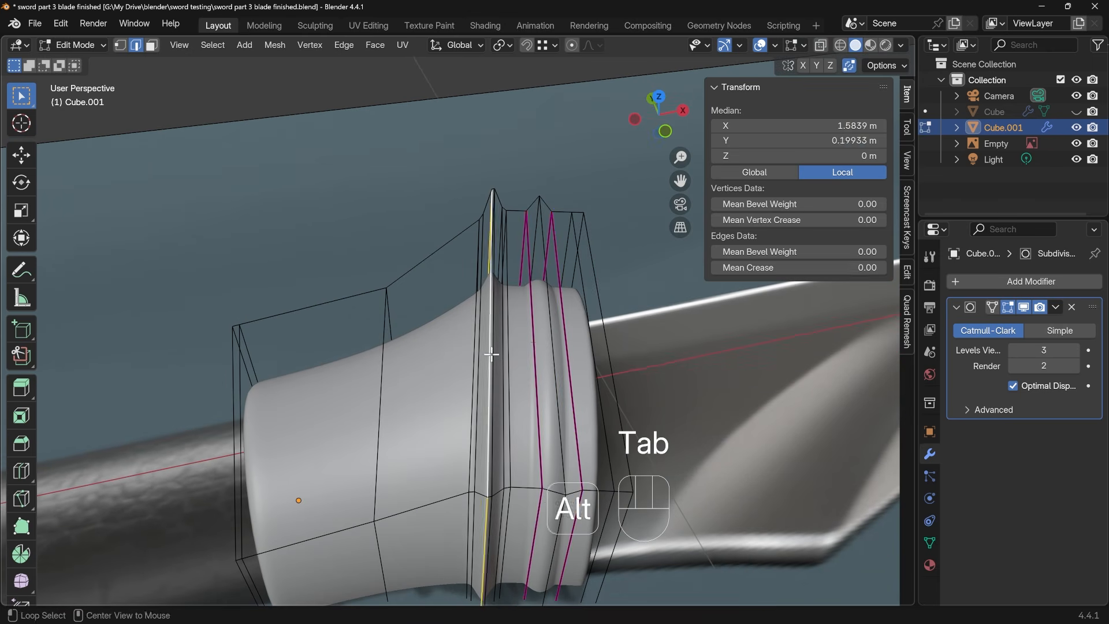
pyautogui.hotkey('ctrl', 'x')
pyautogui.press('s')
pyautogui.click(588, 349)
pyautogui.press('g')
pyautogui.click(595, 354)
pyautogui.press('Tab')
# Duplicate the collar in top view and place the copy at the pommel end, at about X -1.81 m, Y -0.059 m
pyautogui.scroll(-3, 596, 354)
pyautogui.moveTo(595, 356); pyautogui.dragTo(557, 408, button='middle')
pyautogui.scroll(-4, 556, 399)
pyautogui.press('KP_7')
pyautogui.hotkey('shift', 'd')
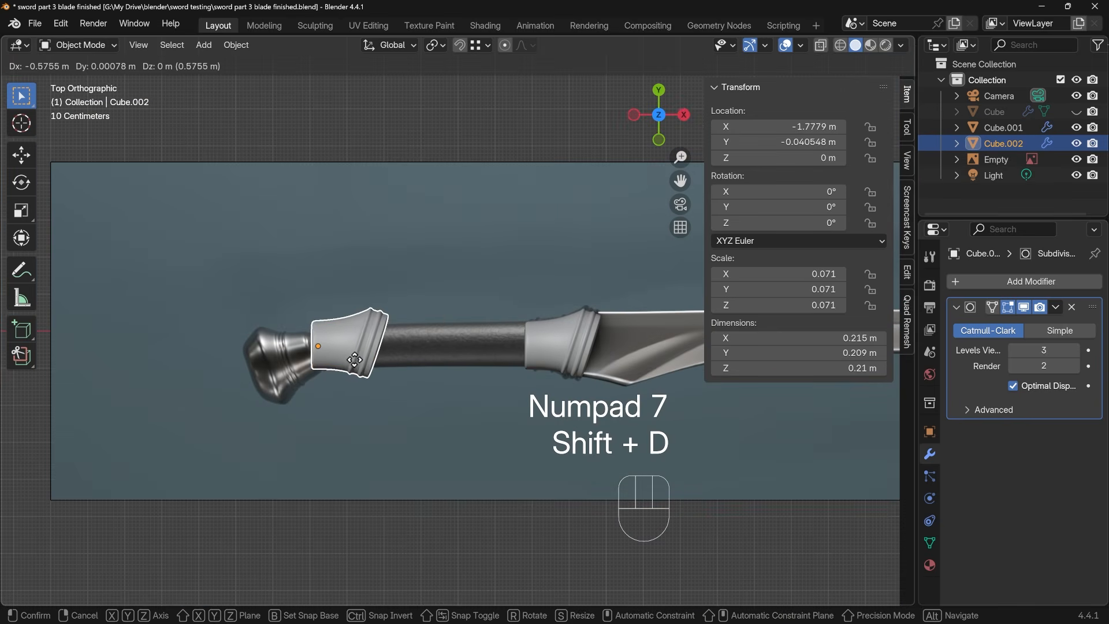
# Rotate the duplicated collar 180° about Y and about 21.5° about Z to align it with the pommel
pyautogui.press('r')
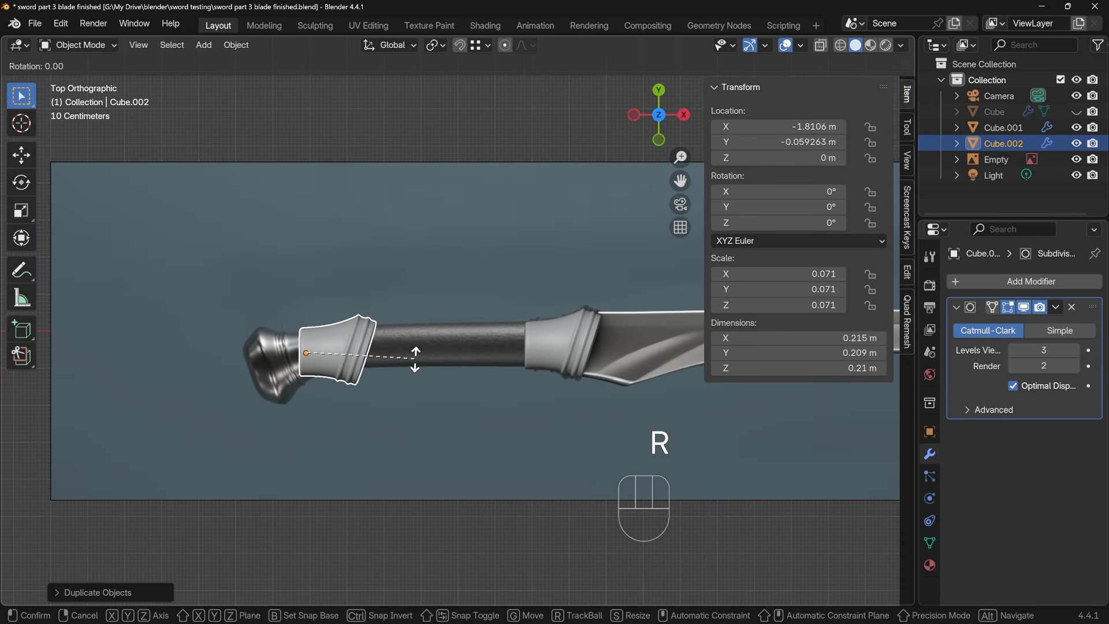
pyautogui.press('y')
pyautogui.press('1')
pyautogui.press('8')
pyautogui.press('0')
pyautogui.press('Return')
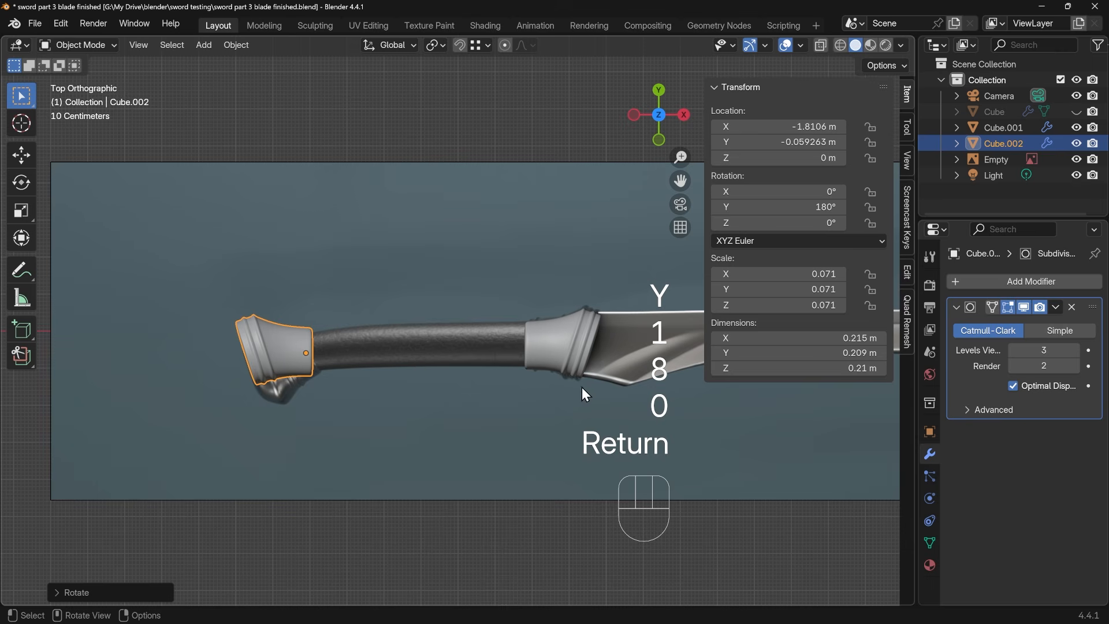
pyautogui.press('r')
pyautogui.click(569, 333)
# Try adding a centred loop cut lengthwise over the duplicated collar
pyautogui.scroll(3, 330, 413)
pyautogui.keyDown('shift'); pyautogui.moveTo(279, 410); pyautogui.dragTo(381, 402, button='middle'); pyautogui.keyUp('shift')
pyautogui.press('Tab')
pyautogui.moveTo(384, 401); pyautogui.dragTo(396, 335, button='middle')
pyautogui.hotkey('ctrl', 'r')
pyautogui.doubleClick(342, 397)
pyautogui.moveTo(342, 396); pyautogui.dragTo(475, 349, button='middle')
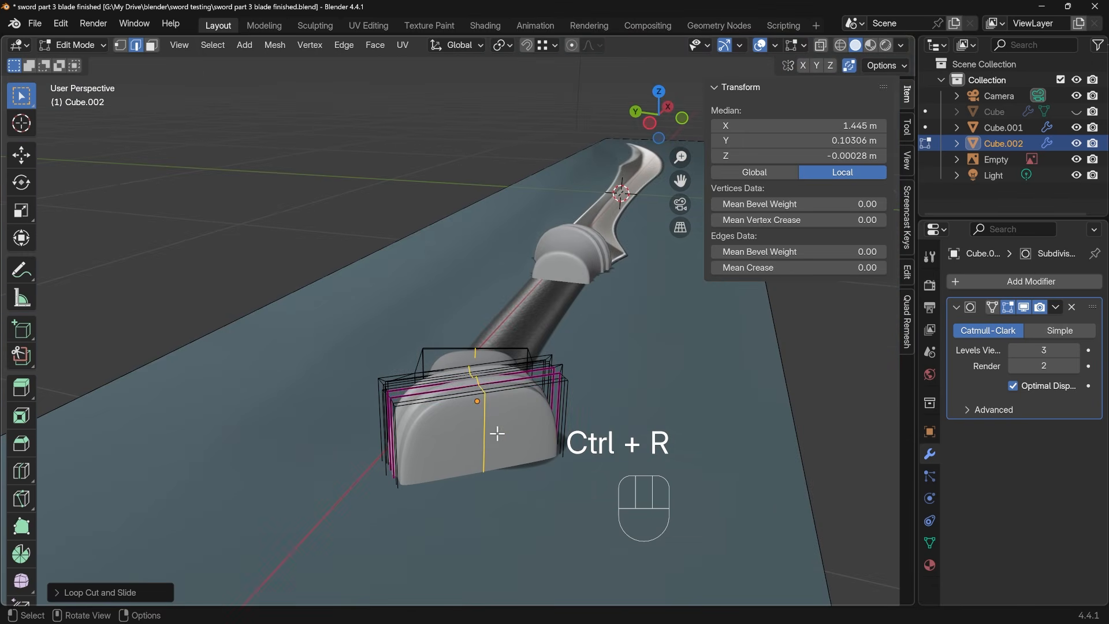
pyautogui.moveTo(497, 434); pyautogui.dragTo(356, 361, button='middle')
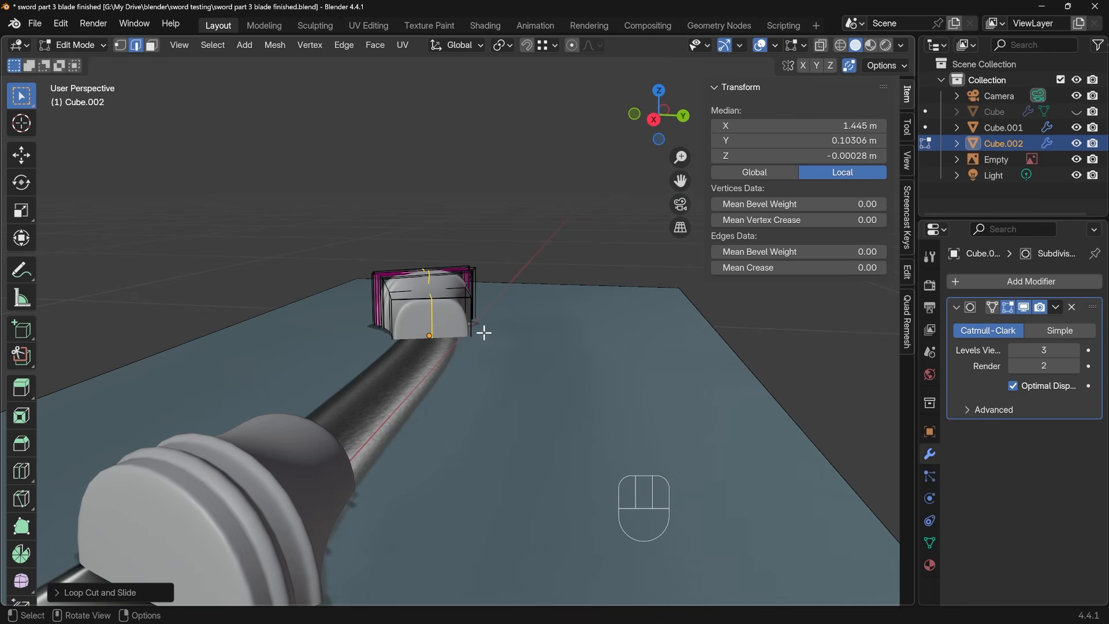
# Hide the reference image and try a second lengthwise loop cut across the sides of the duplicated collar
pyautogui.click(1077, 159)
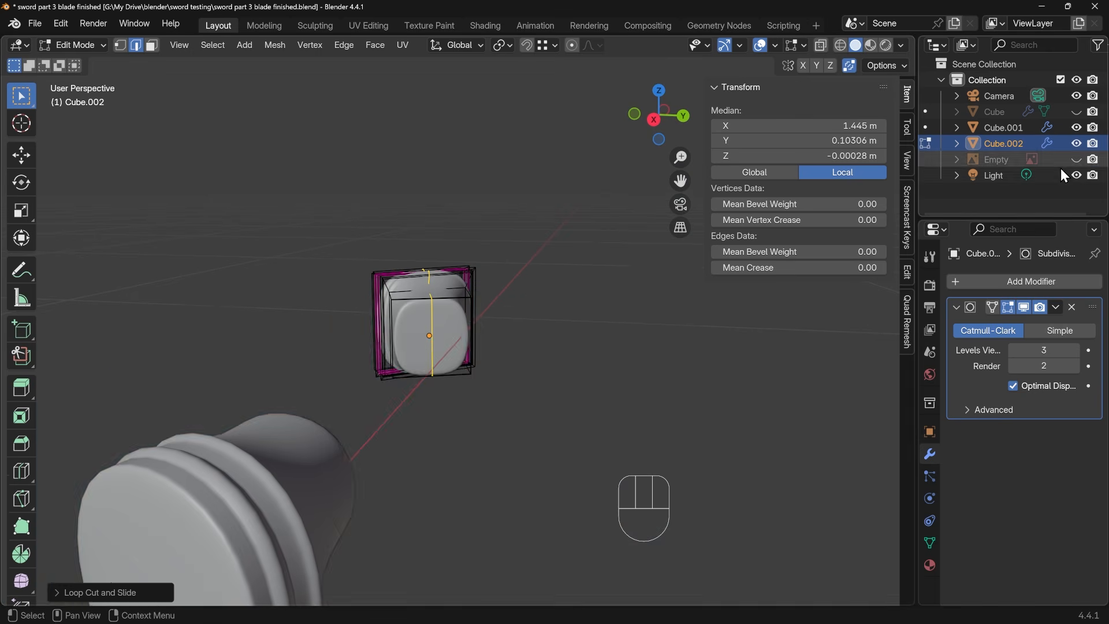
pyautogui.scroll(3, 465, 305)
pyautogui.hotkey('ctrl', 'r')
pyautogui.click(453, 347)
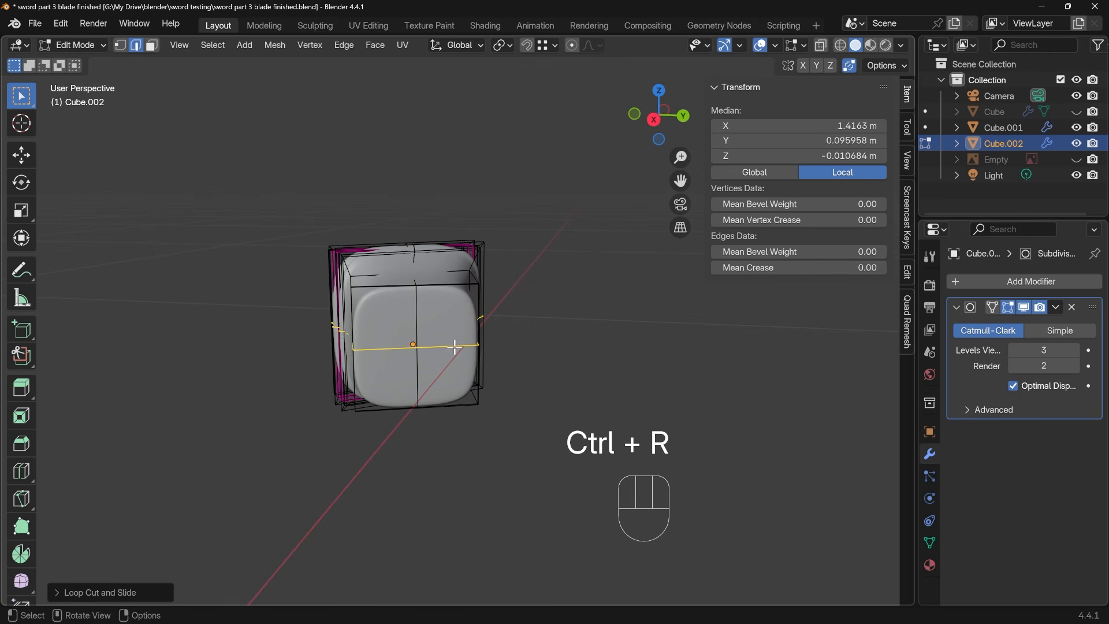
pyautogui.moveTo(487, 352); pyautogui.dragTo(456, 337, button='middle')
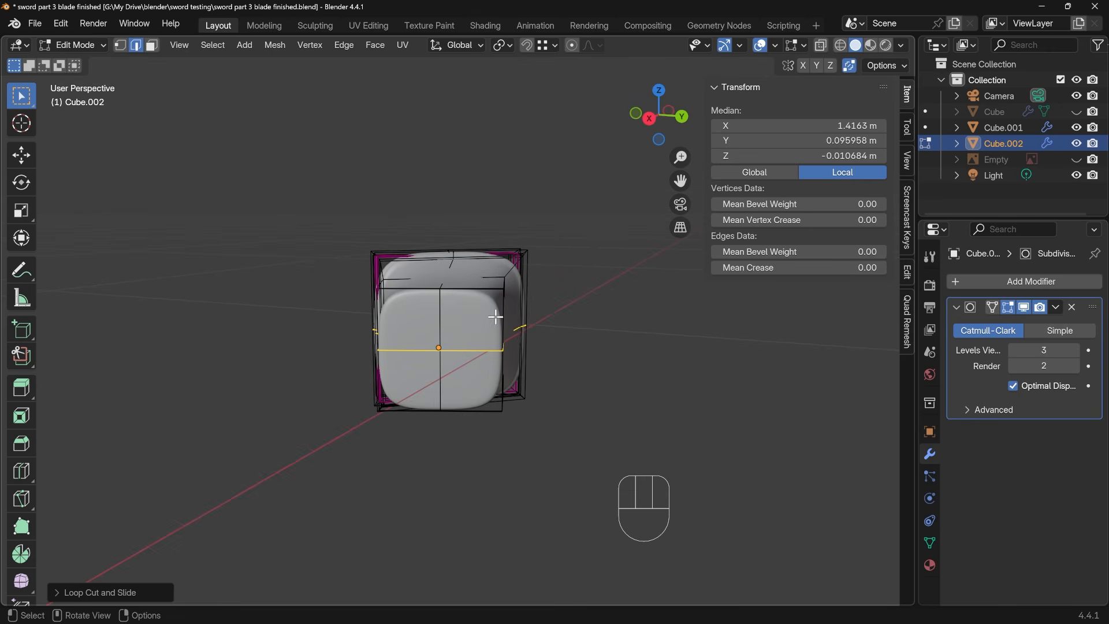
pyautogui.moveTo(518, 313); pyautogui.dragTo(505, 311, button='middle')
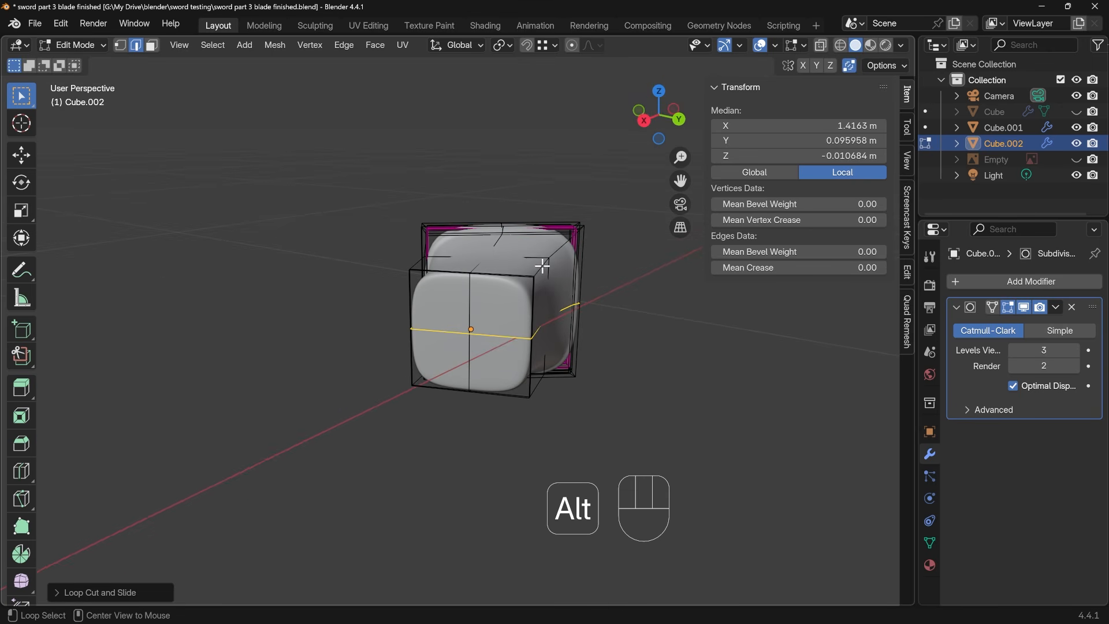
# Try rounding one upper corner of the duplicated collar by sliding its lengthwise corner edges inward
pyautogui.keyDown('alt'); pyautogui.click(542, 265); pyautogui.keyUp('alt')
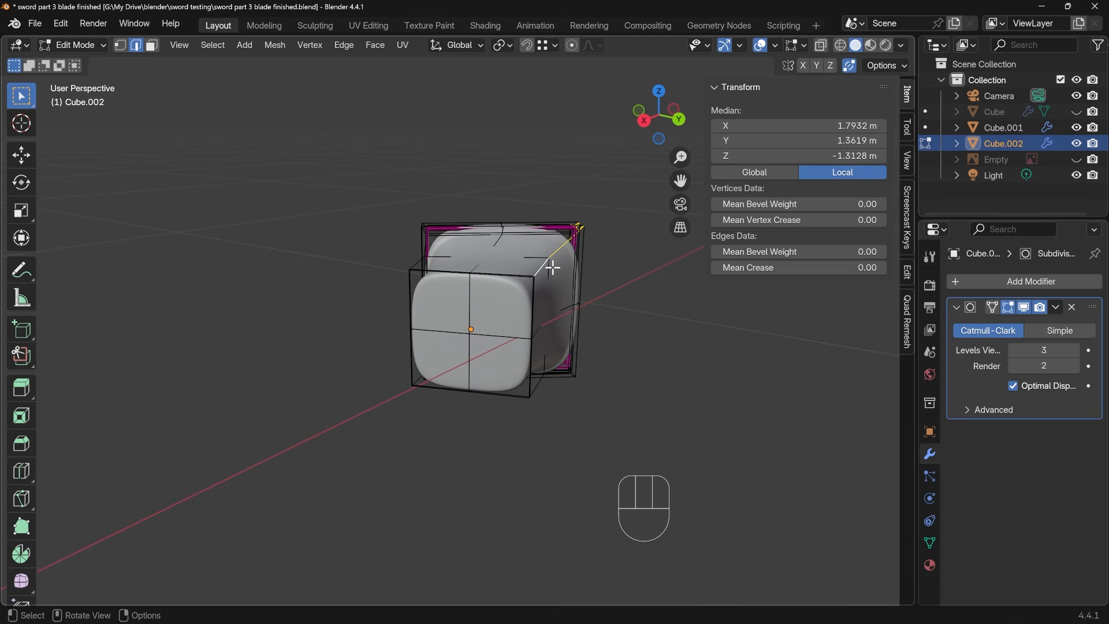
pyautogui.press('g')
pyautogui.press('g')
pyautogui.click(549, 288)
pyautogui.press('g')
pyautogui.press('g')
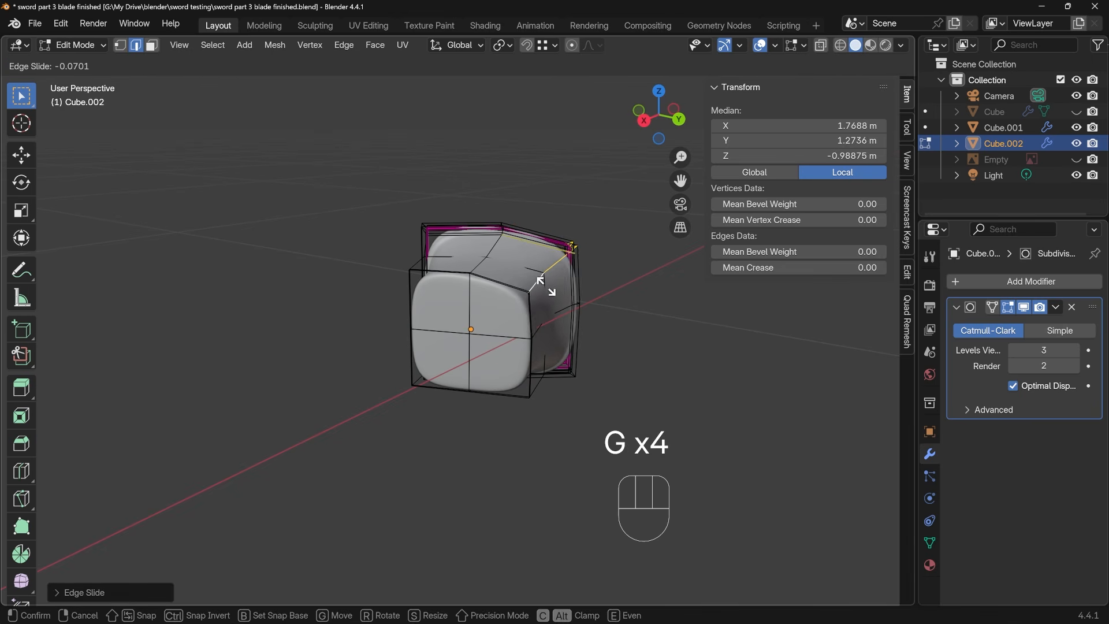
pyautogui.click(532, 303)
pyautogui.moveTo(533, 304); pyautogui.dragTo(523, 336, button='middle')
# Try rounding the opposite upper corner of the duplicated collar with the same edge slides
pyautogui.click(482, 309)
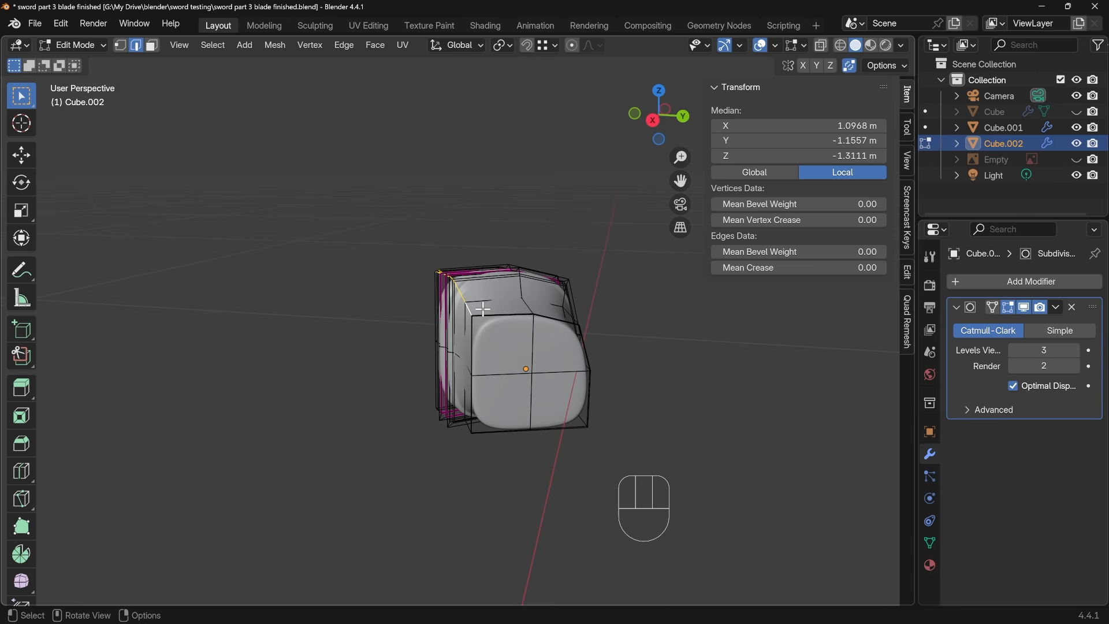
pyautogui.press('g')
pyautogui.press('g')
pyautogui.click(492, 311)
pyautogui.press('g')
pyautogui.press('g')
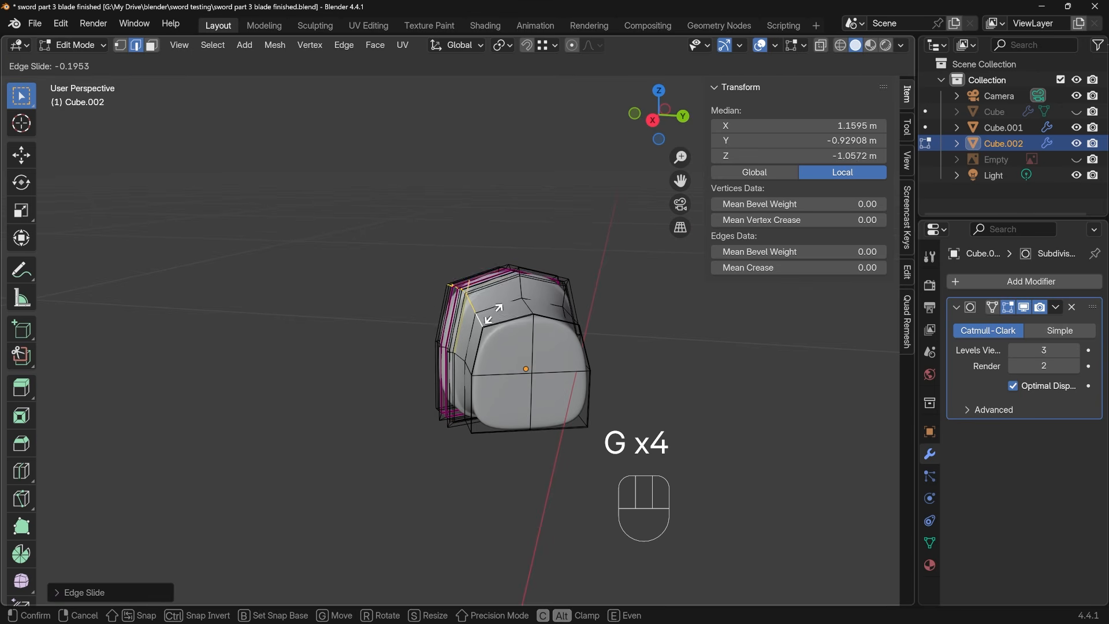
pyautogui.click(496, 316)
# Undo the lengthwise cuts and corner slides on the duplicated collar, keeping its rotation
pyautogui.press('Tab')
pyautogui.scroll(-5, 502, 335)
pyautogui.moveTo(497, 352); pyautogui.dragTo(550, 382, button='middle')
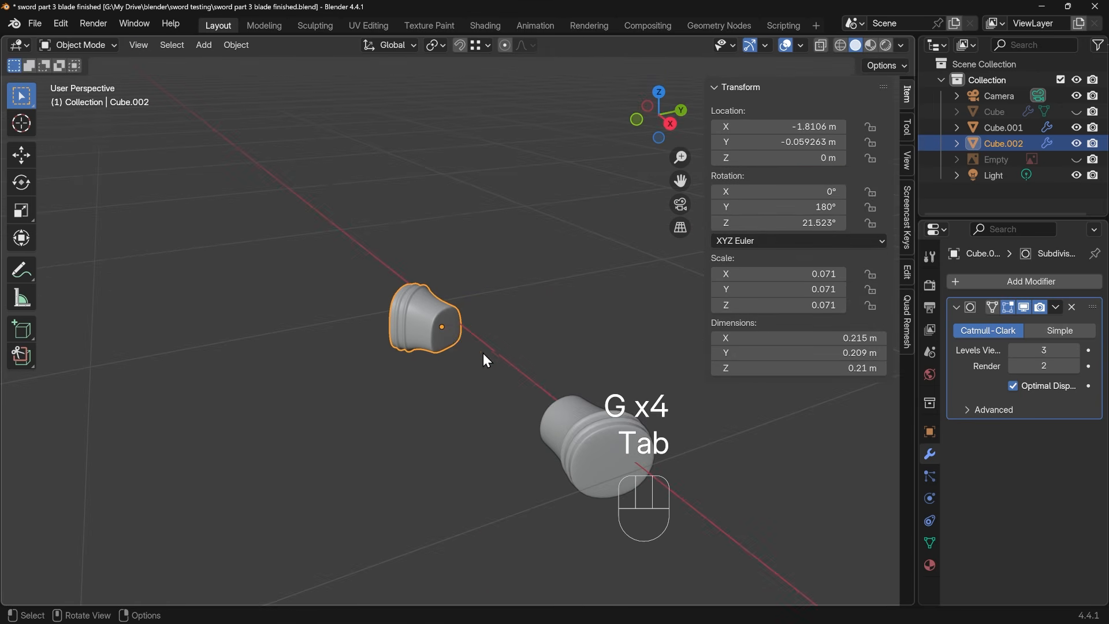
pyautogui.moveTo(441, 445); pyautogui.dragTo(463, 420, button='middle')
pyautogui.hotkey('ctrl', 'z')
pyautogui.hotkey('ctrl', 'z')
pyautogui.hotkey('ctrl', 'z')
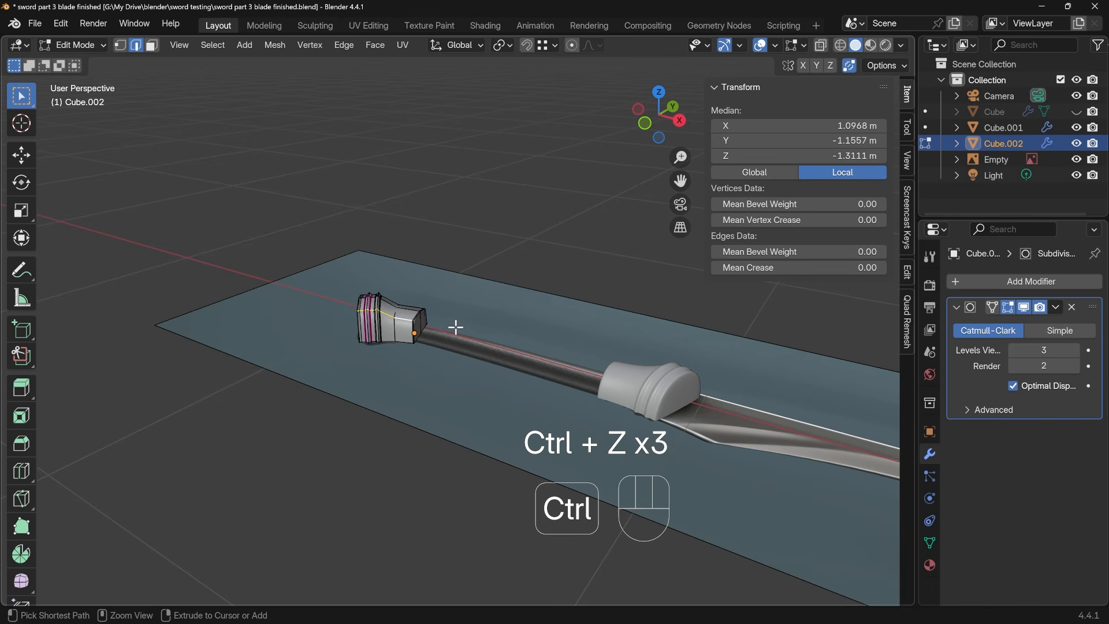
pyautogui.hotkey('ctrl', 'z')
pyautogui.hotkey('ctrl', 'z')
pyautogui.hotkey('ctrl', 'z')
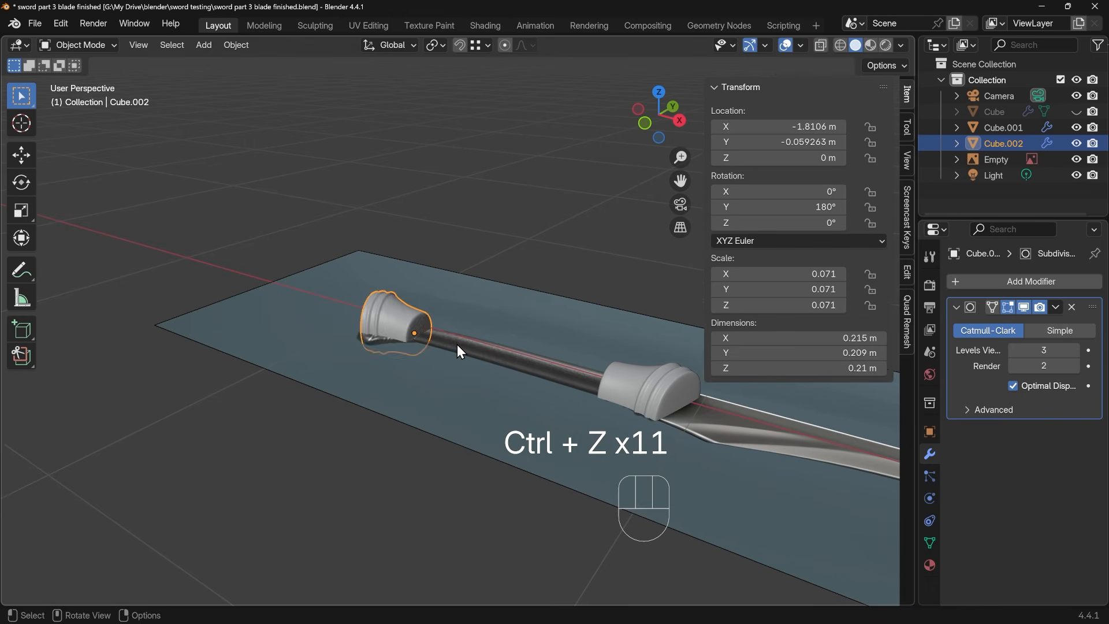
pyautogui.moveTo(456, 344); pyautogui.dragTo(192, 314, button='middle')
pyautogui.hotkey('ctrl', 'shift', 'z')
# Duplicate the pommel collar's grip-side end face, offset it a short way along the grip, and separate it into its own object
pyautogui.press('KP_7')
pyautogui.press('Tab')
pyautogui.press('3')
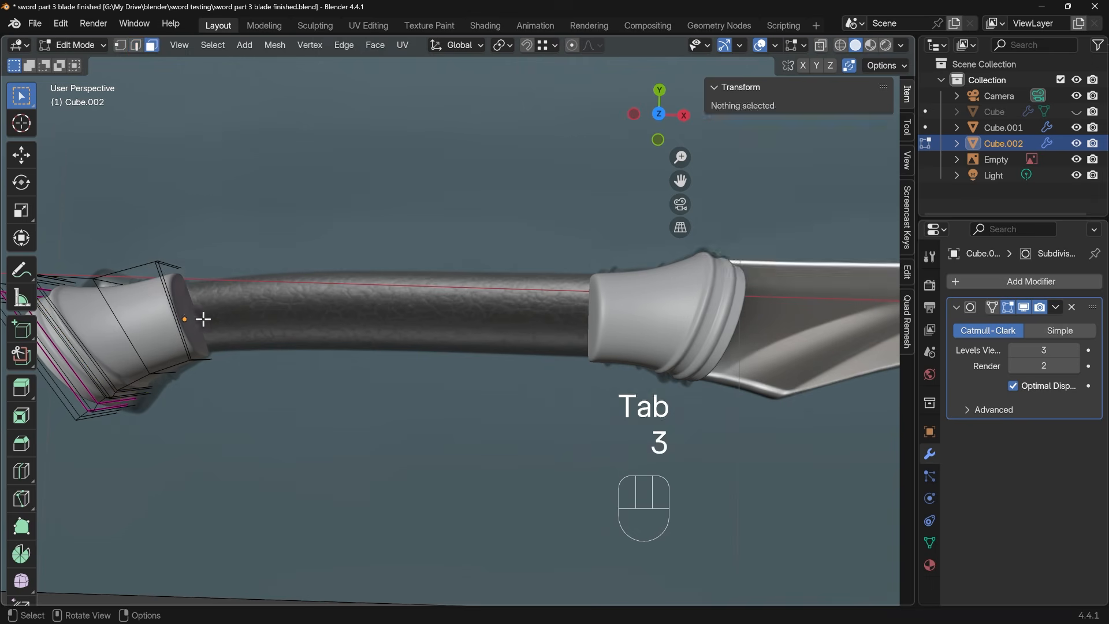
pyautogui.click(201, 315)
pyautogui.press('KP_7')
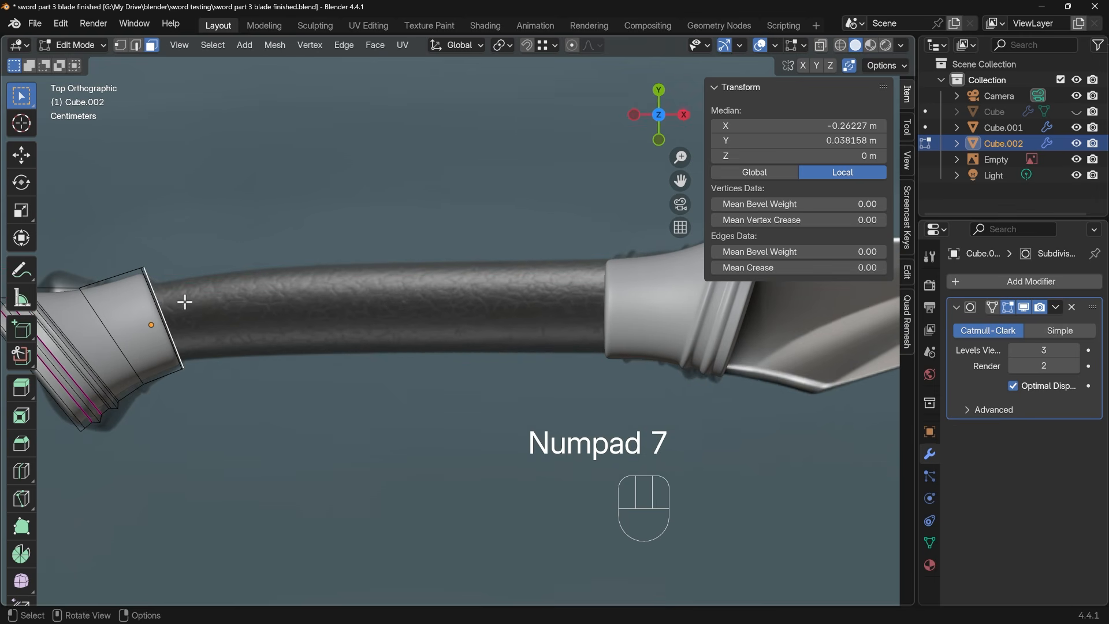
pyautogui.hotkey('shift', 'd')
pyautogui.click(218, 293)
pyautogui.press('p')
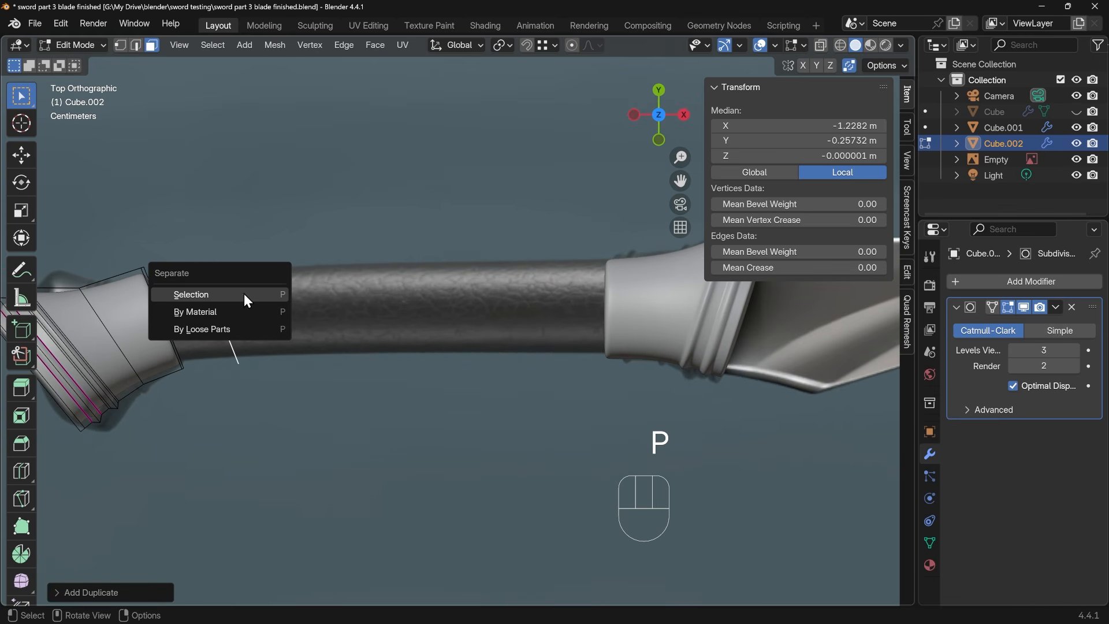
pyautogui.click(246, 294)
# Select the separated face object and open it in Edit Mode
pyautogui.press('Tab')
pyautogui.click(221, 306)
pyautogui.press('Tab')
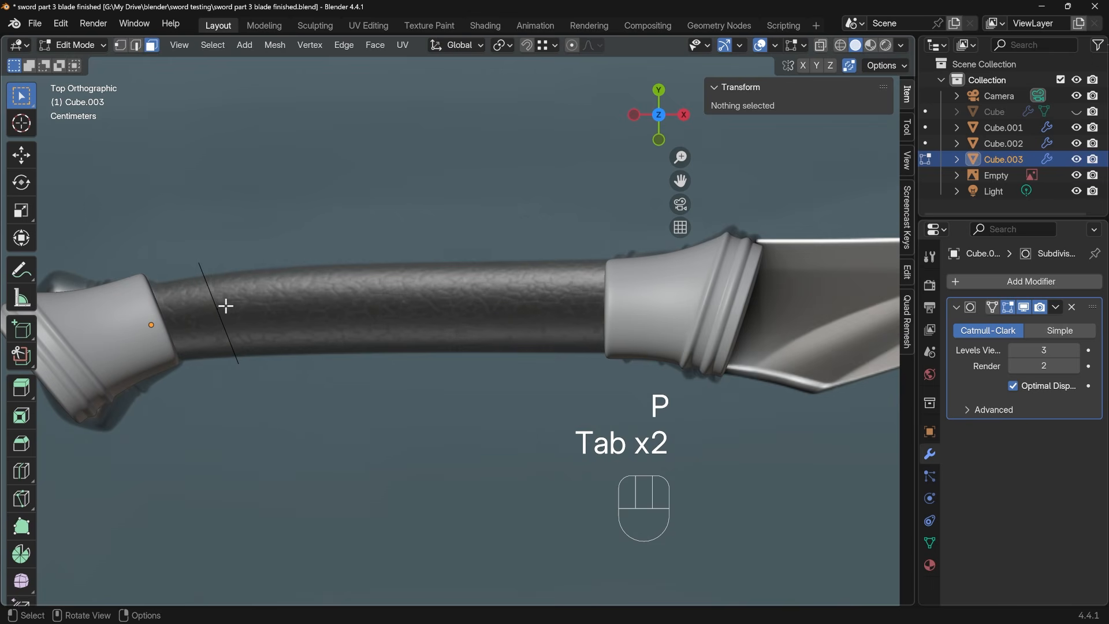
# With X-ray on, extrude the separated face into the first grip segment, moving and rotating its end to follow the reference curve
pyautogui.hotkey('ctrl', 'z')
pyautogui.hotkey('ctrl', 'z')
pyautogui.moveTo(166, 231); pyautogui.dragTo(303, 423)
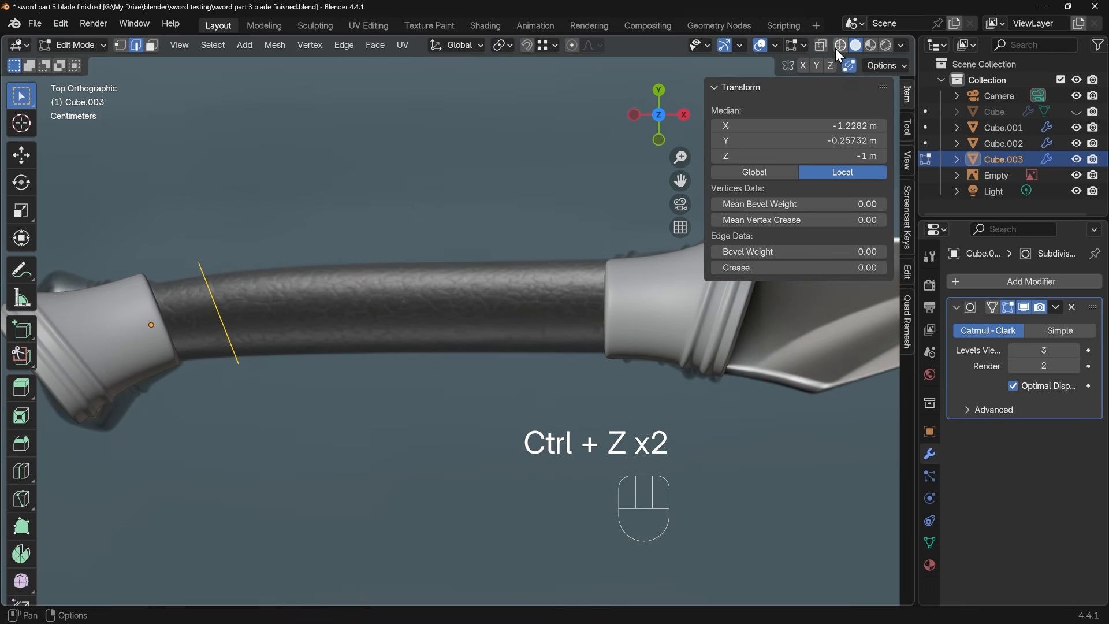
pyautogui.click(821, 45)
pyautogui.press('e')
pyautogui.click(361, 259)
pyautogui.press('g')
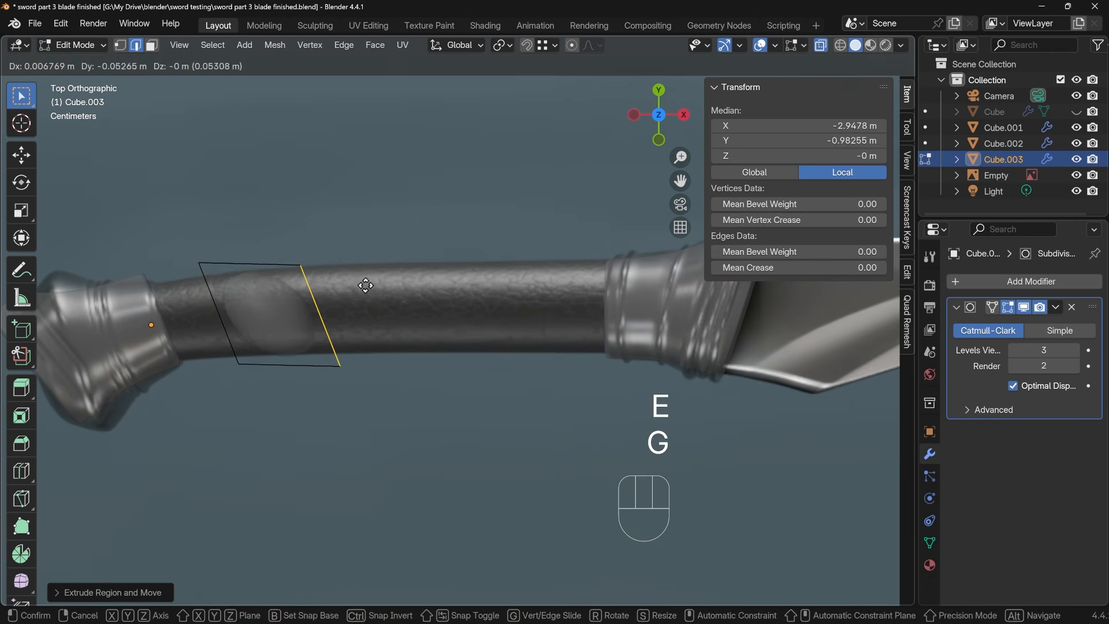
pyautogui.click(363, 285)
pyautogui.press('r')
pyautogui.click(370, 325)
# Extrude the grip onward in further segments, aligning them with the reference, until it ends inside the blade-side collar
pyautogui.press('e')
pyautogui.click(561, 327)
pyautogui.press('g')
pyautogui.click(572, 326)
pyautogui.press('r')
pyautogui.click(555, 323)
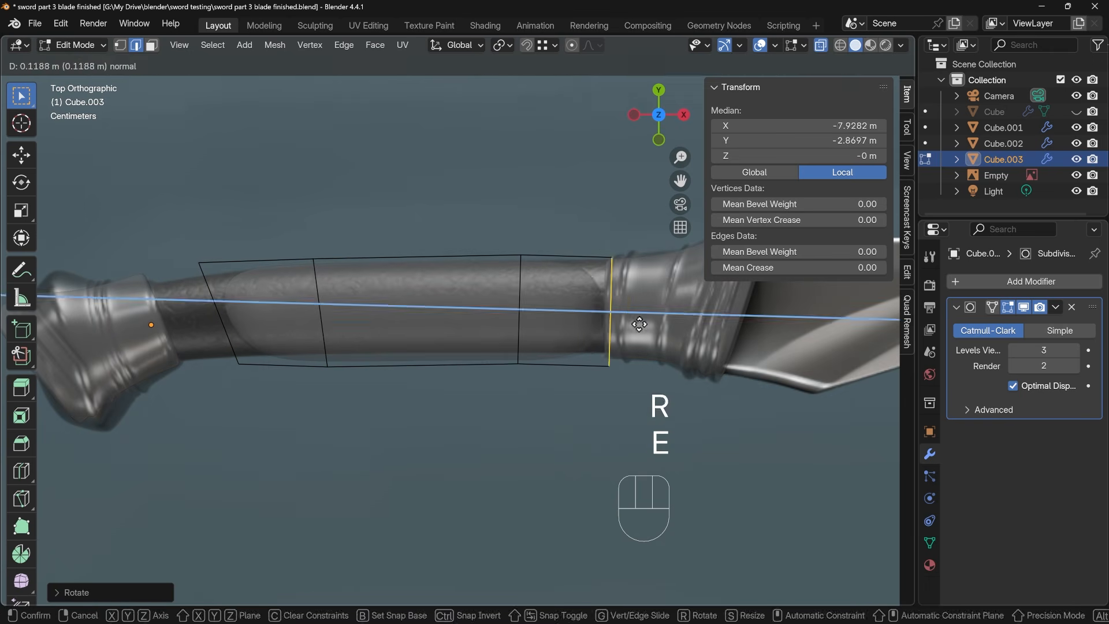
pyautogui.click(649, 319)
# Move the grip's pommel-end edges into the pommel collar and extrude them slightly further, then return to Object Mode with X-ray off
pyautogui.moveTo(186, 223); pyautogui.dragTo(284, 378)
pyautogui.press('g')
pyautogui.click(216, 307)
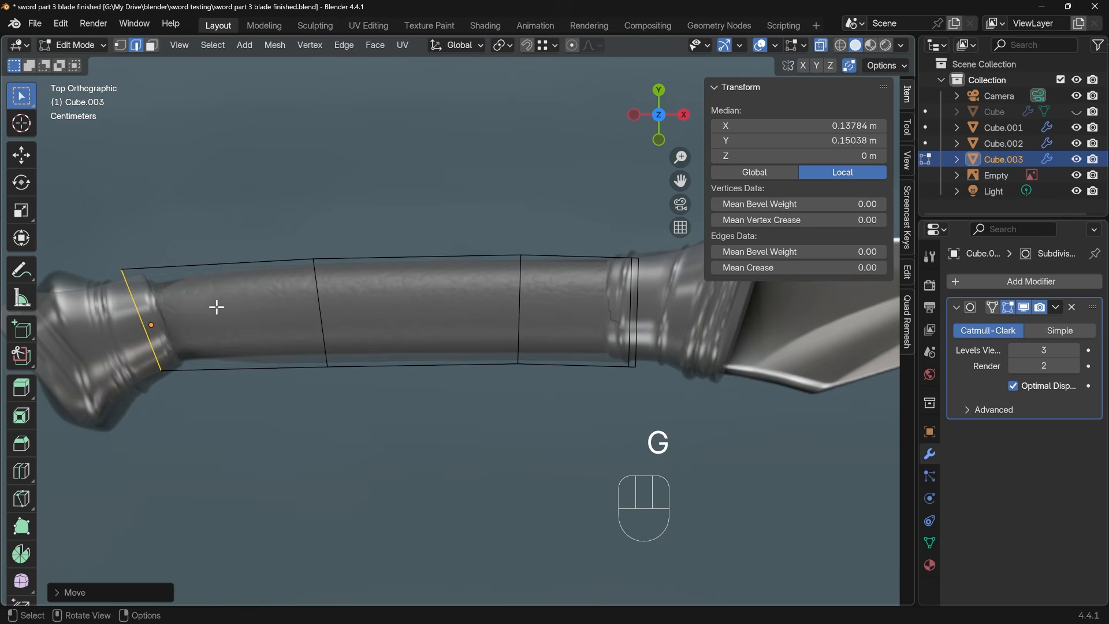
pyautogui.press('e')
pyautogui.click(209, 307)
pyautogui.moveTo(371, 353); pyautogui.dragTo(266, 303, button='middle')
pyautogui.press('Tab')
pyautogui.hotkey('alt', 'z')
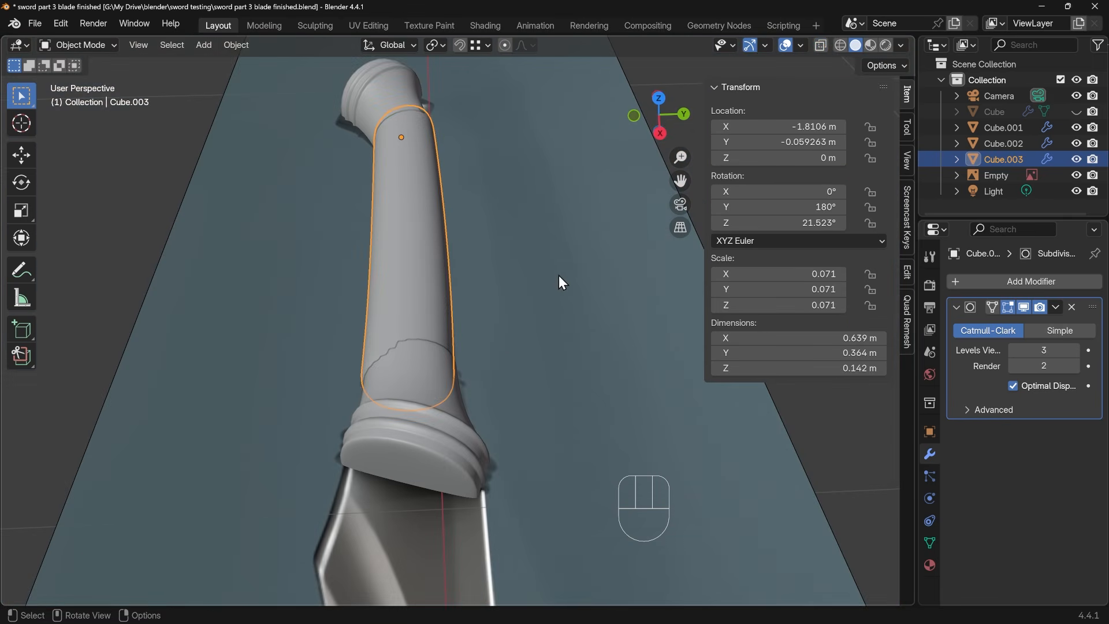
# Scale the grip down to 0.068 on Y and Z without changing X, and reposition it along Y to sit within the collars
pyautogui.press('s')
pyautogui.hotkey('shift', 'x')
pyautogui.click(548, 270)
pyautogui.moveTo(549, 270); pyautogui.dragTo(660, 354, button='middle')
pyautogui.press('g')
pyautogui.press('x')
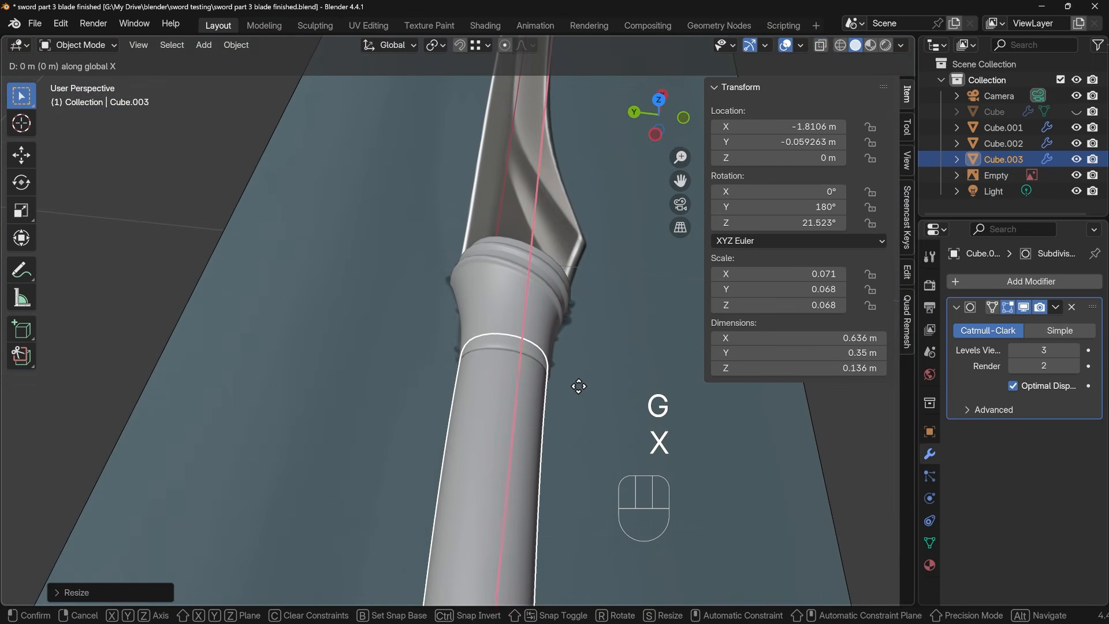
pyautogui.press('y')
pyautogui.click(590, 390)
pyautogui.press('Tab')
pyautogui.moveTo(590, 389); pyautogui.dragTo(469, 317, button='middle')
pyautogui.press('Tab')
# Hide the reference image and unhide the blade to show the complete sword
pyautogui.scroll(-6, 469, 316)
pyautogui.click(497, 289)
pyautogui.click(1076, 176)
pyautogui.keyDown('shift'); pyautogui.moveTo(636, 306); pyautogui.dragTo(380, 305, button='middle'); pyautogui.keyUp('shift')
pyautogui.click(1077, 112)
pyautogui.scroll(-3, 508, 280)
pyautogui.moveTo(459, 329); pyautogui.dragTo(553, 383, button='middle')
pyautogui.scroll(3, 445, 345)
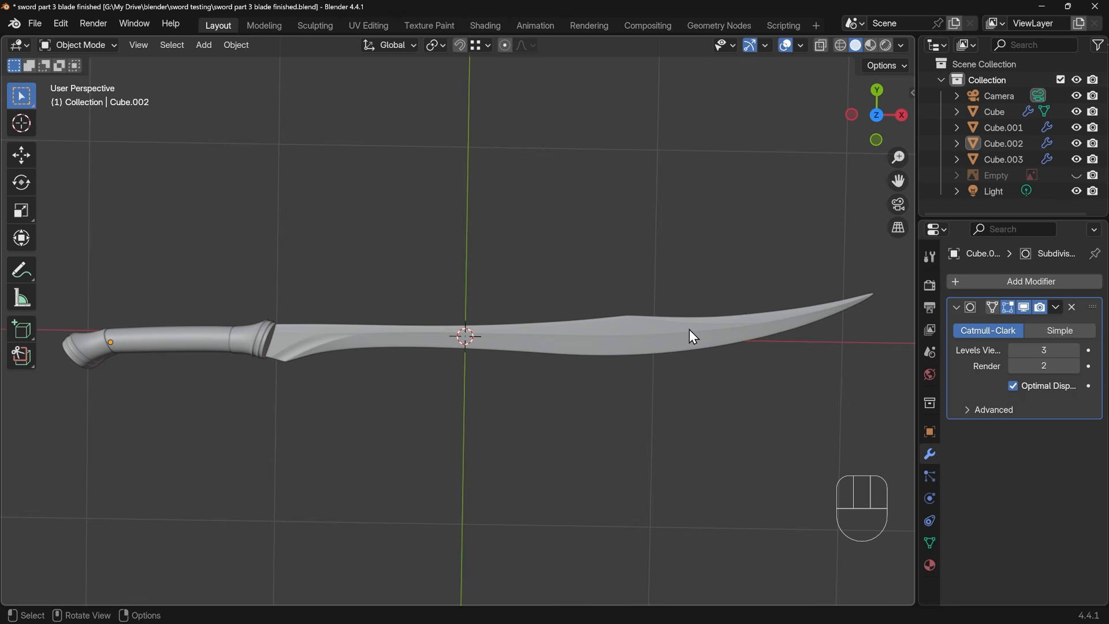
# Select the blade, switch to the Shading workspace, and close the extra areas beside the viewport and the shader editor
pyautogui.click(561, 332)
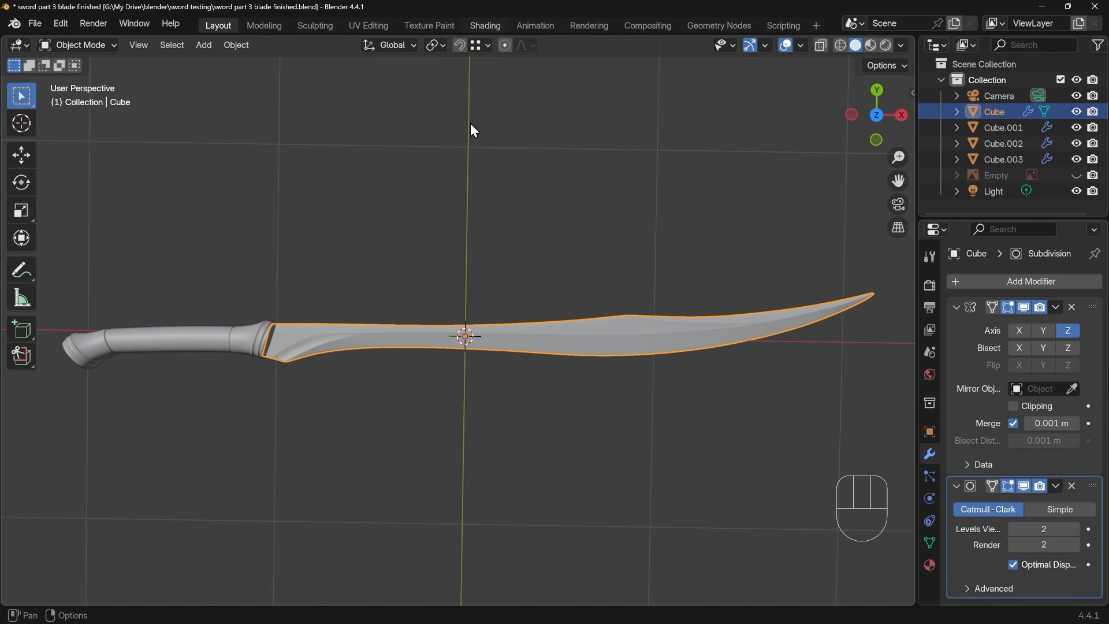
pyautogui.click(485, 26)
pyautogui.moveTo(174, 37); pyautogui.dragTo(151, 43)
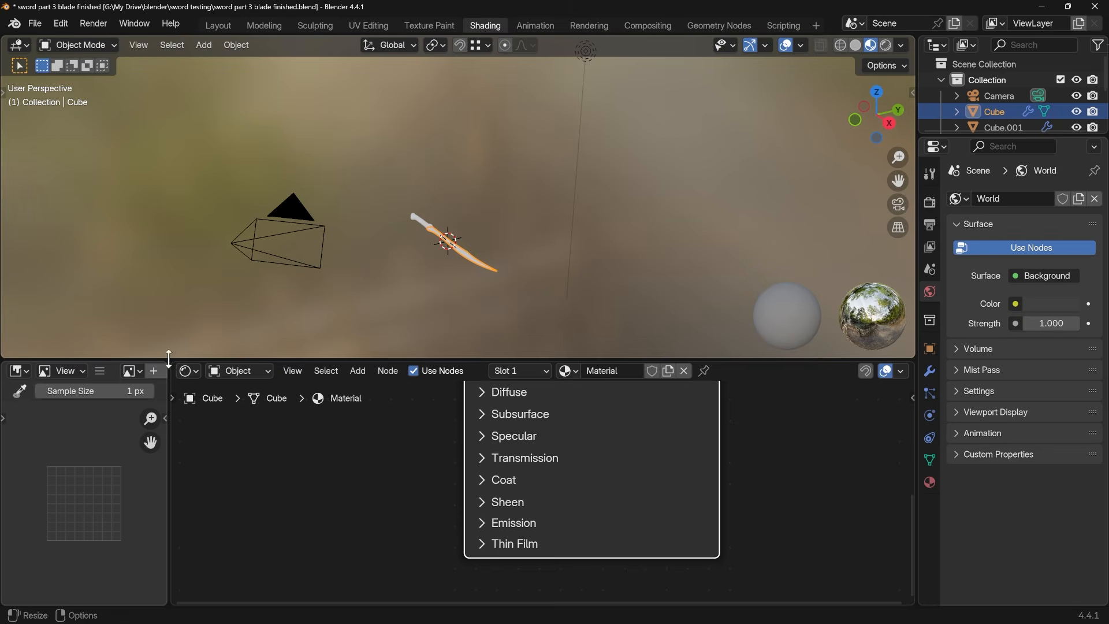
pyautogui.moveTo(171, 364); pyautogui.dragTo(139, 367)
pyautogui.scroll(6, 401, 264)
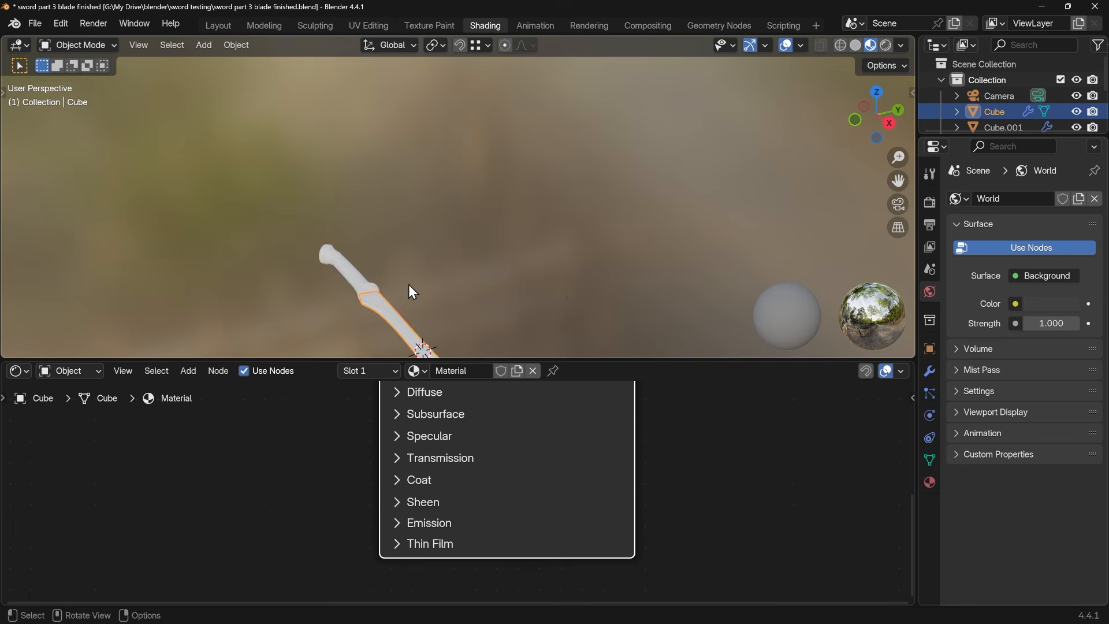
pyautogui.moveTo(407, 285); pyautogui.dragTo(506, 215, button='middle')
pyautogui.scroll(2, 480, 246)
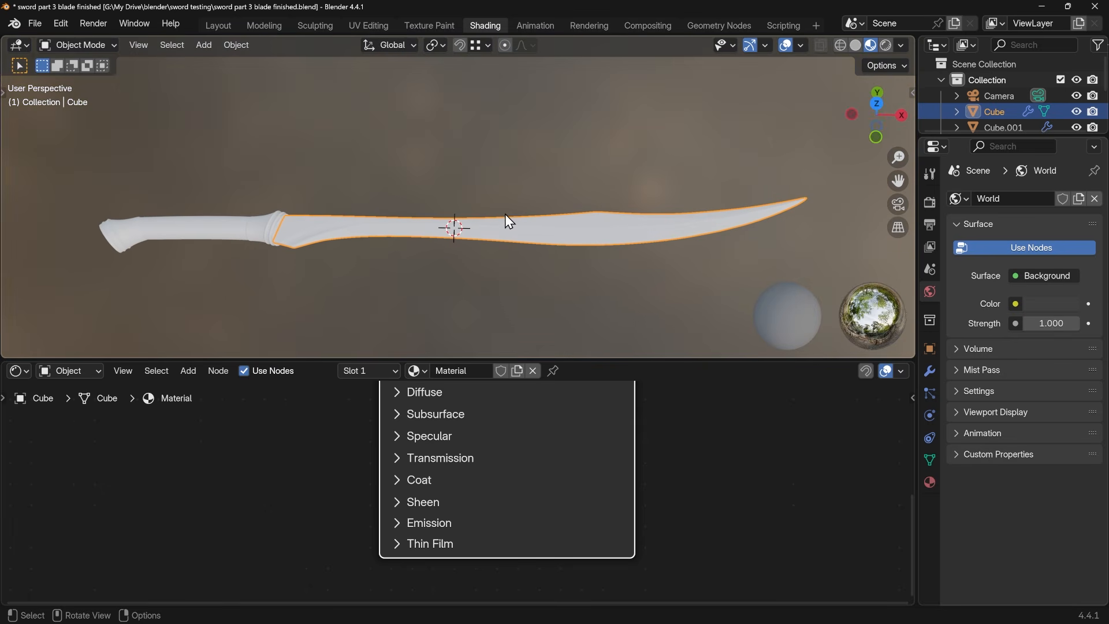
pyautogui.scroll(-5, 543, 445)
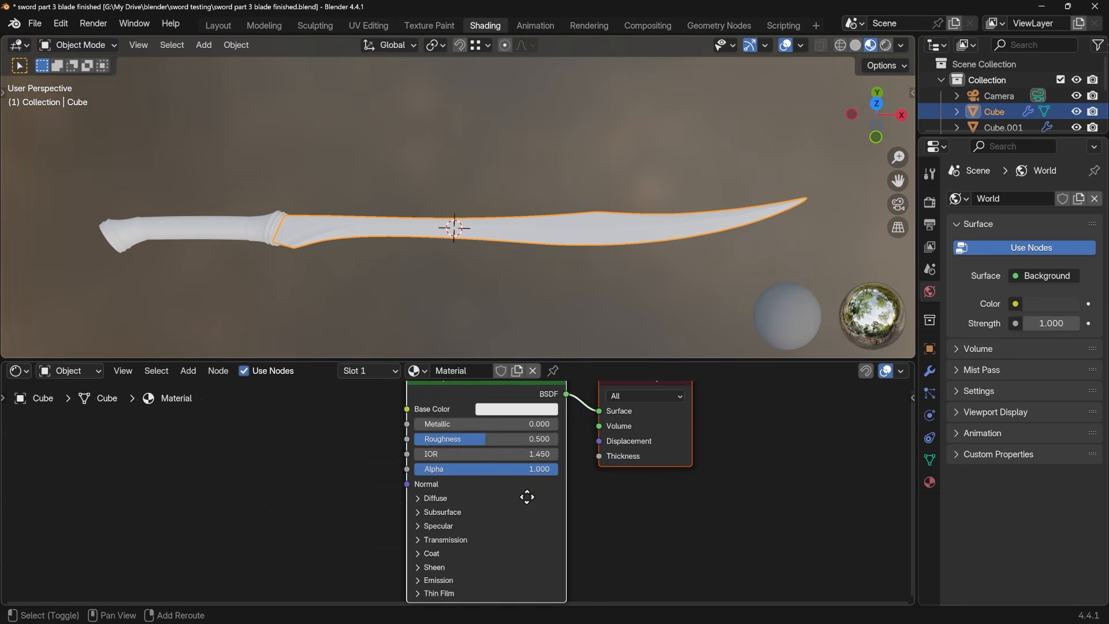
# Switch the viewport to rendered shading and set the render engine to Cycles using GPU Compute
pyautogui.click(884, 46)
pyautogui.click(931, 202)
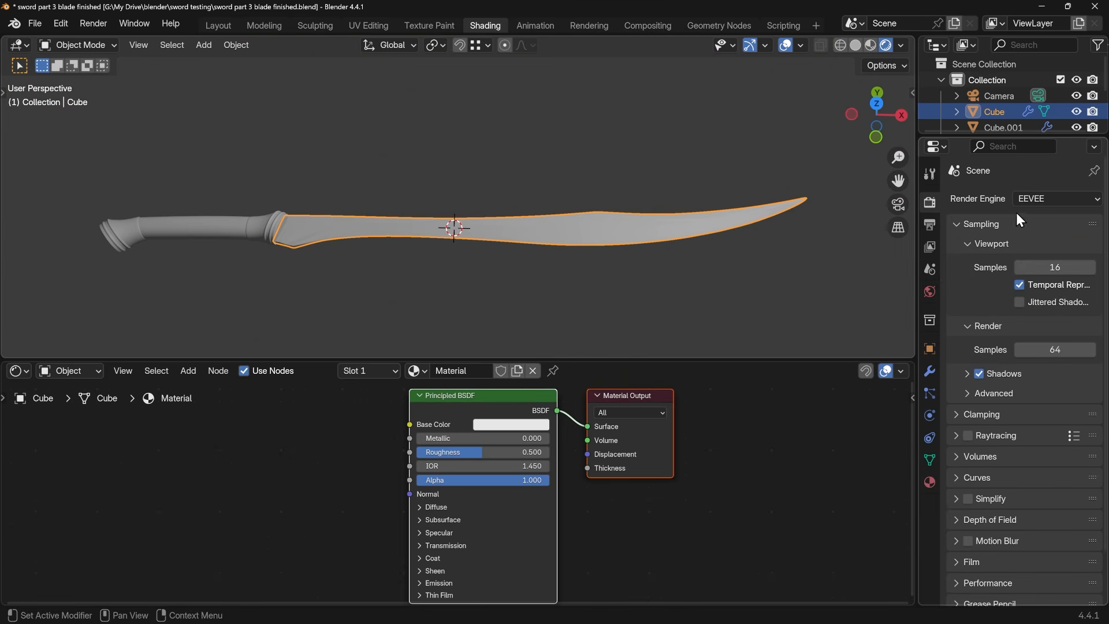
pyautogui.click(1034, 199)
pyautogui.click(1030, 251)
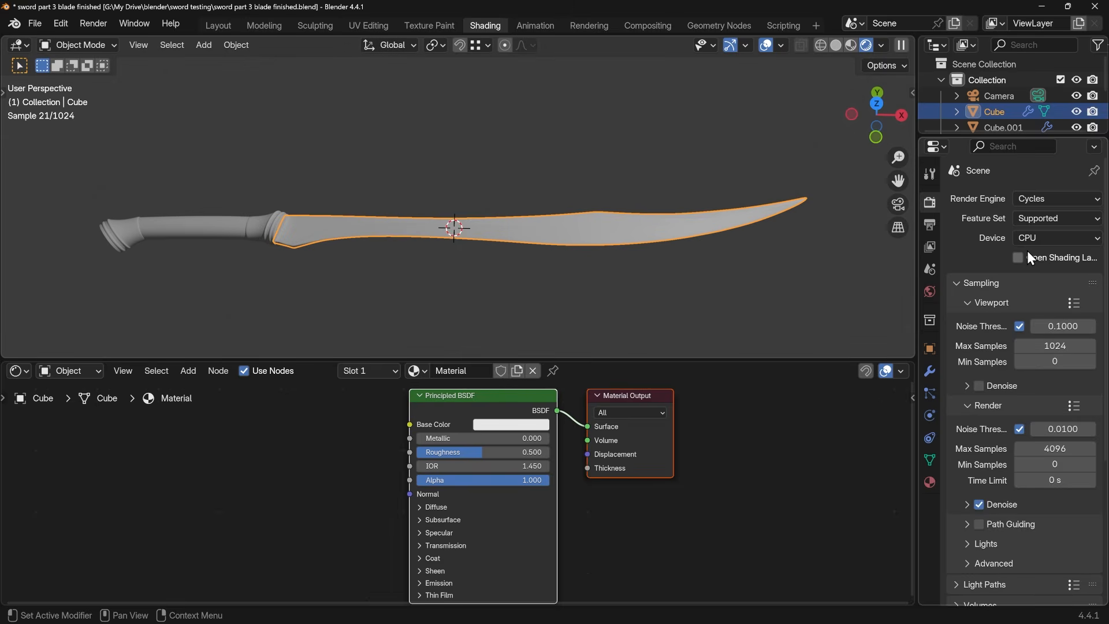
pyautogui.click(1042, 238)
pyautogui.click(1036, 273)
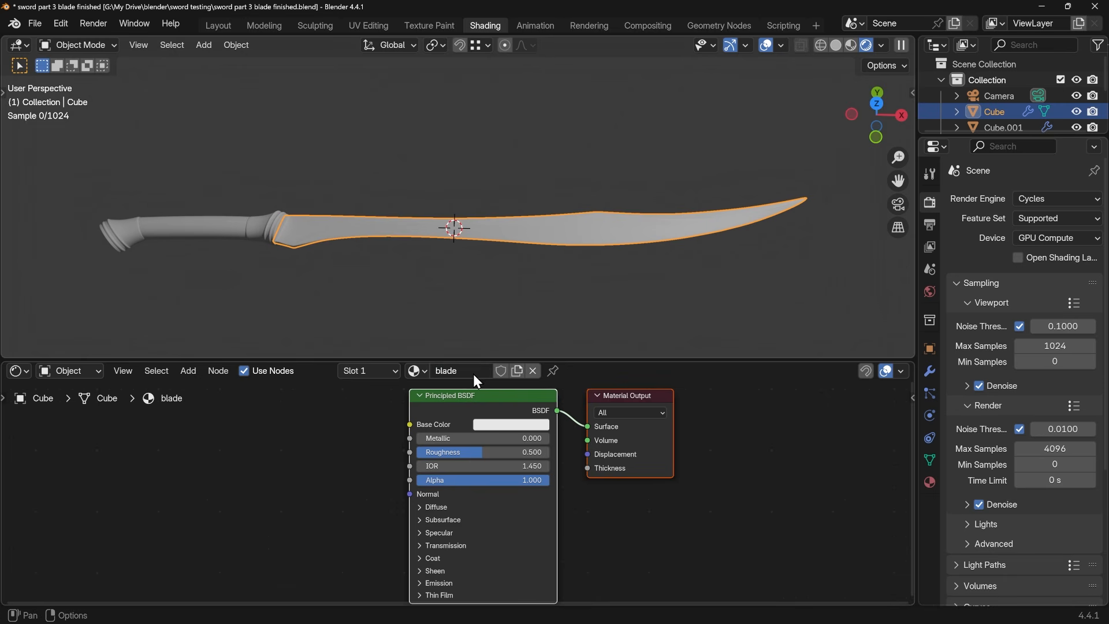
# Make the blade material metallic grey with Metallic 1.000, a base color Value of 0.379 and Roughness 0.388
pyautogui.moveTo(444, 438); pyautogui.dragTo(558, 440)
pyautogui.click(540, 424)
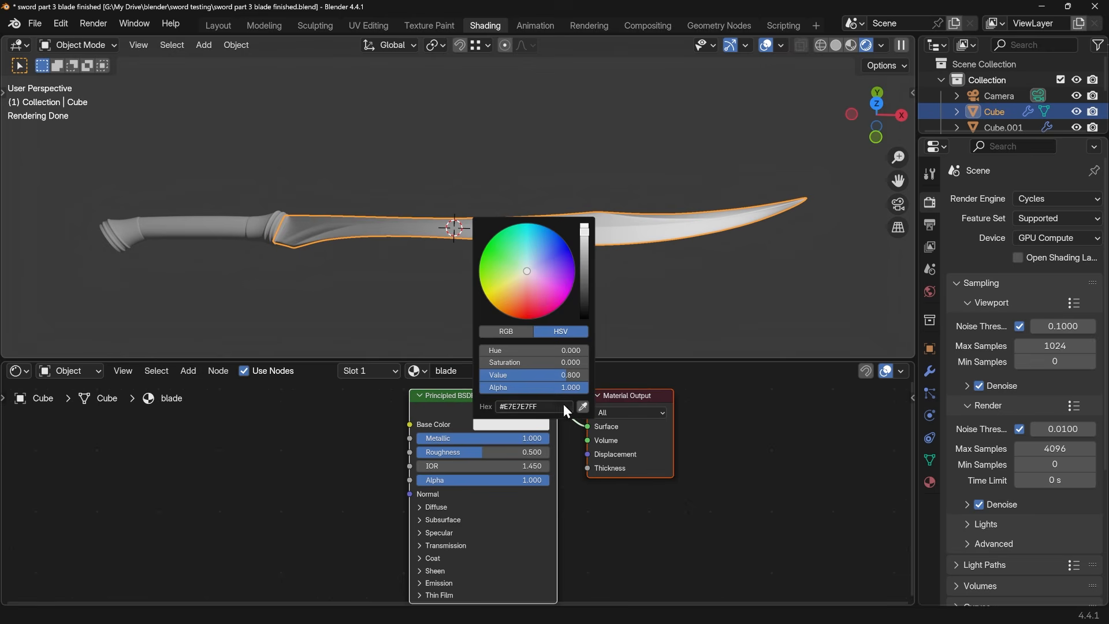
pyautogui.moveTo(585, 272); pyautogui.dragTo(585, 257)
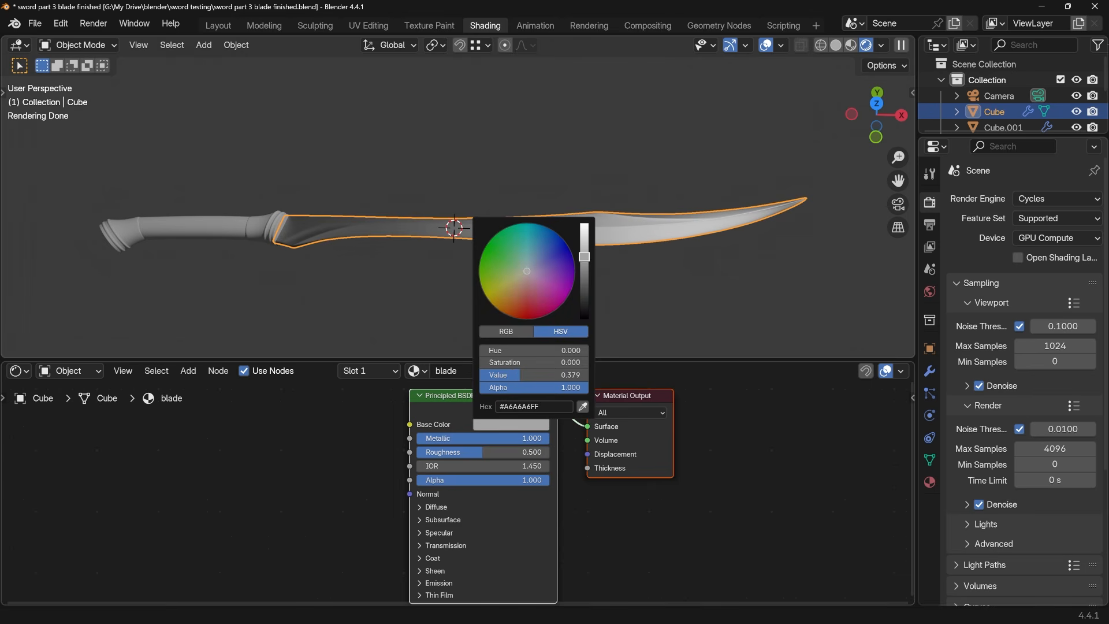
pyautogui.moveTo(483, 452); pyautogui.dragTo(468, 452)
pyautogui.moveTo(507, 353); pyautogui.dragTo(596, 233, button='middle')
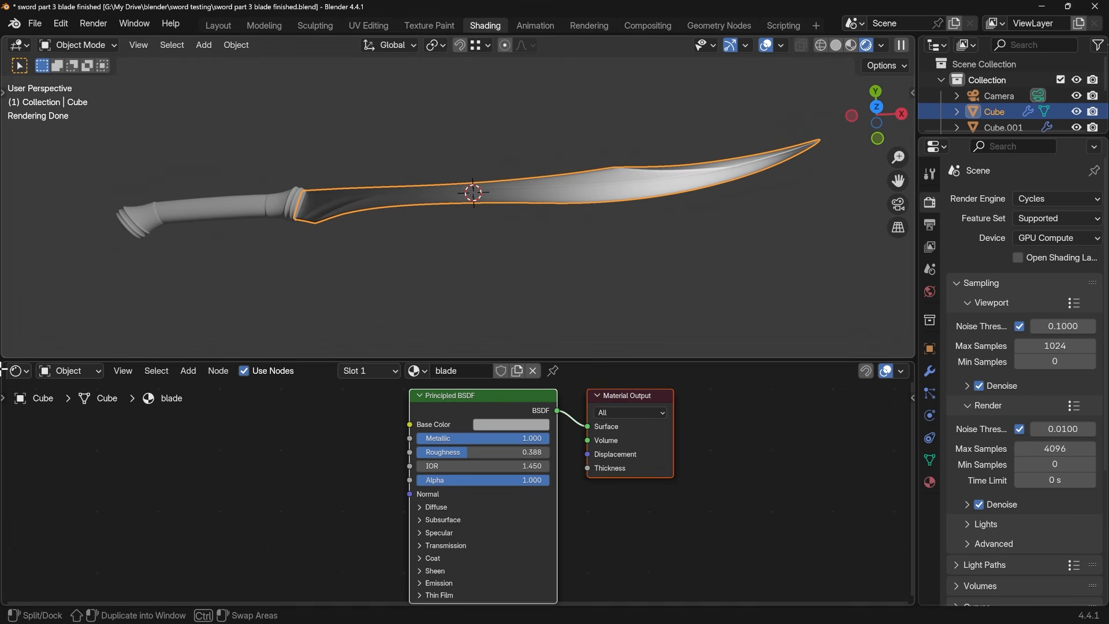
# Split the shader editor into two side-by-side areas and set one of them to show the World shader nodes
pyautogui.moveTo(3, 362); pyautogui.dragTo(431, 376)
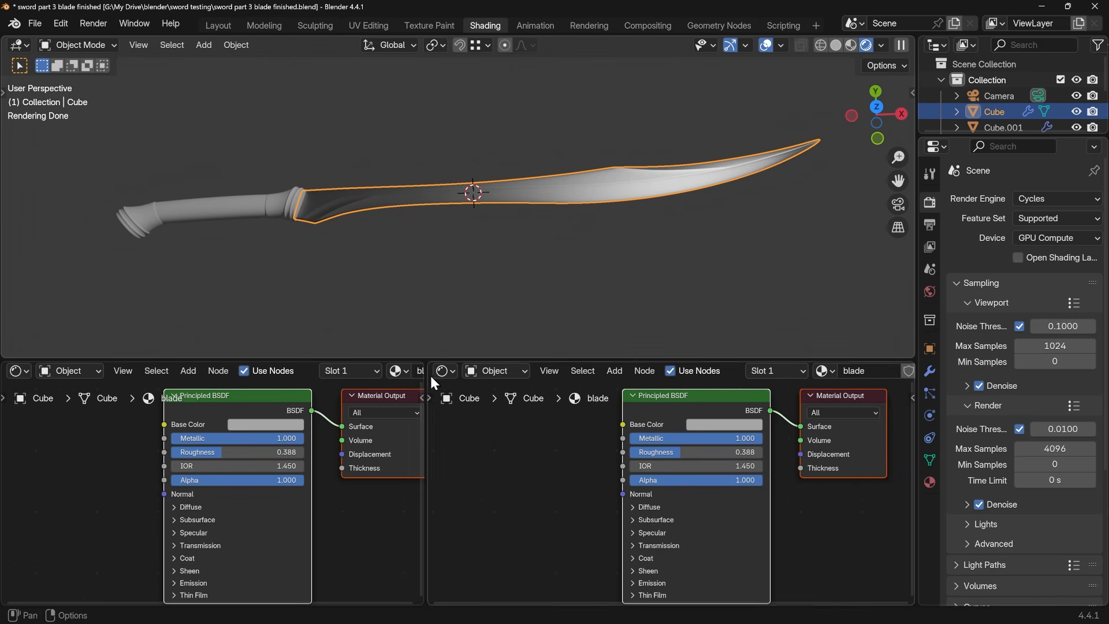
pyautogui.click(67, 372)
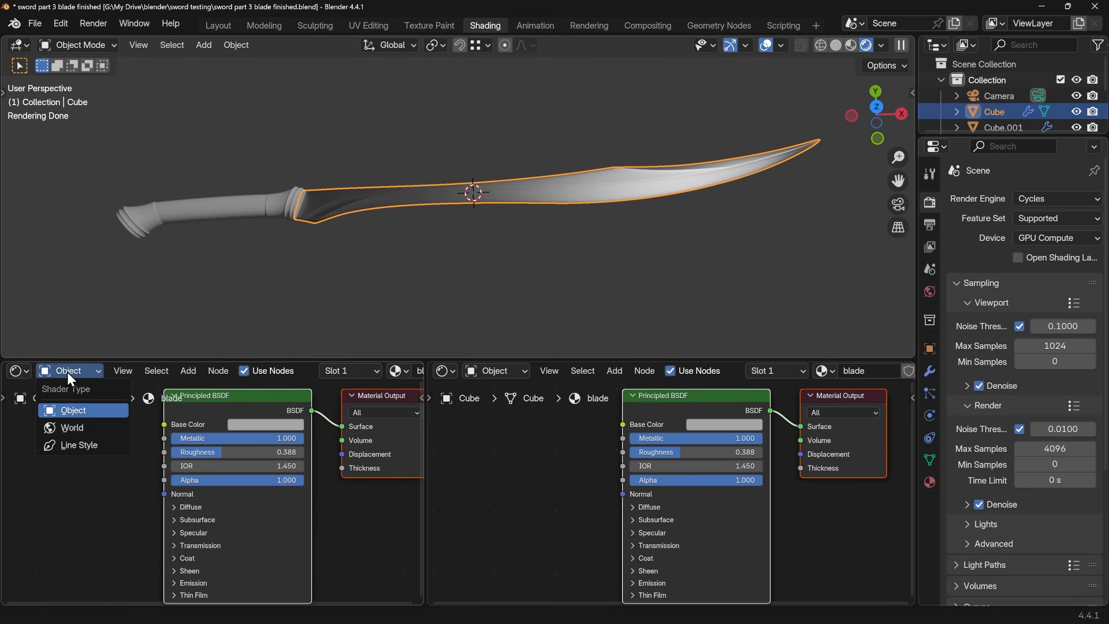
pyautogui.click(72, 428)
pyautogui.moveTo(291, 464); pyautogui.dragTo(327, 508, button='middle')
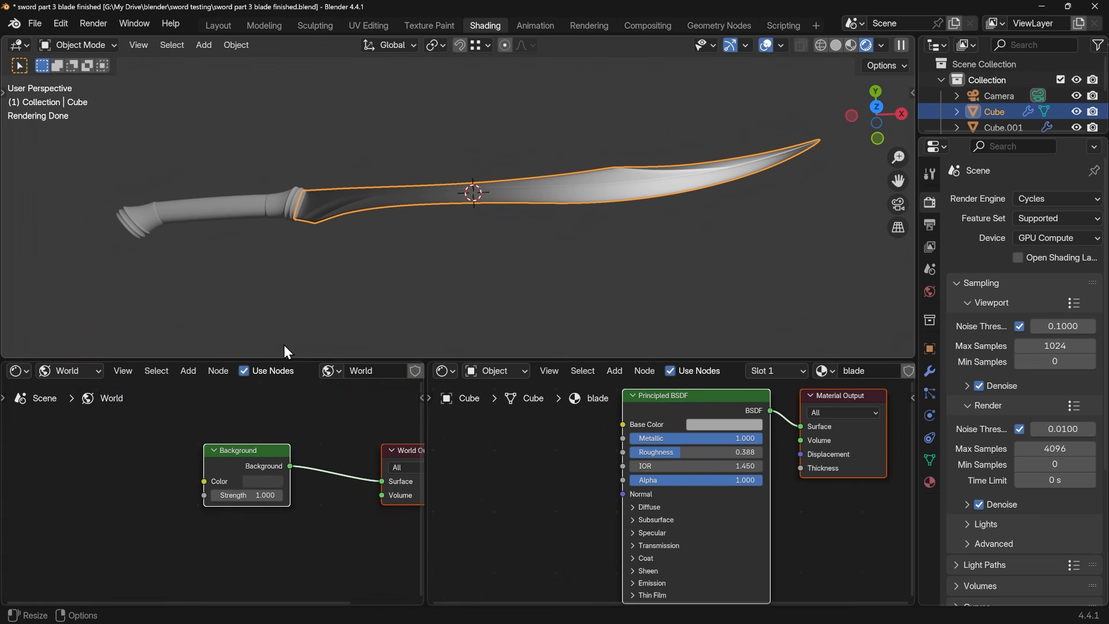
# Search the add-ons preferences for "node" to check whether Node Wrangler is enabled, and close the preferences
pyautogui.click(61, 23)
pyautogui.click(92, 227)
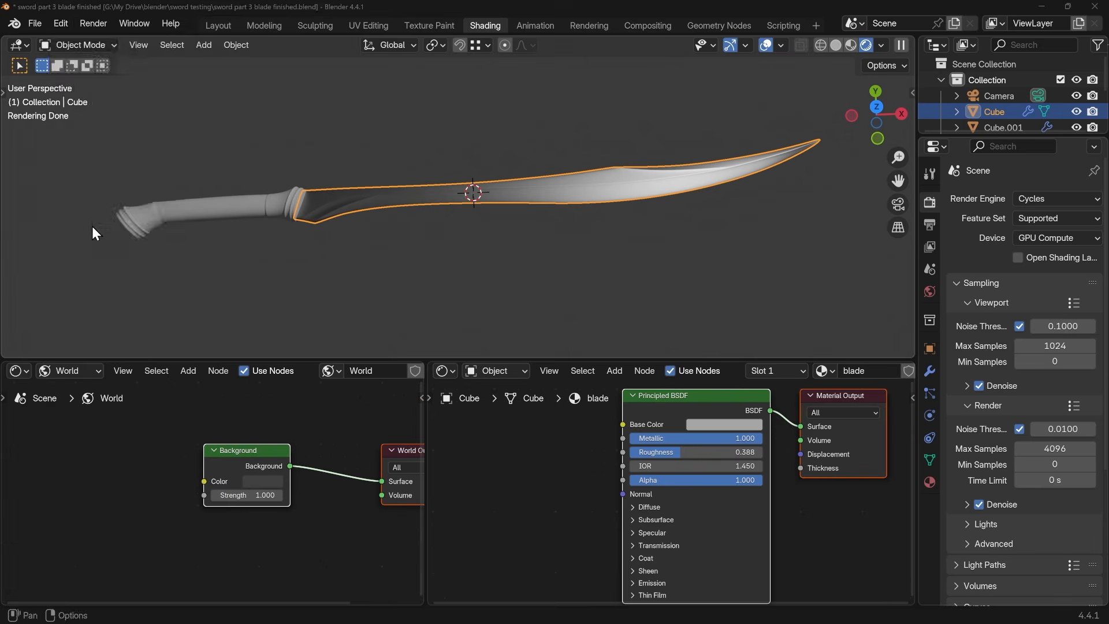
pyautogui.click(65, 171)
pyautogui.click(225, 36)
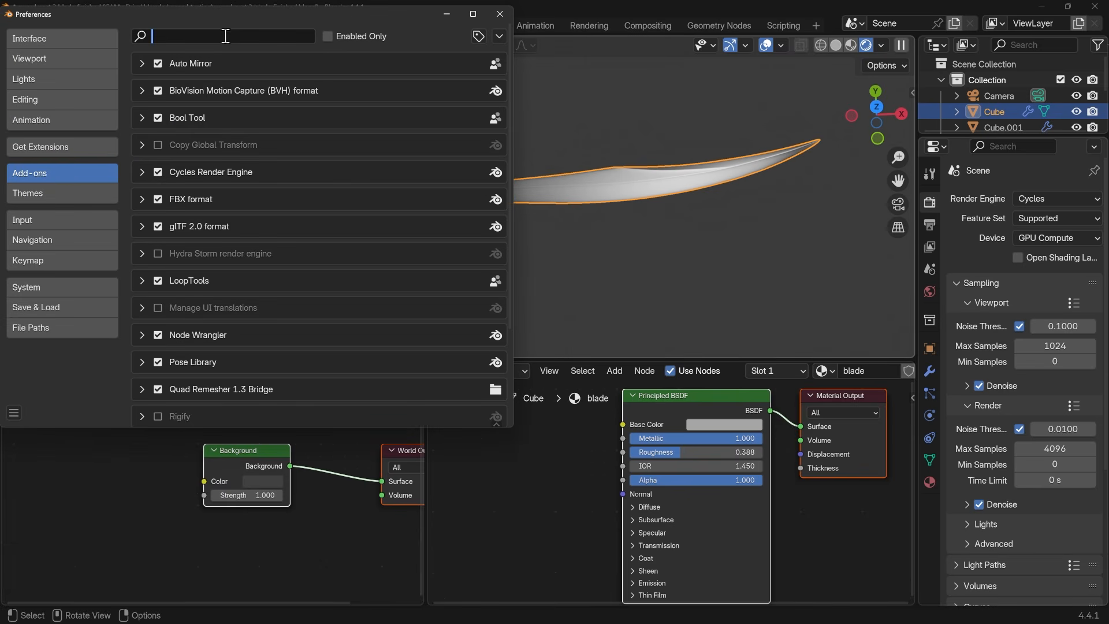
pyautogui.write('node')
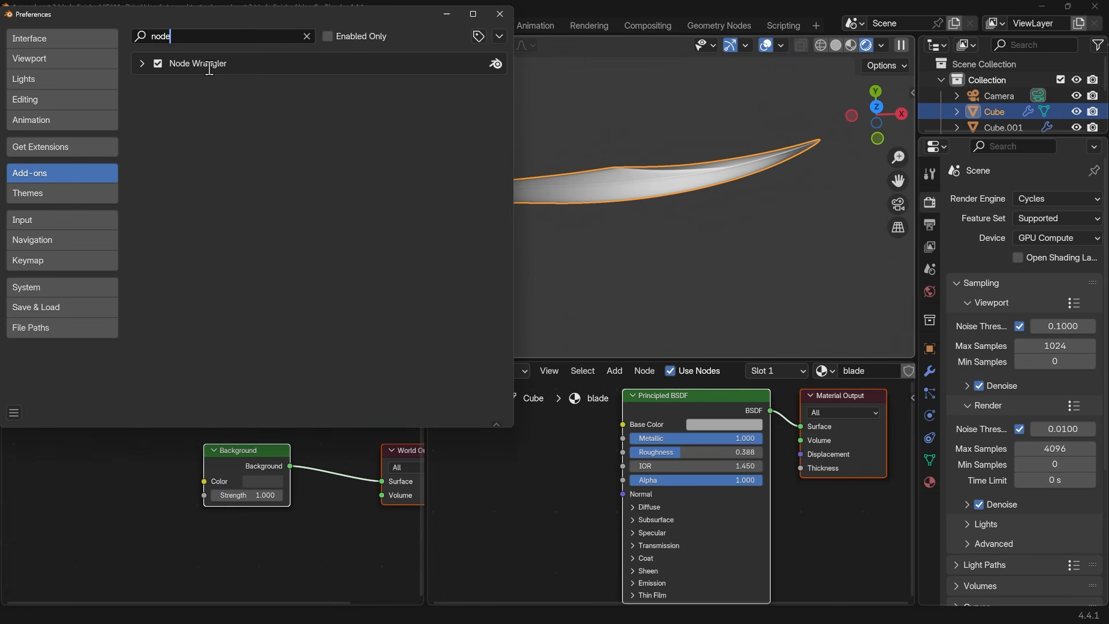
pyautogui.click(500, 13)
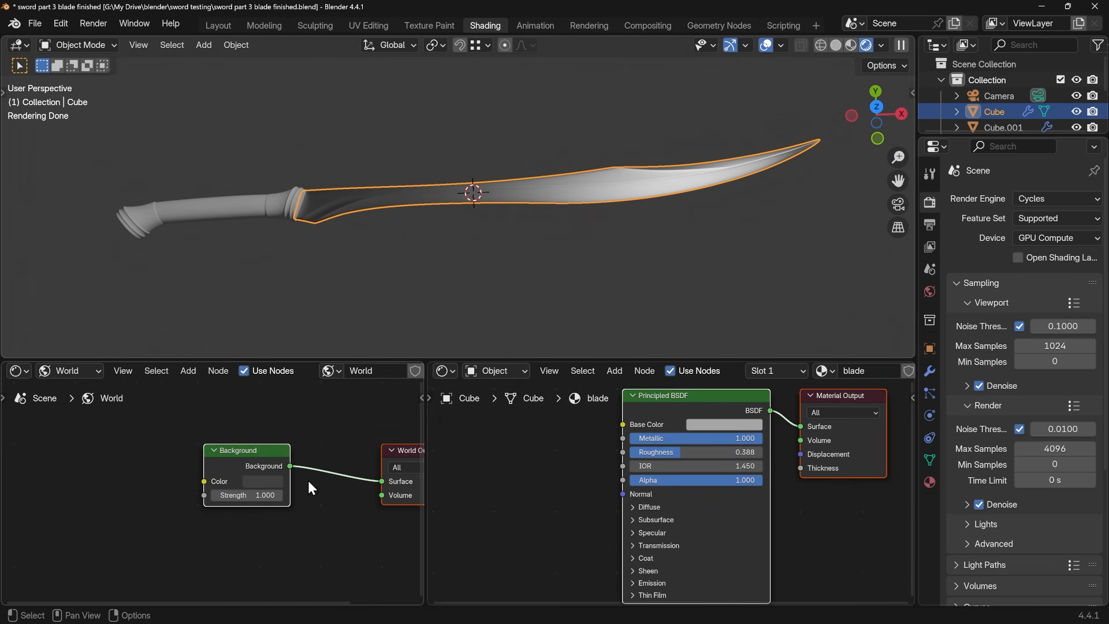
# Add an Environment Texture with mapping nodes to the World Background node, and browse to the bookmarked hdri folder for its image
pyautogui.click(252, 457)
pyautogui.hotkey('ctrl', 't')
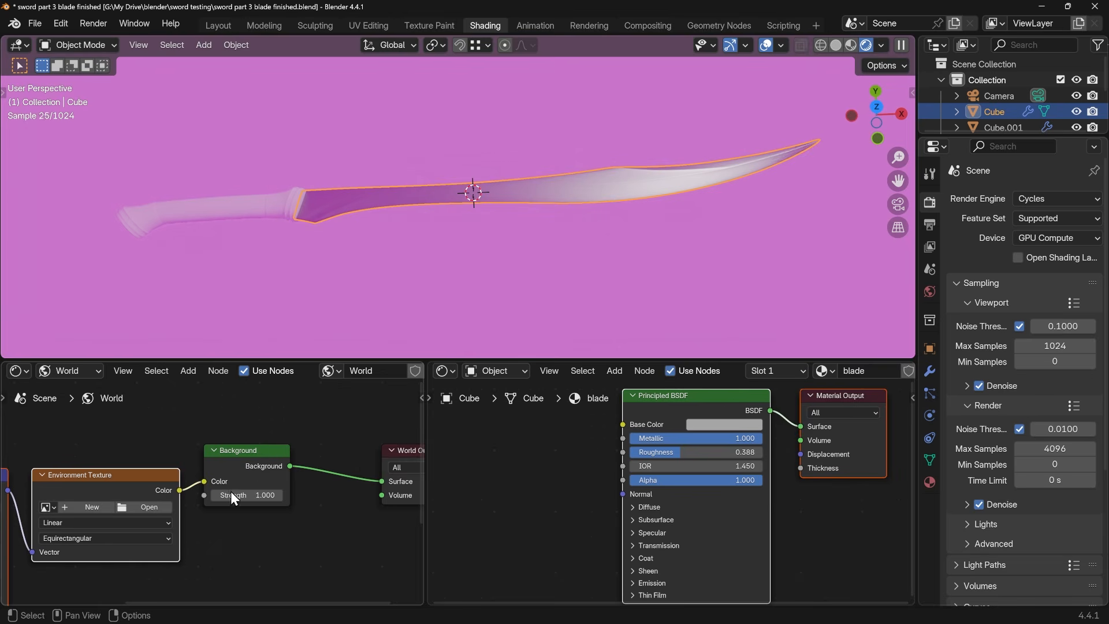
pyautogui.moveTo(231, 492); pyautogui.dragTo(324, 446, button='middle')
pyautogui.scroll(-2, 317, 469)
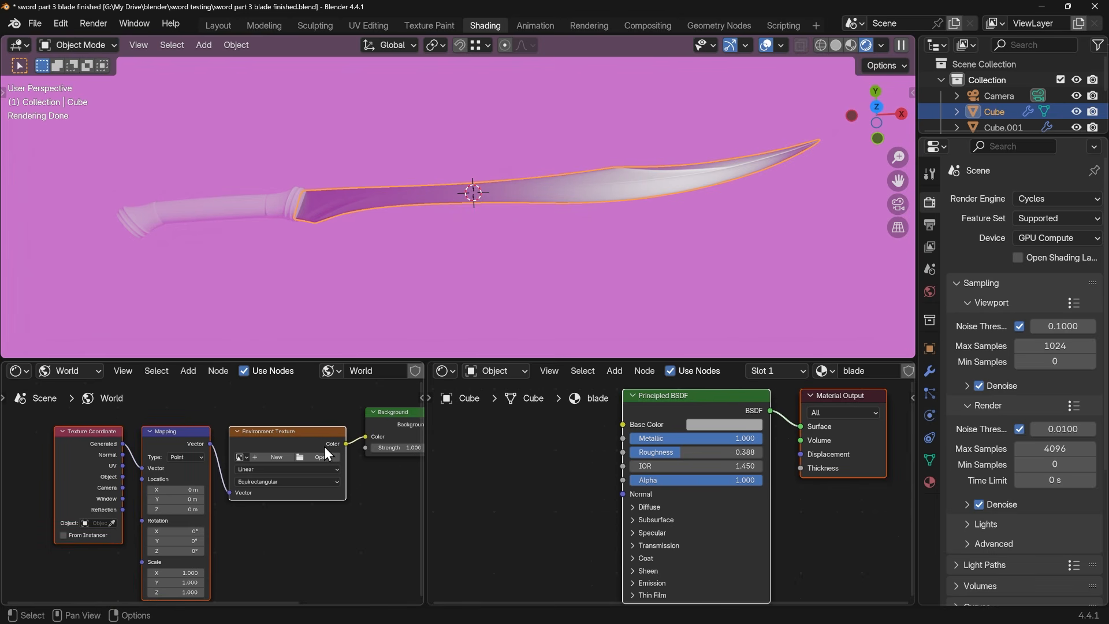
pyautogui.click(317, 460)
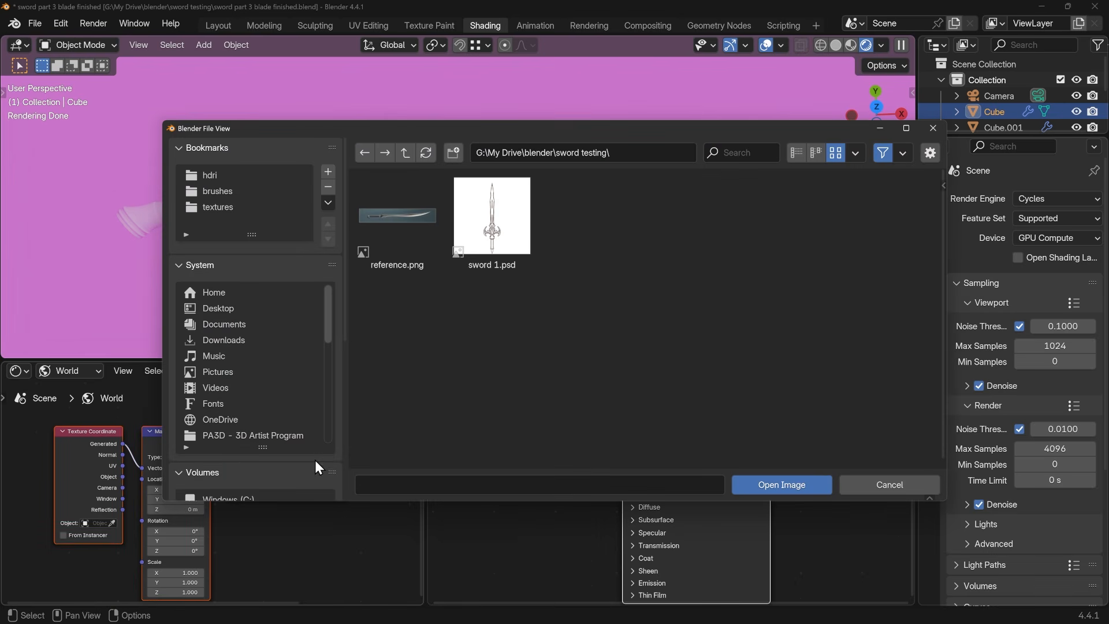
pyautogui.click(221, 178)
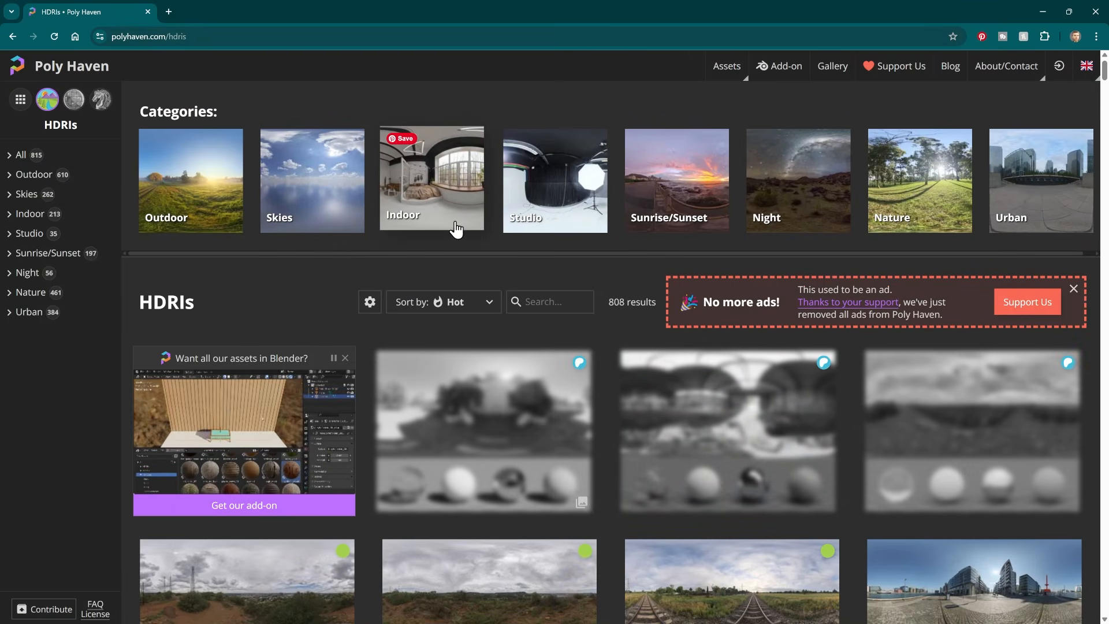
# Switch to the Poly Haven website and browse its Indoor HDRI category
pyautogui.click(452, 216)
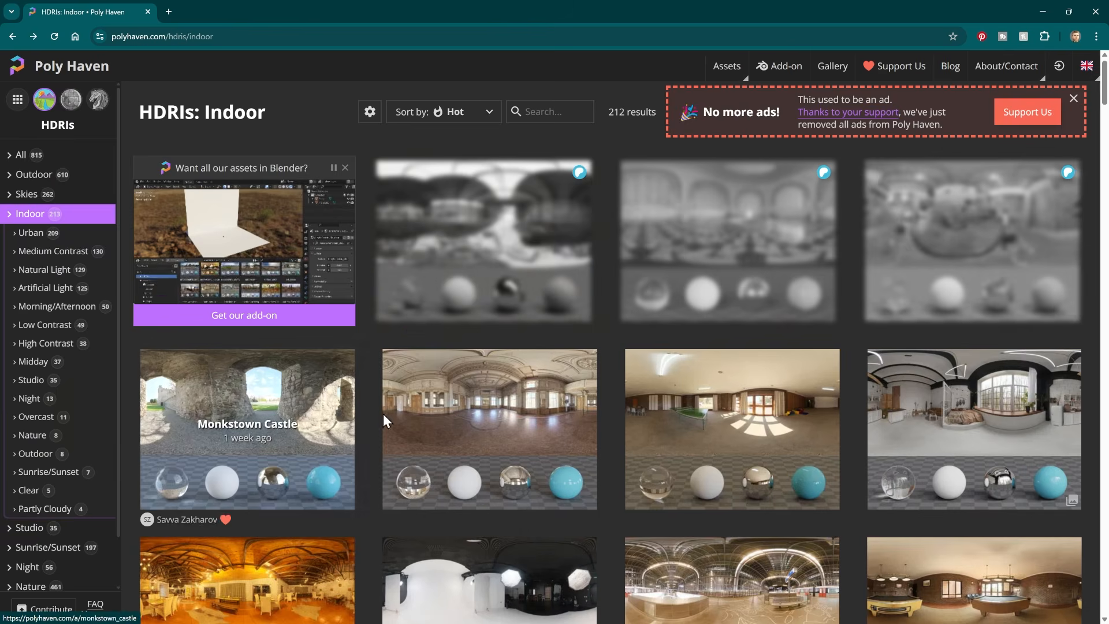
pyautogui.click(497, 419)
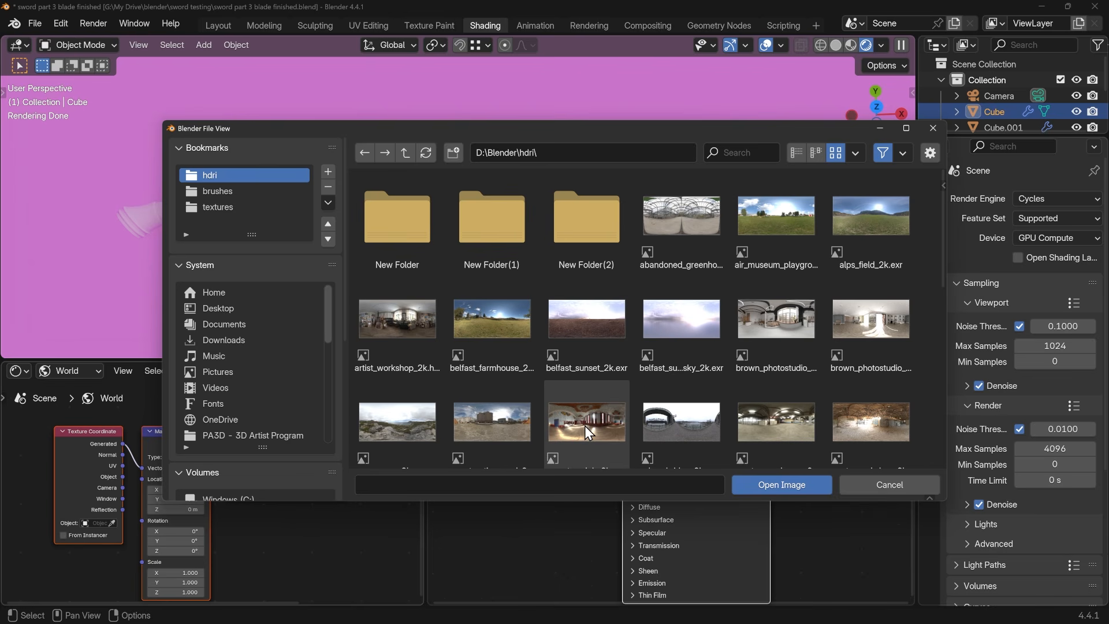
# Back in Blender's file view, load empty_warehouse_01_2k.hdr as the environment texture and inspect the lit sword
pyautogui.click(585, 425)
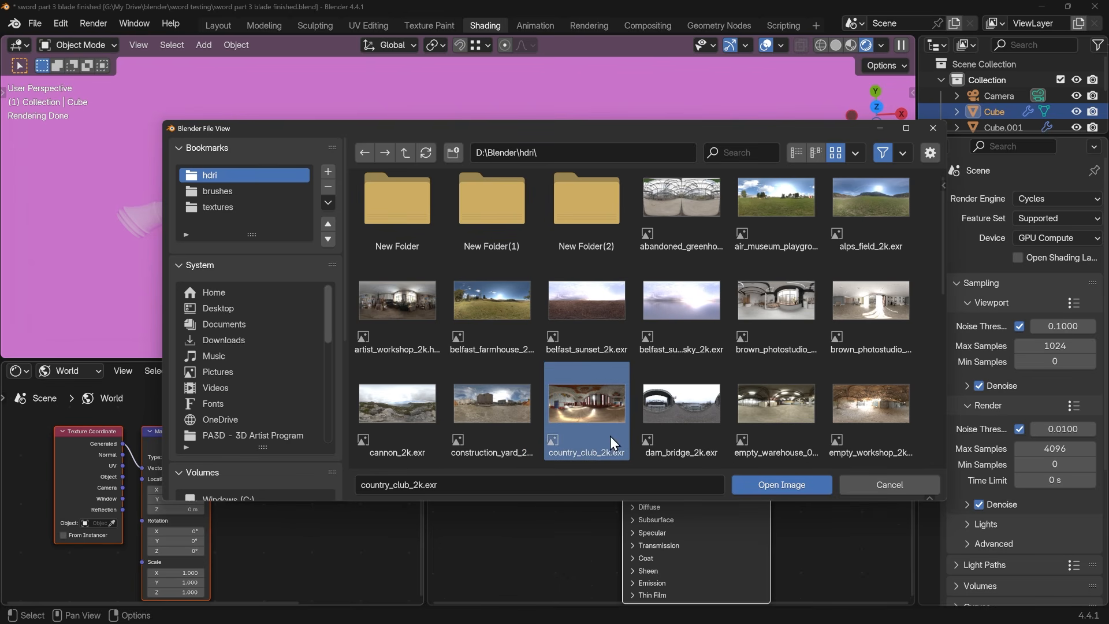
pyautogui.click(764, 401)
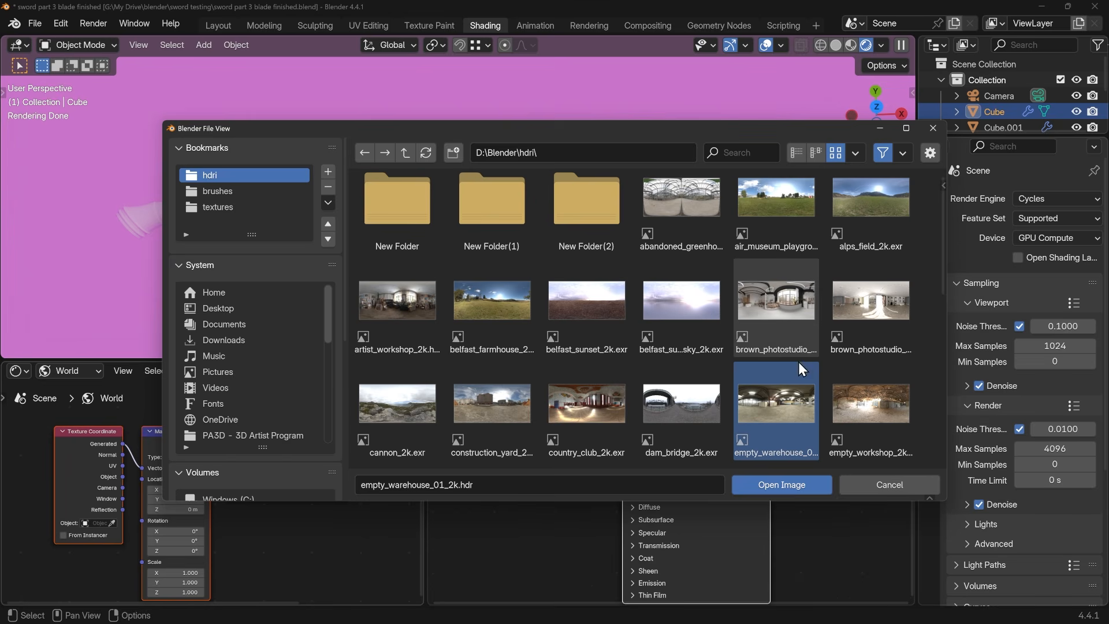
pyautogui.click(797, 484)
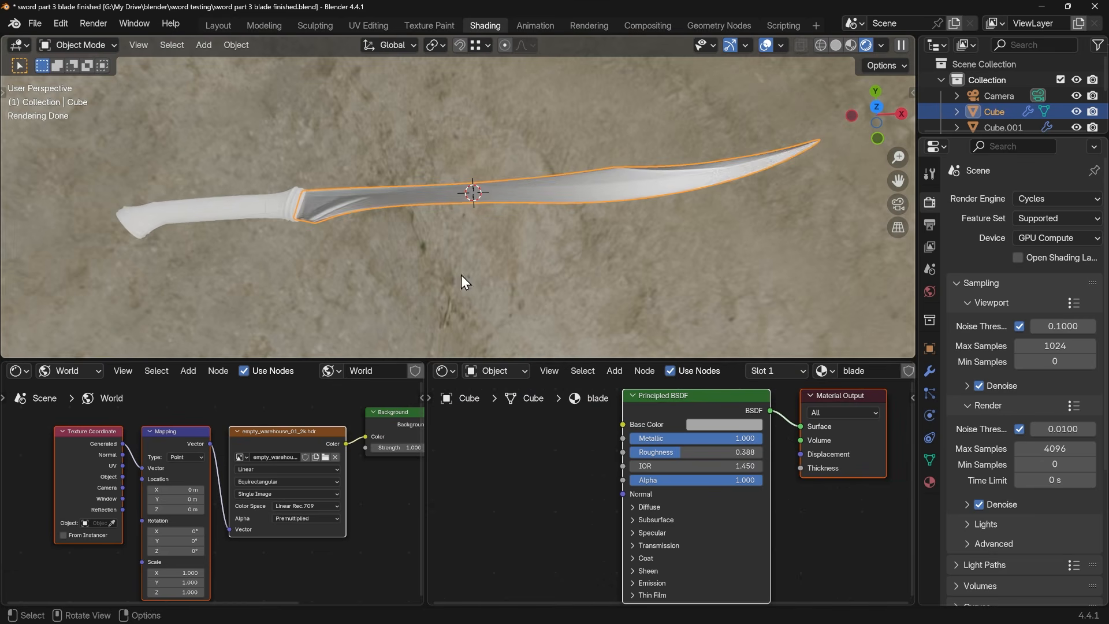
pyautogui.moveTo(462, 276); pyautogui.dragTo(598, 203, button='middle')
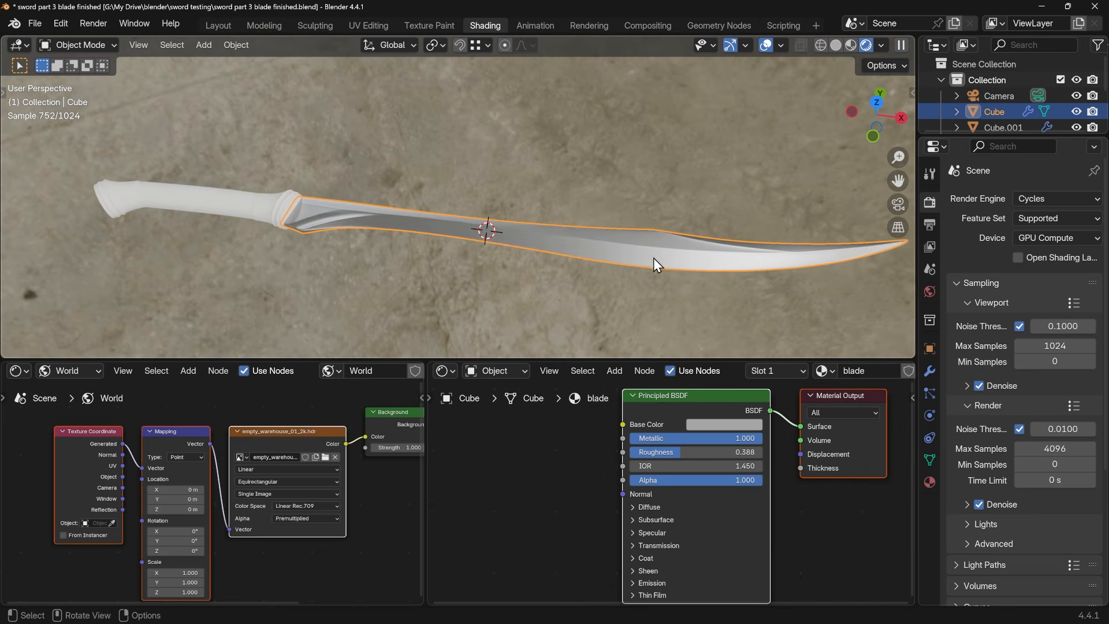
# Hide the Light object from the viewport and renders, and set the blade material's roughness to 0.280
pyautogui.moveTo(982, 137); pyautogui.dragTo(982, 238)
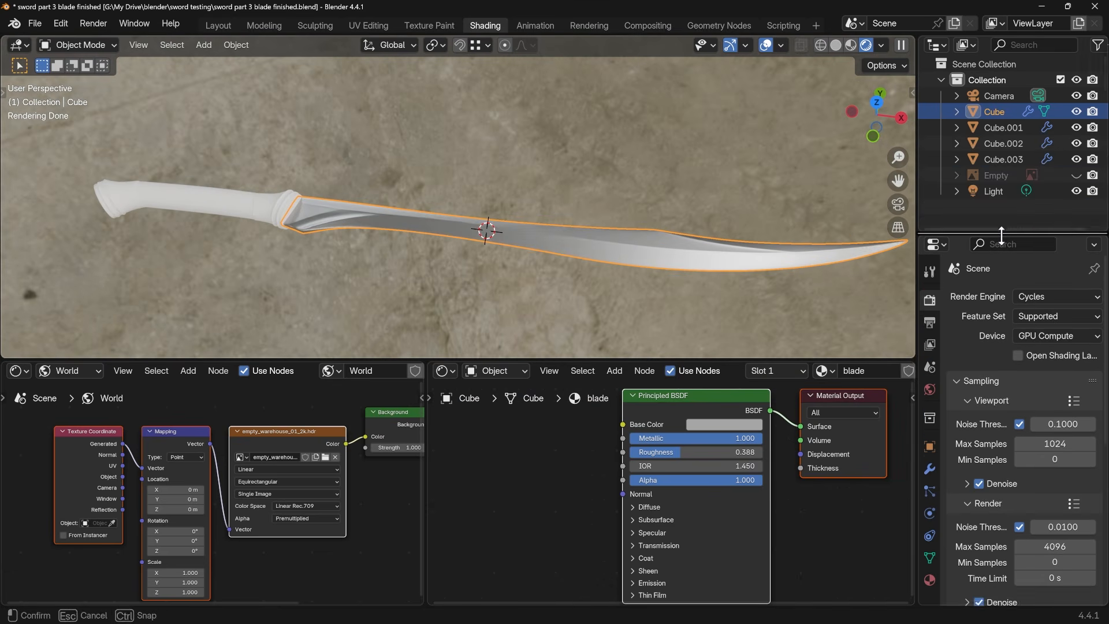
pyautogui.click(1076, 191)
pyautogui.moveTo(733, 260); pyautogui.dragTo(682, 234, button='middle')
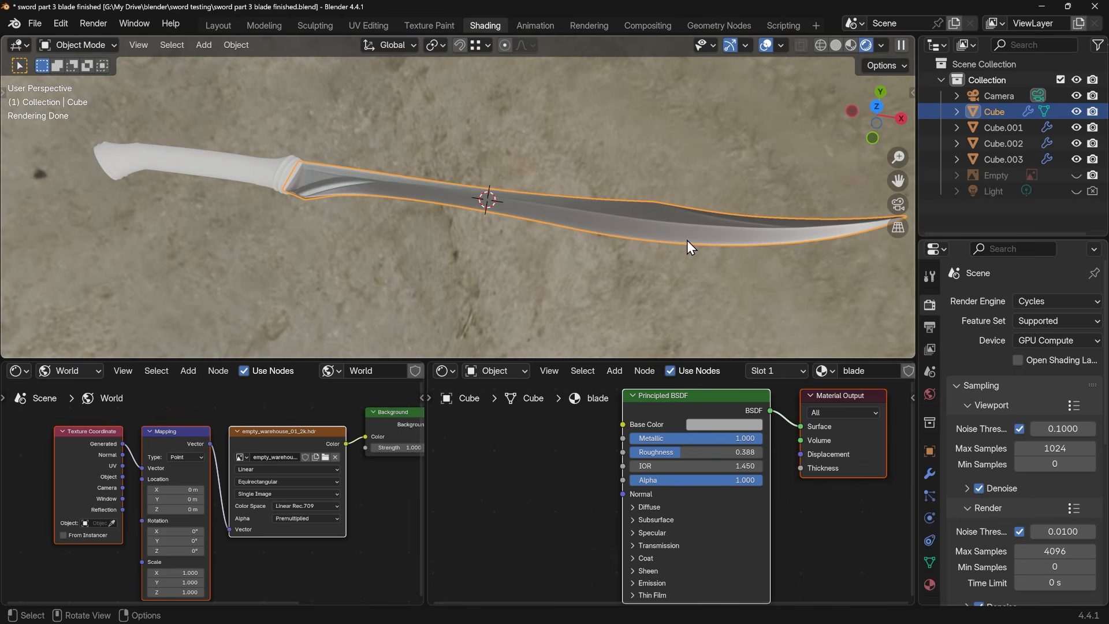
pyautogui.moveTo(681, 451); pyautogui.dragTo(667, 451)
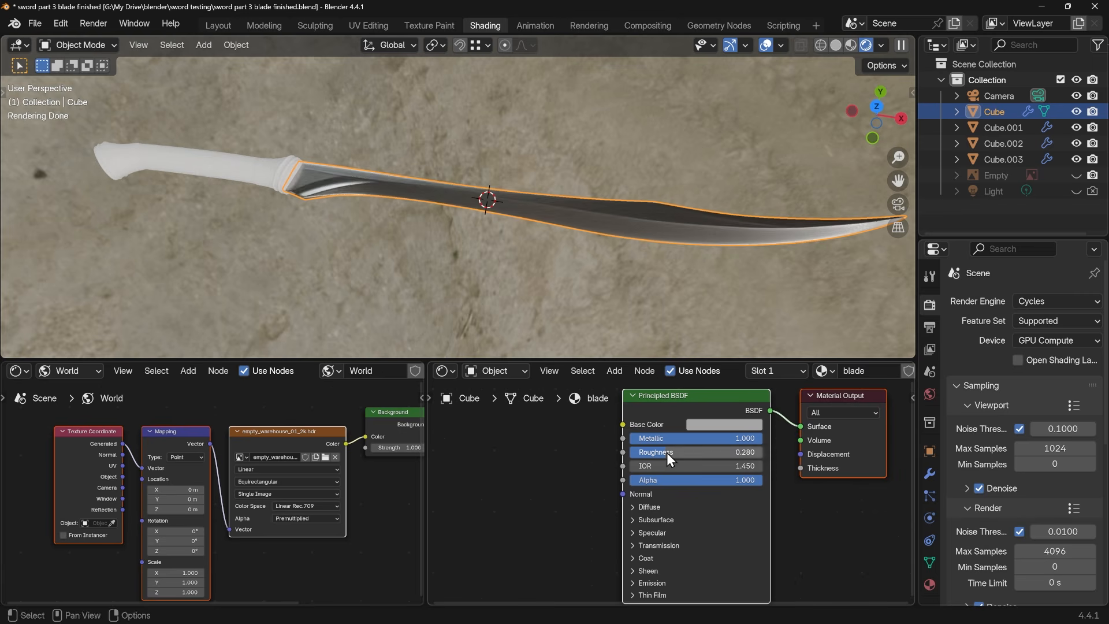
pyautogui.moveTo(590, 209); pyautogui.dragTo(565, 255, button='middle')
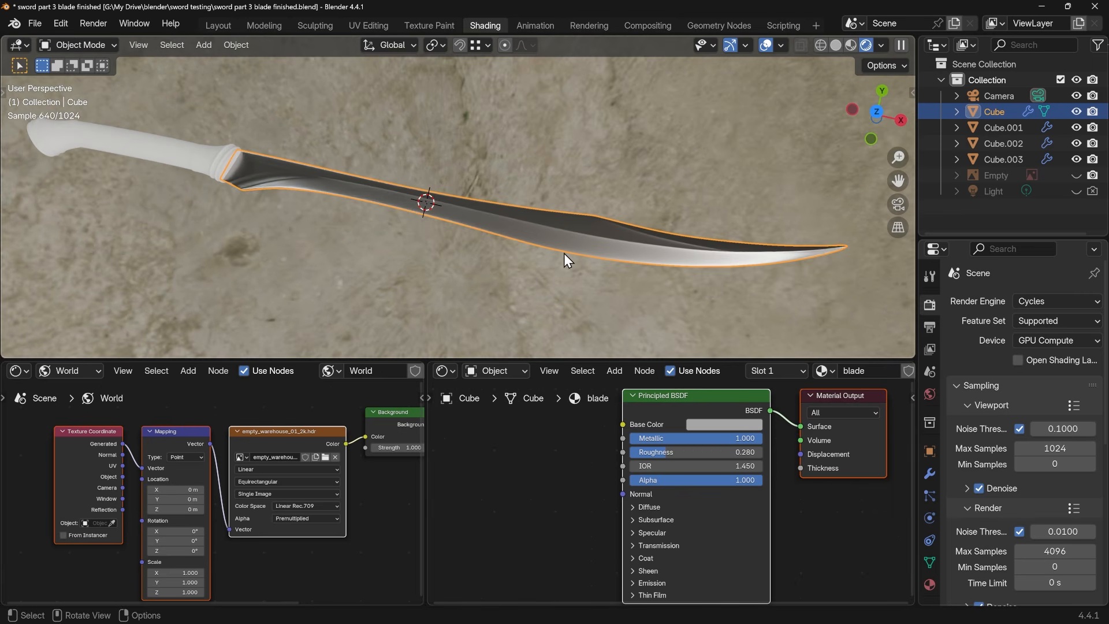
# Give the guard between grip and blade a new material with metallic 1.000, roughness 0.319 and a darker grey base color
pyautogui.keyDown('shift'); pyautogui.moveTo(325, 252); pyautogui.dragTo(515, 251, button='middle'); pyautogui.keyUp('shift')
pyautogui.click(378, 175)
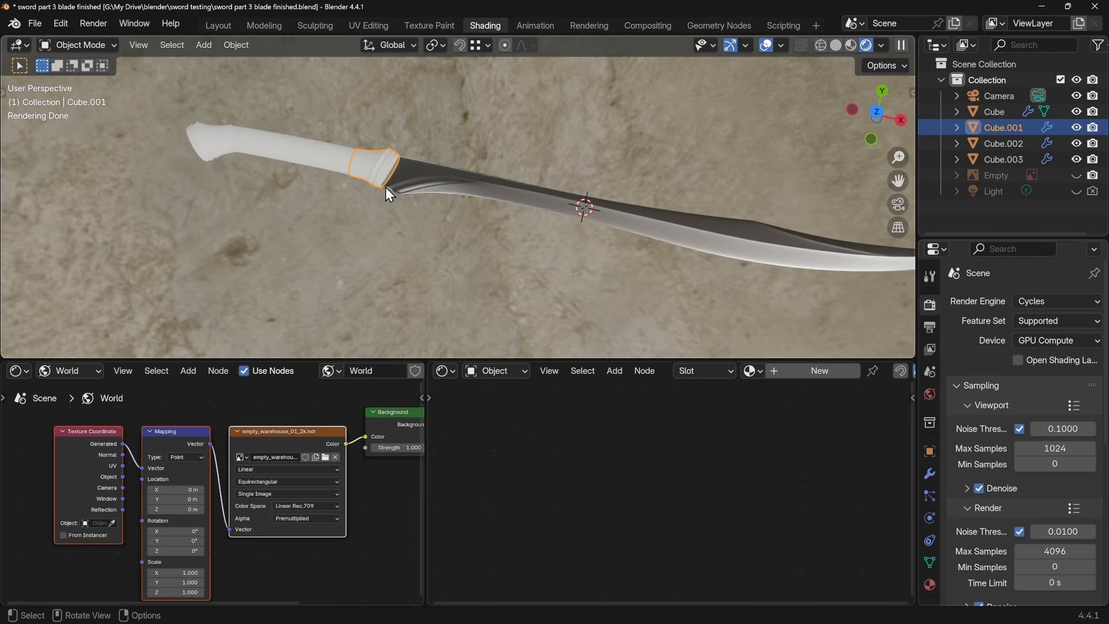
pyautogui.click(777, 371)
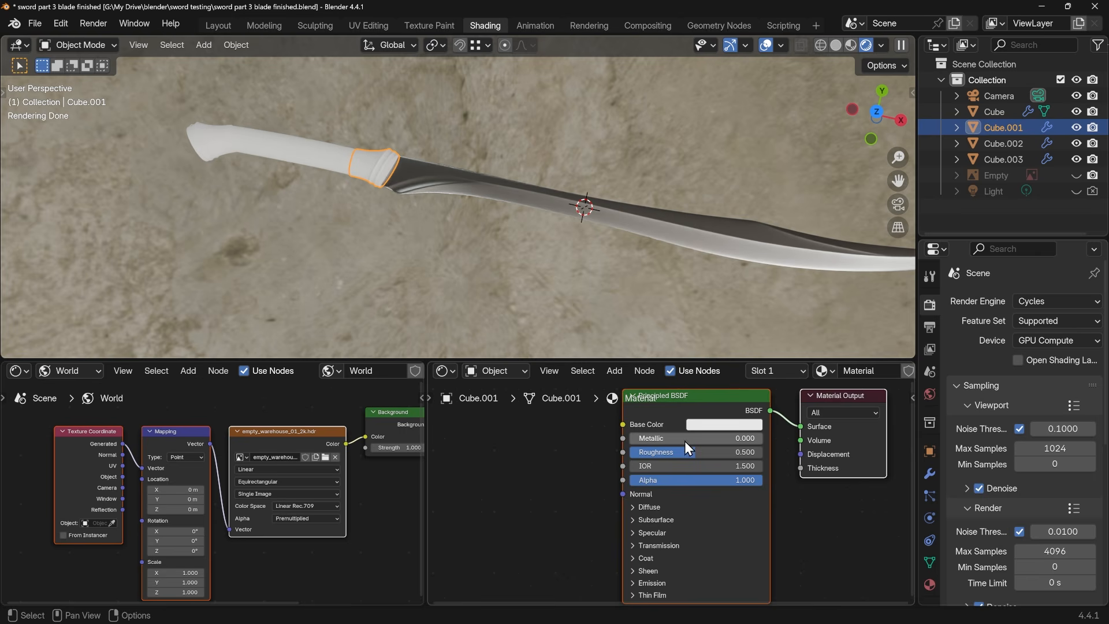
pyautogui.moveTo(663, 439); pyautogui.dragTo(798, 441)
pyautogui.moveTo(703, 453); pyautogui.dragTo(679, 453)
pyautogui.keyDown('shift'); pyautogui.moveTo(509, 310); pyautogui.dragTo(405, 251, button='middle'); pyautogui.keyUp('shift')
pyautogui.click(751, 424)
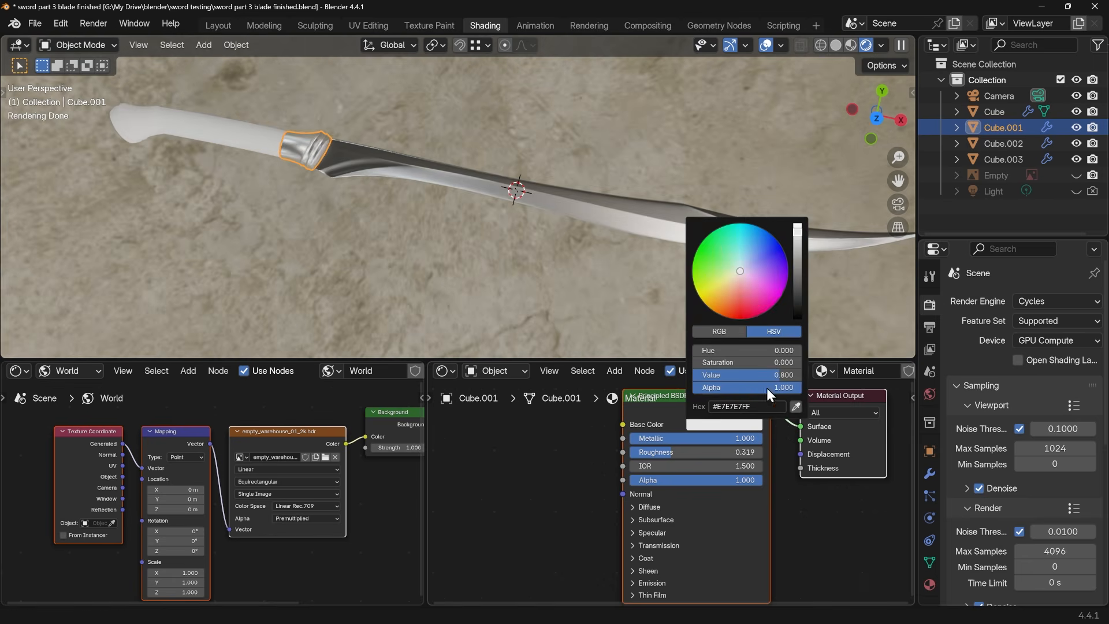
pyautogui.moveTo(800, 264); pyautogui.dragTo(799, 255)
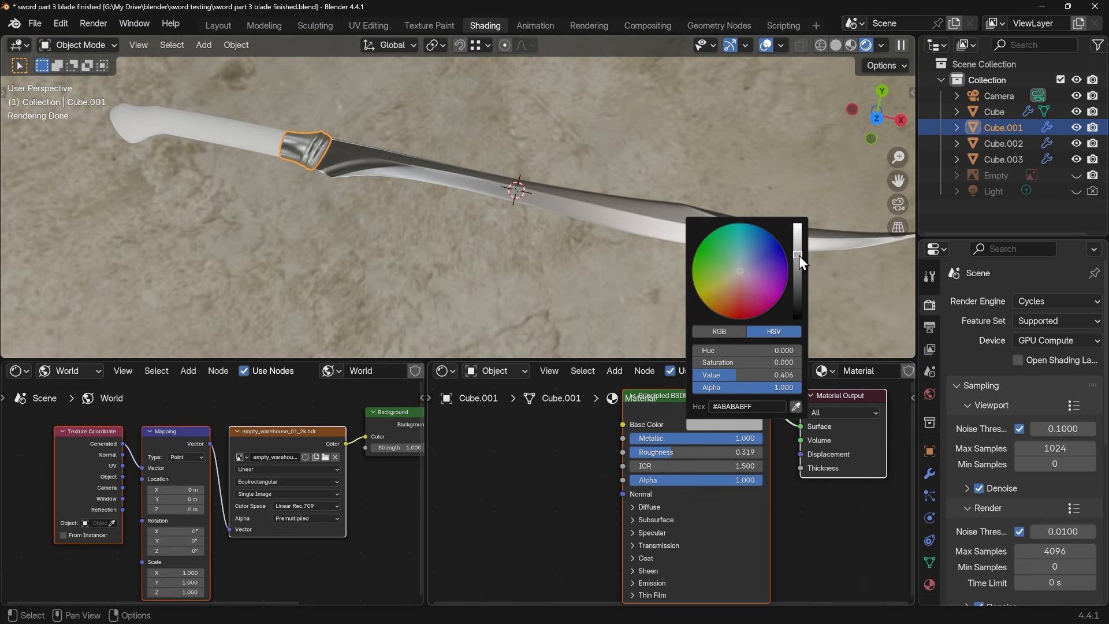
# Link the guard's metallic material to the pommel at the end of the handle, and deselect both parts
pyautogui.keyDown('shift'); pyautogui.click(137, 130); pyautogui.keyUp('shift')
pyautogui.keyDown('shift'); pyautogui.click(323, 150); pyautogui.keyUp('shift')
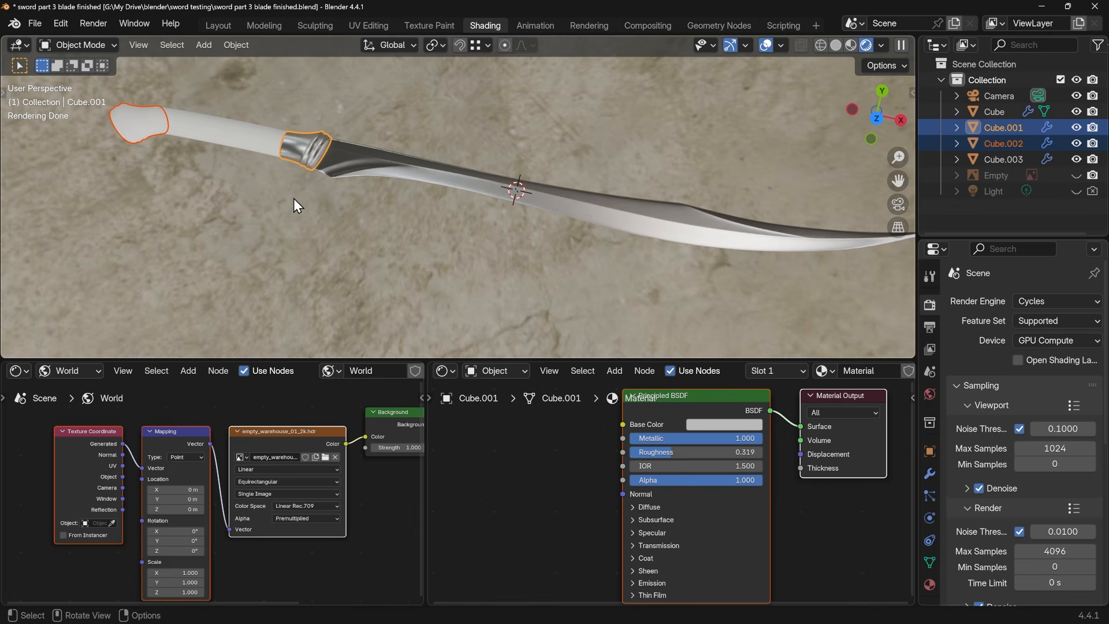
pyautogui.hotkey('ctrl', 'l')
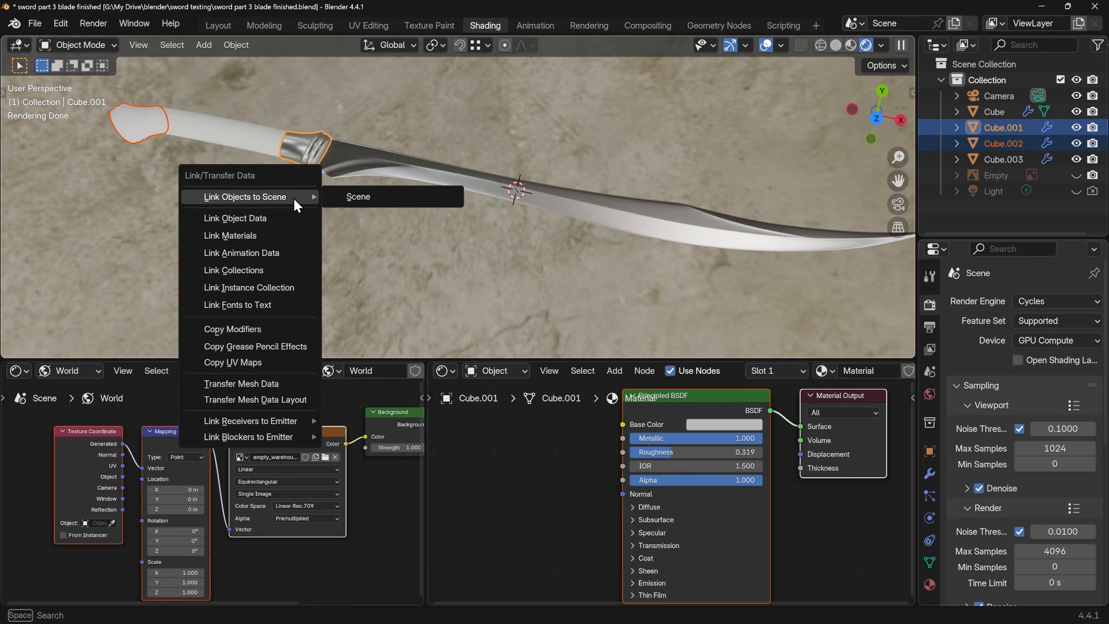
pyautogui.click(249, 236)
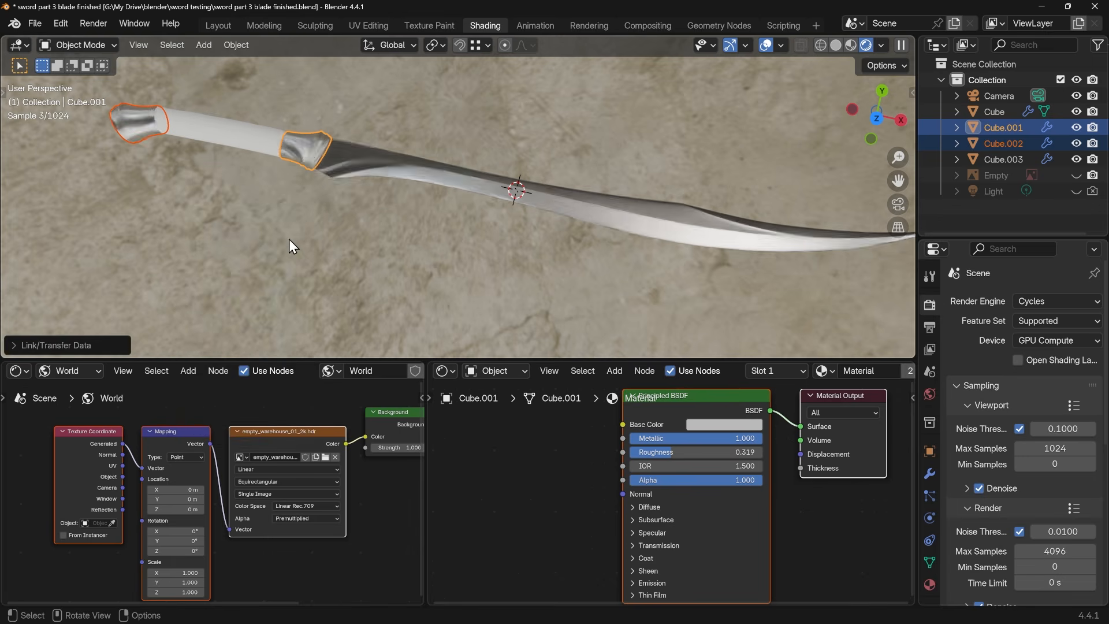
pyautogui.moveTo(310, 237)
pyautogui.keyDown('shift'); pyautogui.mouseDown(button='middle')
pyautogui.moveTo(438, 278)
pyautogui.moveTo(409, 280)
pyautogui.moveTo(363, 213)
pyautogui.moveTo(272, 211)
pyautogui.moveTo(383, 223)
pyautogui.moveTo(305, 218)
pyautogui.mouseUp(button='middle'); pyautogui.keyUp('shift')
pyautogui.click(438, 285)
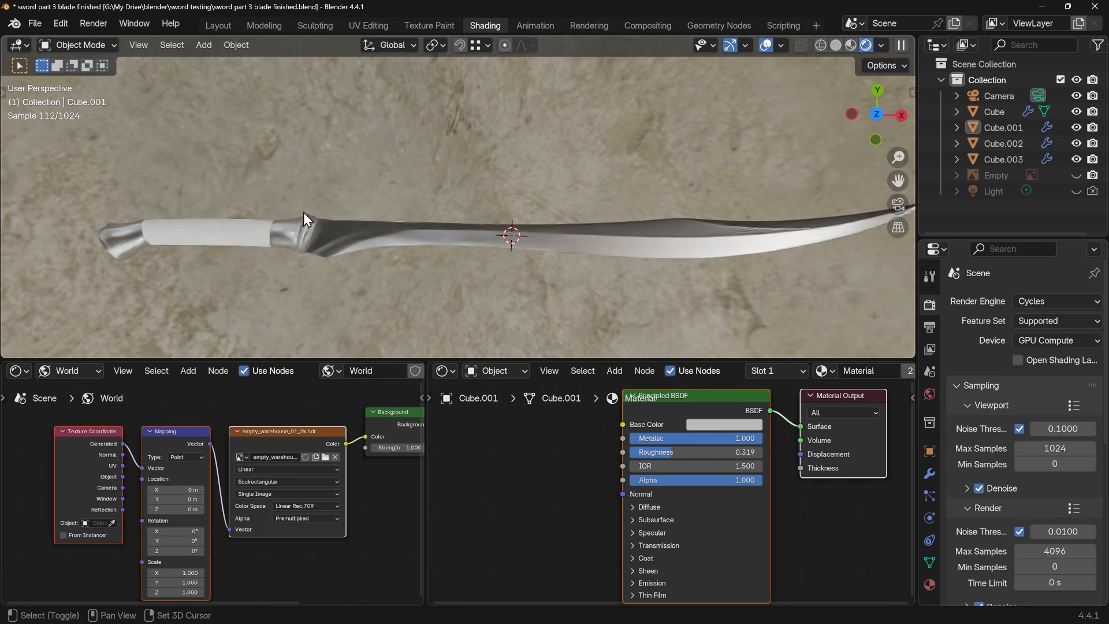
# Create a new material for the handle's middle grip section
pyautogui.click(234, 234)
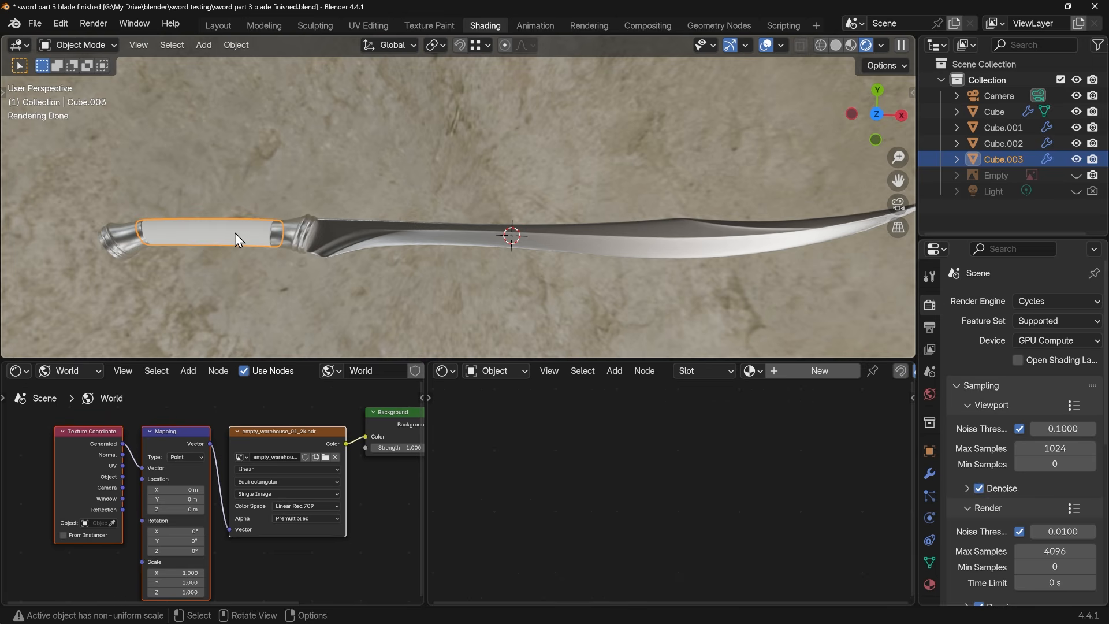
pyautogui.click(778, 374)
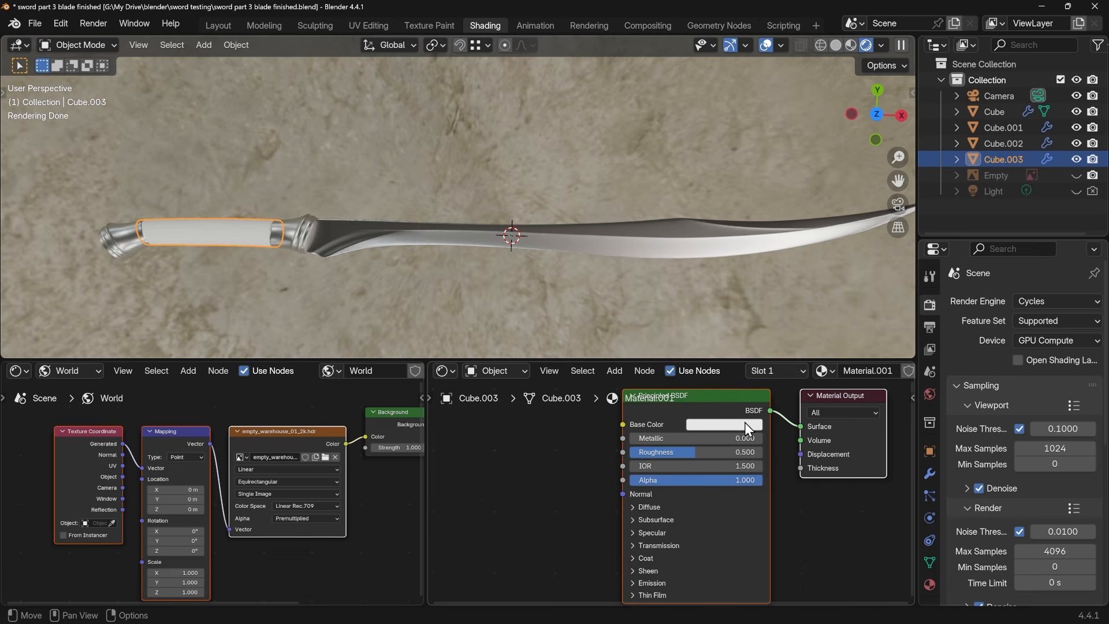
pyautogui.scroll(-2, 728, 437)
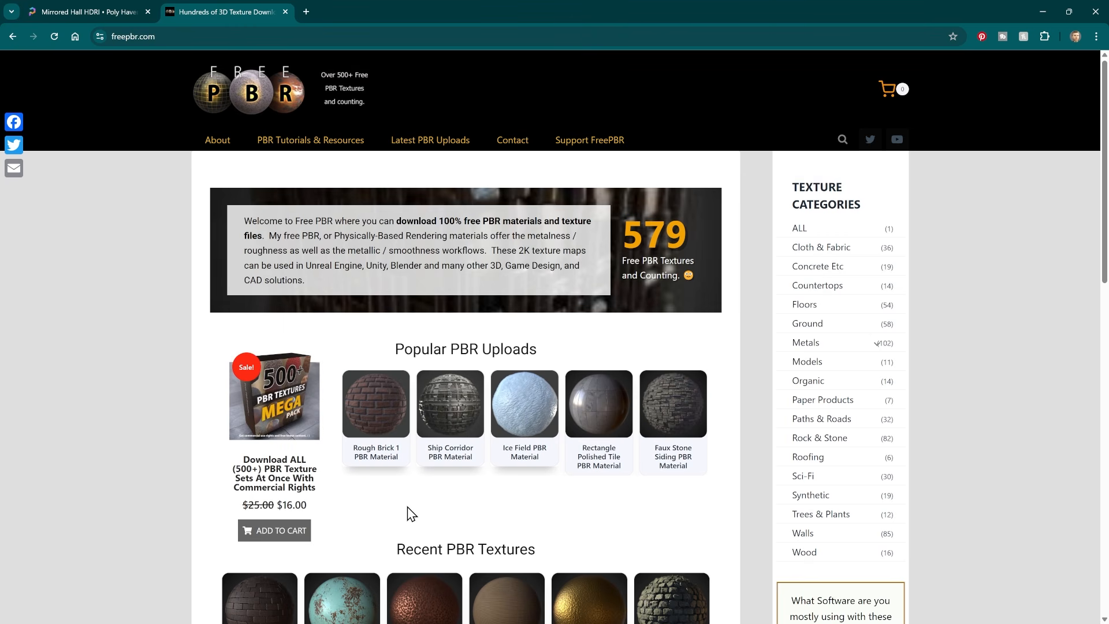
# On the freepbr.com website, search for "leather" and open the Black Leather PBR Material
pyautogui.click(839, 140)
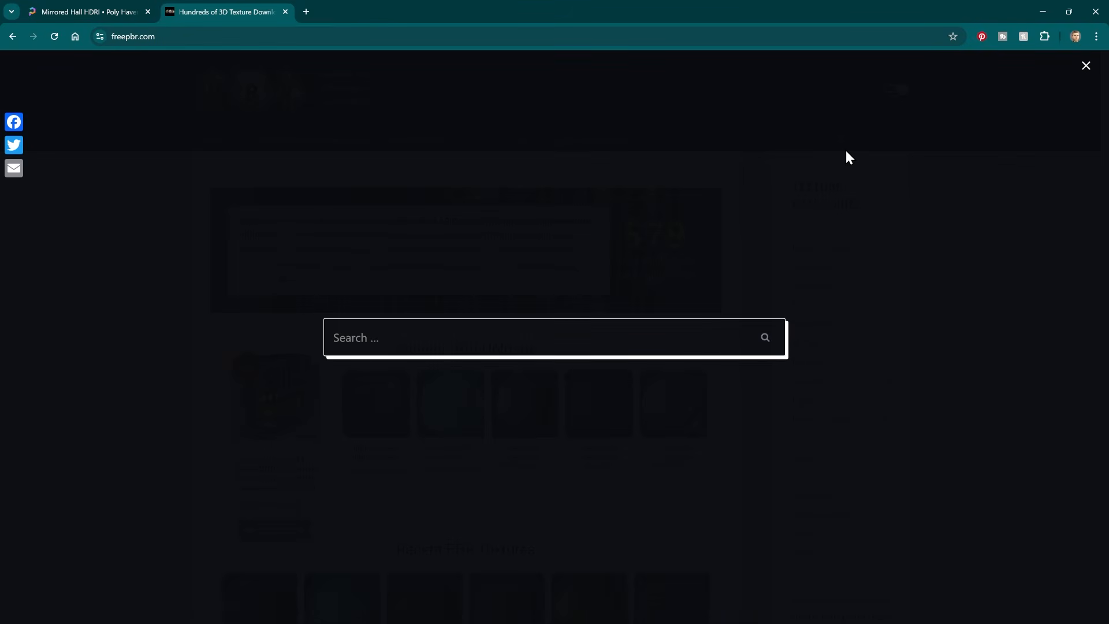
pyautogui.write('leather')
pyautogui.press('Return')
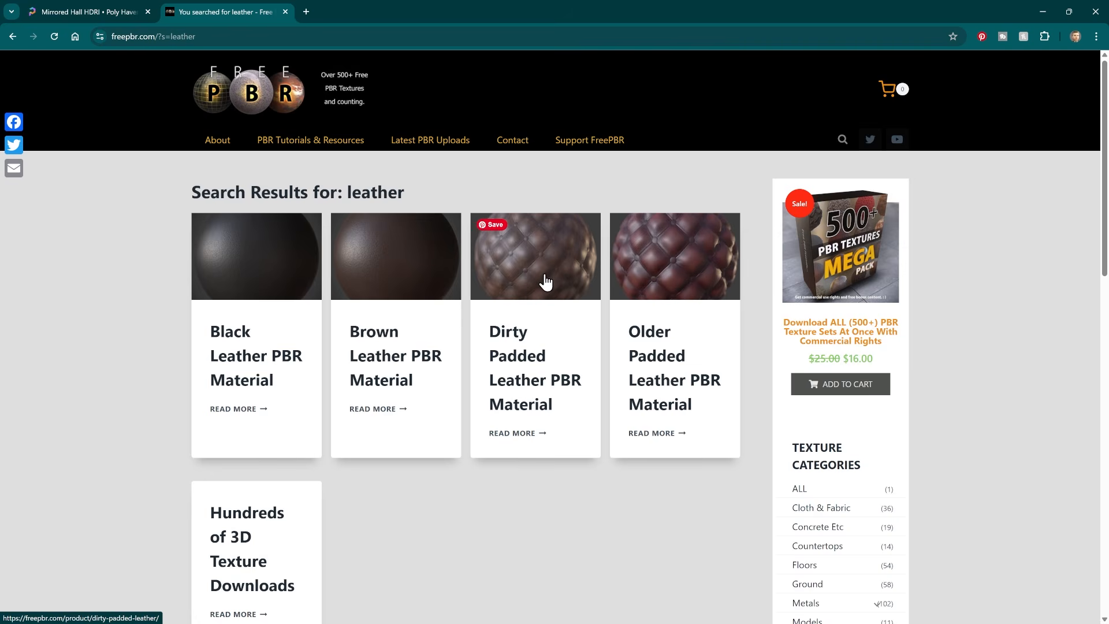
pyautogui.click(272, 280)
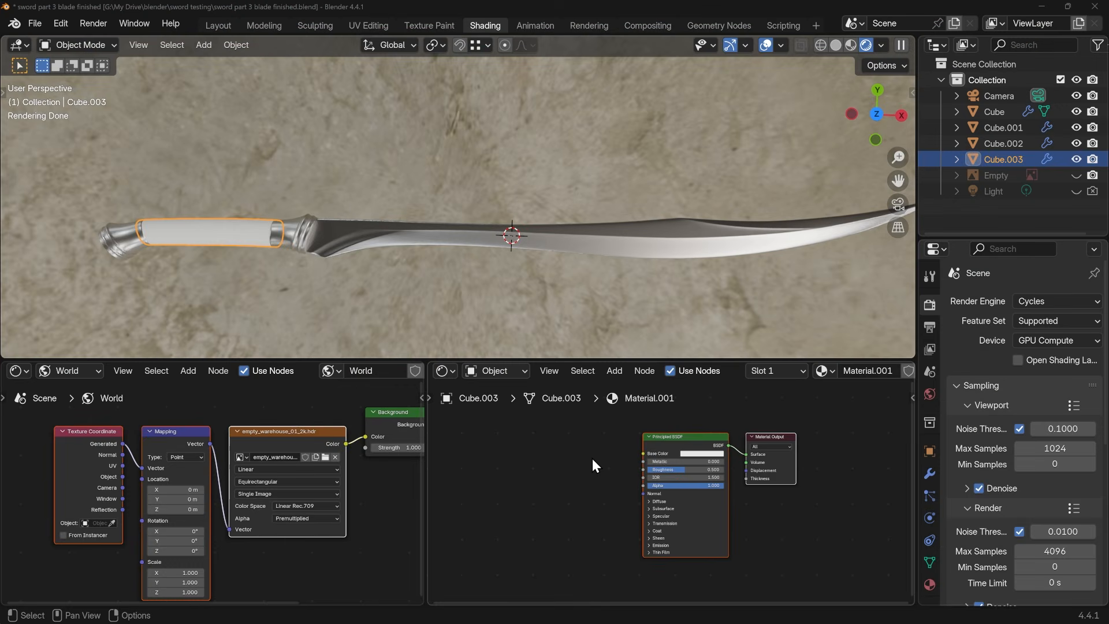
# In Blender, start Principled Texture Setup on the grip's Principled BSDF and browse from the bookmarked textures folder to fabric-bl\black-leather-bl
pyautogui.click(705, 441)
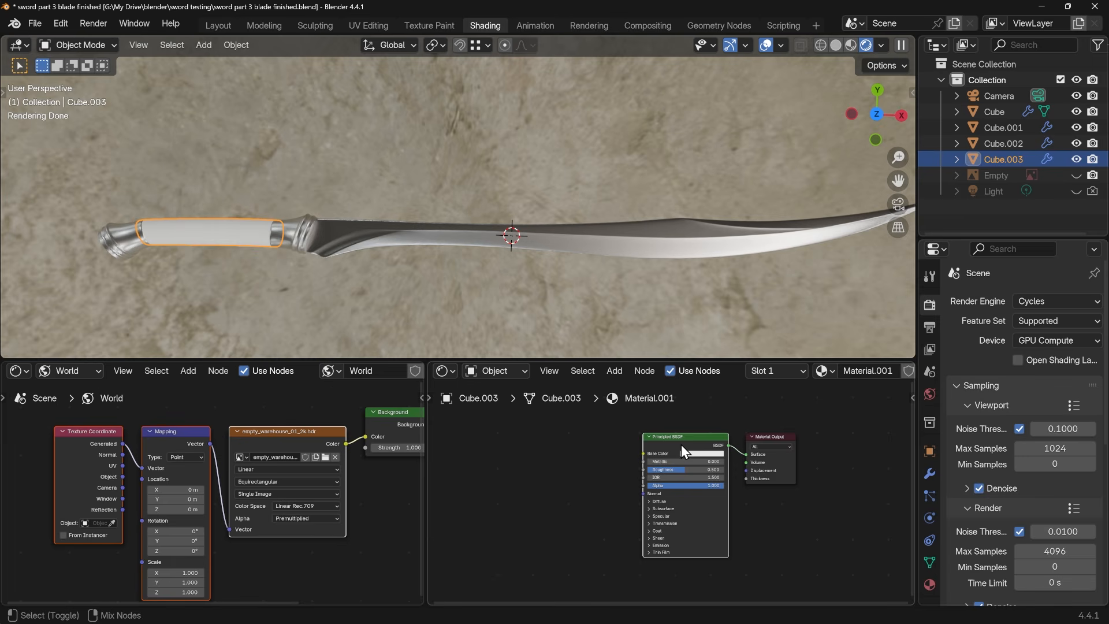
pyautogui.hotkey('ctrl', 'shift', 't')
pyautogui.click(276, 206)
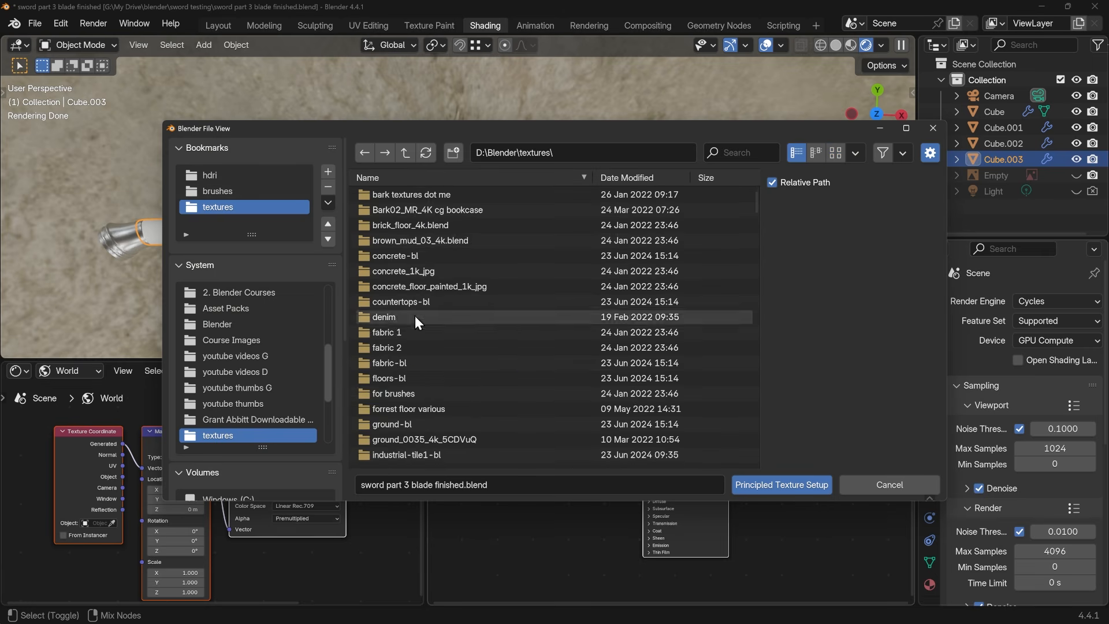
pyautogui.doubleClick(414, 316)
pyautogui.hotkey('ctrl', 'f')
pyautogui.write('leather')
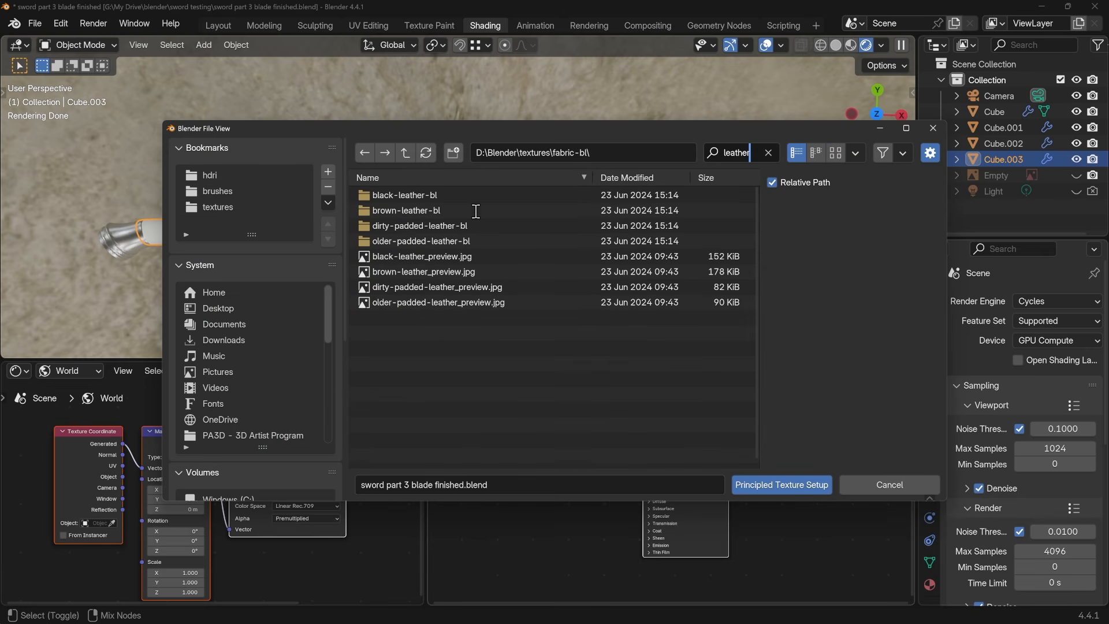
pyautogui.doubleClick(386, 197)
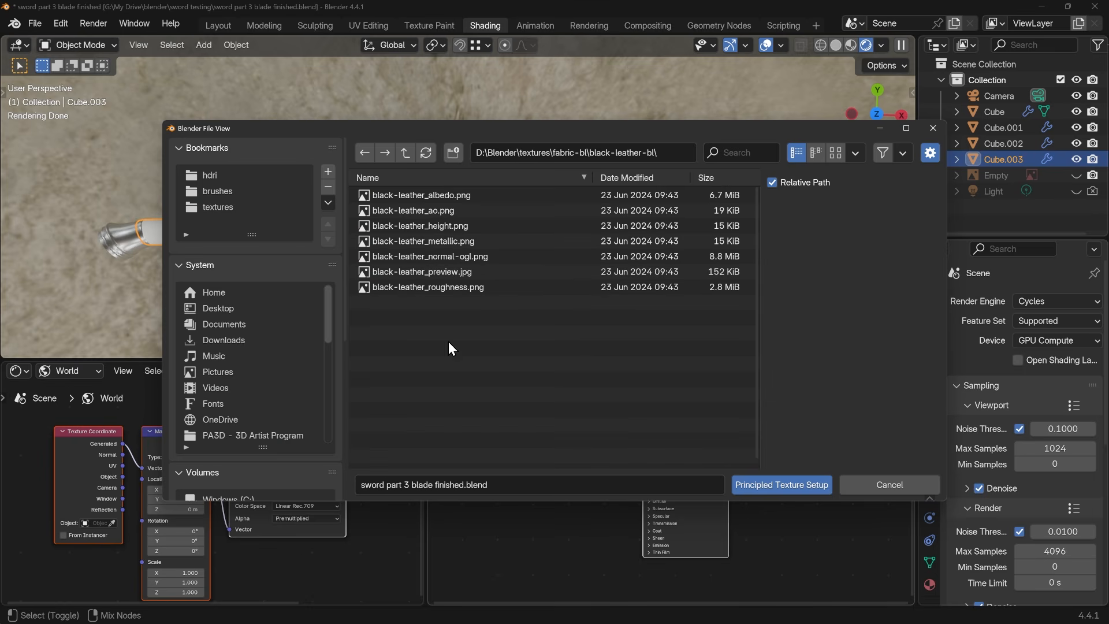
# Show the files as thumbnails, load all the black-leather texture images into the grip material, and inspect the grip
pyautogui.click(836, 153)
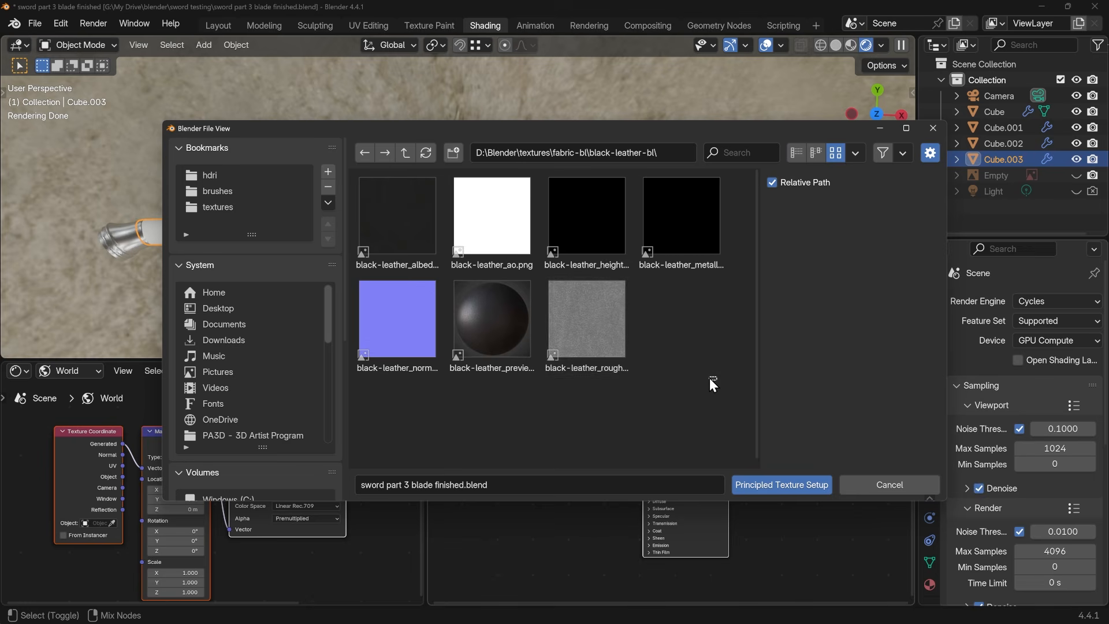
pyautogui.moveTo(717, 380); pyautogui.dragTo(396, 216)
pyautogui.click(800, 484)
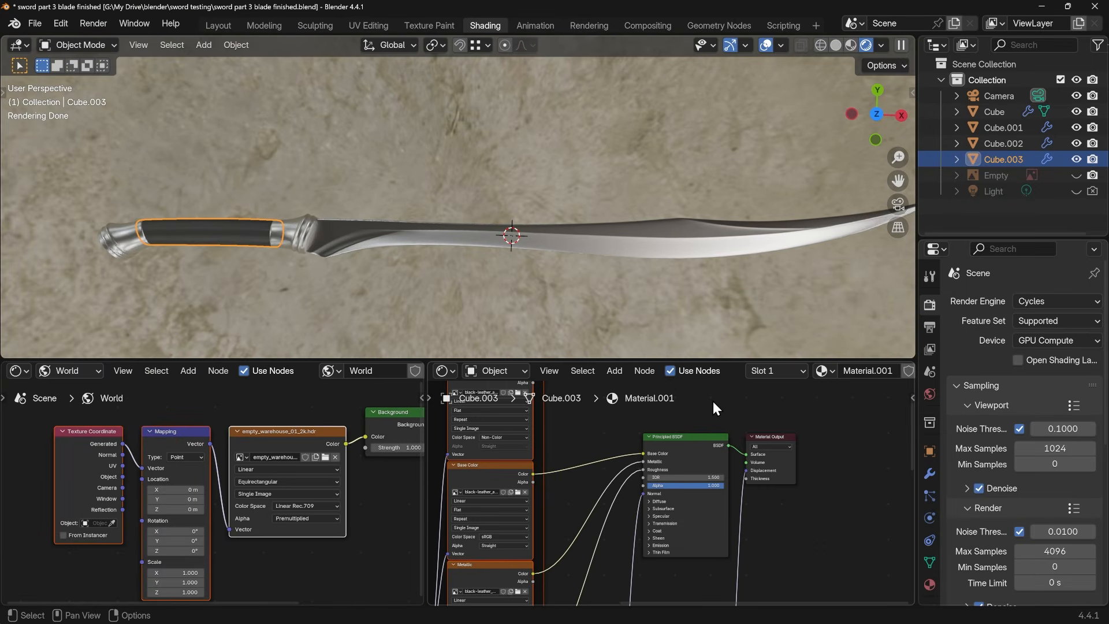
pyautogui.keyDown('shift'); pyautogui.moveTo(242, 258); pyautogui.dragTo(504, 260, button='middle'); pyautogui.keyUp('shift')
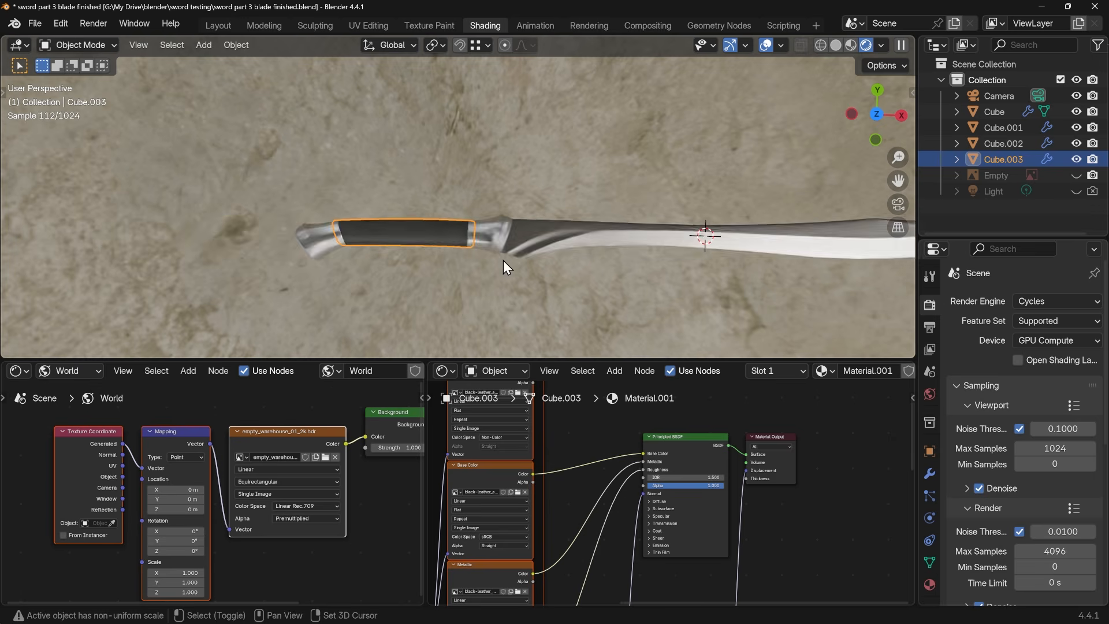
pyautogui.scroll(4, 481, 258)
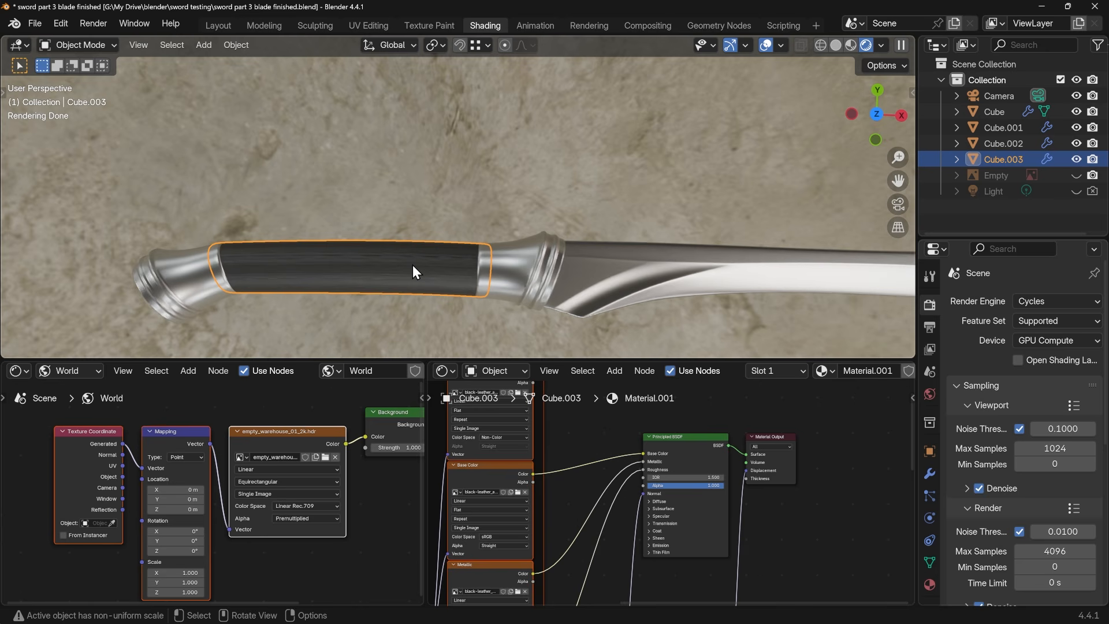
# Mark a seam along the lengthwise edge loop on the underside of the grip mesh
pyautogui.press('Tab')
pyautogui.moveTo(402, 302); pyautogui.dragTo(497, 198, button='middle')
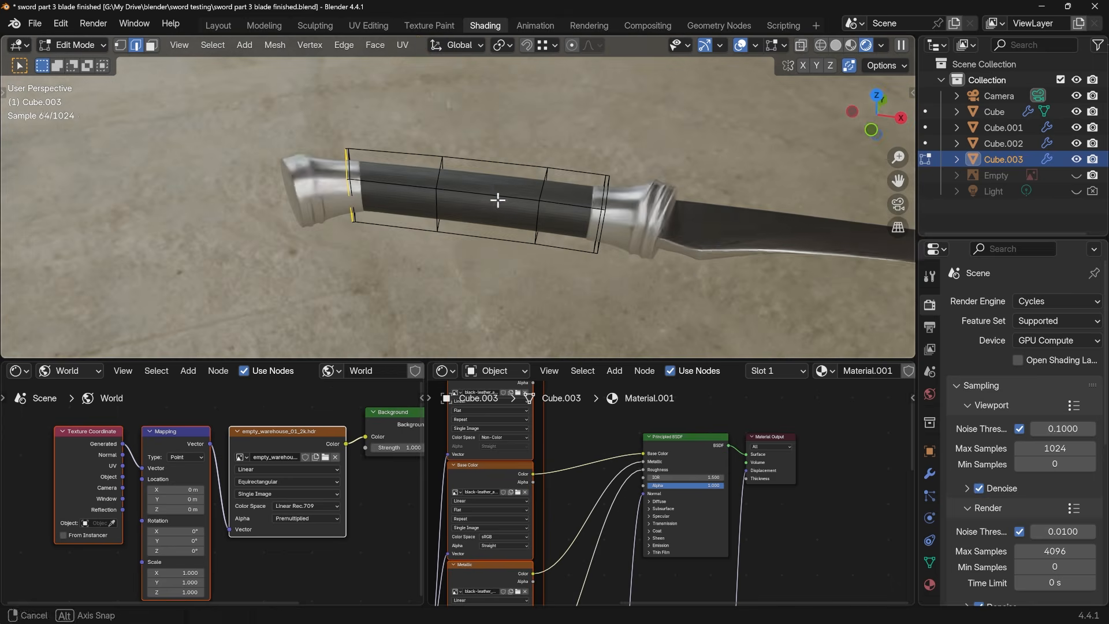
pyautogui.keyDown('alt'); pyautogui.click(487, 238); pyautogui.keyUp('alt')
pyautogui.hotkey('ctrl', 'e')
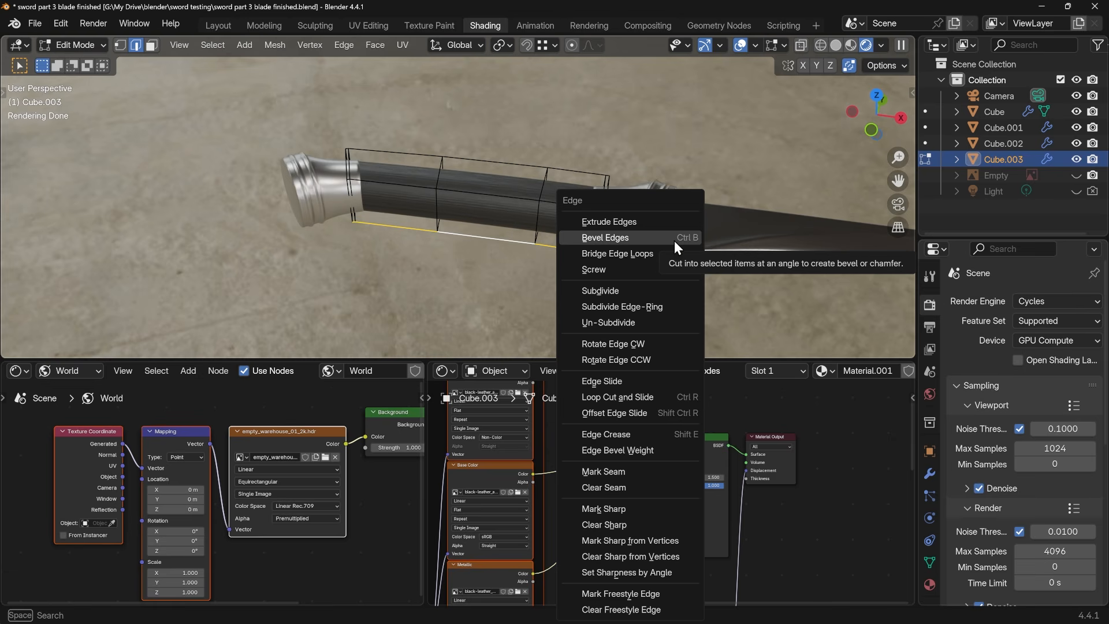
pyautogui.click(612, 473)
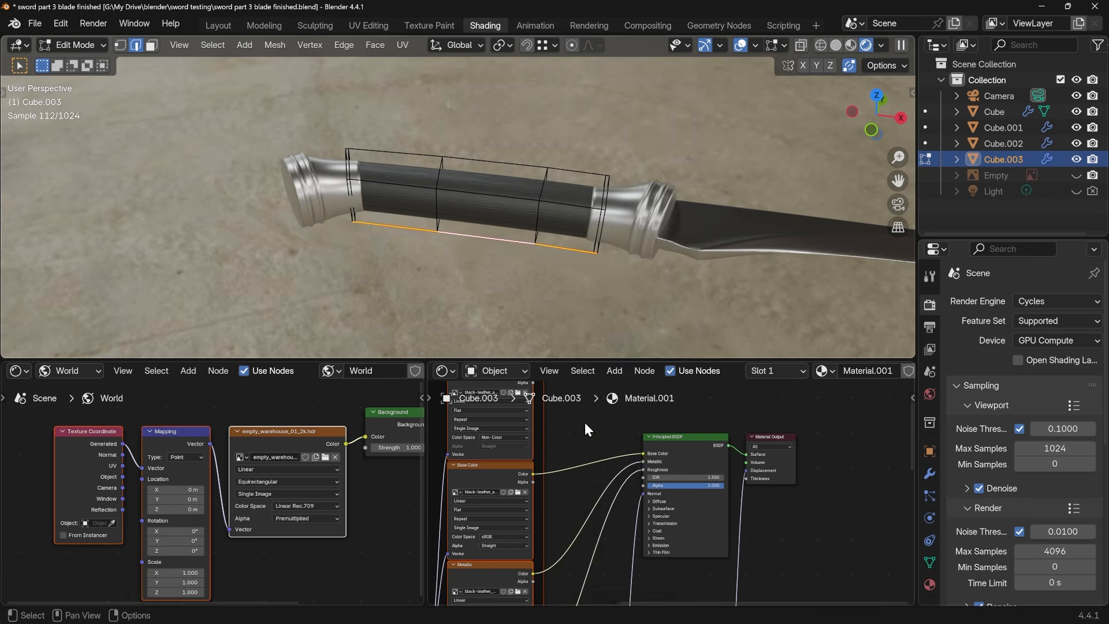
# Unwrap the whole grip mesh with the Angle Based method and return to Object Mode
pyautogui.press('a')
pyautogui.press('u')
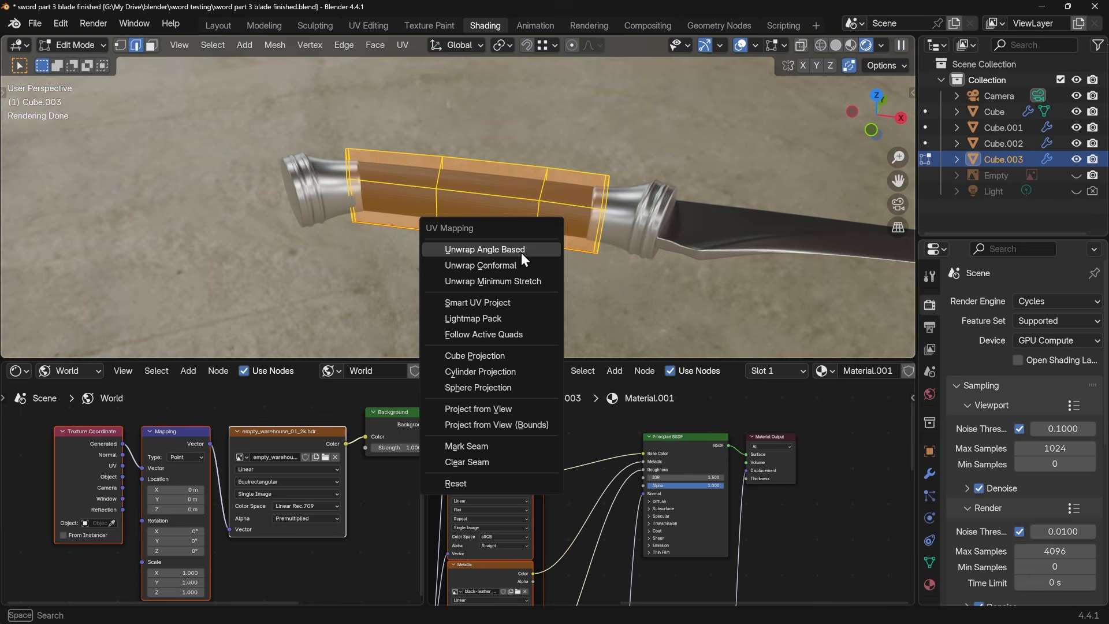
pyautogui.click(521, 252)
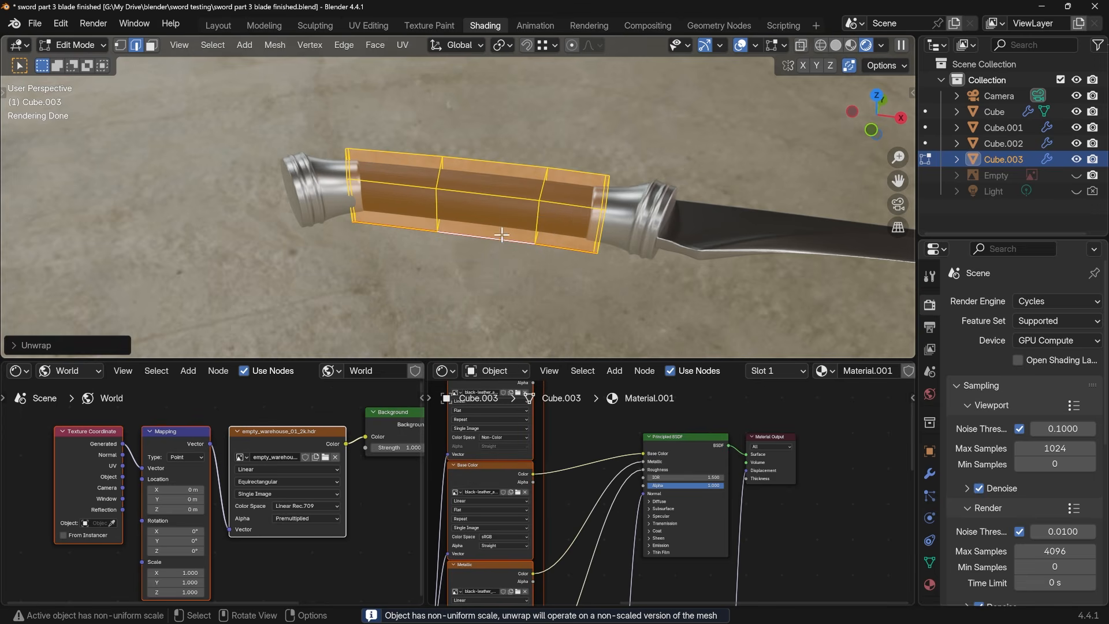
pyautogui.press('Tab')
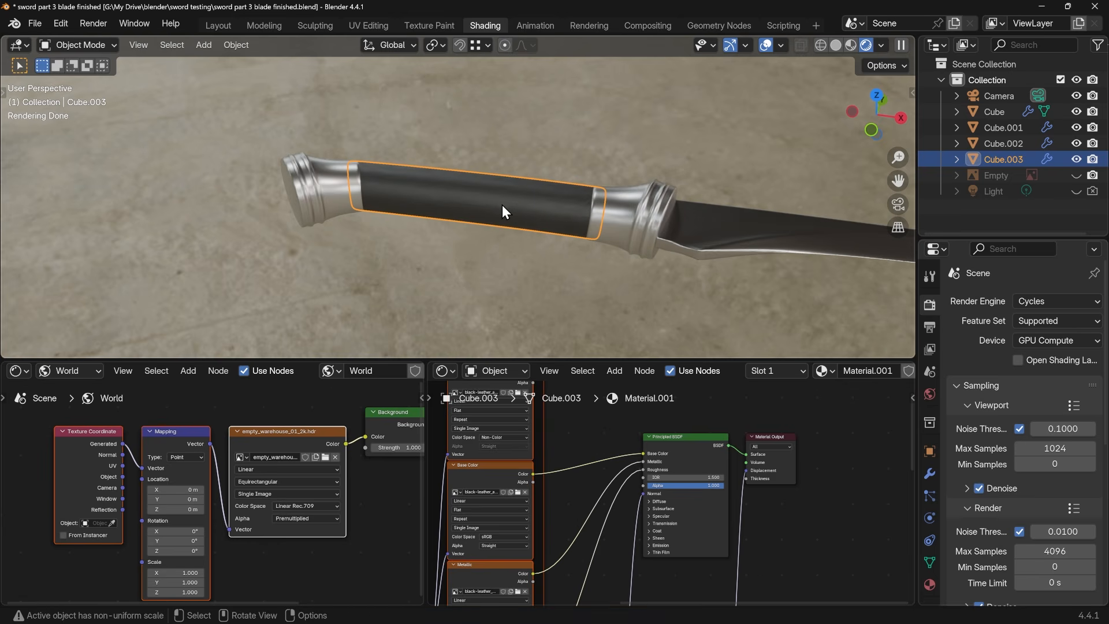
# Try applying the grip's scale, display its transform values, and undo the applied scale
pyautogui.hotkey('ctrl', 'a')
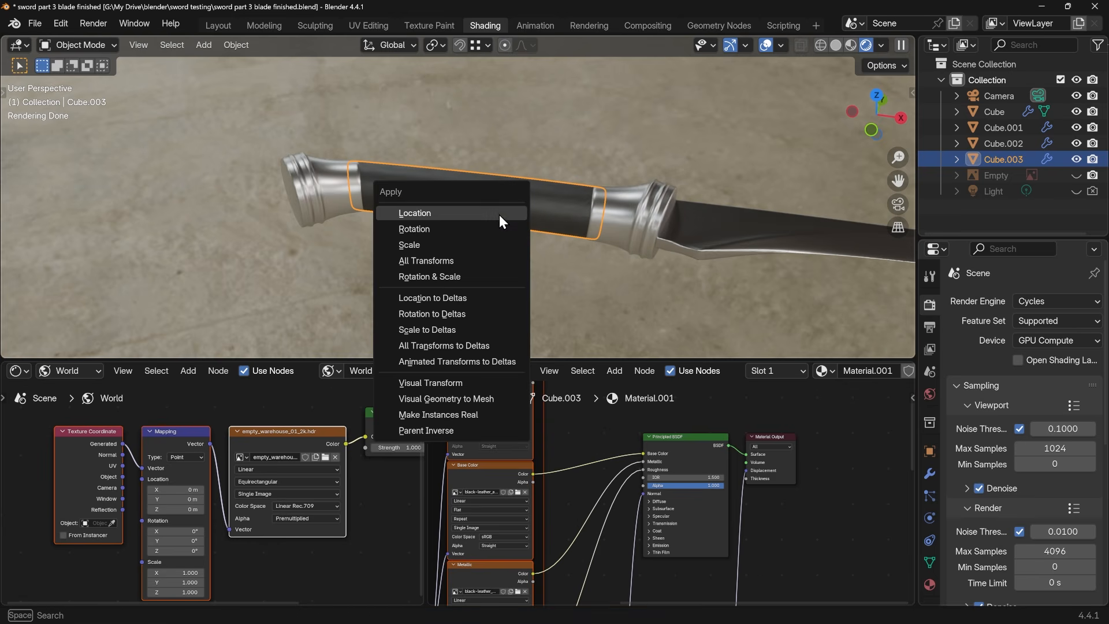
pyautogui.click(431, 246)
pyautogui.press('n')
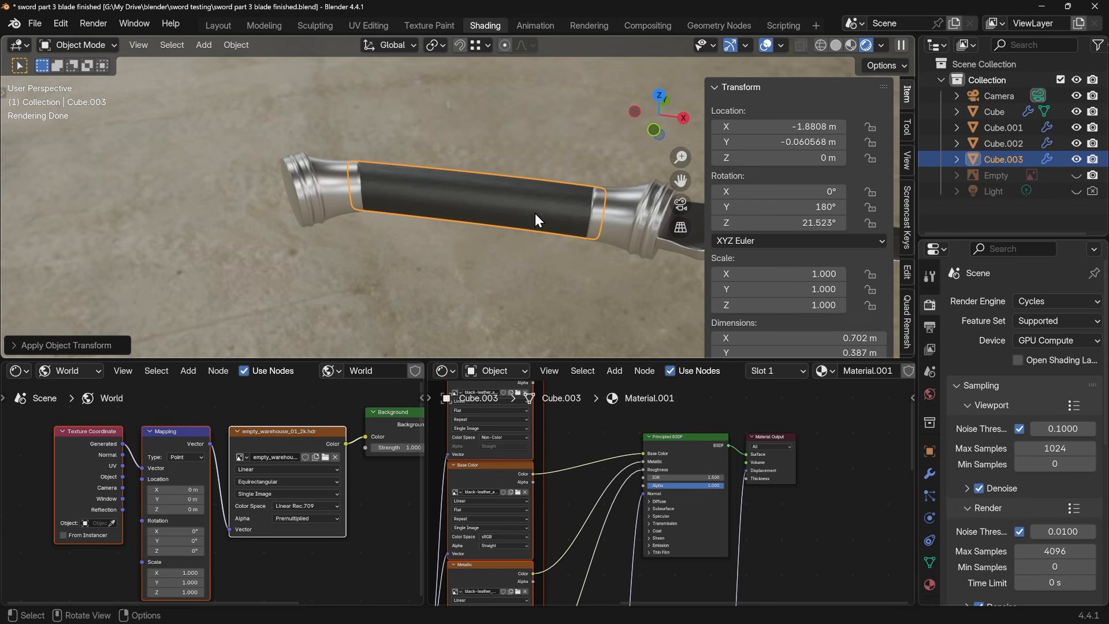
pyautogui.hotkey('ctrl', 'z')
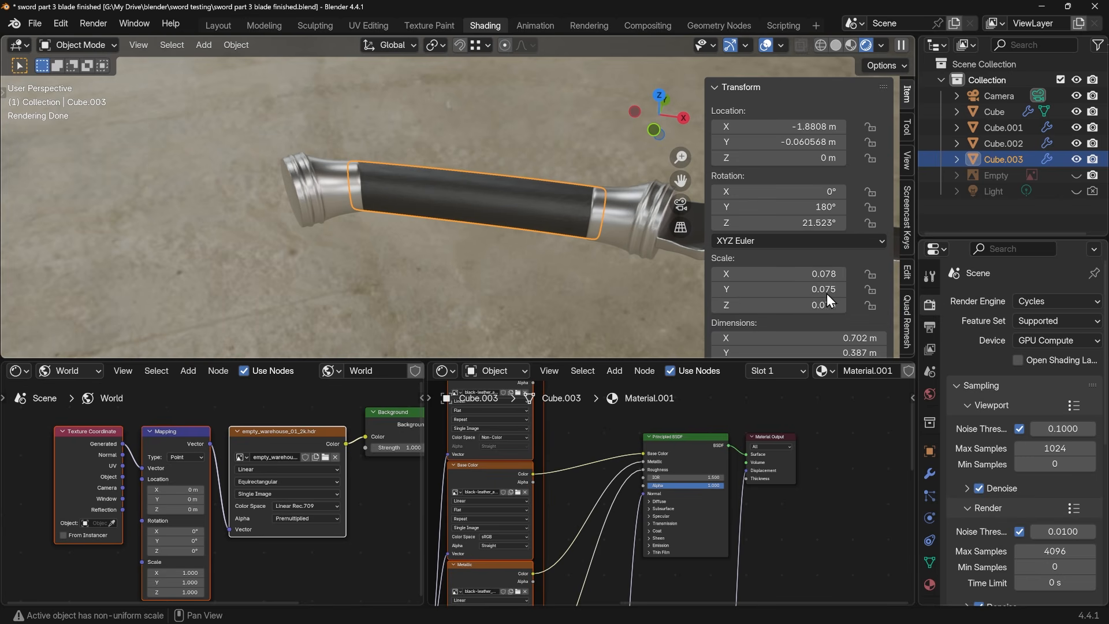
# Apply the grip object's scale and hide its transform values
pyautogui.hotkey('ctrl', 'a')
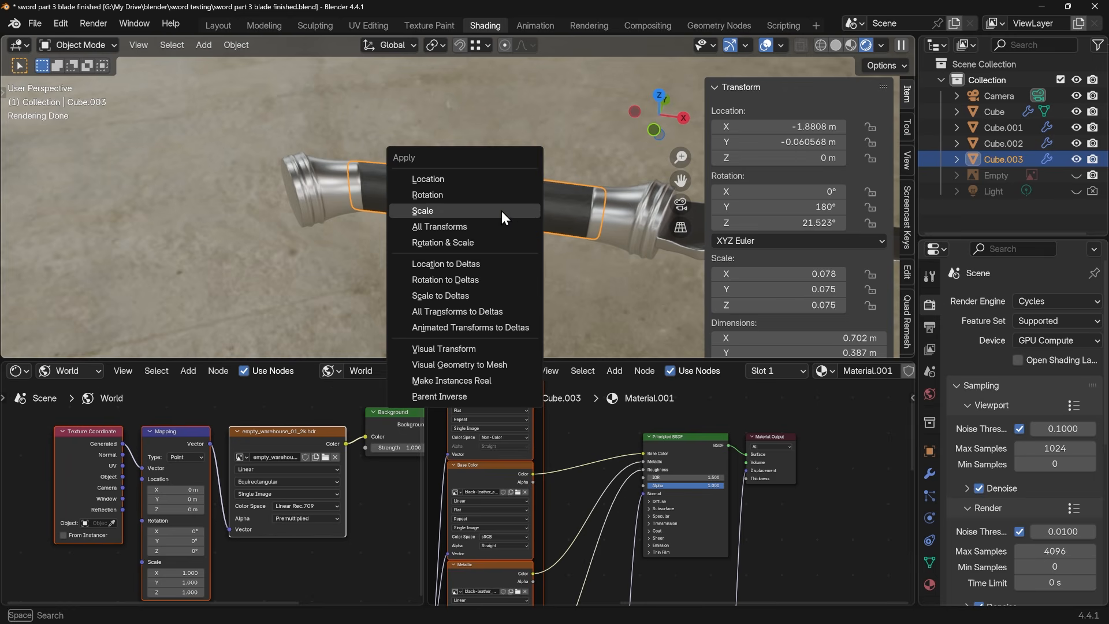
pyautogui.click(502, 211)
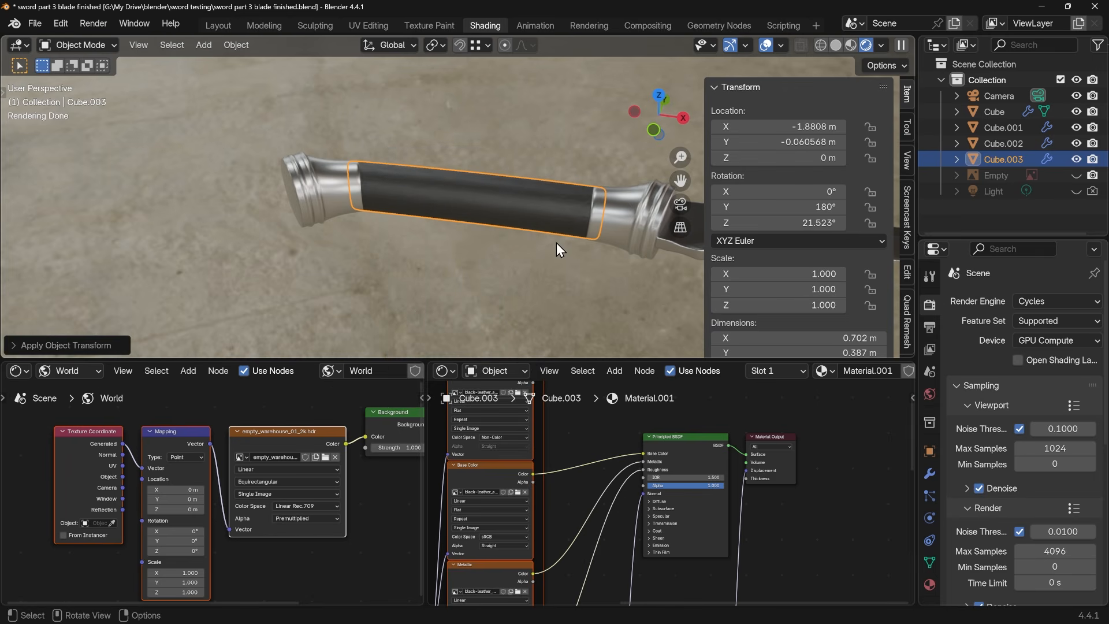
pyautogui.press('n')
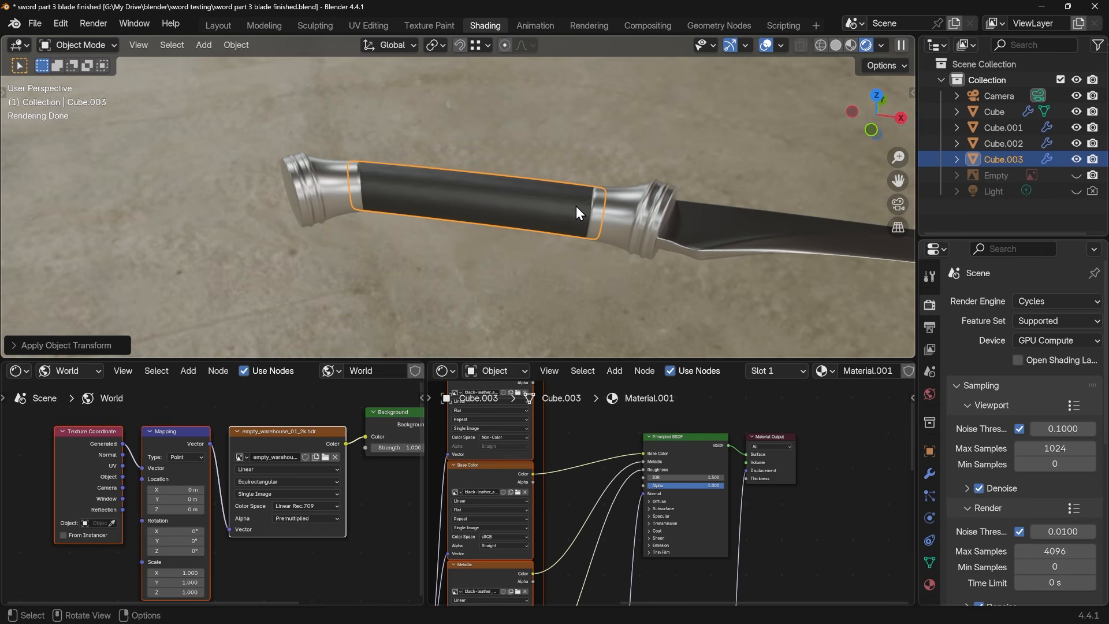
# Unwrap the whole grip mesh again with its applied scale and return to Object Mode
pyautogui.press('Tab')
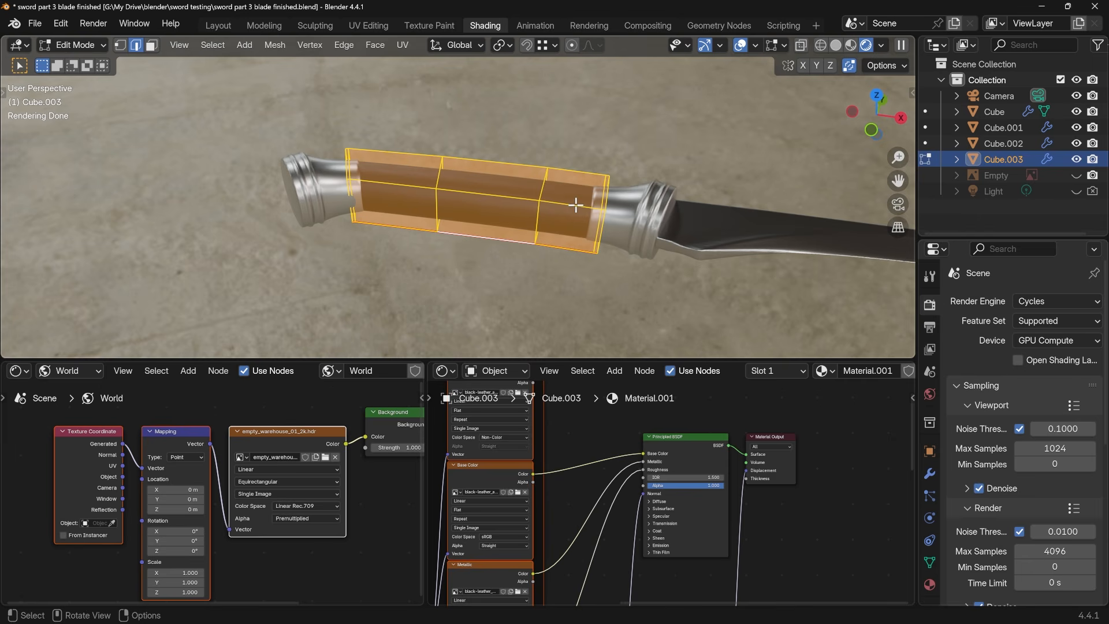
pyautogui.press('u')
pyautogui.click(576, 206)
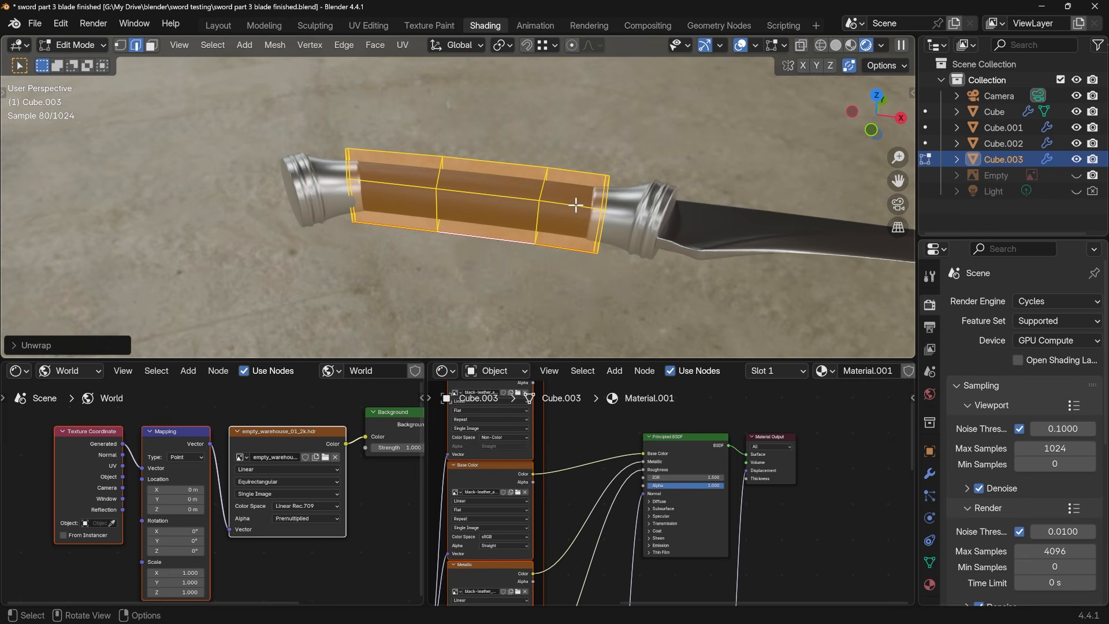
pyautogui.press('Tab')
# Examine the leather texture on the grip and its material's displacement nodes, then deselect the grip and review the whole sword
pyautogui.scroll(1, 544, 232)
pyautogui.moveTo(544, 232); pyautogui.dragTo(545, 276, button='middle')
pyautogui.scroll(4, 546, 276)
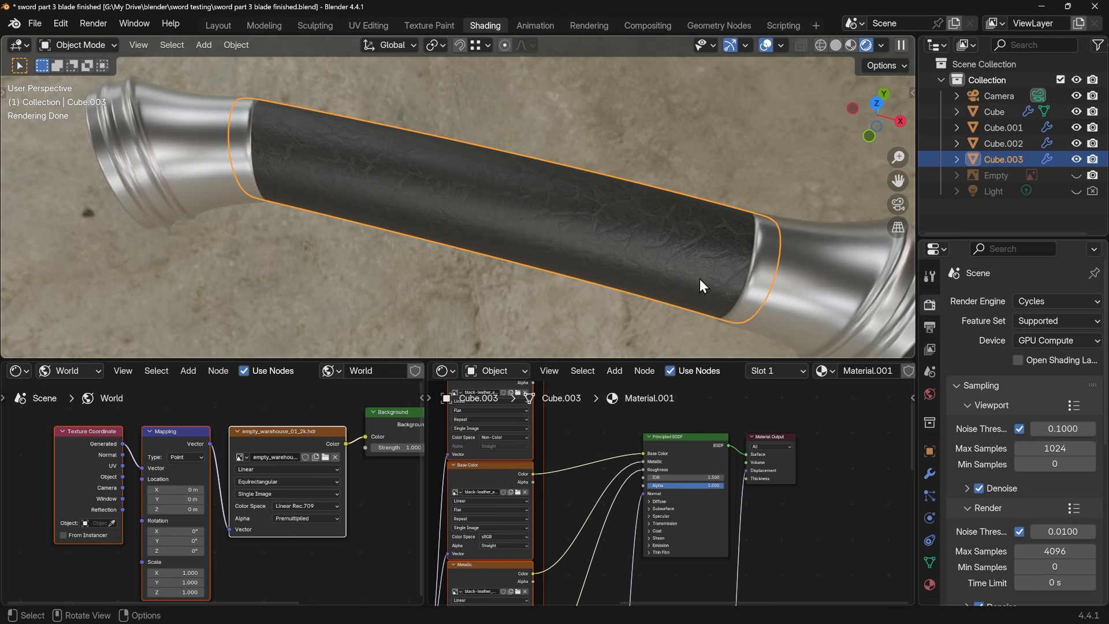
pyautogui.scroll(-4, 722, 485)
pyautogui.moveTo(716, 549); pyautogui.dragTo(664, 450, button='middle')
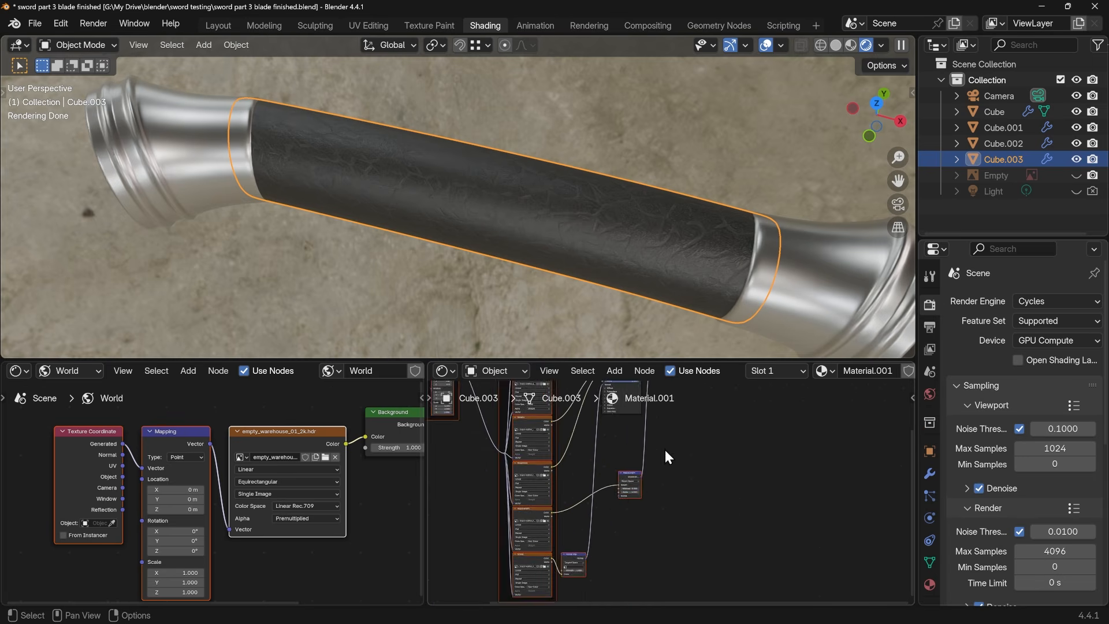
pyautogui.scroll(5, 644, 478)
pyautogui.moveTo(610, 466)
pyautogui.mouseDown()
pyautogui.moveTo(635, 489)
pyautogui.moveTo(605, 473)
pyautogui.mouseUp()
pyautogui.scroll(-2, 613, 262)
pyautogui.keyDown('shift'); pyautogui.moveTo(612, 261); pyautogui.dragTo(515, 265, button='middle'); pyautogui.keyUp('shift')
pyautogui.scroll(-3, 577, 248)
pyautogui.scroll(-2, 404, 231)
pyautogui.click(515, 265)
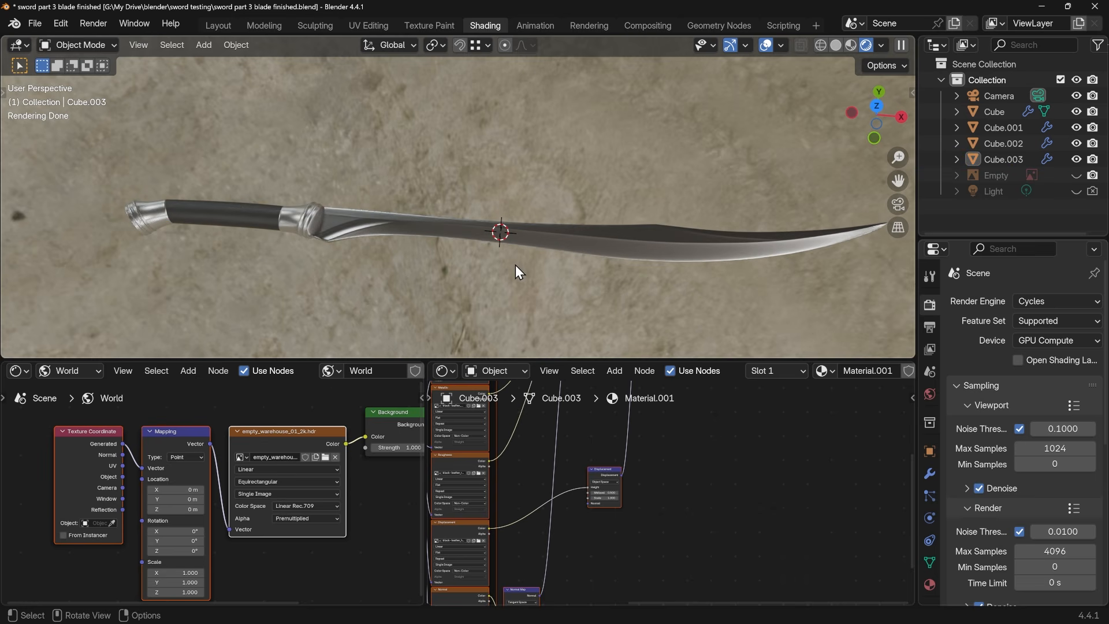
pyautogui.moveTo(634, 325); pyautogui.dragTo(609, 310, button='middle')
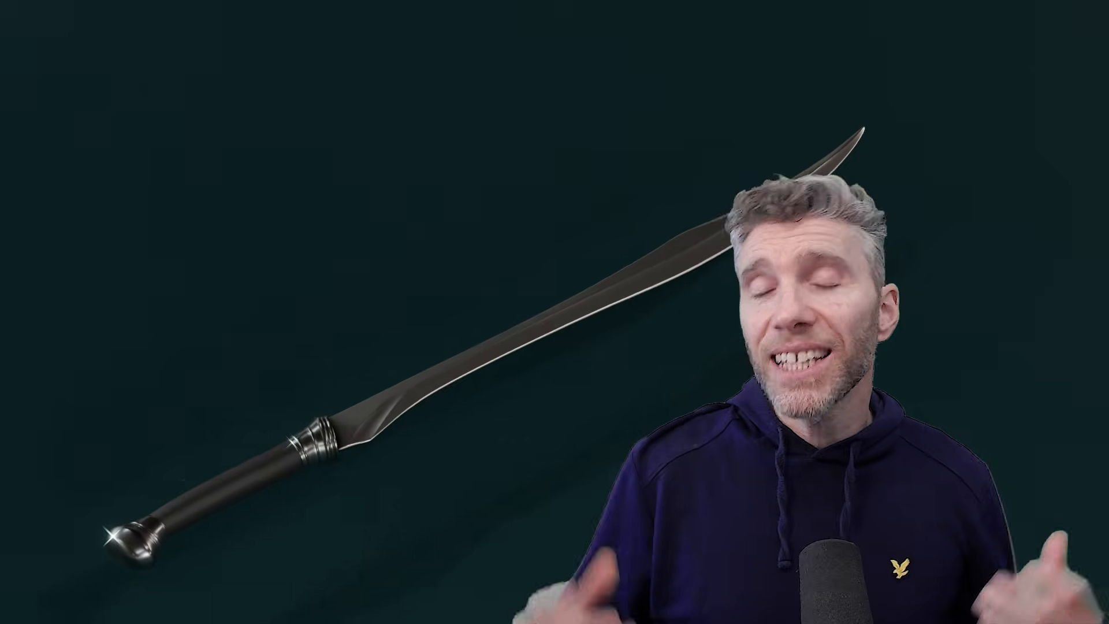